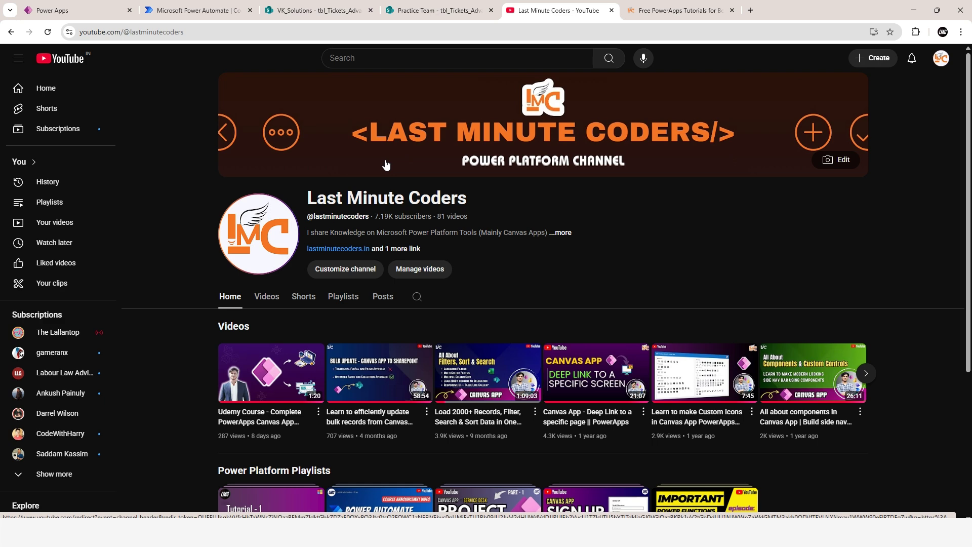
# Examine the tbl_Tickets_Advance list on the VK_Solutions SharePoint site, including its Issue Image column, and its counterpart on the Practice Team site.
pyautogui.click(342, 7)
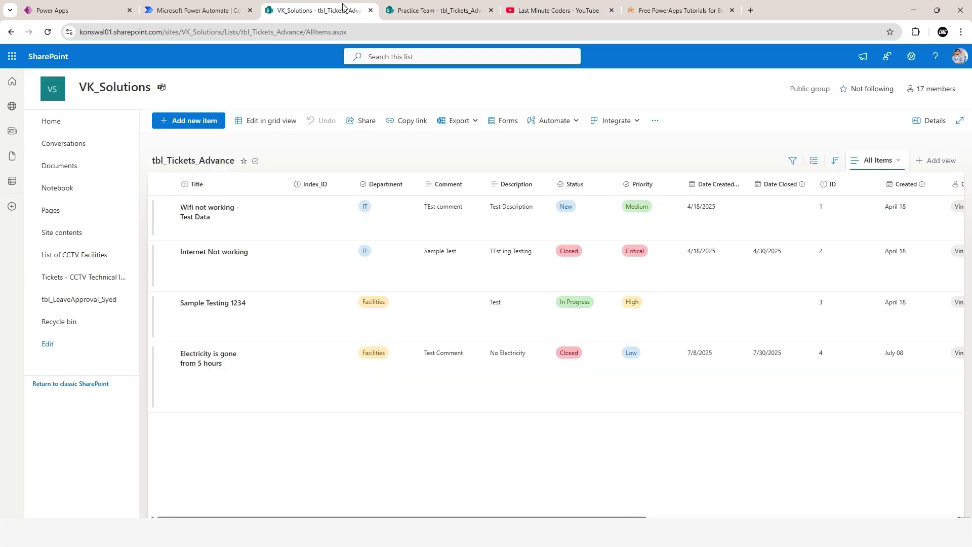
pyautogui.moveTo(78, 86); pyautogui.dragTo(159, 94)
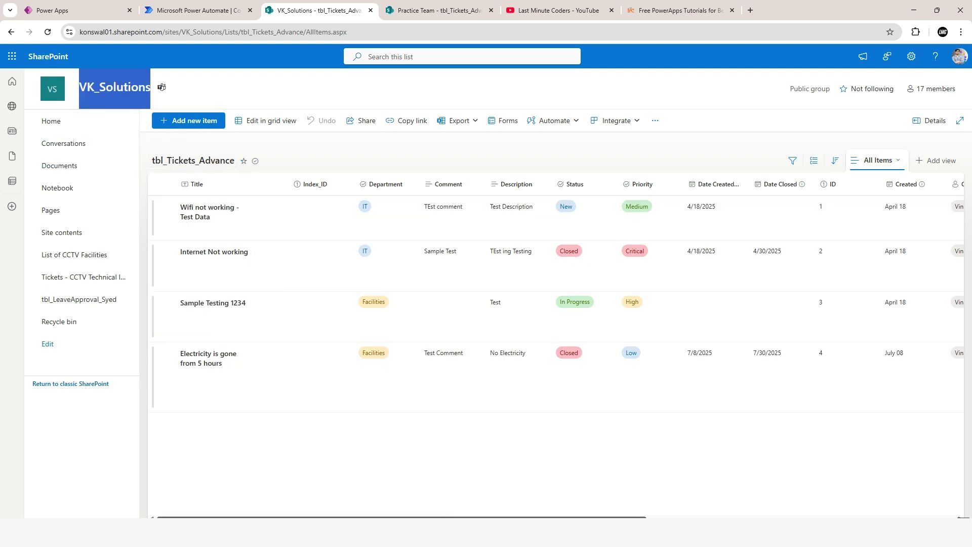
pyautogui.moveTo(354, 518)
pyautogui.mouseDown()
pyautogui.moveTo(556, 517)
pyautogui.moveTo(355, 517)
pyautogui.mouseUp()
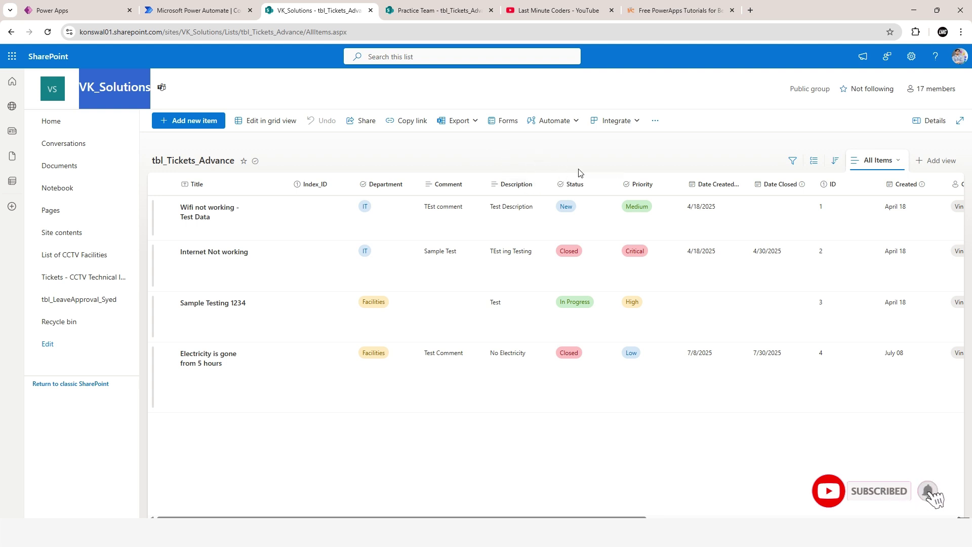
pyautogui.moveTo(406, 517); pyautogui.dragTo(688, 518)
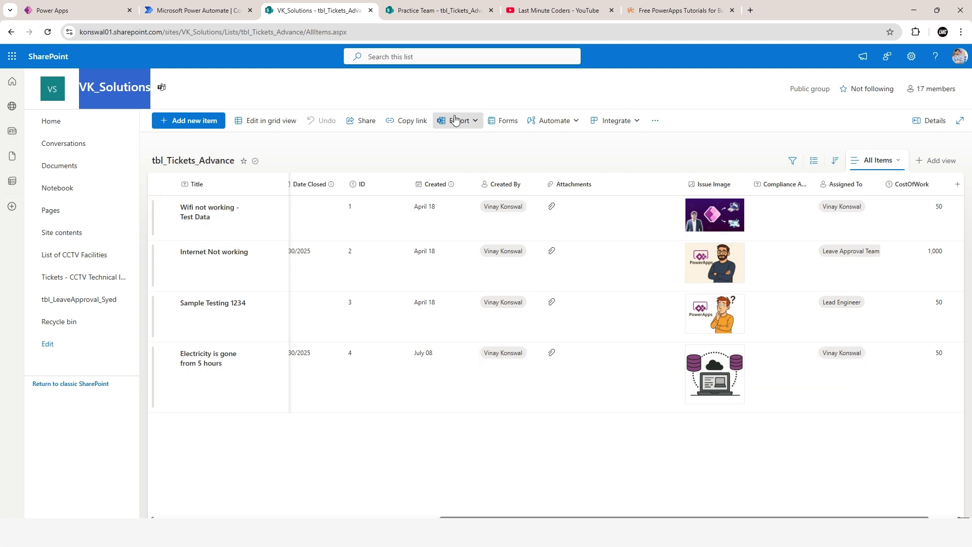
pyautogui.click(410, 6)
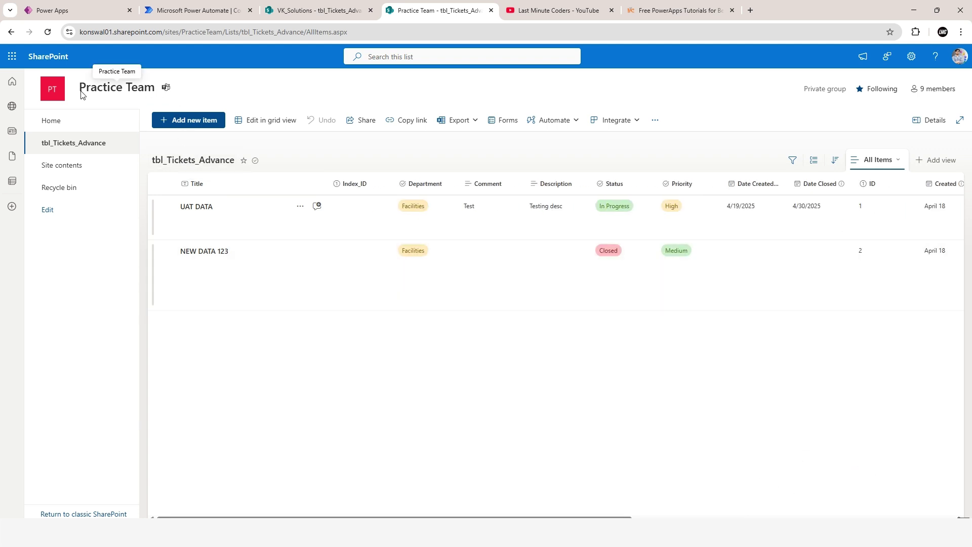
pyautogui.moveTo(81, 94)
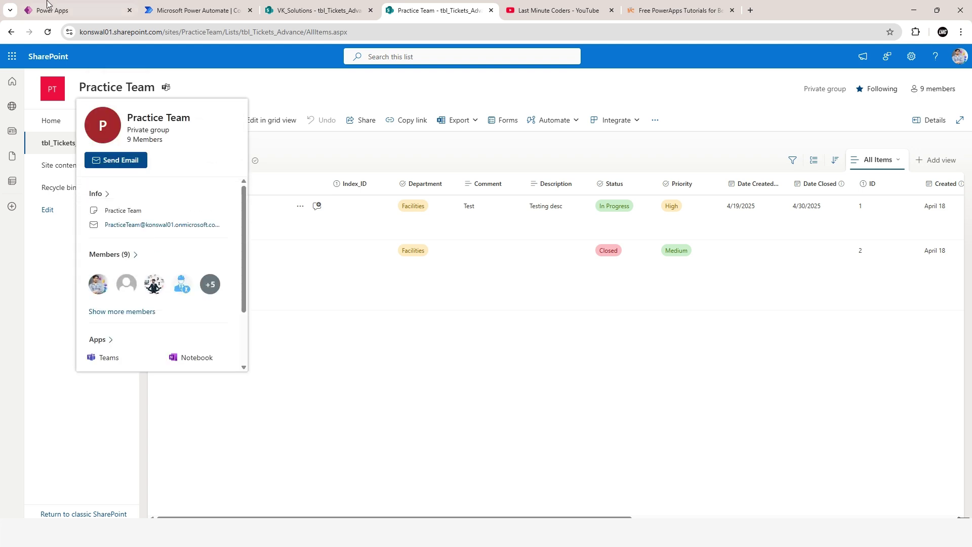
# Switch to Power Automate and show the cloud flows under My flows.
pyautogui.click(178, 7)
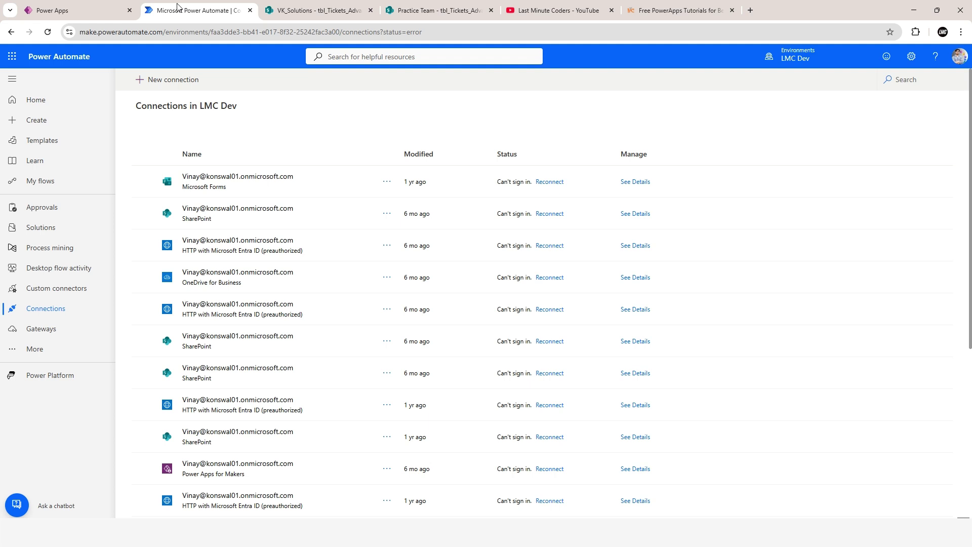
pyautogui.click(47, 185)
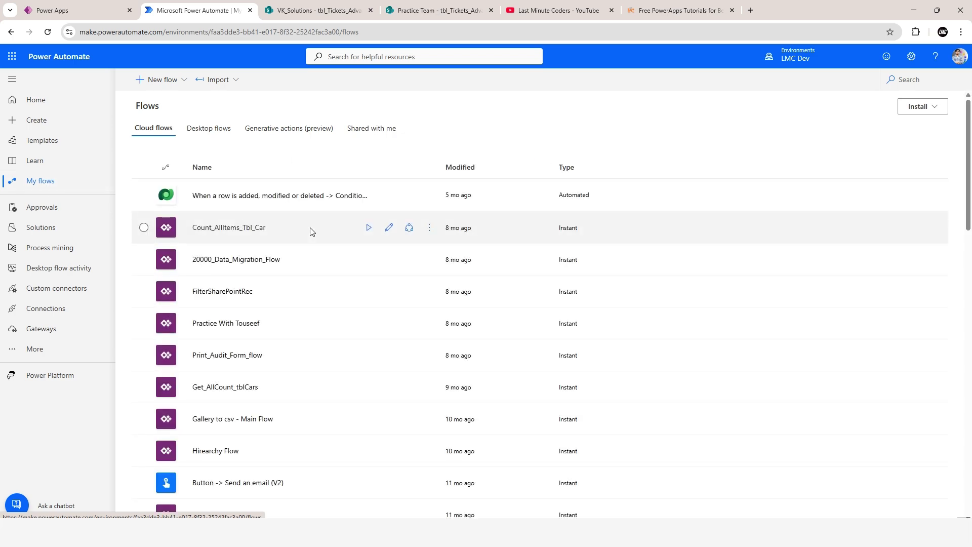
# Look over the Last Minute Coders YouTube channel and the Power Platform posts on the lastminutecoders.in home page.
pyautogui.click(590, 10)
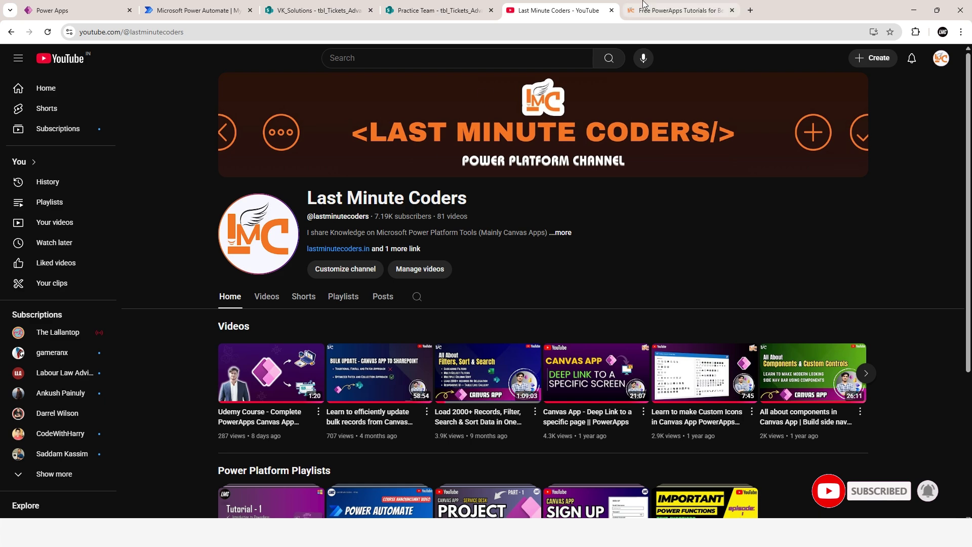
pyautogui.hotkey('ctrl', 'Tab')
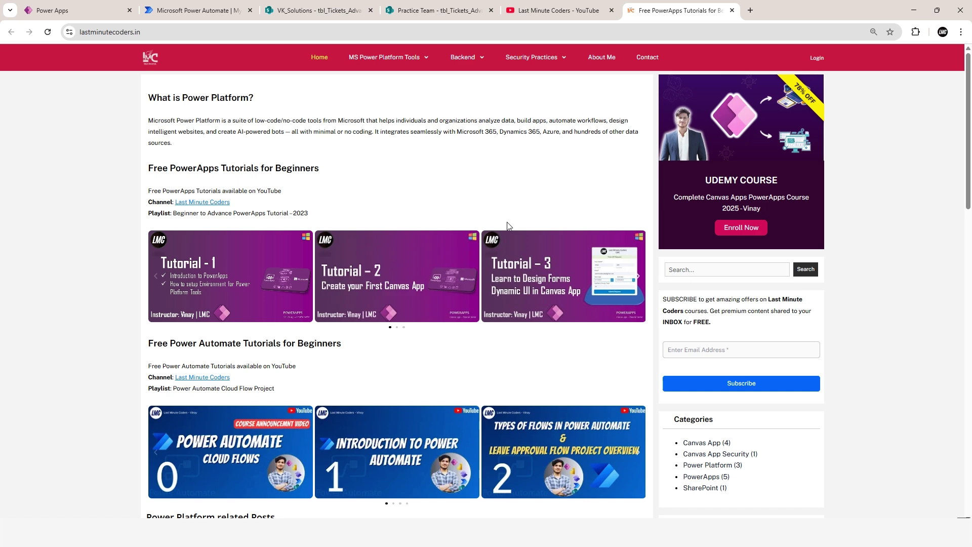
pyautogui.scroll(-5, 469, 313)
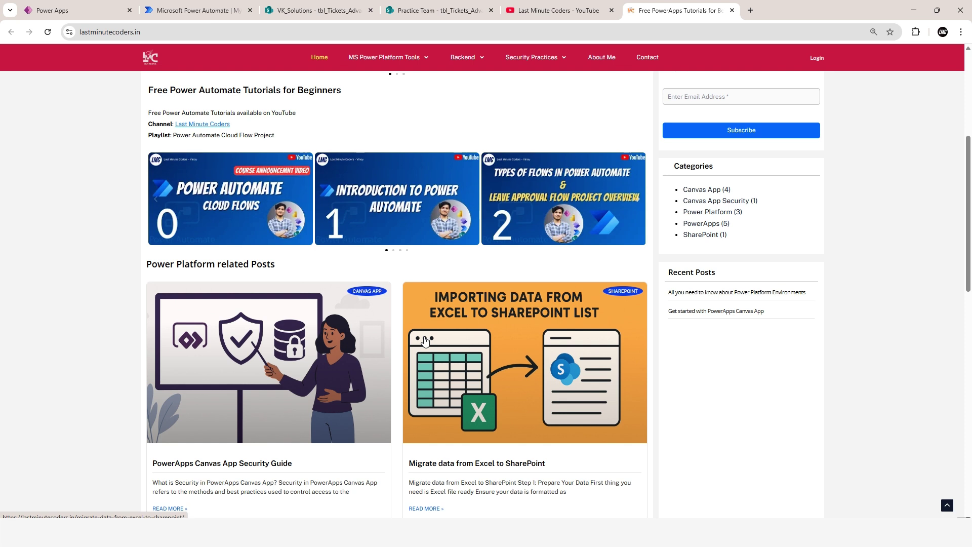
pyautogui.scroll(-9, 426, 341)
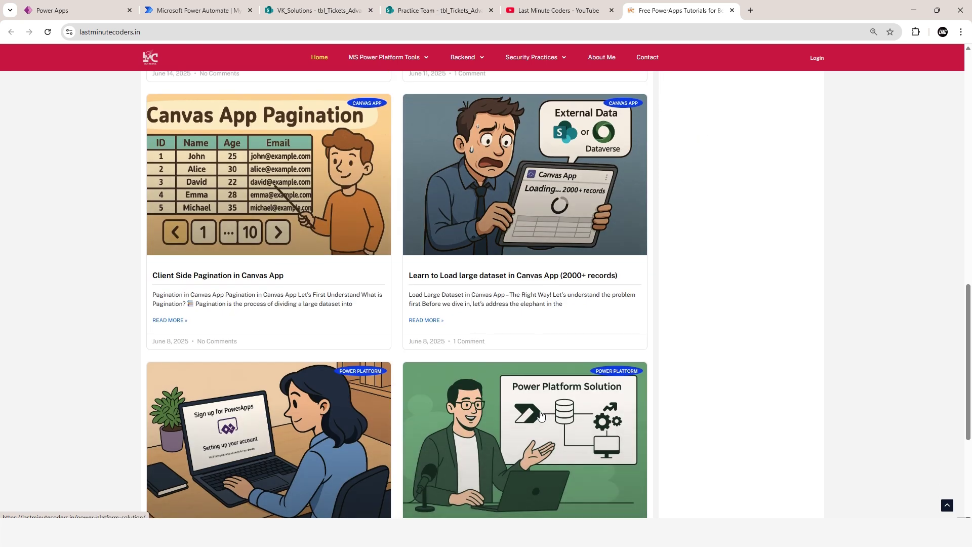
pyautogui.click(163, 33)
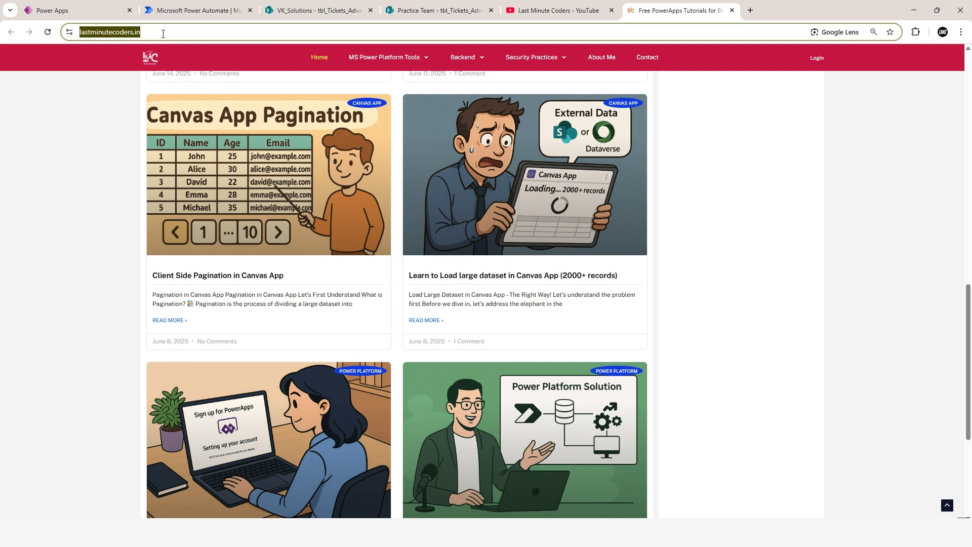
pyautogui.scroll(-5, 507, 456)
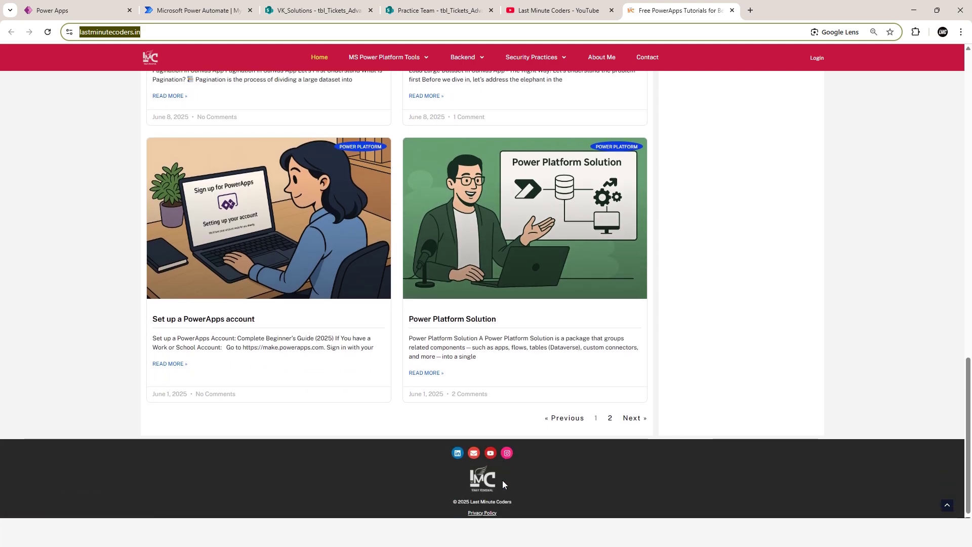
pyautogui.scroll(4, 502, 482)
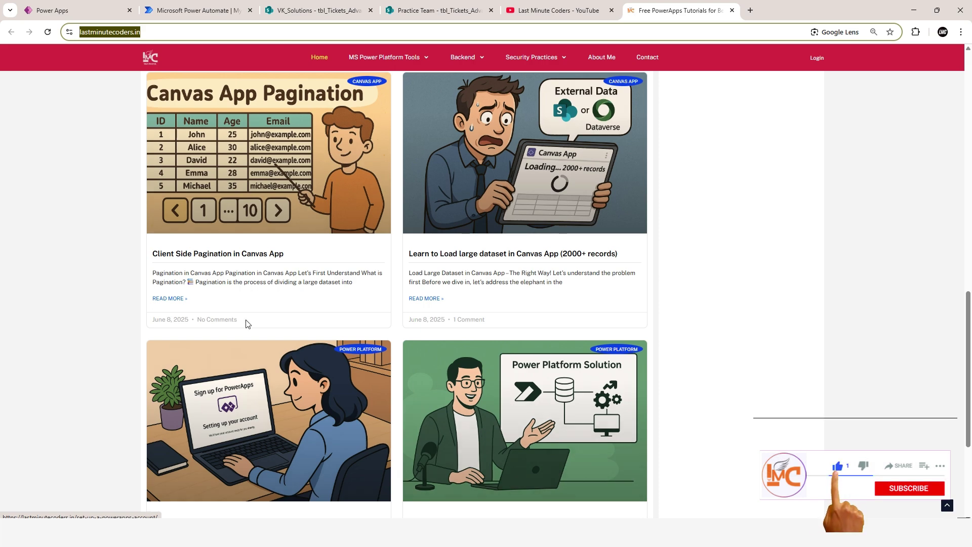
# Open the Client Side Pagination in Canvas App article, skim it to the end, and return to the home page.
pyautogui.click(180, 299)
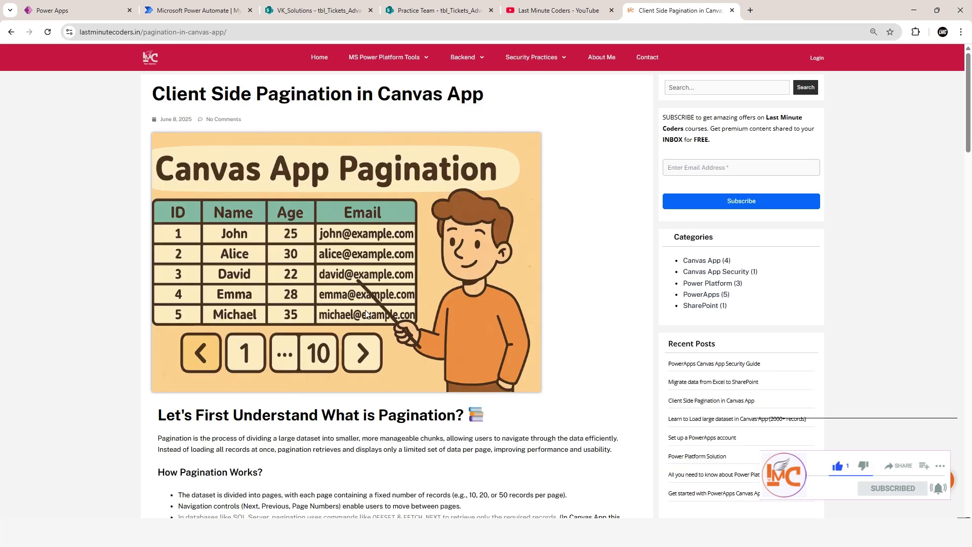
pyautogui.scroll(-1, 389, 426)
pyautogui.scroll(-20, 389, 426)
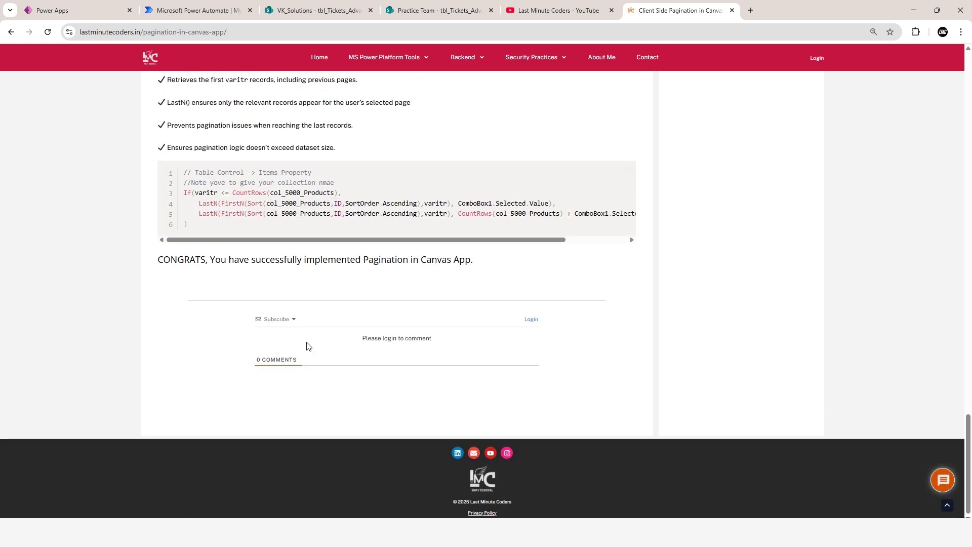
pyautogui.scroll(20, 307, 346)
pyautogui.click(10, 32)
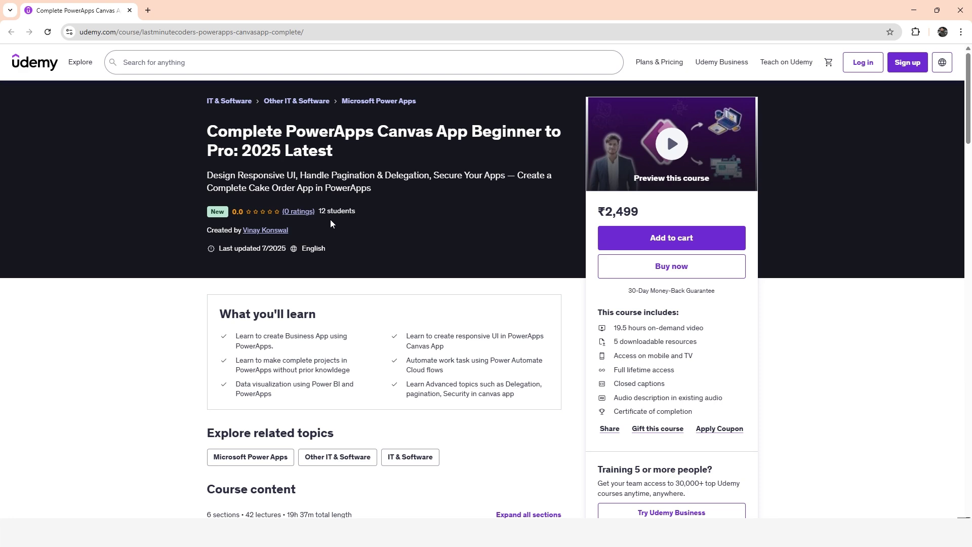
# Expand the Basic Component, Designing UI and Important Functions of Canvas App sections in the Udemy course content to see their lectures.
pyautogui.scroll(-10, 348, 282)
pyautogui.scroll(4, 381, 339)
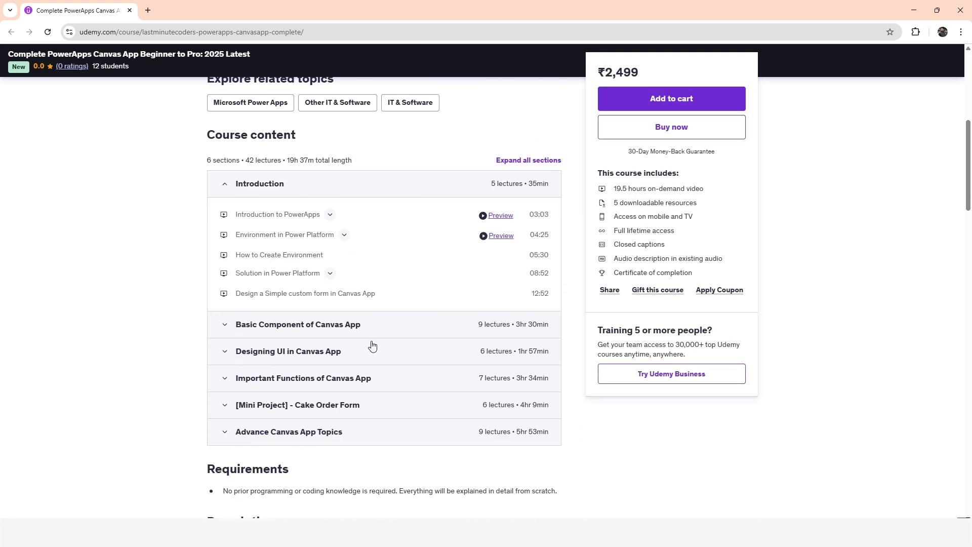
pyautogui.click(224, 328)
pyautogui.scroll(-5, 251, 409)
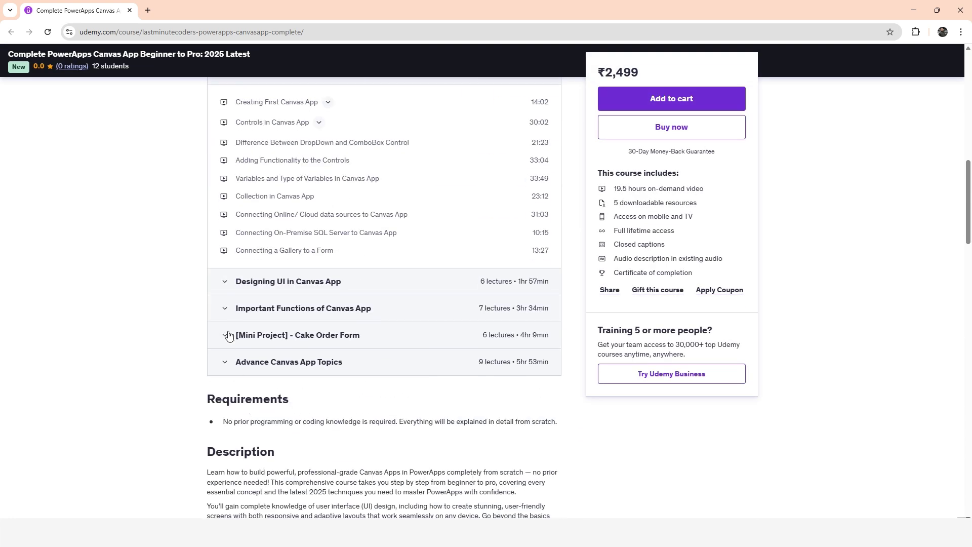
pyautogui.click(229, 285)
pyautogui.scroll(-3, 229, 286)
pyautogui.click(229, 285)
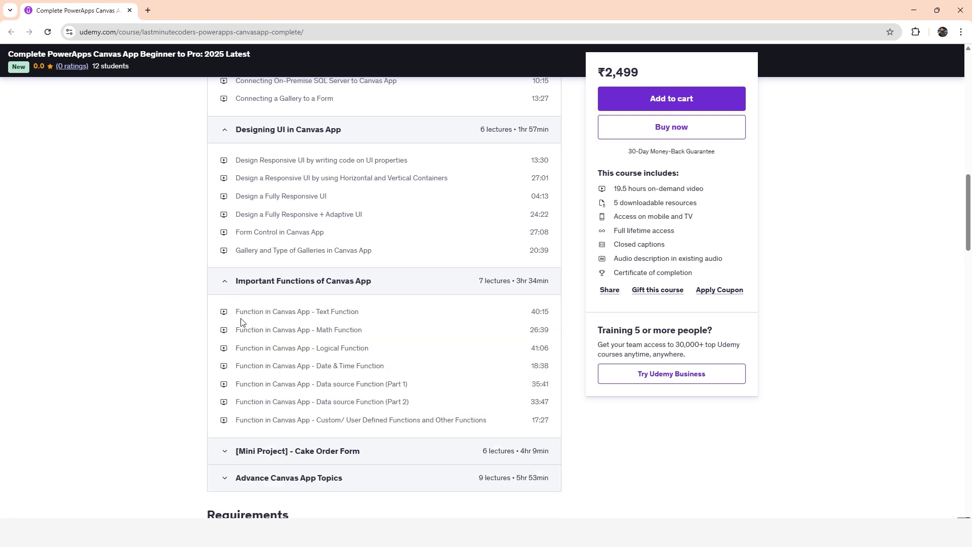
# Expand the [Mini Project] - Cake Order Form and Advance Canvas App Topics sections of the course content.
pyautogui.scroll(-3, 231, 324)
pyautogui.click(227, 304)
pyautogui.scroll(-1, 233, 364)
pyautogui.scroll(-1, 232, 362)
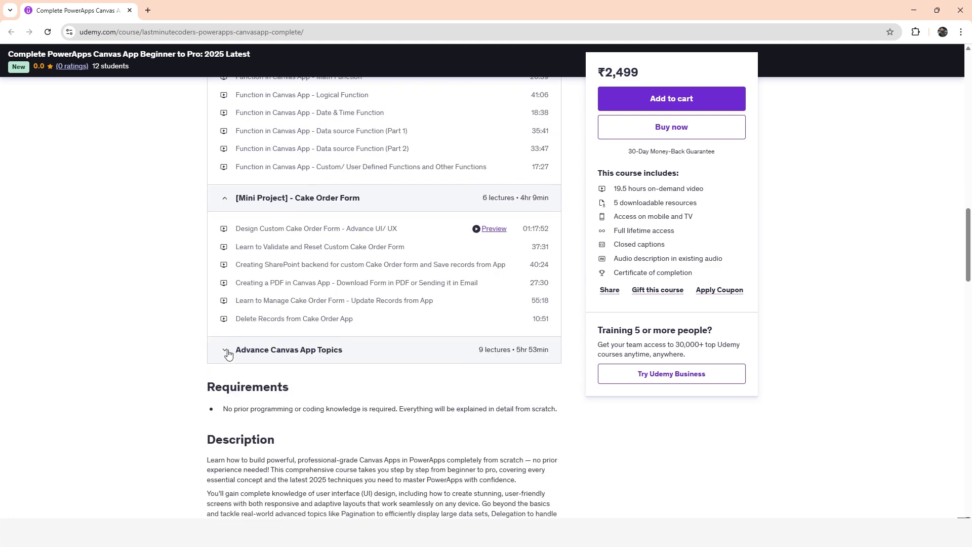
pyautogui.click(226, 353)
pyautogui.scroll(-2, 499, 273)
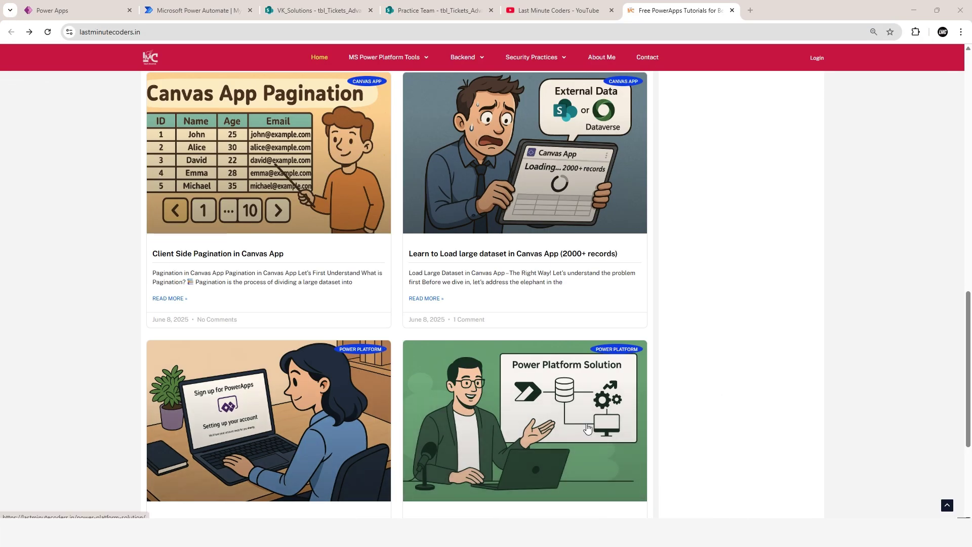
# Close the lastminutecoders.in site and return to the Power Automate flows after rechecking the VK_Solutions tickets list.
pyautogui.click(732, 11)
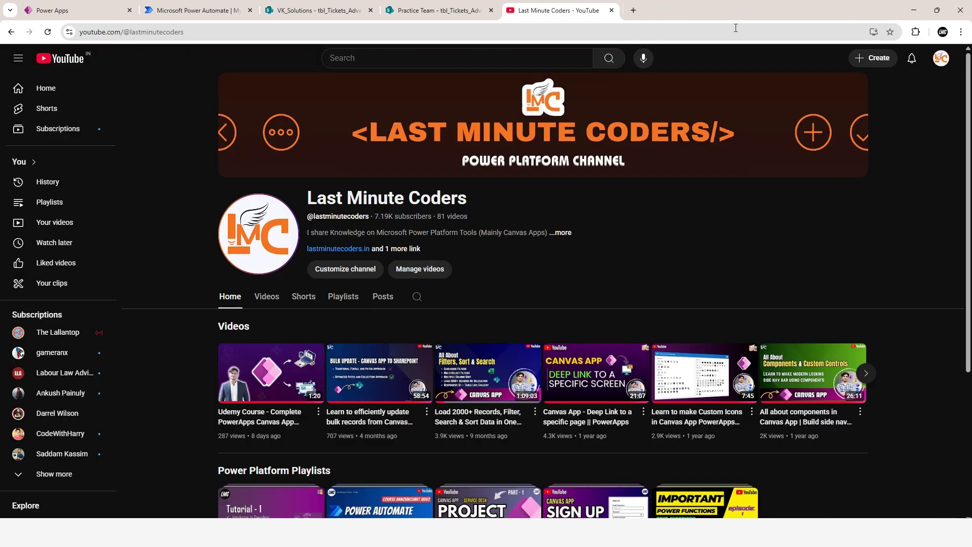
pyautogui.click(221, 5)
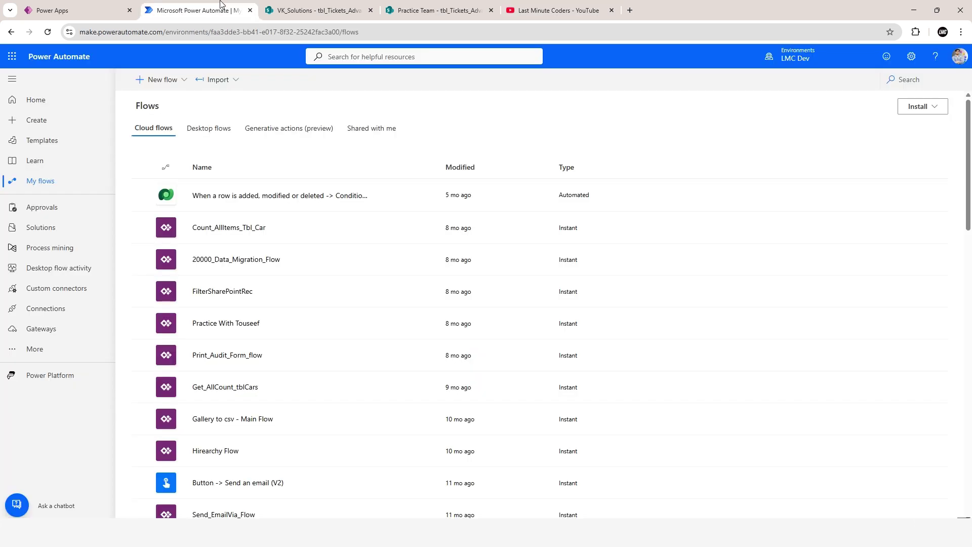
pyautogui.click(310, 13)
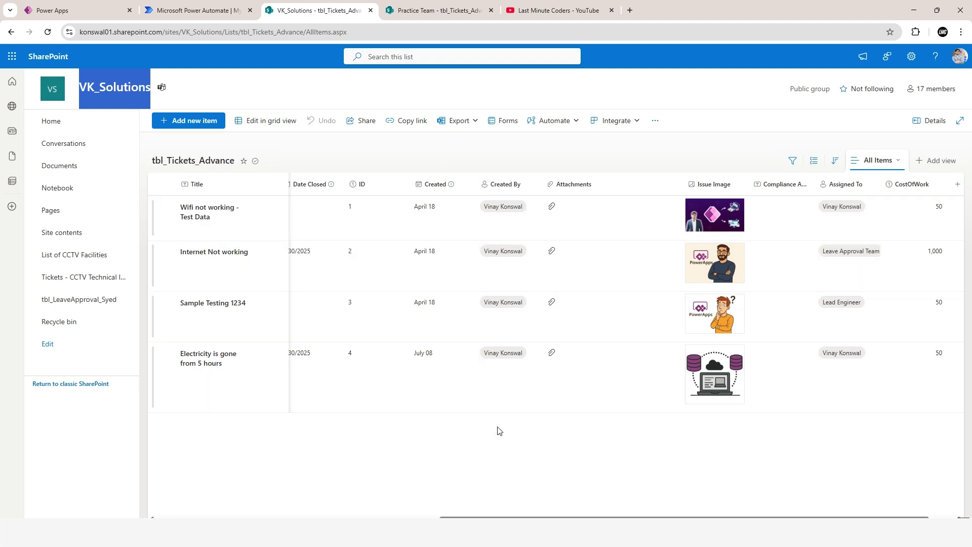
pyautogui.moveTo(537, 518); pyautogui.dragTo(250, 518)
pyautogui.click(196, 12)
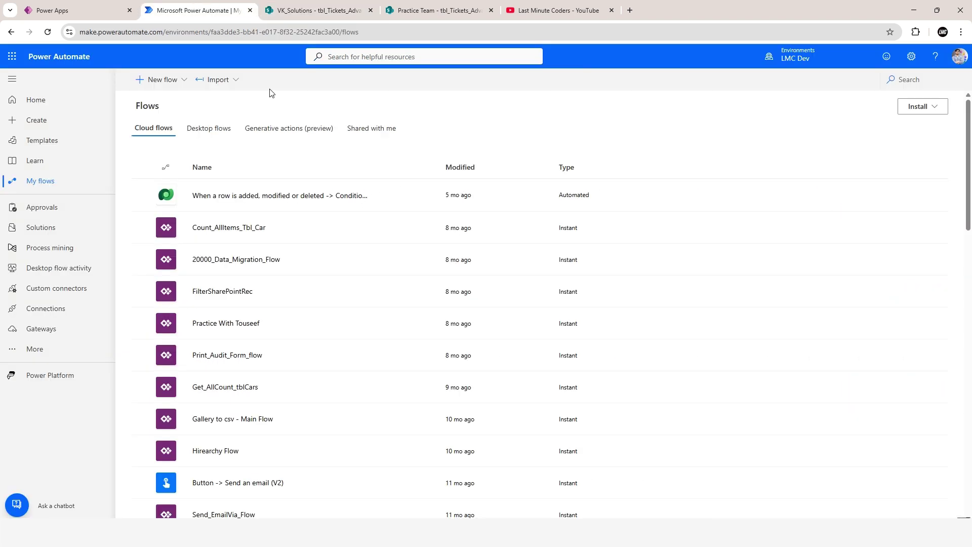
# Create an instant cloud flow named "Migrate Image Type Data from One SP to Another" with the Manually trigger a flow trigger.
pyautogui.click(154, 80)
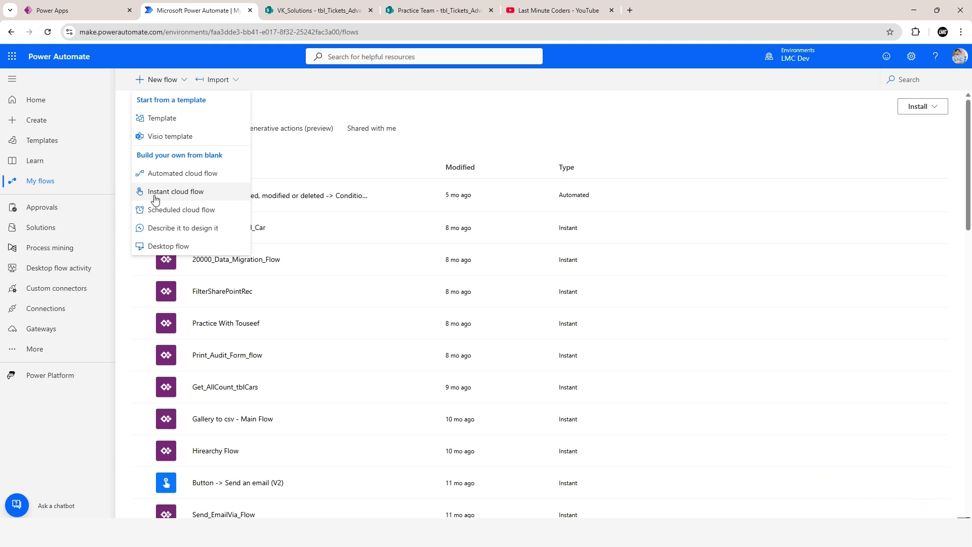
pyautogui.click(198, 193)
pyautogui.click(531, 194)
pyautogui.write('Mig')
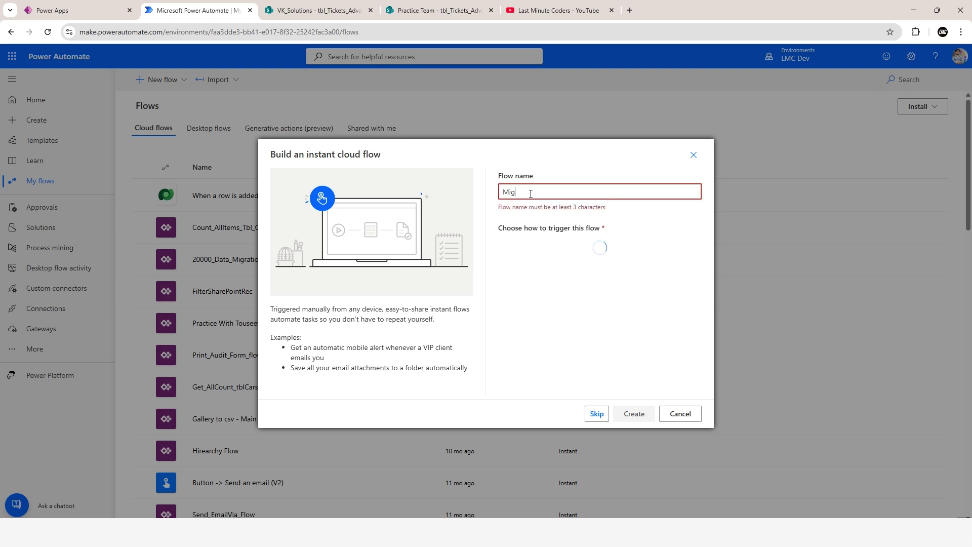
pyautogui.write('rate Image Type T')
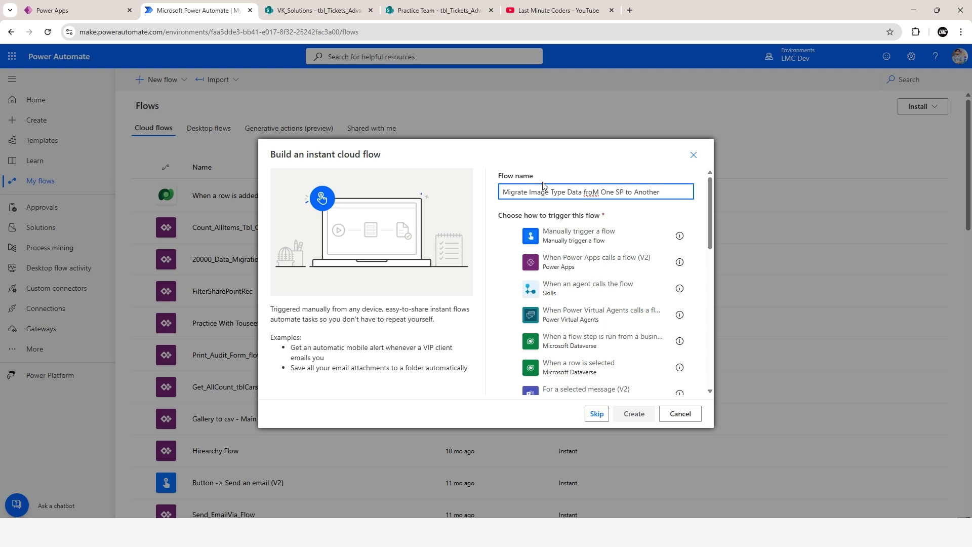
pyautogui.press('BackSpace')
pyautogui.write('m')
pyautogui.click(537, 246)
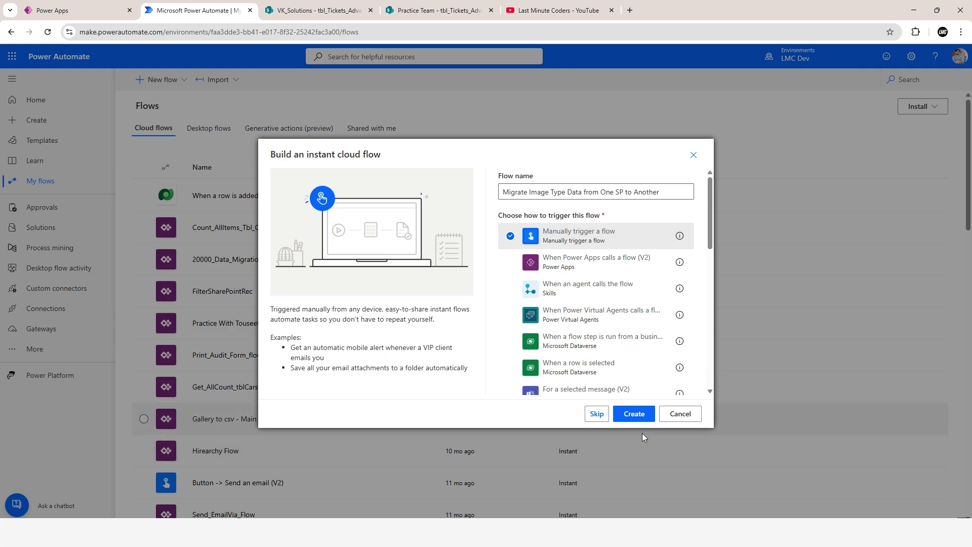
pyautogui.click(641, 416)
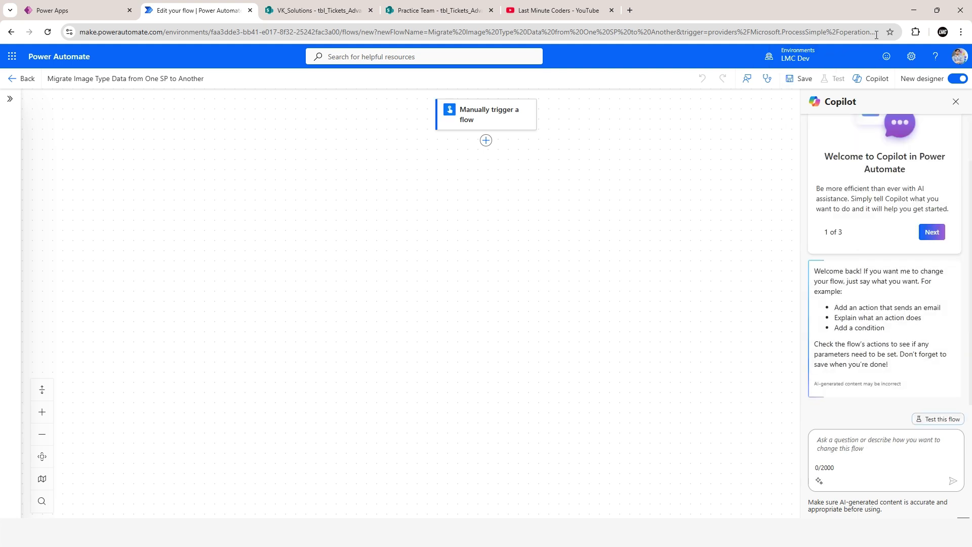
# Turn off the new designer, switching to the classic one without saving, and check the manual trigger card.
pyautogui.click(954, 79)
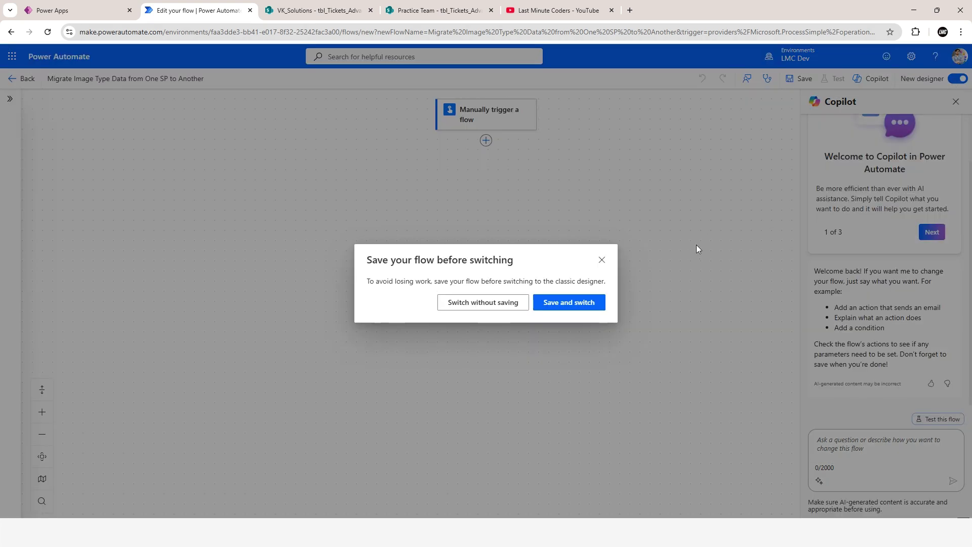
pyautogui.click(442, 305)
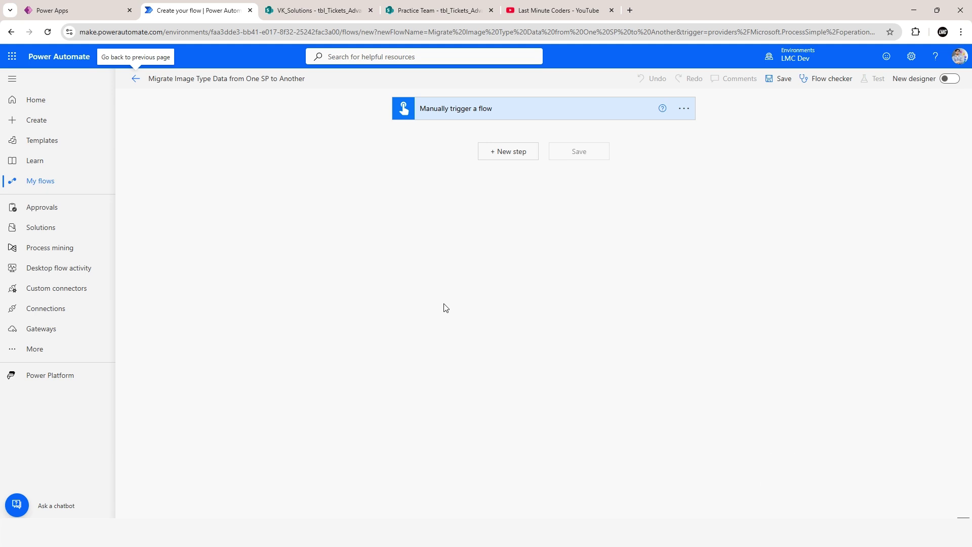
pyautogui.click(438, 112)
pyautogui.click(464, 117)
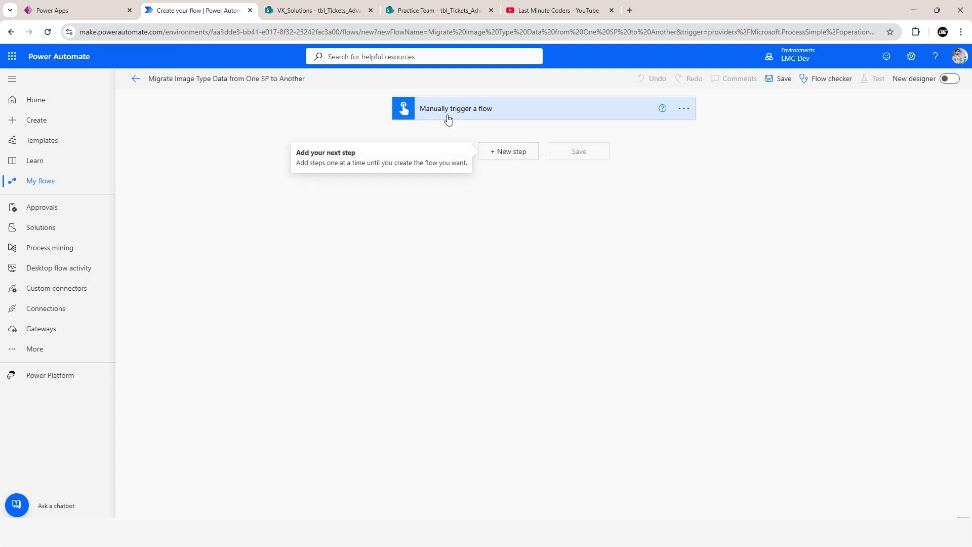
# Add a SharePoint Get items action after the manual trigger, checking the VK_Solutions source list on the way.
pyautogui.click(512, 155)
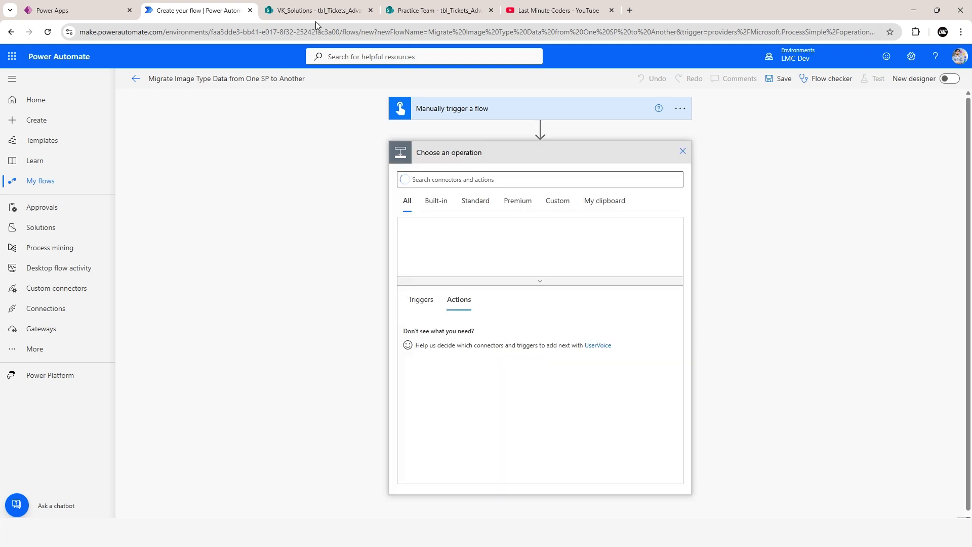
pyautogui.click(329, 10)
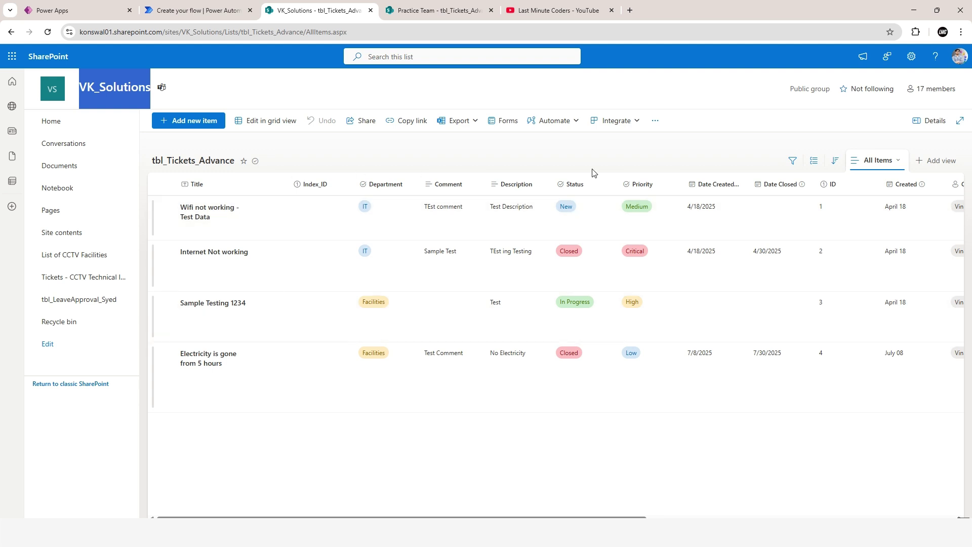
pyautogui.click(226, 11)
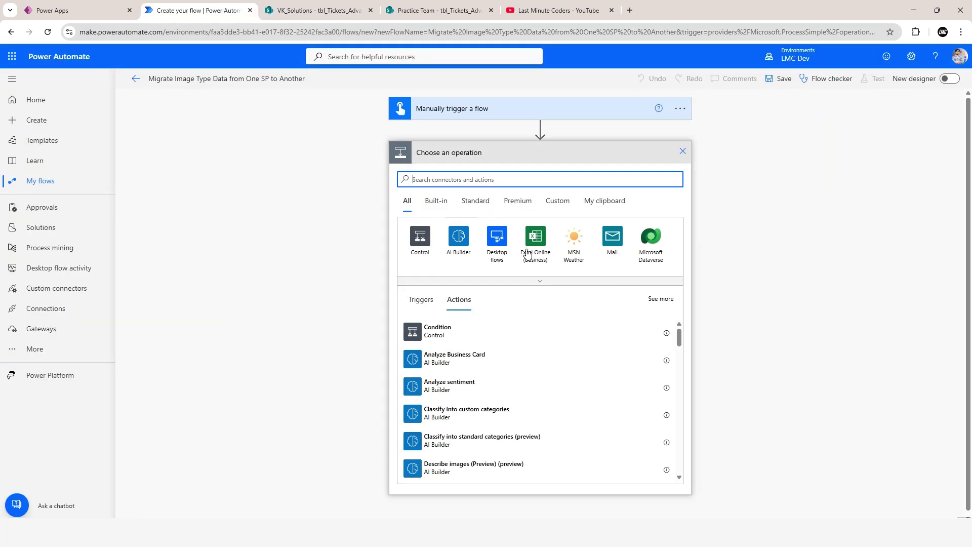
pyautogui.write('get items')
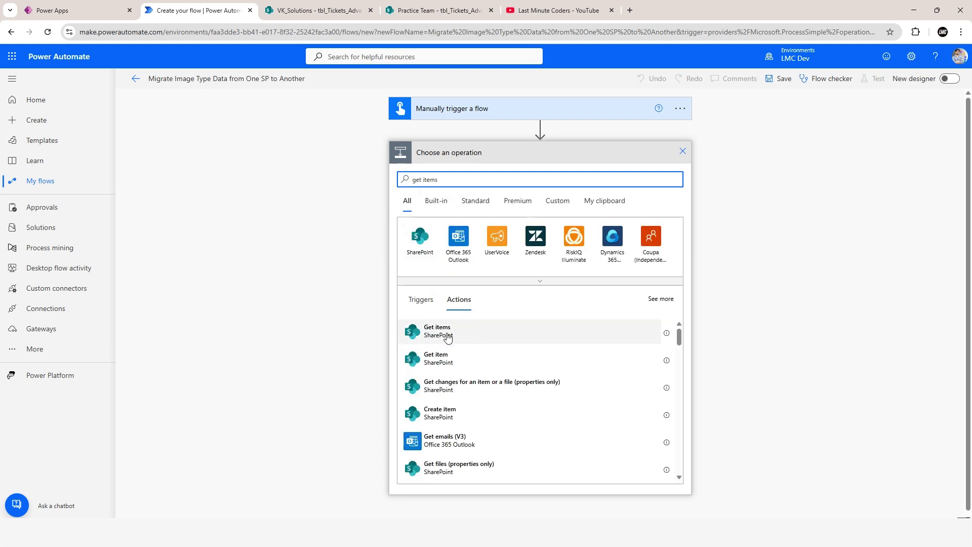
pyautogui.click(450, 338)
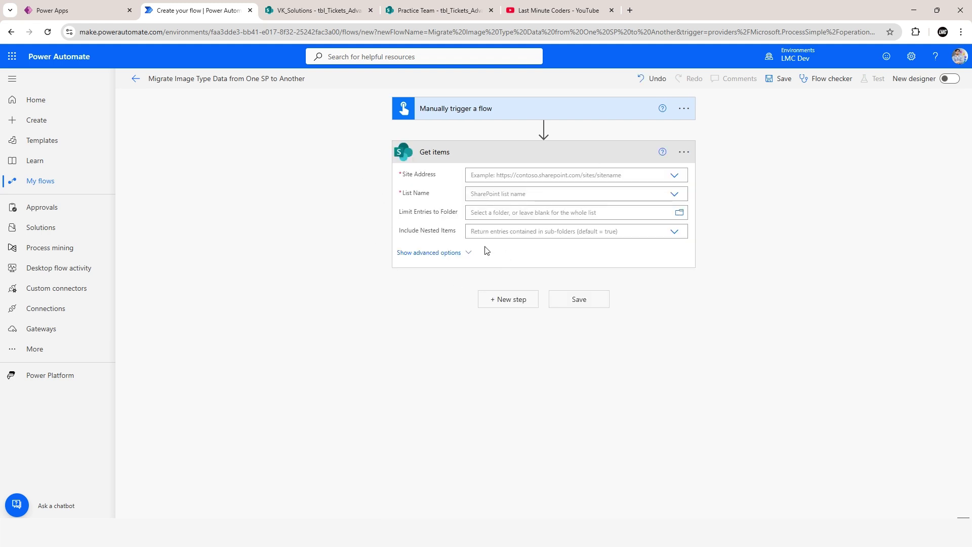
# Add a Send an HTTP request to SharePoint action below Get items.
pyautogui.click(509, 302)
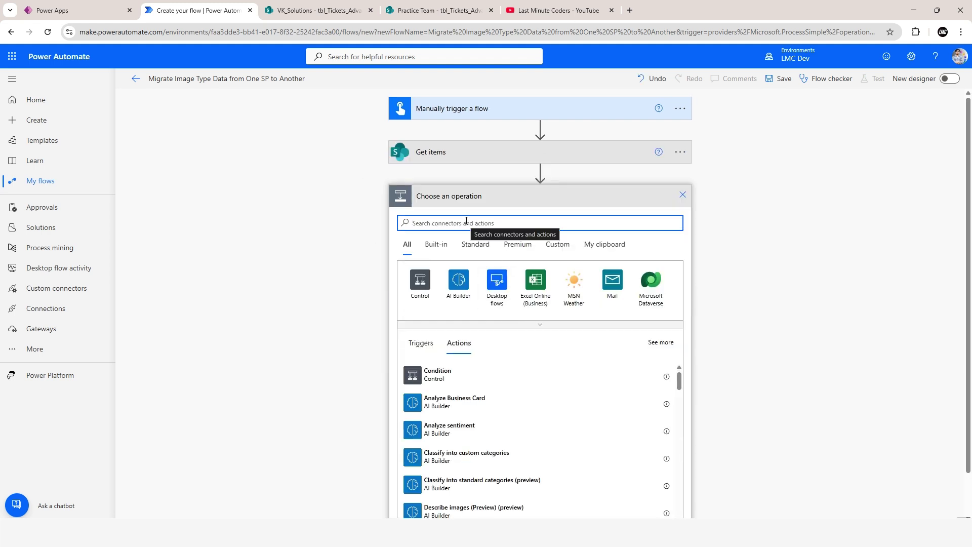
pyautogui.write('https')
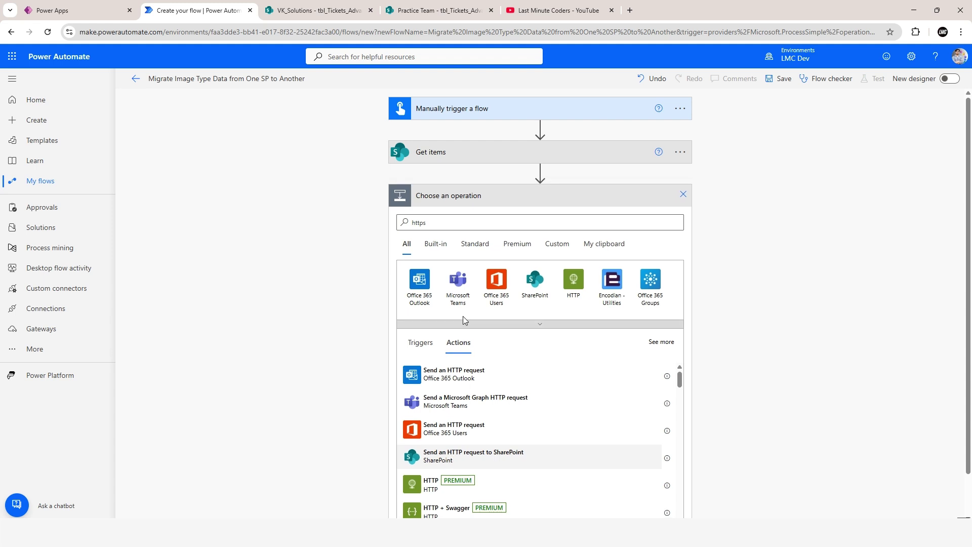
pyautogui.click(451, 462)
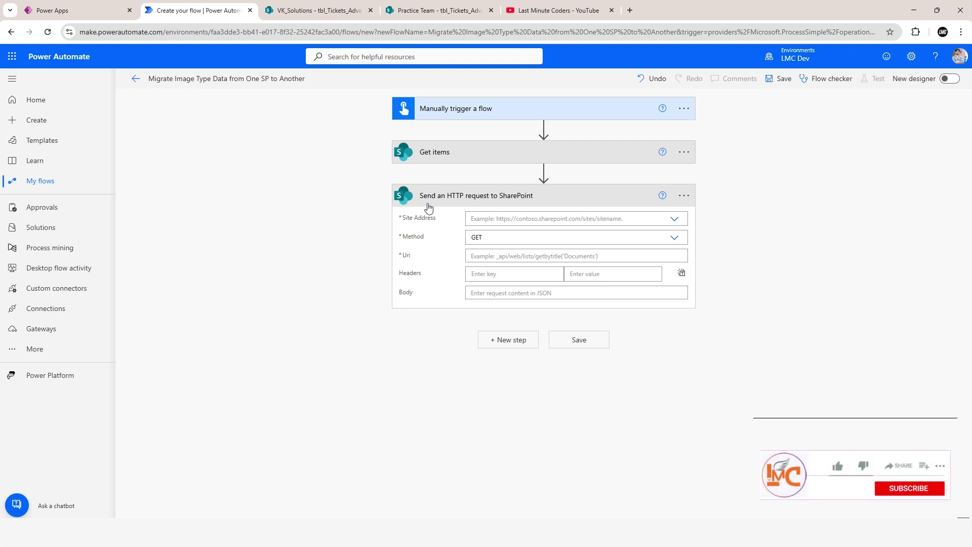
# Set the Get items site address to the VK_Solutions site after comparing the VK_Solutions and Practice Team lists.
pyautogui.click(499, 158)
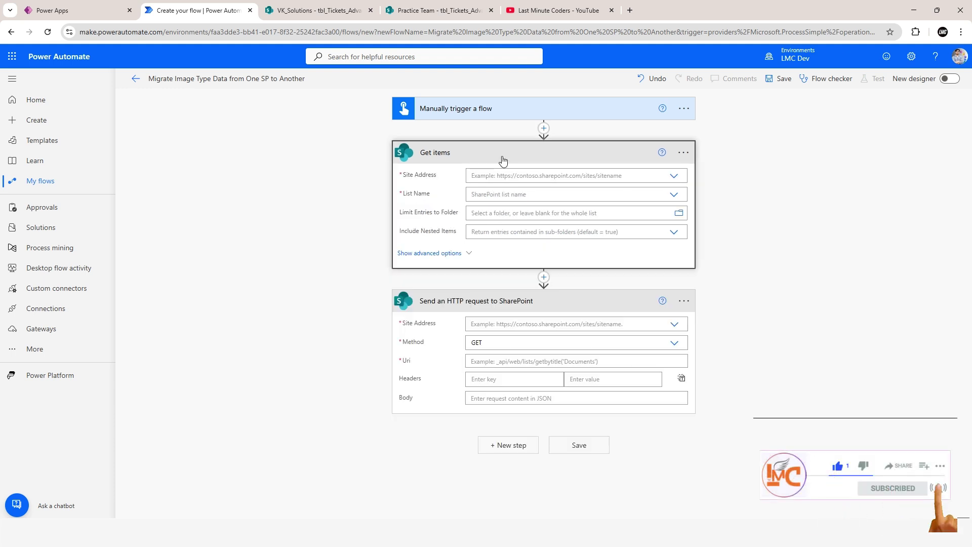
pyautogui.click(674, 176)
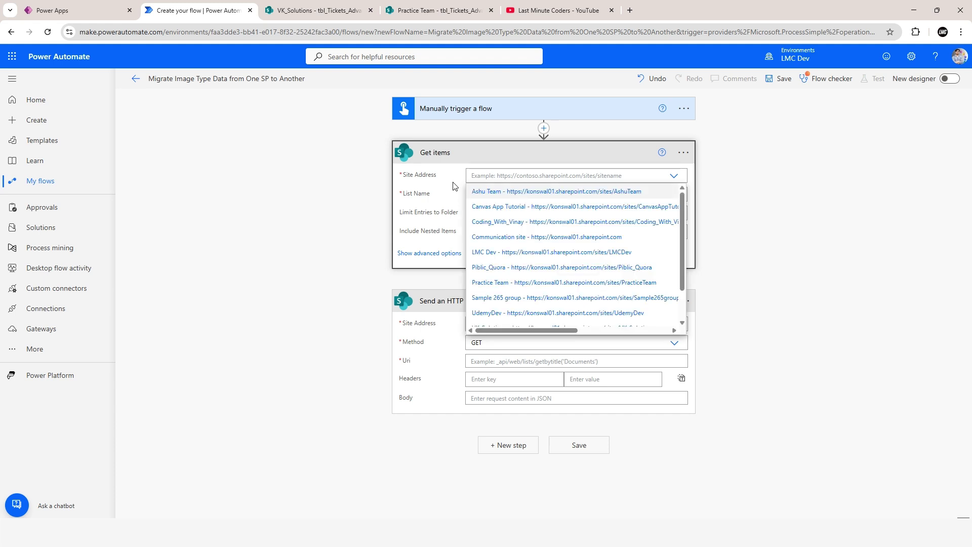
pyautogui.click(314, 10)
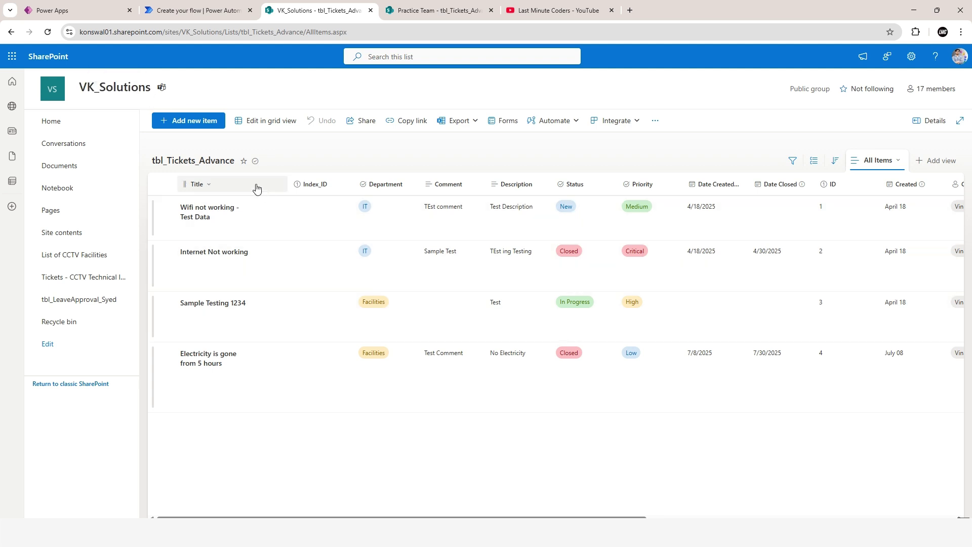
pyautogui.click(425, 8)
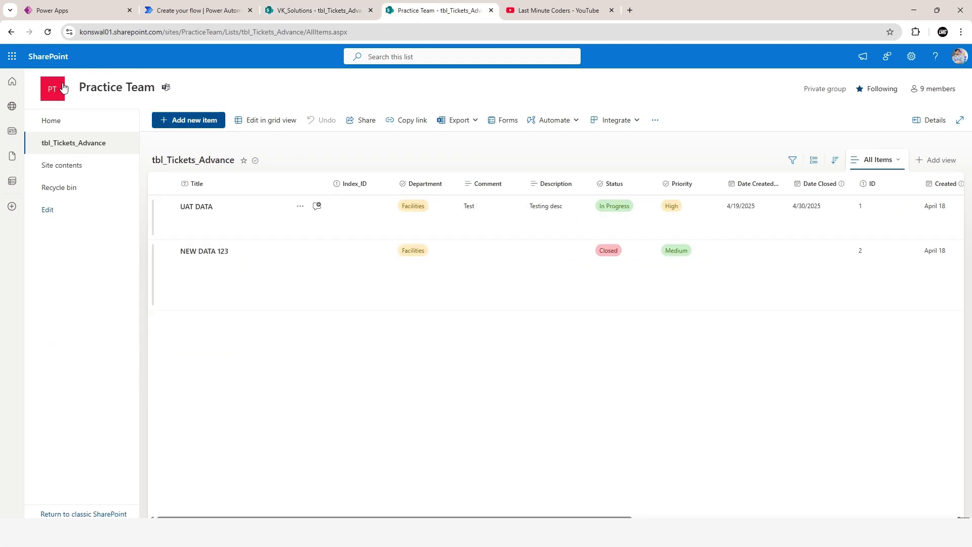
pyautogui.click(273, 10)
pyautogui.click(202, 11)
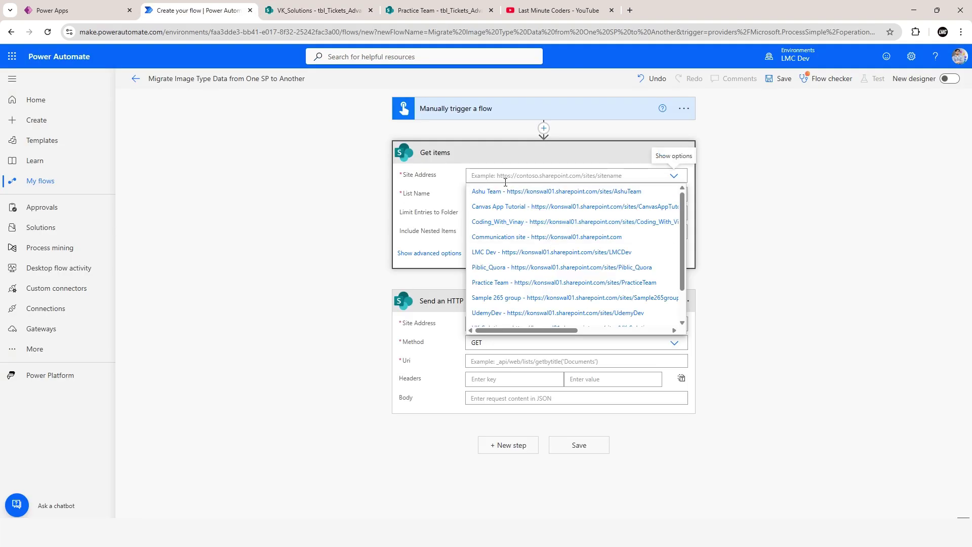
pyautogui.scroll(-2, 502, 291)
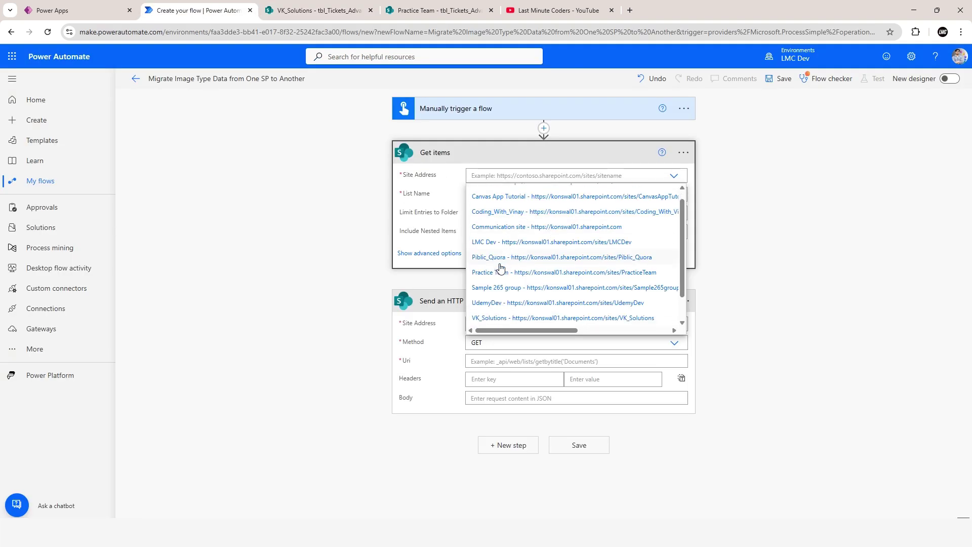
pyautogui.click(491, 289)
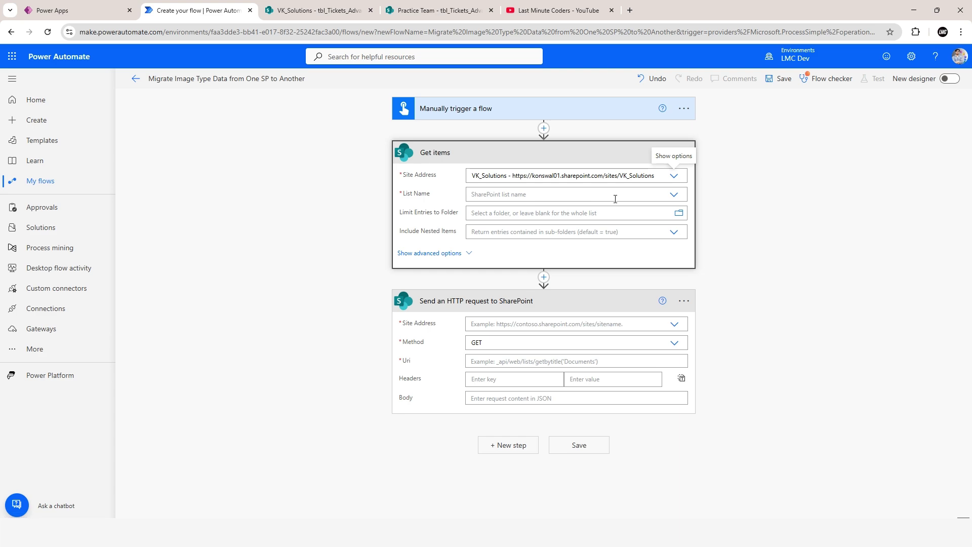
# Set the Get items list name to tbl_Tickets_Advance, checking the name against the VK_Solutions list.
pyautogui.click(674, 194)
pyautogui.click(322, 9)
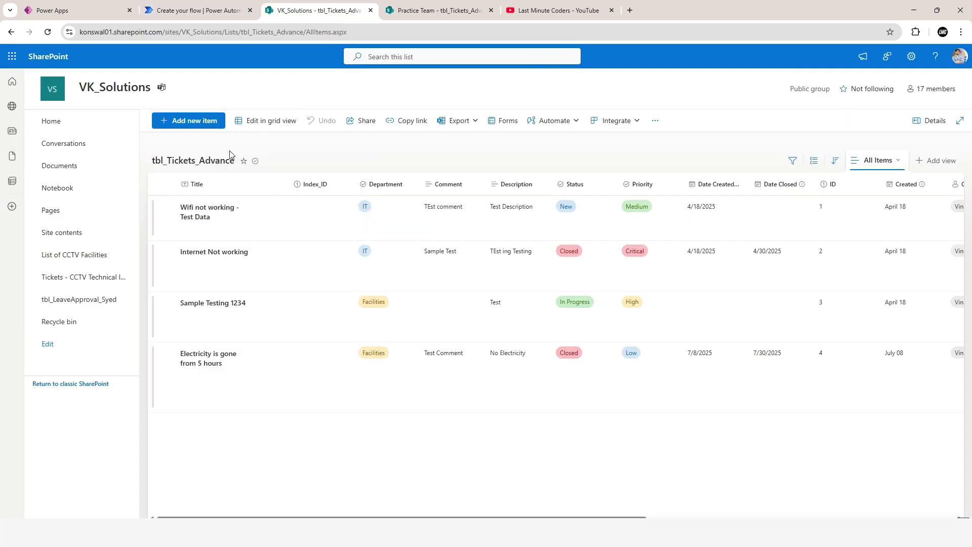
pyautogui.click(185, 8)
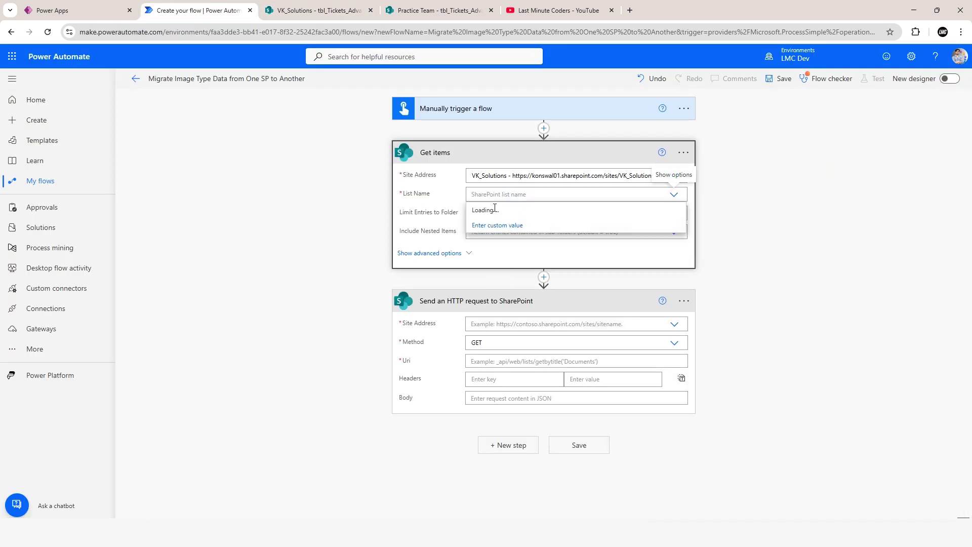
pyautogui.scroll(-3, 509, 263)
pyautogui.scroll(-2, 509, 263)
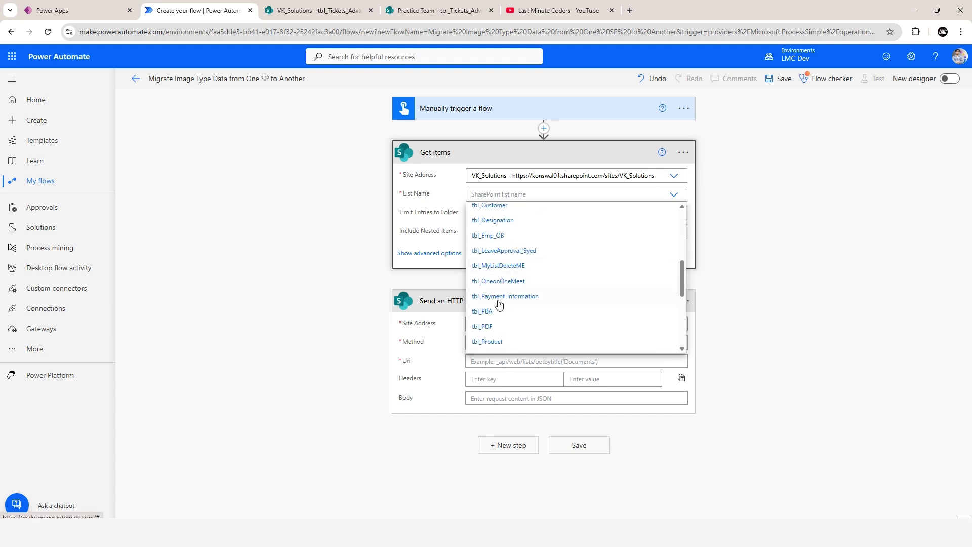
pyautogui.scroll(2, 499, 293)
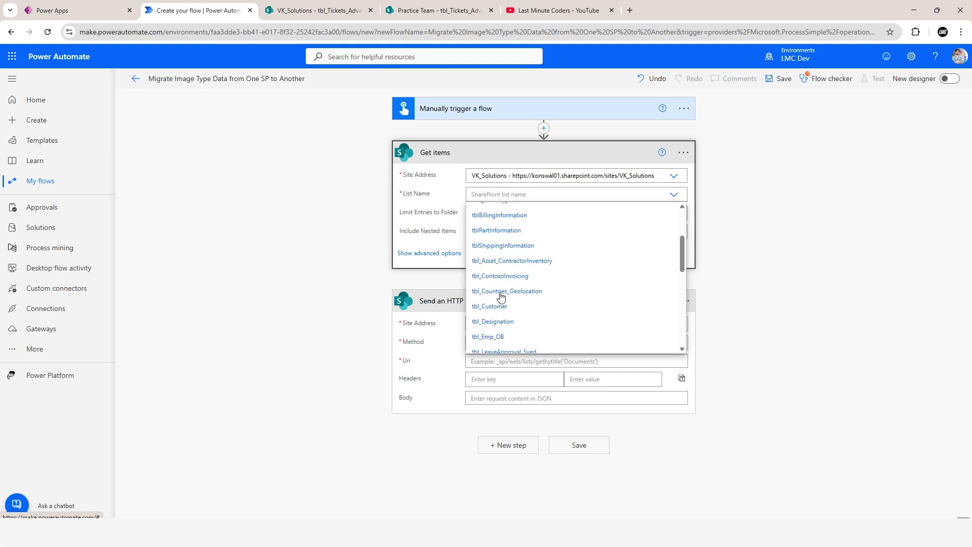
pyautogui.write('ticke')
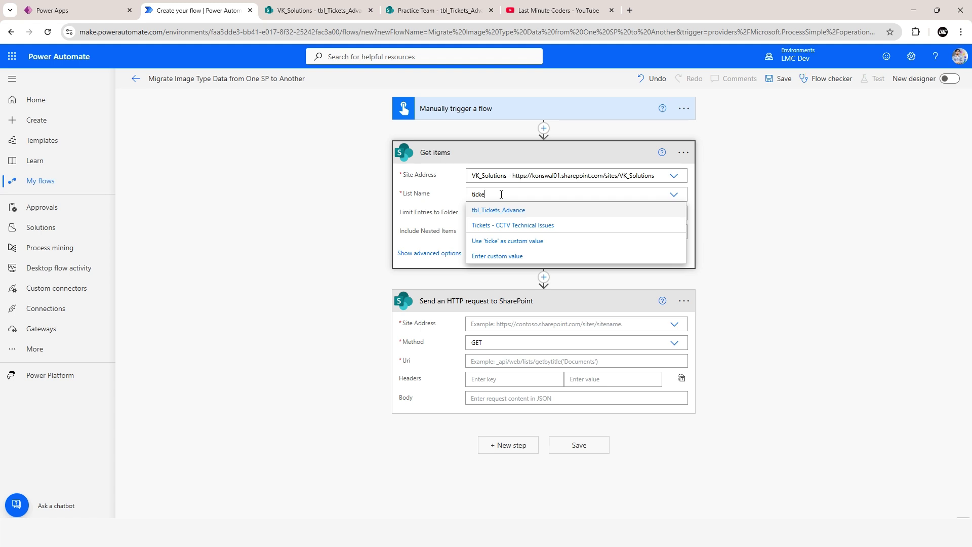
pyautogui.click(524, 217)
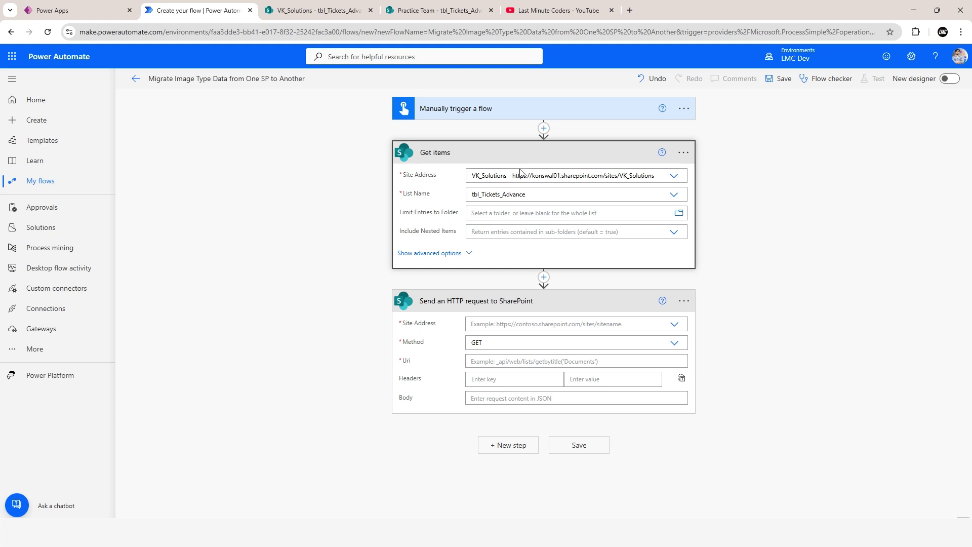
# Turn on pagination for the Get items action with a threshold of 5000.
pyautogui.click(684, 152)
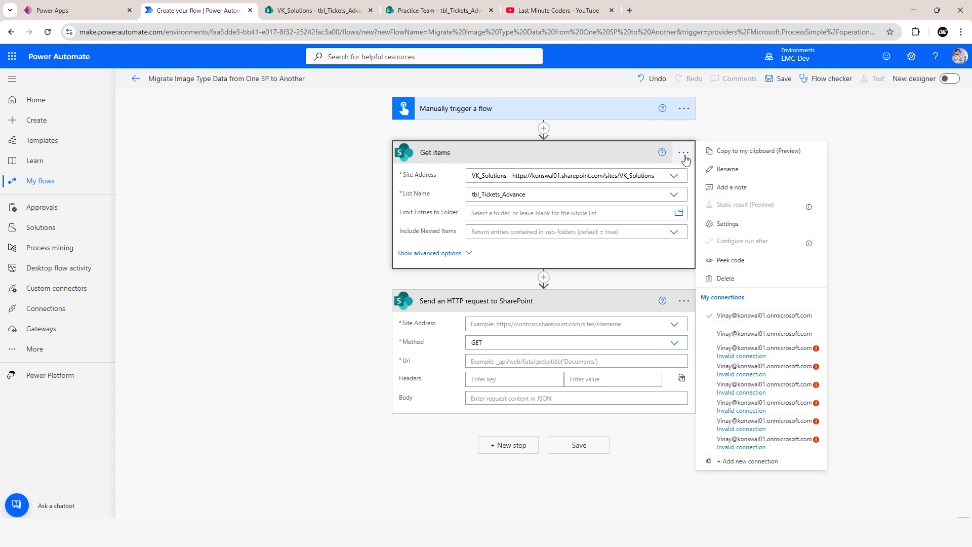
pyautogui.click(754, 223)
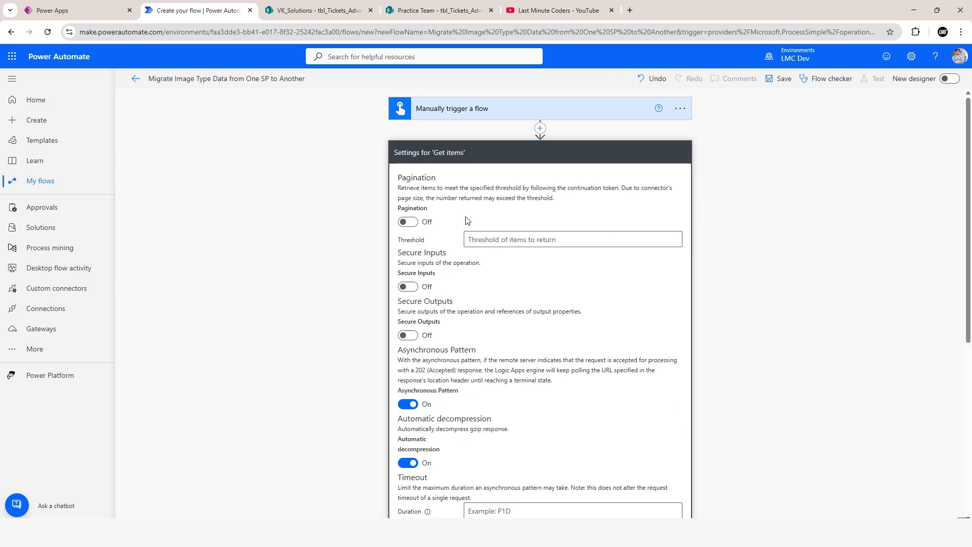
pyautogui.click(408, 222)
pyautogui.click(512, 238)
pyautogui.write('5000')
pyautogui.scroll(-5, 512, 237)
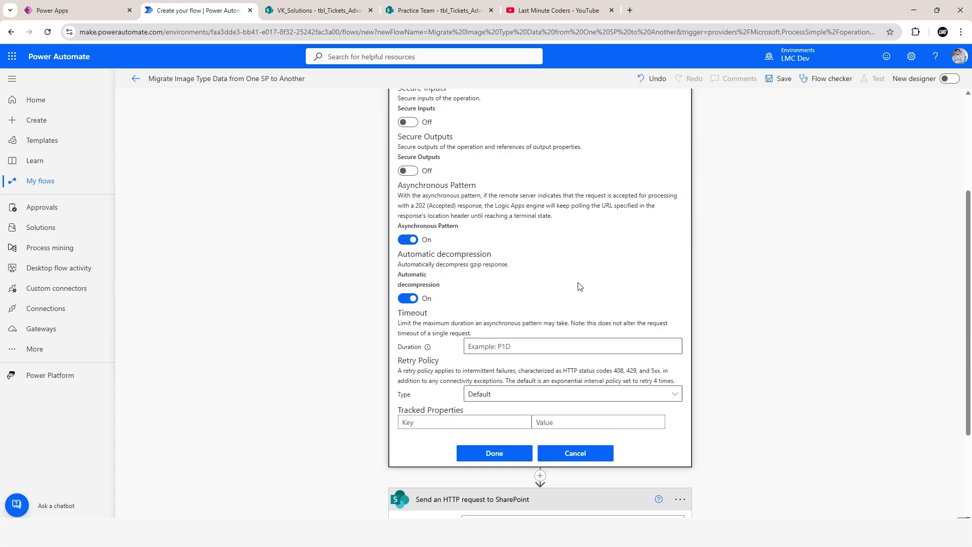
pyautogui.click(503, 364)
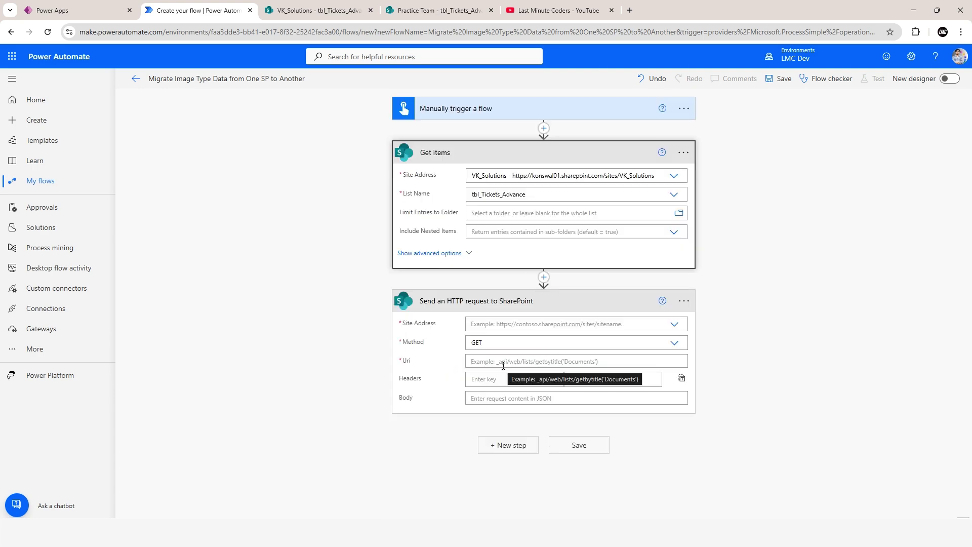
# Recheck the pagination threshold in the Get items settings and leave them without making changes.
pyautogui.click(314, 10)
pyautogui.click(197, 10)
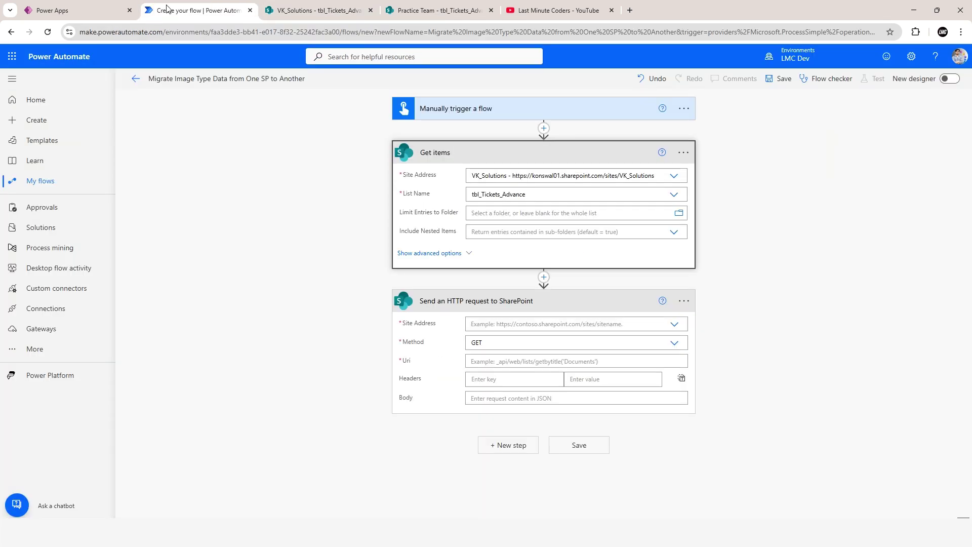
pyautogui.click(683, 153)
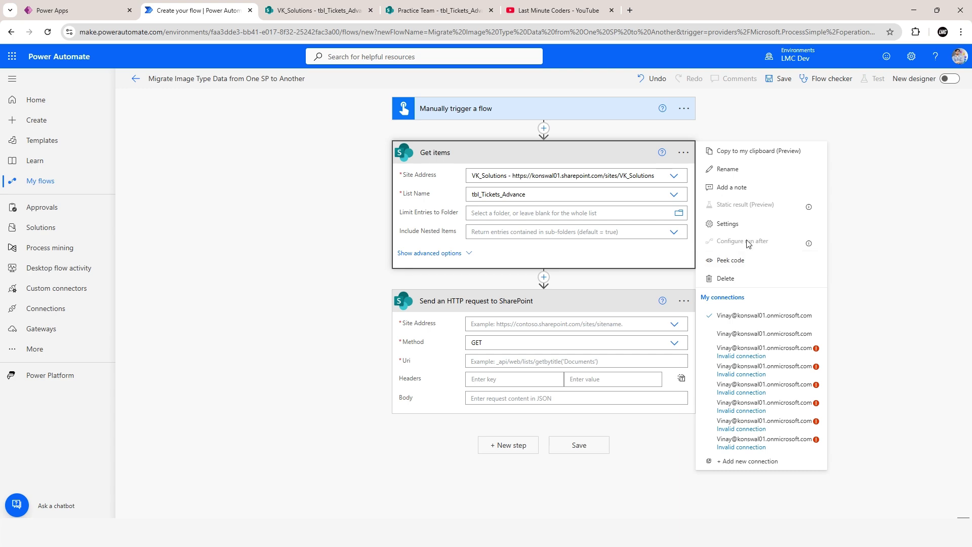
pyautogui.click(700, 237)
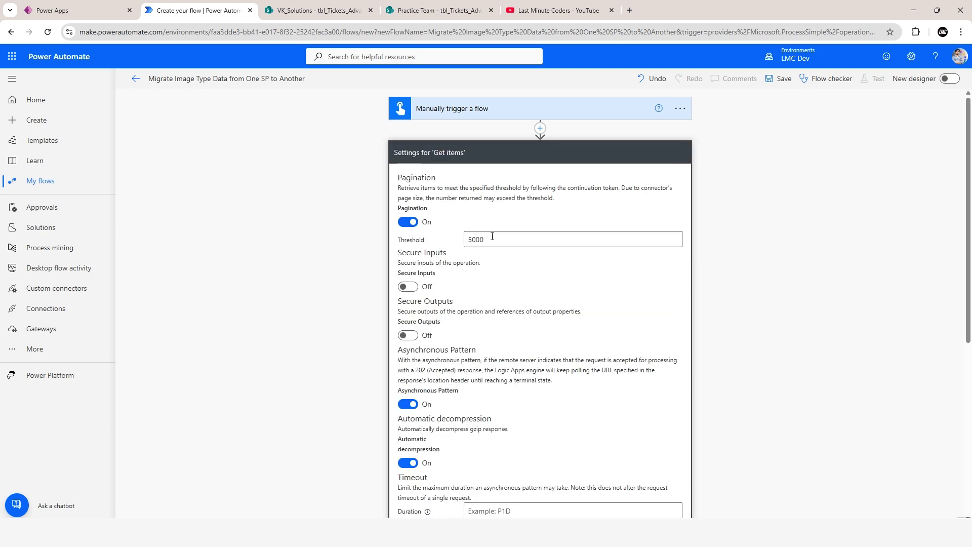
pyautogui.scroll(-4, 658, 264)
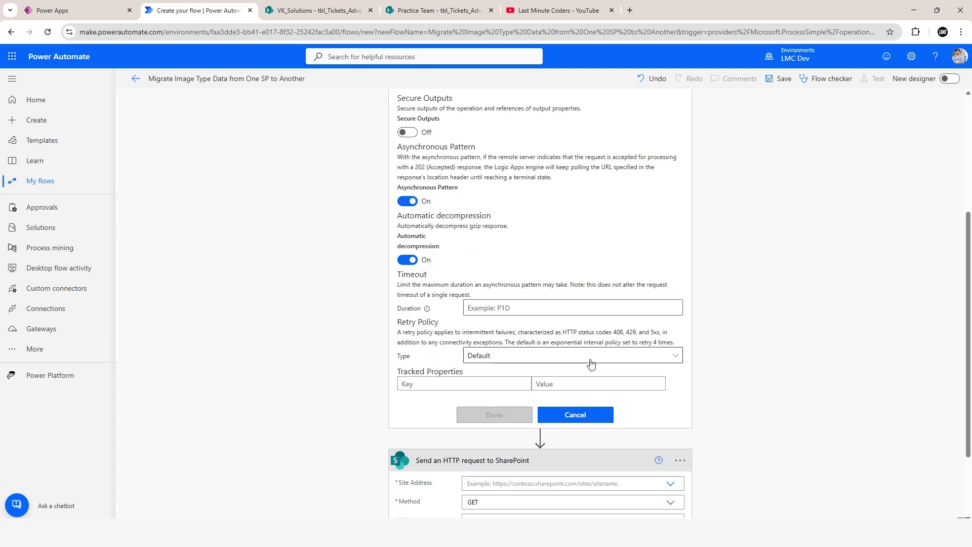
pyautogui.click(563, 412)
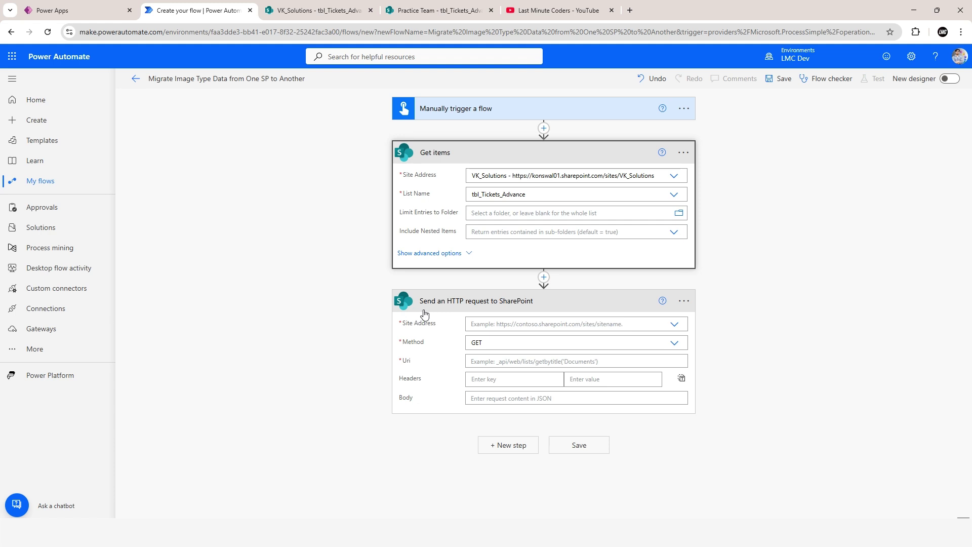
# Set the HTTP request action's site address to the VK_Solutions site and review its available methods.
pyautogui.click(674, 324)
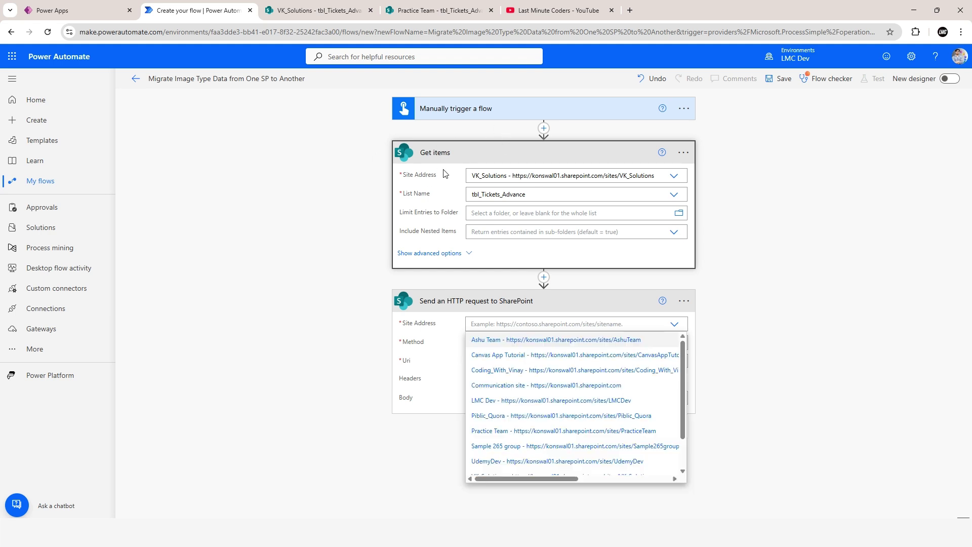
pyautogui.scroll(-2, 545, 377)
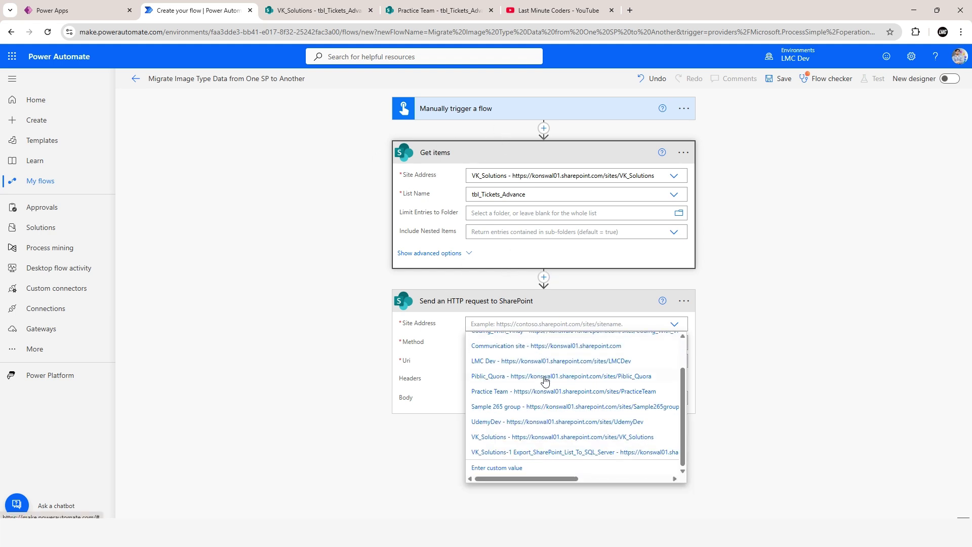
pyautogui.click(513, 436)
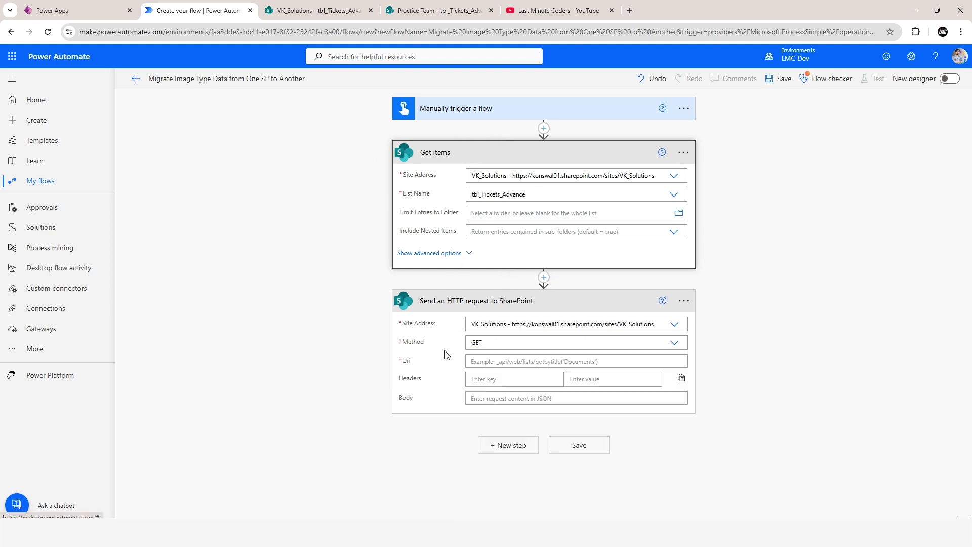
pyautogui.click(489, 344)
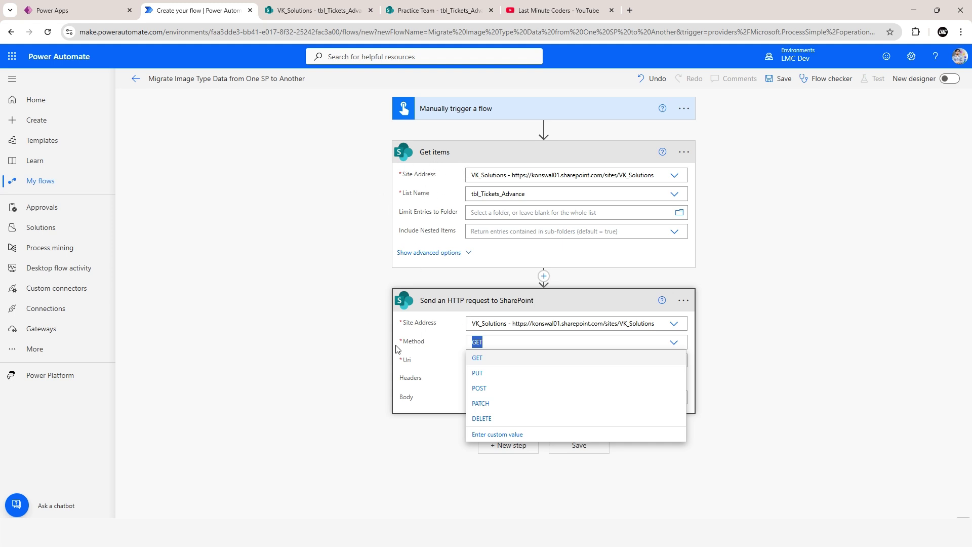
pyautogui.click(410, 360)
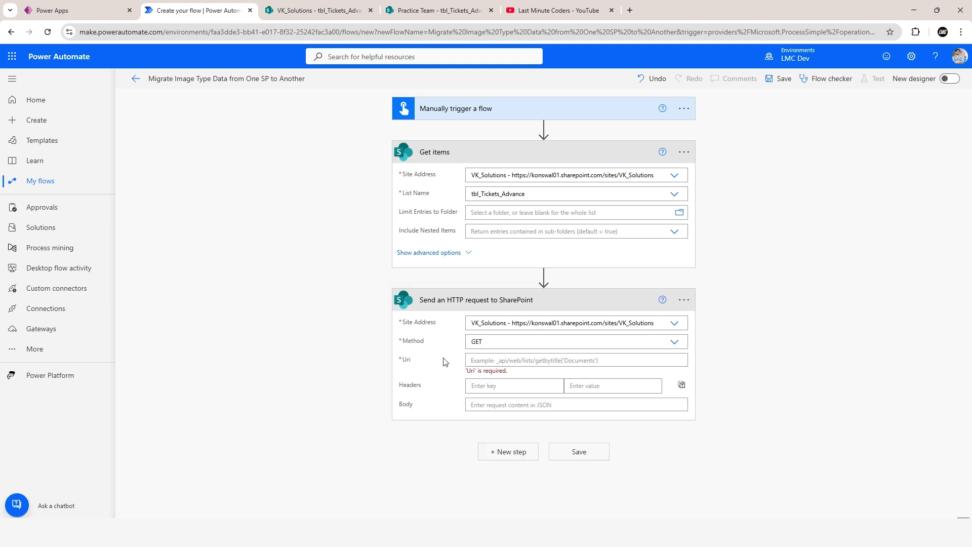
# Enter _api/weeb/lists/getbytitle('') as the Uri of the HTTP request to SharePoint.
pyautogui.click(591, 364)
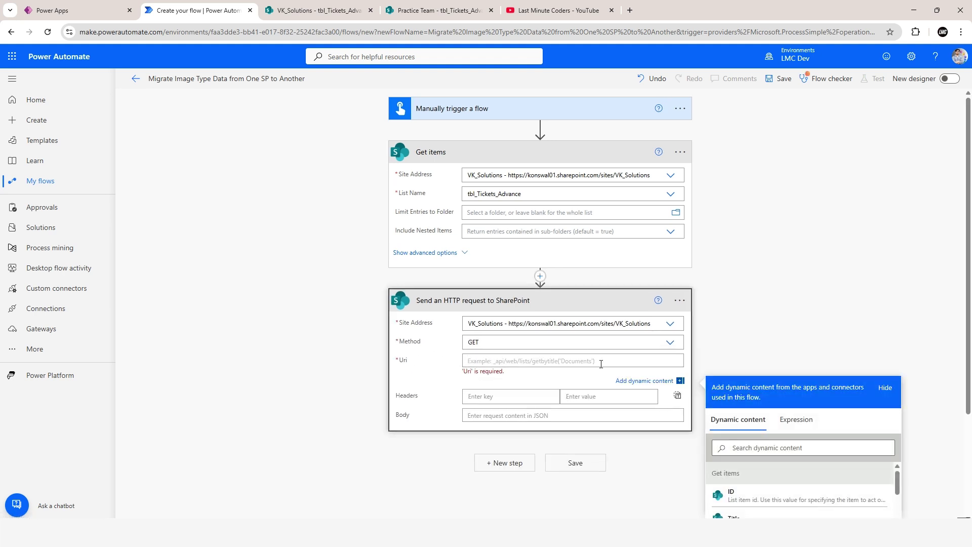
pyautogui.click(546, 365)
pyautogui.write("_api/weeb/lists/getbytitle('')")
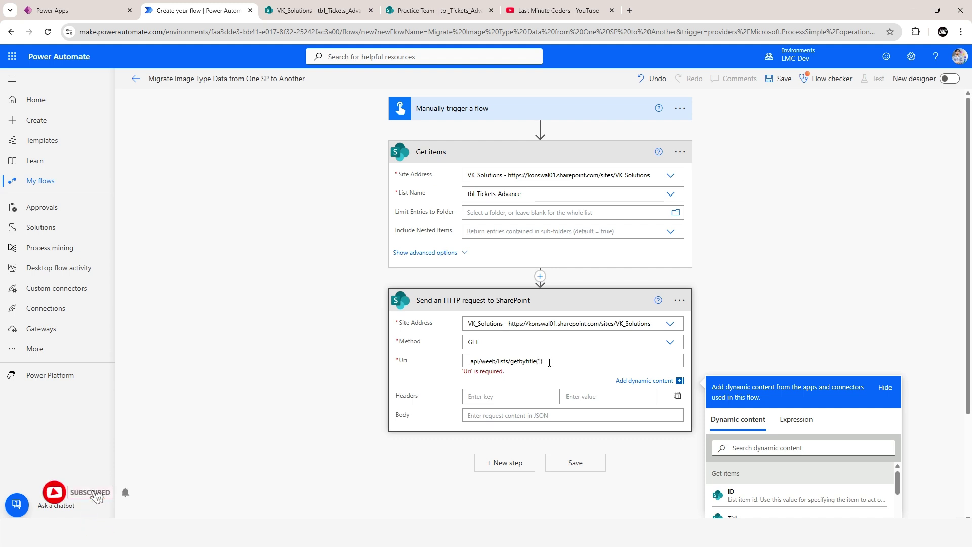
# Copy the list name tbl_Tickets_Advance from the VK_Solutions list's settings and insert it between the quotes in the HTTP request's Uri.
pyautogui.click(319, 10)
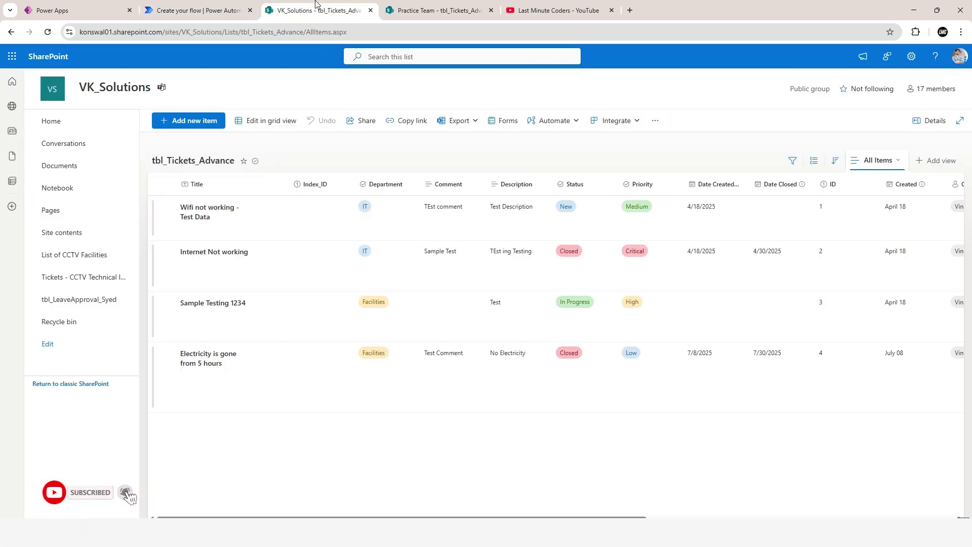
pyautogui.click(188, 166)
pyautogui.moveTo(445, 228); pyautogui.dragTo(335, 228)
pyautogui.hotkey('ctrl', 'c')
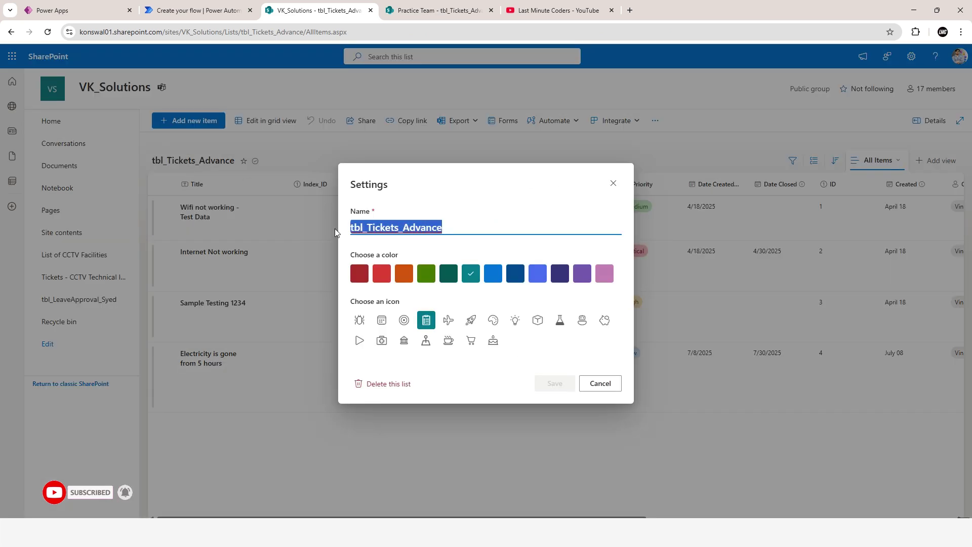
pyautogui.click(177, 6)
pyautogui.hotkey('ctrl', 'v')
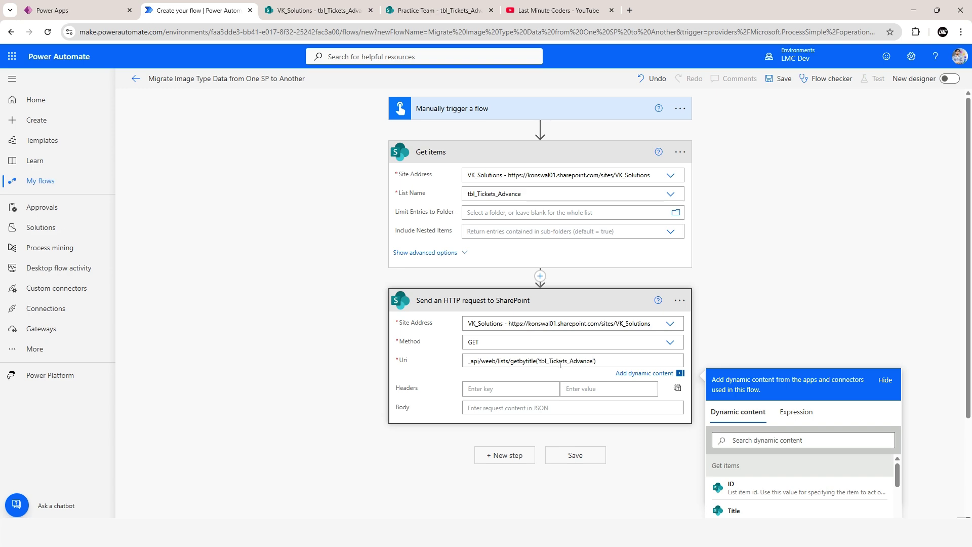
# Correct the misspelled web segment so the Uri reads _api/web/lists/getbytitle('tbl_Tickets_Advance').
pyautogui.scroll(2, 597, 366)
pyautogui.scroll(-3, 646, 378)
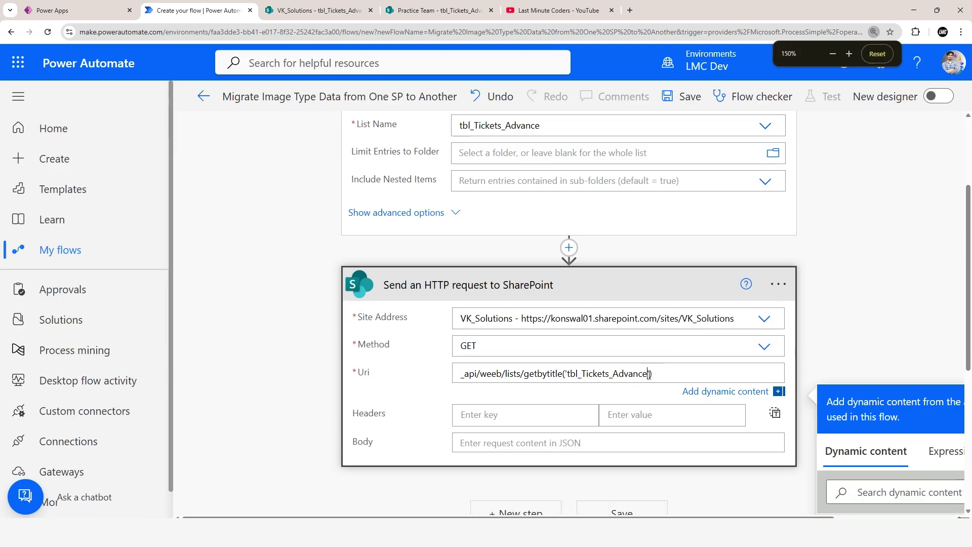
pyautogui.scroll(2, 655, 390)
pyautogui.scroll(-2, 627, 394)
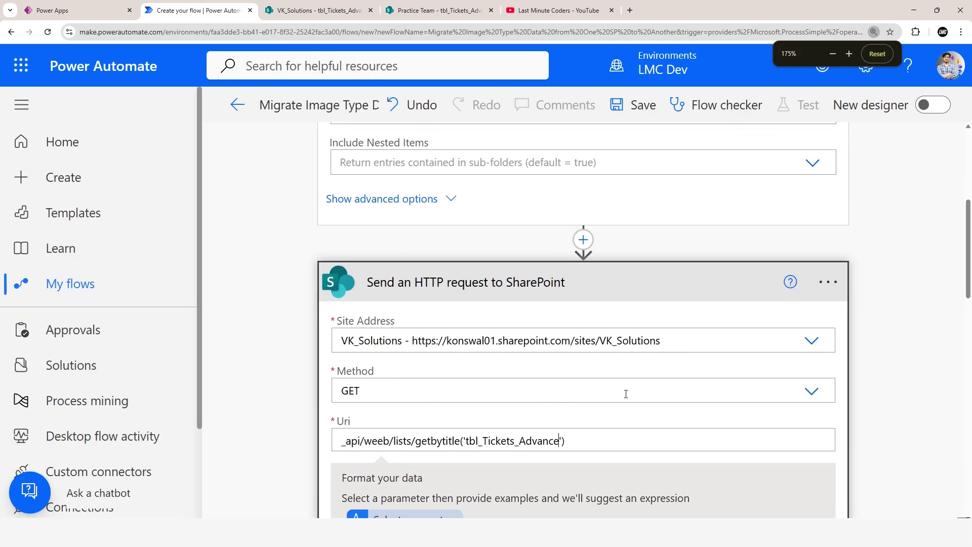
pyautogui.click(383, 442)
pyautogui.press('BackSpace')
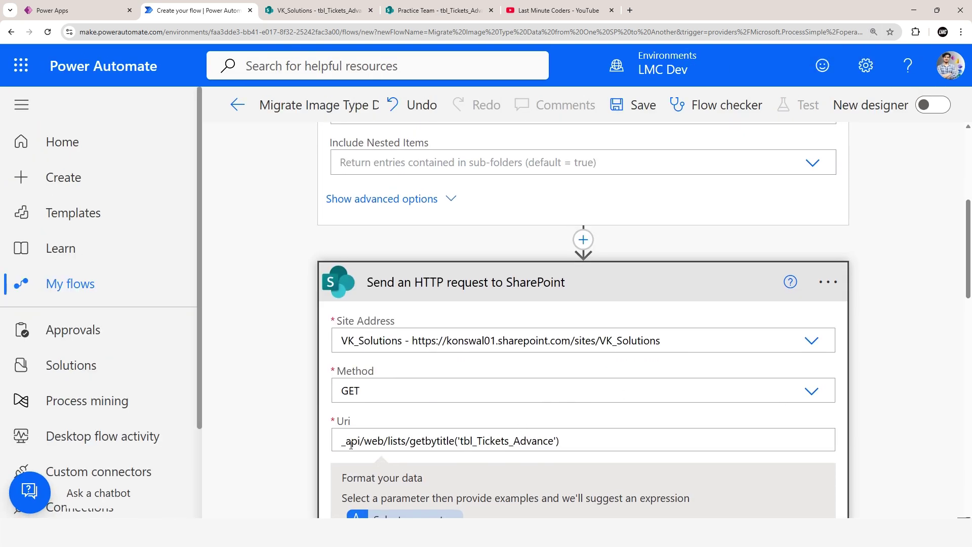
# Append /items to the end of the HTTP request's Uri.
pyautogui.scroll(-2, 427, 427)
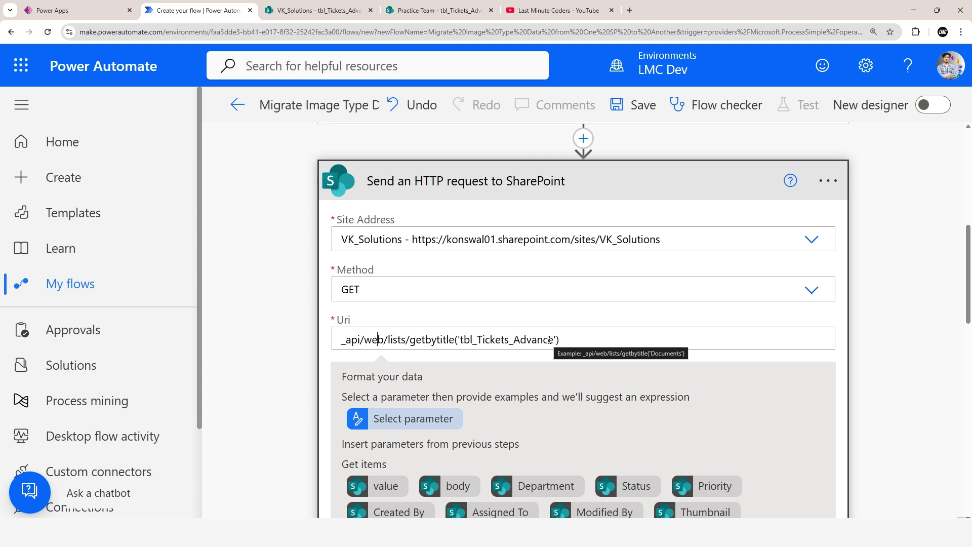
pyautogui.click(571, 339)
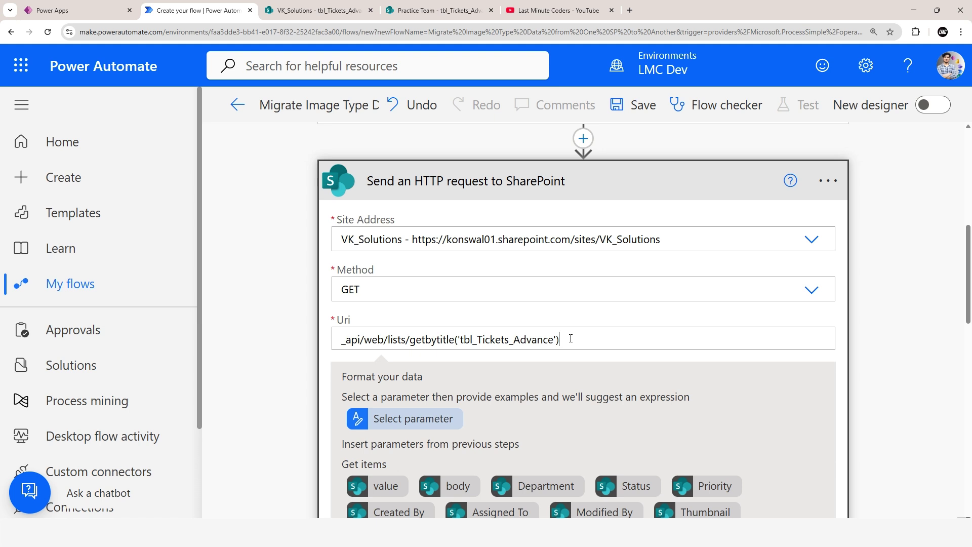
pyautogui.write('/items')
# Dismiss the VK_Solutions list's settings, select and deselect its first three items, and return to the flow.
pyautogui.click(318, 10)
pyautogui.click(614, 185)
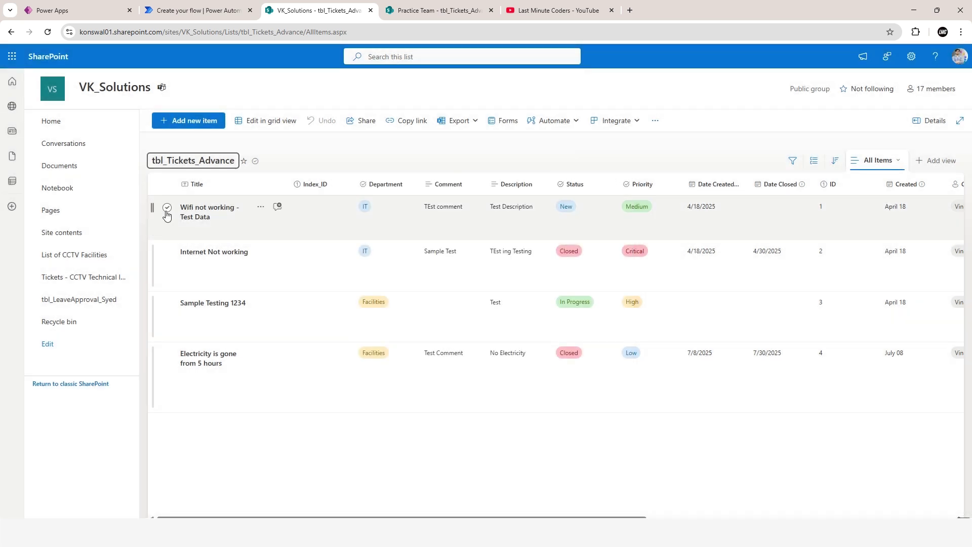
pyautogui.click(167, 208)
pyautogui.click(167, 251)
pyautogui.click(167, 303)
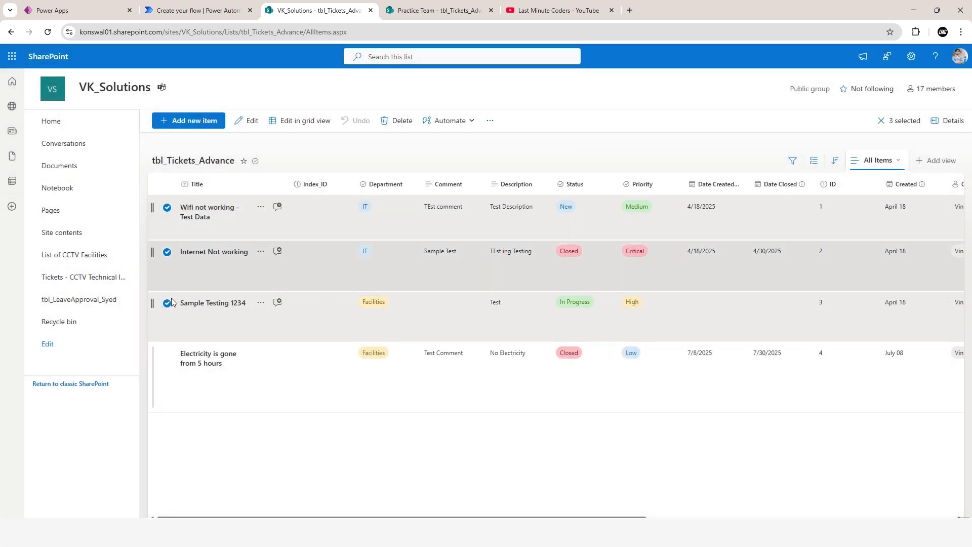
pyautogui.click(167, 207)
pyautogui.click(167, 252)
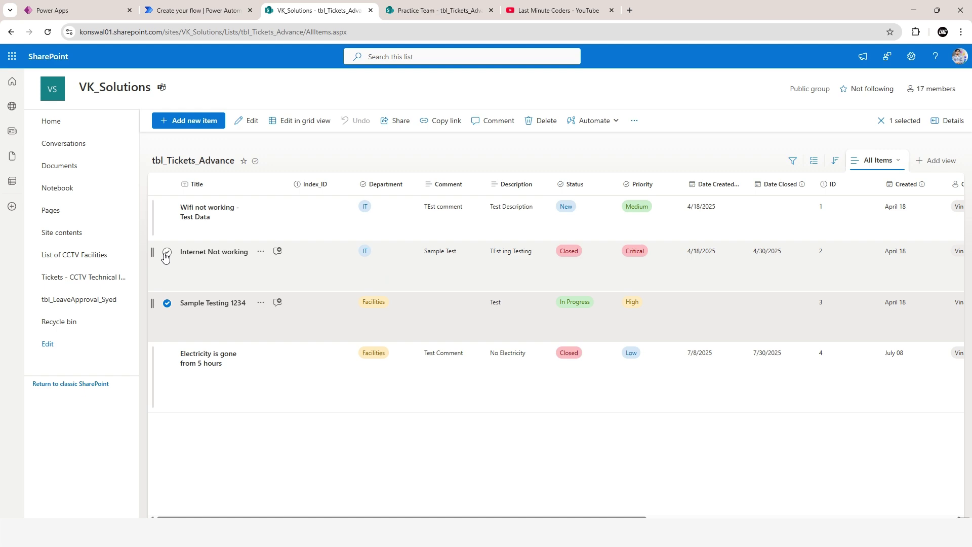
pyautogui.click(167, 303)
pyautogui.click(211, 10)
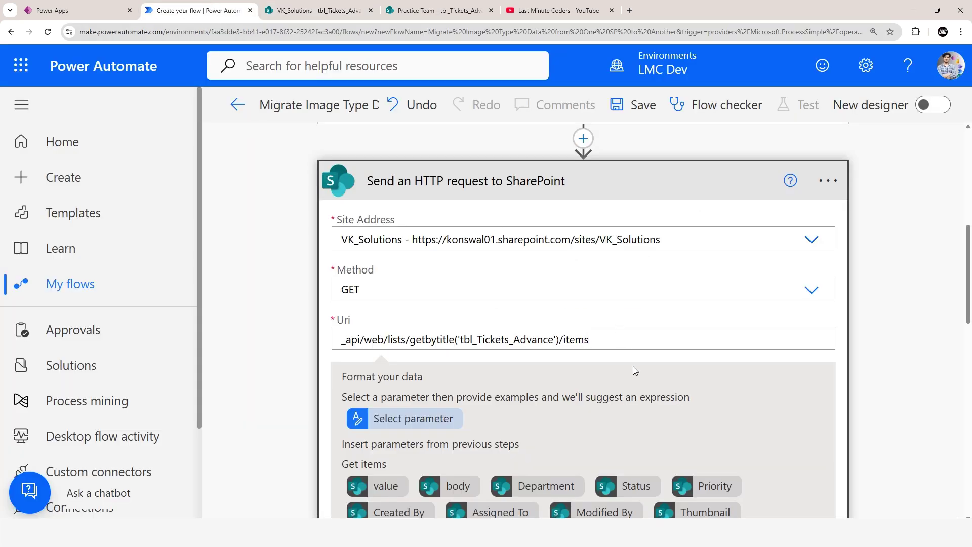
# Add a question mark after /items in the Uri to begin the query string.
pyautogui.write('(')
pyautogui.press('BackSpace')
pyautogui.write('?')
# Check the pagination threshold in the Get items settings and leave them without changes.
pyautogui.scroll(7, 633, 367)
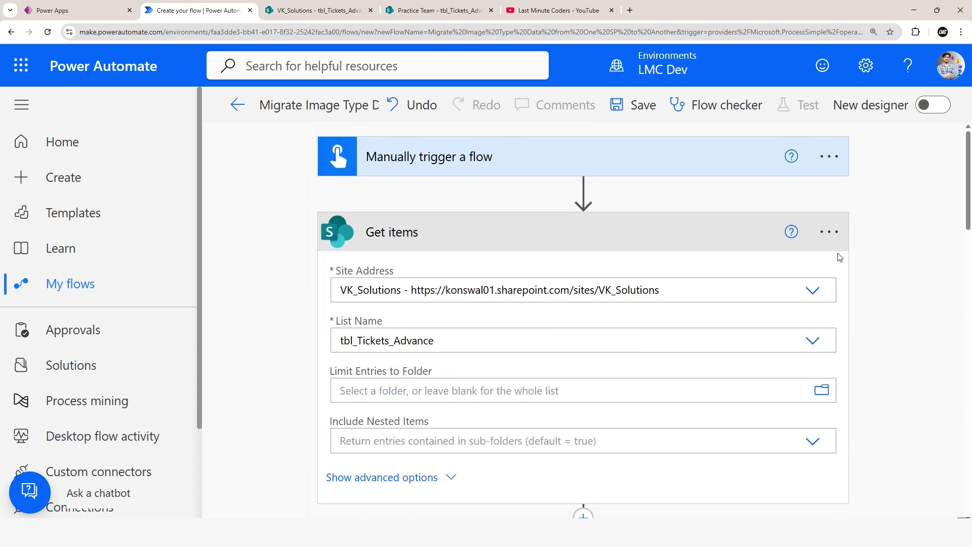
pyautogui.click(829, 232)
pyautogui.click(620, 195)
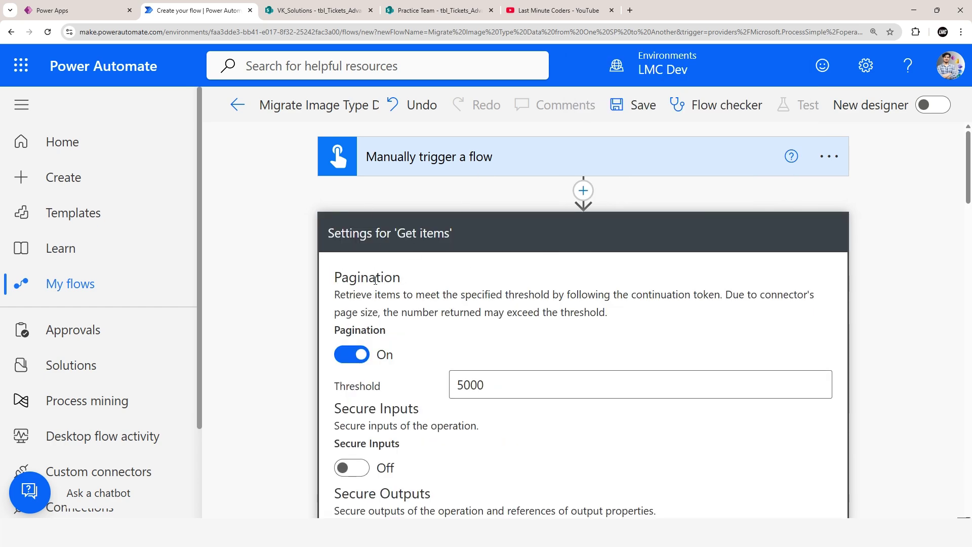
pyautogui.scroll(-9, 543, 365)
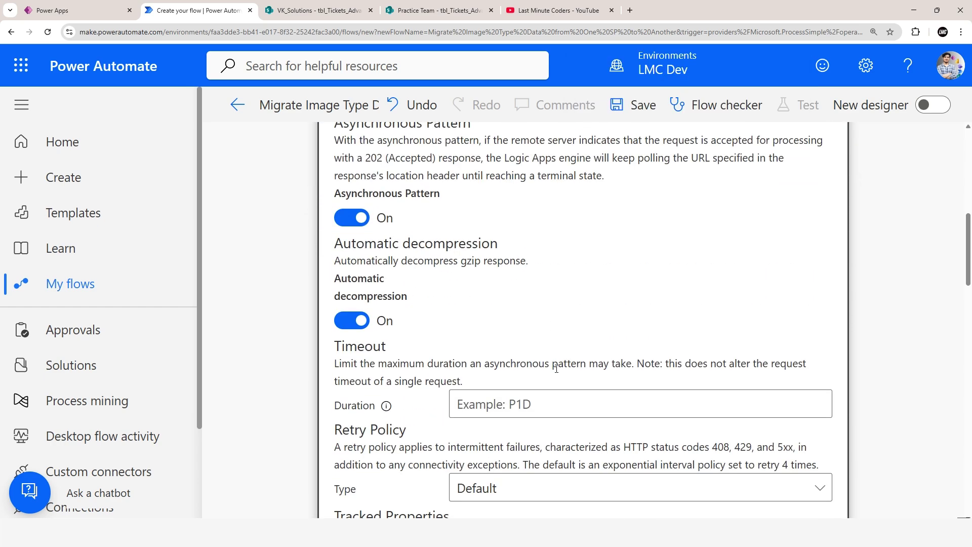
pyautogui.scroll(-5, 556, 368)
pyautogui.click(645, 389)
# Add the $top=5000 parameter to the end of the HTTP request's Uri.
pyautogui.scroll(-4, 812, 371)
pyautogui.scroll(5, 811, 370)
pyautogui.click(624, 371)
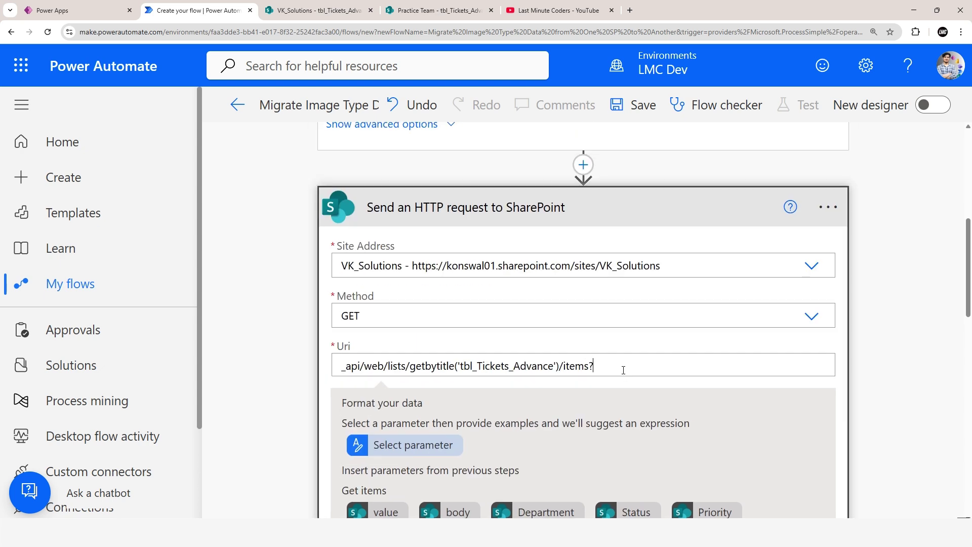
pyautogui.write('4')
pyautogui.press('BackSpace')
pyautogui.write('$top=5000')
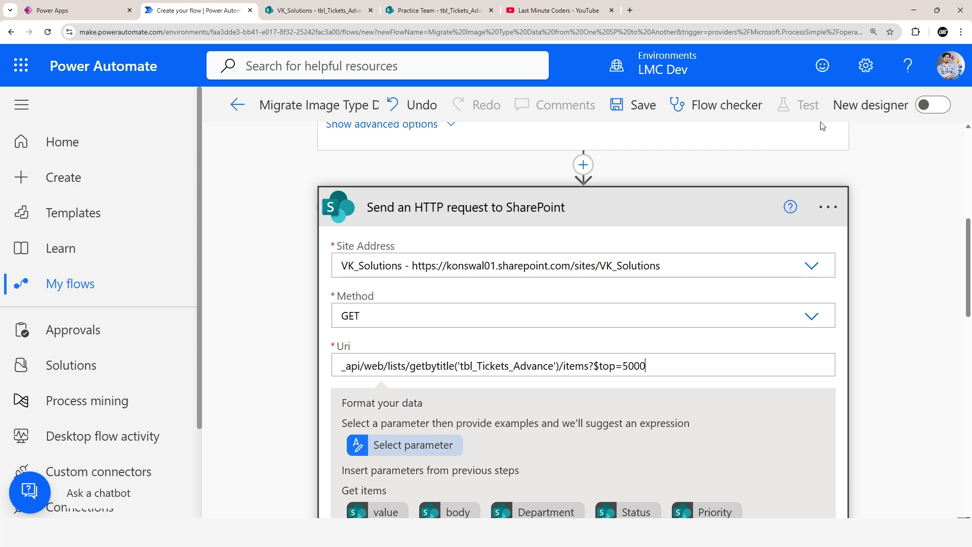
# Save the flow with the completed HTTP request action.
pyautogui.scroll(-3, 796, 251)
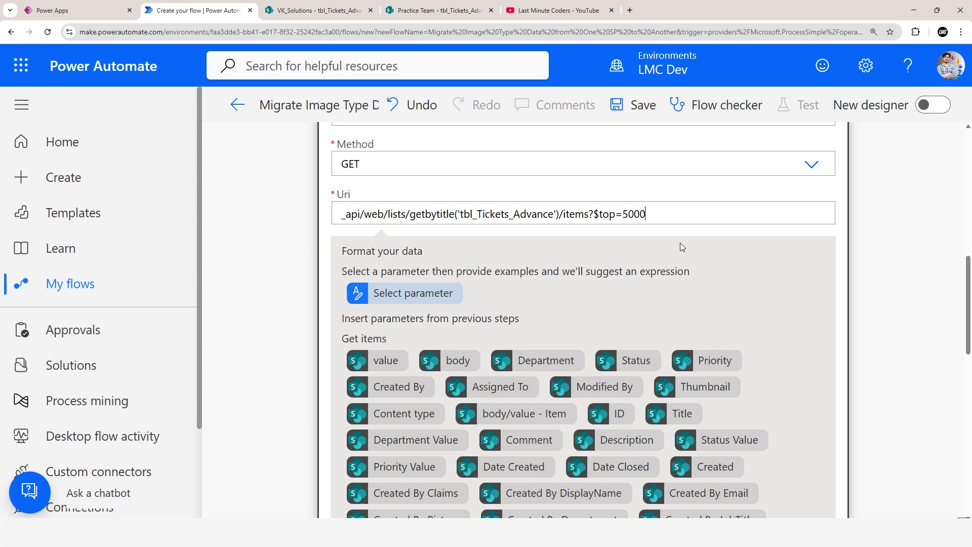
pyautogui.scroll(-4, 679, 242)
pyautogui.scroll(2, 569, 178)
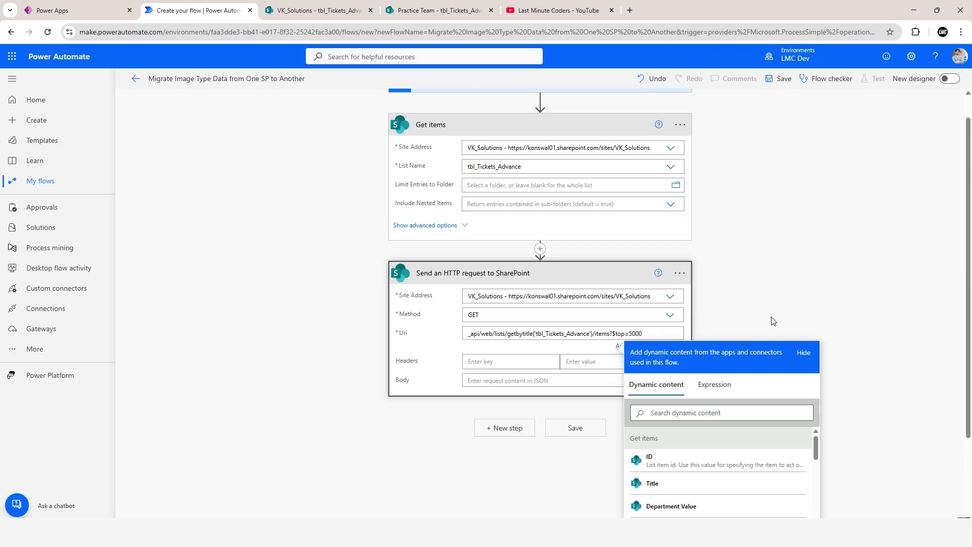
pyautogui.click(780, 81)
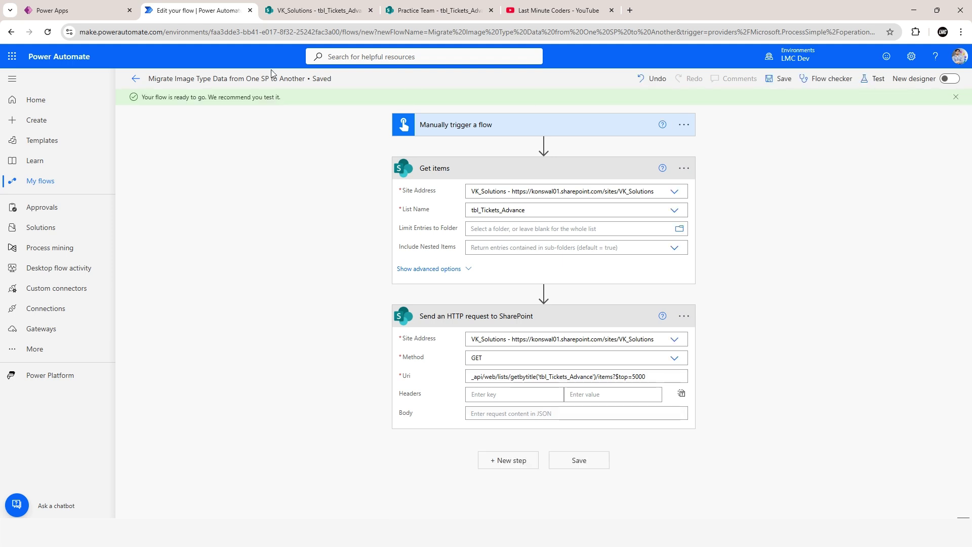
# Review the Flow checker results and show the advanced options of the Get items action.
pyautogui.click(825, 79)
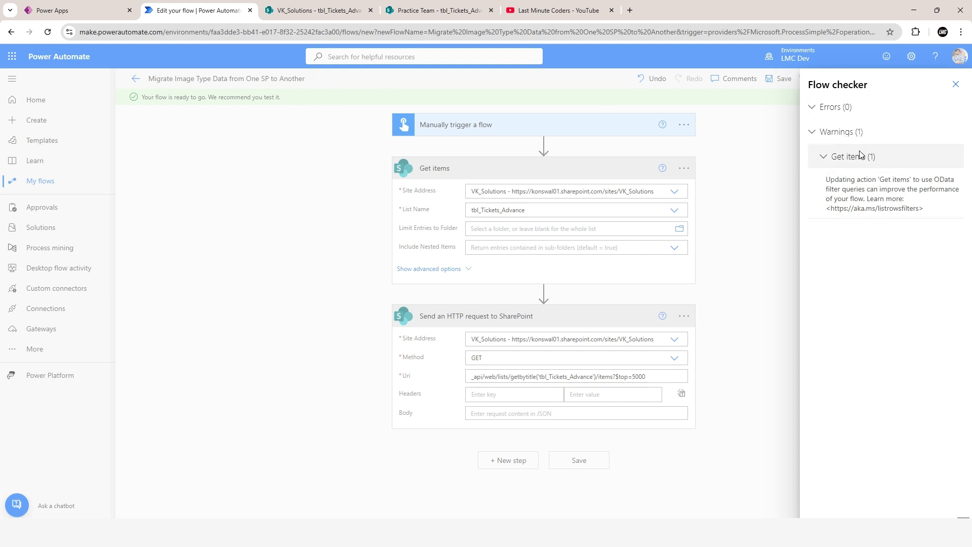
pyautogui.click(956, 84)
pyautogui.click(465, 269)
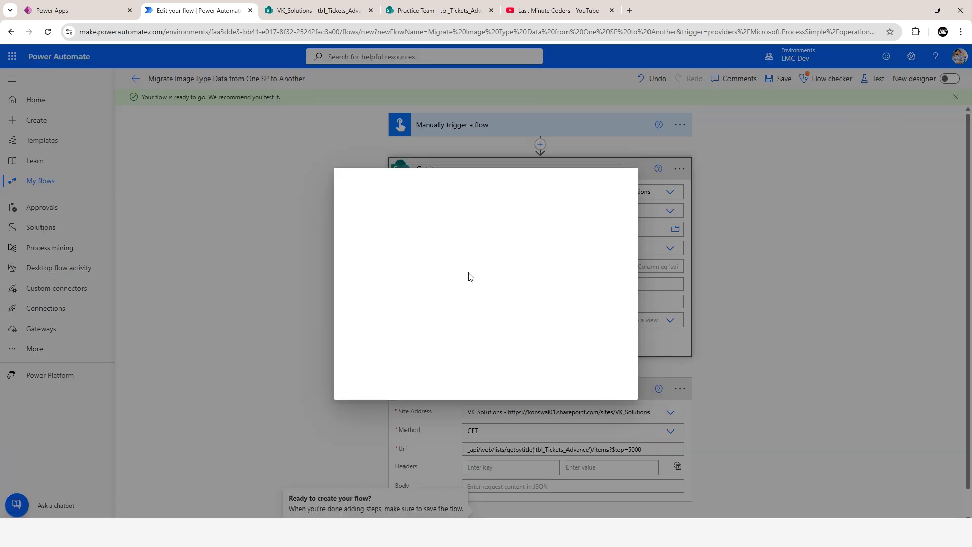
pyautogui.click(621, 180)
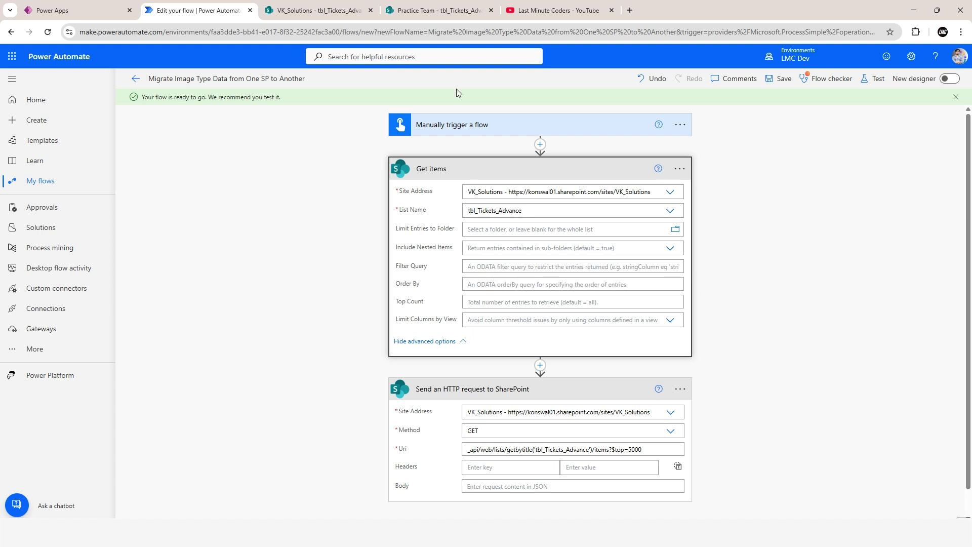
# Compare the tbl_Tickets_Advance list on the VK_Solutions site with the Get items filter options in the flow.
pyautogui.click(332, 8)
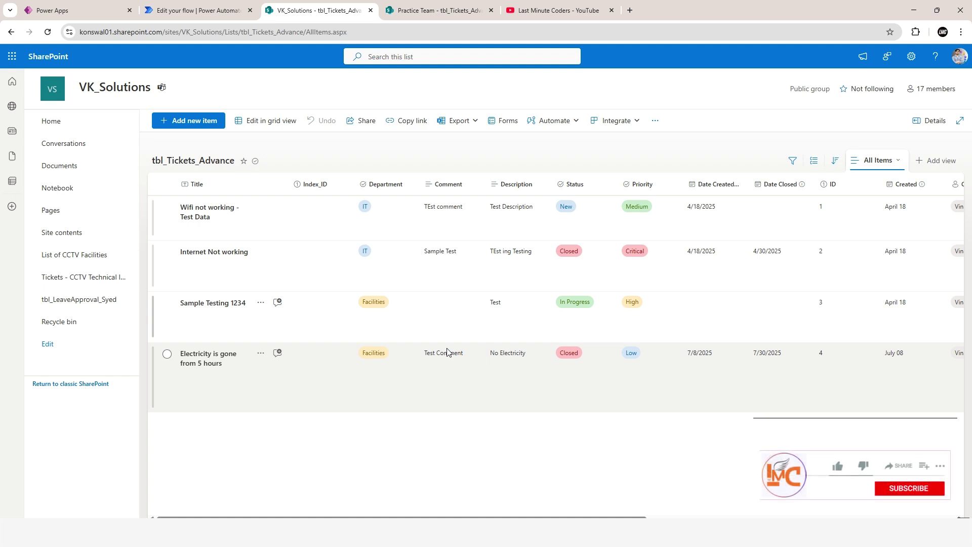
pyautogui.click(225, 6)
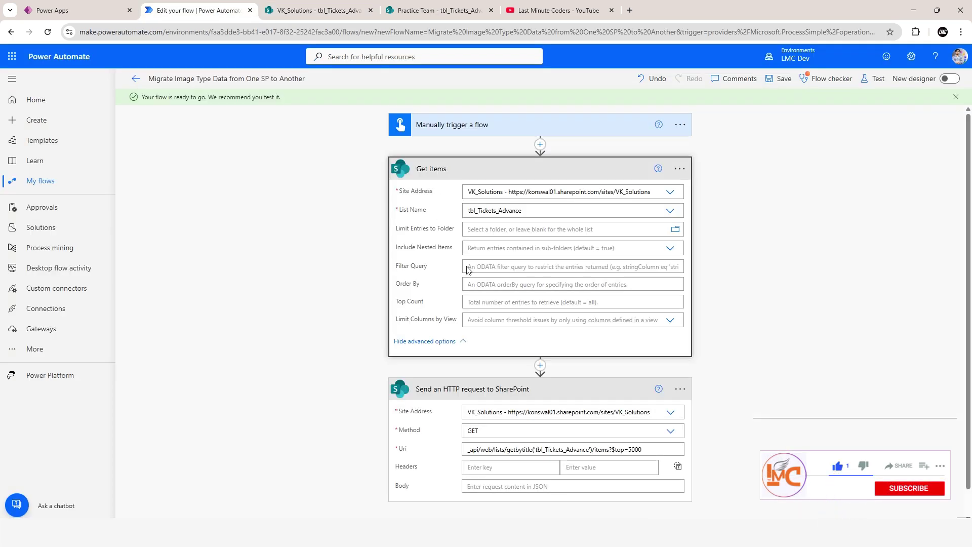
pyautogui.click(286, 10)
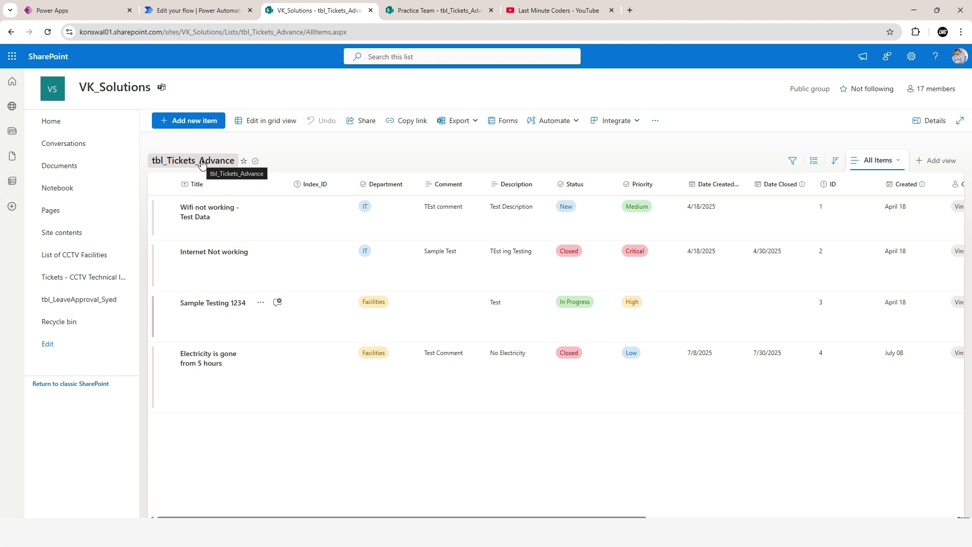
pyautogui.click(198, 10)
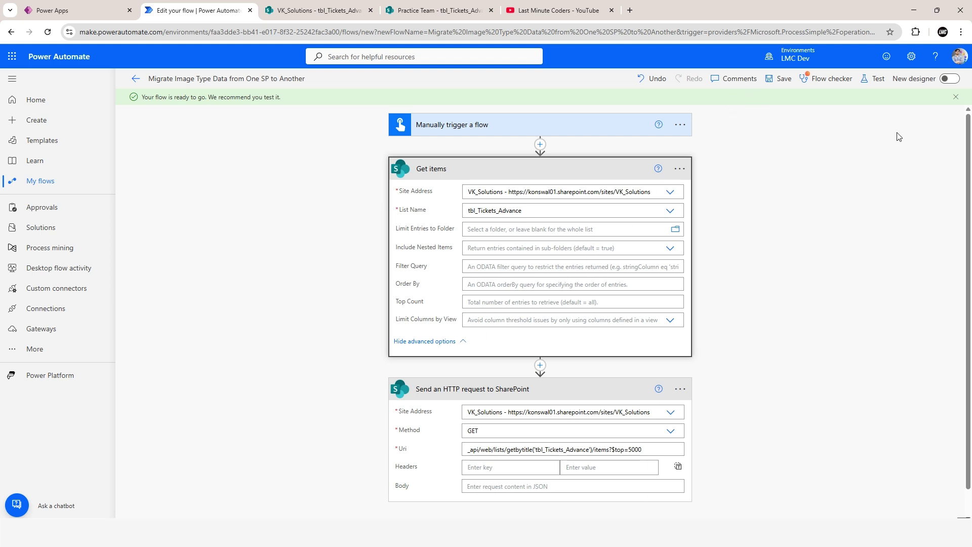
# Test the flow manually using the existing SharePoint connection and open the run's details.
pyautogui.click(874, 79)
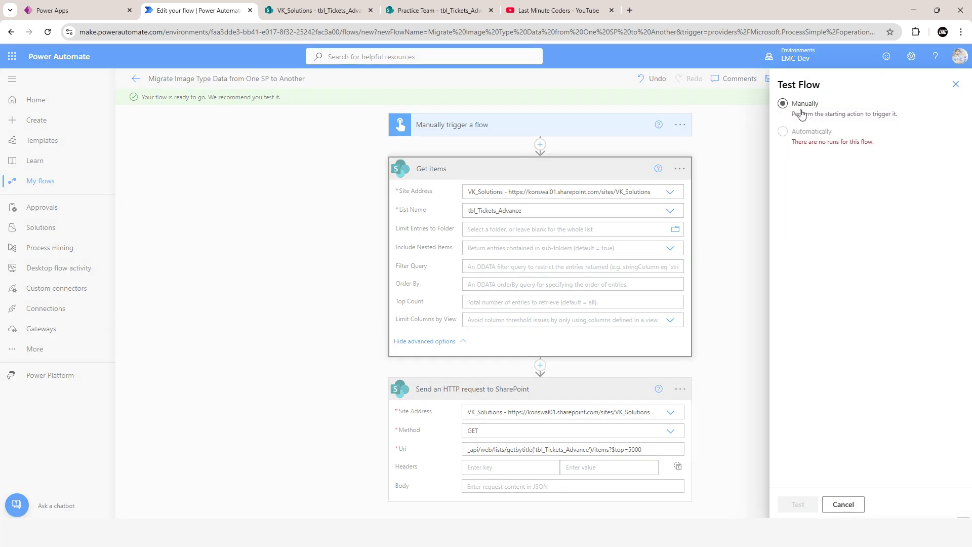
pyautogui.click(802, 114)
pyautogui.click(806, 505)
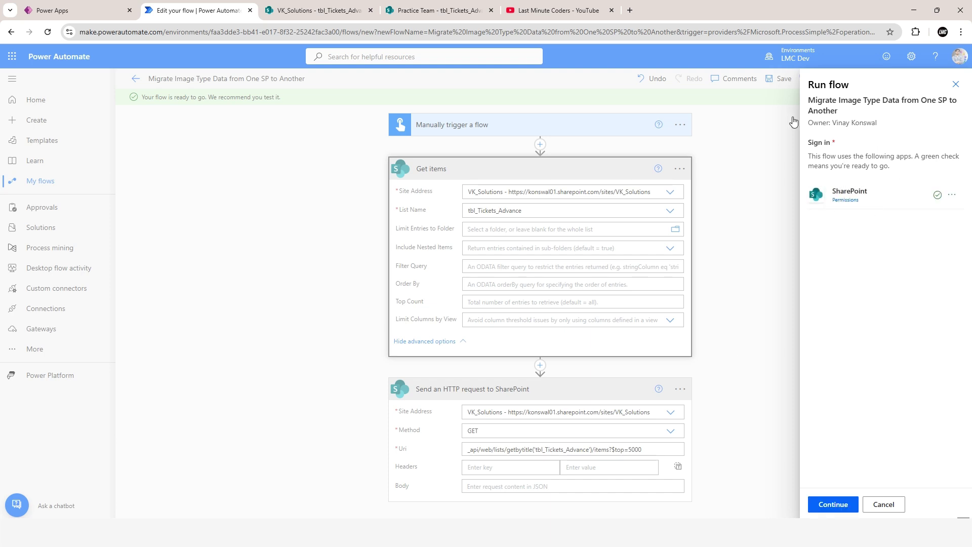
pyautogui.click(824, 507)
pyautogui.click(825, 507)
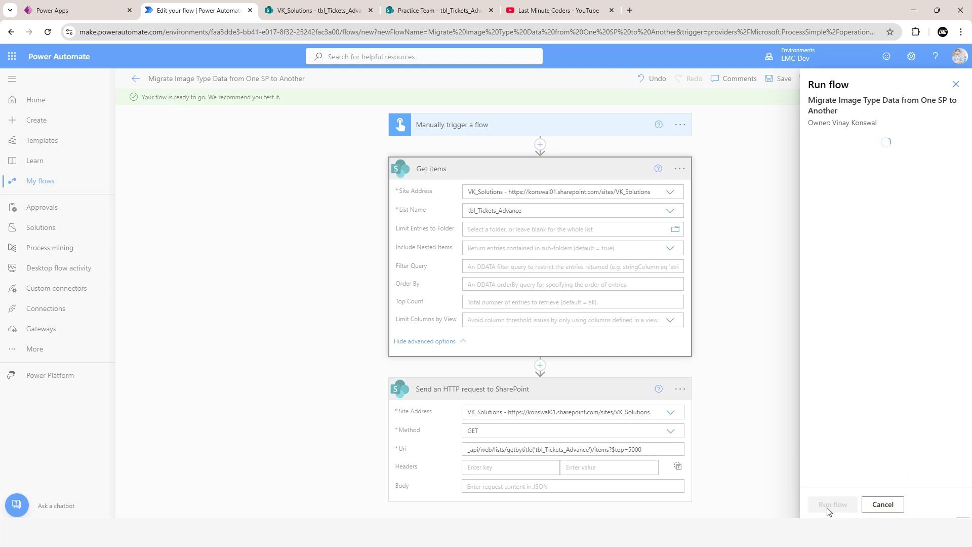
pyautogui.click(829, 505)
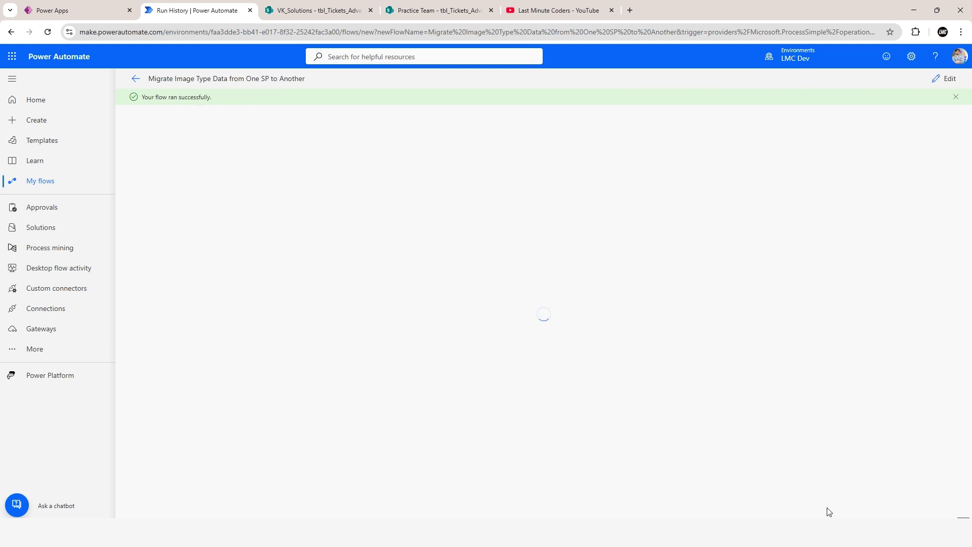
# Inspect the Get items outputs of the test run and open their full JSON in a separate browser tab.
pyautogui.moveTo(232, 96); pyautogui.dragTo(141, 104)
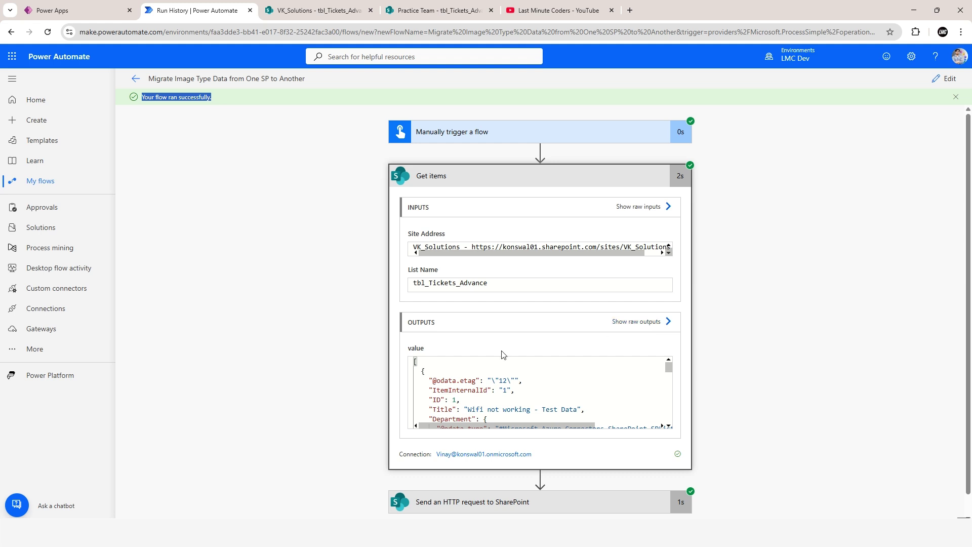
pyautogui.moveTo(415, 363); pyautogui.dragTo(476, 422)
pyautogui.click(450, 349)
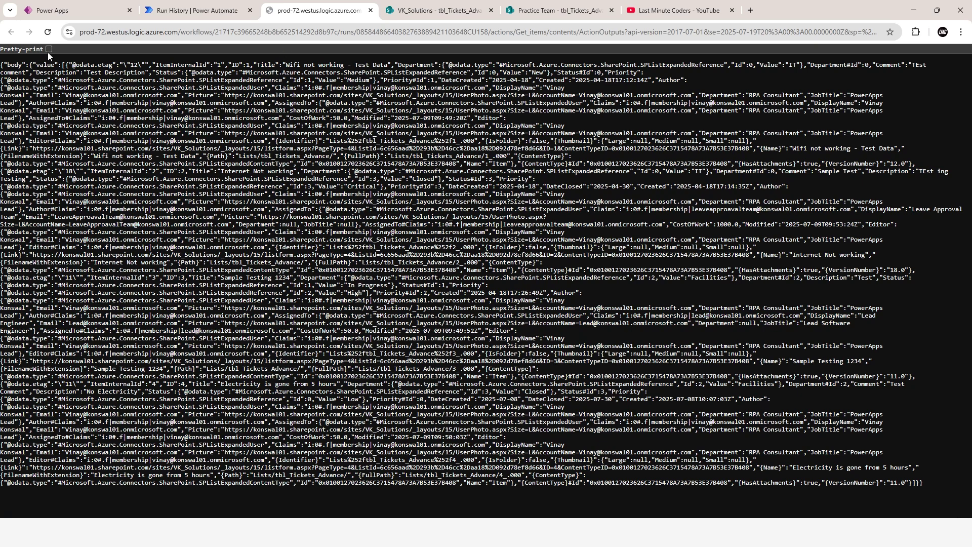
# Pretty-print the Get items output JSON and compare its records with the items in the tbl_Tickets_Advance list.
pyautogui.click(49, 49)
pyautogui.scroll(-5, 2, 77)
pyautogui.scroll(5, 1, 77)
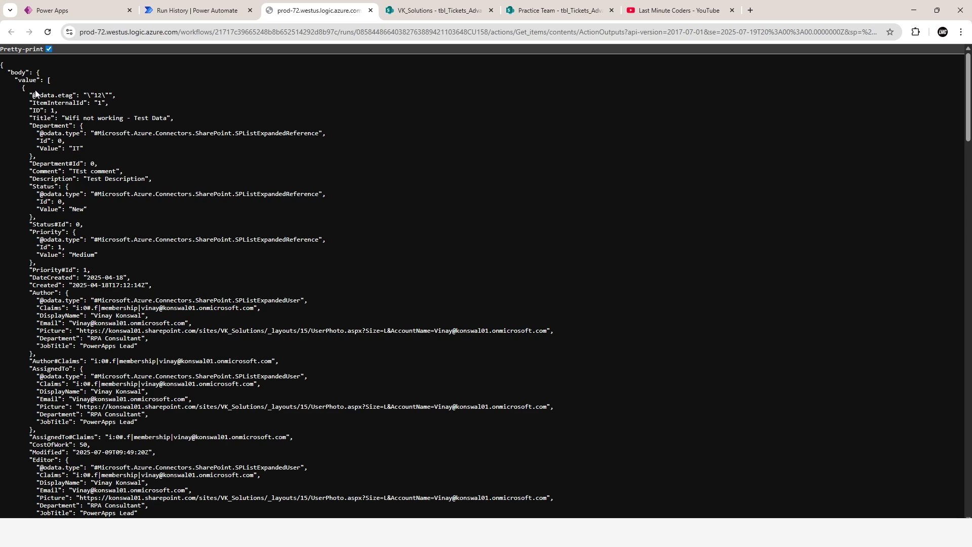
pyautogui.moveTo(51, 83); pyautogui.dragTo(107, 154)
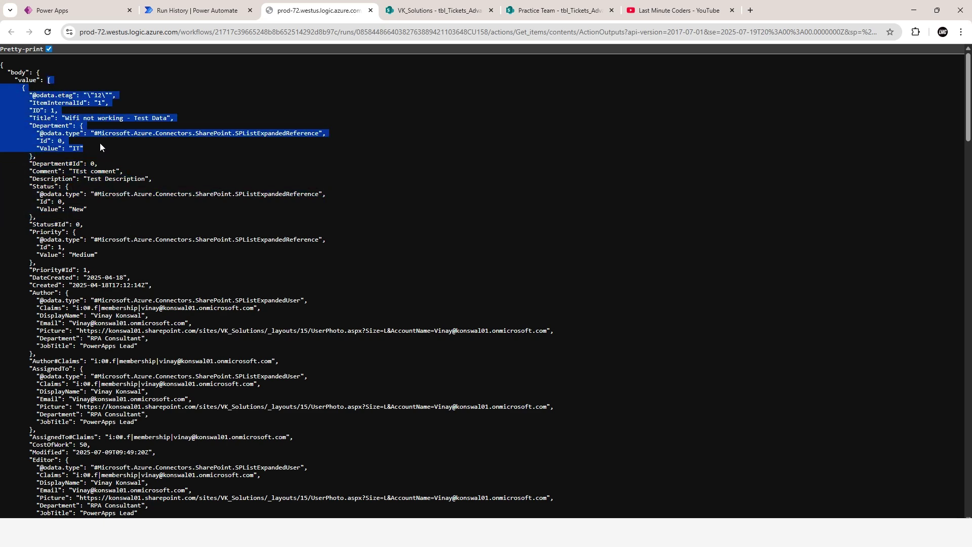
pyautogui.scroll(-7, 64, 162)
pyautogui.scroll(7, 71, 98)
pyautogui.click(415, 5)
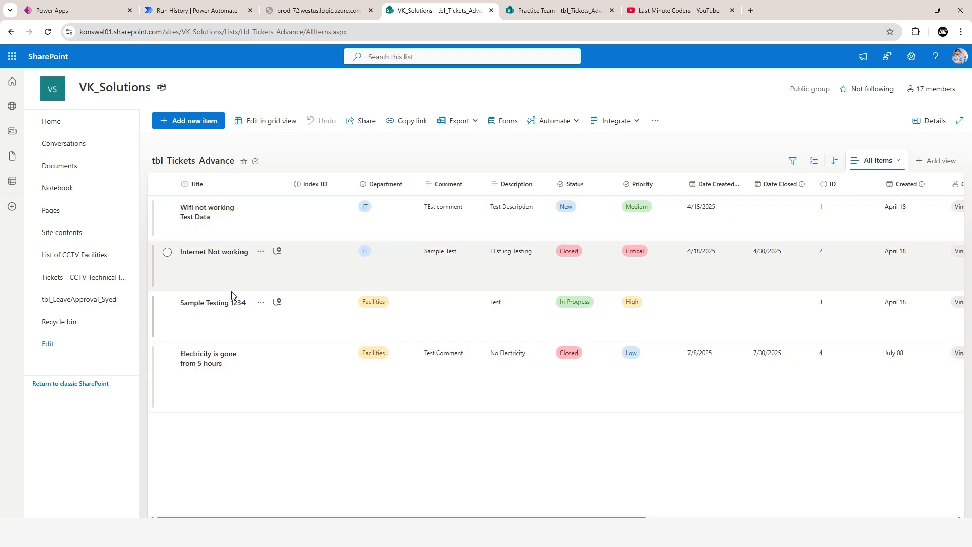
pyautogui.click(318, 10)
pyautogui.scroll(-8, 133, 292)
pyautogui.scroll(-20, 134, 293)
pyautogui.moveTo(99, 487); pyautogui.dragTo(74, 63)
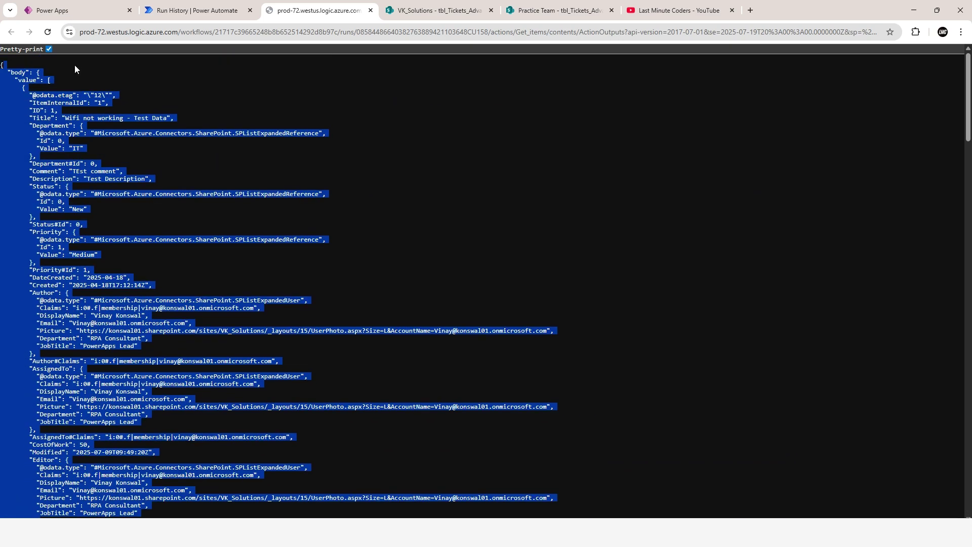
# Expand the Send an HTTP request to SharePoint action in the run details and examine its raw outputs.
pyautogui.click(181, 11)
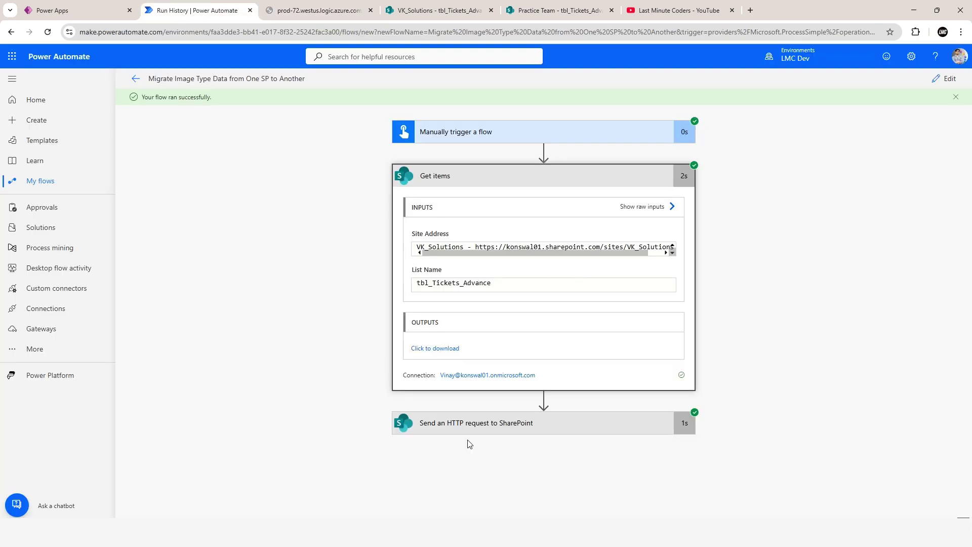
pyautogui.click(456, 420)
pyautogui.scroll(-4, 547, 329)
pyautogui.scroll(-1, 493, 471)
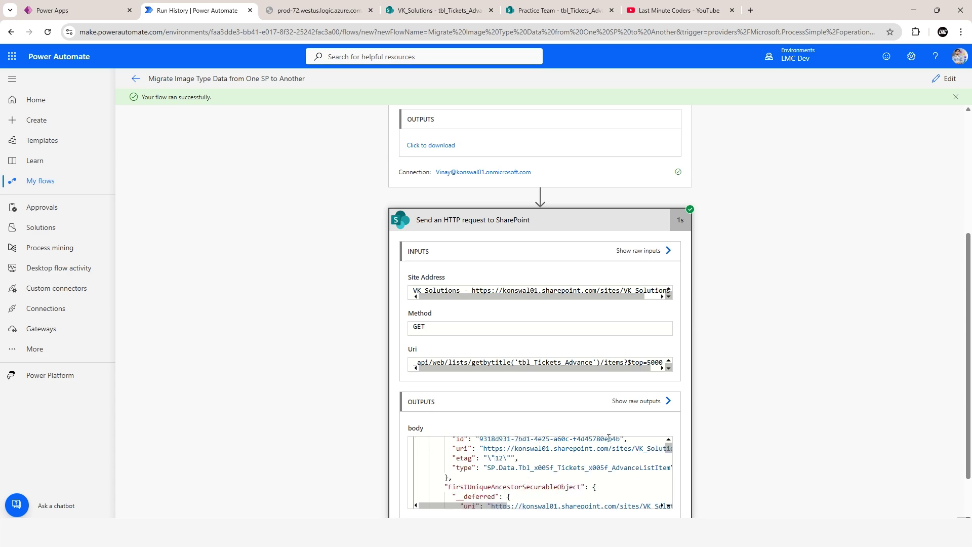
pyautogui.click(637, 401)
pyautogui.scroll(-1, 729, 218)
pyautogui.scroll(1, 719, 202)
pyautogui.moveTo(660, 109); pyautogui.dragTo(764, 335)
pyautogui.scroll(-3, 709, 334)
pyautogui.click(698, 344)
pyautogui.click(738, 351)
pyautogui.scroll(-3, 745, 345)
pyautogui.moveTo(741, 275); pyautogui.dragTo(807, 457)
pyautogui.scroll(-20, 806, 460)
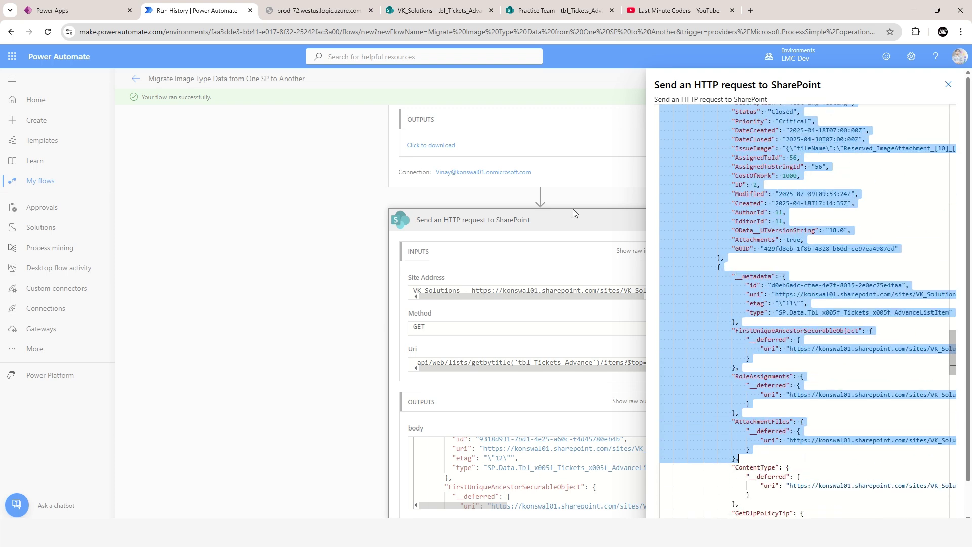
# Compare the Get items JSON with the record fields in the HTTP request's raw outputs, including IssueImage.
pyautogui.click(444, 9)
pyautogui.click(321, 14)
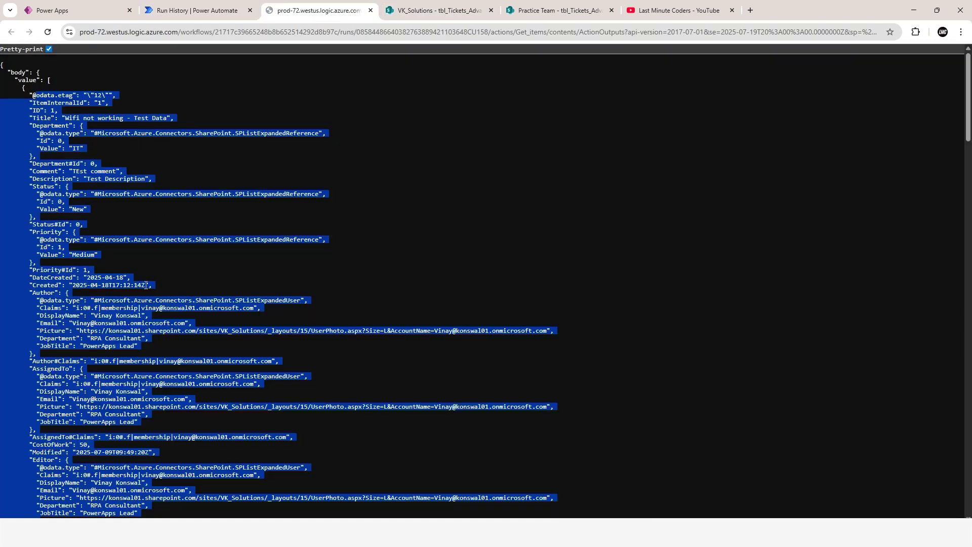
pyautogui.click(387, 295)
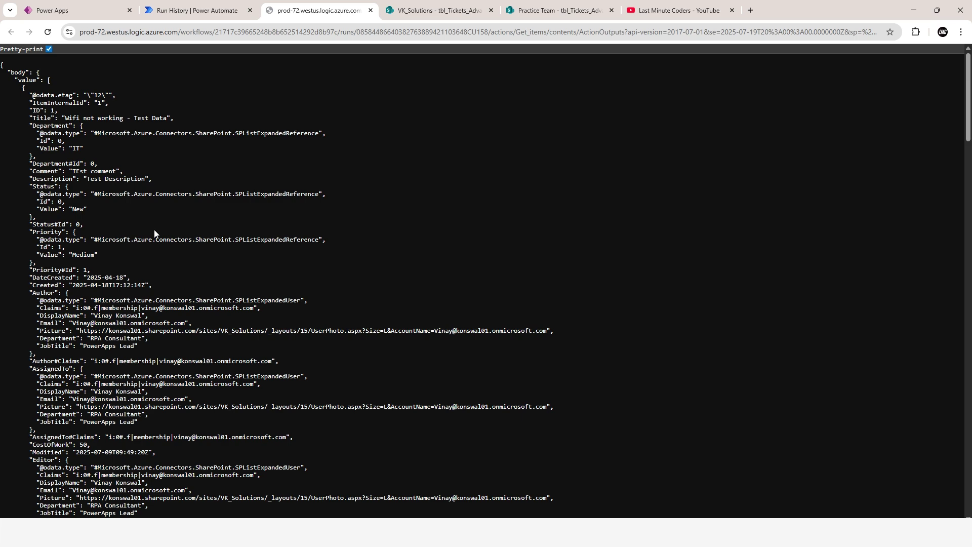
pyautogui.click(197, 10)
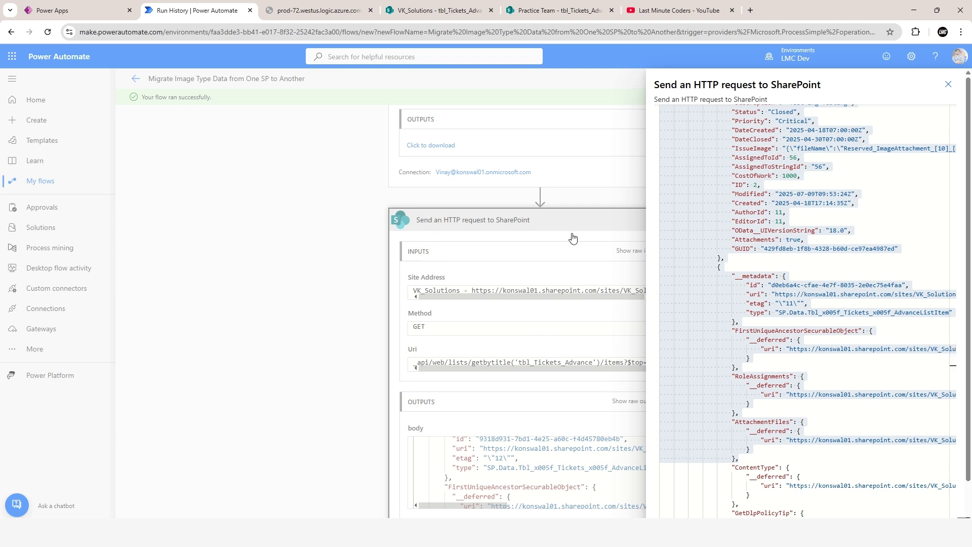
pyautogui.click(814, 222)
pyautogui.scroll(4, 836, 233)
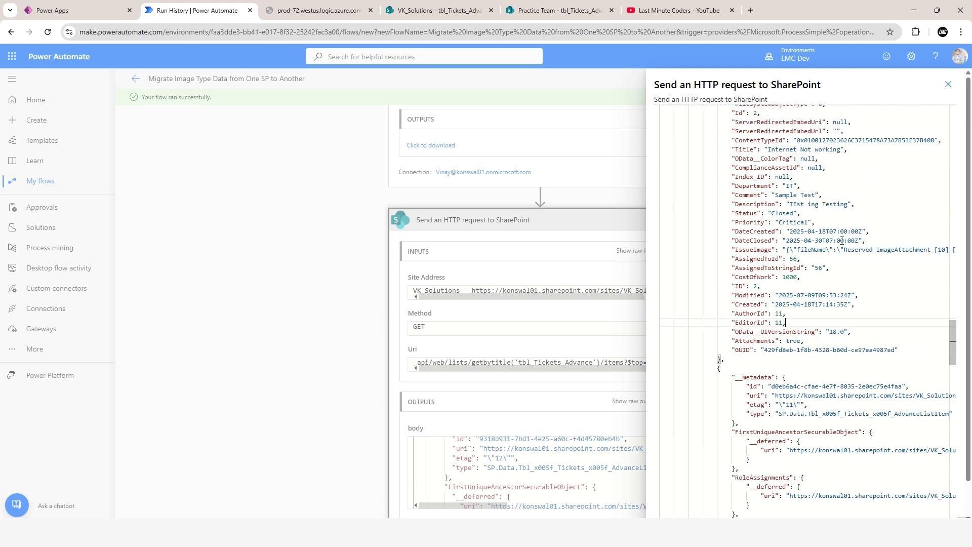
# Close the raw outputs, return the flow to edit mode and copy the Send an HTTP request to SharePoint action to the flow clipboard.
pyautogui.click(948, 85)
pyautogui.click(947, 78)
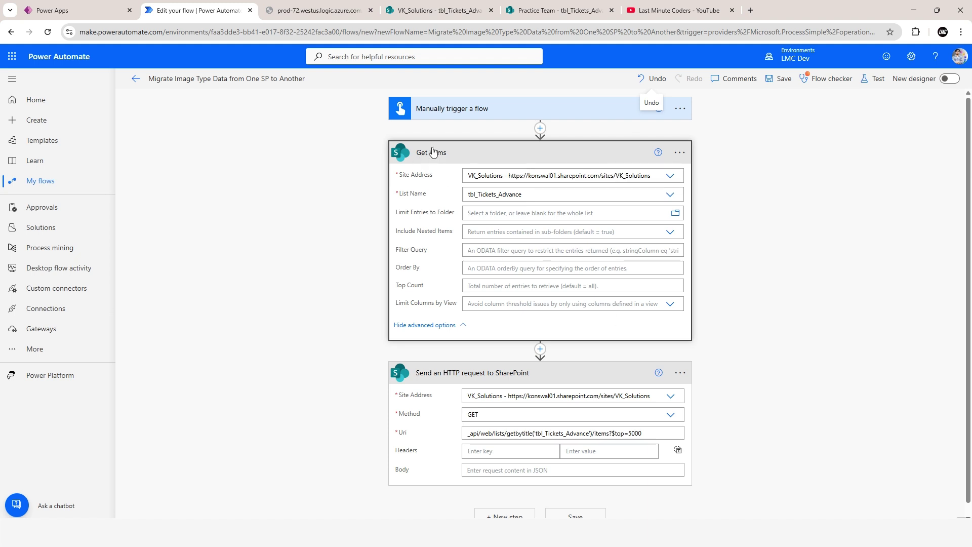
pyautogui.click(681, 375)
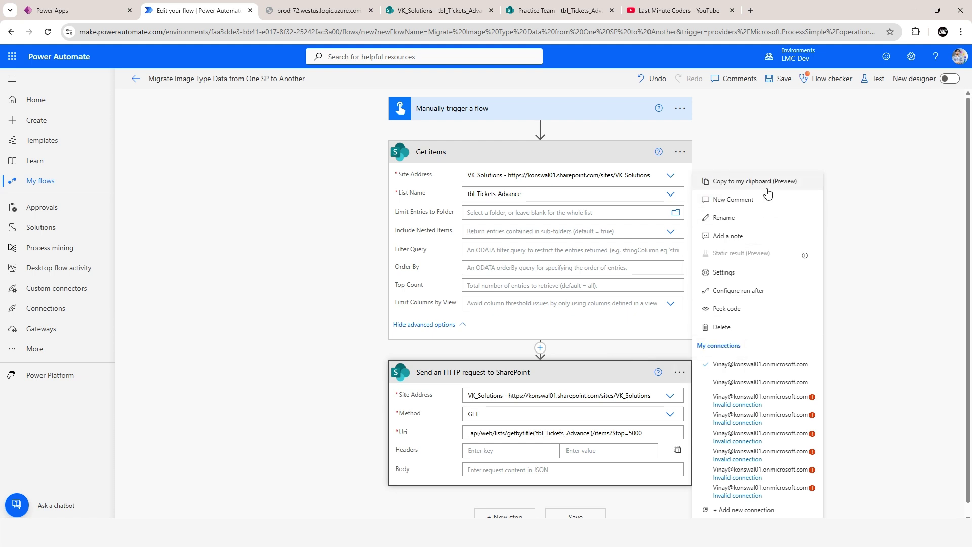
pyautogui.click(682, 375)
pyautogui.click(682, 375)
pyautogui.click(765, 184)
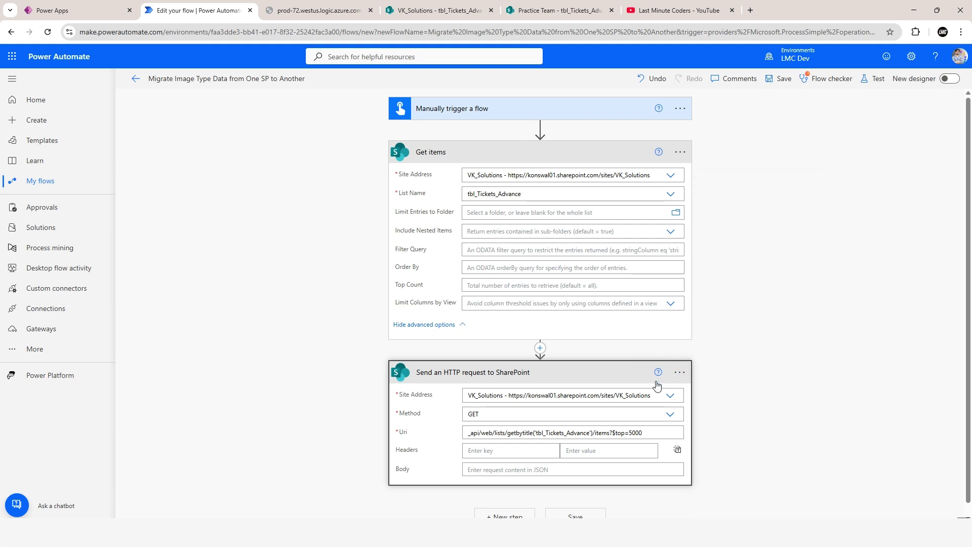
# Delete the Send an HTTP request to SharePoint action from the flow and collapse the Get items action.
pyautogui.click(680, 373)
pyautogui.click(722, 330)
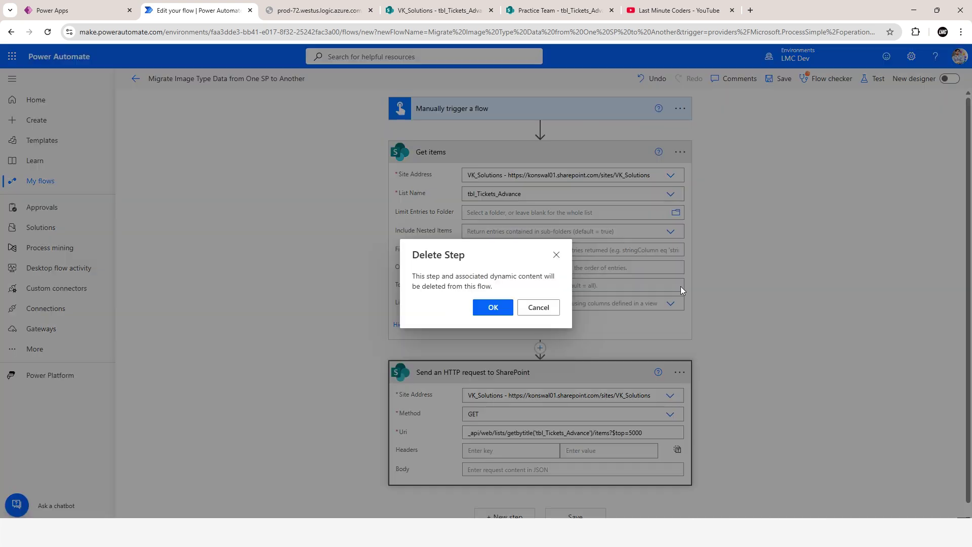
pyautogui.click(494, 307)
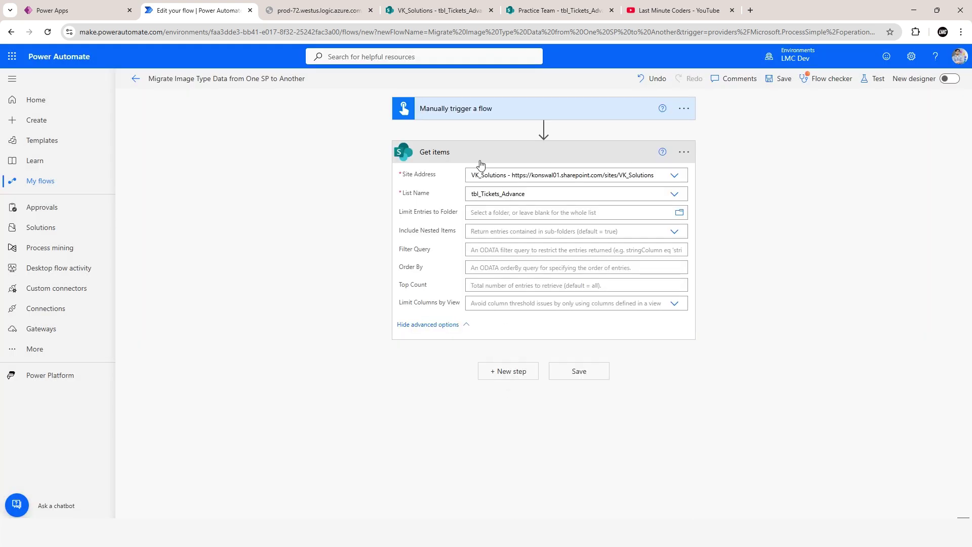
pyautogui.click(453, 158)
# Check the Attachments and Issue Image columns of tbl_Tickets_Advance, and search the Get items JSON for "attachm".
pyautogui.click(454, 15)
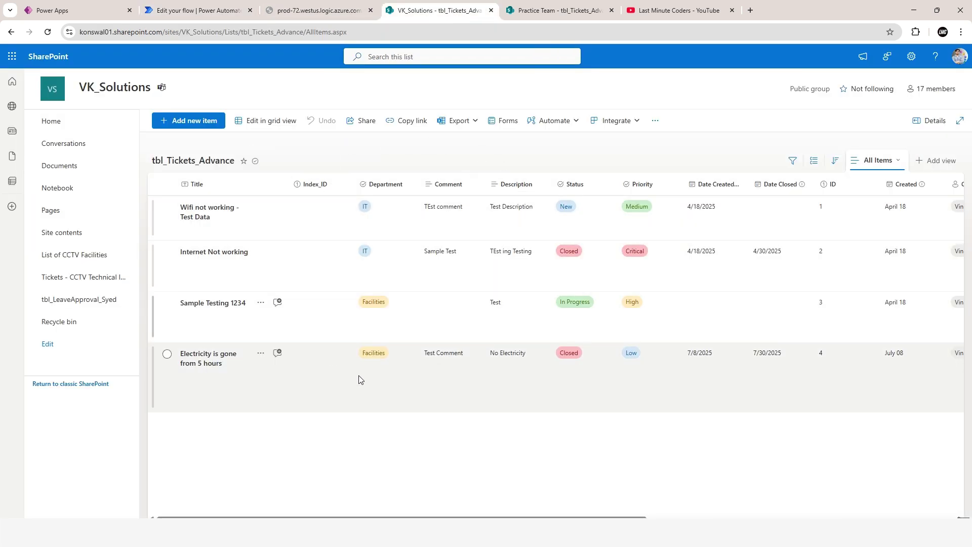
pyautogui.hscroll(10, 557, 329)
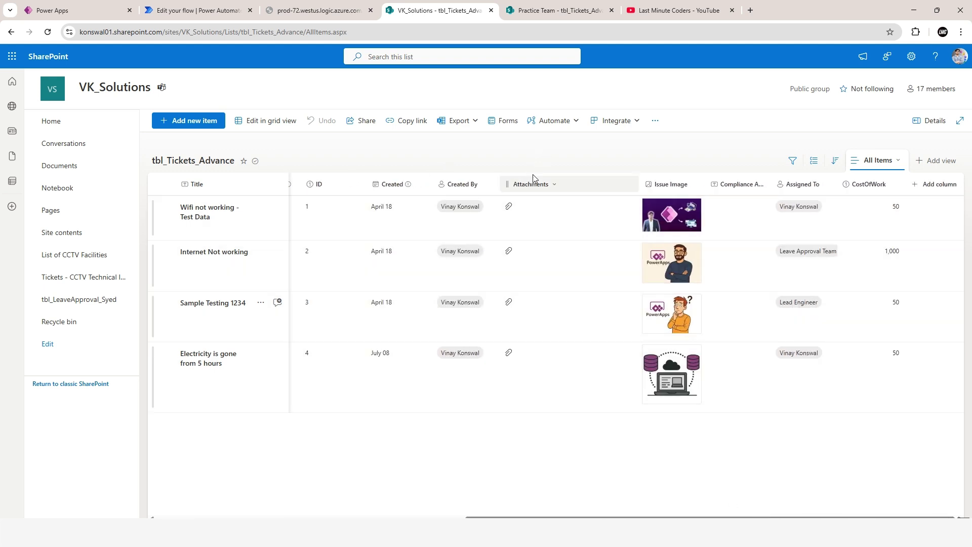
pyautogui.click(319, 10)
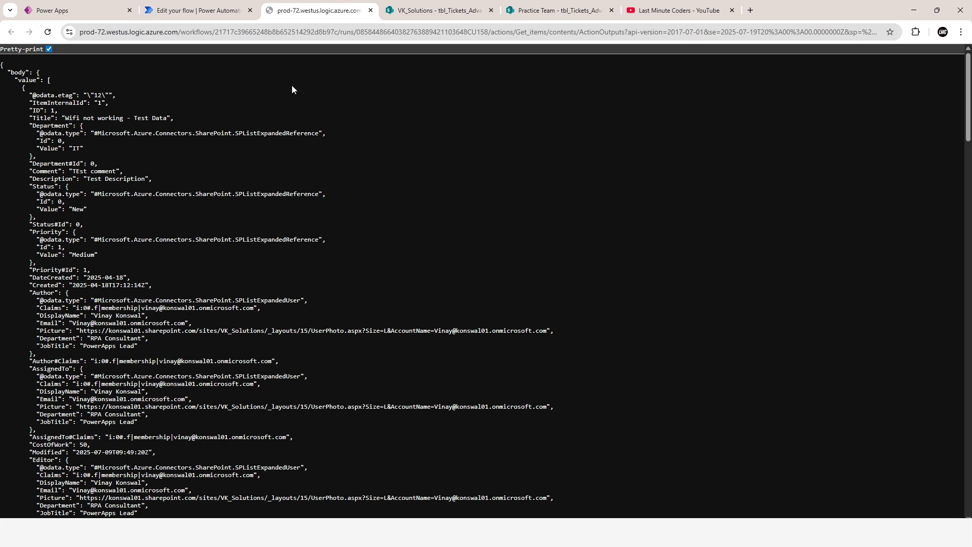
pyautogui.scroll(-5, 168, 262)
pyautogui.scroll(5, 169, 263)
pyautogui.hotkey('ctrl', 'f')
pyautogui.write('attachm')
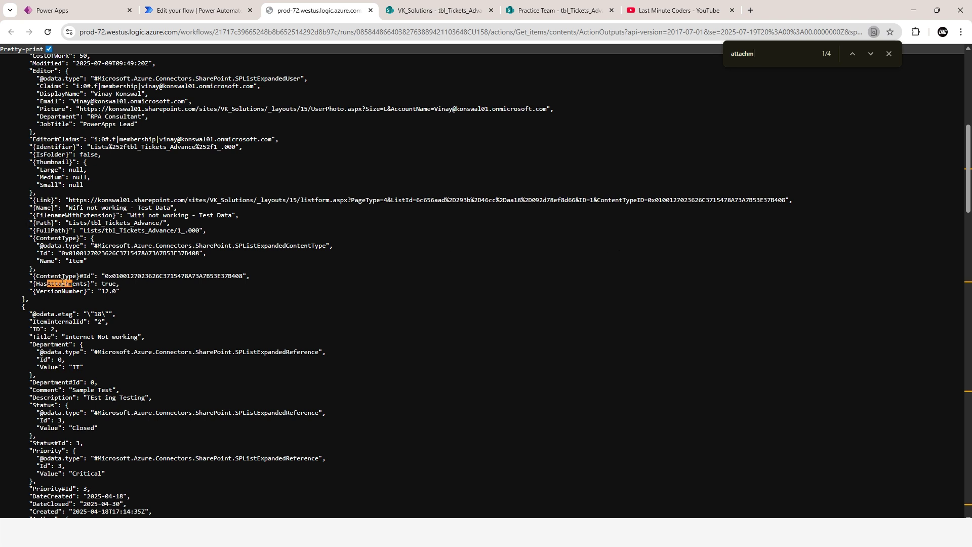
pyautogui.doubleClick(55, 284)
pyautogui.doubleClick(108, 284)
pyautogui.scroll(1, 107, 294)
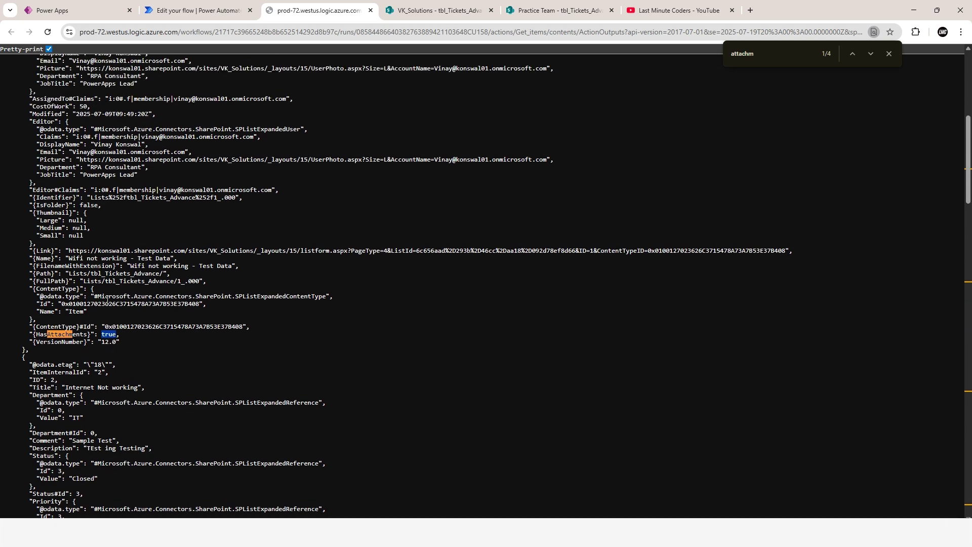
# Compare the list's Attachments column with the HasAttachments property, extending the JSON search to "attachments".
pyautogui.click(435, 10)
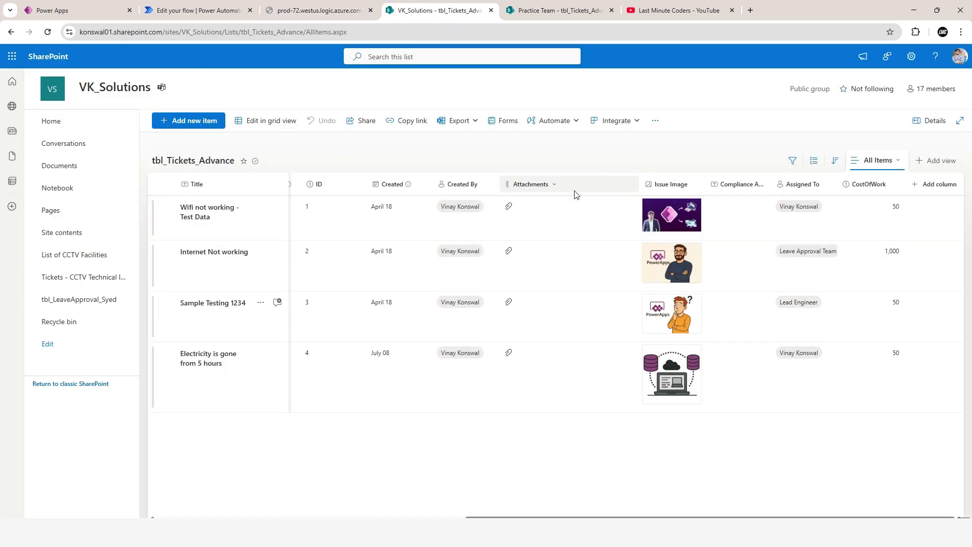
pyautogui.click(200, 10)
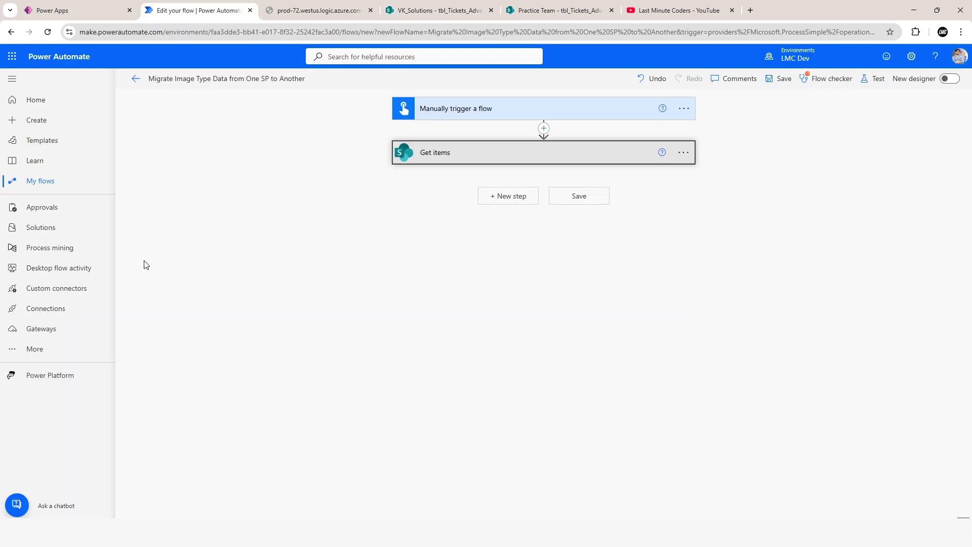
pyautogui.click(314, 10)
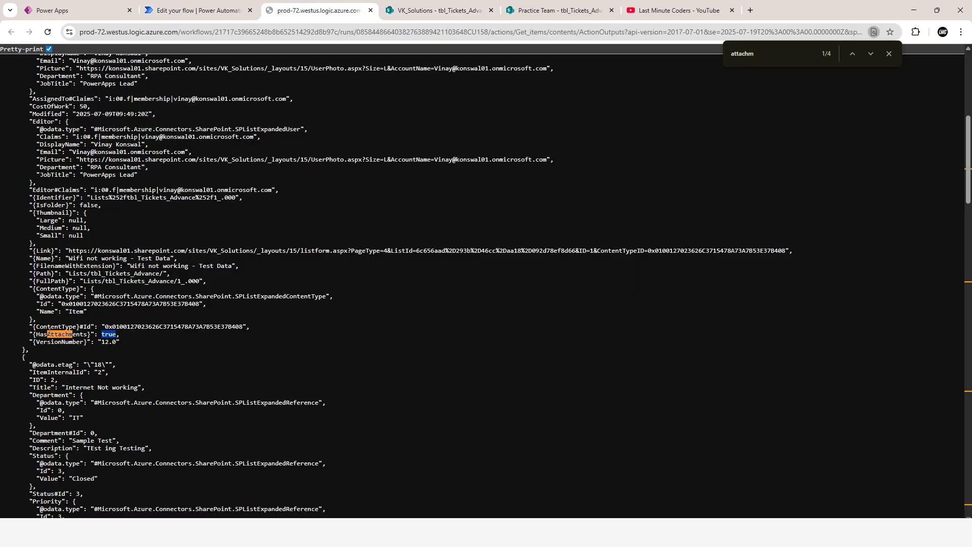
pyautogui.moveTo(38, 334); pyautogui.dragTo(84, 333)
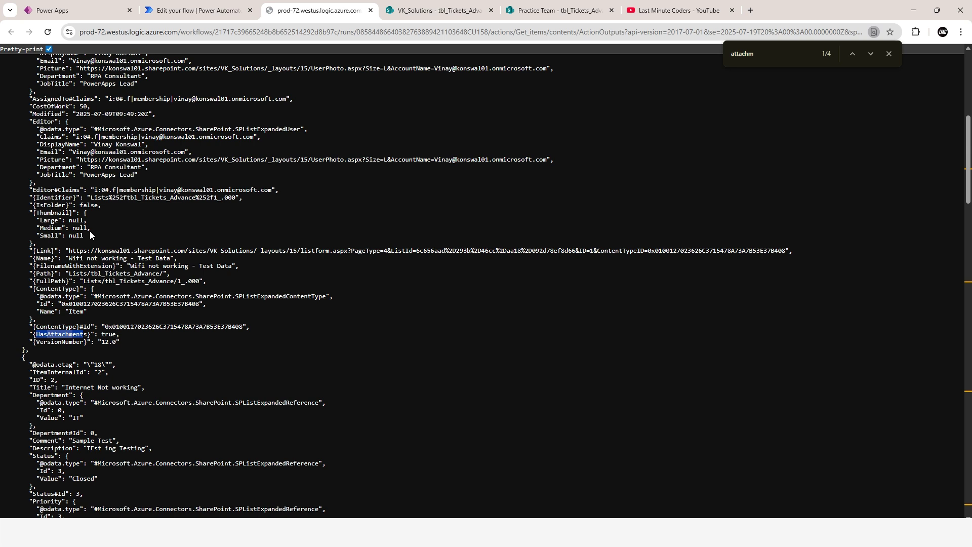
pyautogui.click(772, 57)
pyautogui.write('ents')
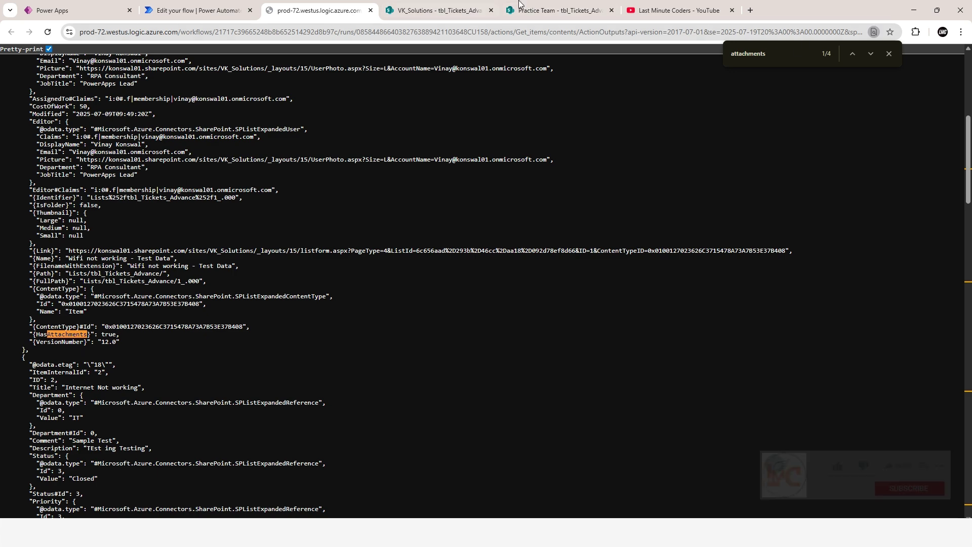
# Check the Issue Image column in the VK_Solutions list and search the Get items JSON for "Issue Image".
pyautogui.click(435, 10)
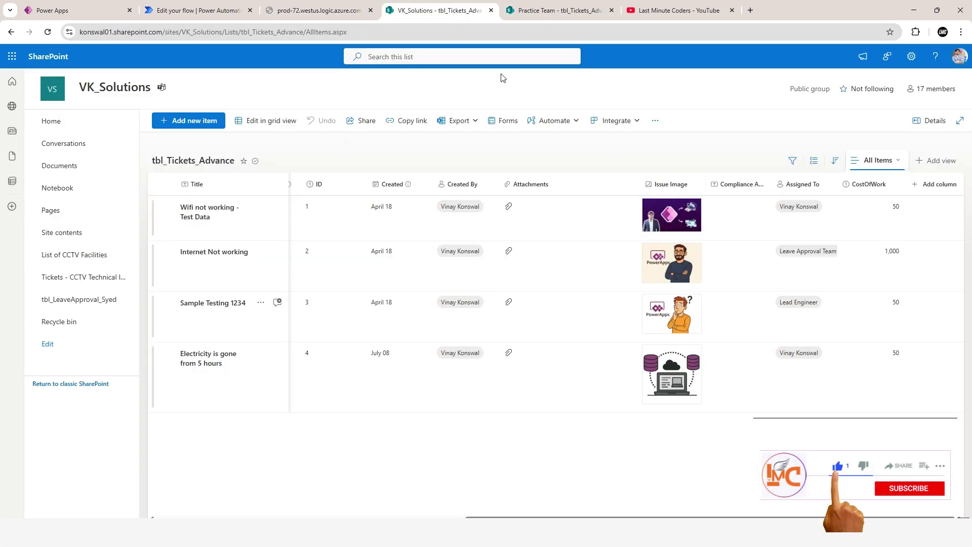
pyautogui.click(319, 10)
pyautogui.hotkey('ctrl', 'f')
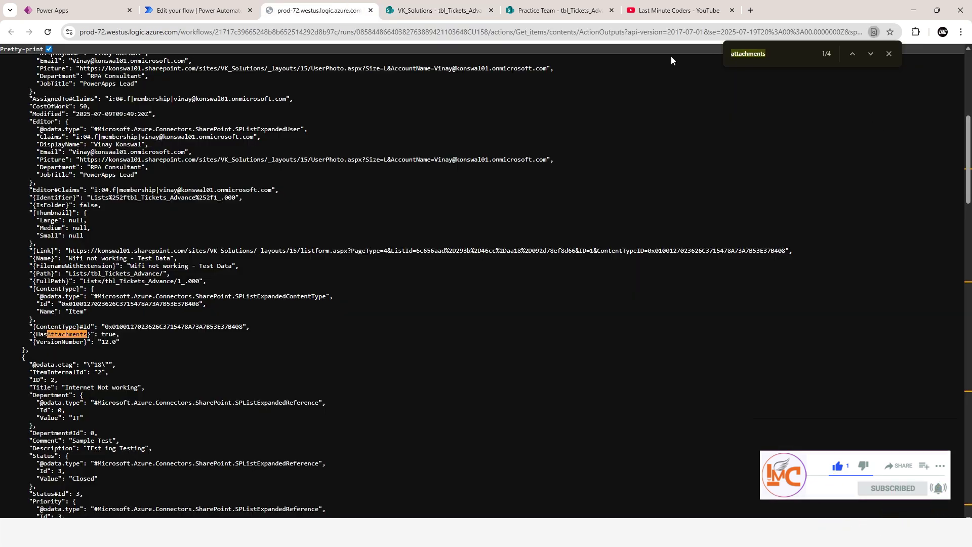
pyautogui.write('Issue Imahe')
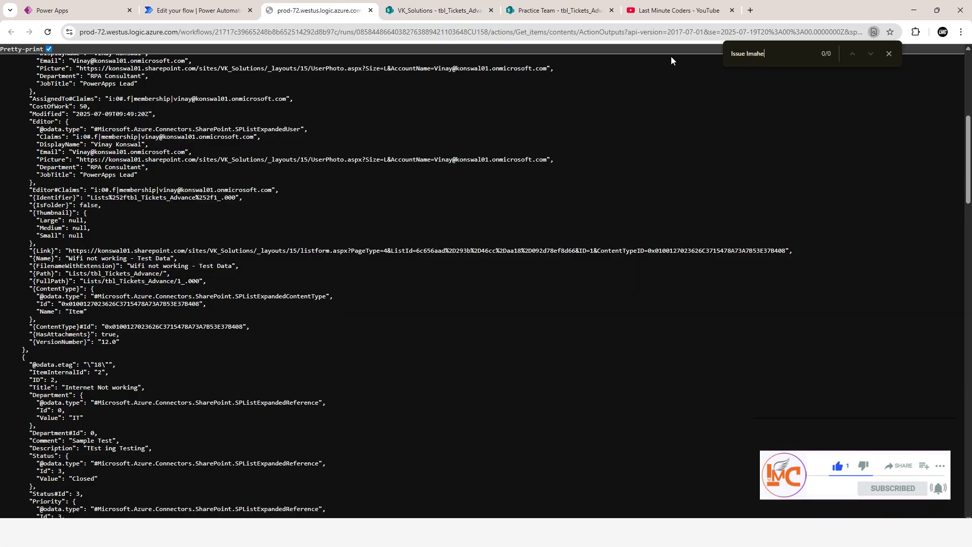
pyautogui.press('BackSpace')
pyautogui.press('BackSpace')
pyautogui.write('ge')
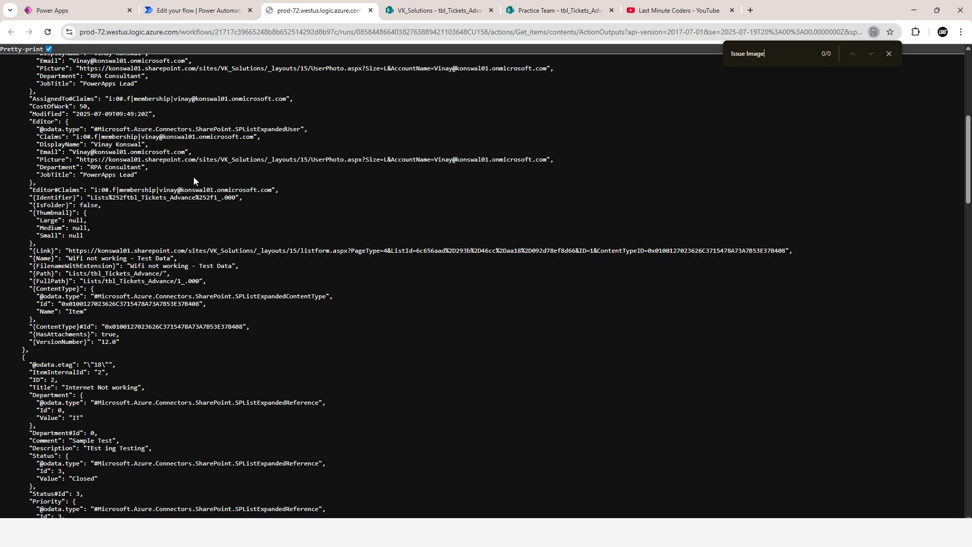
# Add a SharePoint Create item action after Get items, and bring up the tbl_Tickets_Advance list on the VK_Solutions site.
pyautogui.click(197, 10)
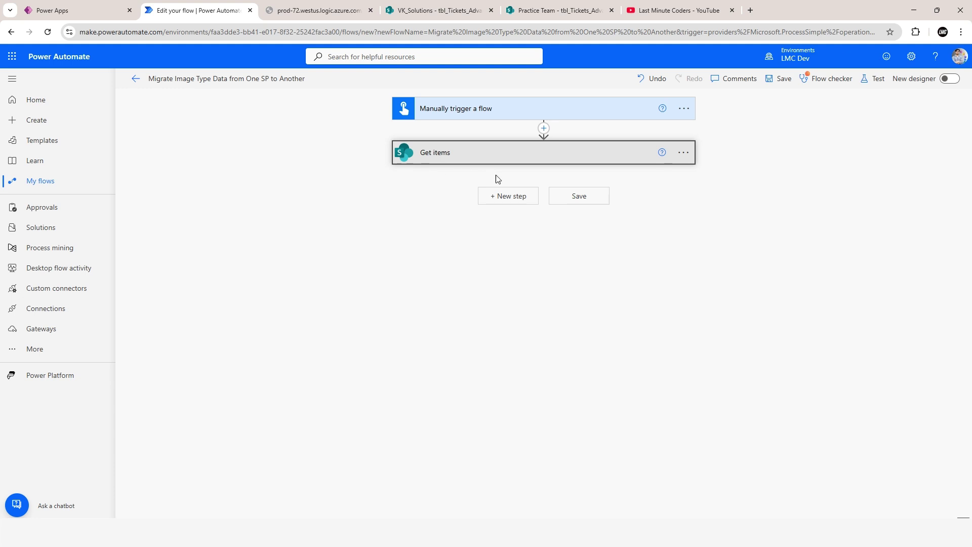
pyautogui.click(497, 200)
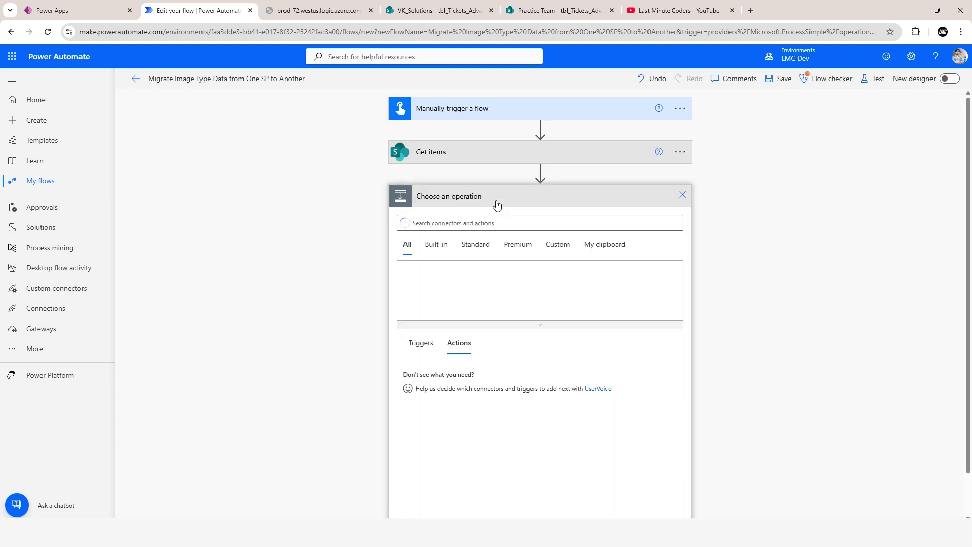
pyautogui.write('add items')
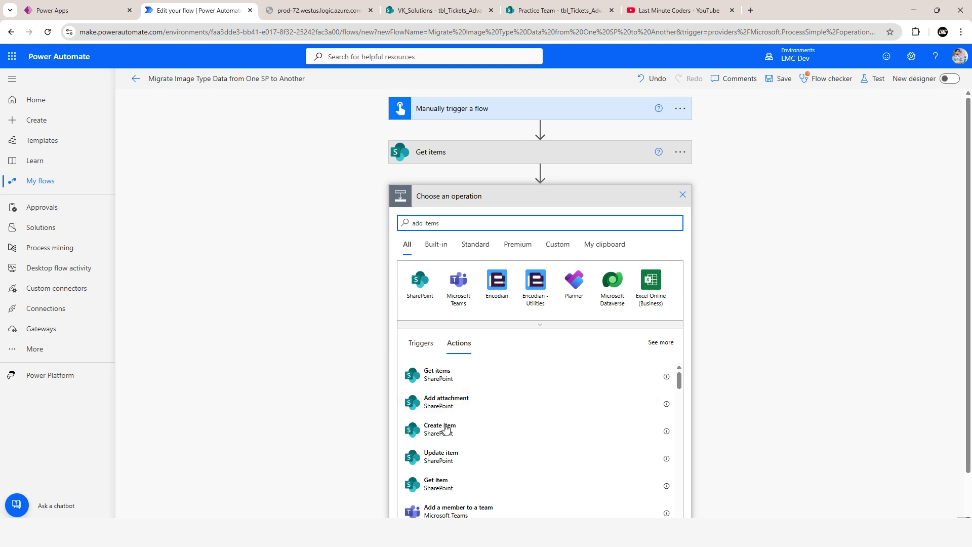
pyautogui.click(442, 435)
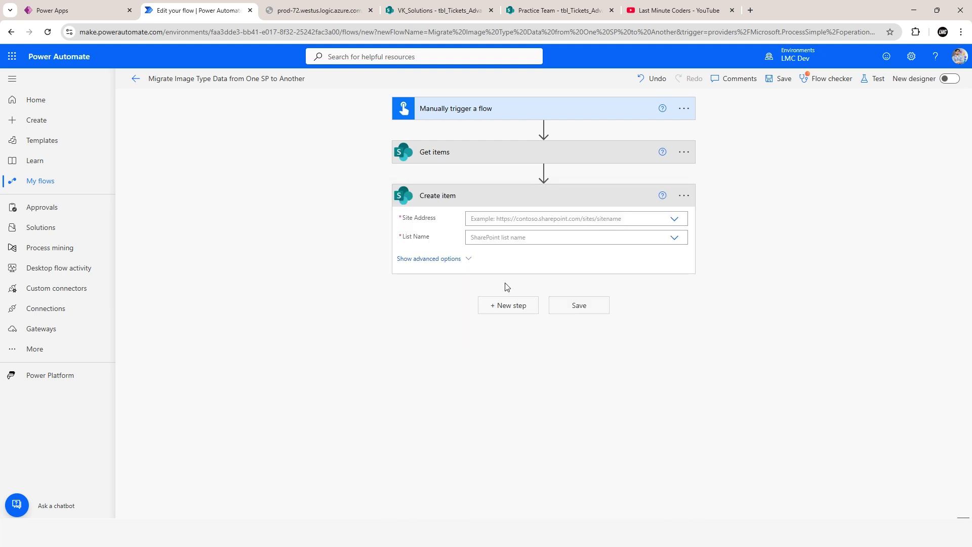
pyautogui.click(448, 9)
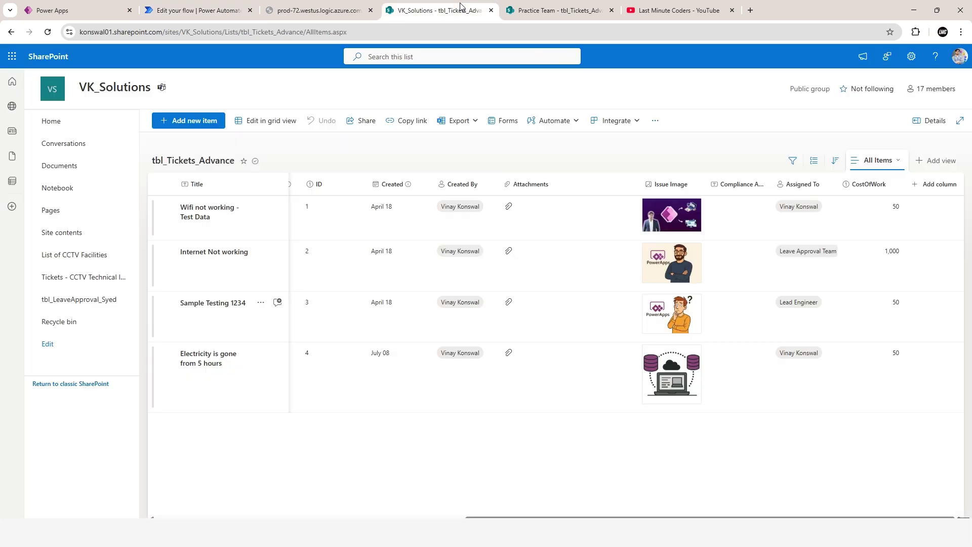
# Check the destination list on the Practice Team site, and point the Create item action at that site's tbl_Tickets_Advance list.
pyautogui.click(559, 5)
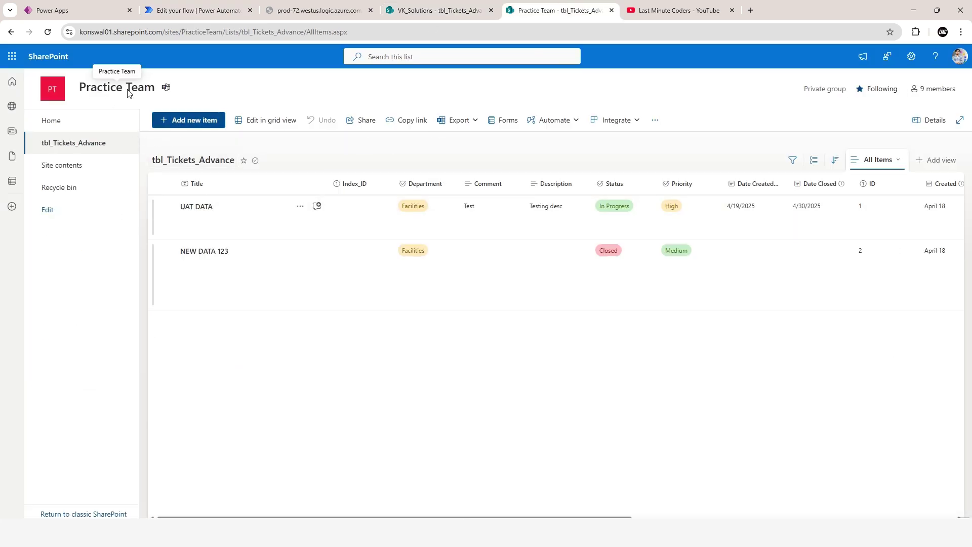
pyautogui.click(197, 11)
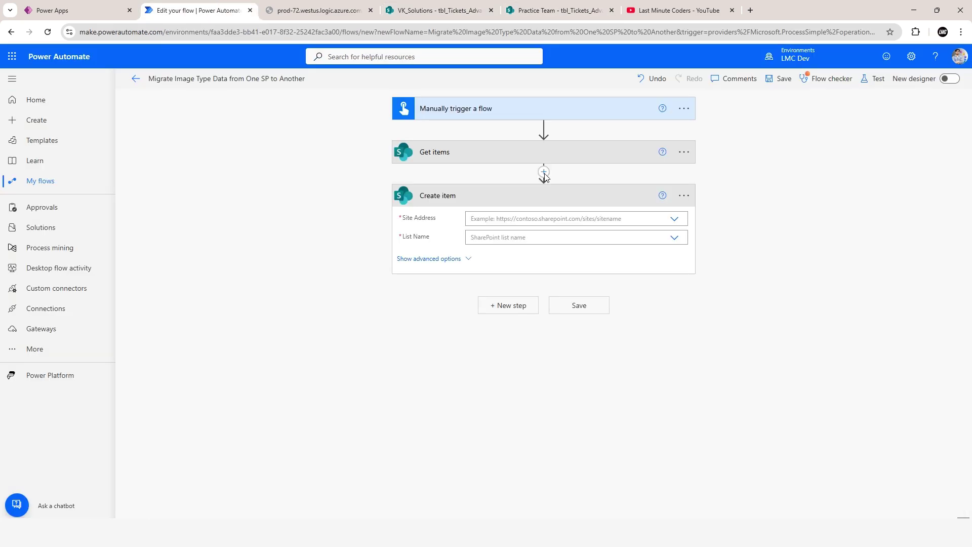
pyautogui.click(672, 227)
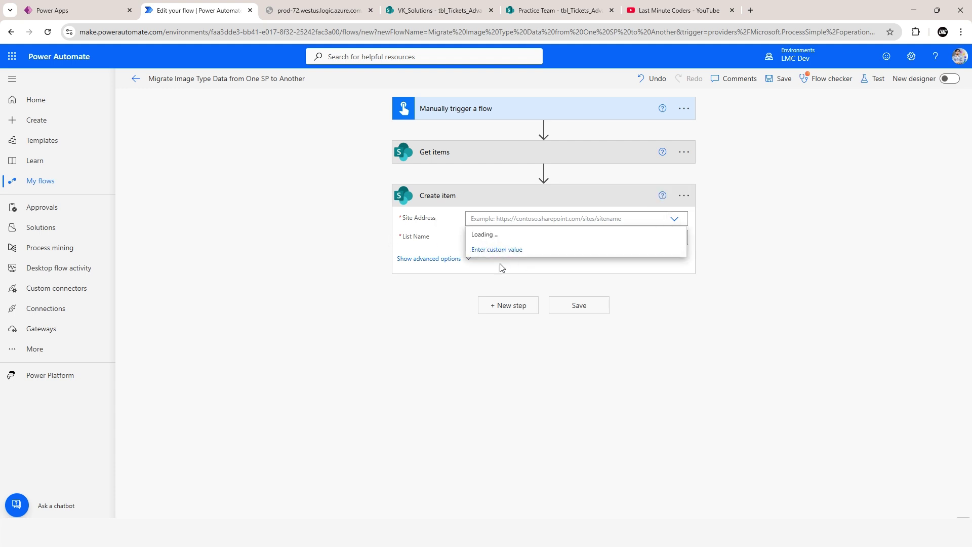
pyautogui.scroll(-1, 491, 314)
pyautogui.scroll(1, 511, 337)
pyautogui.click(495, 330)
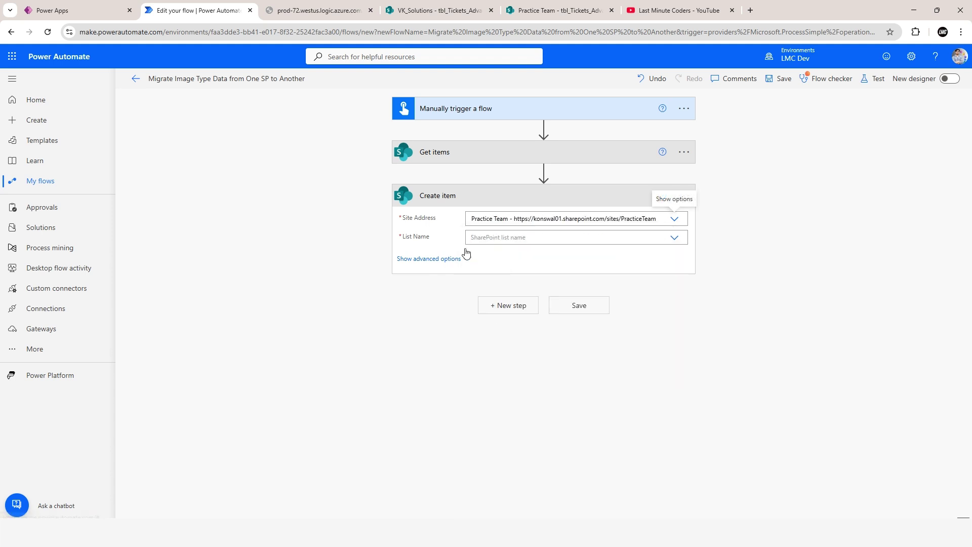
pyautogui.click(672, 238)
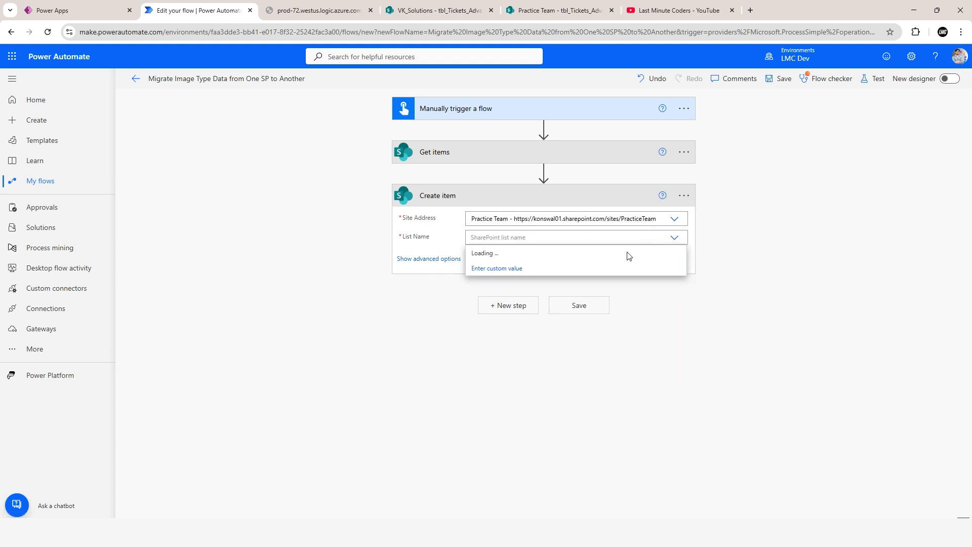
pyautogui.scroll(-3, 521, 319)
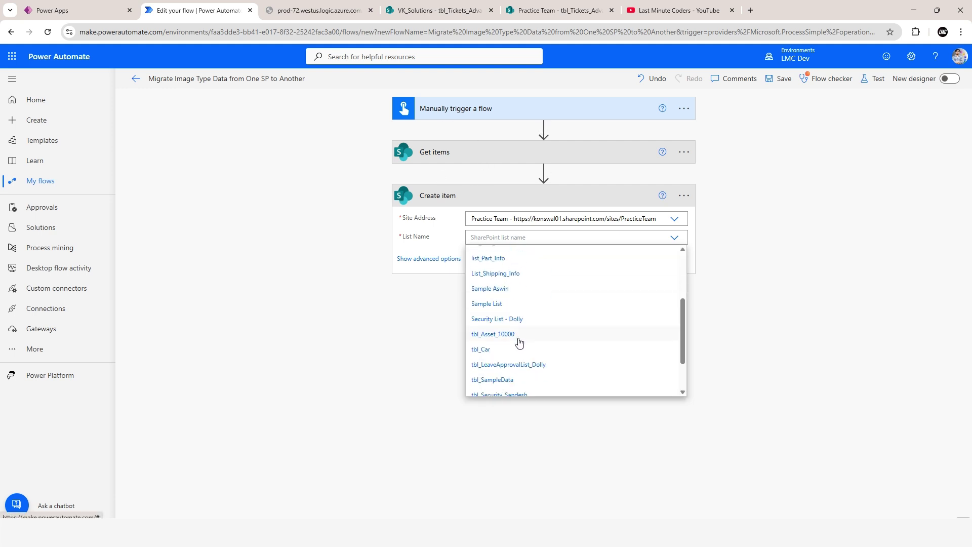
pyautogui.click(509, 375)
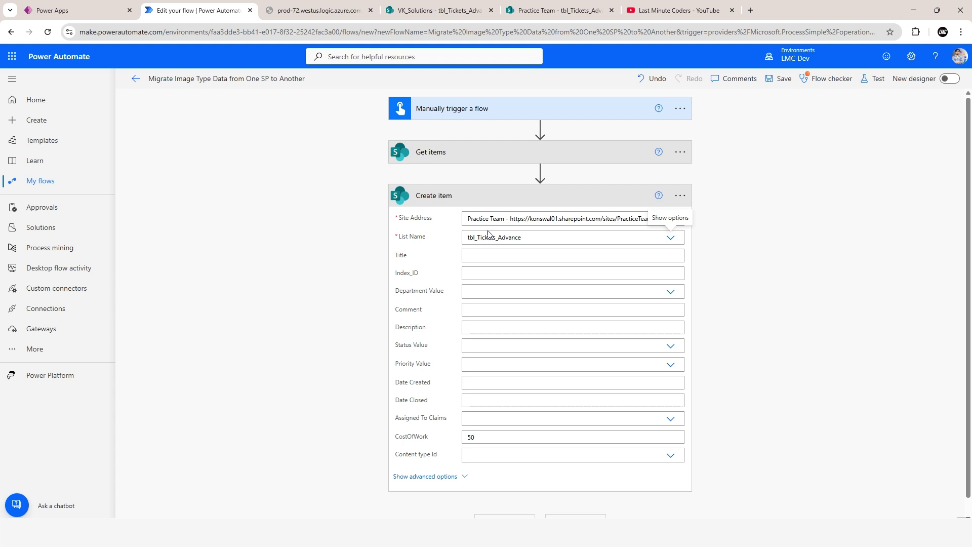
# Map Create item's Title to the Title value from Get items, and reopen the action inside the Apply to each loop.
pyautogui.click(491, 256)
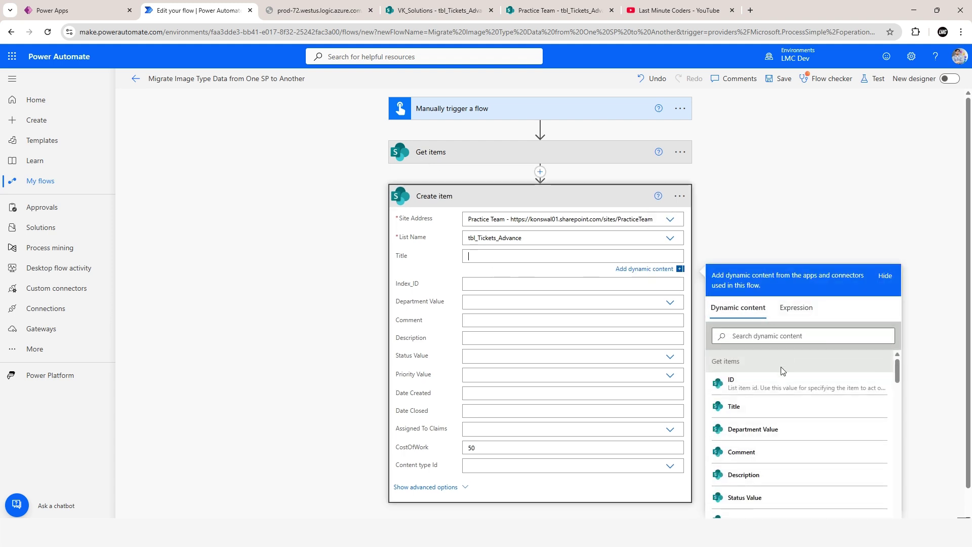
pyautogui.click(769, 415)
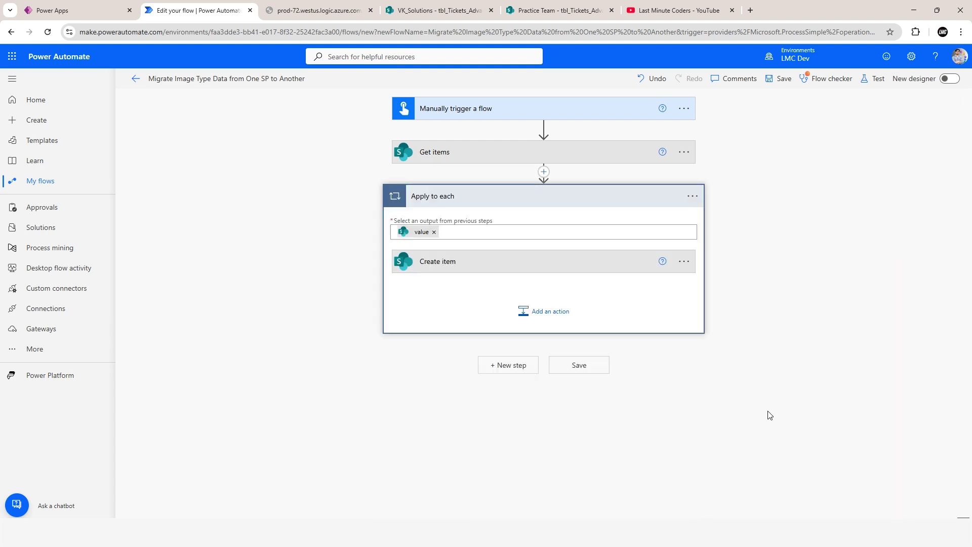
pyautogui.click(463, 269)
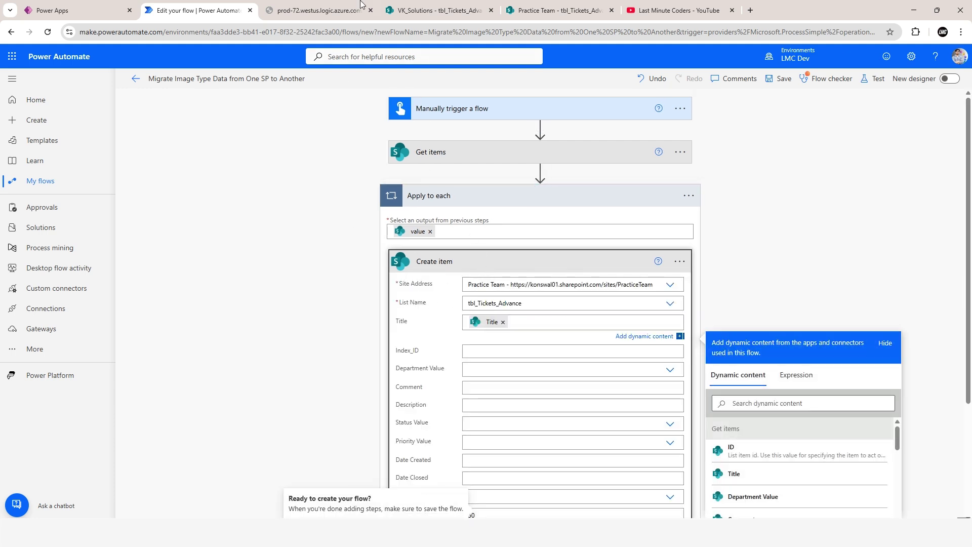
# Check the source items in the VK_Solutions ticket list, and map Create item's Index_ID to the Index_ID from Get items.
pyautogui.click(435, 10)
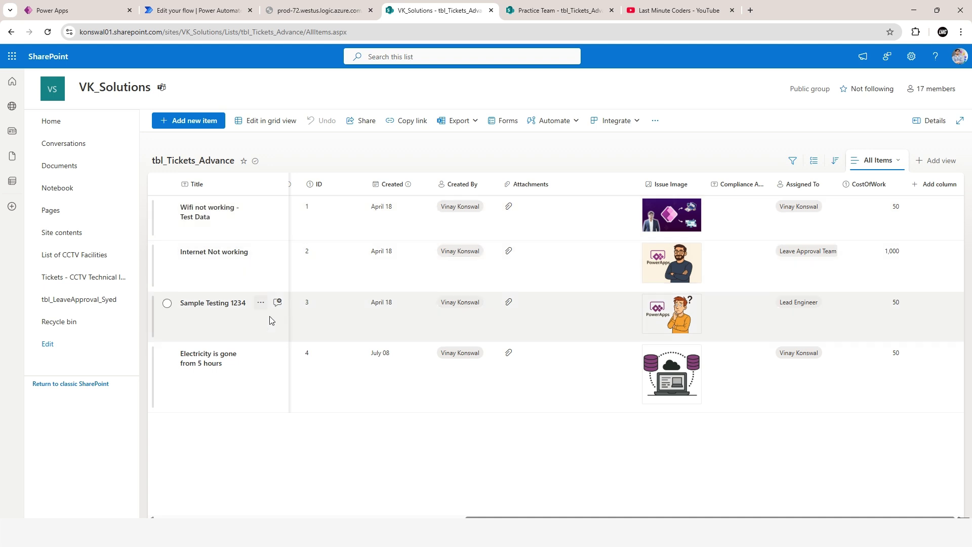
pyautogui.click(170, 209)
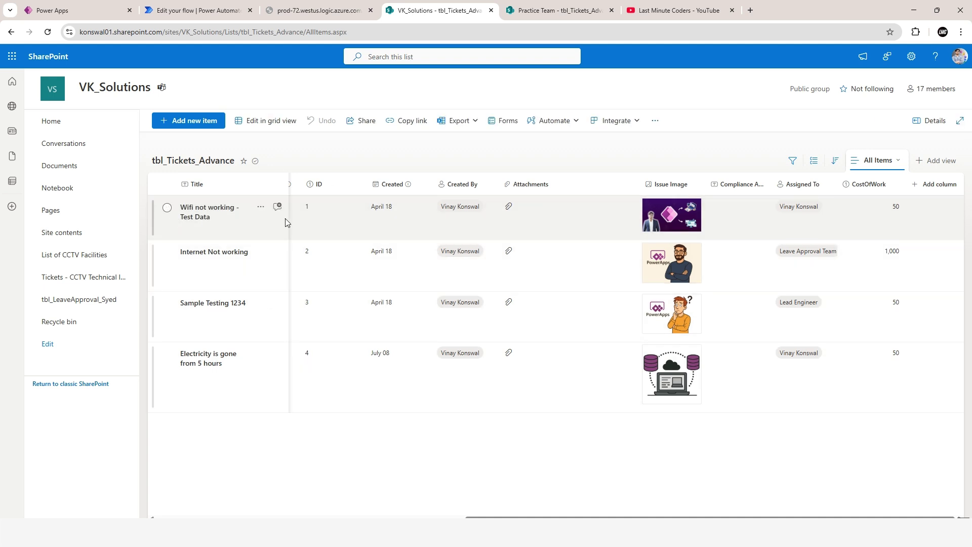
pyautogui.click(195, 11)
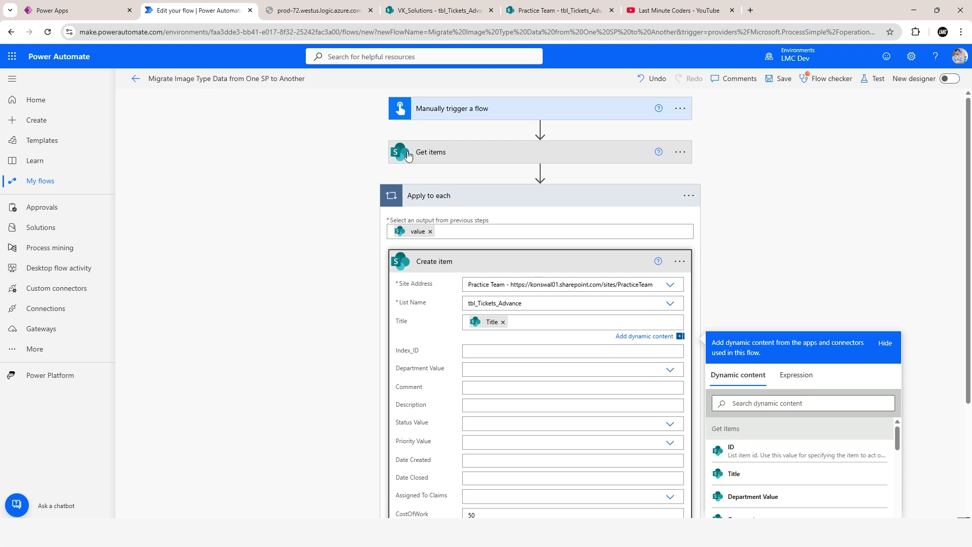
pyautogui.scroll(-3, 473, 201)
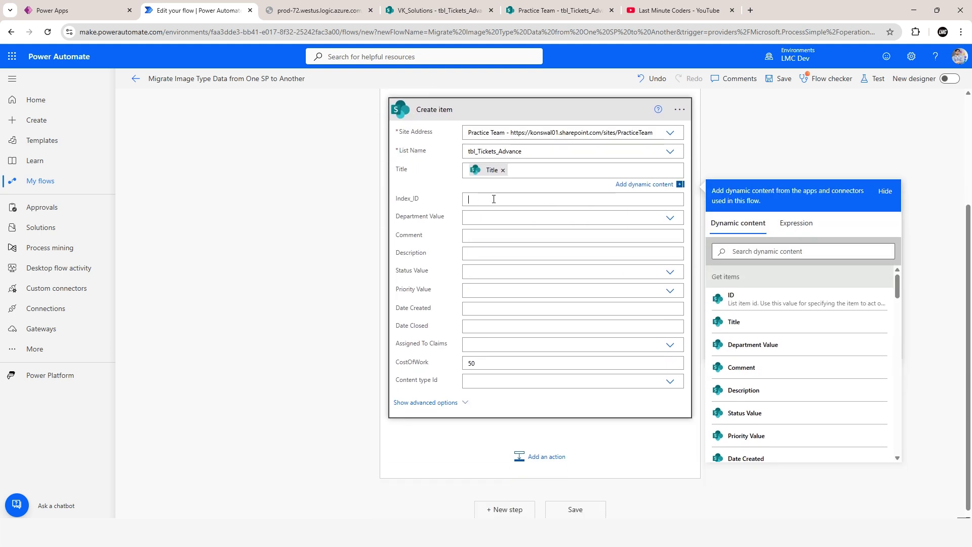
pyautogui.click(739, 352)
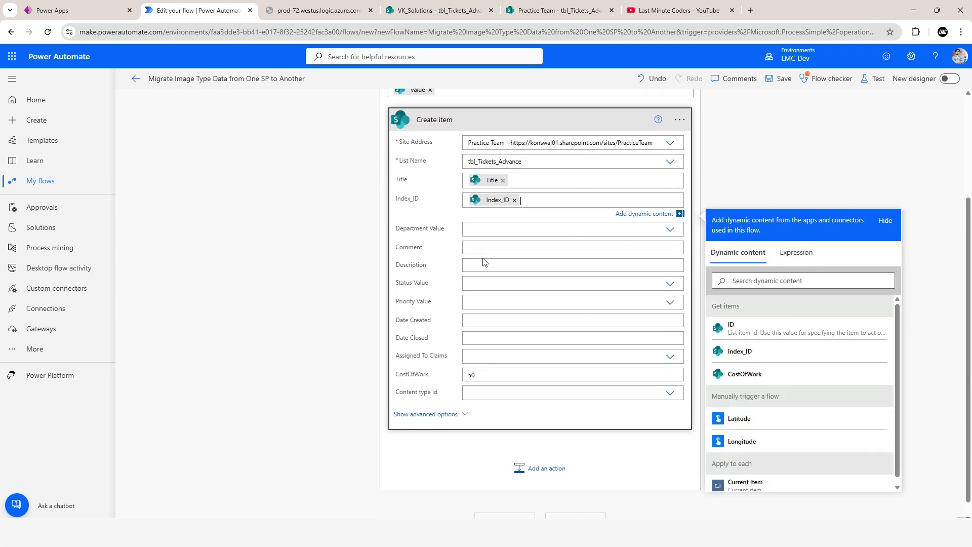
# Set Create item's Department Value to a custom value using Department Value from Get items, found by searching dynamic content for "depart".
pyautogui.click(669, 230)
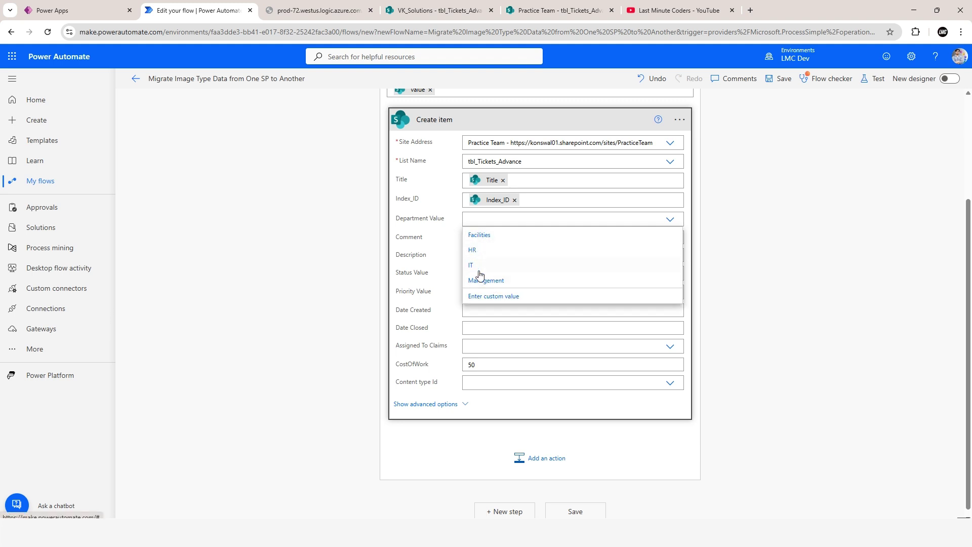
pyautogui.click(489, 297)
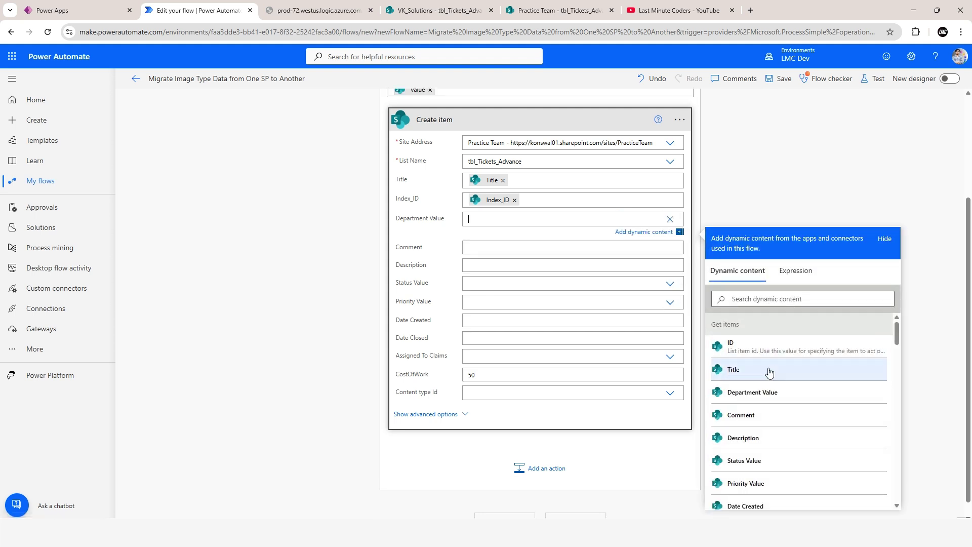
pyautogui.scroll(-3, 729, 397)
pyautogui.scroll(3, 747, 402)
pyautogui.click(745, 300)
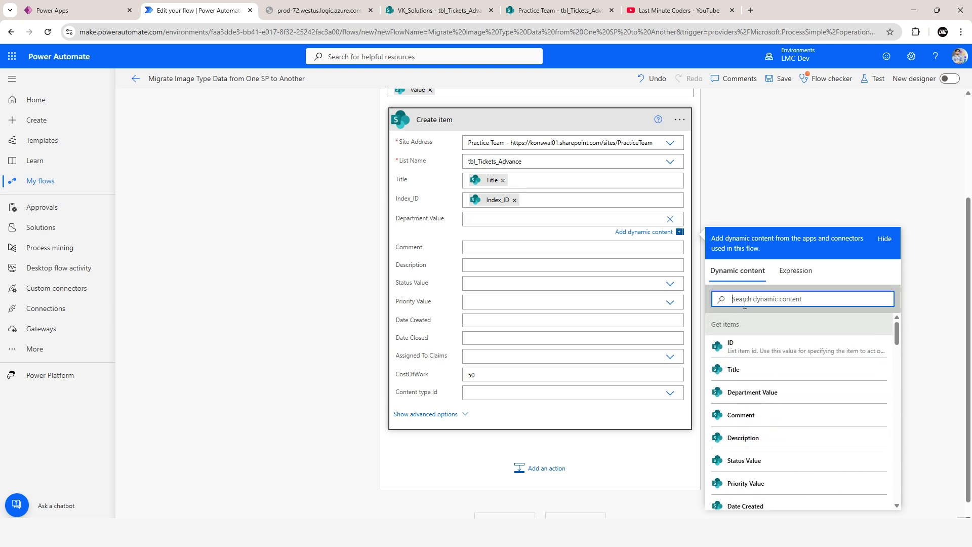
pyautogui.write('depart')
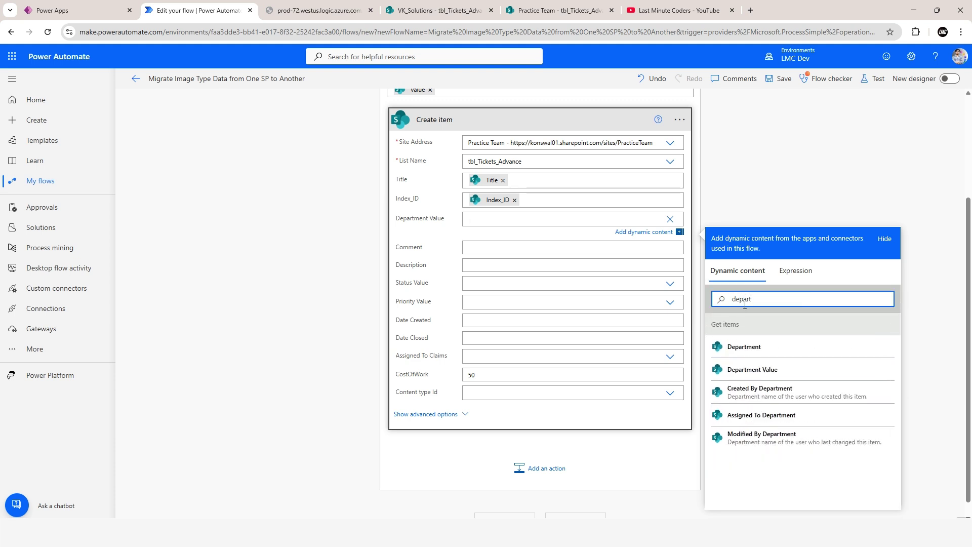
pyautogui.click(779, 377)
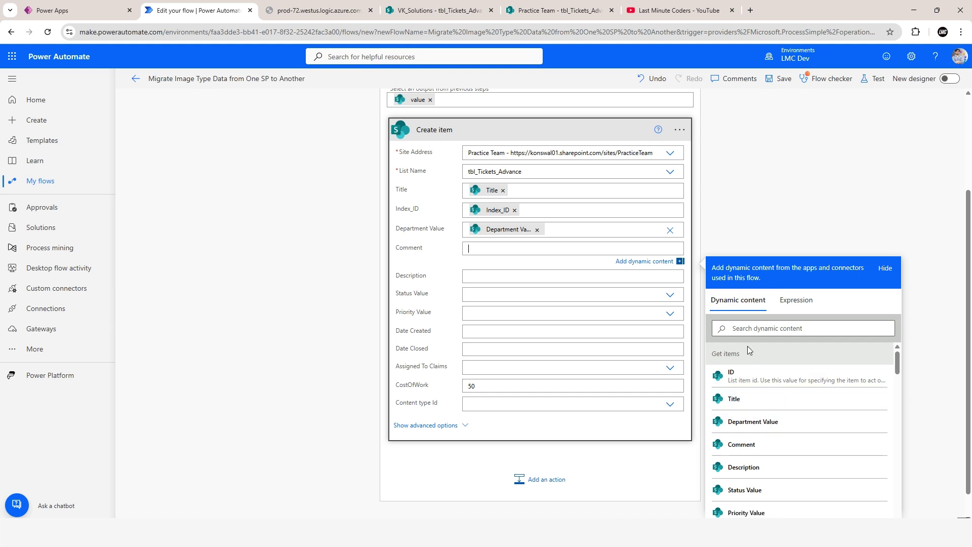
# Map Create item's Comment and Description fields to the matching Comment and Description values from Get items.
pyautogui.click(747, 450)
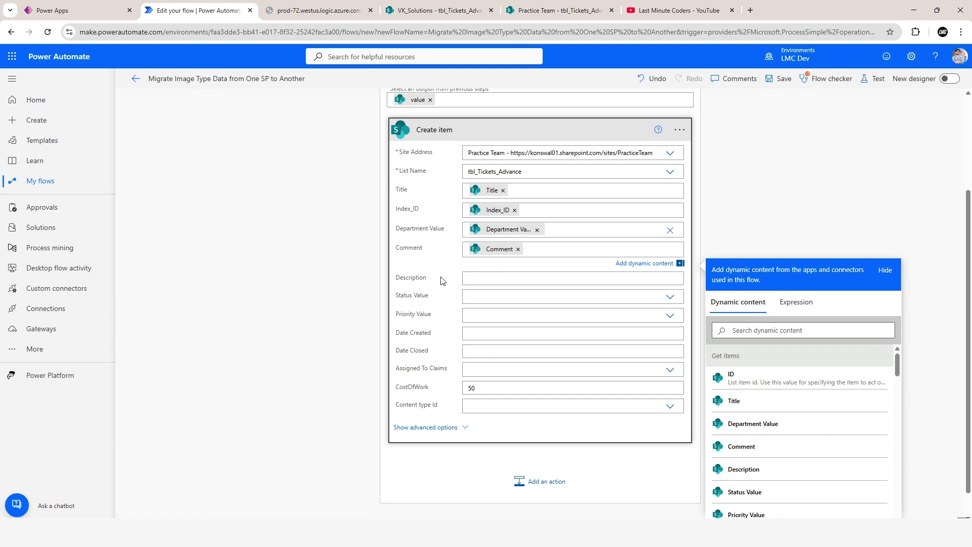
pyautogui.scroll(-1, 810, 416)
pyautogui.click(769, 452)
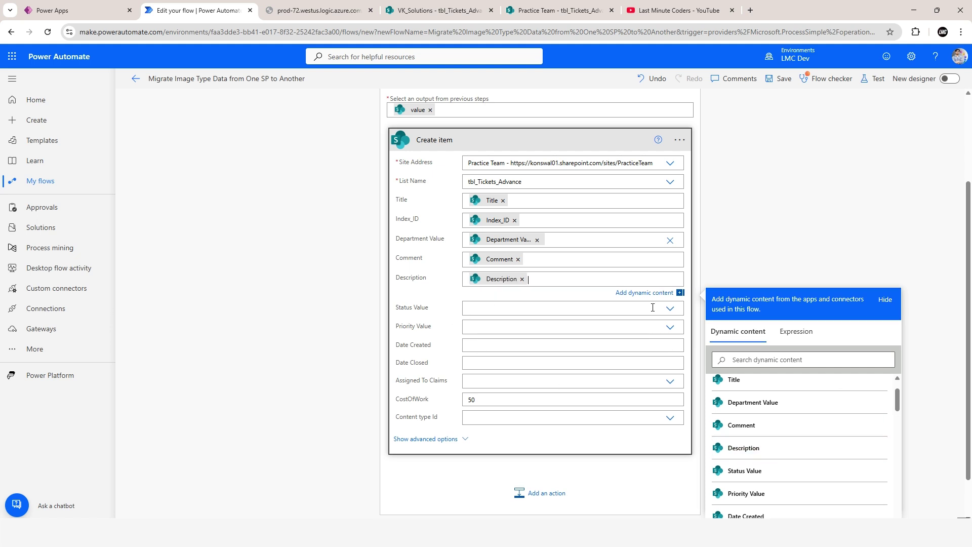
# Set Create item's Status Value and Priority Value to custom values using the matching Status Value and Priority Value from Get items.
pyautogui.click(669, 308)
pyautogui.click(493, 331)
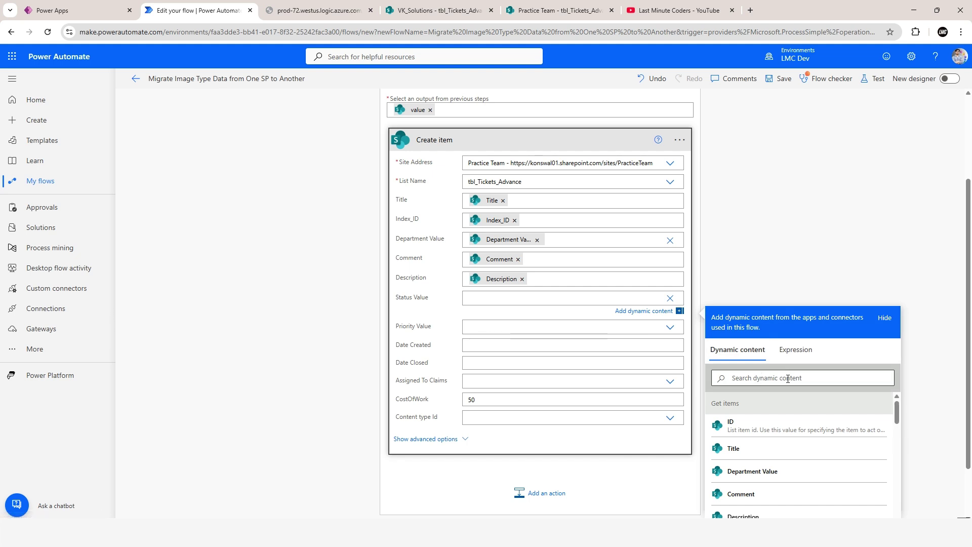
pyautogui.scroll(-1, 777, 435)
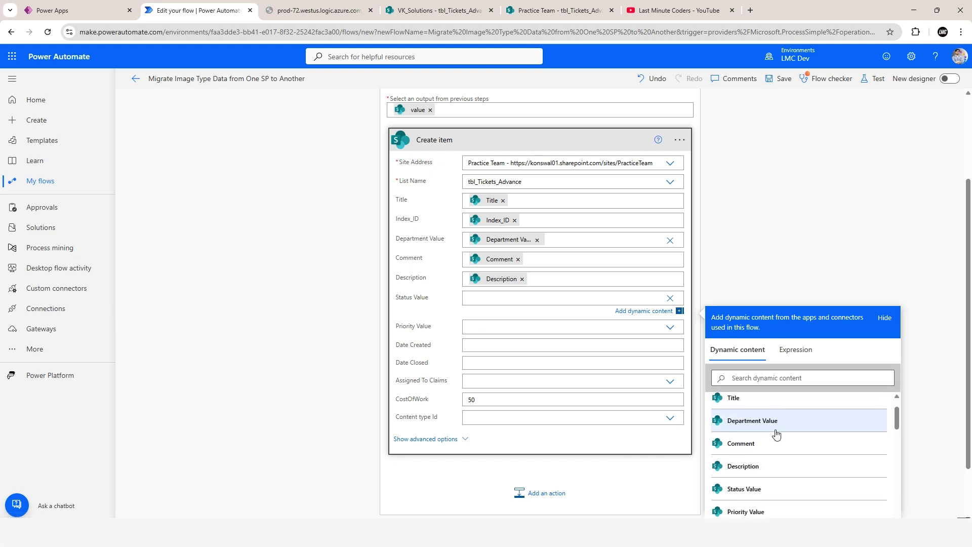
pyautogui.click(749, 489)
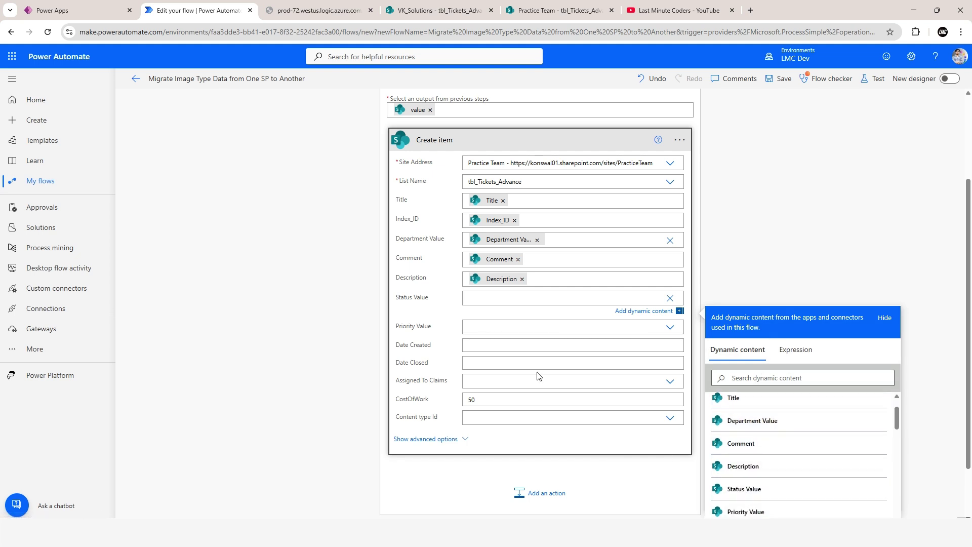
pyautogui.click(670, 328)
pyautogui.click(487, 356)
pyautogui.scroll(-3, 768, 308)
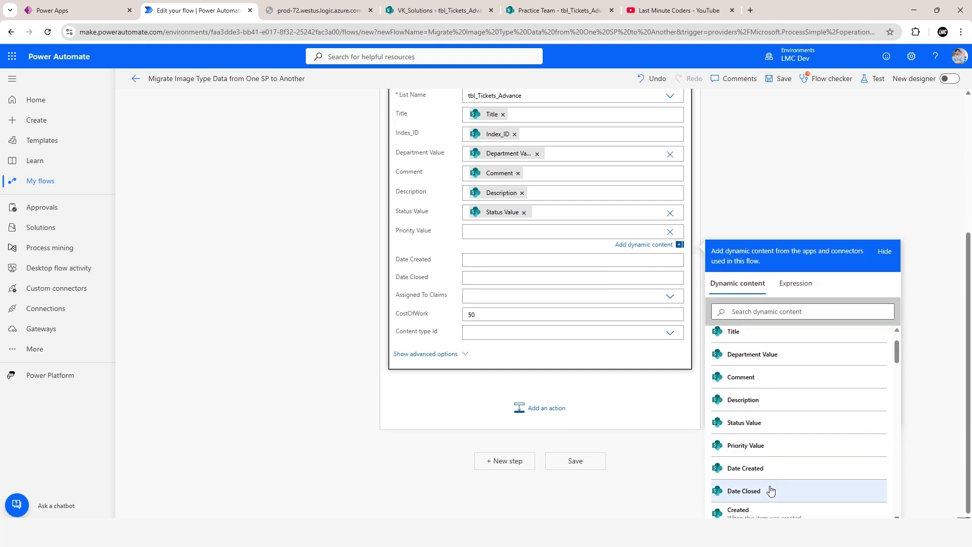
pyautogui.click(755, 445)
# Map Create item's Date Created and Date Closed fields to the matching date values from Get items.
pyautogui.click(468, 261)
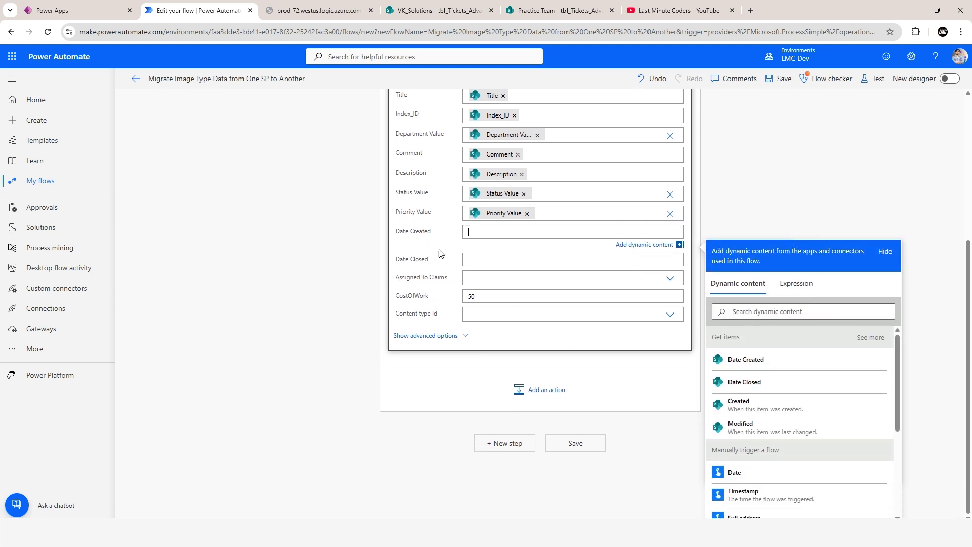
pyautogui.click(744, 360)
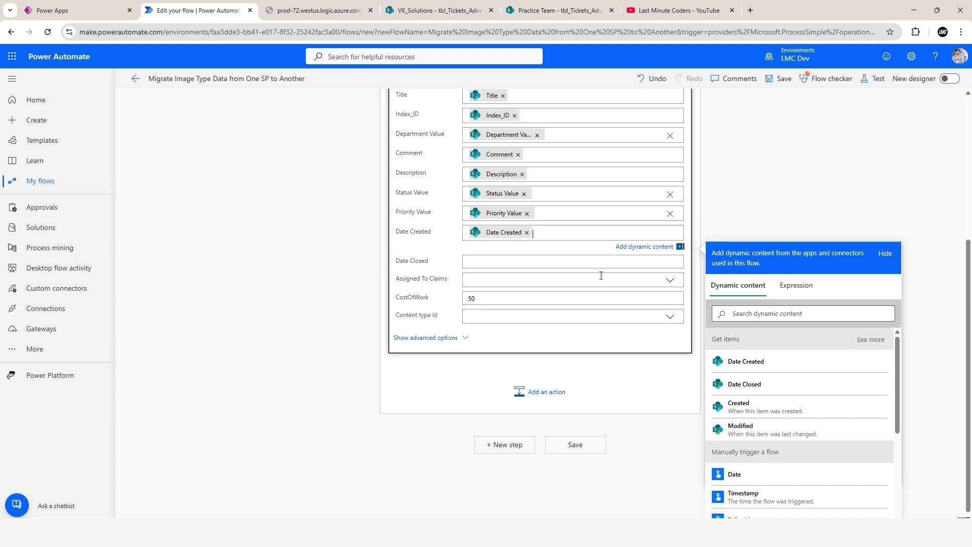
pyautogui.click(745, 414)
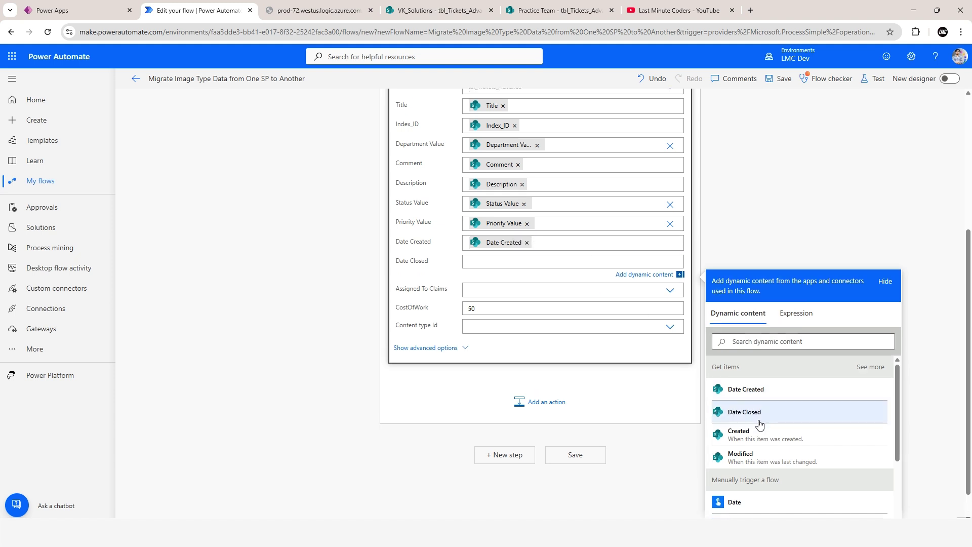
# Map Assigned To Claims, as a custom value, to Assigned To Claims from Get items, and replace the CostOfWork default with CostOfWork from Get items.
pyautogui.click(668, 293)
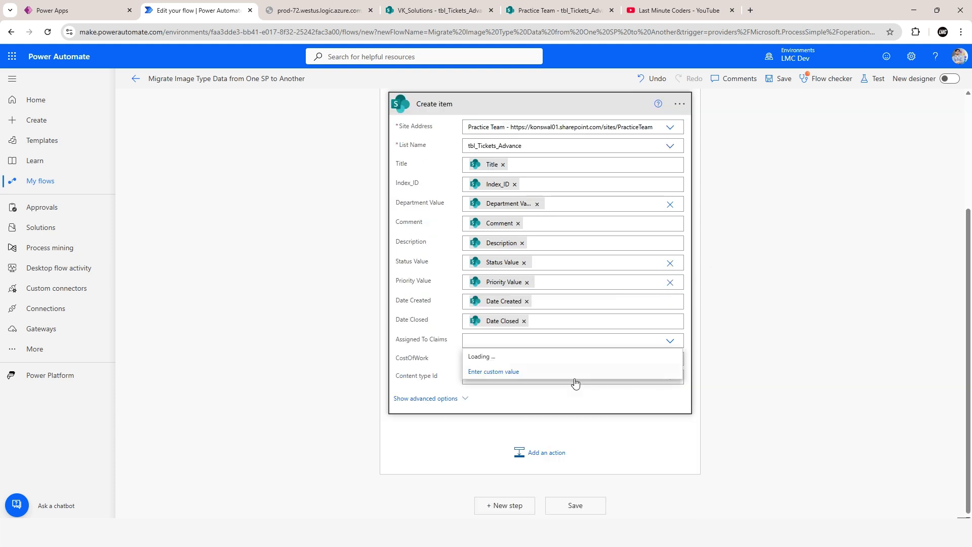
pyautogui.click(504, 371)
pyautogui.scroll(-2, 803, 273)
pyautogui.click(774, 313)
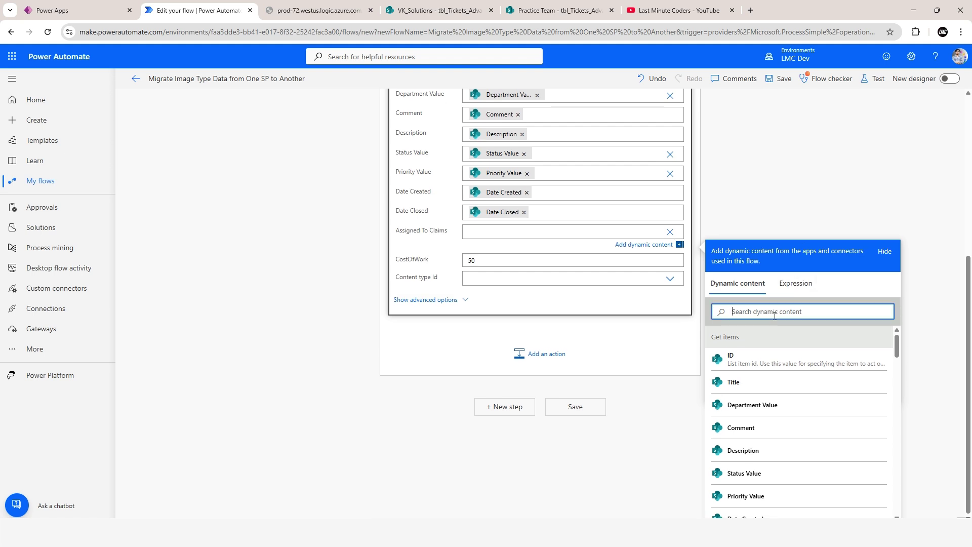
pyautogui.write('a')
pyautogui.press('BackSpace')
pyautogui.write('assign')
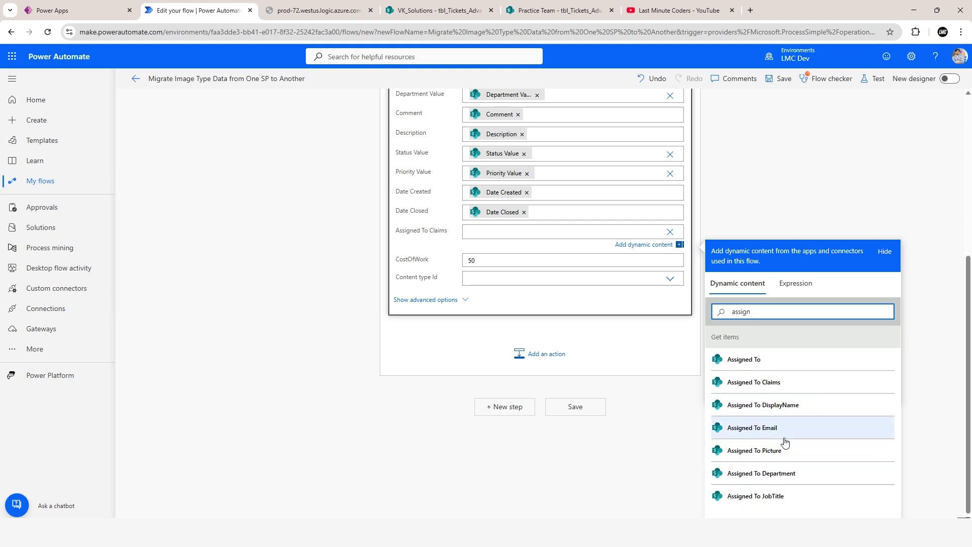
pyautogui.click(758, 390)
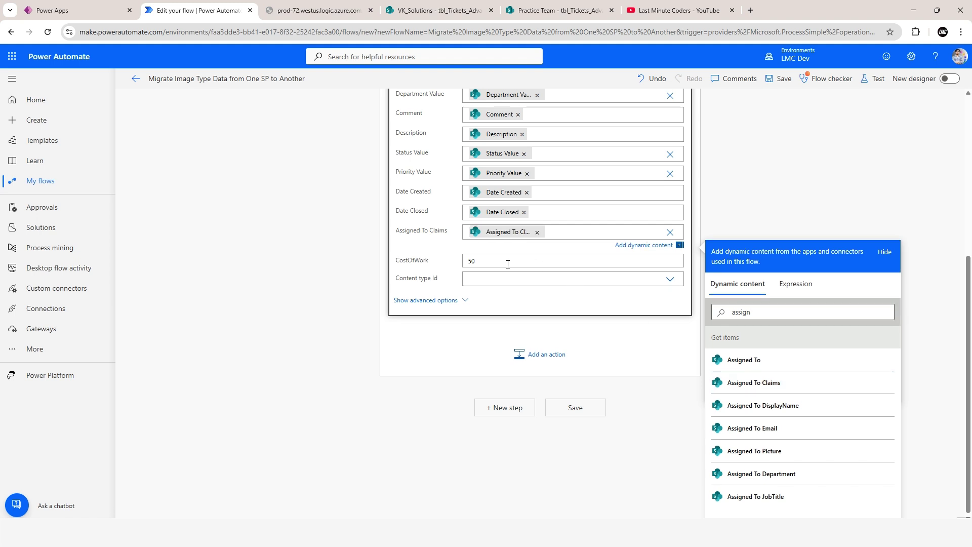
pyautogui.moveTo(505, 262); pyautogui.dragTo(428, 269)
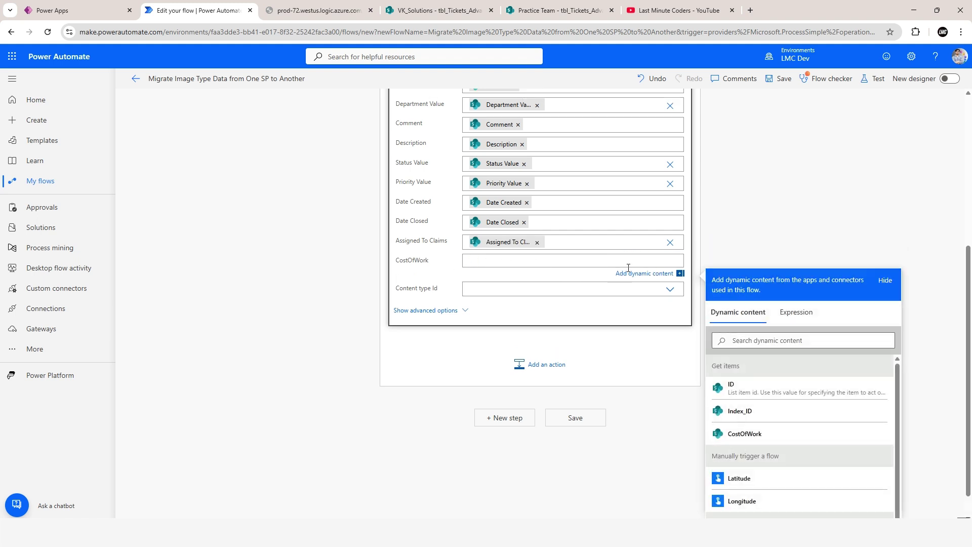
pyautogui.click(762, 440)
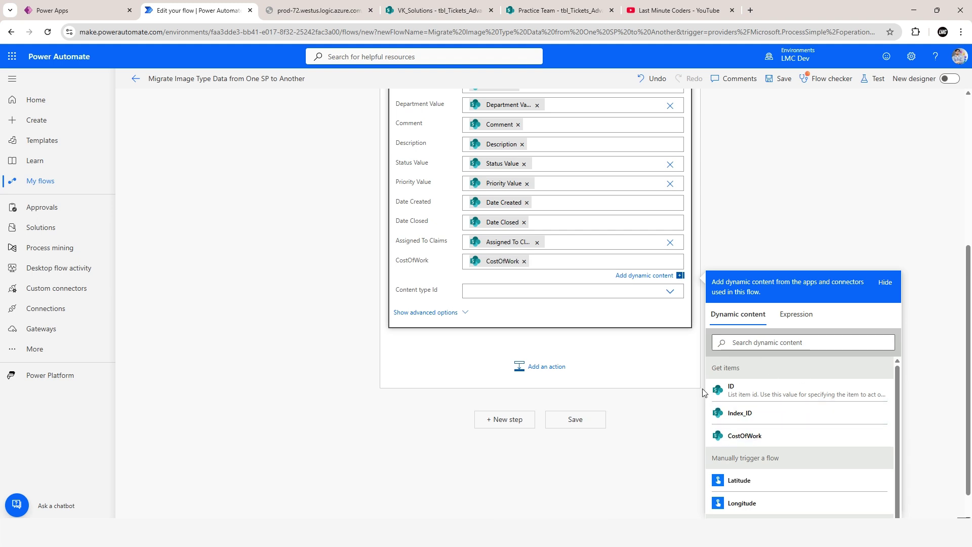
# Review Create item's mapped fields and compare them with the columns in the VK_Solutions and Practice Team tbl_Tickets_Advance lists.
pyautogui.scroll(5, 447, 291)
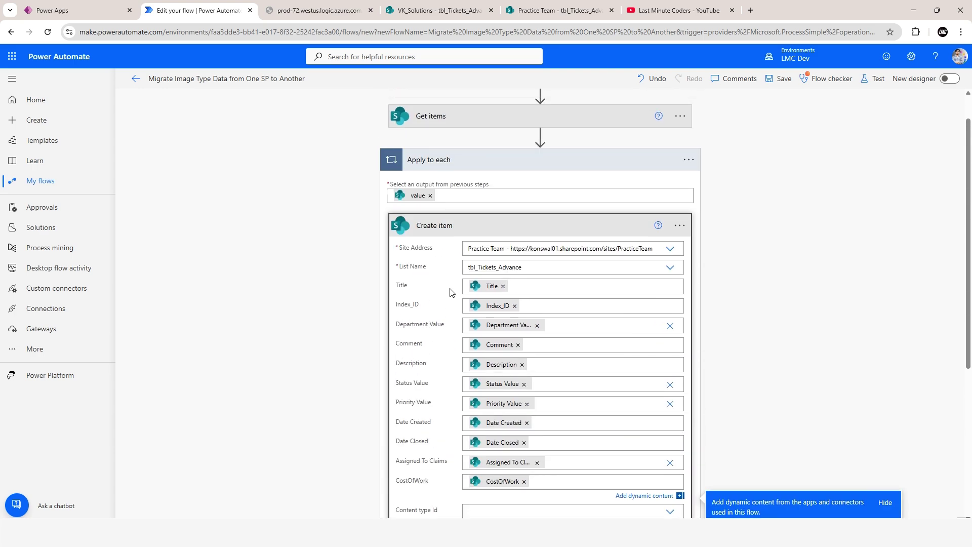
pyautogui.scroll(-3, 445, 354)
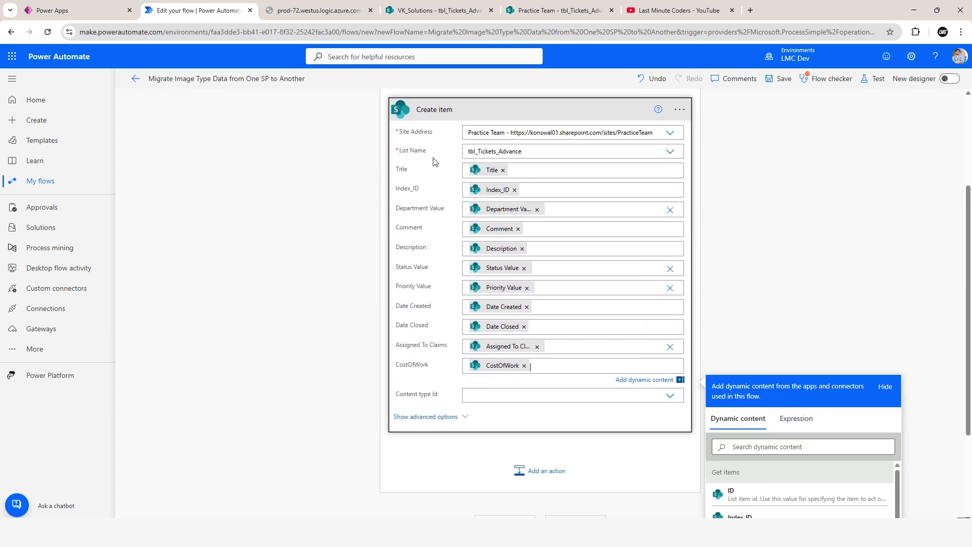
pyautogui.click(451, 10)
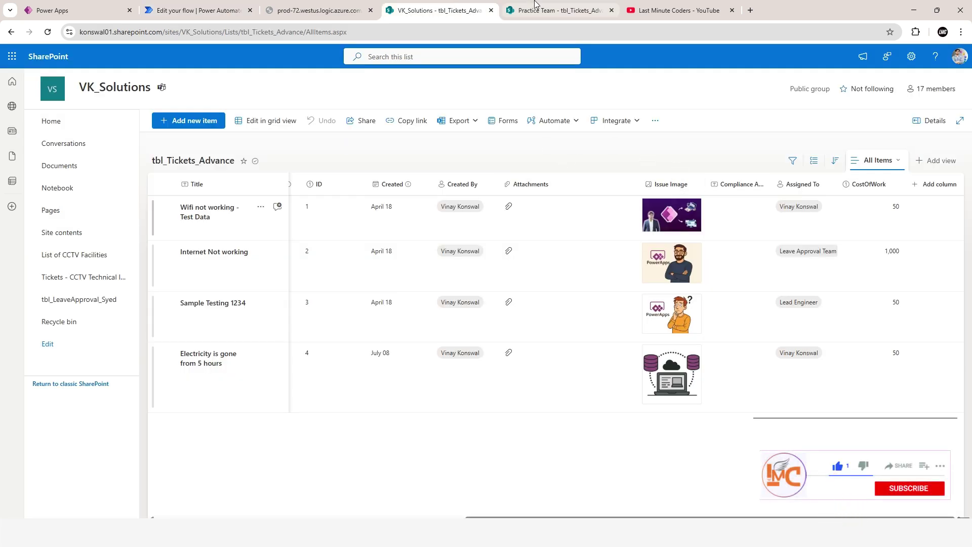
pyautogui.click(557, 10)
pyautogui.moveTo(619, 517); pyautogui.dragTo(926, 517)
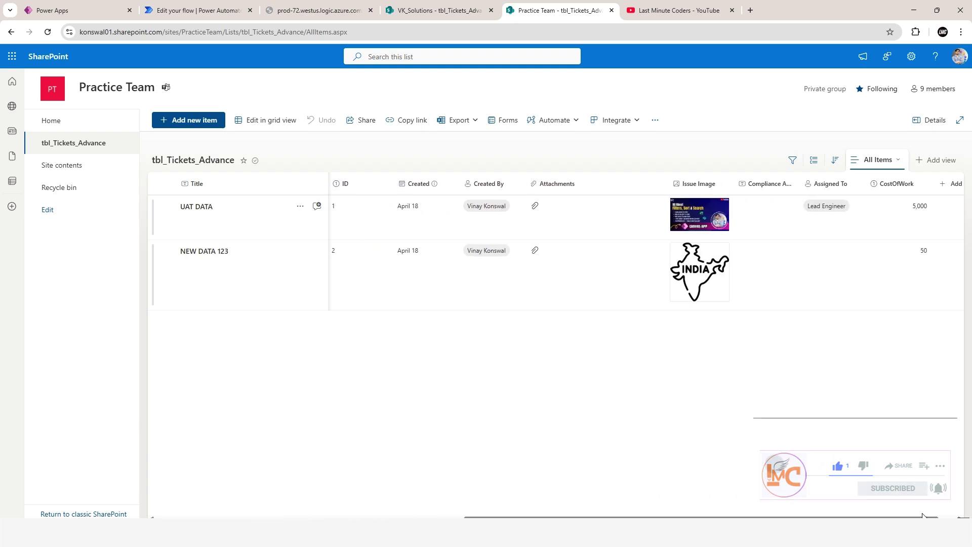
pyautogui.click(198, 10)
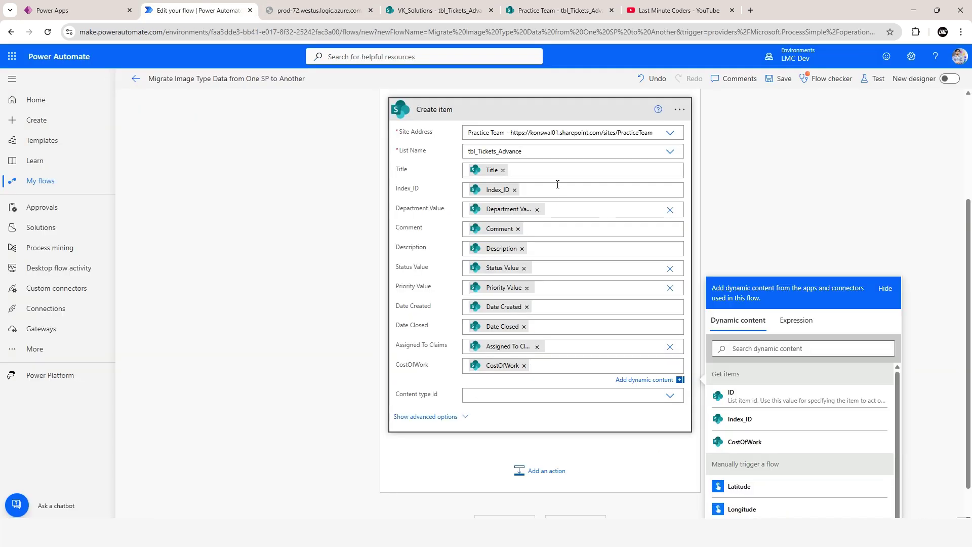
pyautogui.scroll(-1, 557, 203)
pyautogui.scroll(3, 571, 217)
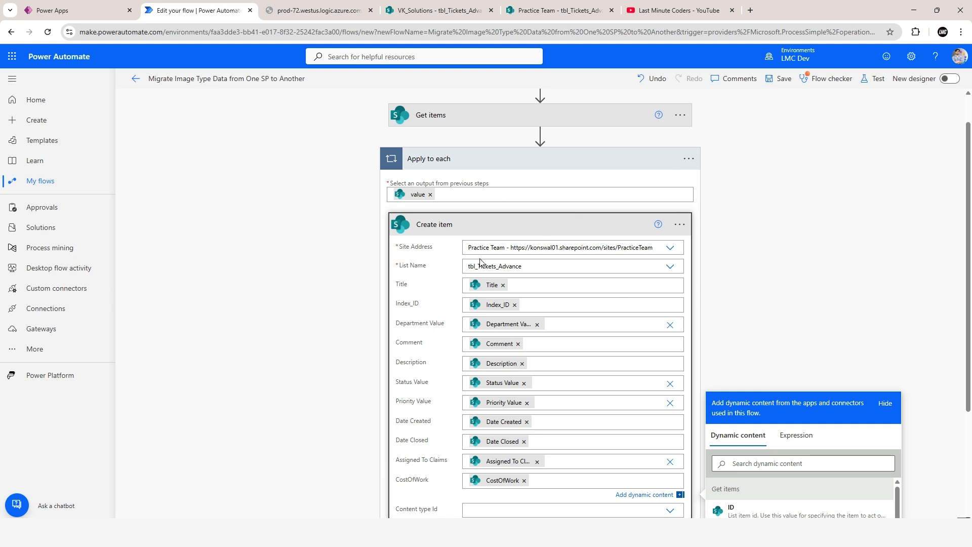
pyautogui.click(561, 10)
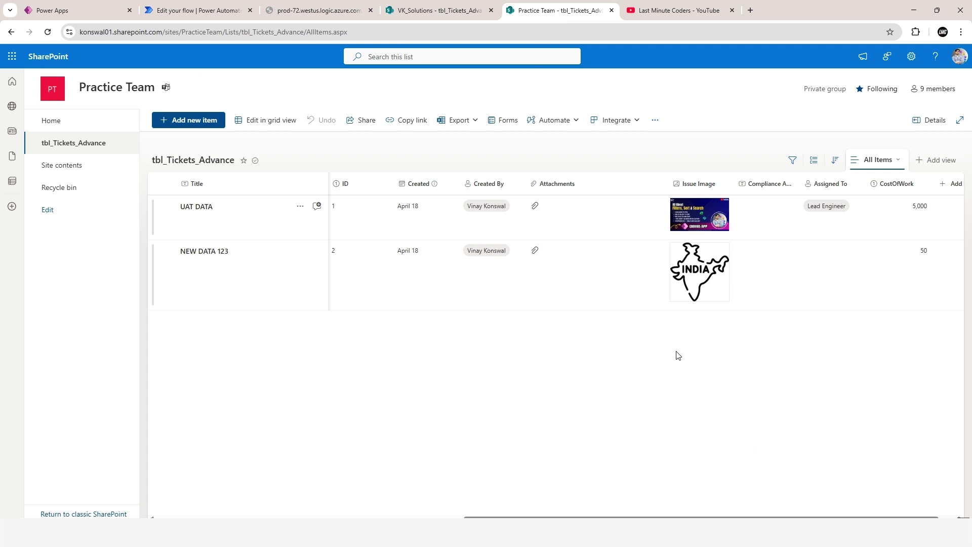
pyautogui.click(198, 10)
# Save the flow, check the source and target lists, and dismiss the Flow checker results.
pyautogui.click(783, 79)
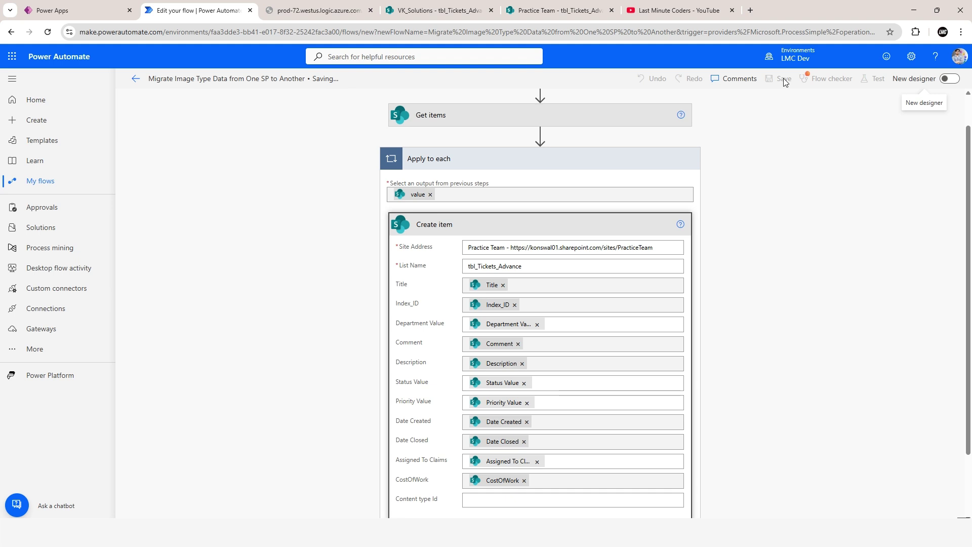
pyautogui.click(433, 10)
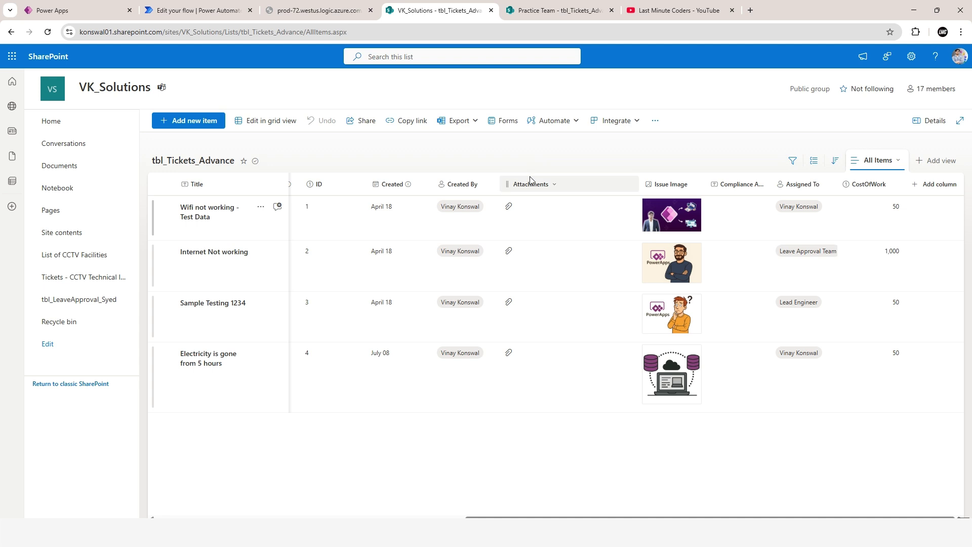
pyautogui.moveTo(638, 515); pyautogui.dragTo(369, 442)
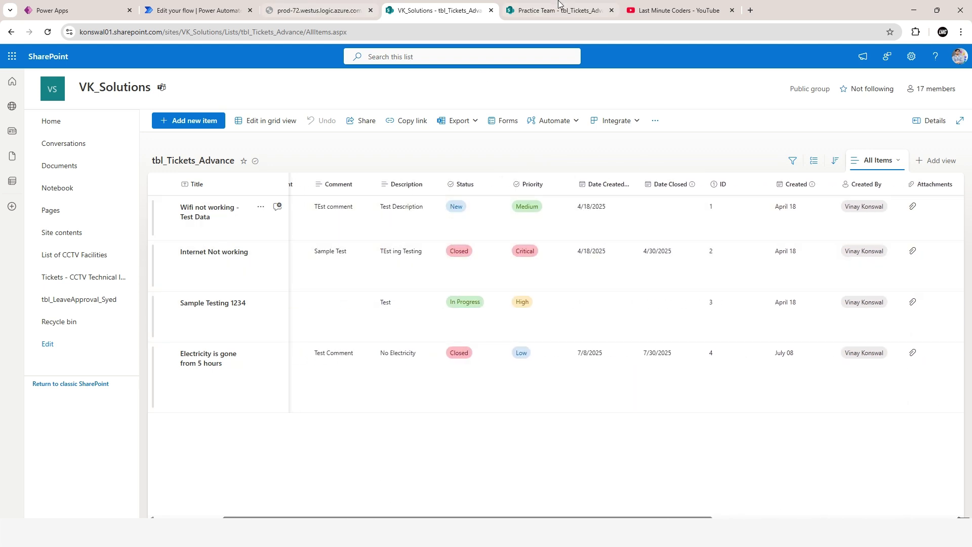
pyautogui.click(559, 10)
pyautogui.click(178, 12)
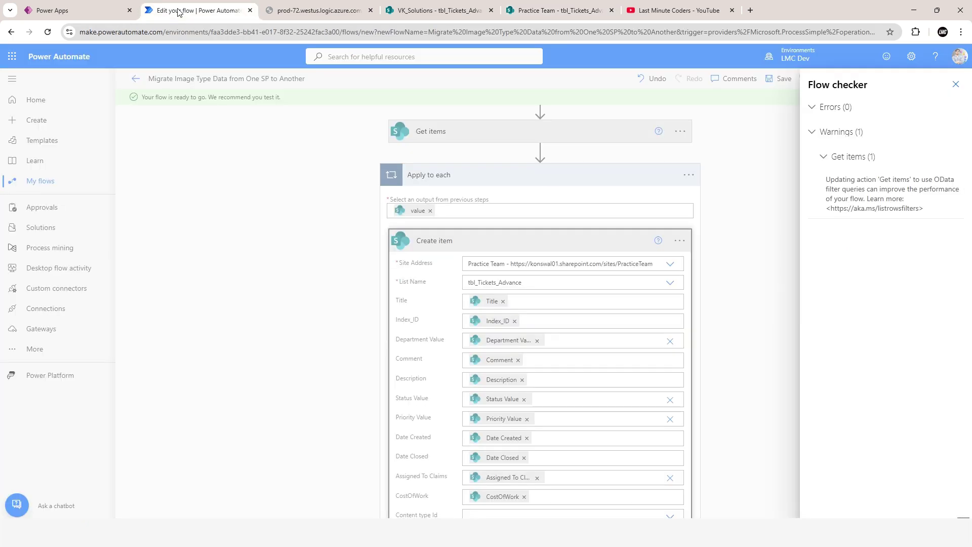
pyautogui.click(955, 85)
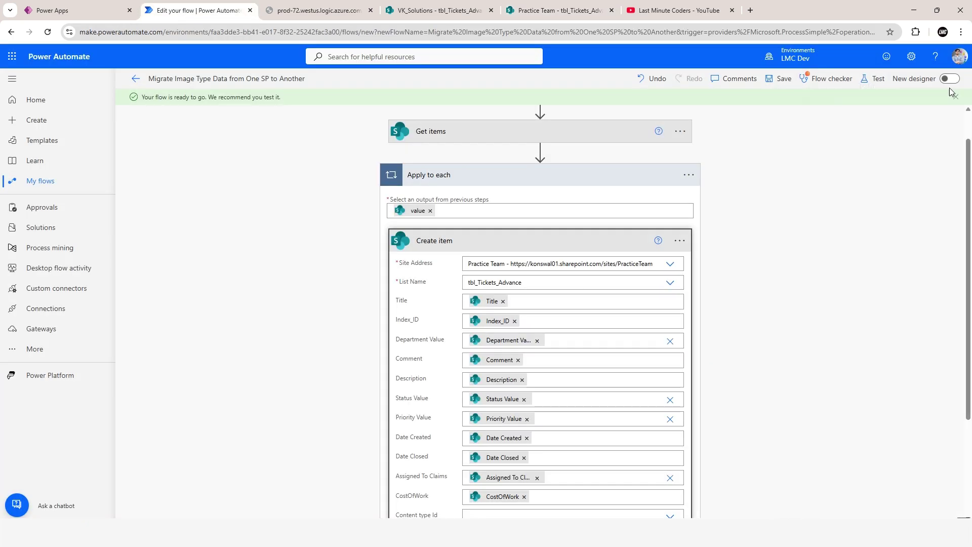
# Test the flow manually by running it.
pyautogui.click(874, 81)
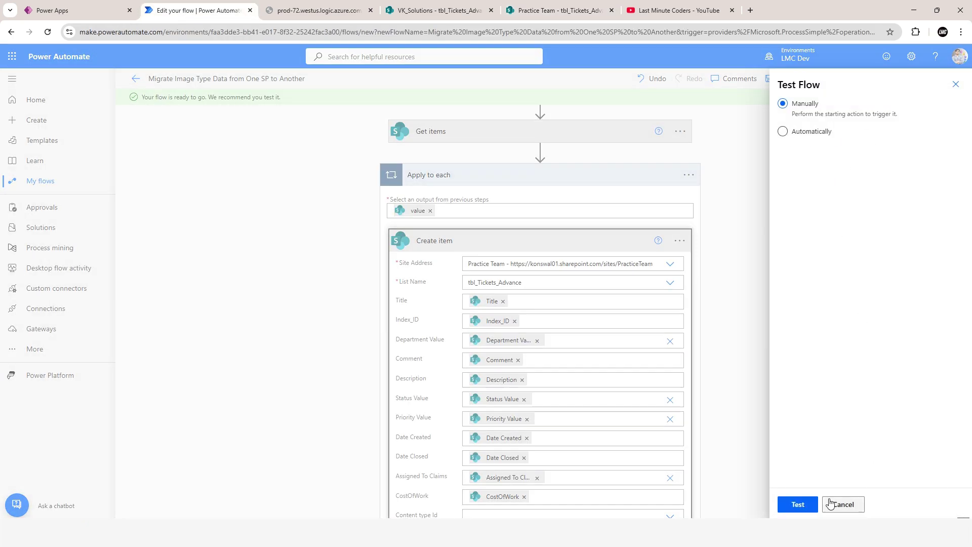
pyautogui.click(798, 505)
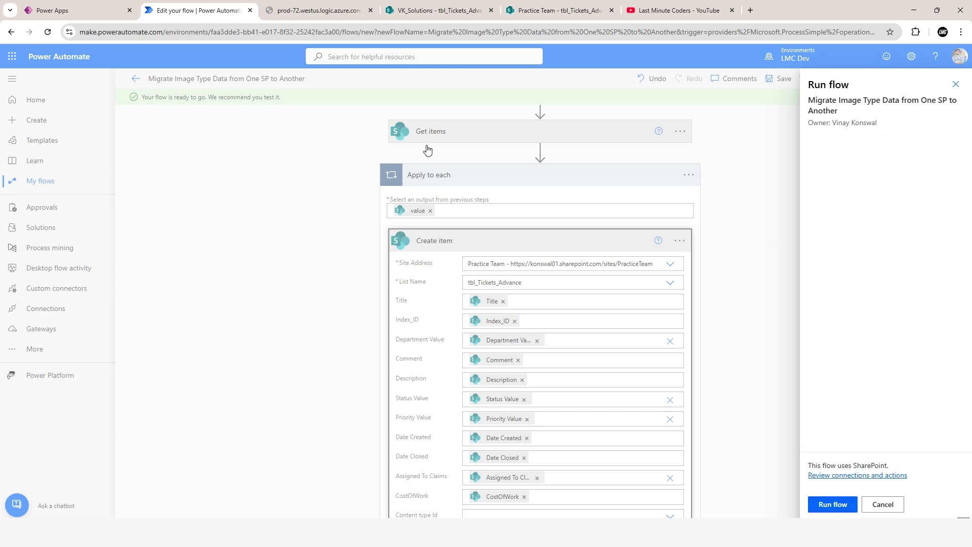
pyautogui.click(841, 507)
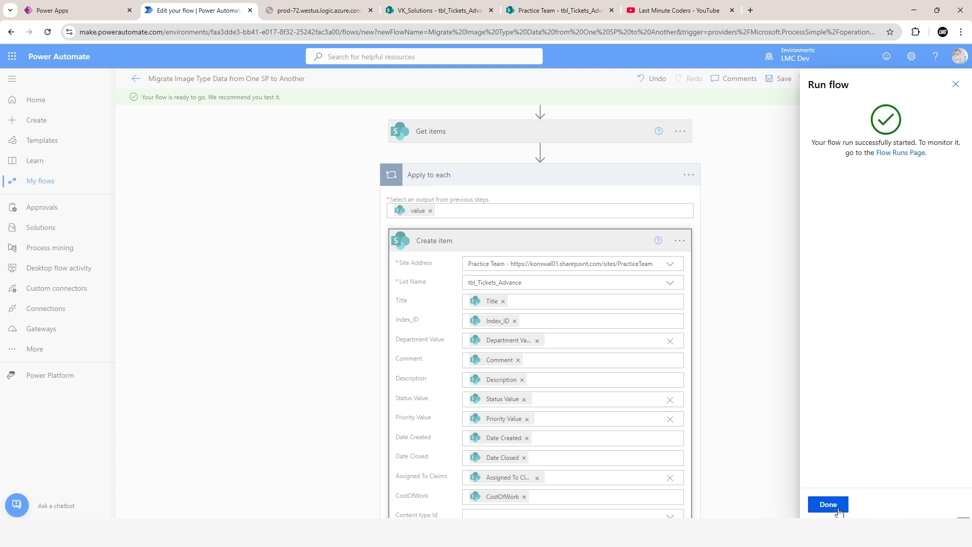
pyautogui.click(829, 504)
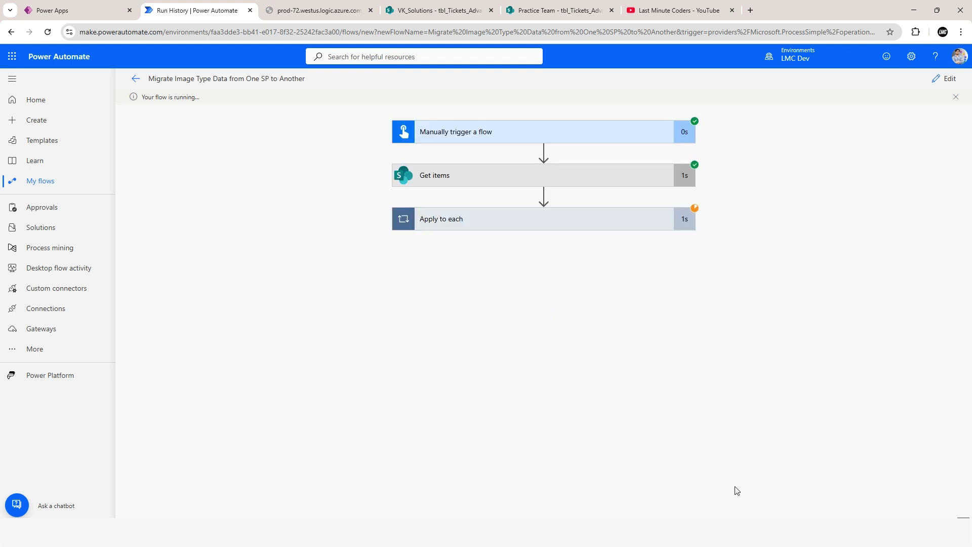
# Examine the first Create item result inside the Apply to each run and open the Practice Team list.
pyautogui.click(556, 223)
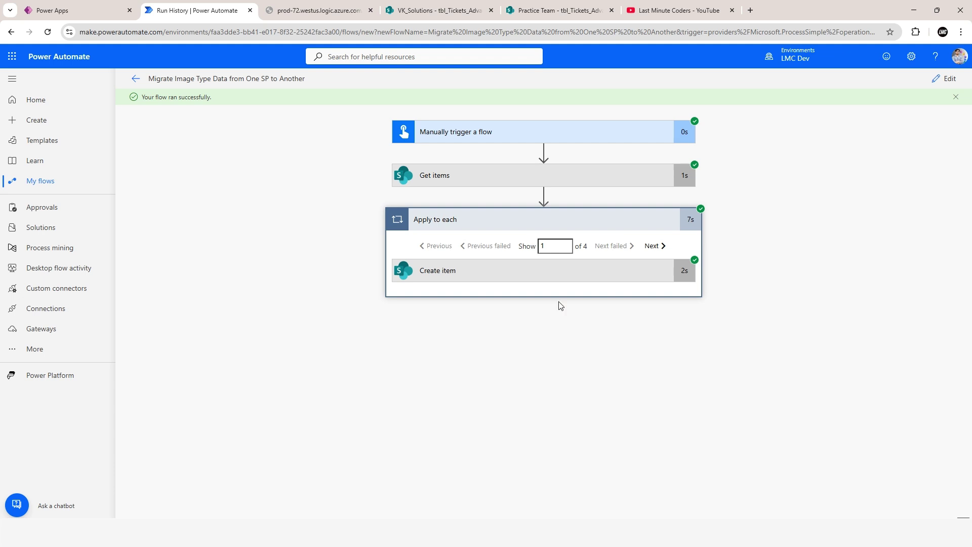
pyautogui.click(536, 280)
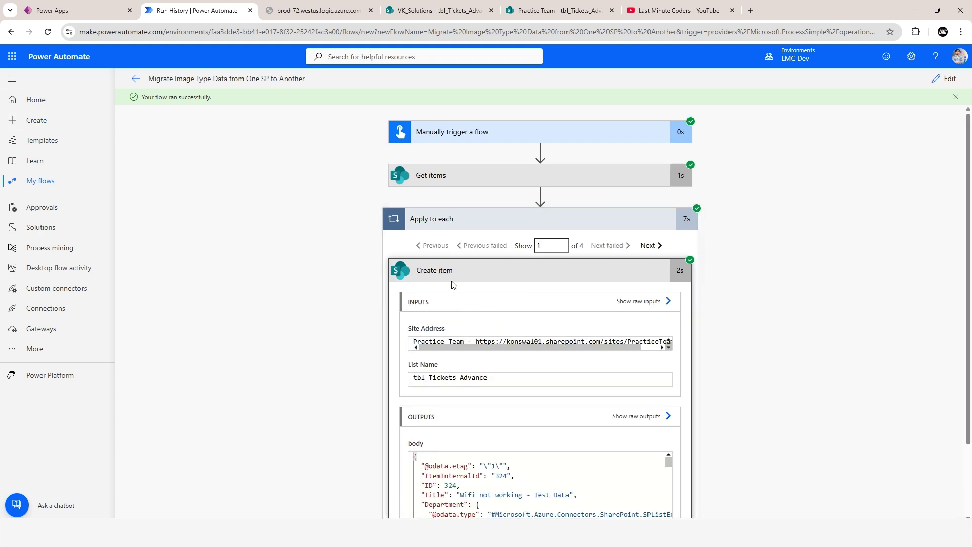
pyautogui.click(535, 7)
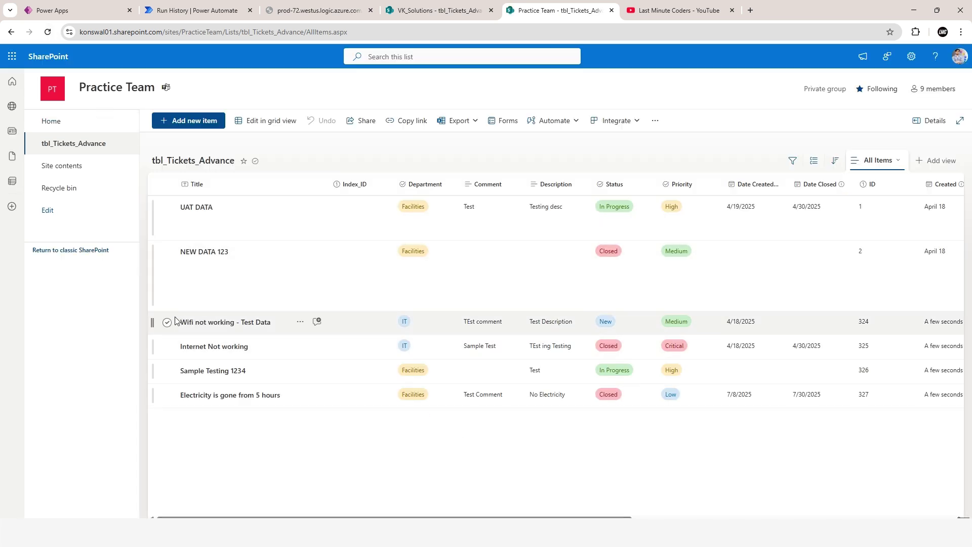
# Compare the four newly migrated tickets in the Practice Team list with the VK_Solutions originals, and delete those four copies.
pyautogui.click(167, 323)
pyautogui.click(167, 346)
pyautogui.click(167, 371)
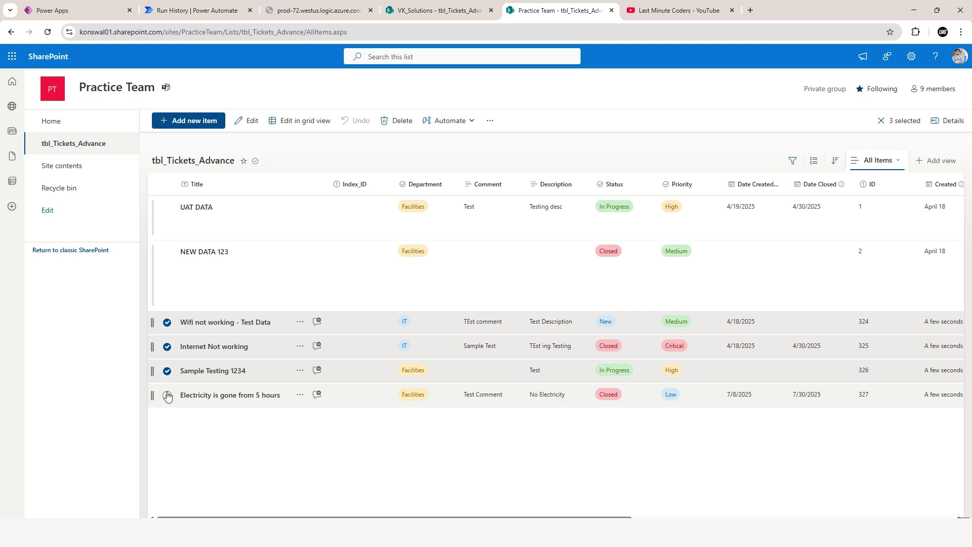
pyautogui.click(436, 10)
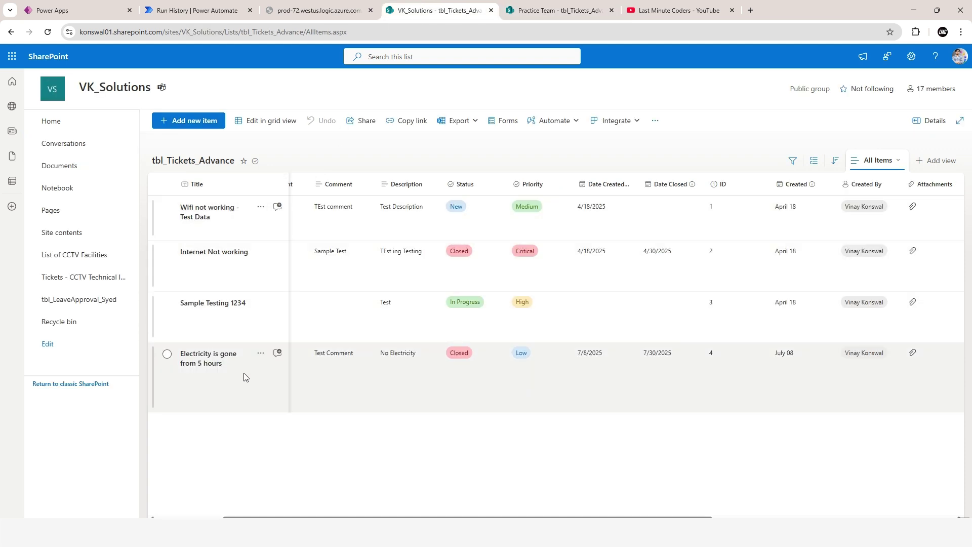
pyautogui.click(553, 10)
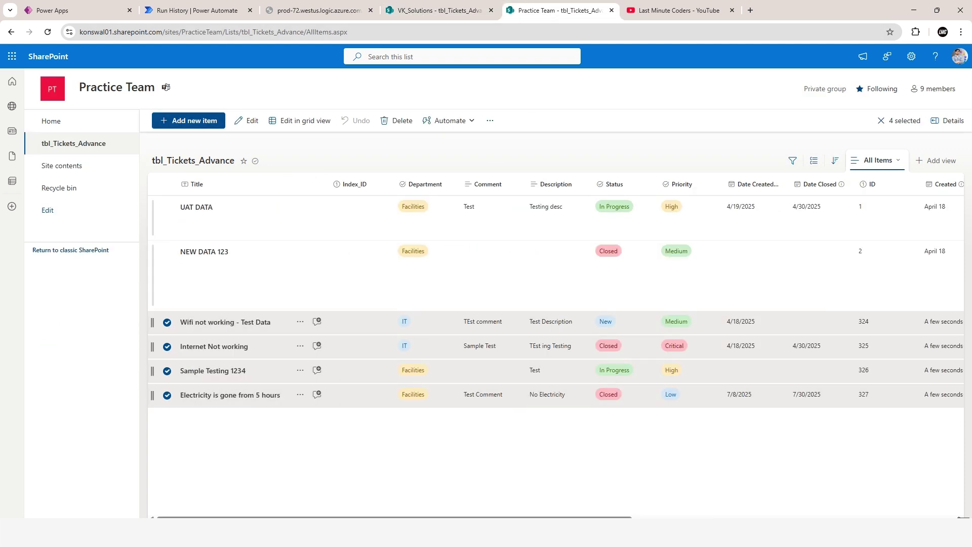
pyautogui.hscroll(10, 827, 486)
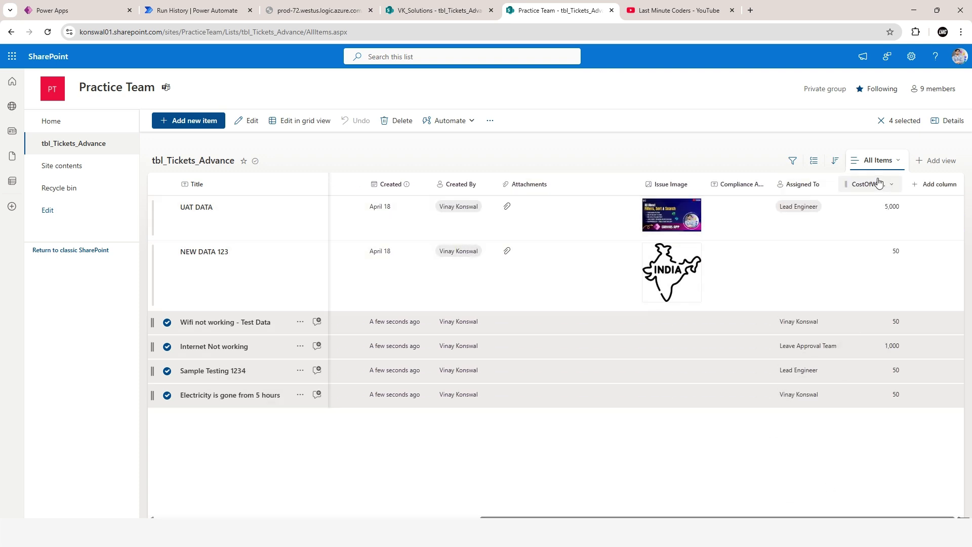
pyautogui.hscroll(-6, 488, 508)
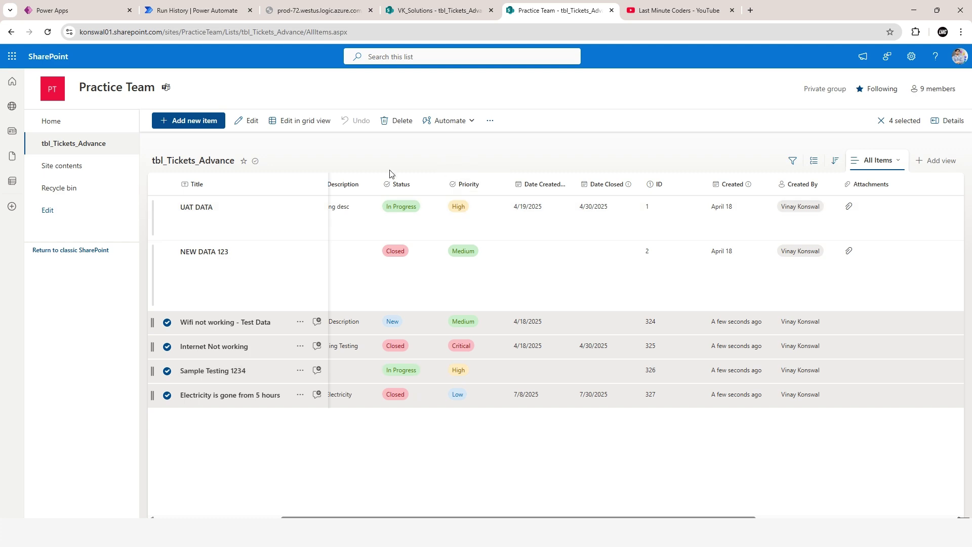
pyautogui.moveTo(579, 517); pyautogui.dragTo(448, 516)
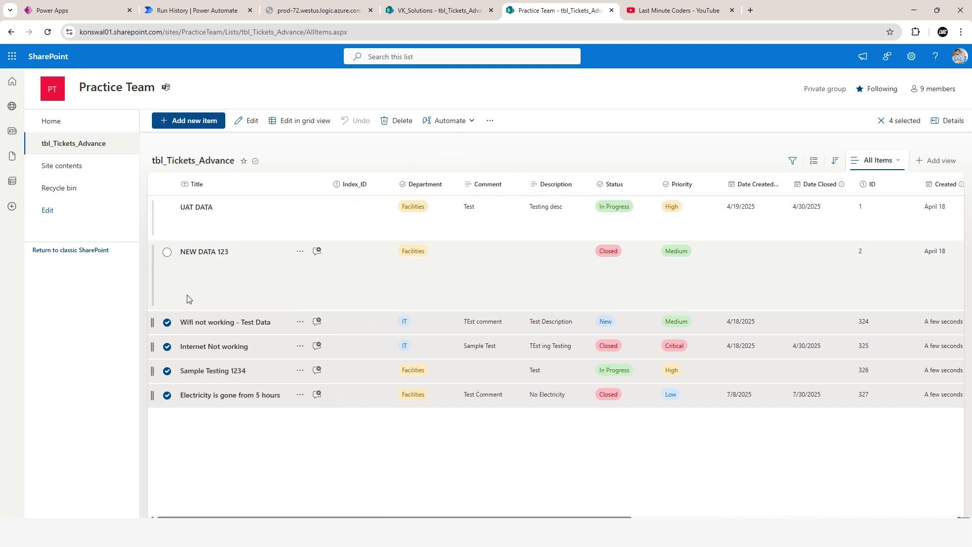
pyautogui.click(399, 123)
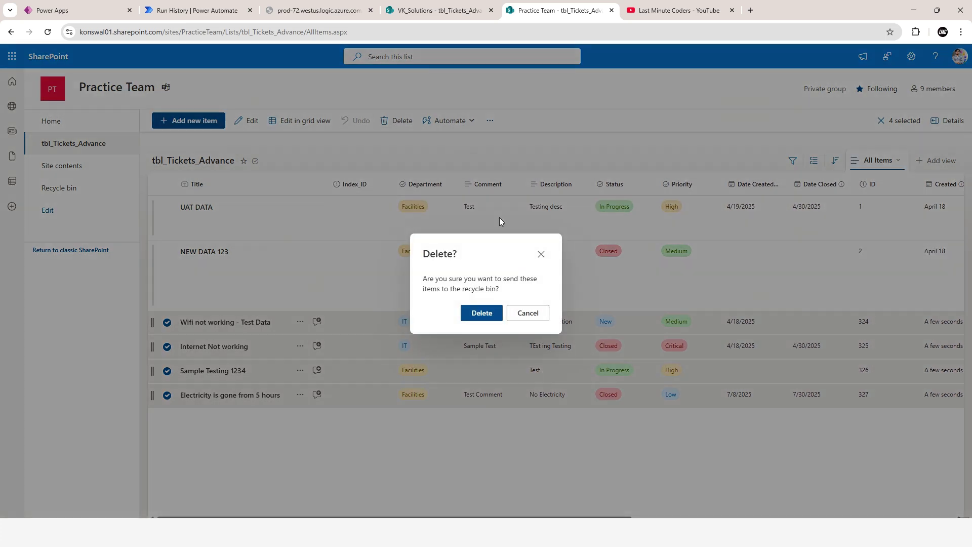
pyautogui.click(482, 312)
# Reopen the migration flow for editing and collapse the Apply to each loop.
pyautogui.click(435, 10)
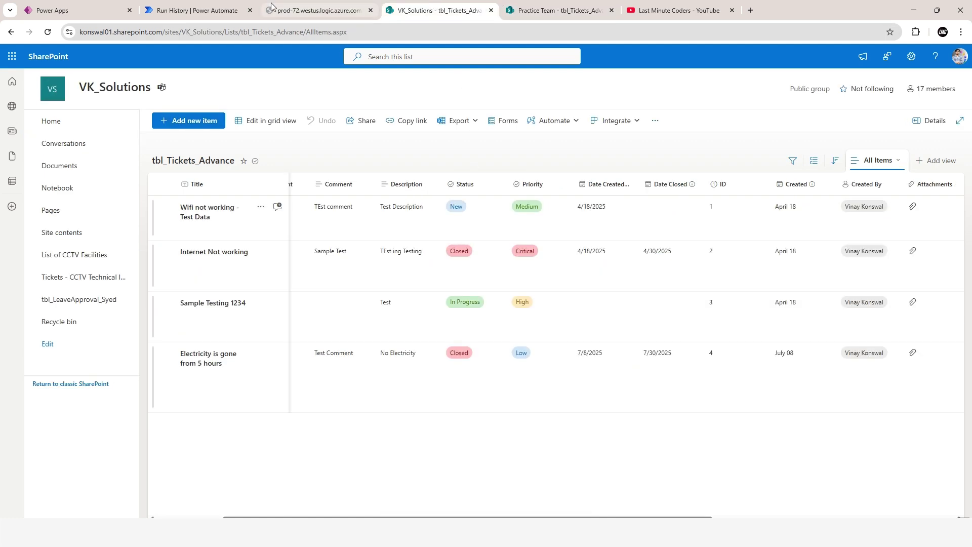
pyautogui.click(216, 6)
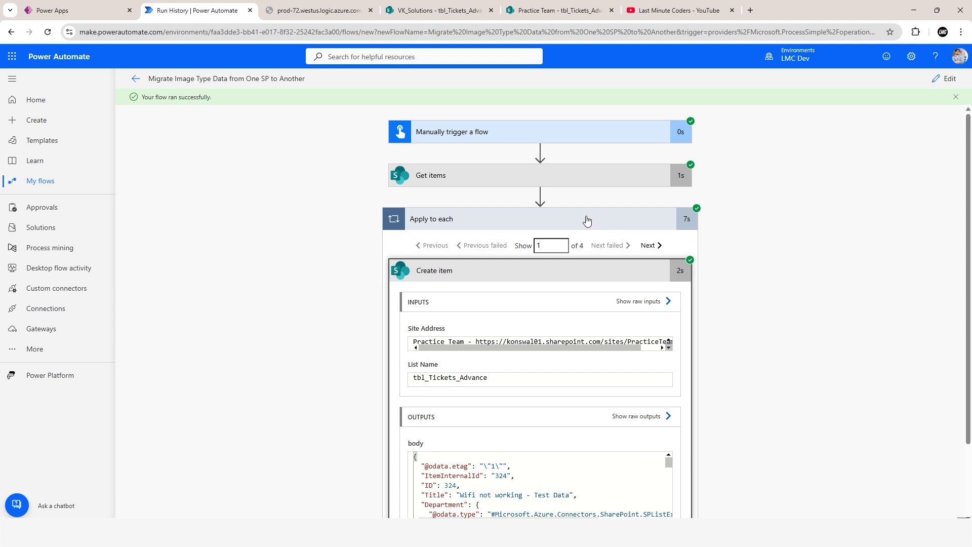
pyautogui.click(945, 79)
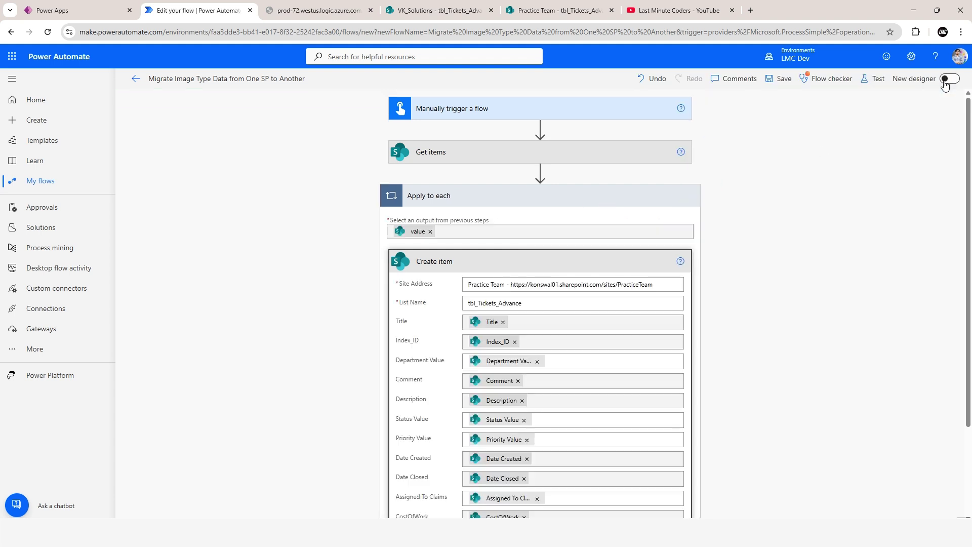
pyautogui.click(527, 197)
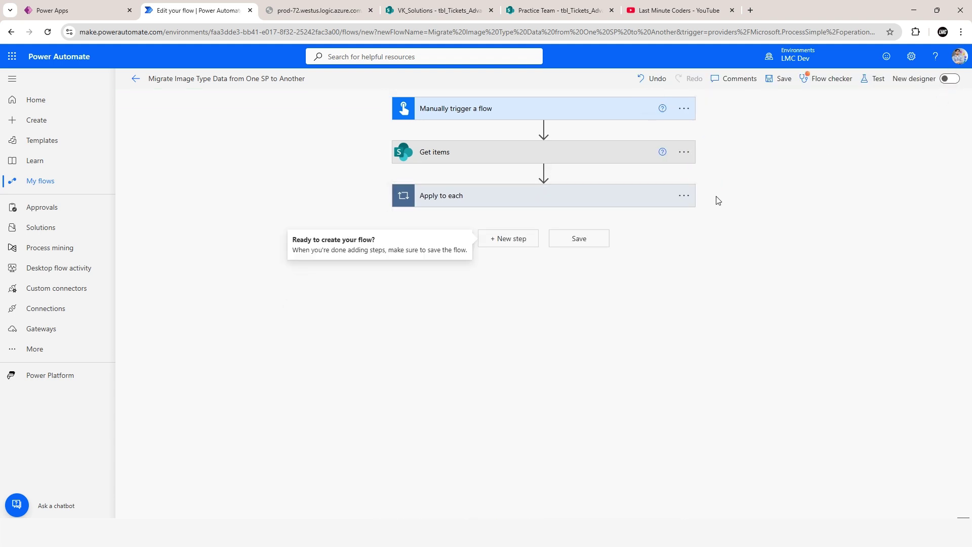
# Try to rename the Apply to each loop as "Apply to each - Creating Records in Target List (But without Image and Attachments)".
pyautogui.click(684, 195)
pyautogui.click(721, 231)
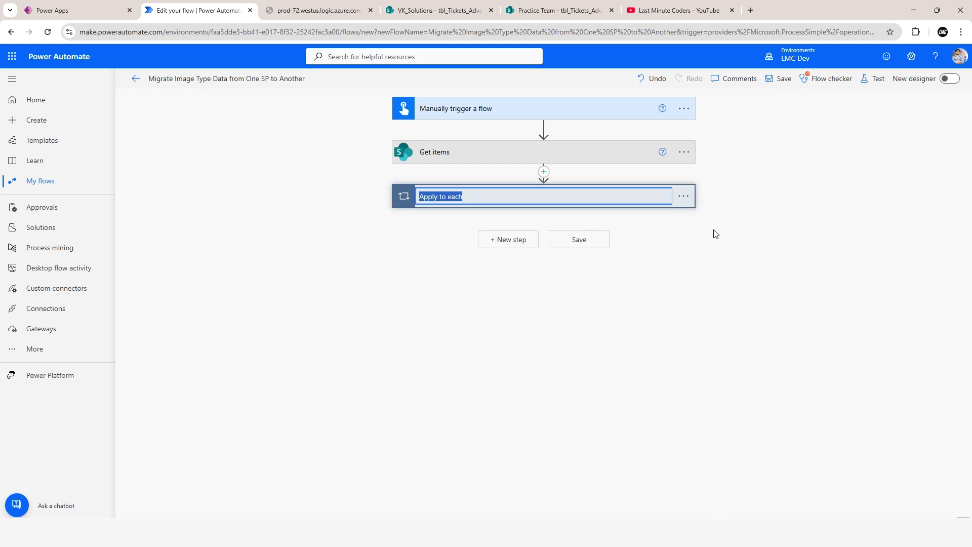
pyautogui.click(461, 206)
pyautogui.write('- Creating Records in Target List')
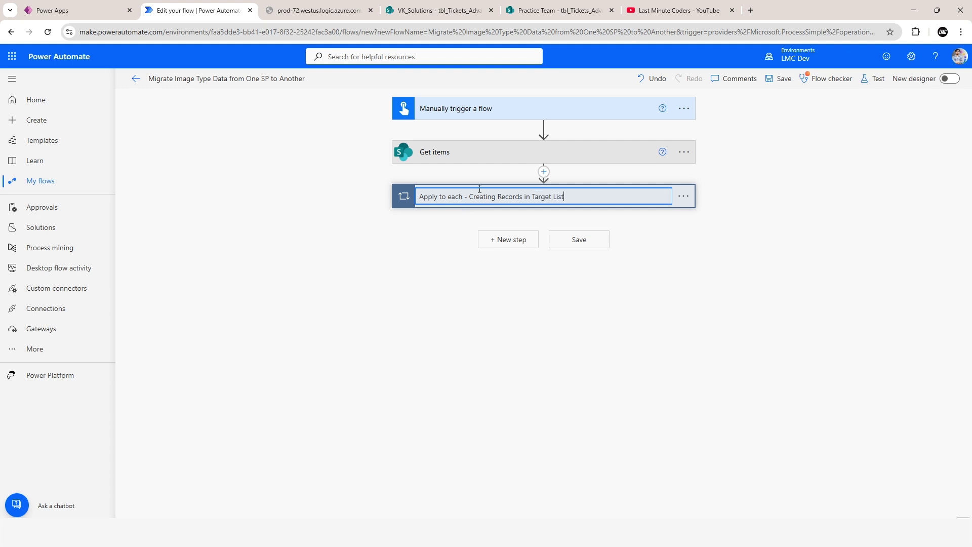
pyautogui.click(469, 9)
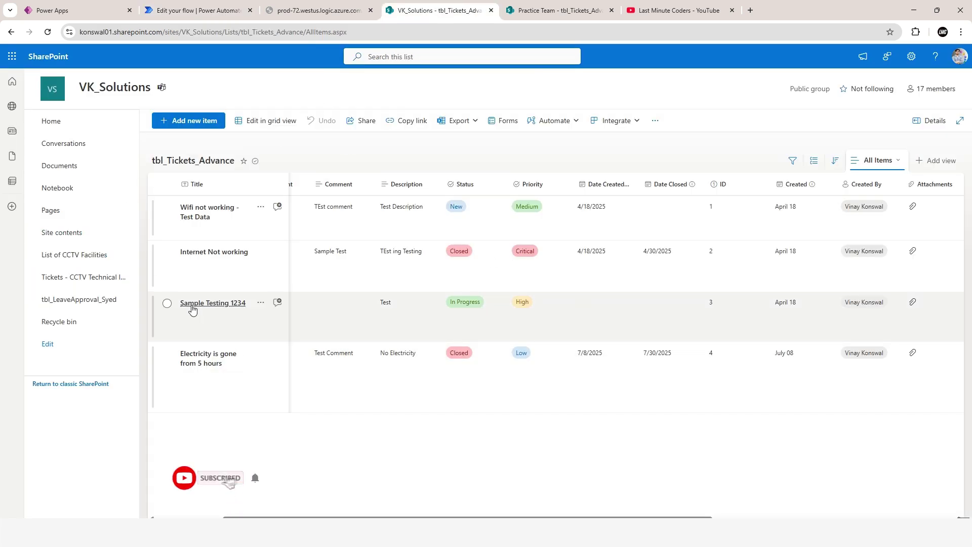
pyautogui.hotkey('ctrl', 'Tab')
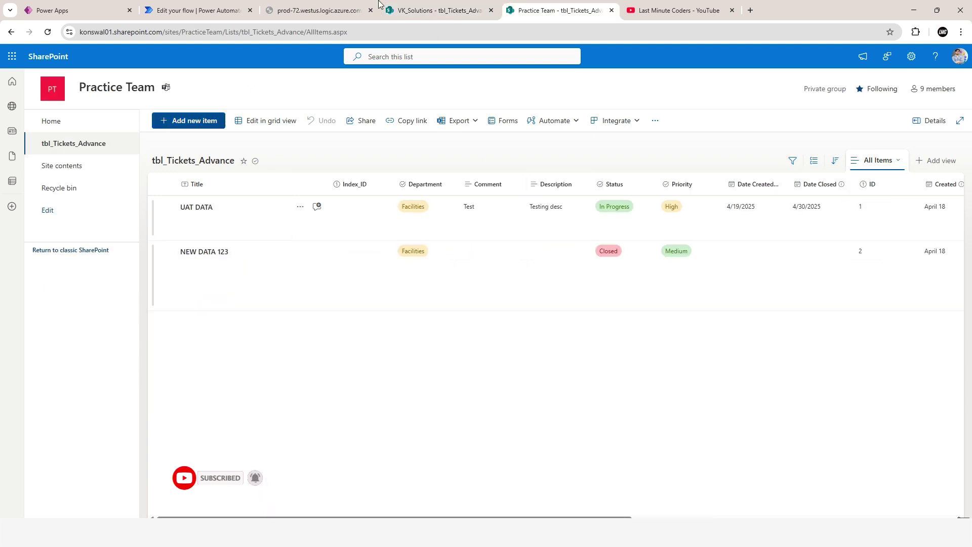
pyautogui.hotkey('ctrl', 'shift', 'Tab')
pyautogui.hotkey('ctrl', 'shift', 'Tab')
pyautogui.hotkey('ctrl', 'shift', 'Tab')
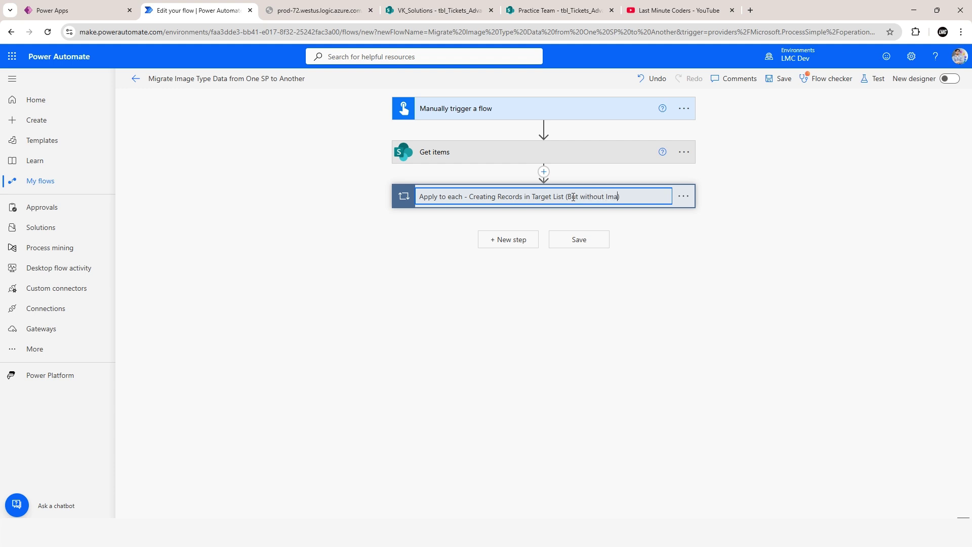
pyautogui.write('chments')
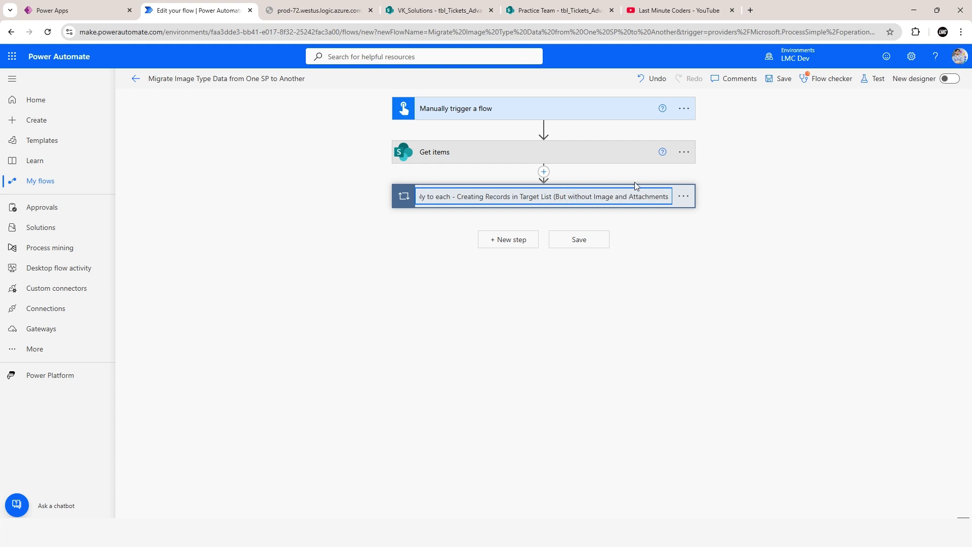
pyautogui.click(769, 188)
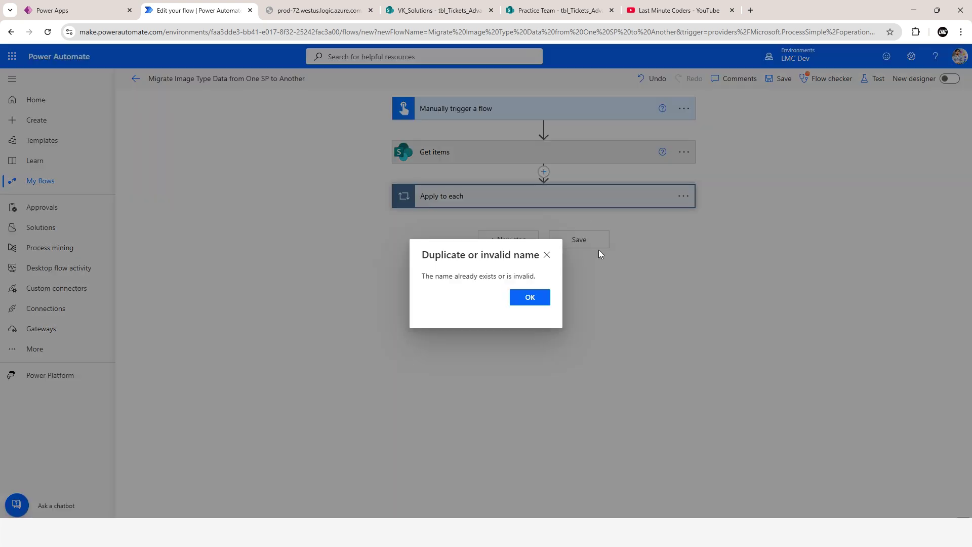
pyautogui.click(537, 300)
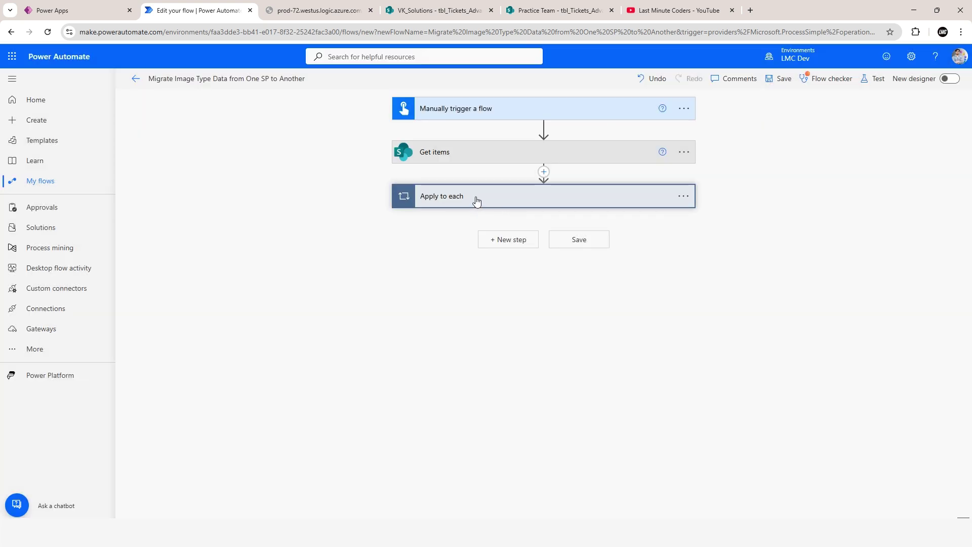
# Rename the loop as "Apply to each Creating Records in Target list without attachment and image" and start a new action below it.
pyautogui.click(683, 196)
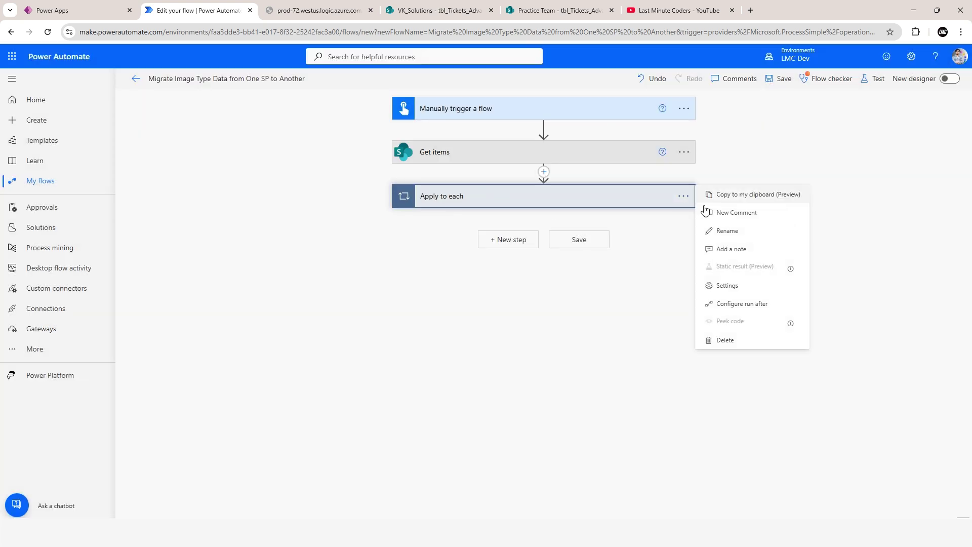
pyautogui.click(732, 233)
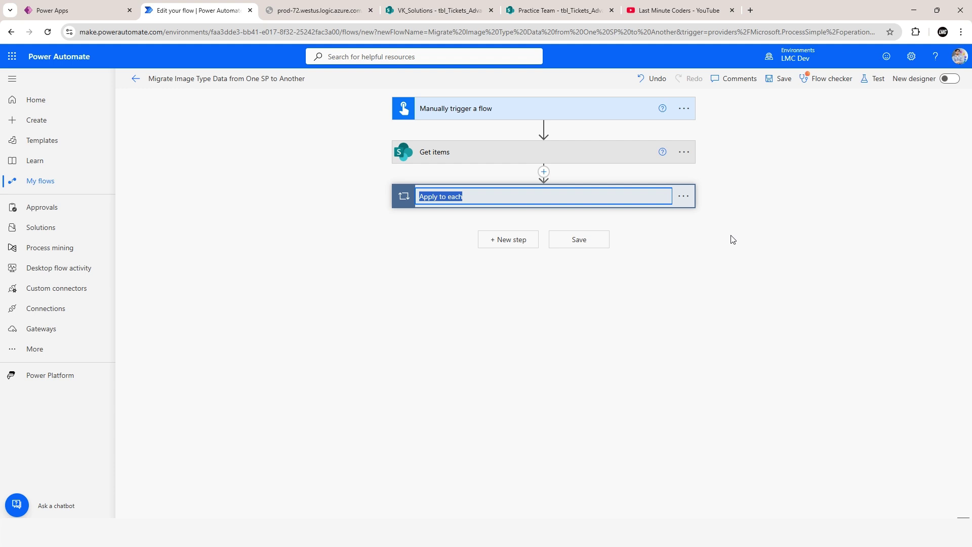
pyautogui.press('BackSpace')
pyautogui.hotkey('ctrl', 'z')
pyautogui.press('BackSpace')
pyautogui.hotkey('ctrl', 'z')
pyautogui.press('End')
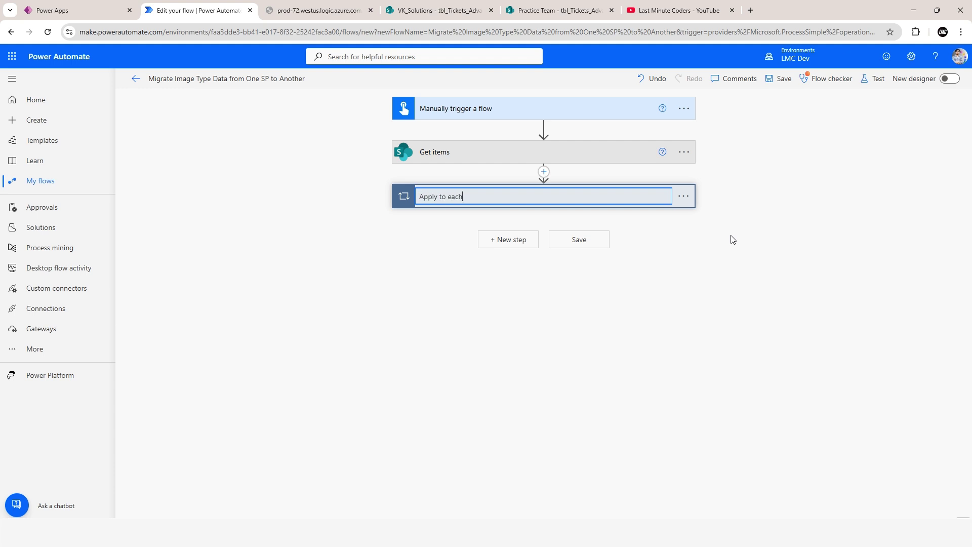
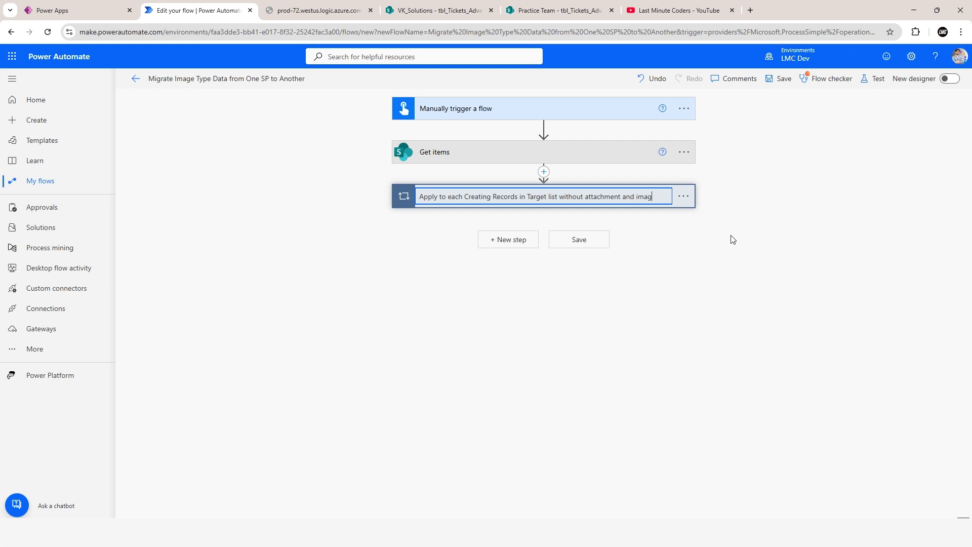
pyautogui.click(732, 239)
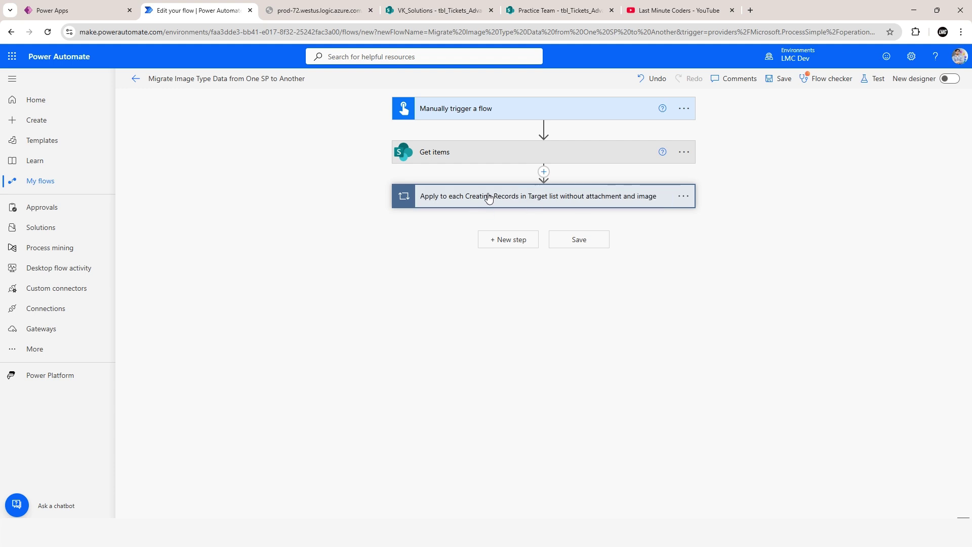
pyautogui.click(524, 243)
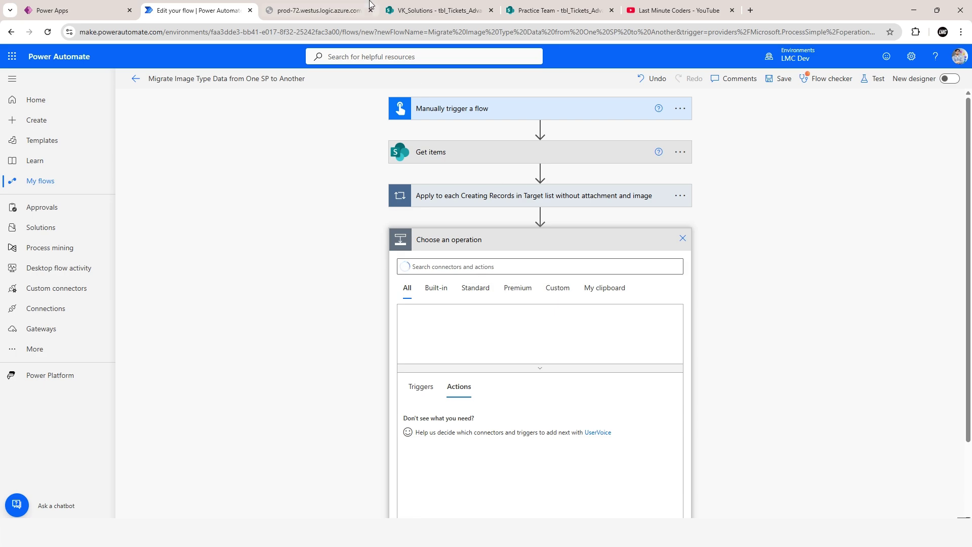
# Examine the Issue Image and Attachments fields in the VK_Solutions list's new item form, and close the form without saving.
pyautogui.click(436, 10)
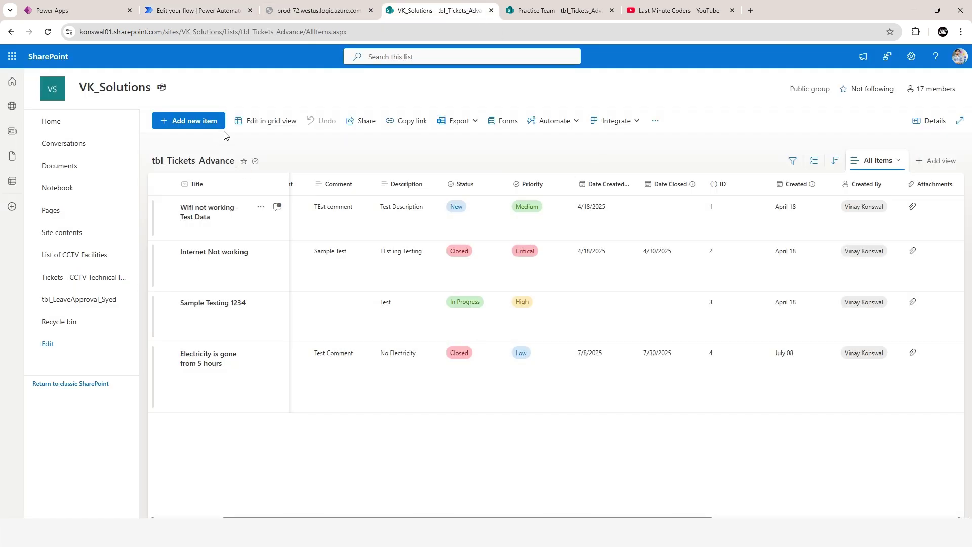
pyautogui.click(192, 121)
pyautogui.scroll(-5, 269, 190)
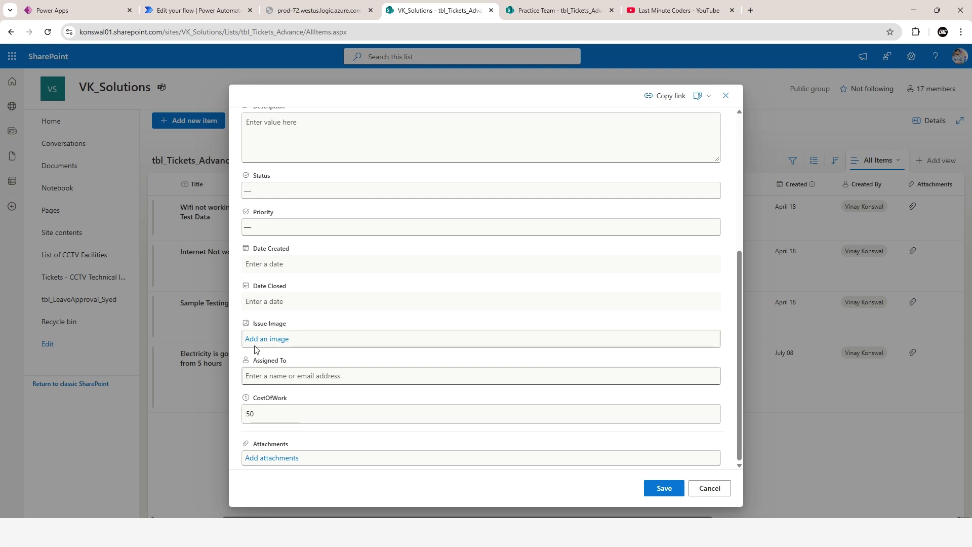
pyautogui.click(725, 97)
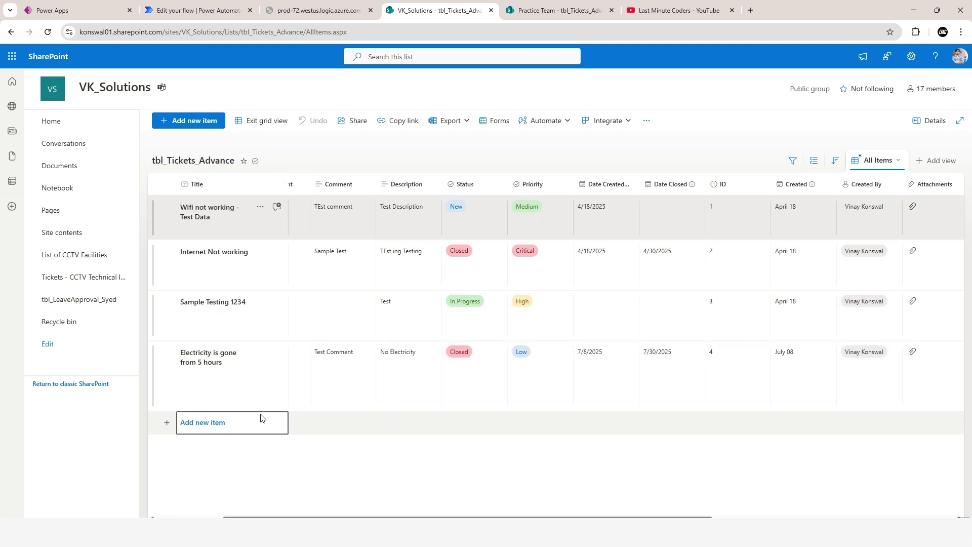
# Add a row to the VK_Solutions list in grid view with "Copy of Copy of Copy of Reset Password (1)" as its Issue Image.
pyautogui.click(221, 424)
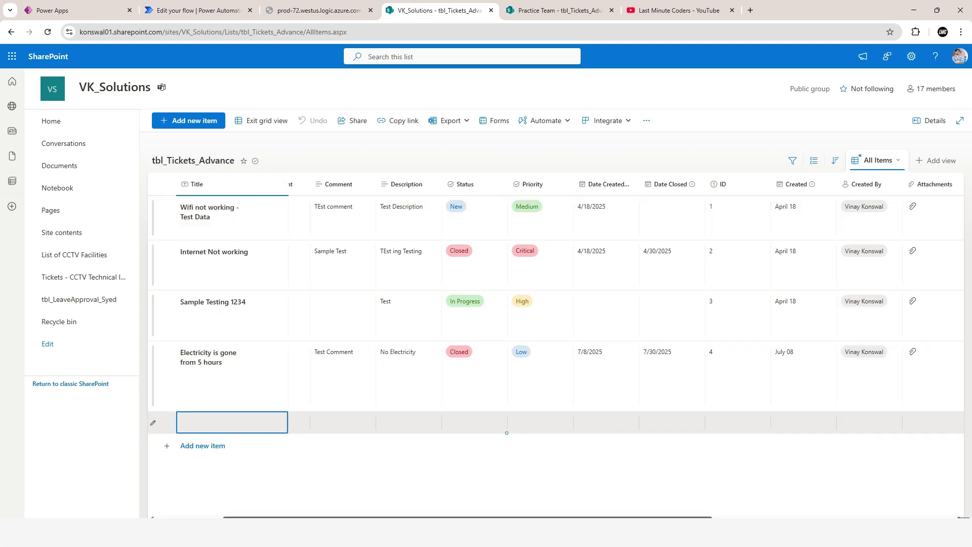
pyautogui.hscroll(5, 646, 469)
pyautogui.click(665, 430)
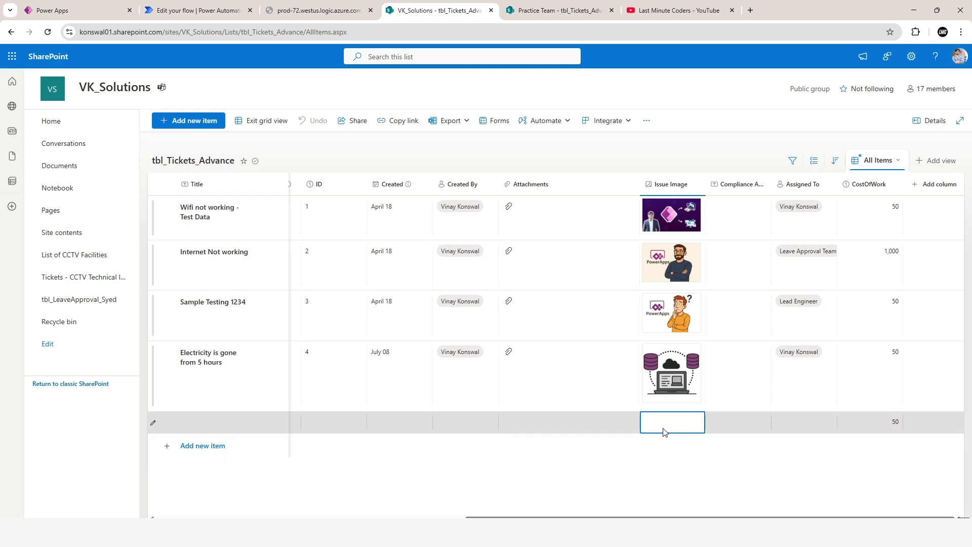
pyautogui.click(665, 432)
pyautogui.click(677, 323)
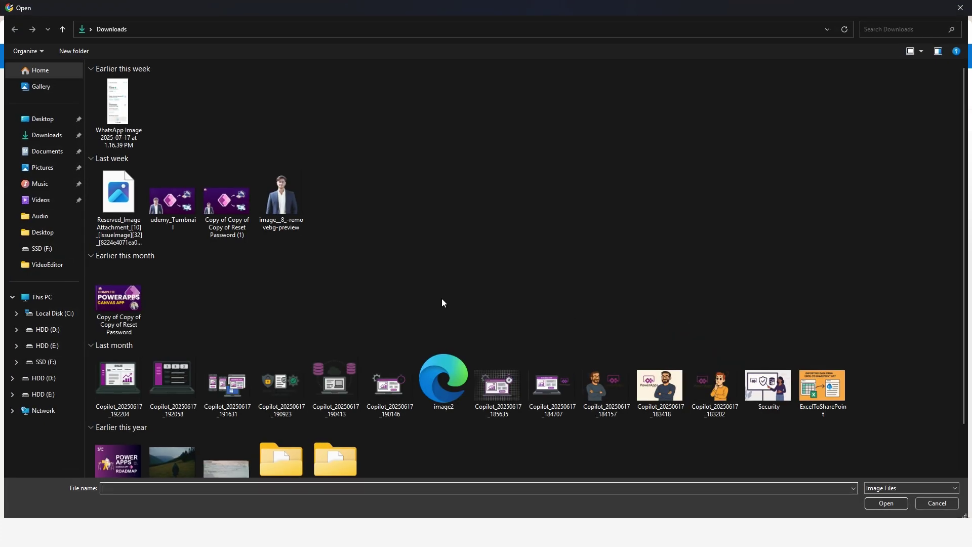
pyautogui.doubleClick(219, 203)
pyautogui.click(543, 312)
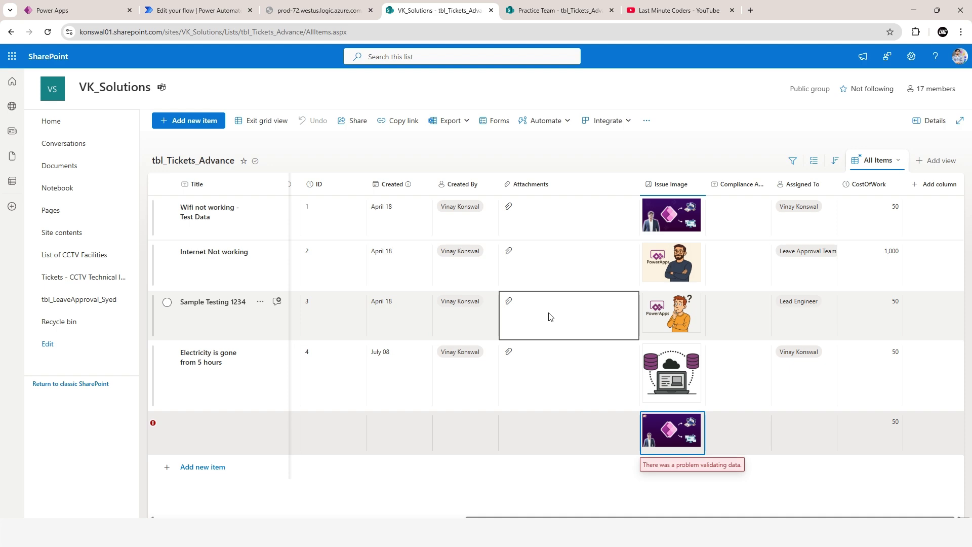
# View the new row's uploaded Issue Image at full size and return to the VK_Solutions list.
pyautogui.click(687, 440)
pyautogui.click(701, 377)
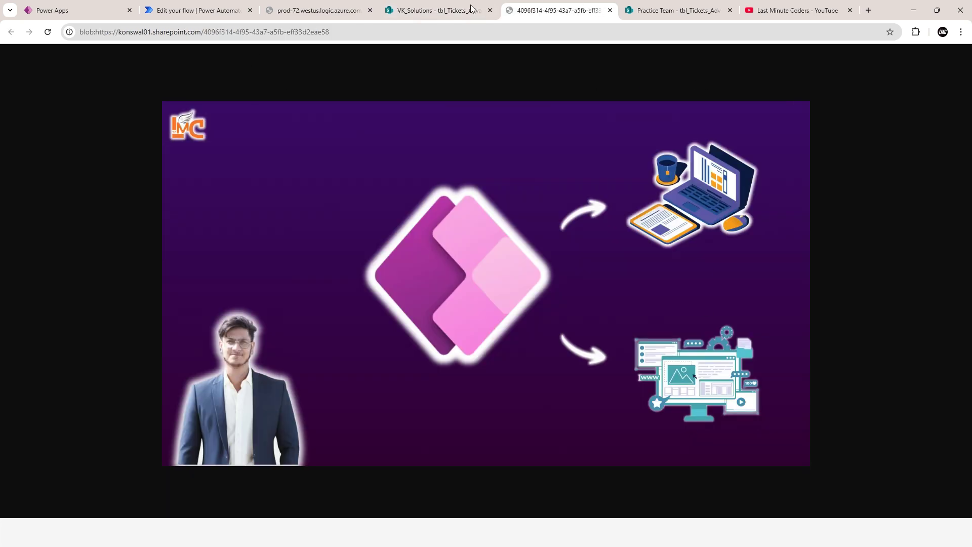
pyautogui.hotkey('ctrl', 'shift', 'Tab')
pyautogui.click(859, 341)
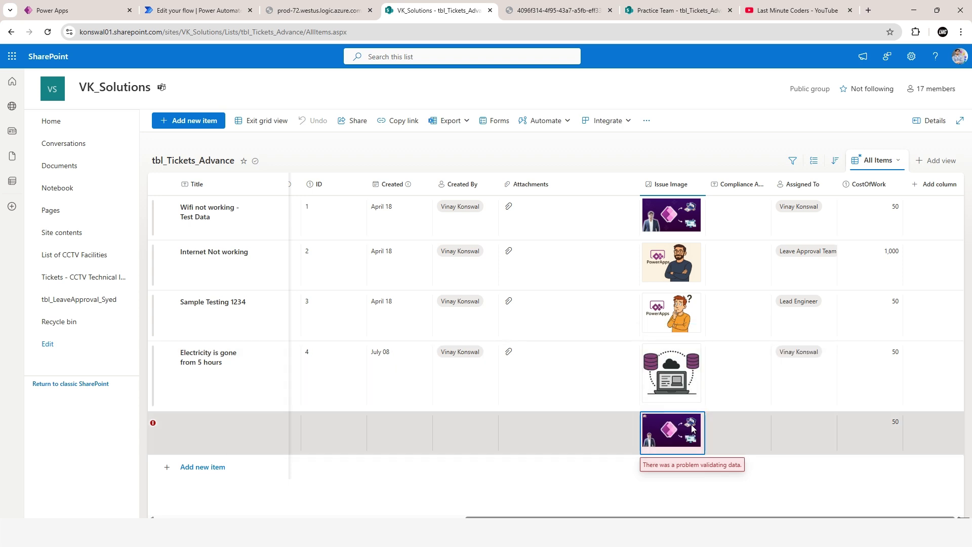
# Add a second new row to the VK_Solutions list and upload Copilot_20250617_184157 as its Issue Image.
pyautogui.click(185, 467)
pyautogui.click(668, 466)
pyautogui.click(668, 466)
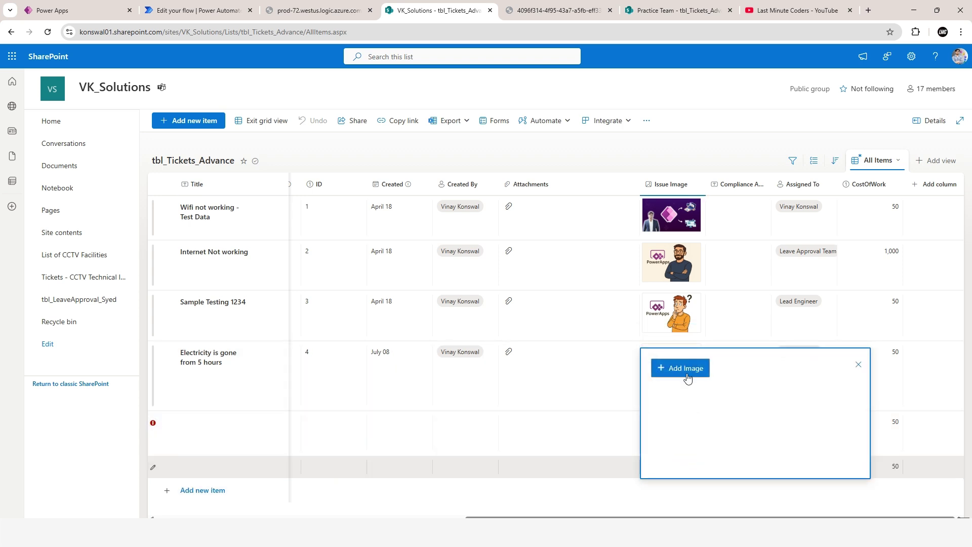
pyautogui.click(685, 368)
pyautogui.scroll(-1, 549, 339)
pyautogui.doubleClick(594, 341)
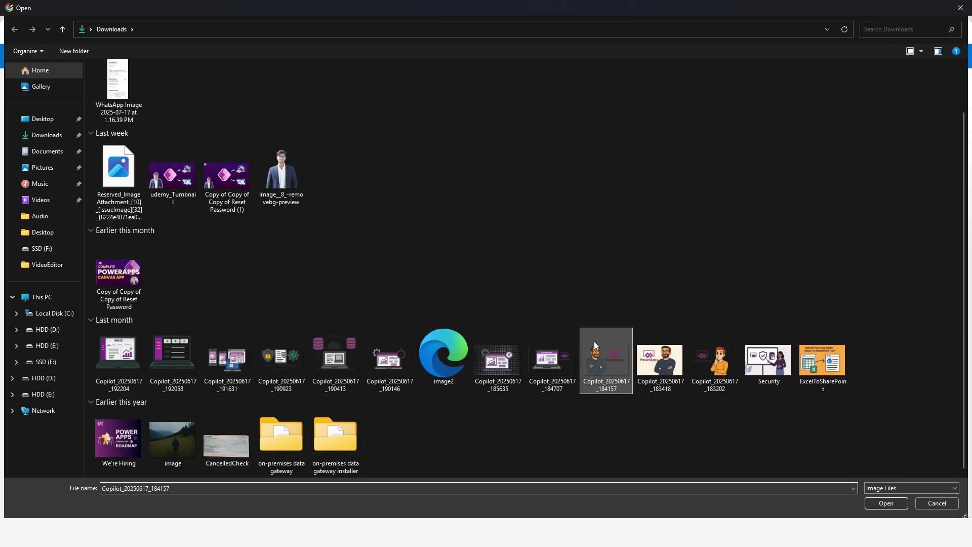
pyautogui.click(541, 310)
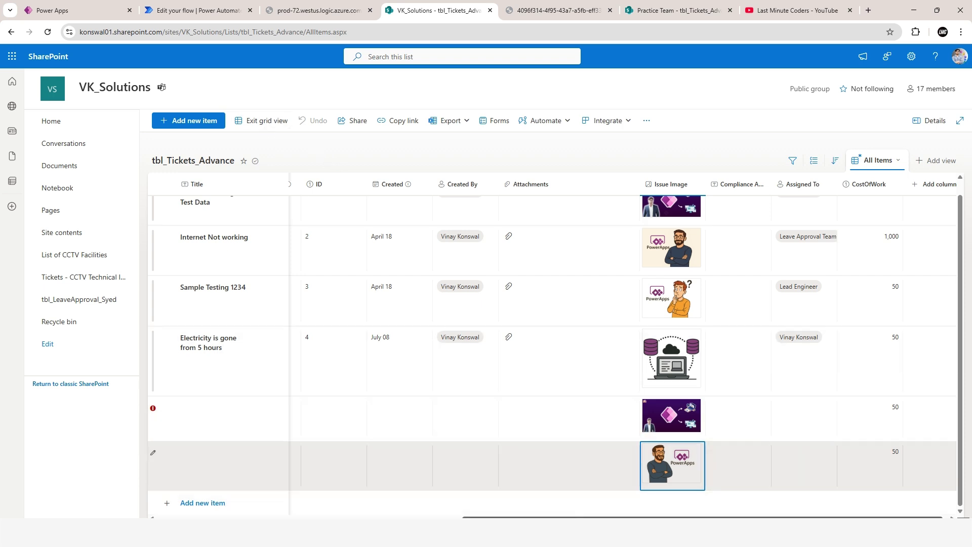
# Title the second new row "Test", and leave grid view discarding the unsaved changes.
pyautogui.hscroll(-10, 514, 495)
pyautogui.click(257, 466)
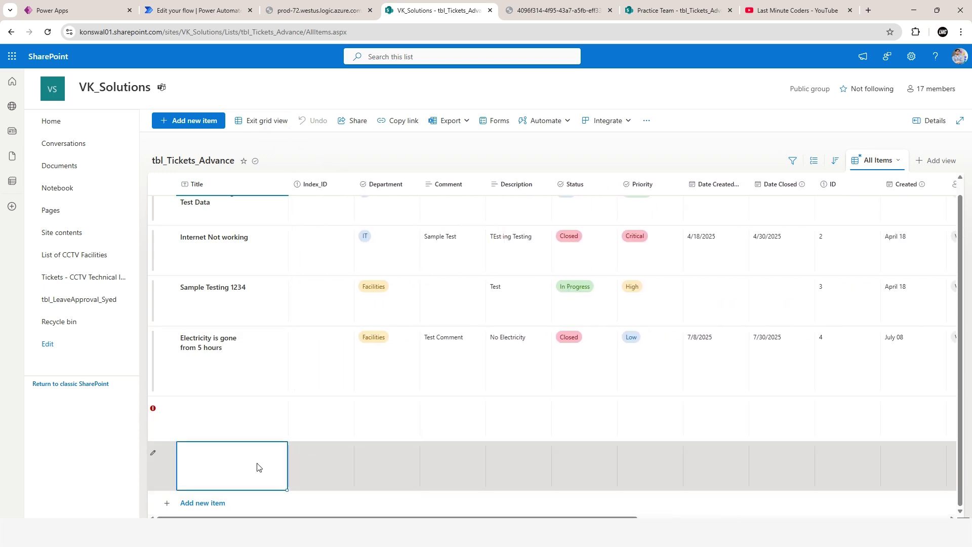
pyautogui.write('Test')
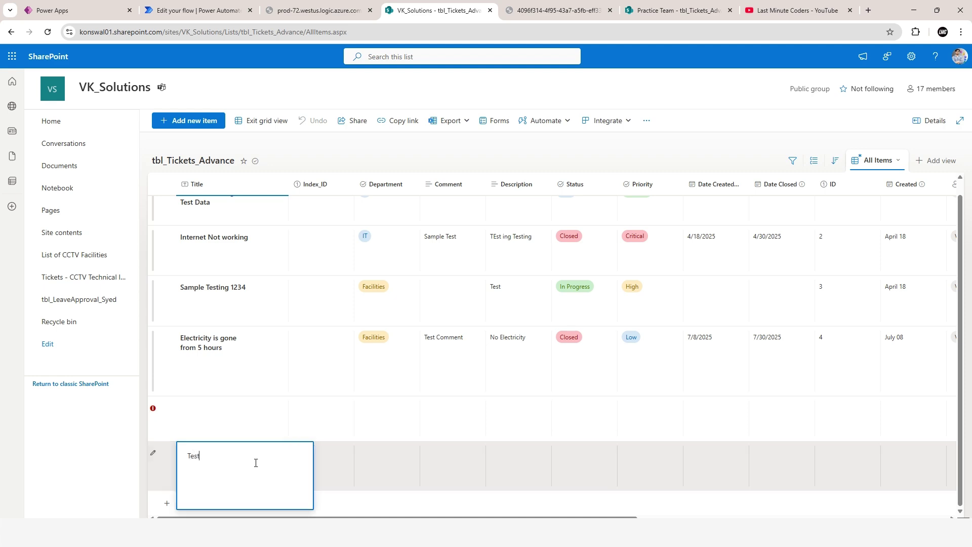
pyautogui.click(315, 425)
pyautogui.click(269, 123)
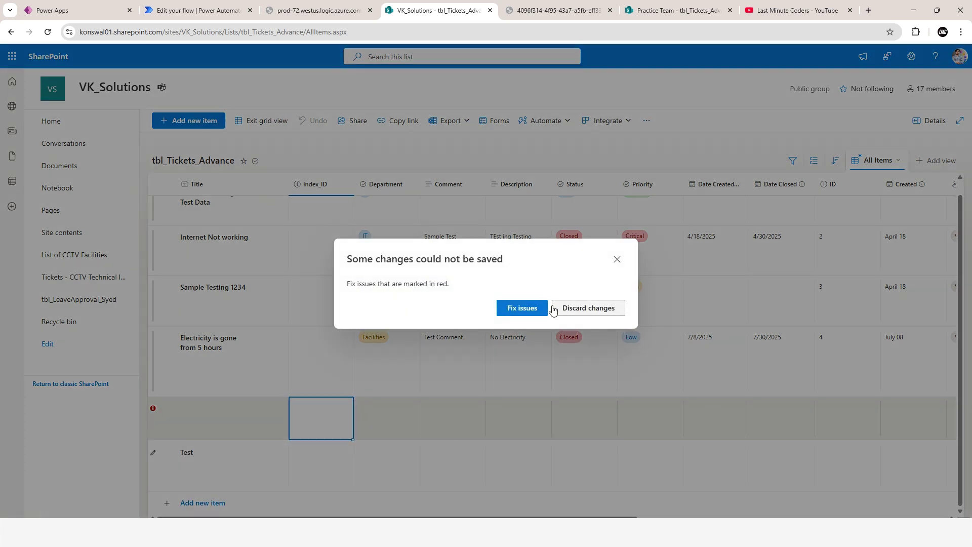
pyautogui.click(585, 309)
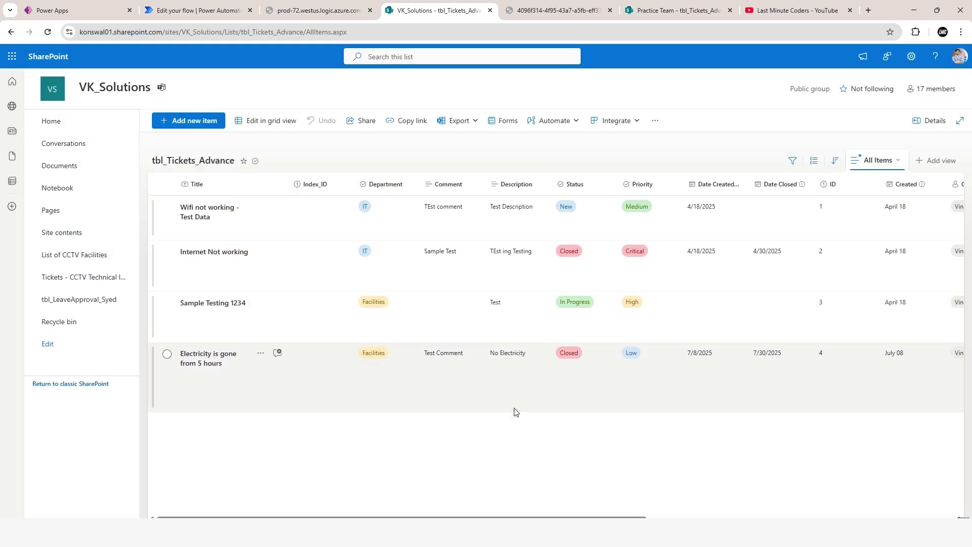
# Reopen the VK_Solutions list in grid view and add a row with Copilot_20250617_184157 as its Issue Image.
pyautogui.moveTo(346, 517); pyautogui.dragTo(656, 517)
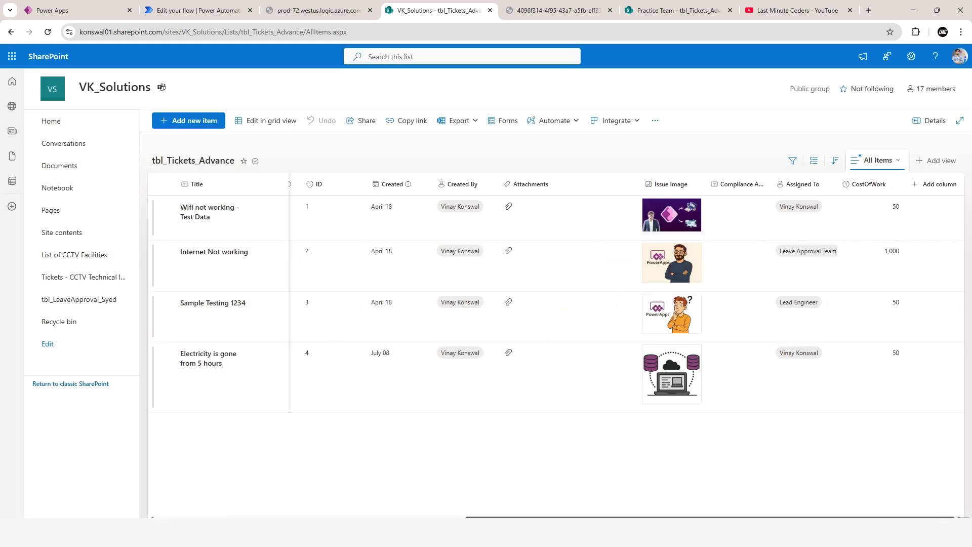
pyautogui.click(259, 121)
pyautogui.hscroll(10, 582, 469)
pyautogui.click(673, 426)
pyautogui.click(673, 425)
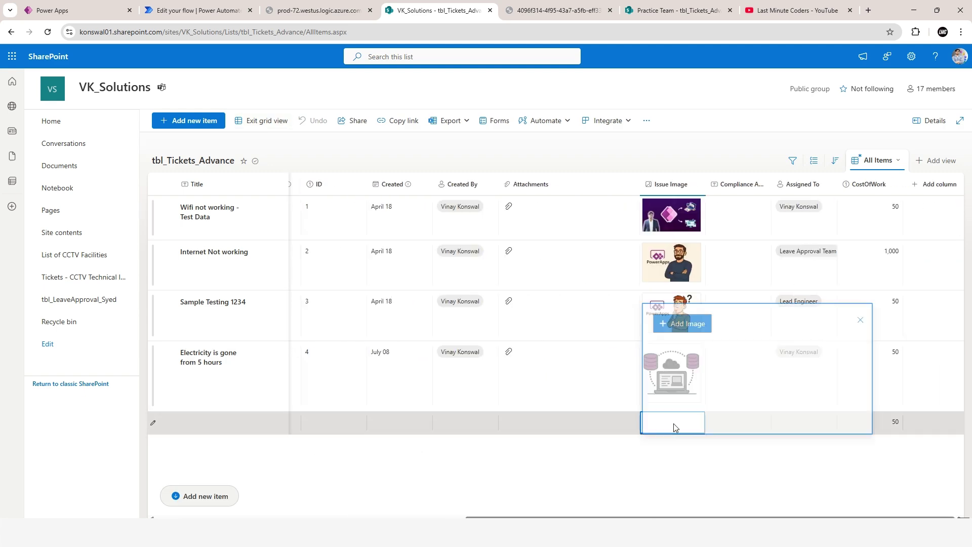
pyautogui.click(692, 329)
pyautogui.doubleClick(607, 395)
pyautogui.click(541, 311)
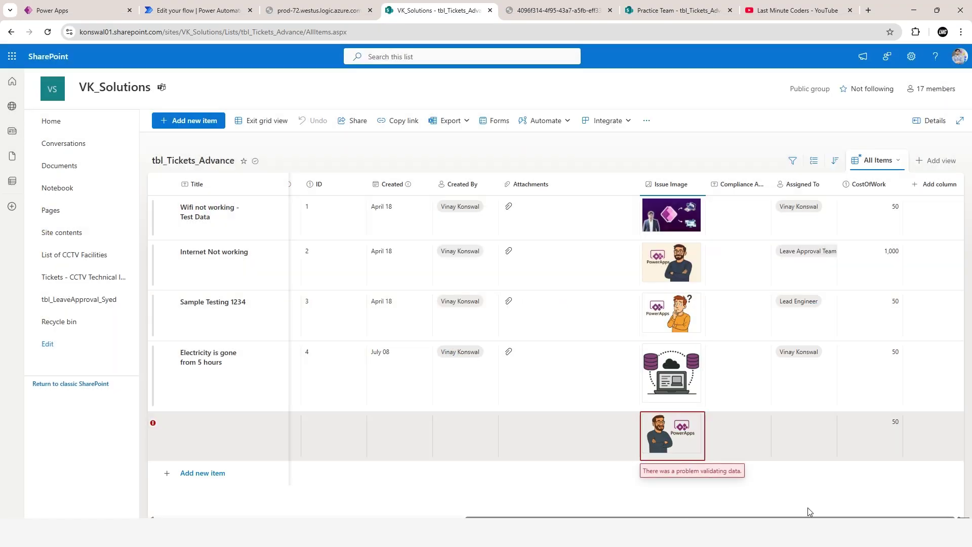
# Set the new row's Title to "Test" and its Department to Management.
pyautogui.moveTo(657, 519); pyautogui.dragTo(348, 519)
pyautogui.click(226, 441)
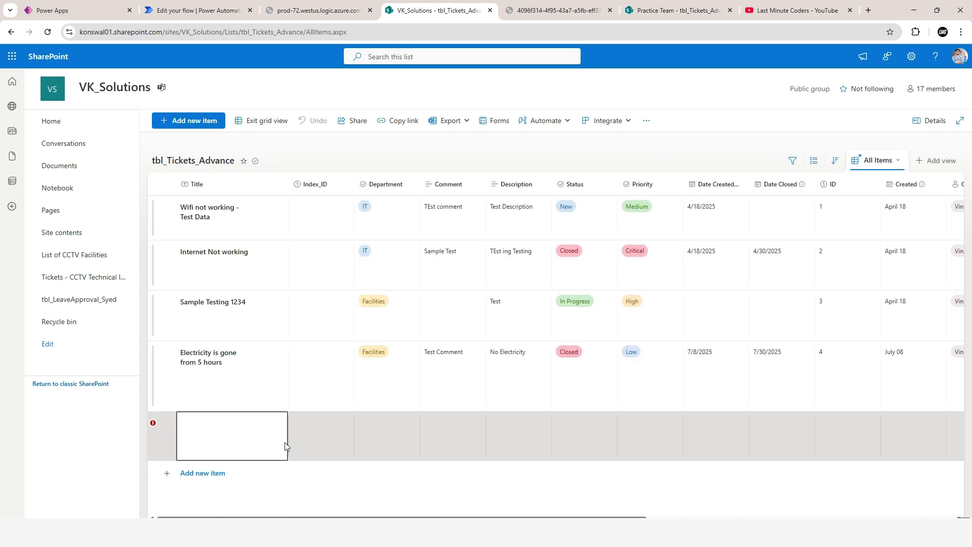
pyautogui.click(226, 440)
pyautogui.write('Test')
pyautogui.click(373, 440)
pyautogui.click(400, 443)
pyautogui.click(390, 392)
pyautogui.click(451, 438)
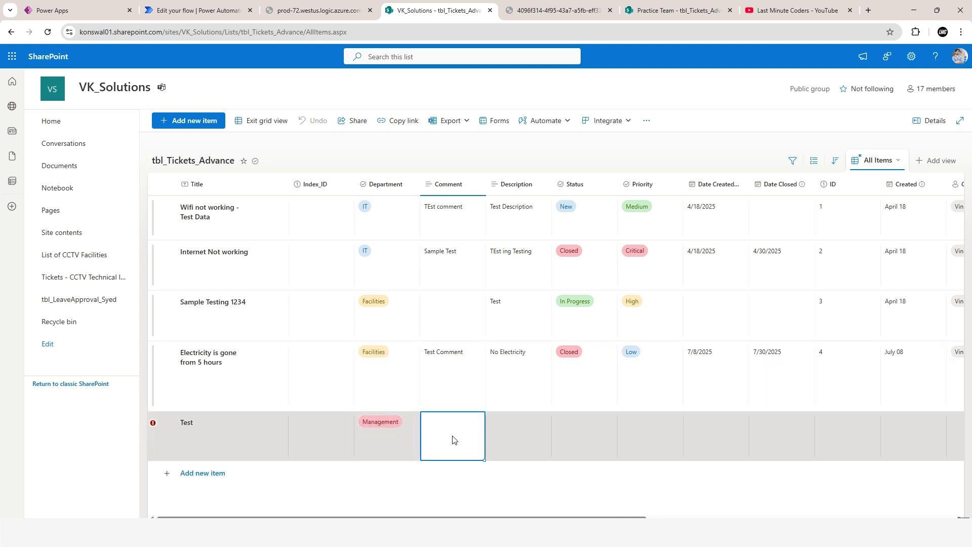
# Fill the Test row with Comment "Tesdt", Status On Hold and Priority Low.
pyautogui.click(452, 437)
pyautogui.click(588, 430)
pyautogui.click(590, 426)
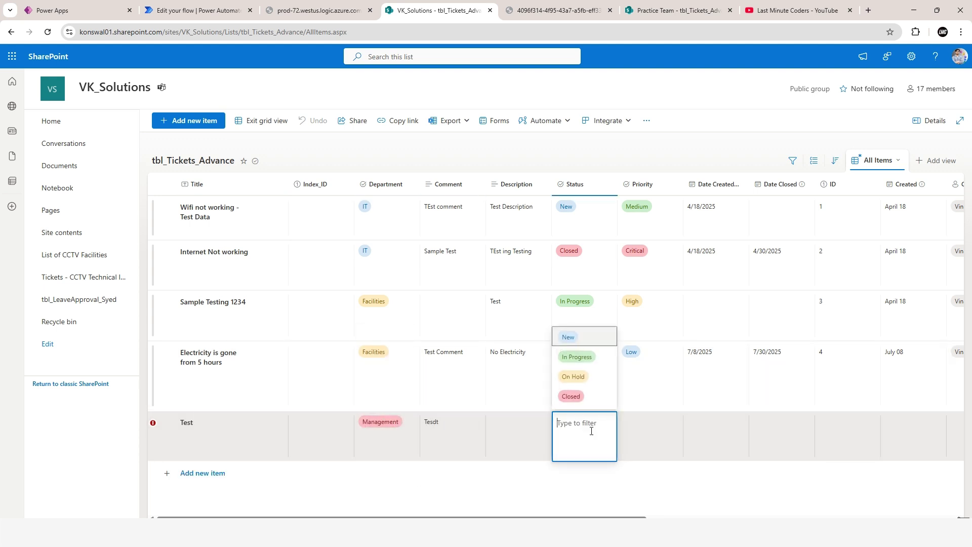
pyautogui.click(572, 377)
pyautogui.click(655, 438)
pyautogui.click(655, 438)
pyautogui.click(643, 337)
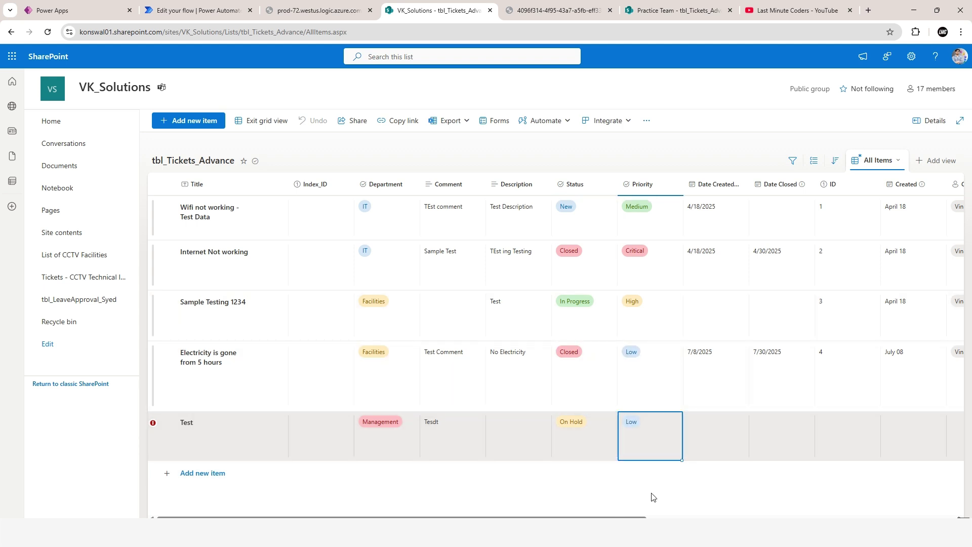
# Set the Test row's Date Created to 7/18/2025 and Date Closed to 7/30/2025.
pyautogui.click(719, 444)
pyautogui.click(715, 433)
pyautogui.click(768, 349)
pyautogui.click(782, 435)
pyautogui.click(782, 436)
pyautogui.click(805, 379)
# View the Test row's Issue Image at full size and return to the VK_Solutions list.
pyautogui.moveTo(614, 517); pyautogui.dragTo(921, 508)
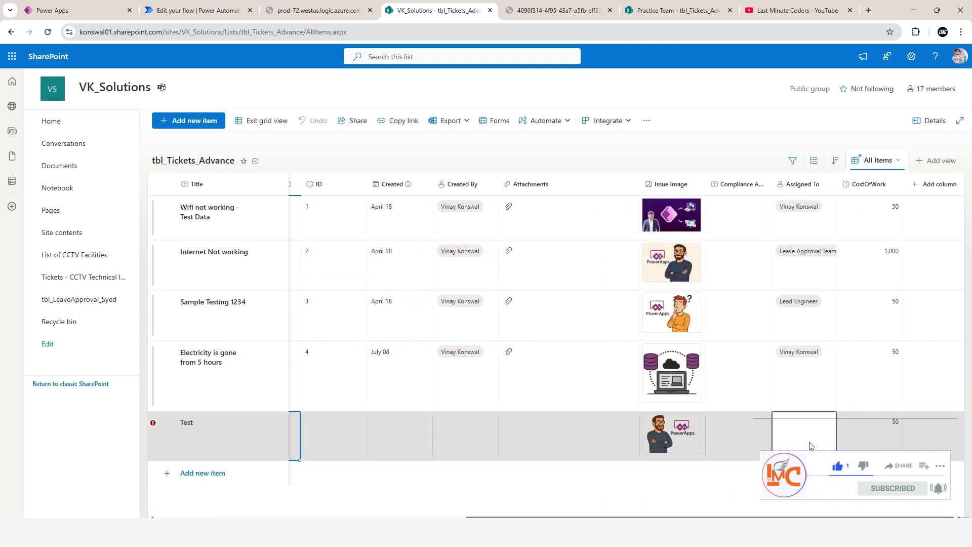
pyautogui.click(678, 434)
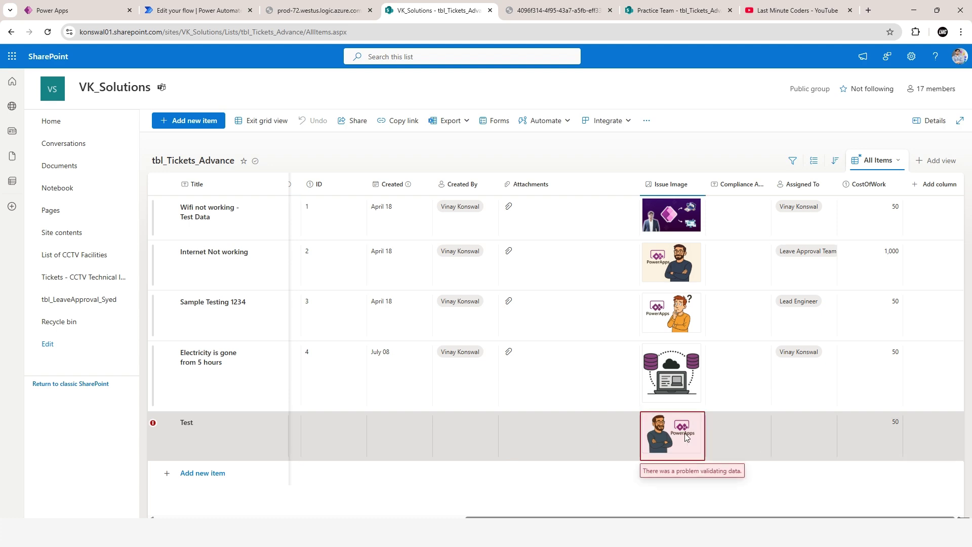
pyautogui.click(684, 436)
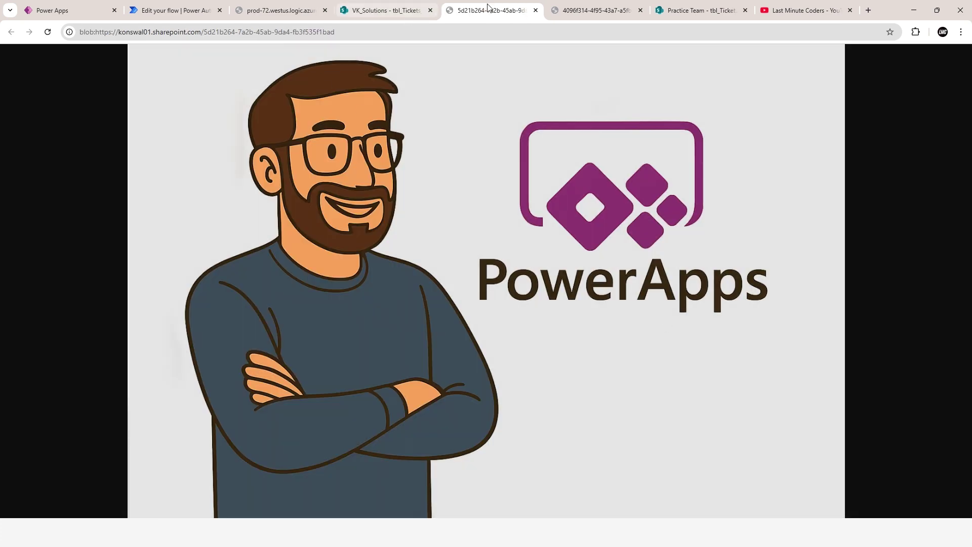
pyautogui.click(415, 10)
pyautogui.click(740, 428)
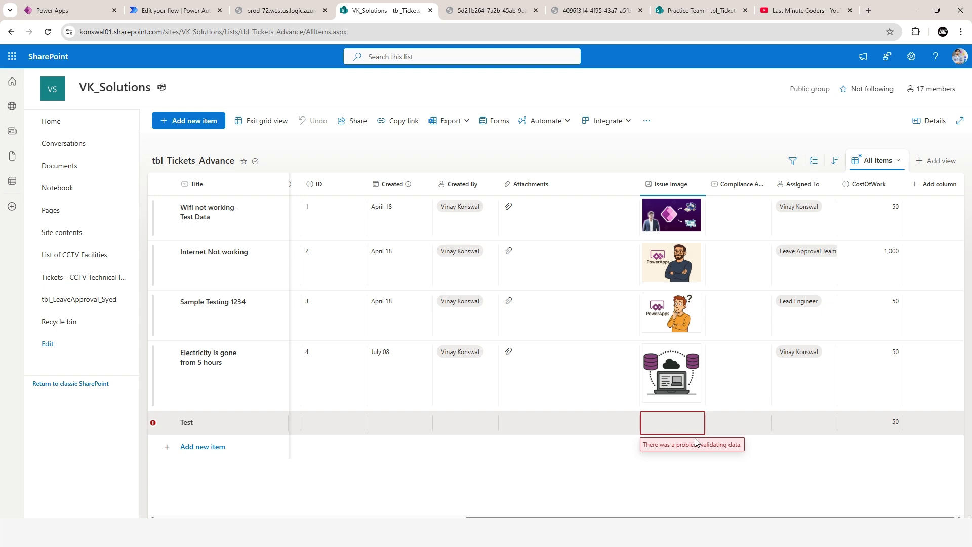
# Leave grid view and discard the unsaved Test row.
pyautogui.moveTo(779, 517); pyautogui.dragTo(243, 506)
pyautogui.click(291, 122)
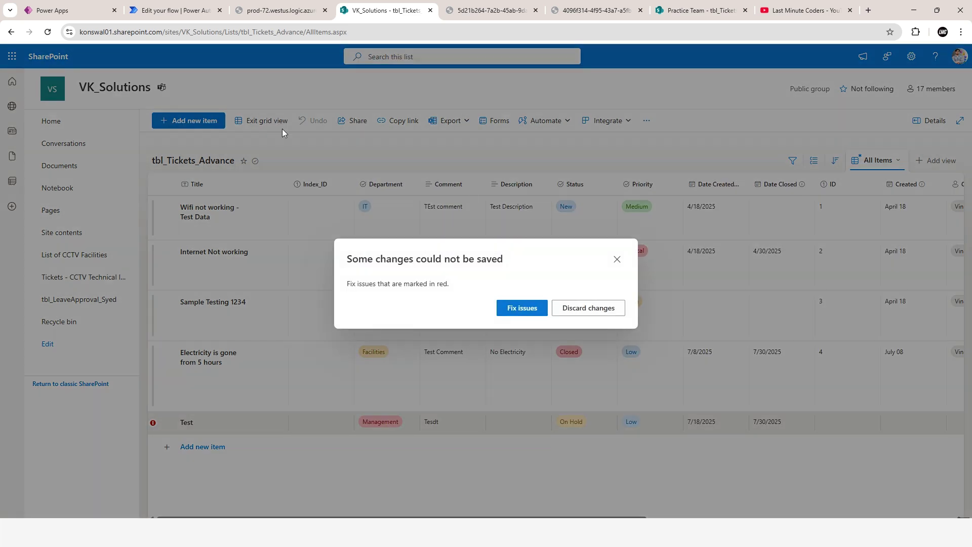
pyautogui.click(531, 309)
pyautogui.click(438, 426)
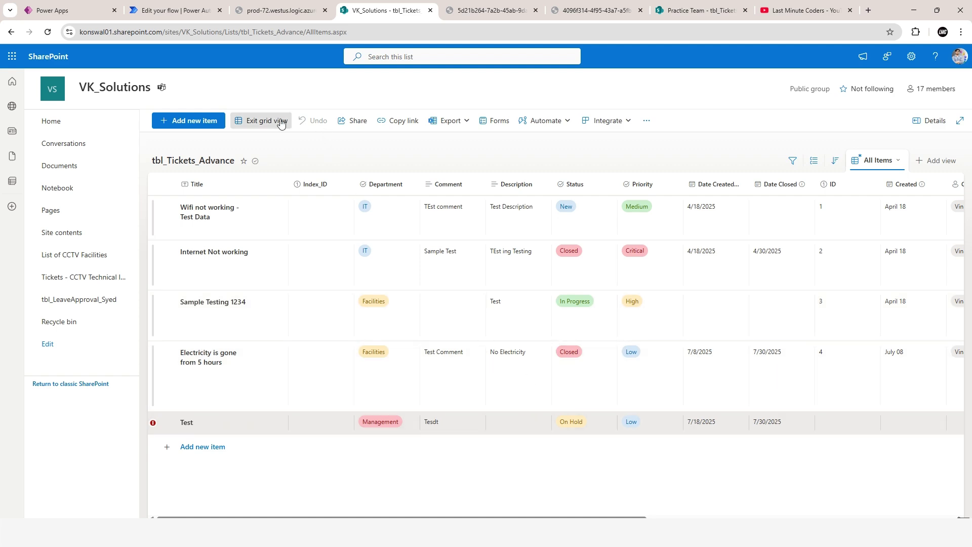
pyautogui.click(267, 120)
pyautogui.click(588, 307)
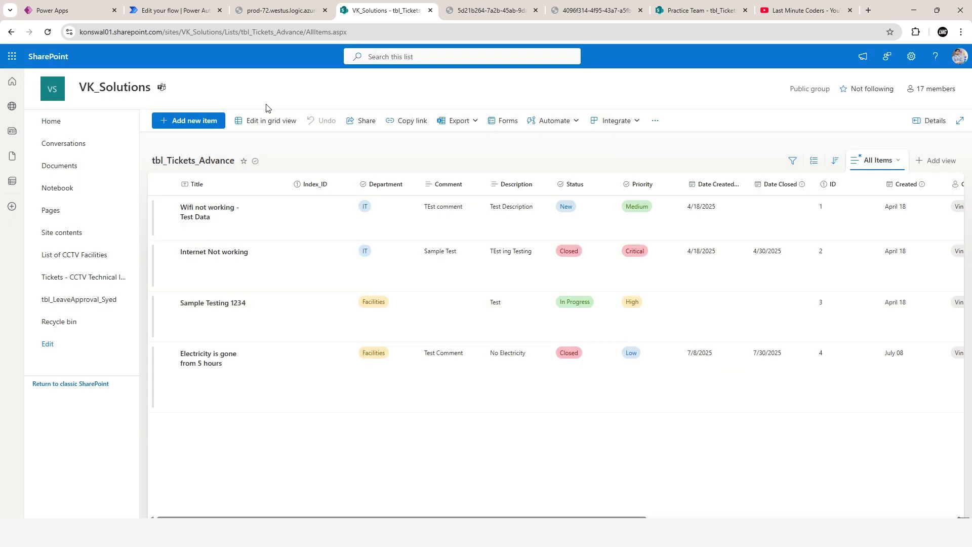
# Start a new item in the list form with Title "Test", Index_ID 123 and Department HR.
pyautogui.click(193, 125)
pyautogui.write('Test')
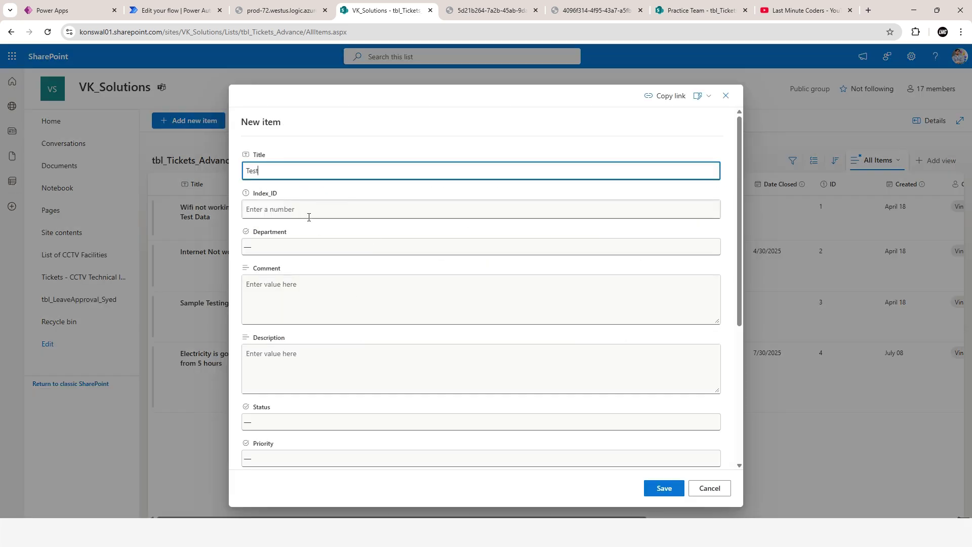
pyautogui.click(287, 210)
pyautogui.write('123')
pyautogui.click(274, 247)
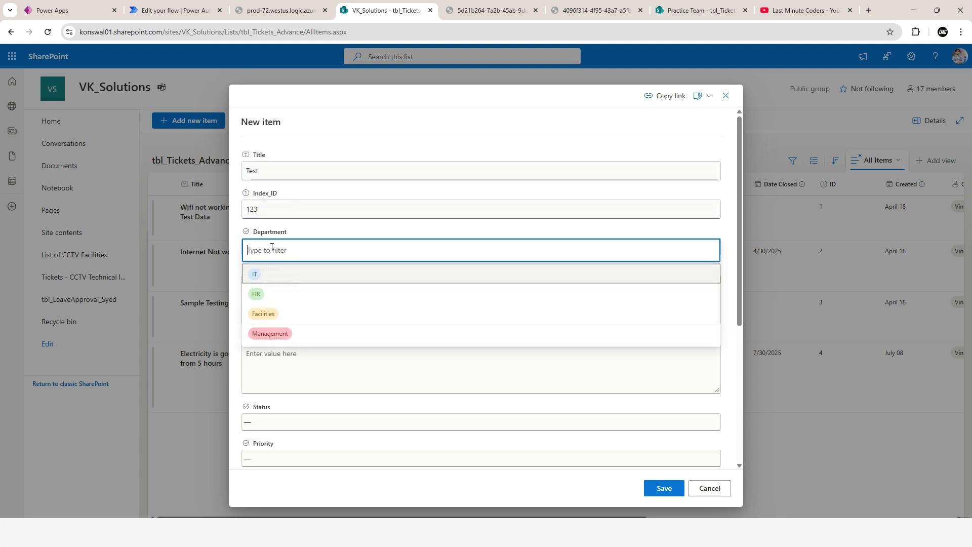
pyautogui.click(284, 294)
# Enter "Test" as both the Comment and the Description of the new item.
pyautogui.click(287, 294)
pyautogui.write('Test')
pyautogui.click(297, 360)
pyautogui.write('Test')
# Set the new item's Status to On Hold and its Priority to Medium.
pyautogui.click(291, 422)
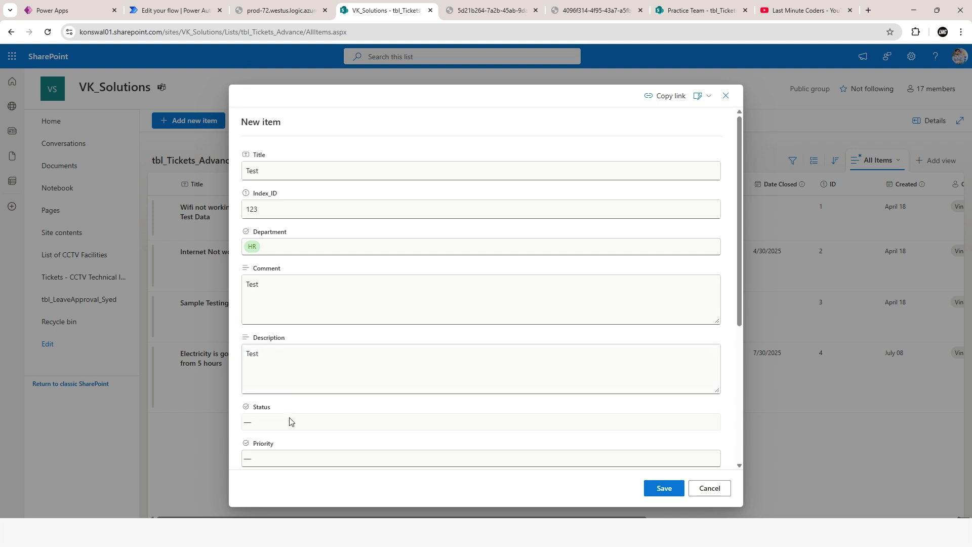
pyautogui.click(265, 377)
pyautogui.scroll(-3, 283, 318)
pyautogui.click(281, 307)
pyautogui.click(265, 349)
# Set the new item's Date Created to 7/17/2025 and Date Closed to 7/31/2025.
pyautogui.click(299, 344)
pyautogui.click(311, 425)
pyautogui.click(299, 382)
pyautogui.click(311, 340)
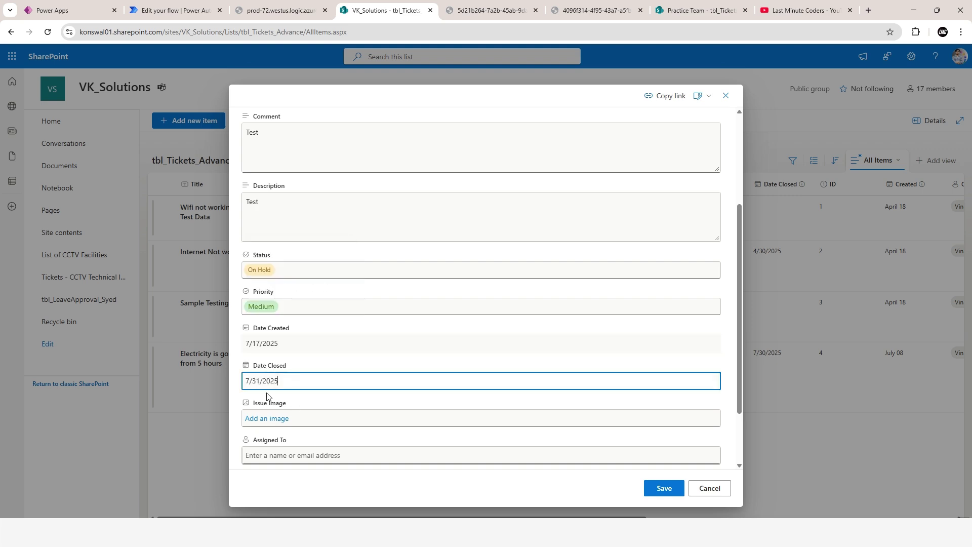
# Upload udemy_Tumbnail as the new item's Issue Image and save the item.
pyautogui.click(284, 419)
pyautogui.click(162, 205)
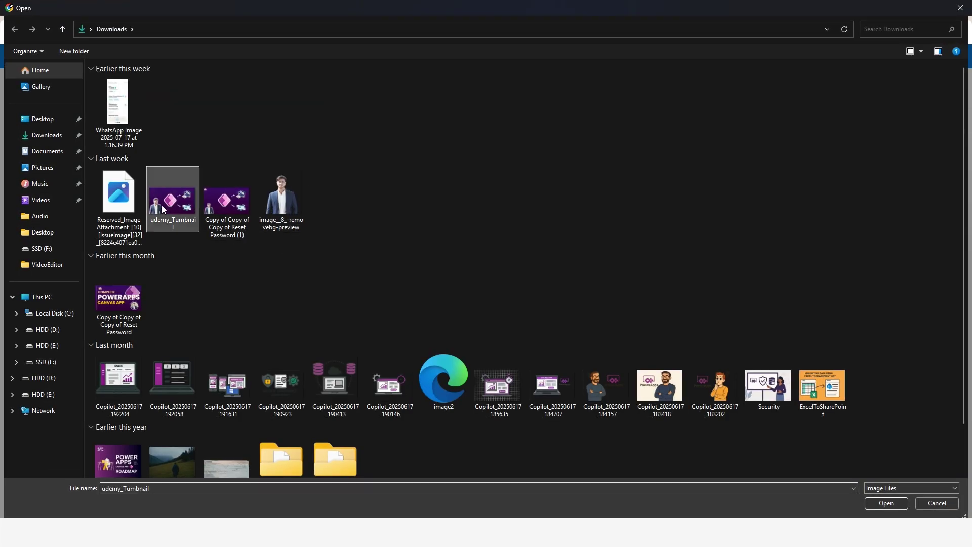
pyautogui.doubleClick(162, 205)
pyautogui.scroll(-2, 462, 416)
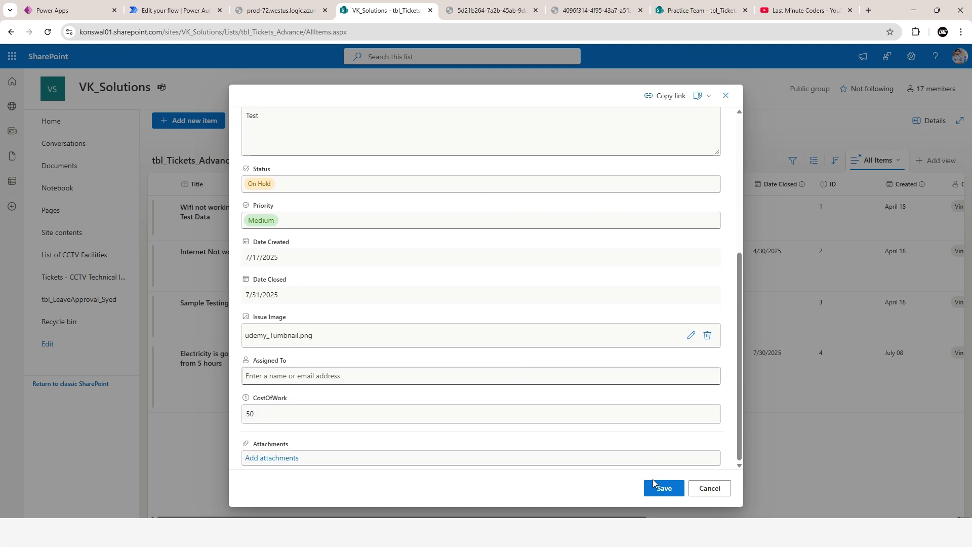
pyautogui.click(658, 488)
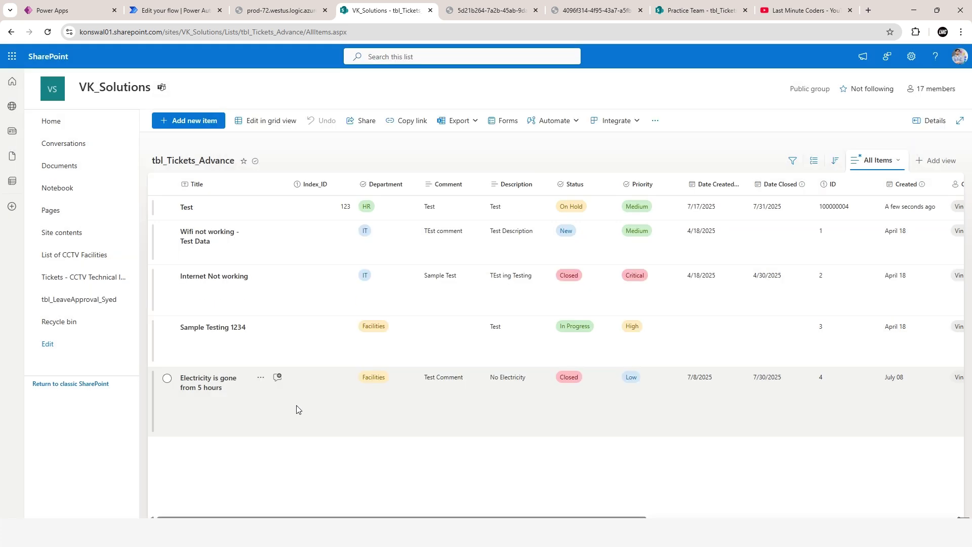
# Examine the saved Test item's Issue Image and Attachments in the list and in its detail form.
pyautogui.click(167, 208)
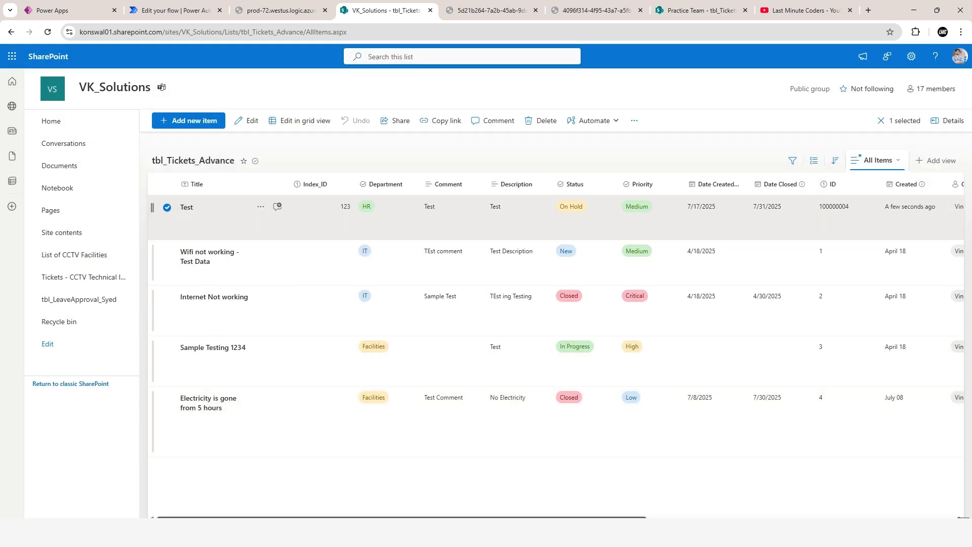
pyautogui.hscroll(10, 674, 215)
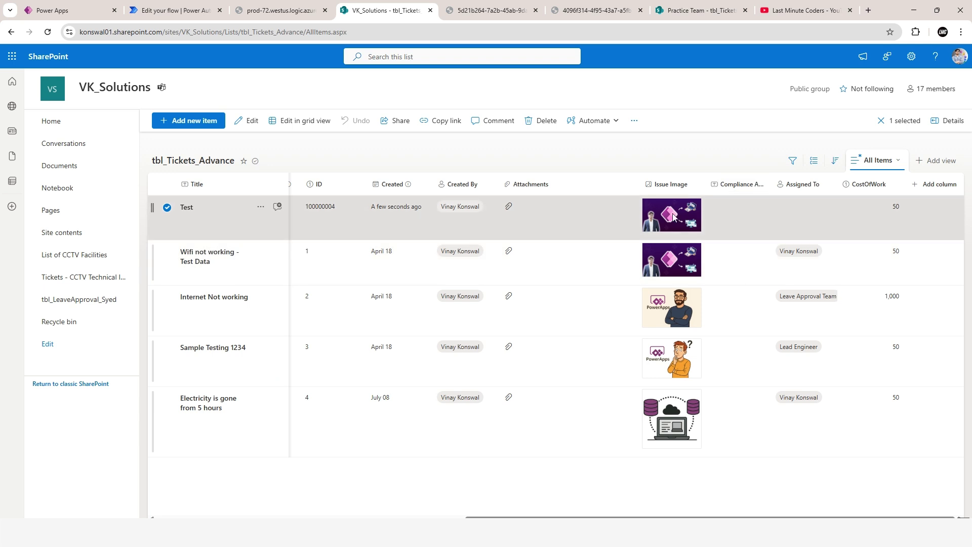
pyautogui.click(510, 213)
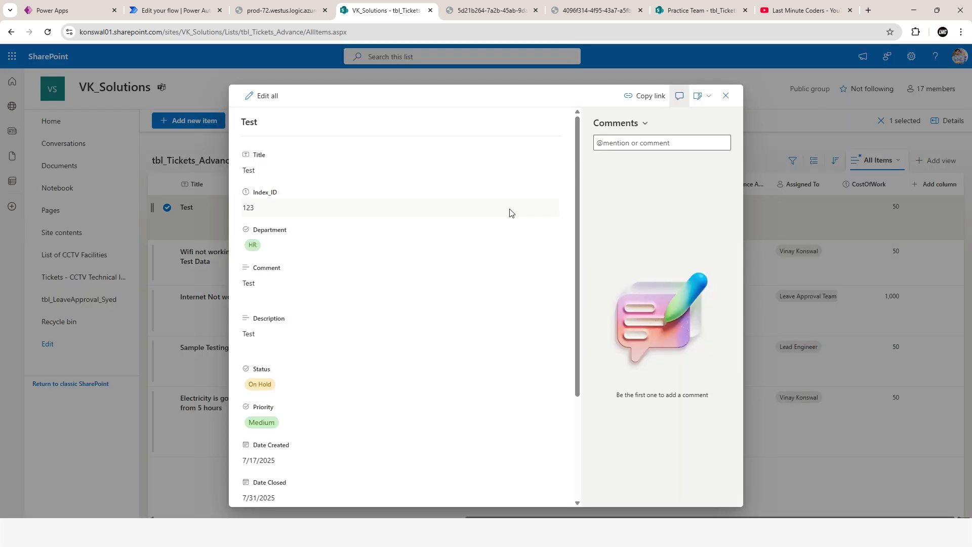
pyautogui.scroll(-3, 487, 326)
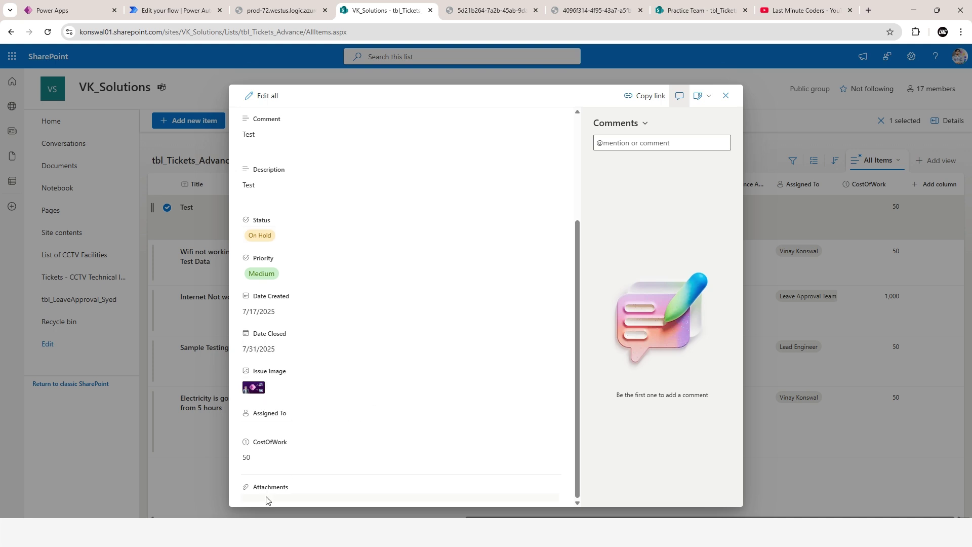
pyautogui.scroll(-1, 398, 382)
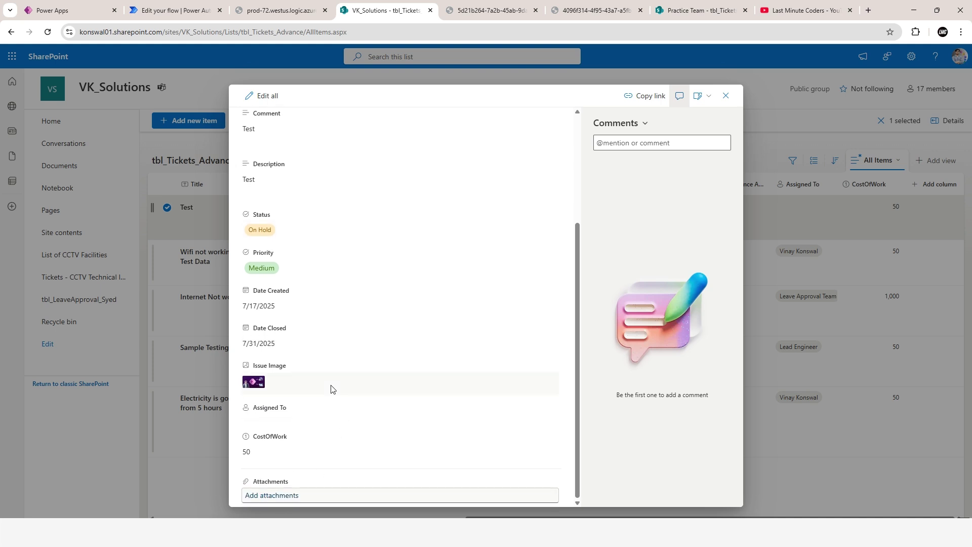
pyautogui.click(726, 96)
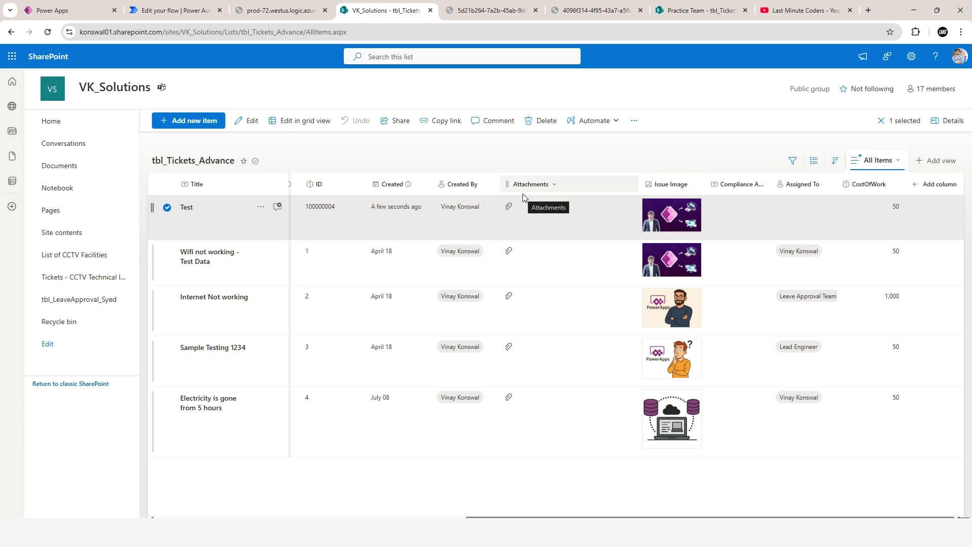
# Switch to the Power Automate flow and search the operations for "get attachment".
pyautogui.click(172, 11)
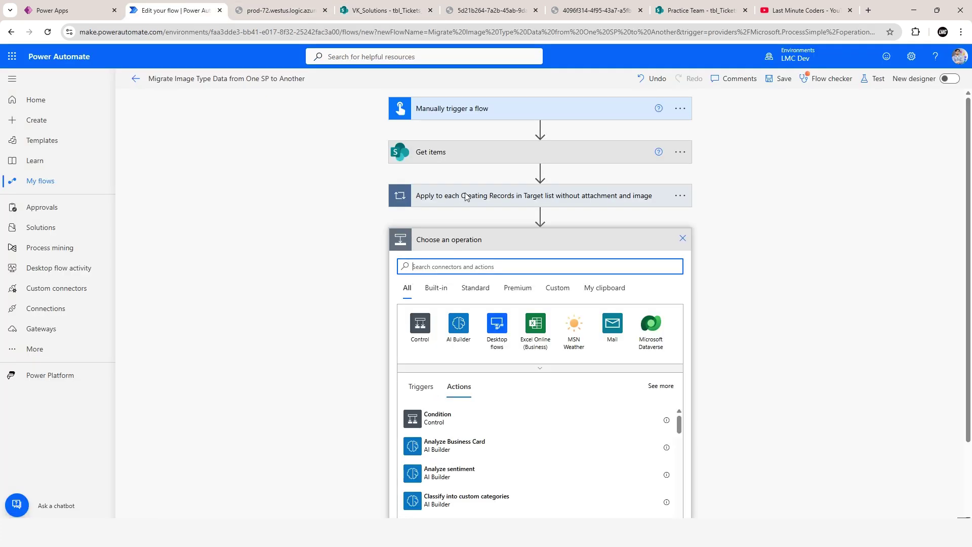
pyautogui.click(384, 10)
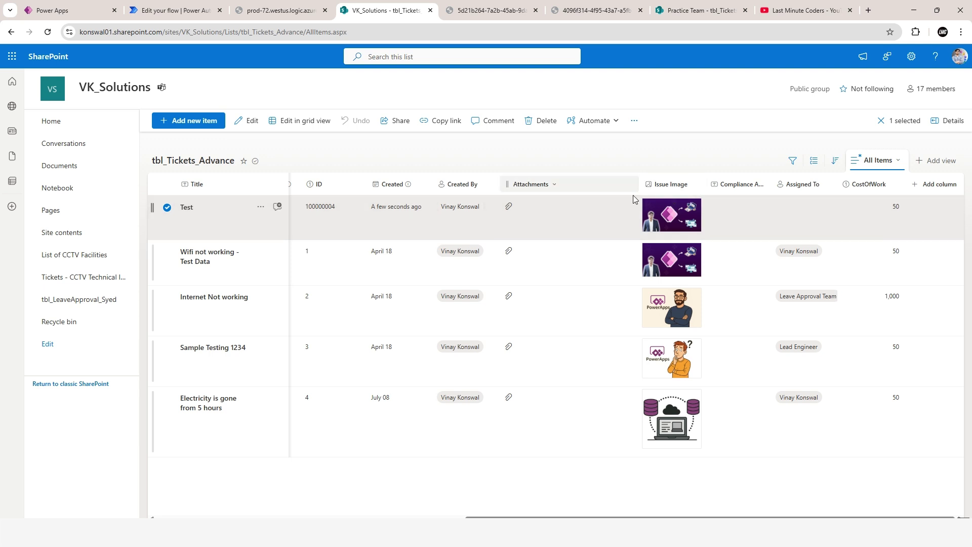
pyautogui.click(172, 11)
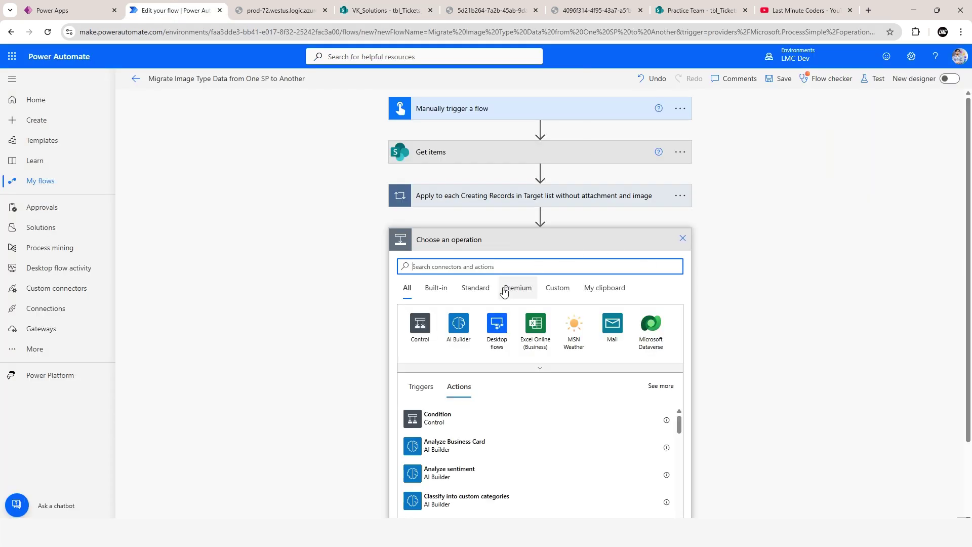
pyautogui.write('get ')
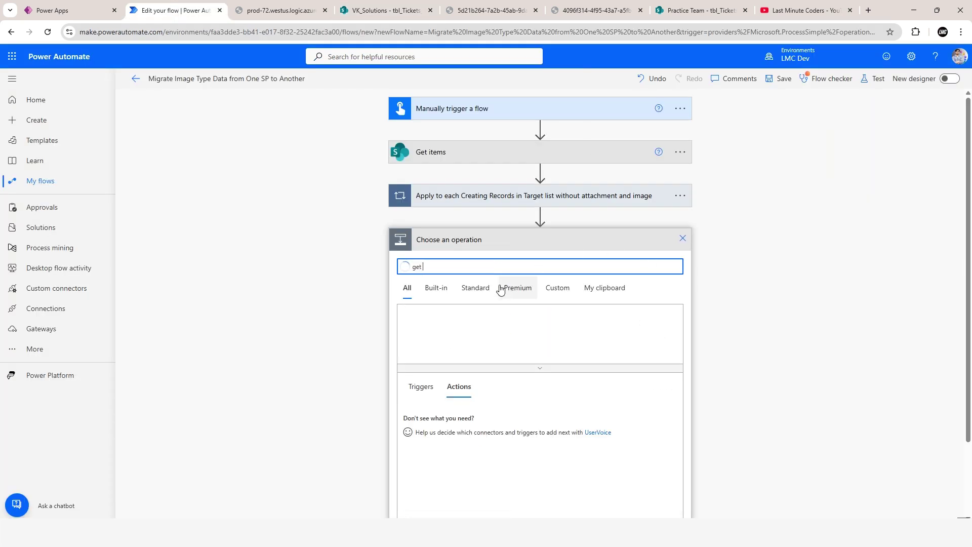
pyautogui.write('attachment')
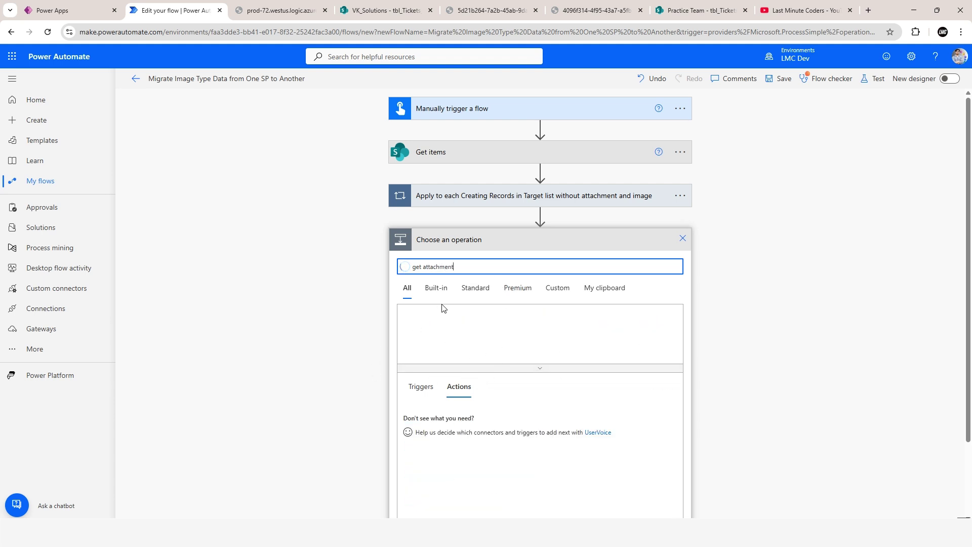
# Close the two image preview tabs and return to the operation search in the Power Automate flow.
pyautogui.click(365, 10)
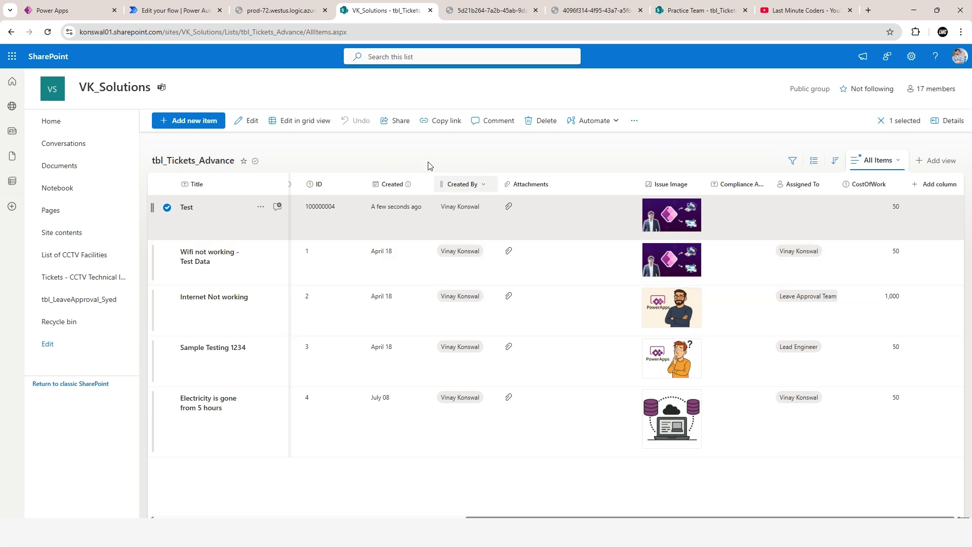
pyautogui.click(535, 11)
pyautogui.click(536, 10)
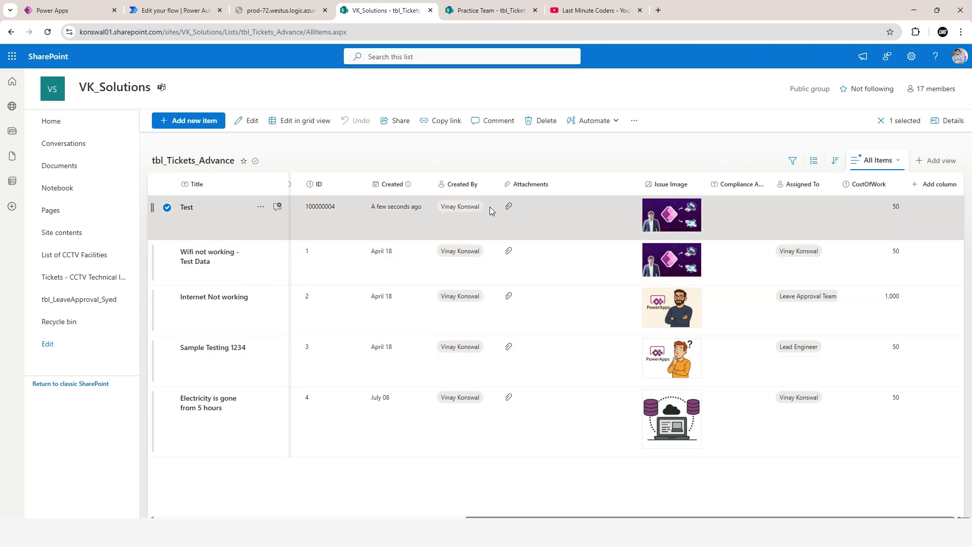
pyautogui.click(192, 10)
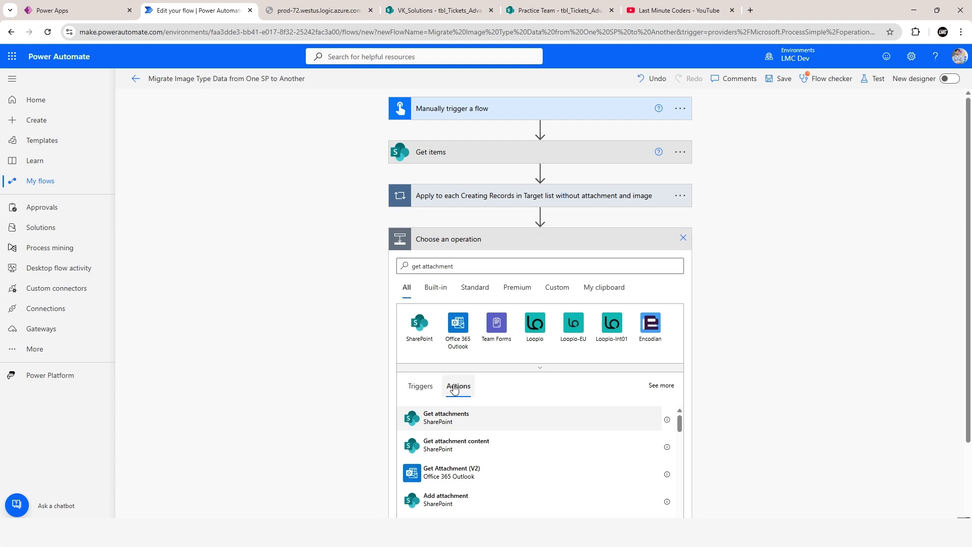
# Add a SharePoint Get attachments action for the tbl_Tickets_Advance list on the VK_Solutions site, using the Get items ID as its Id.
pyautogui.click(456, 424)
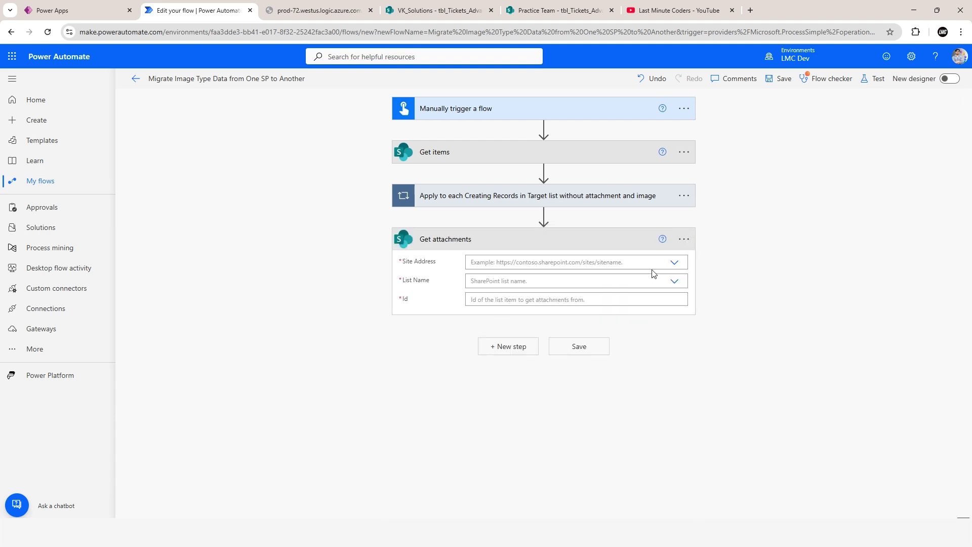
pyautogui.click(674, 262)
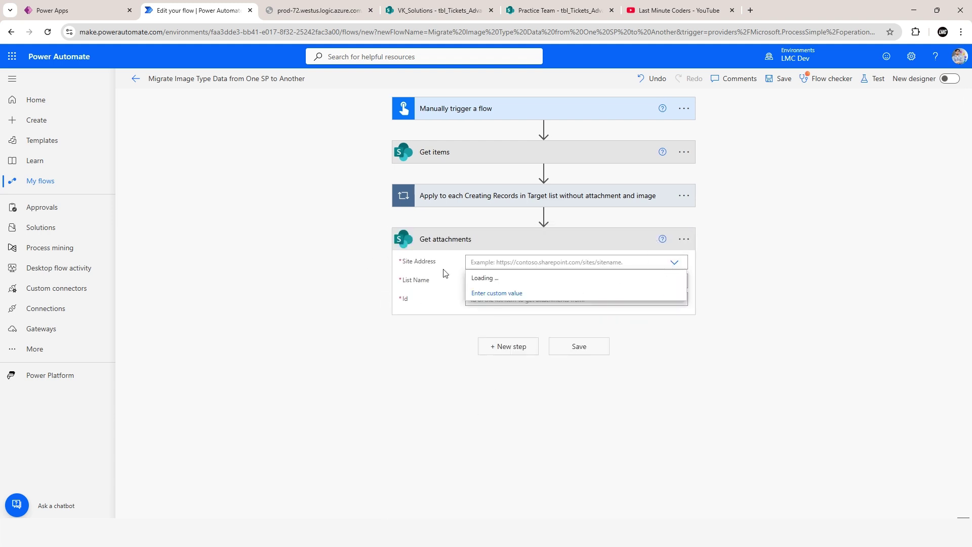
pyautogui.scroll(-2, 501, 390)
pyautogui.click(502, 395)
pyautogui.click(675, 281)
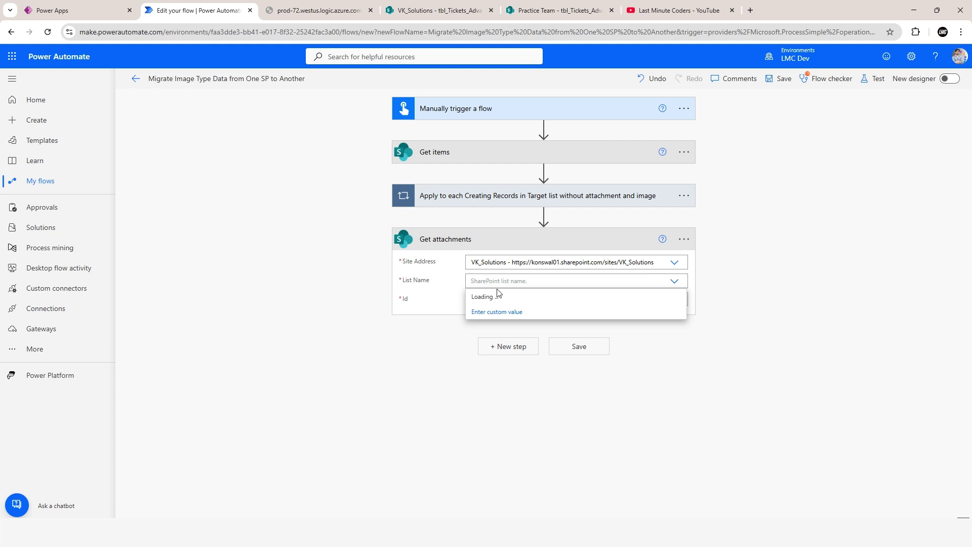
pyautogui.scroll(-10, 514, 423)
pyautogui.scroll(-3, 514, 427)
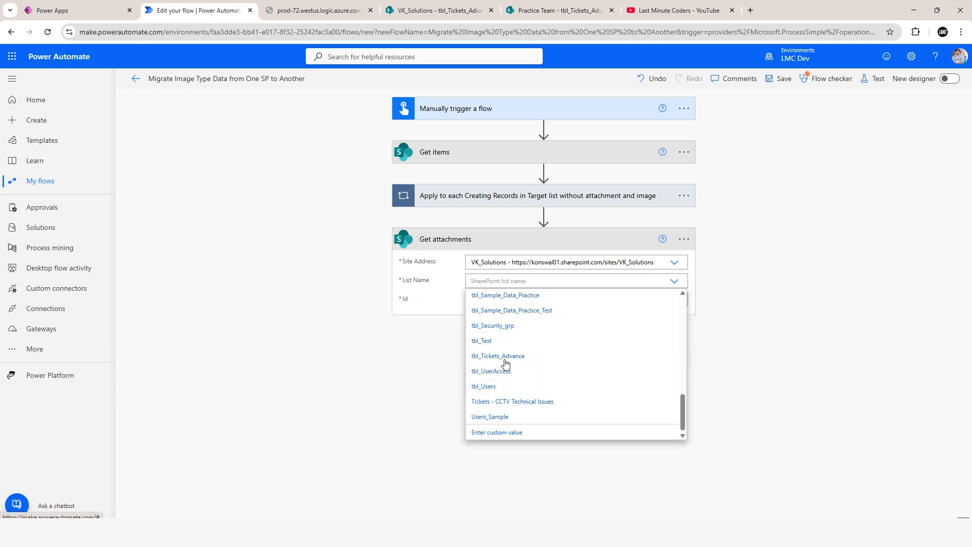
pyautogui.click(504, 357)
pyautogui.click(497, 301)
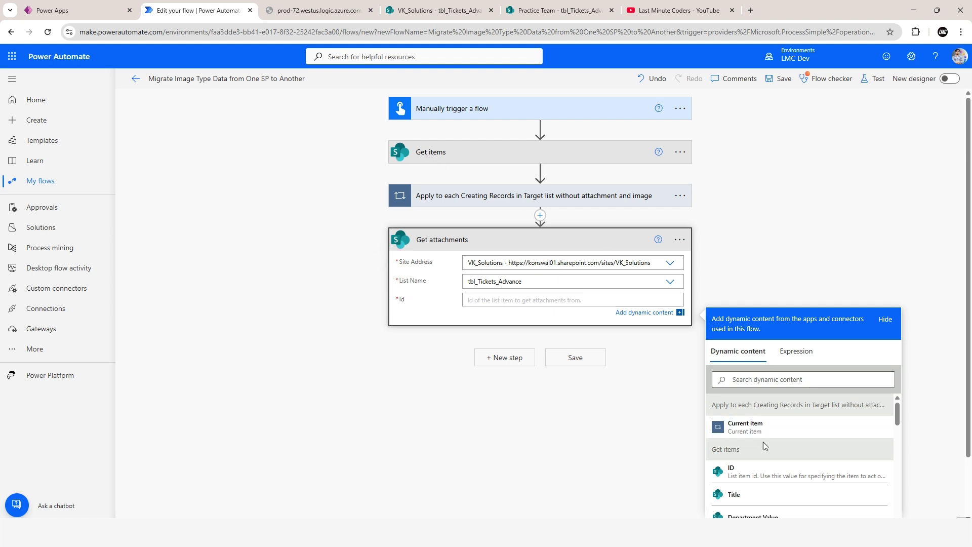
pyautogui.click(738, 475)
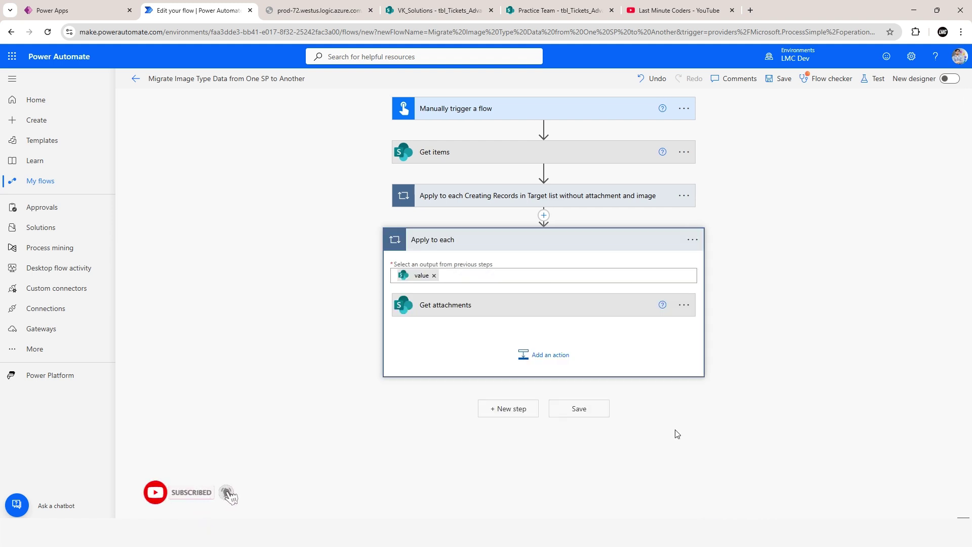
# In the tbl_Tickets_Advance SharePoint list, attach the business course, udemy_Tumbnail and image__8_-removebg-preview files to the Test item.
pyautogui.click(435, 10)
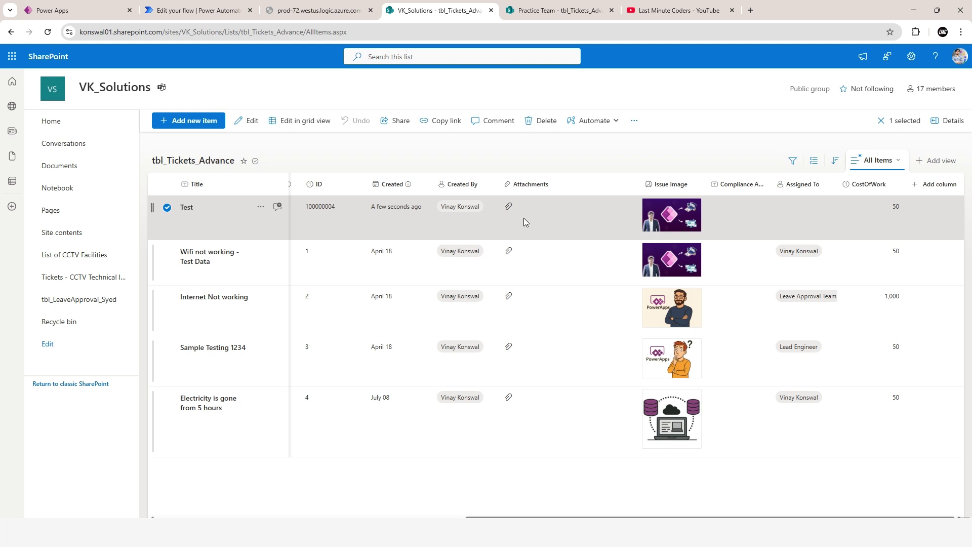
pyautogui.click(521, 220)
pyautogui.scroll(-3, 377, 349)
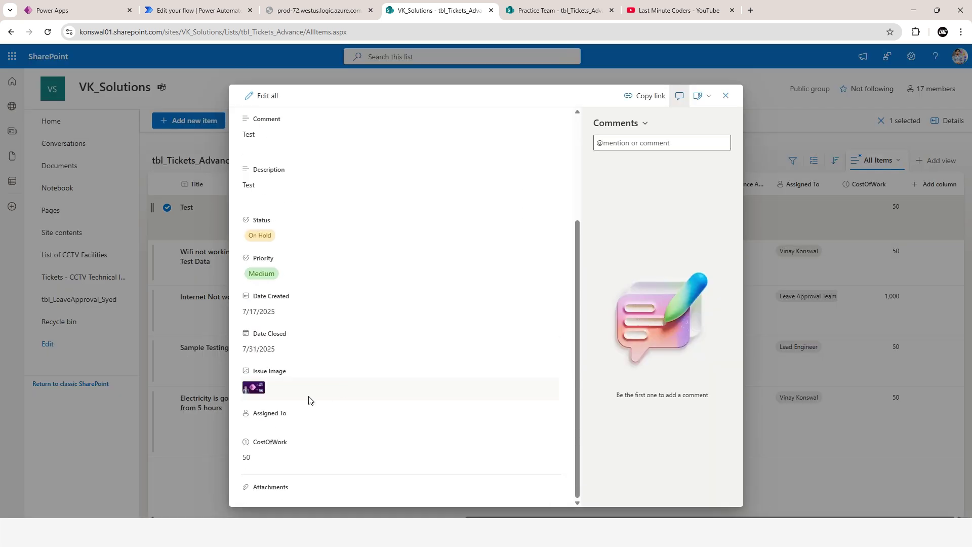
pyautogui.click(286, 501)
pyautogui.click(336, 284)
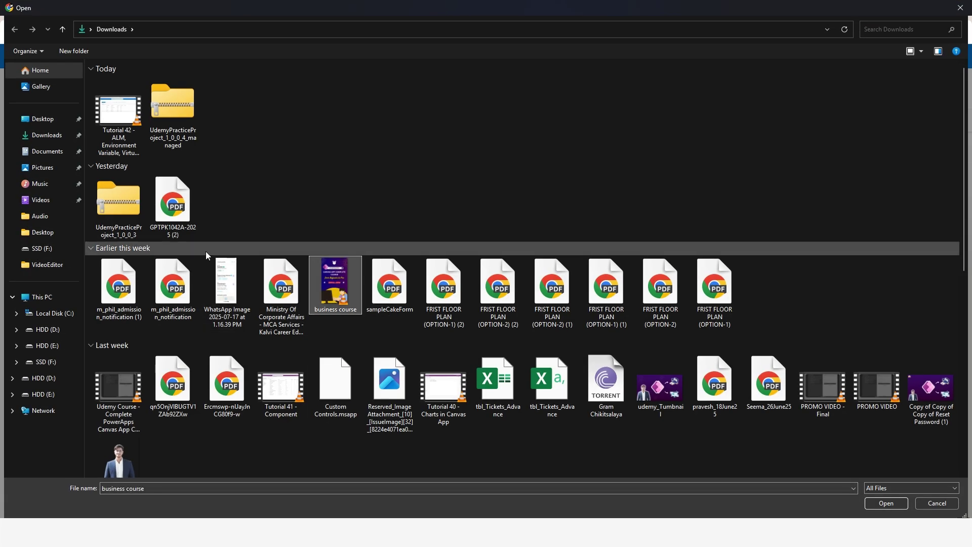
pyautogui.keyDown('ctrl'); pyautogui.click(661, 387); pyautogui.keyUp('ctrl')
pyautogui.scroll(-5, 552, 385)
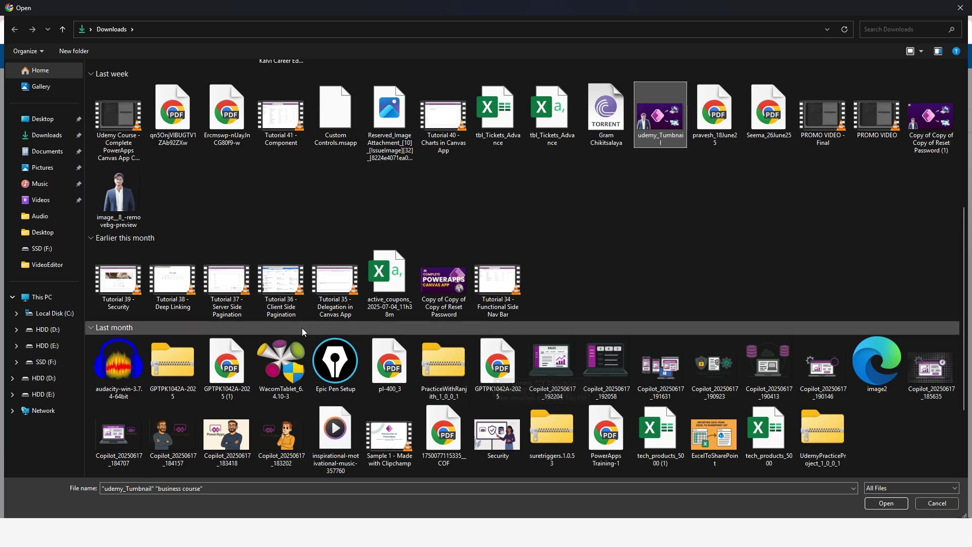
pyautogui.keyDown('ctrl'); pyautogui.click(128, 196); pyautogui.keyUp('ctrl')
pyautogui.click(886, 503)
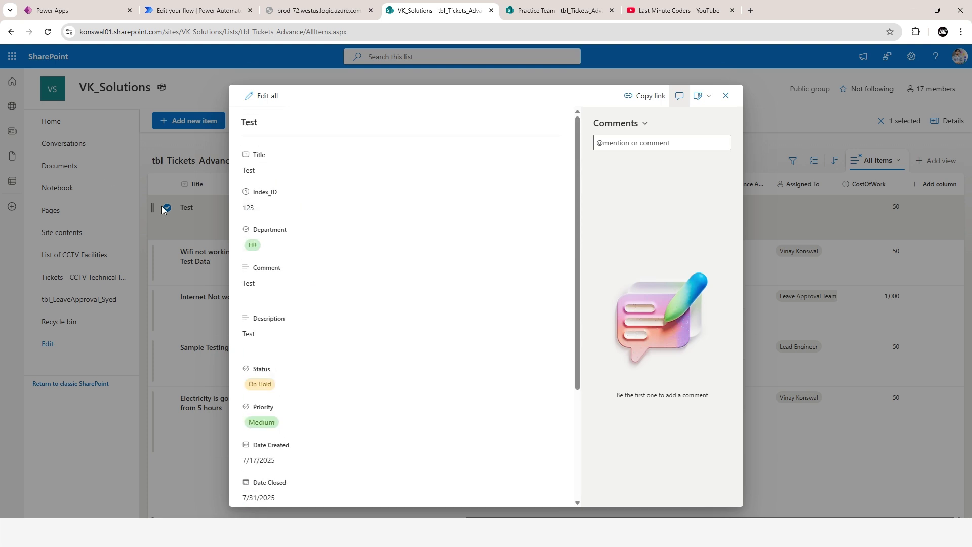
pyautogui.scroll(-3, 360, 443)
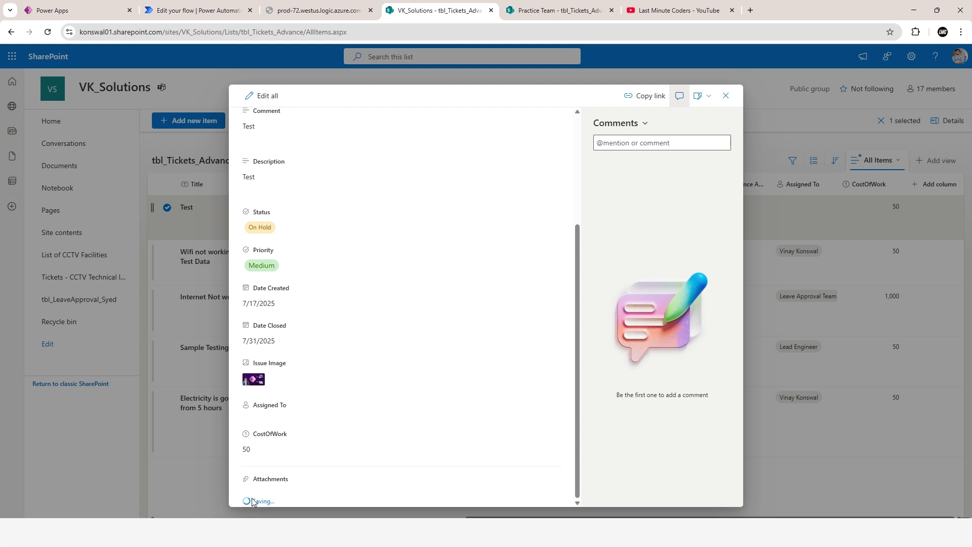
# Back in the Power Automate flow, add a SharePoint Get attachment content action after Get attachments inside the Apply to each loop.
pyautogui.click(199, 13)
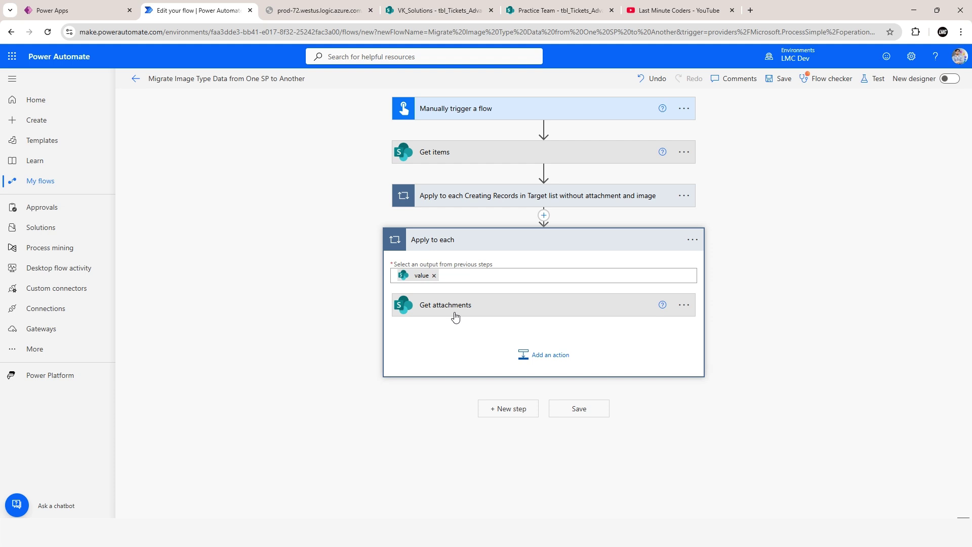
pyautogui.click(529, 355)
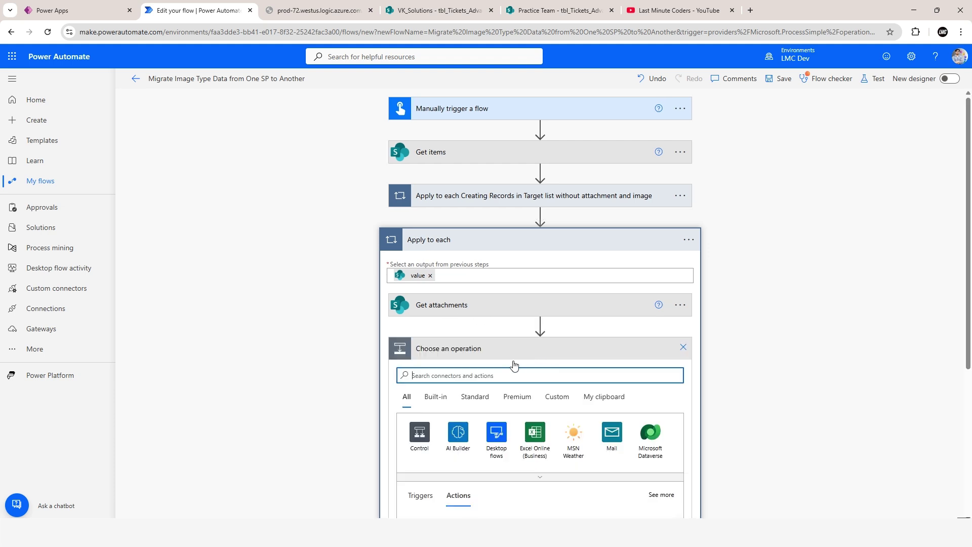
pyautogui.write('get attachment co')
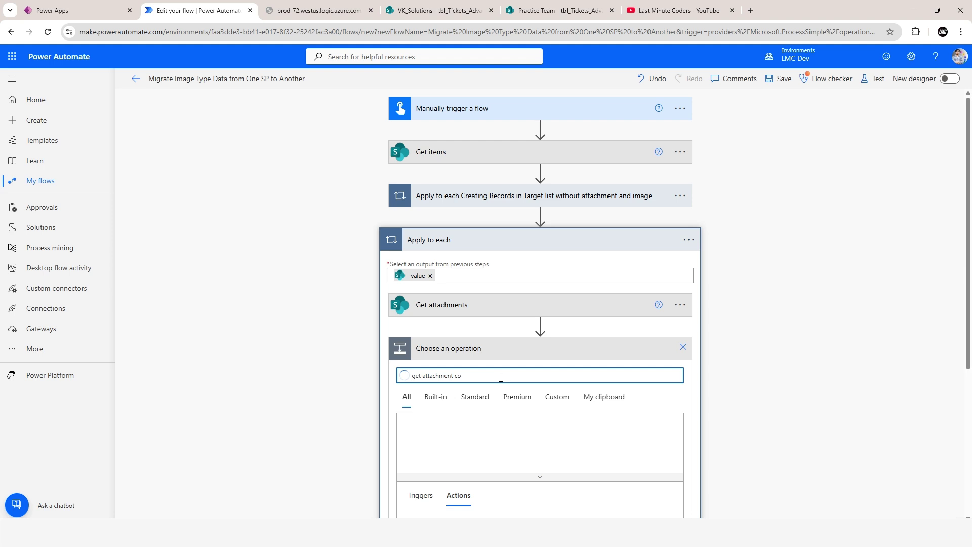
pyautogui.scroll(-4, 501, 377)
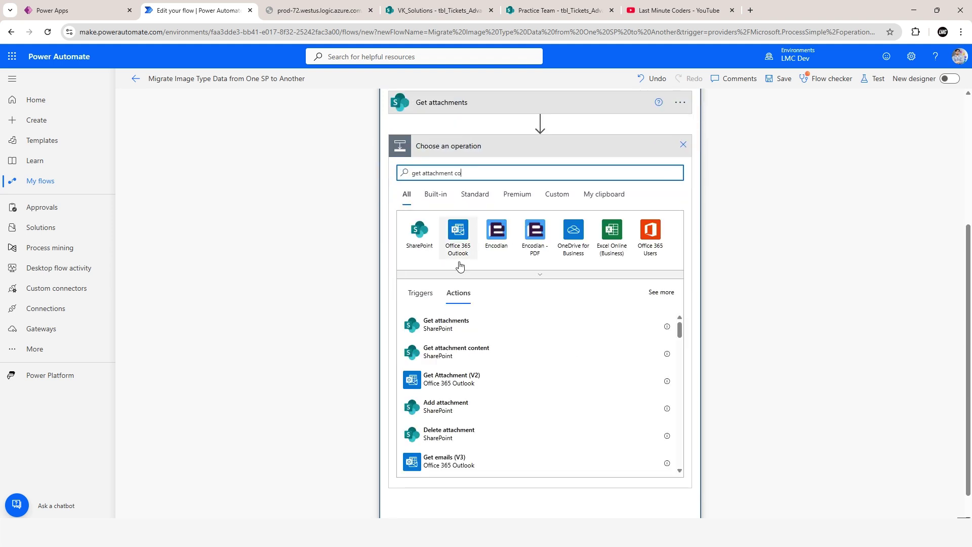
pyautogui.click(470, 359)
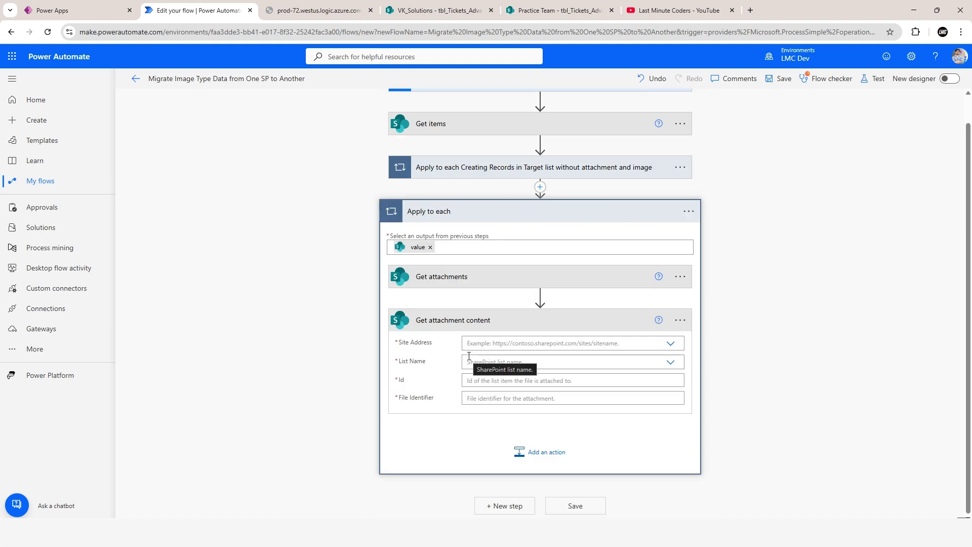
# Set Get attachment content to the VK_Solutions site and the tbl_Tickets_Advance list.
pyautogui.click(671, 345)
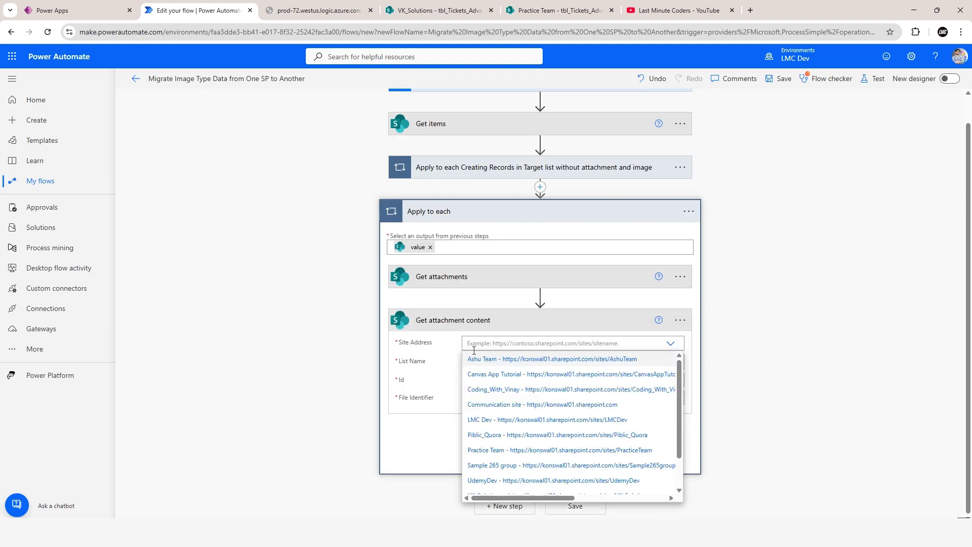
pyautogui.scroll(-2, 517, 456)
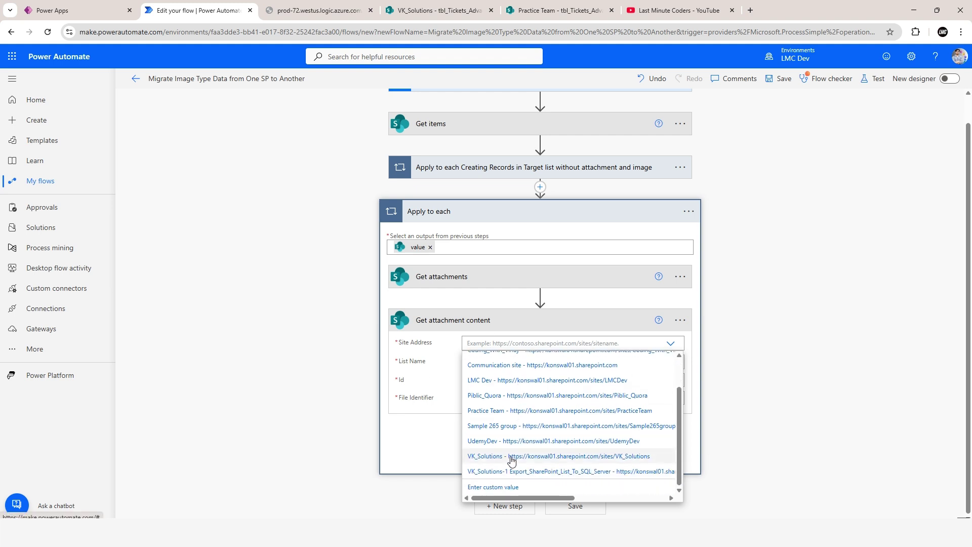
pyautogui.click(517, 455)
pyautogui.click(671, 363)
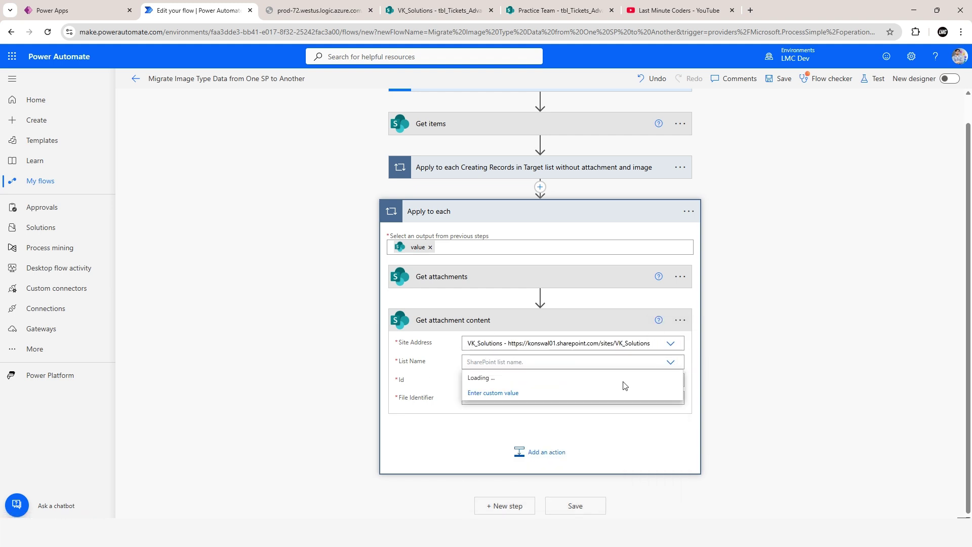
pyautogui.scroll(-6, 515, 432)
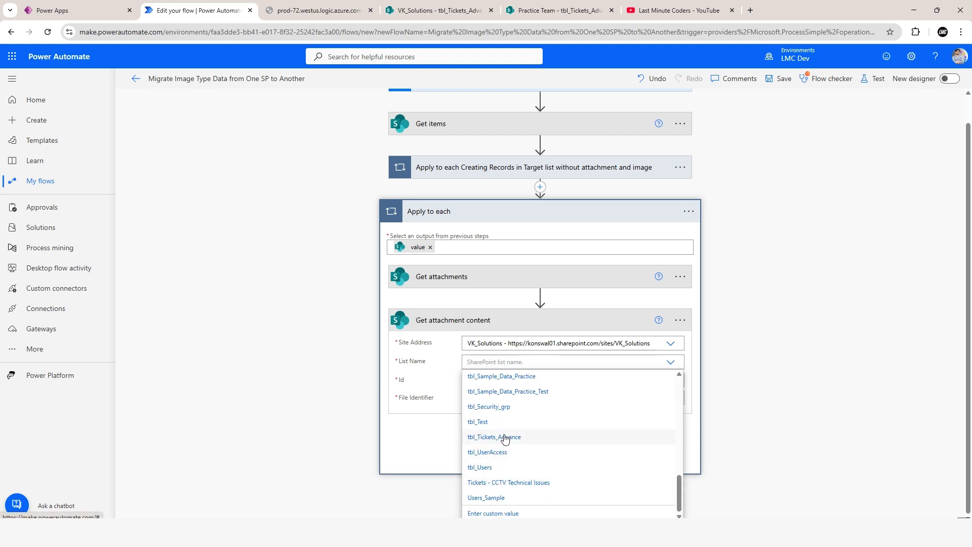
pyautogui.click(499, 437)
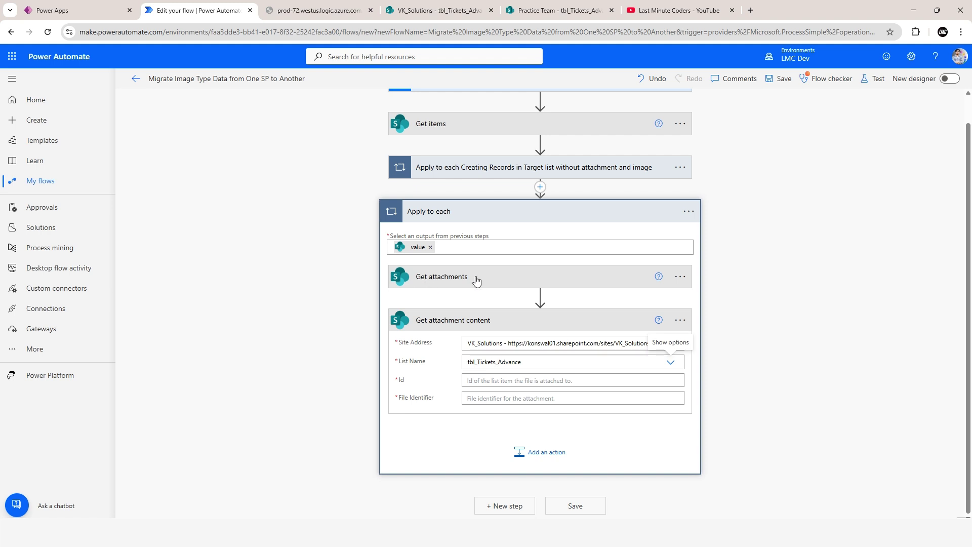
# Fill the Id of Get attachment content with the Get items ID and its File Identifier with the Get attachments Id.
pyautogui.click(498, 381)
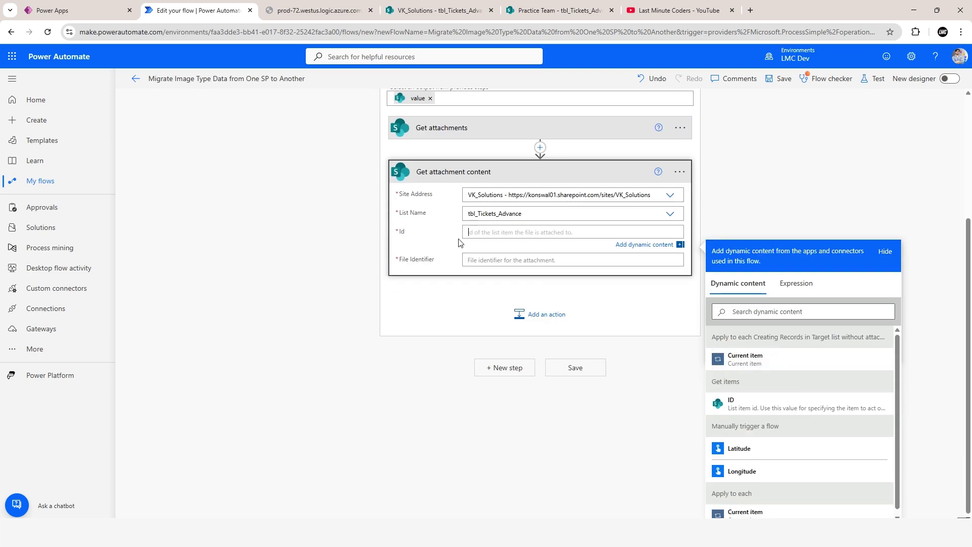
pyautogui.click(736, 405)
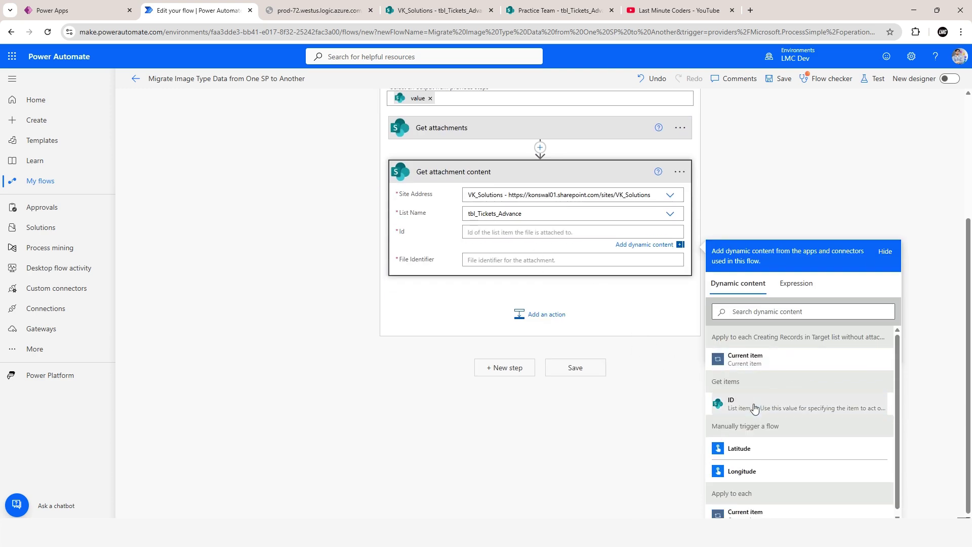
pyautogui.click(499, 262)
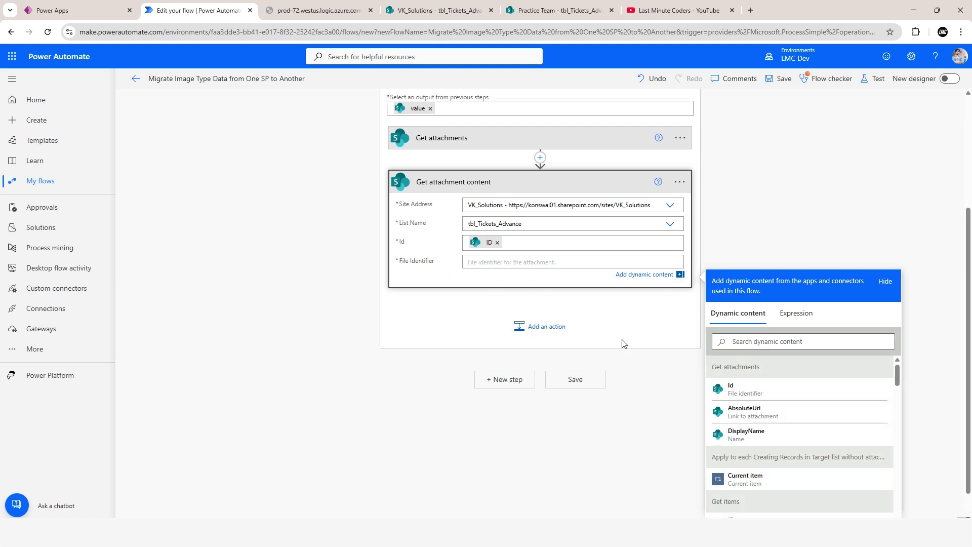
pyautogui.click(729, 388)
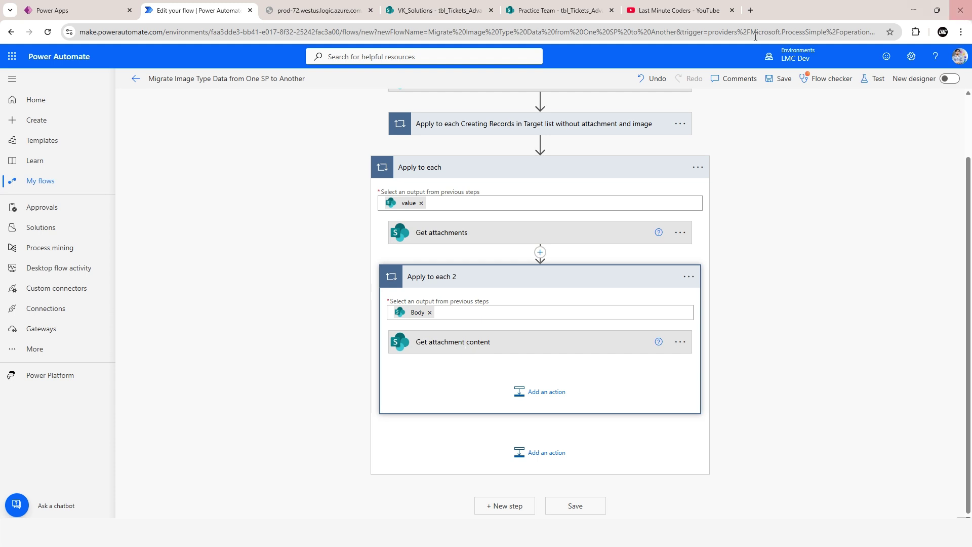
# Expand the loop that creates the target records, try to move Get attachments into it, and collapse the Apply to each 2 loop.
pyautogui.click(490, 124)
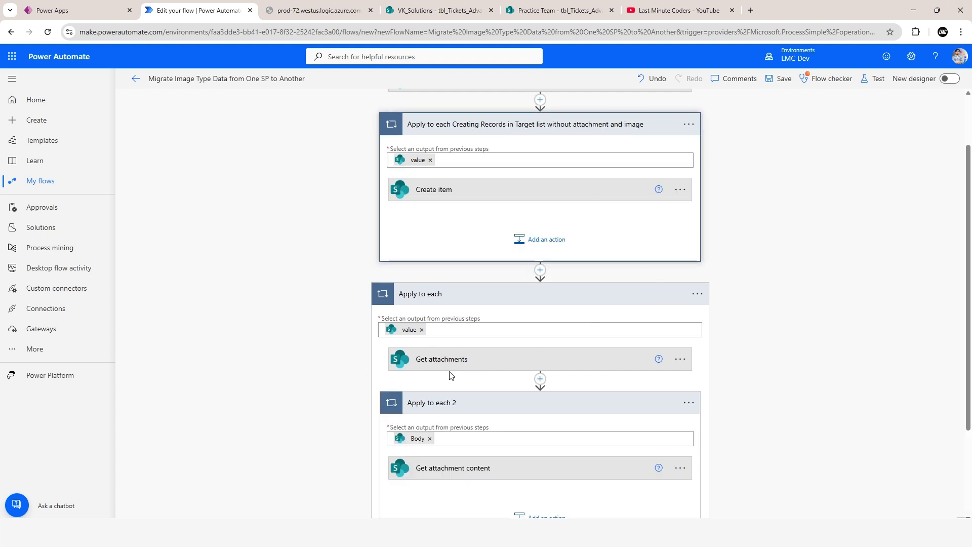
pyautogui.moveTo(449, 363); pyautogui.dragTo(472, 221)
pyautogui.click(571, 108)
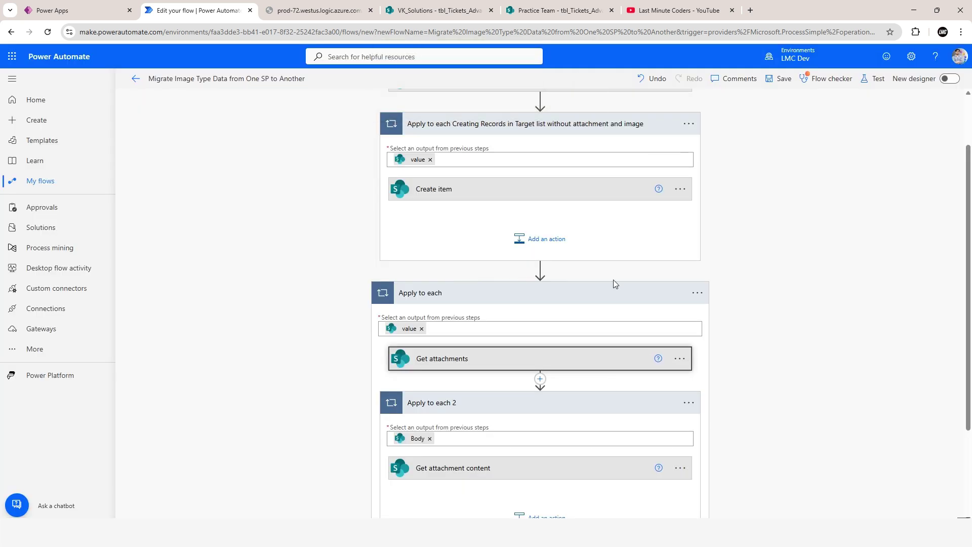
pyautogui.click(487, 404)
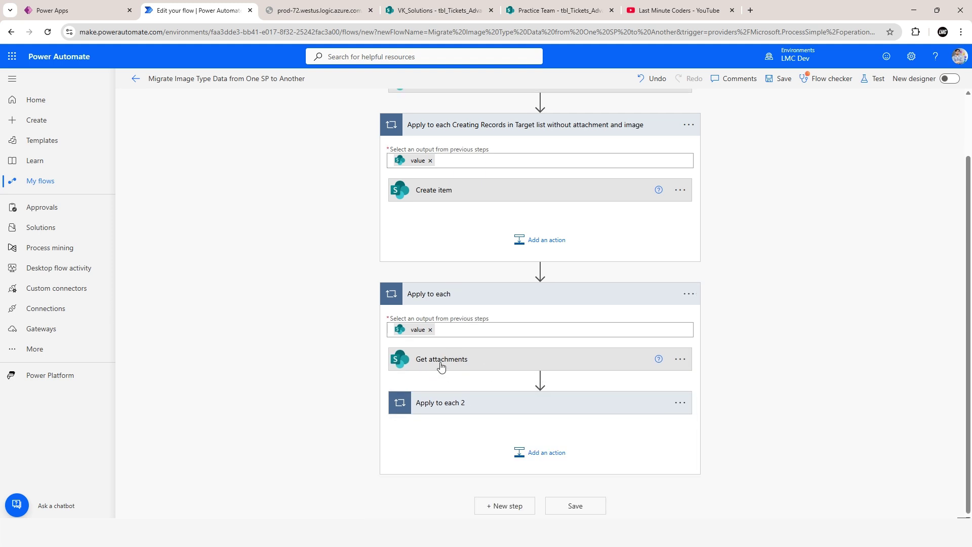
pyautogui.moveTo(481, 189); pyautogui.dragTo(487, 218)
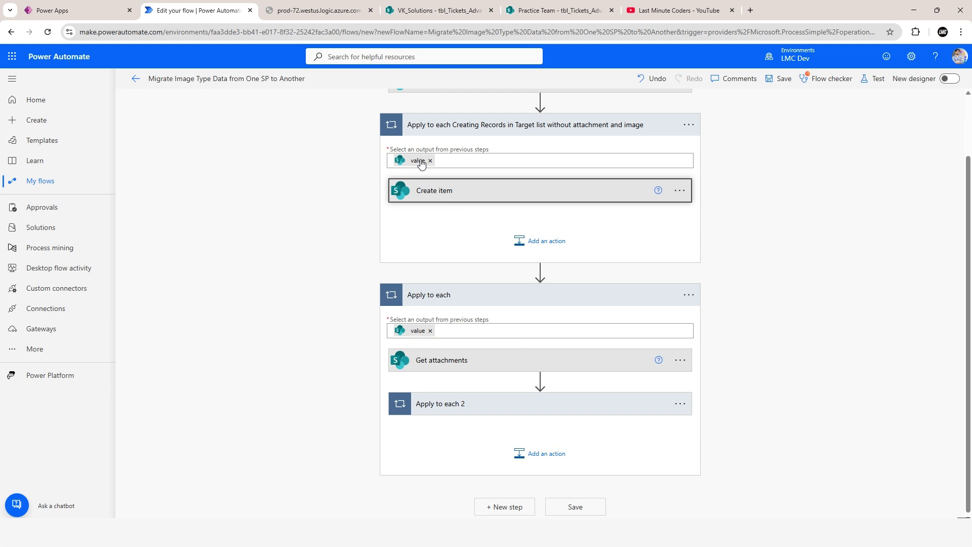
# Review the Get items output JSON in its browser page, then return to the flow's Apply to each loop.
pyautogui.moveTo(421, 164)
pyautogui.scroll(2, 512, 275)
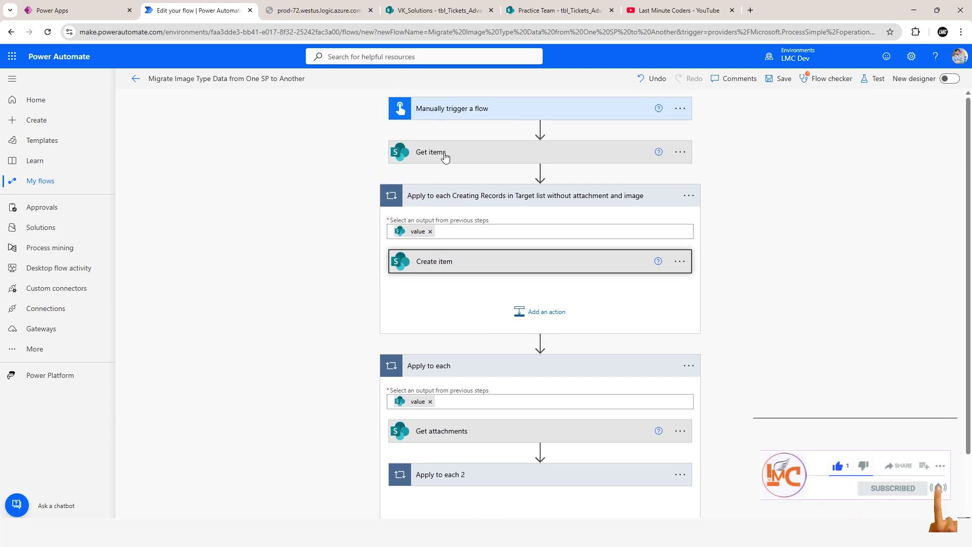
pyautogui.click(316, 10)
pyautogui.scroll(-1, 219, 180)
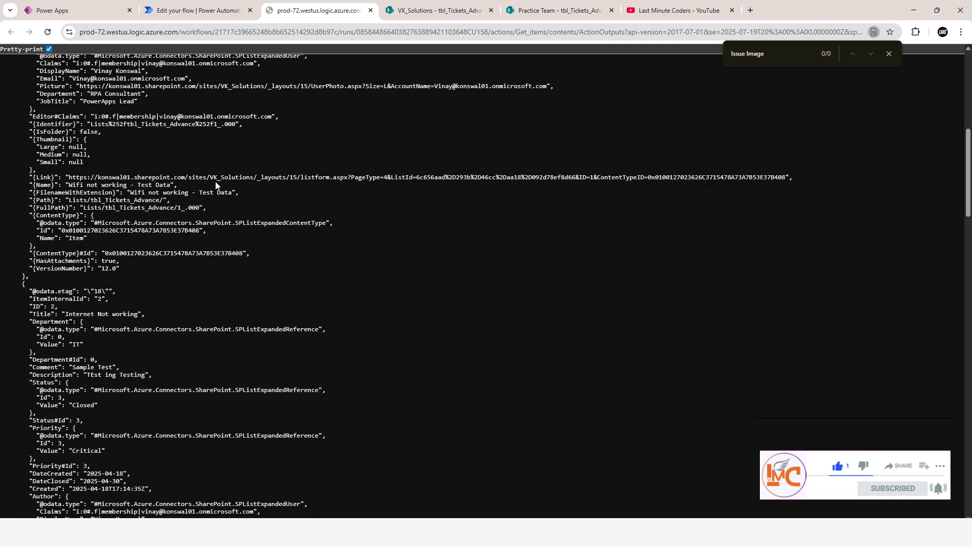
pyautogui.scroll(-4, 220, 181)
pyautogui.hotkey('ctrl', 'f')
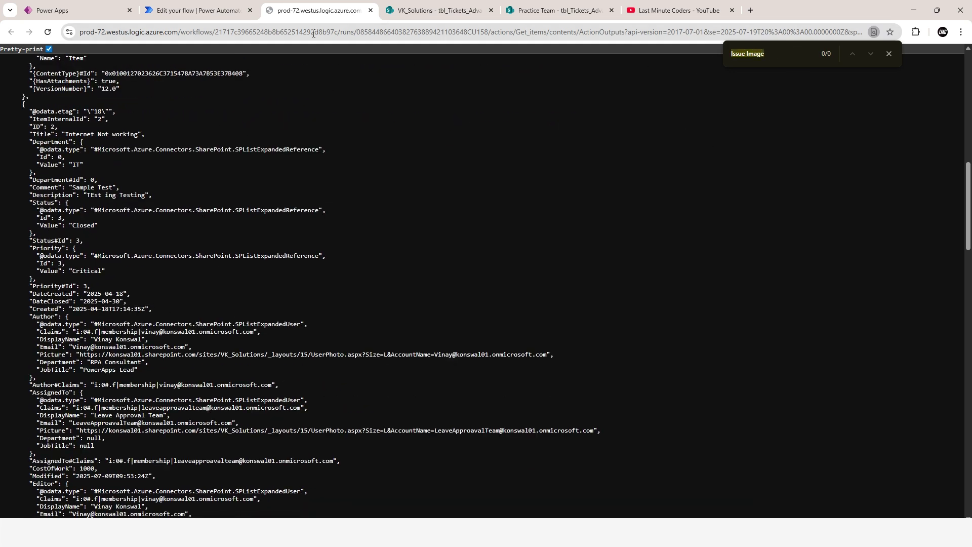
pyautogui.click(192, 10)
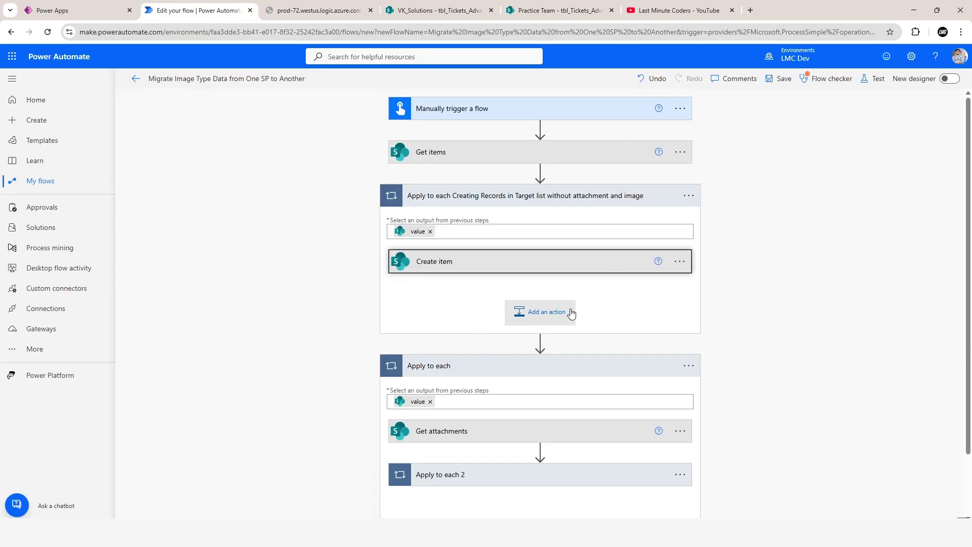
pyautogui.scroll(-1, 484, 438)
pyautogui.scroll(-2, 483, 438)
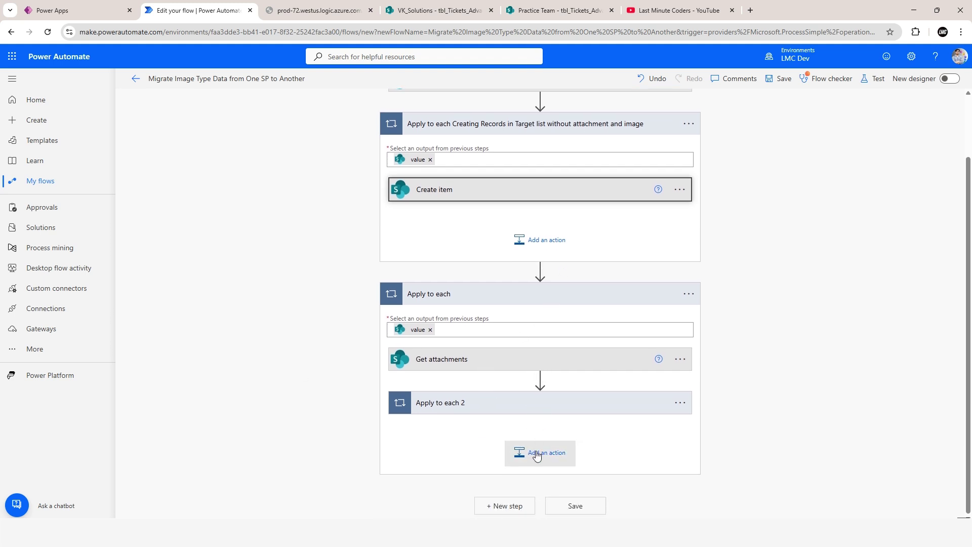
# Insert the copied Send an HTTP request to SharePoint action between Get attachments and Apply to each 2, and expand it.
pyautogui.click(540, 378)
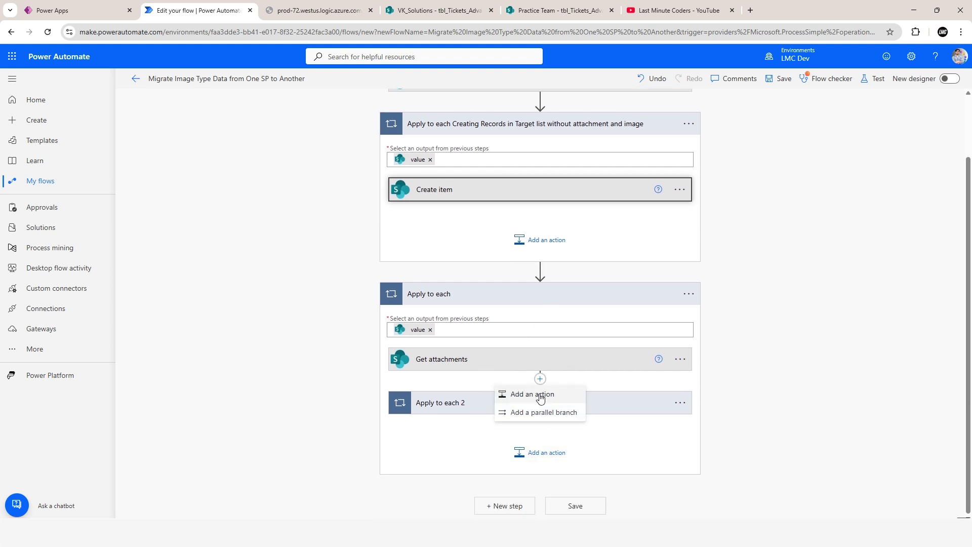
pyautogui.click(540, 398)
pyautogui.click(603, 328)
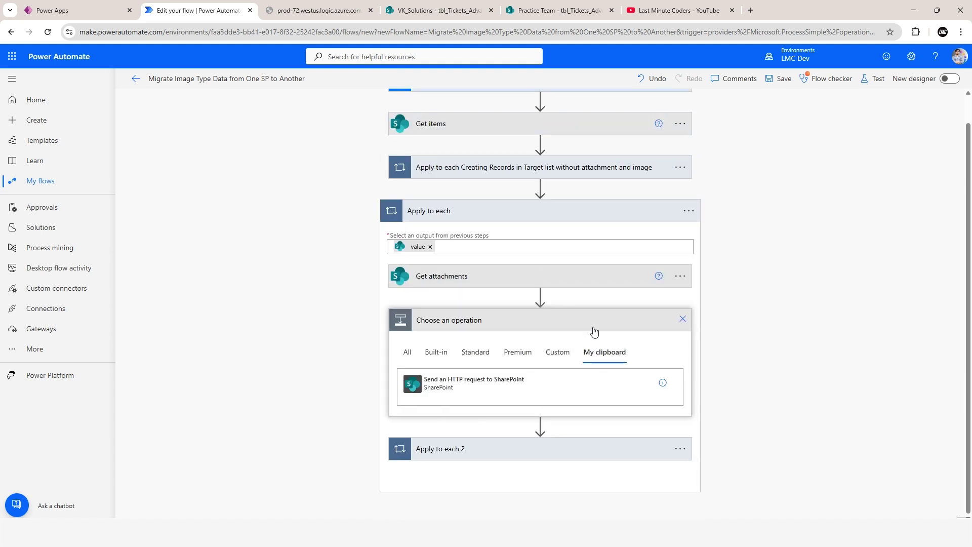
pyautogui.click(458, 387)
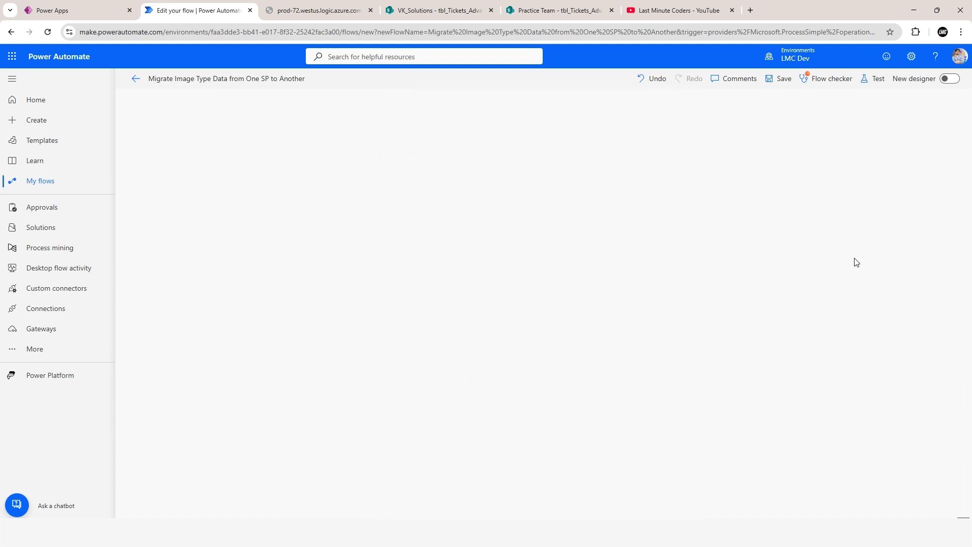
pyautogui.click(548, 248)
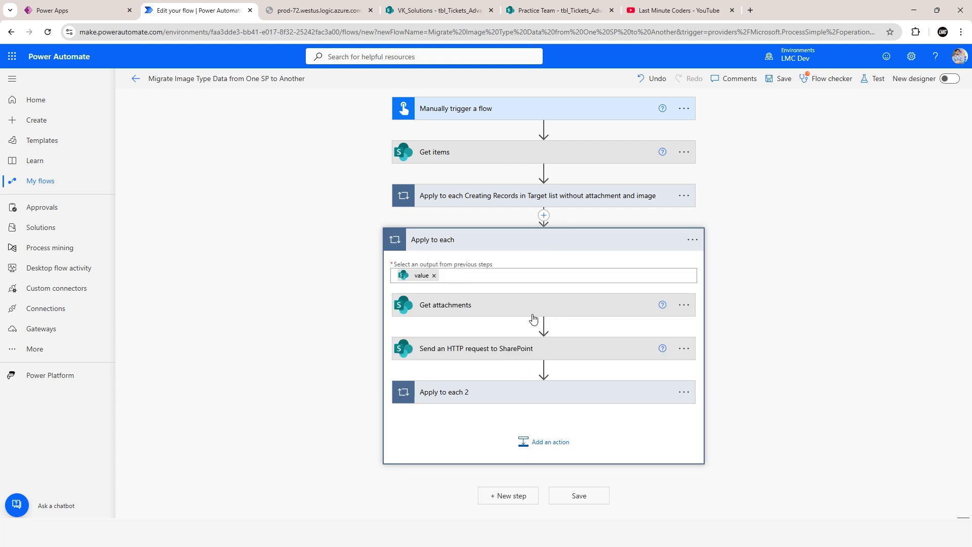
pyautogui.click(463, 348)
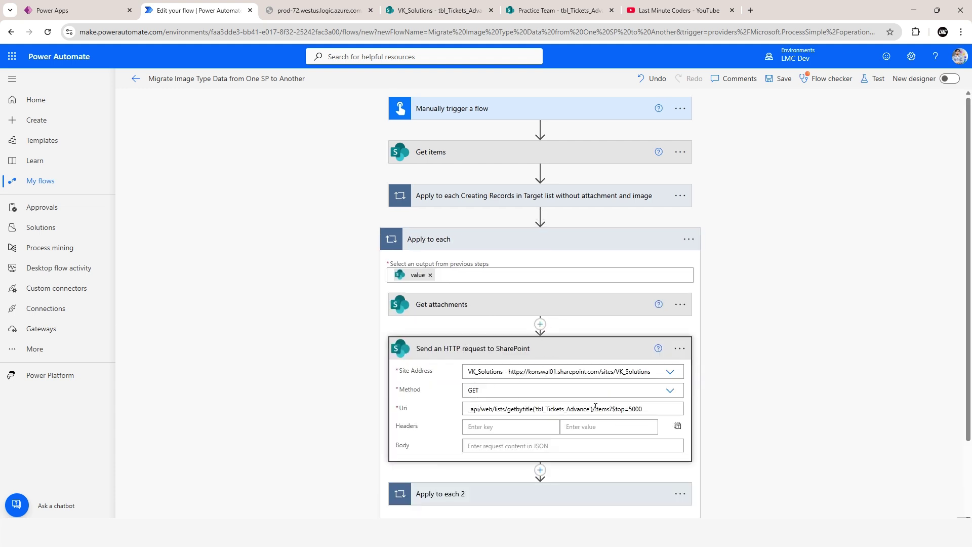
# In the request's Uri, add parentheses containing the Get items ID after items, and append &$select=* after $top=5000.
pyautogui.moveTo(610, 408); pyautogui.dragTo(642, 409)
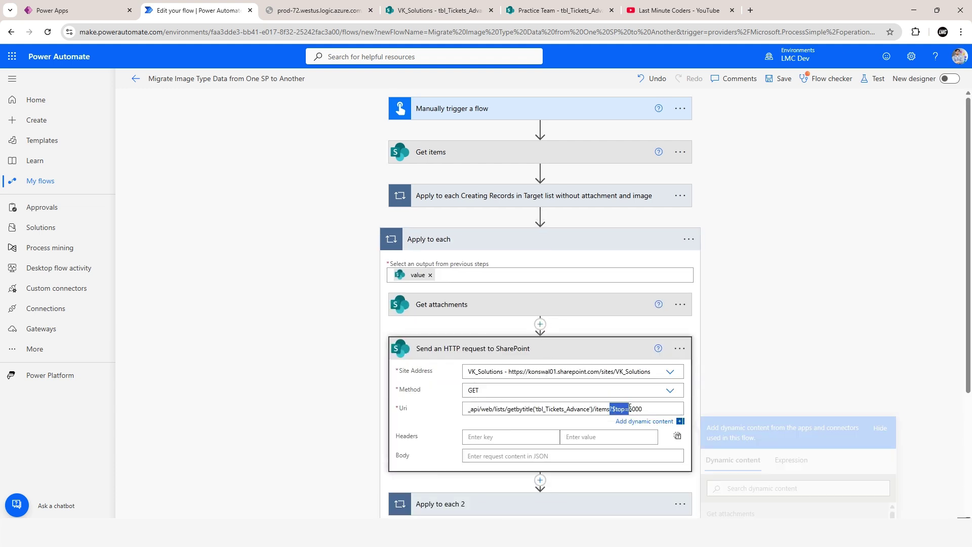
pyautogui.click(611, 409)
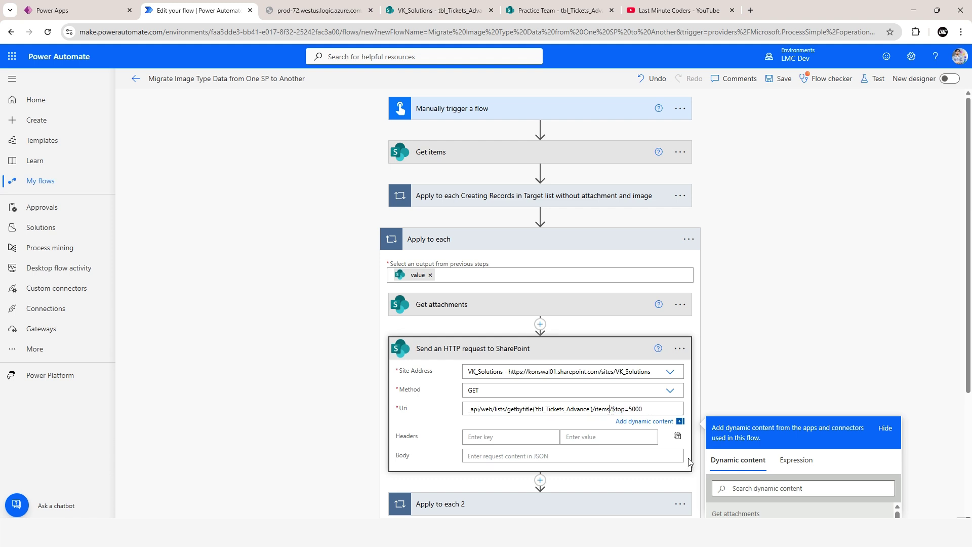
pyautogui.write('()')
pyautogui.scroll(-4, 719, 455)
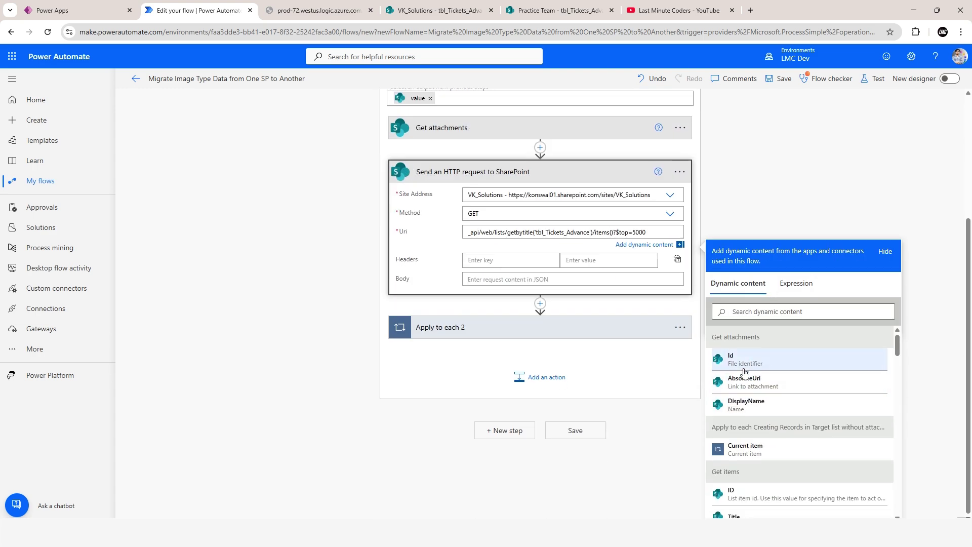
pyautogui.scroll(-2, 833, 417)
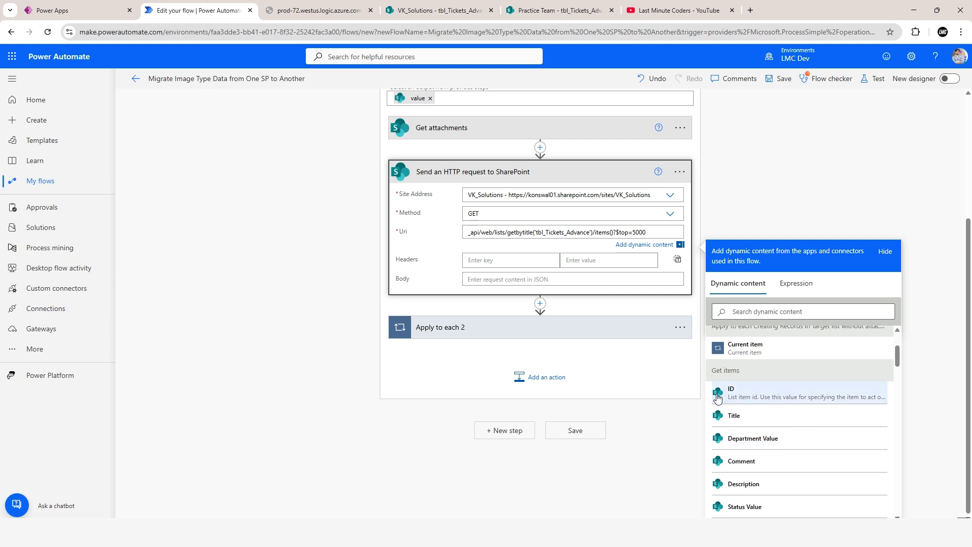
pyautogui.click(745, 393)
pyautogui.scroll(4, 591, 317)
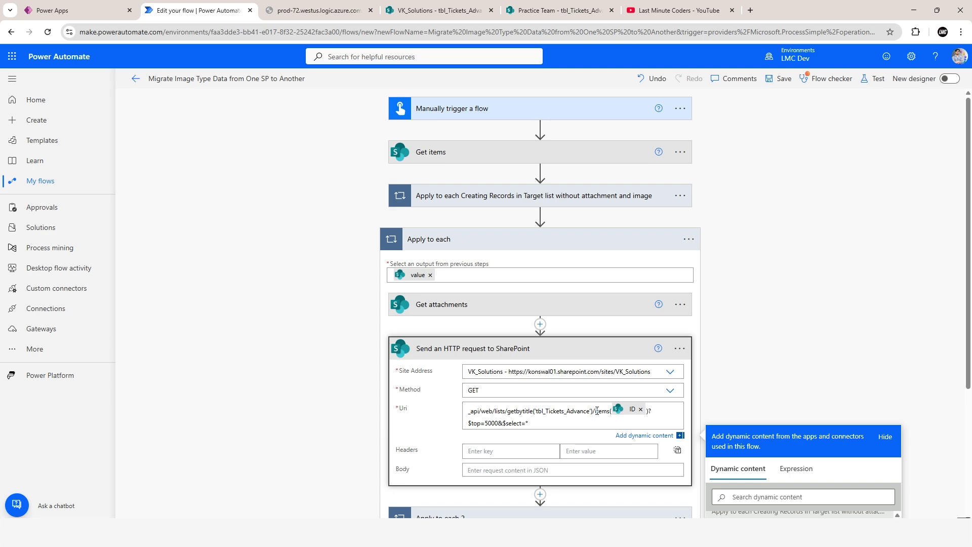
# Check the Get items output page, then extend the Uri's $select with ,IssueImage.
pyautogui.click(314, 10)
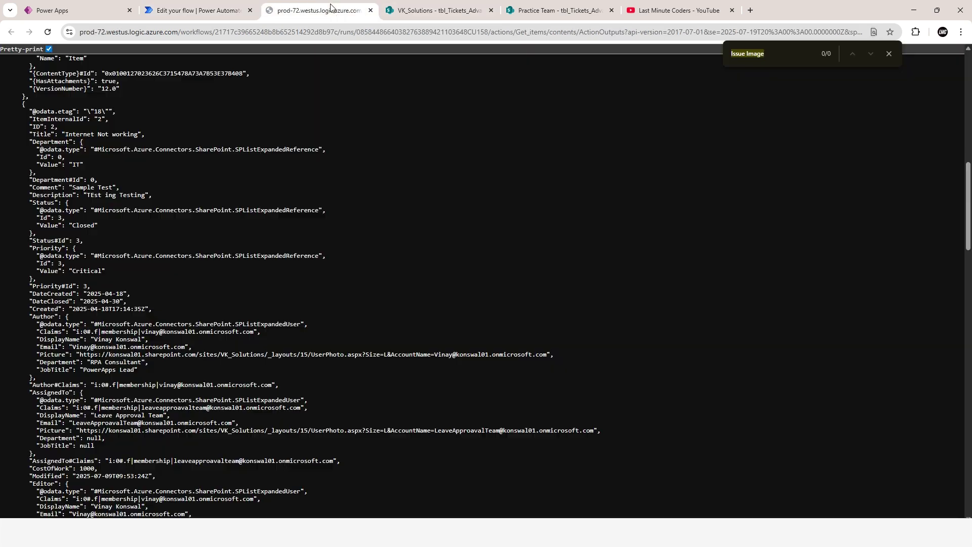
pyautogui.click(227, 11)
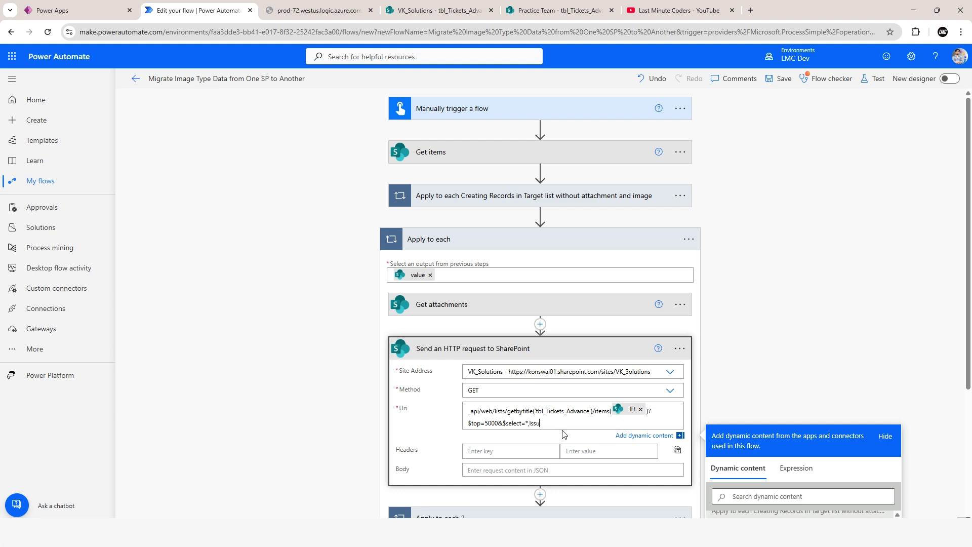
pyautogui.write('ag')
# Close the open item in the VK_Solutions tbl_Tickets_Advance list and open the Issue Image column's page from the list settings.
pyautogui.click(438, 10)
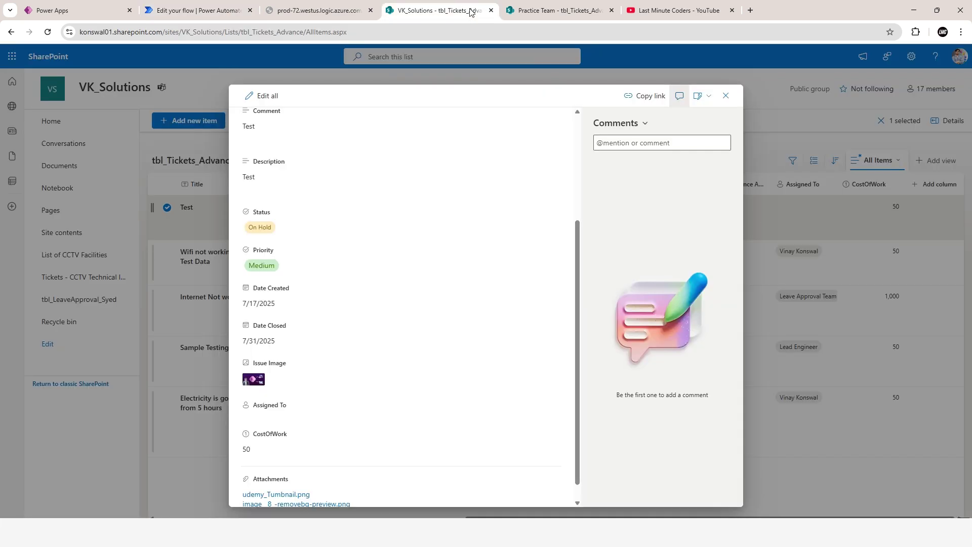
pyautogui.click(723, 96)
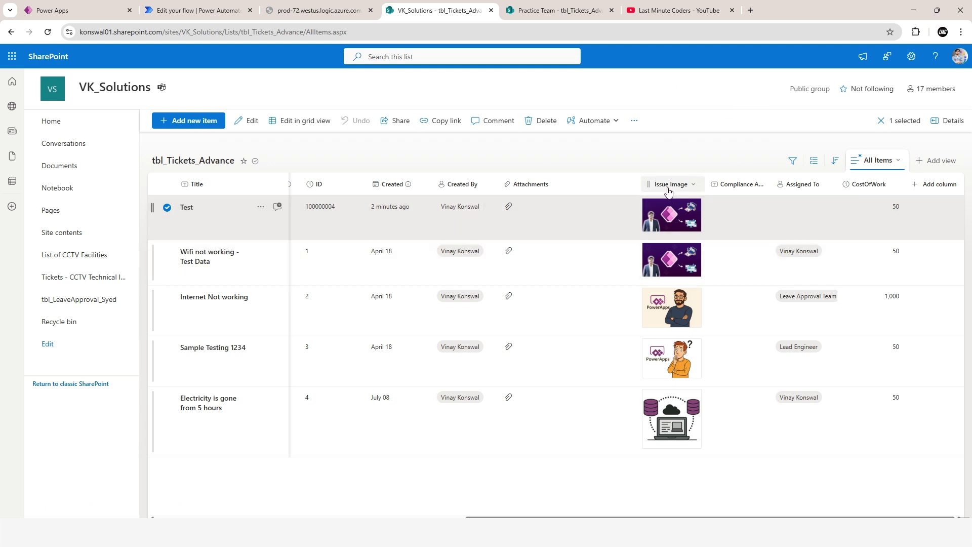
pyautogui.click(911, 58)
pyautogui.click(846, 155)
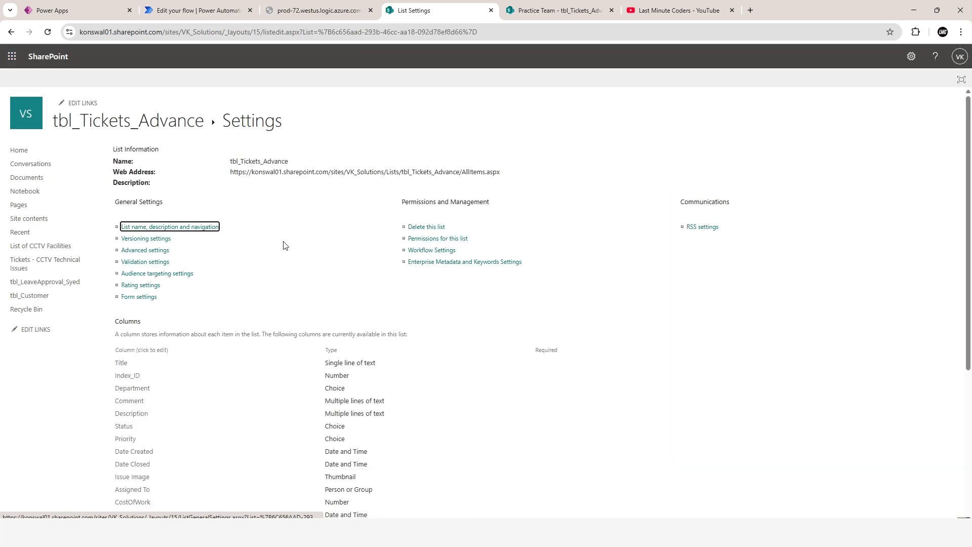
pyautogui.scroll(-4, 283, 248)
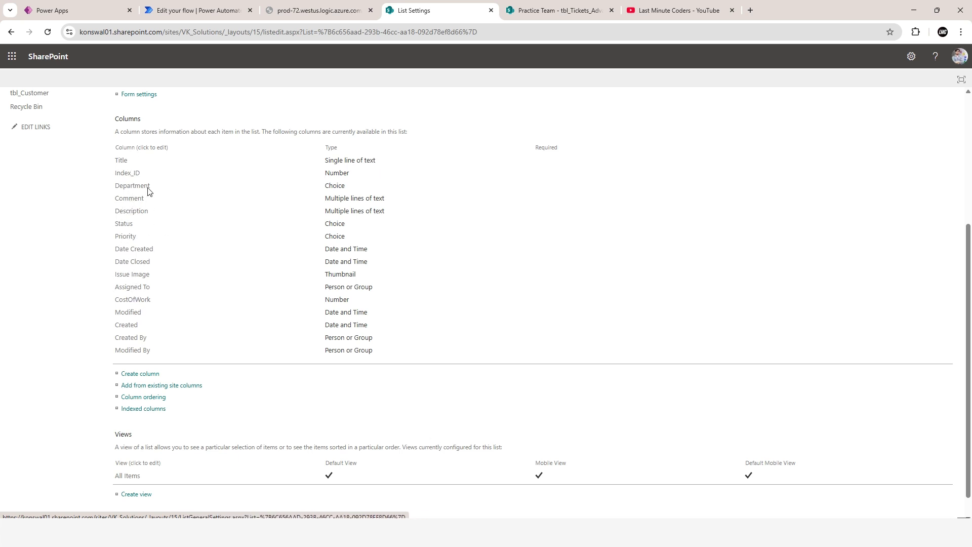
pyautogui.click(132, 276)
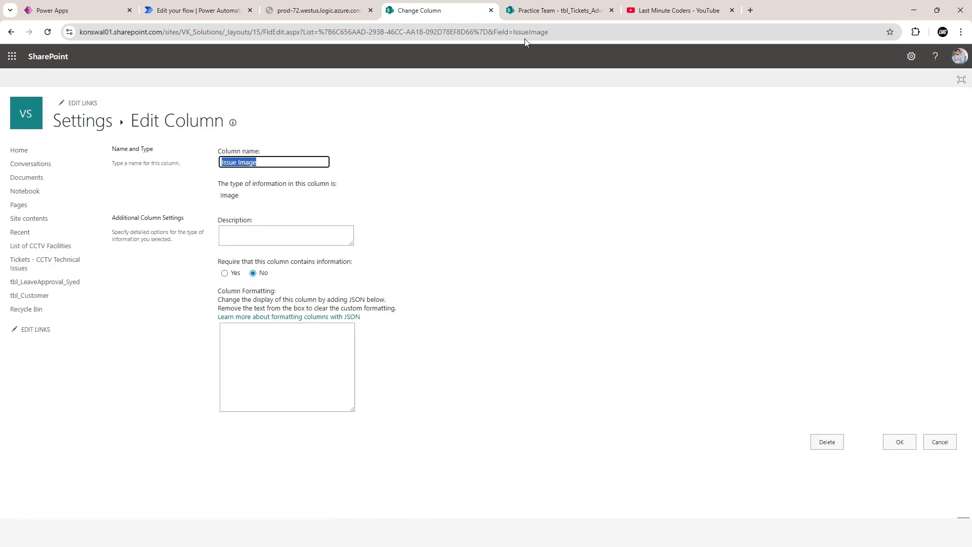
# Compare the Issue Image column's display name with its internal field name in the page address.
pyautogui.click(549, 33)
pyautogui.doubleClick(552, 34)
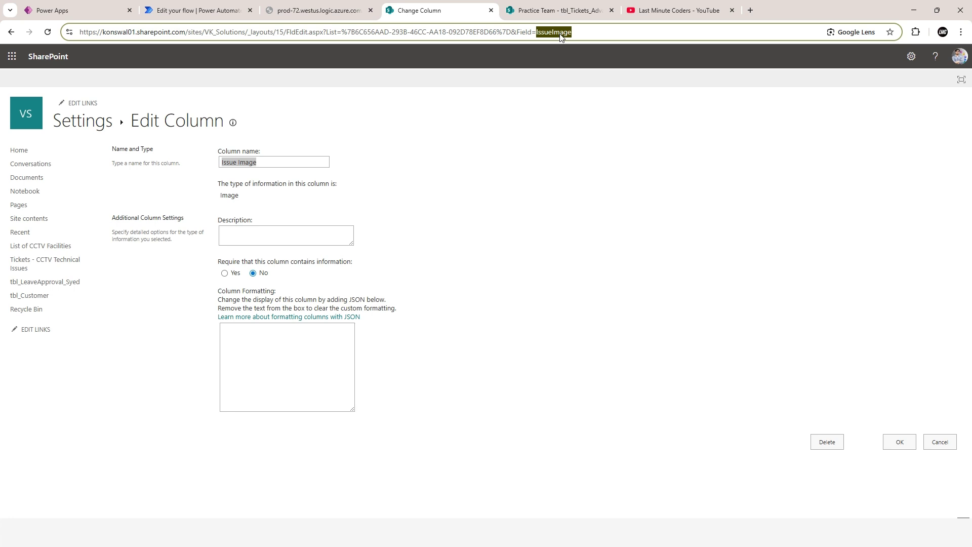
pyautogui.click(277, 163)
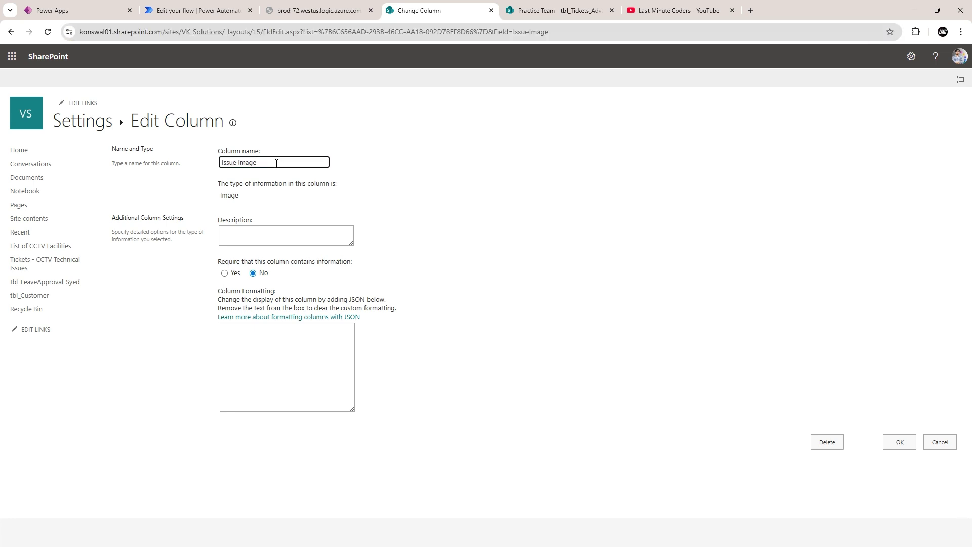
pyautogui.click(546, 32)
pyautogui.doubleClick(549, 33)
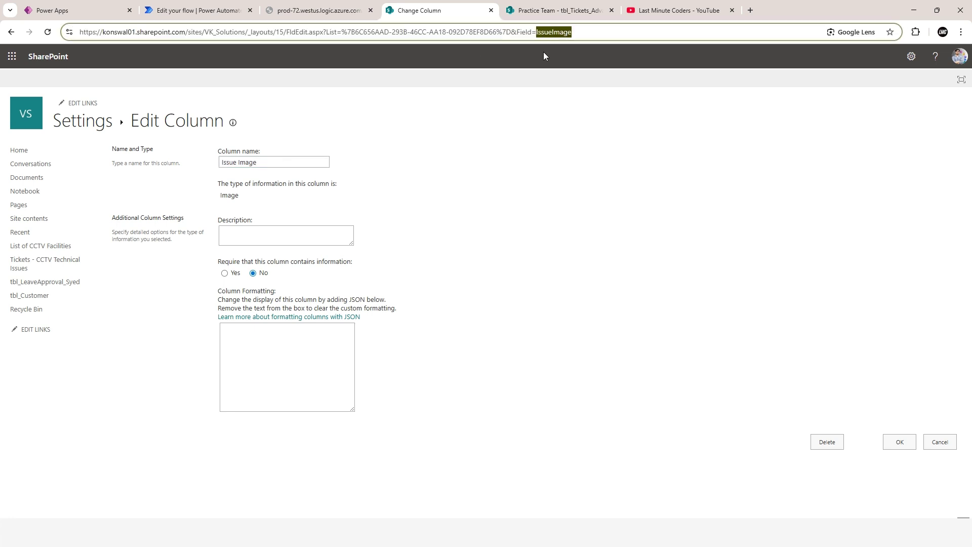
# Return to the flow editor and save the flow with the updated HTTP request.
pyautogui.click(199, 10)
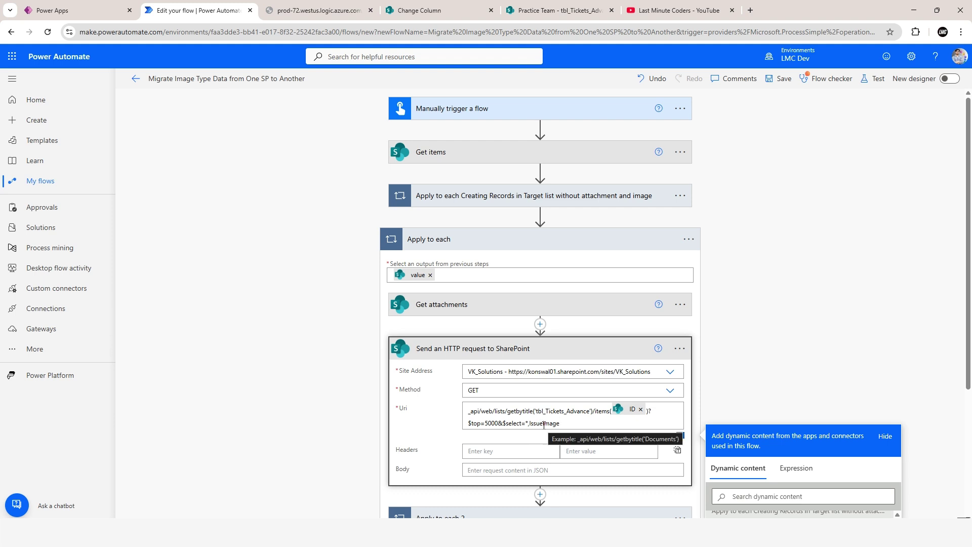
pyautogui.click(786, 80)
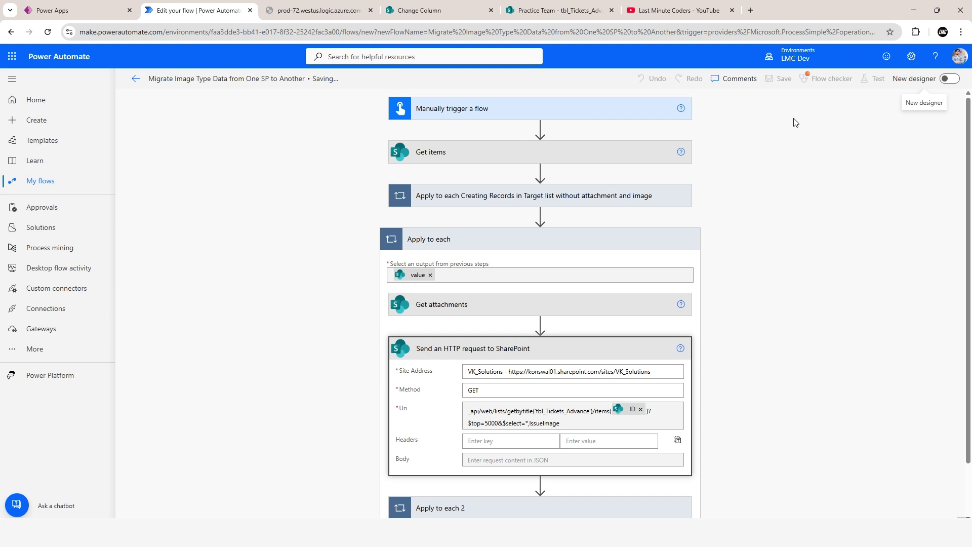
pyautogui.scroll(-1, 713, 360)
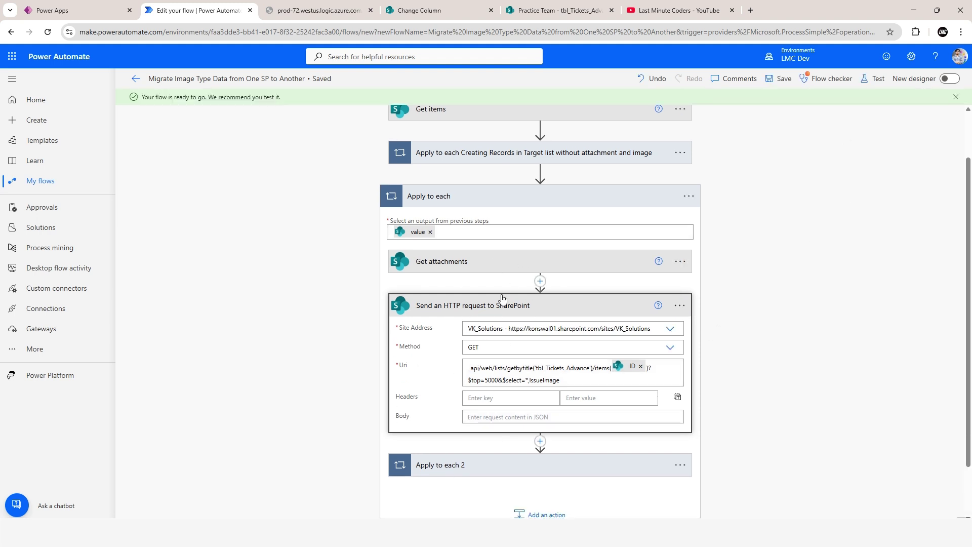
pyautogui.click(956, 85)
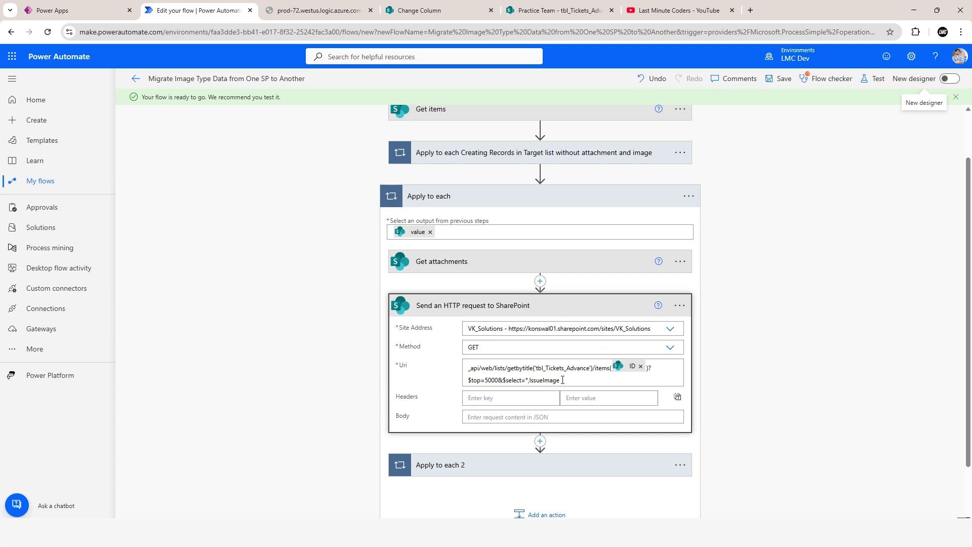
# Add the SharePoint Add attachment action after Get attachment content in the Apply to each 2 loop, checking the Practice Team target list.
pyautogui.scroll(-1, 566, 379)
pyautogui.click(527, 401)
pyautogui.scroll(-1, 289, 373)
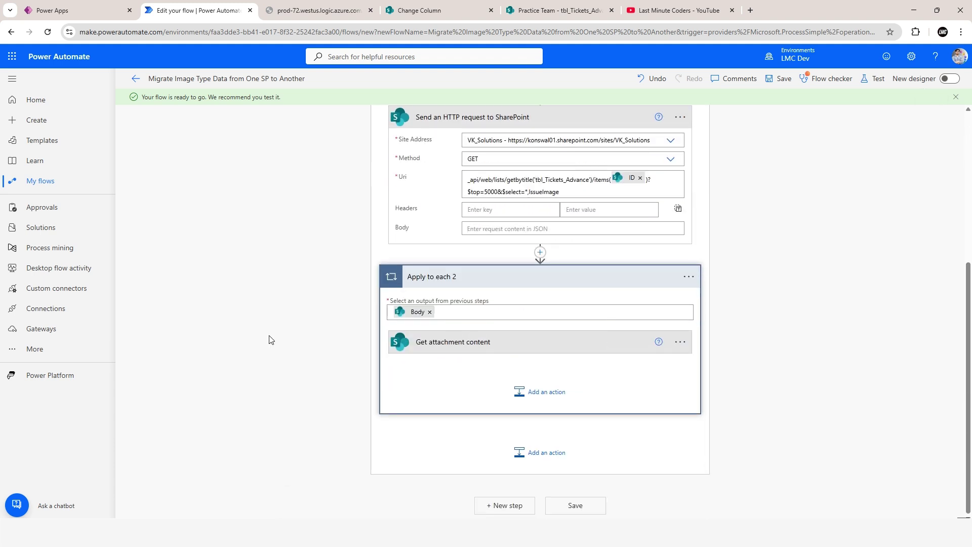
pyautogui.click(538, 398)
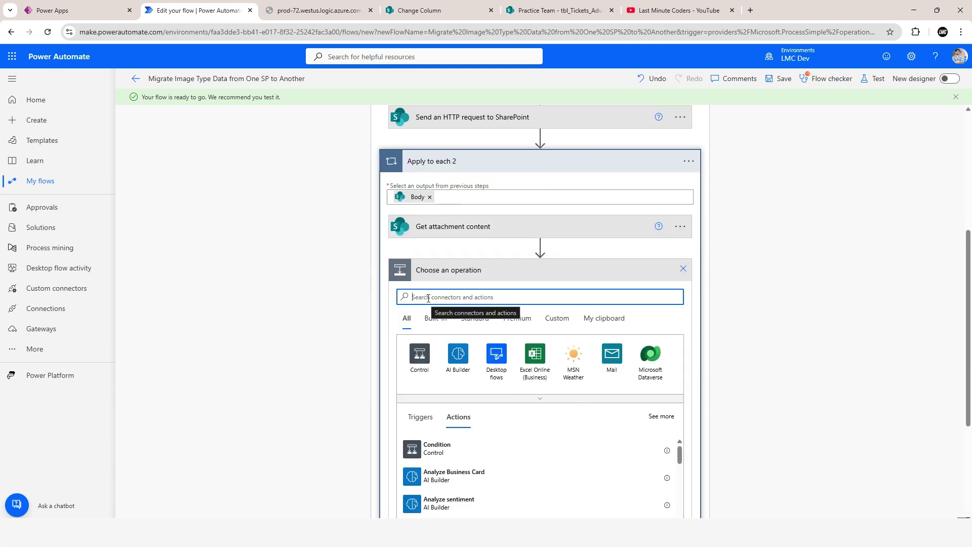
pyautogui.write('add at')
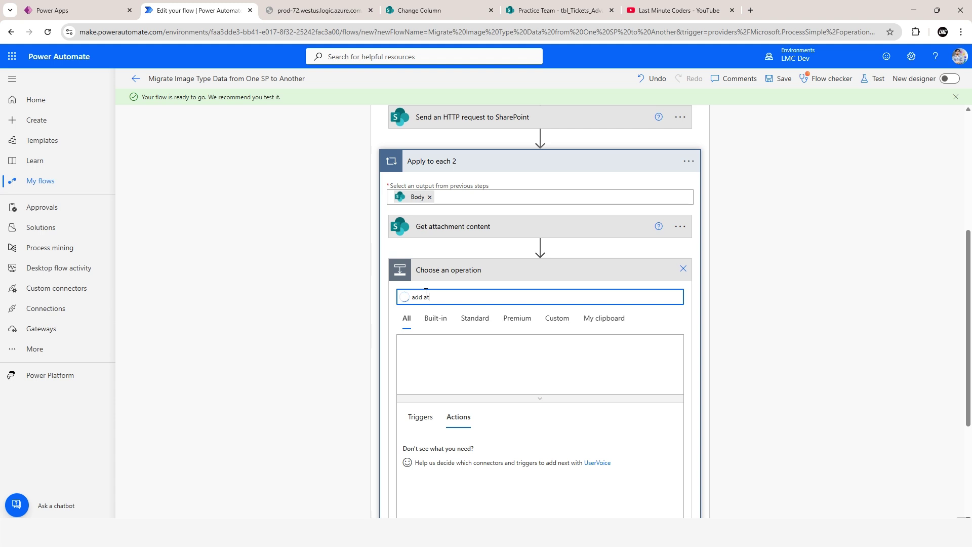
pyautogui.write('tachment')
pyautogui.click(556, 10)
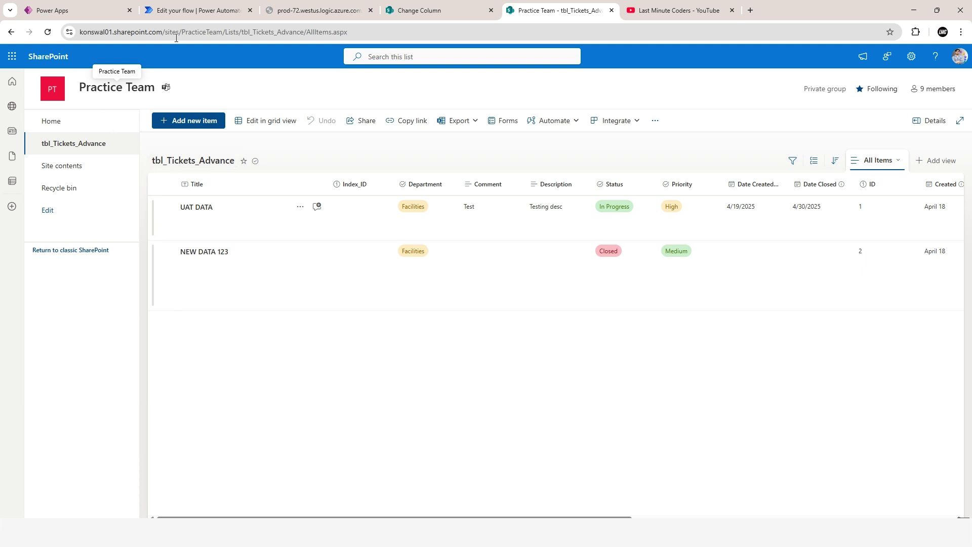
pyautogui.click(197, 10)
pyautogui.scroll(-2, 463, 440)
pyautogui.scroll(2, 460, 452)
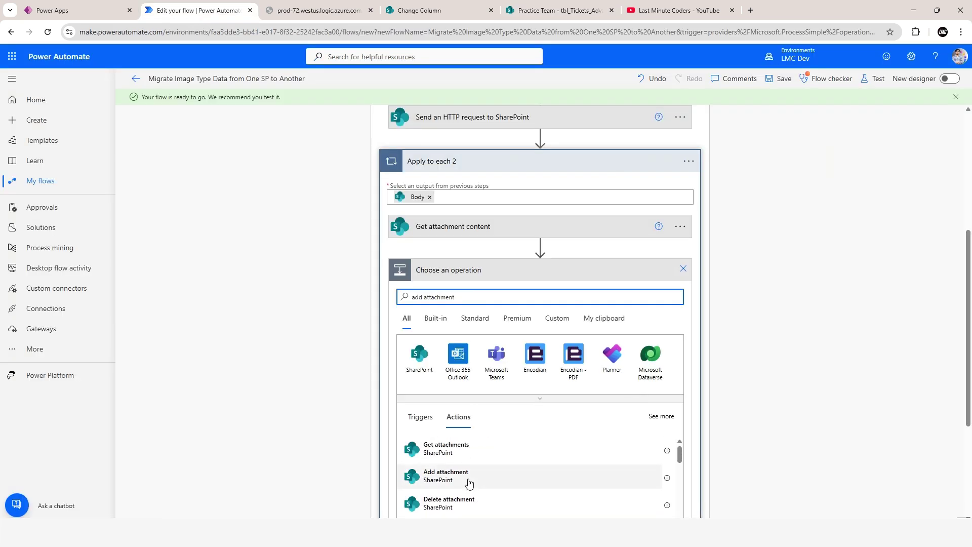
pyautogui.scroll(-2, 887, 430)
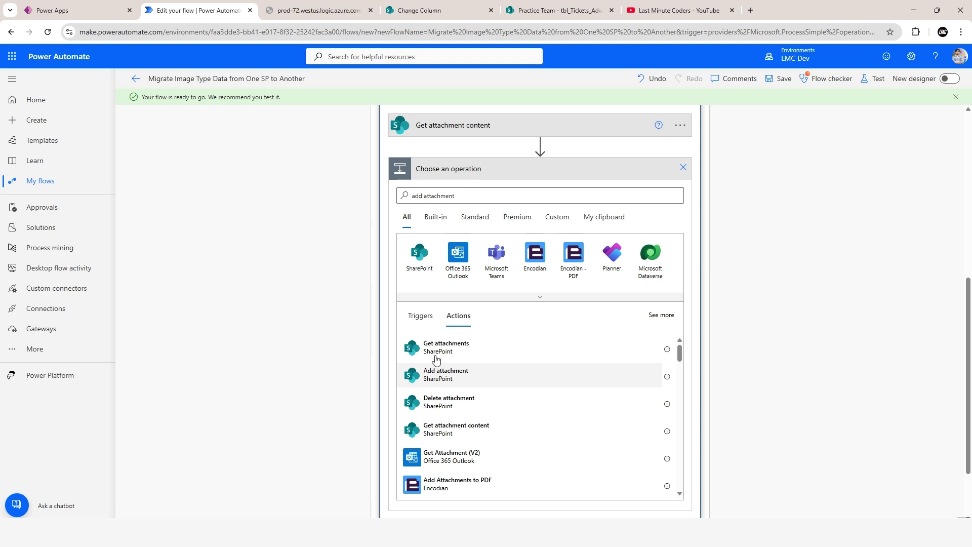
pyautogui.click(446, 372)
pyautogui.scroll(1, 659, 284)
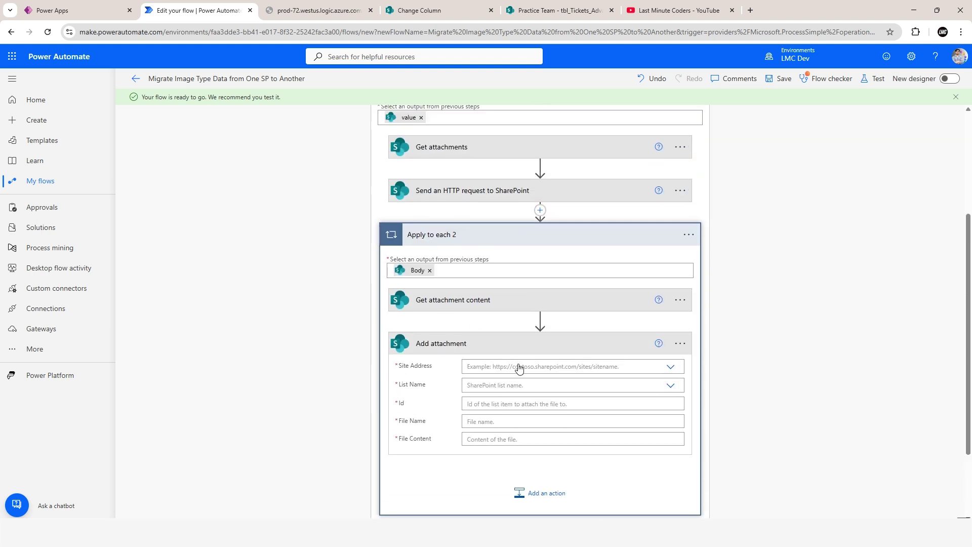
# Set the Site Address of the Add attachment action to the Practice Team site.
pyautogui.scroll(2, 431, 334)
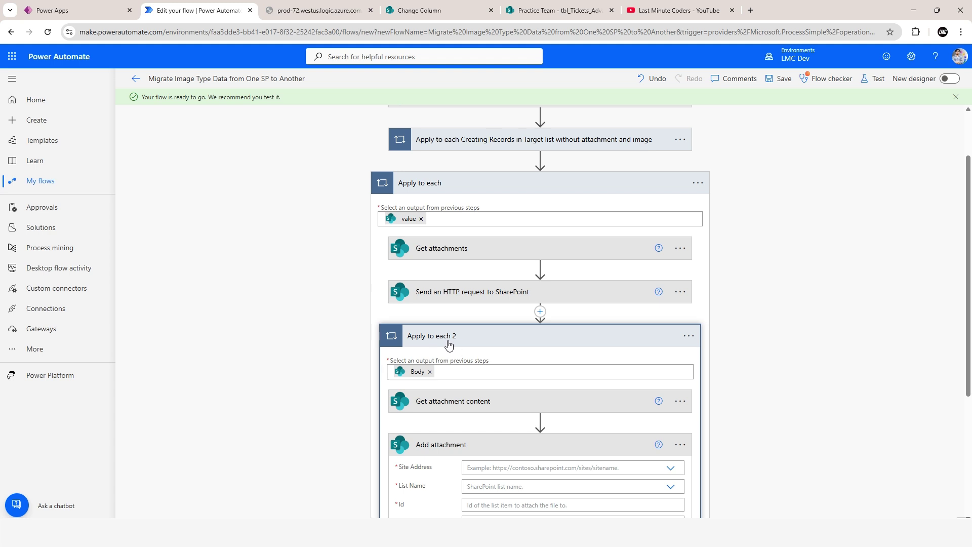
pyautogui.scroll(-2, 481, 344)
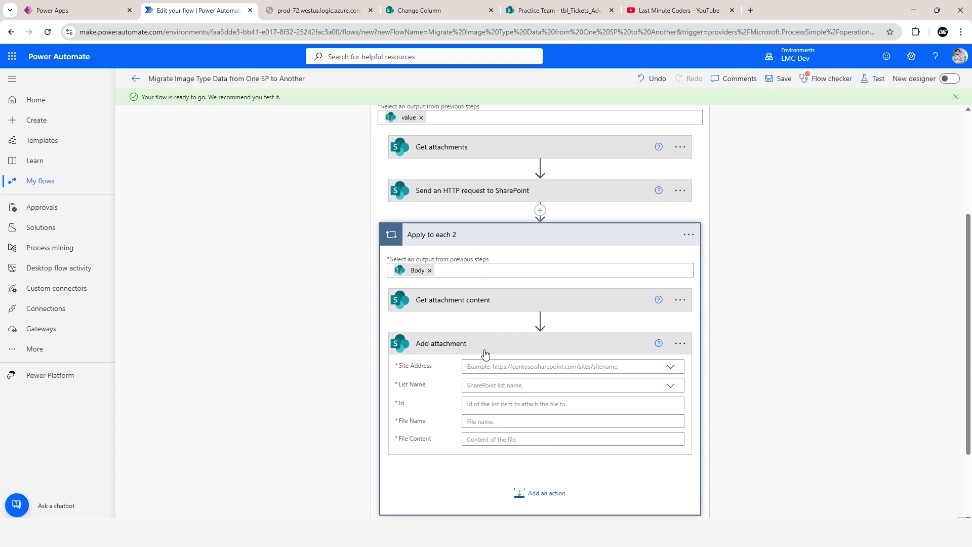
pyautogui.click(671, 367)
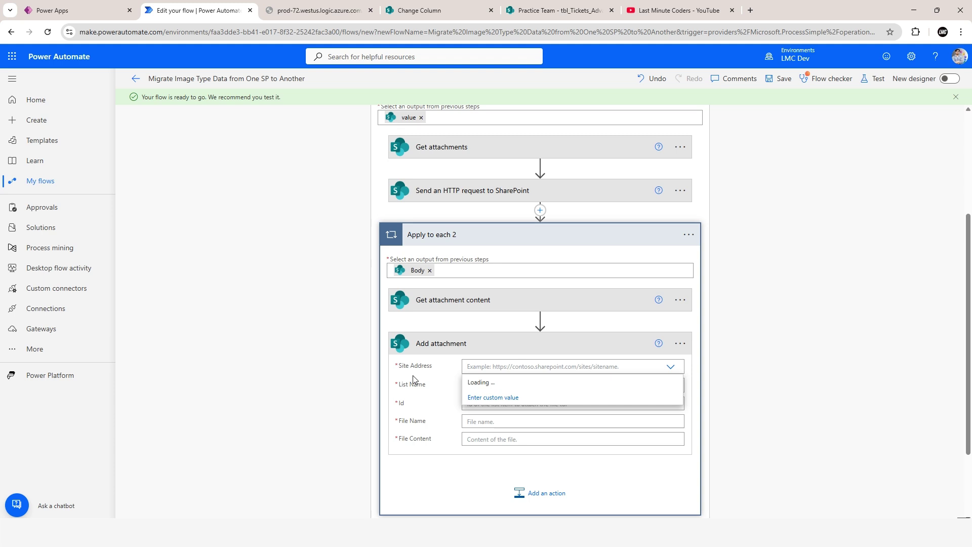
pyautogui.scroll(-2, 522, 412)
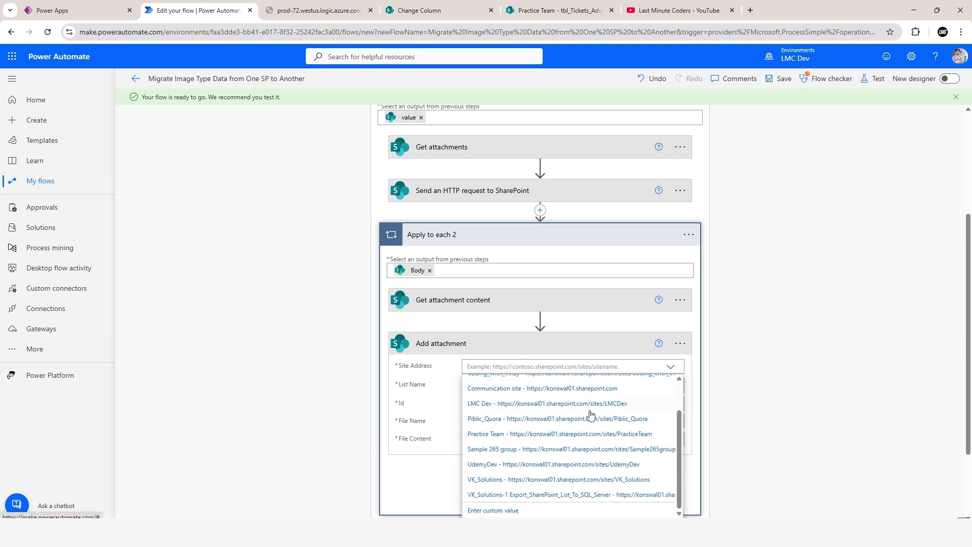
pyautogui.scroll(2, 496, 464)
pyautogui.scroll(-2, 501, 464)
pyautogui.click(494, 434)
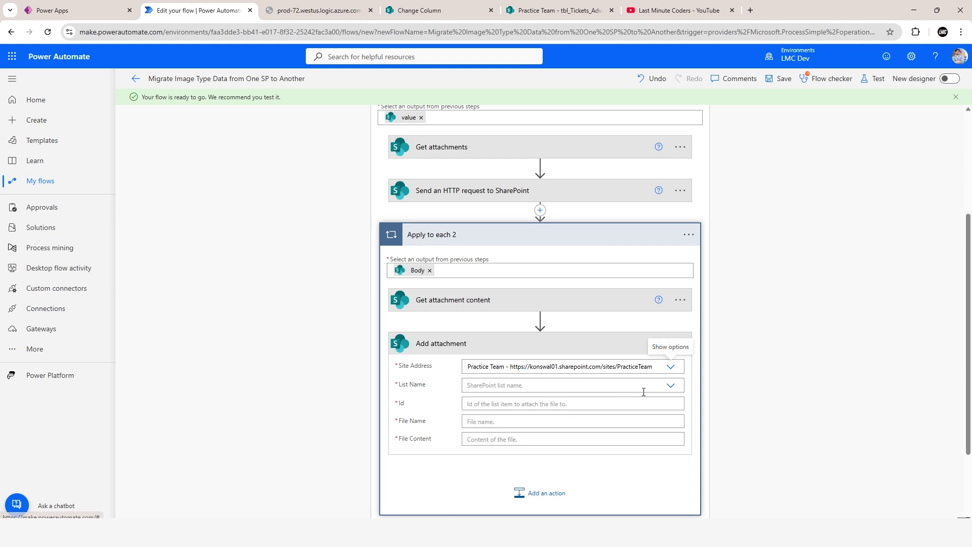
# Set the List Name of the Add attachment action to tbl_Tickets_Advance.
pyautogui.click(671, 387)
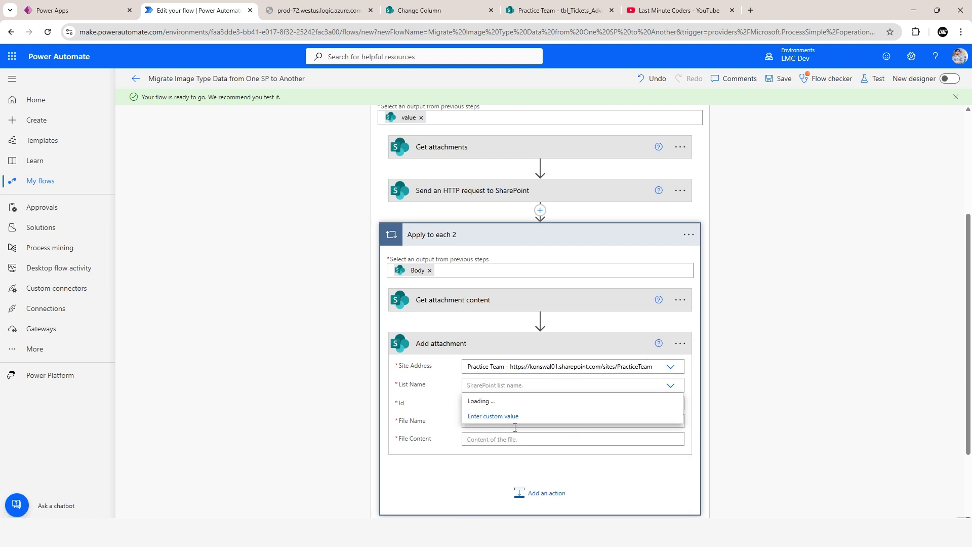
pyautogui.scroll(-2, 853, 307)
pyautogui.scroll(-3, 529, 377)
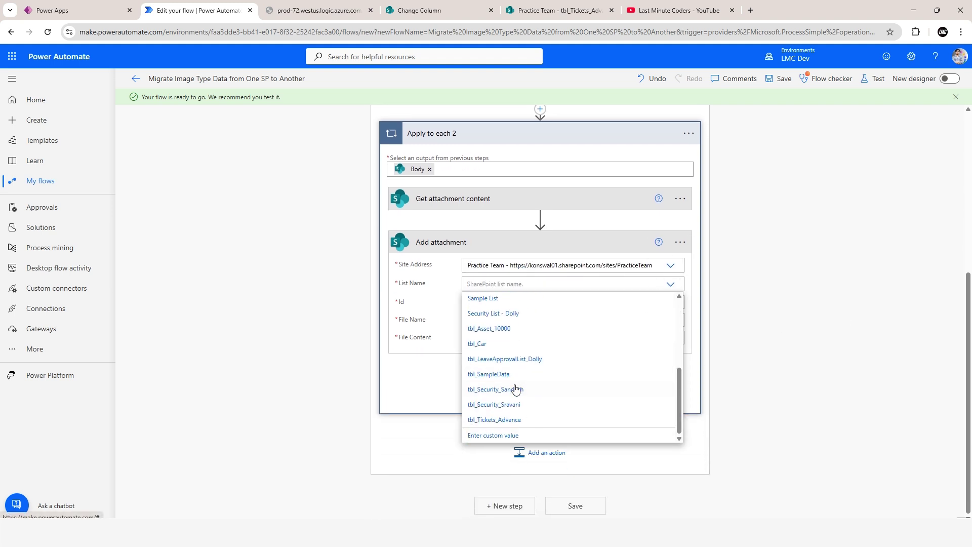
pyautogui.scroll(3, 507, 371)
pyautogui.scroll(-5, 509, 390)
pyautogui.click(494, 420)
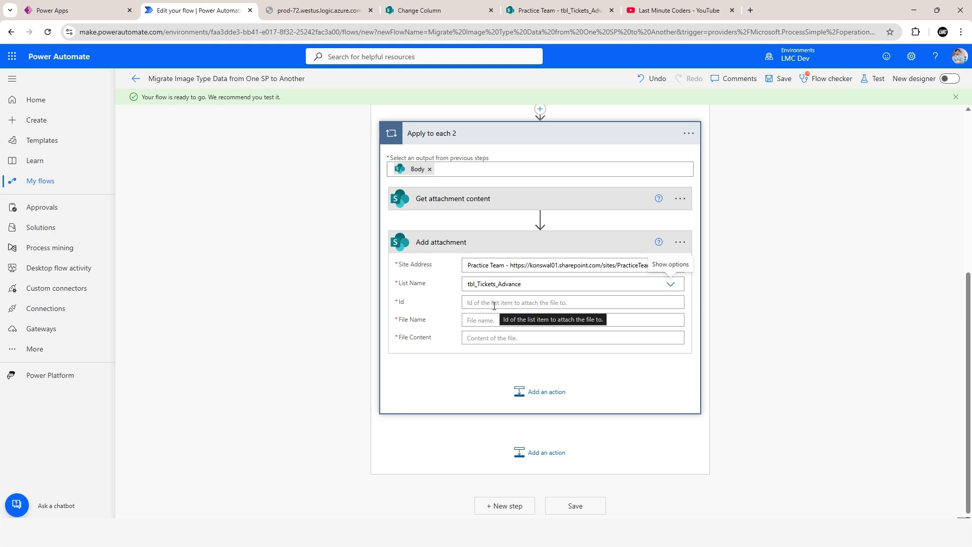
# Try to move the Create item action out of its record-creating loop into the Apply to each loop.
pyautogui.scroll(4, 492, 315)
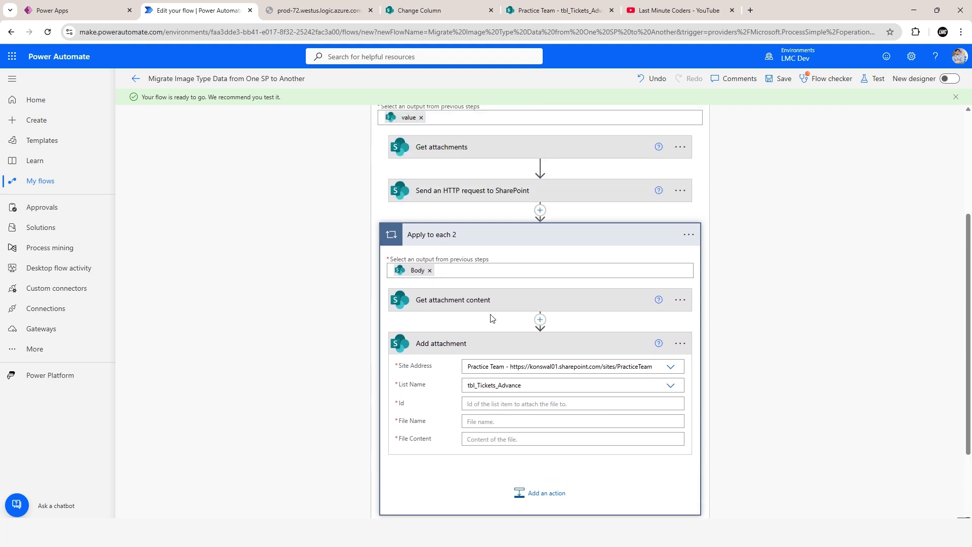
pyautogui.click(456, 194)
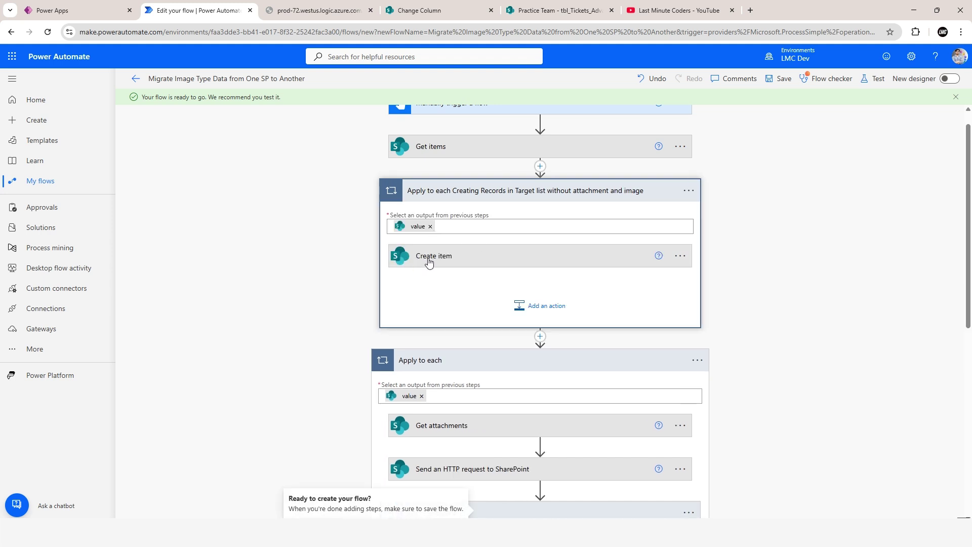
pyautogui.scroll(-2, 722, 217)
pyautogui.moveTo(456, 161); pyautogui.dragTo(474, 349)
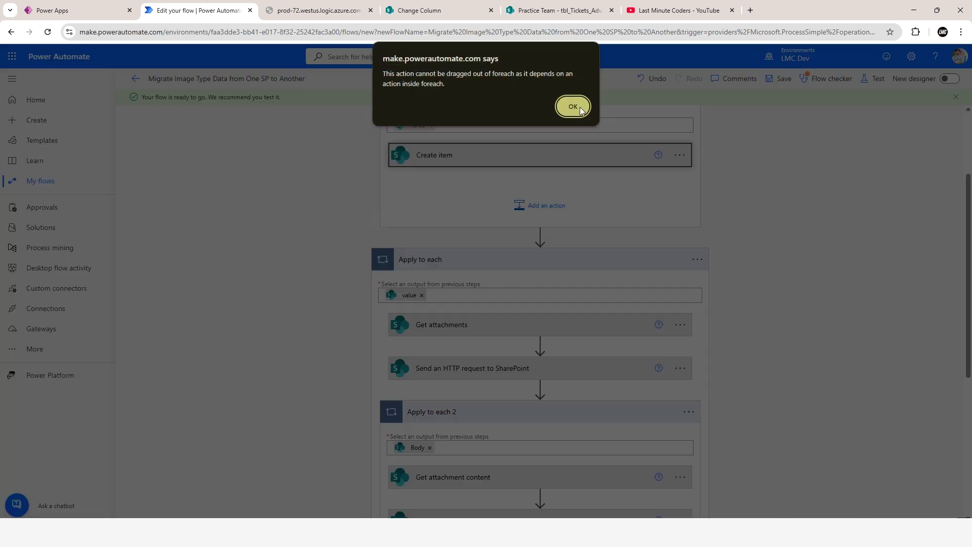
pyautogui.click(578, 111)
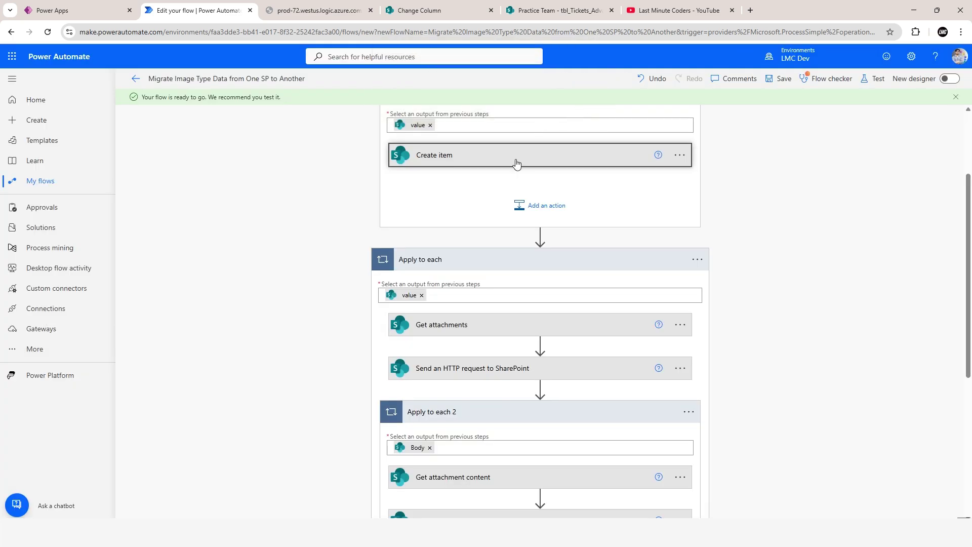
# Clear the dynamic content from all column fields of the Create item action, from Title through CostOfWork, and collapse the action.
pyautogui.click(517, 161)
pyautogui.scroll(1, 513, 184)
pyautogui.scroll(-2, 608, 228)
pyautogui.scroll(2, 699, 230)
pyautogui.scroll(-3, 771, 206)
pyautogui.scroll(3, 775, 200)
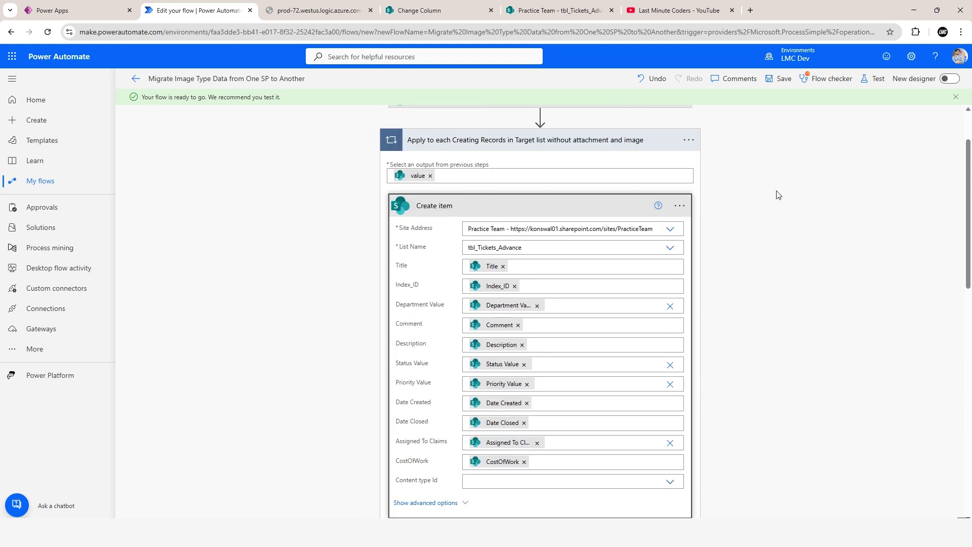
pyautogui.click(502, 266)
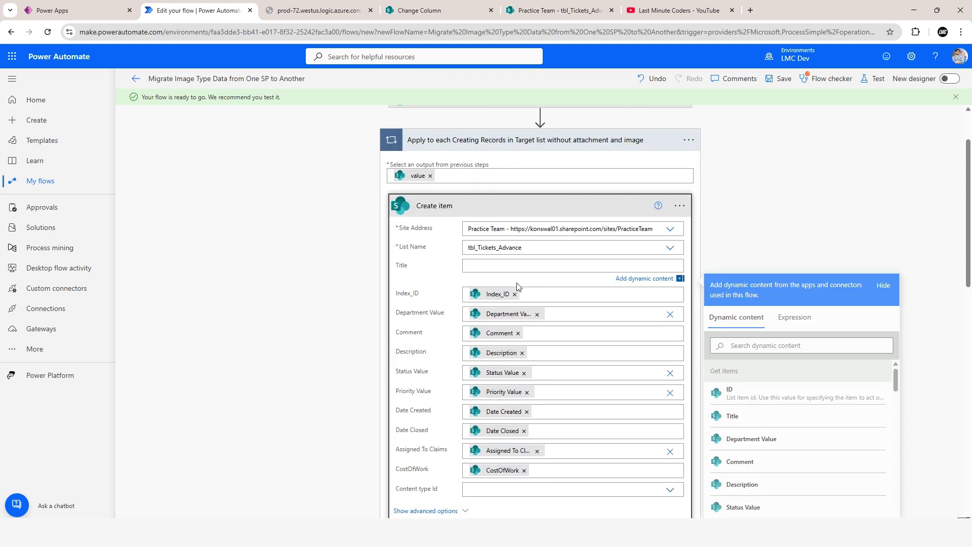
pyautogui.click(515, 284)
pyautogui.click(537, 304)
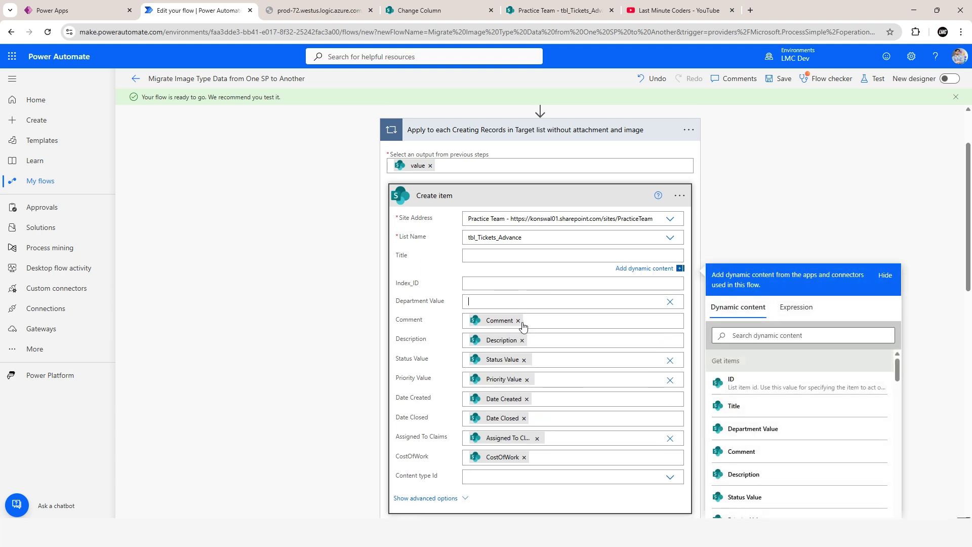
pyautogui.click(518, 330)
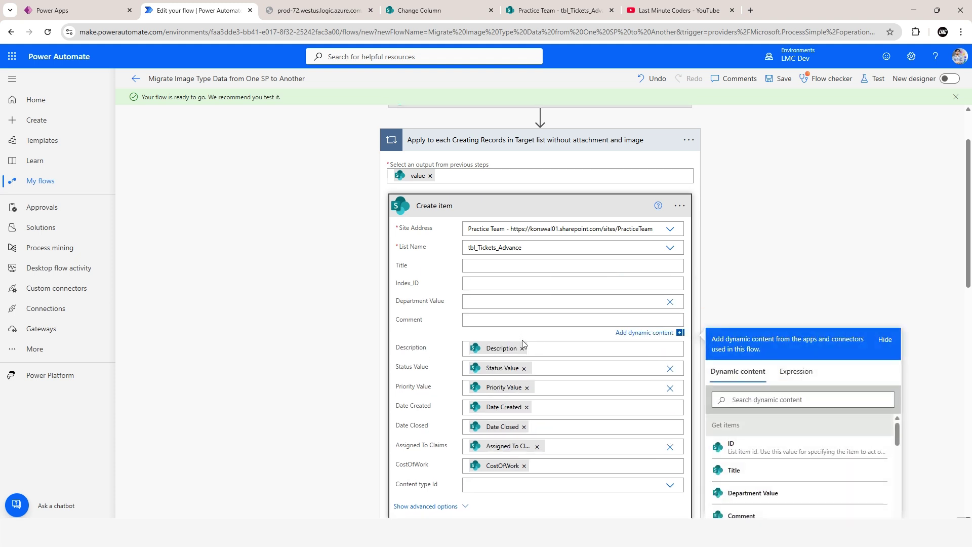
pyautogui.click(522, 338)
pyautogui.click(523, 358)
pyautogui.click(529, 375)
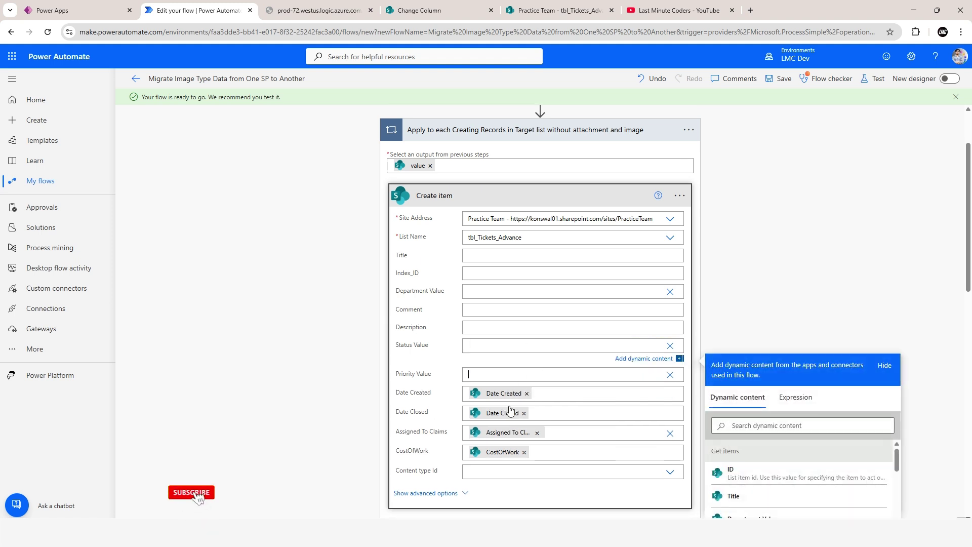
pyautogui.click(527, 404)
pyautogui.click(525, 431)
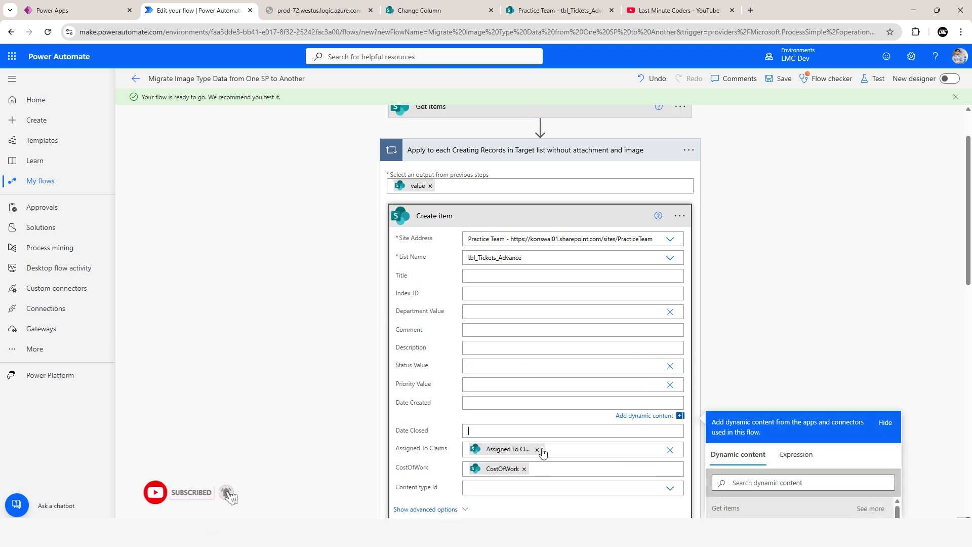
pyautogui.click(538, 459)
pyautogui.click(524, 335)
pyautogui.scroll(3, 774, 257)
pyautogui.click(573, 248)
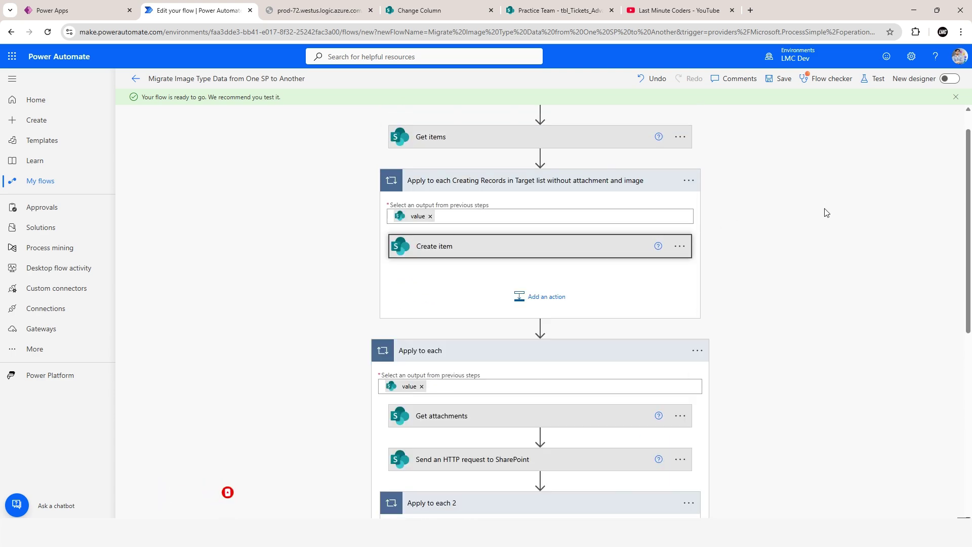
# Move the Create item action into the Apply to each loop, placing it before Get attachments, and expand it.
pyautogui.scroll(-3, 825, 213)
pyautogui.scroll(2, 476, 125)
pyautogui.moveTo(456, 195); pyautogui.dragTo(513, 390)
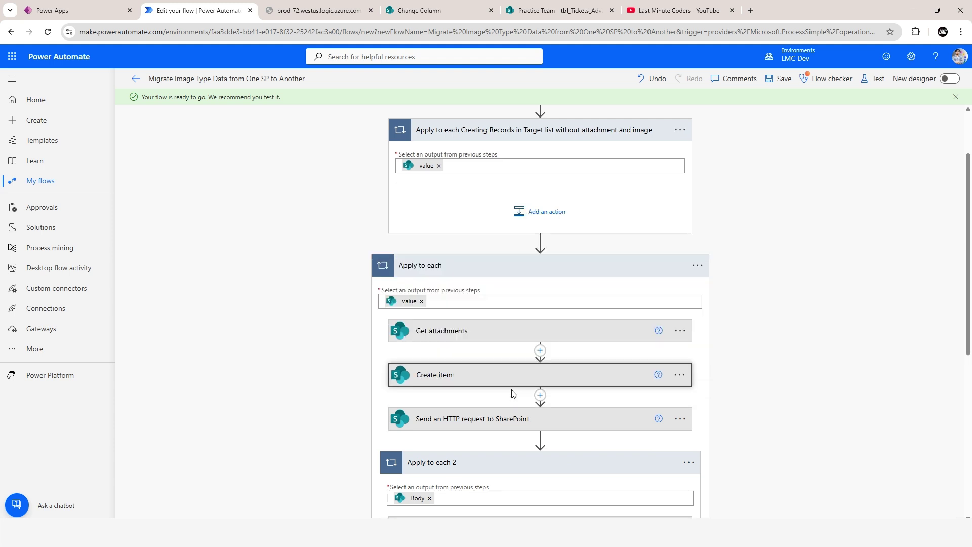
pyautogui.click(484, 382)
pyautogui.click(473, 381)
pyautogui.moveTo(477, 335); pyautogui.dragTo(475, 401)
pyautogui.click(459, 332)
# Delete the emptied loop named "Apply to each Creating Records in Target list without attachment and image".
pyautogui.scroll(3, 458, 347)
pyautogui.click(680, 212)
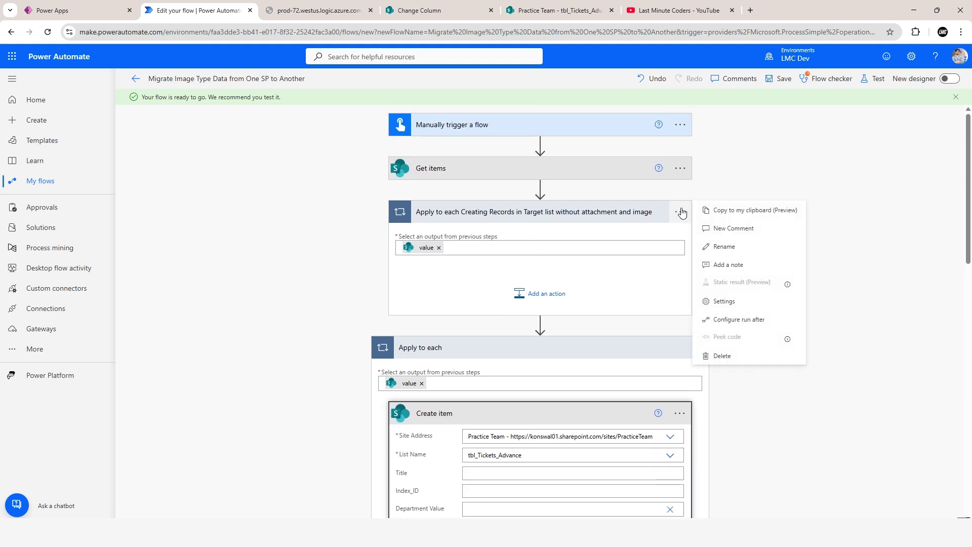
pyautogui.click(740, 355)
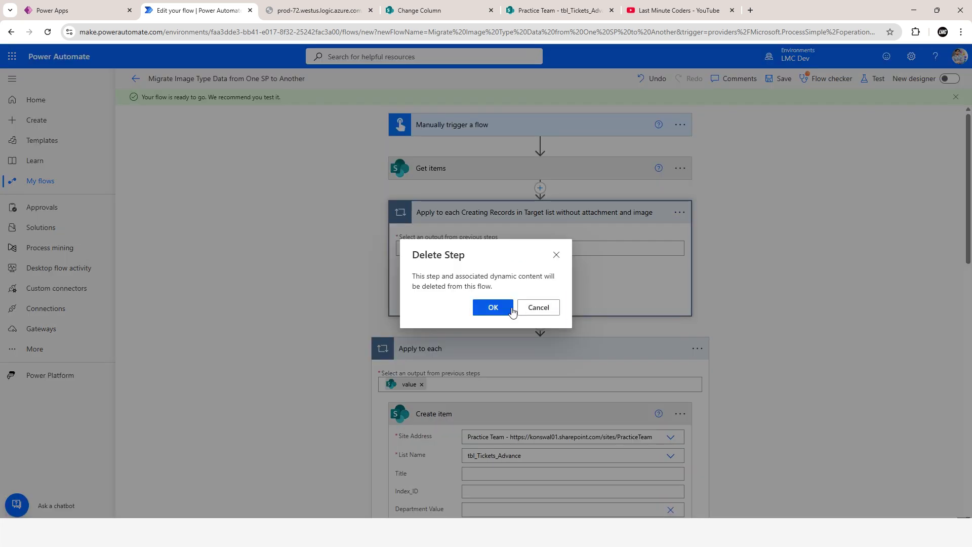
pyautogui.click(492, 308)
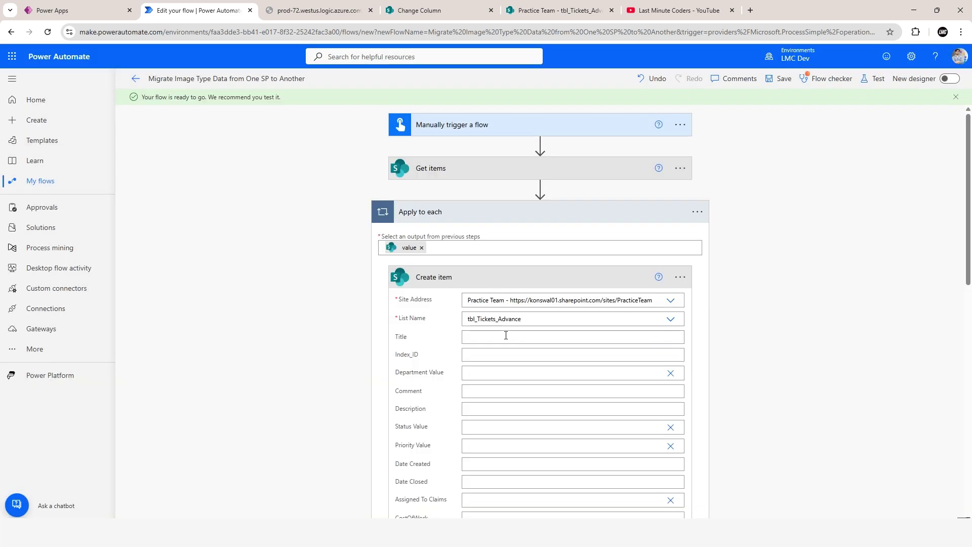
# Map the Title and Index_ID fields of Create item to the matching dynamic content from Get items.
pyautogui.scroll(-2, 494, 341)
pyautogui.click(486, 291)
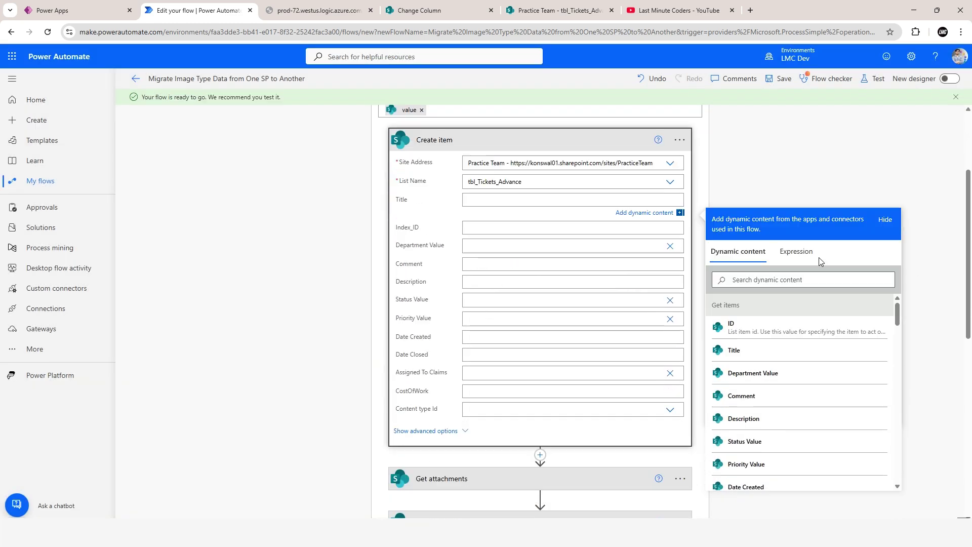
pyautogui.click(734, 388)
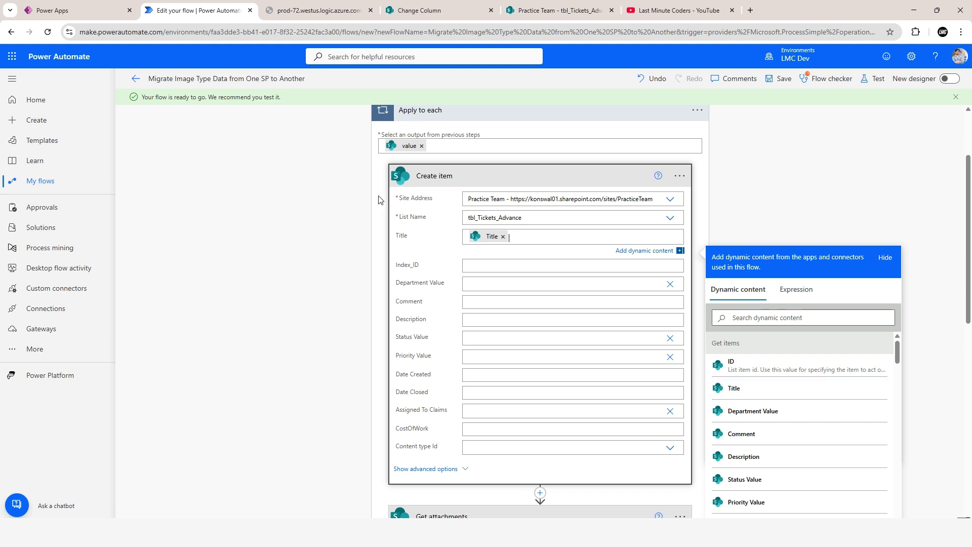
pyautogui.scroll(1, 431, 181)
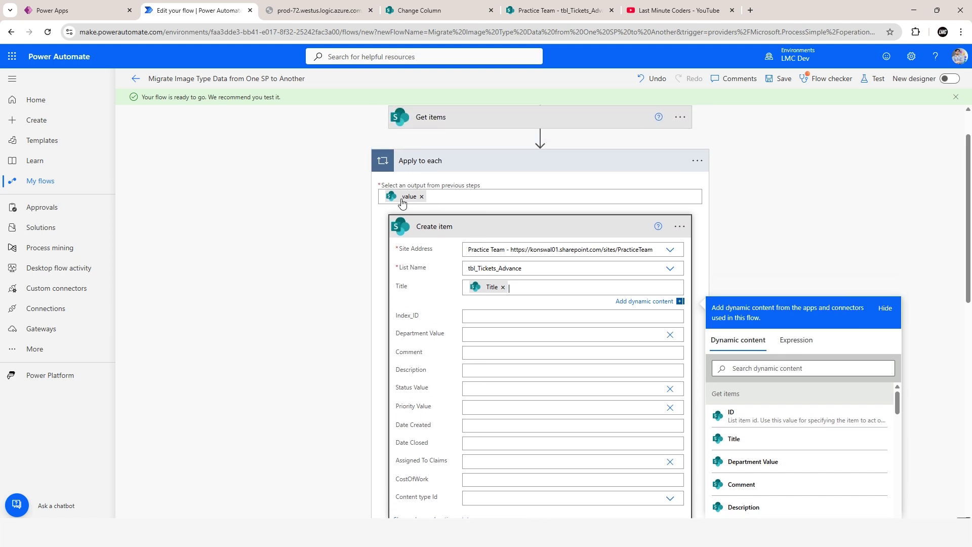
pyautogui.click(487, 314)
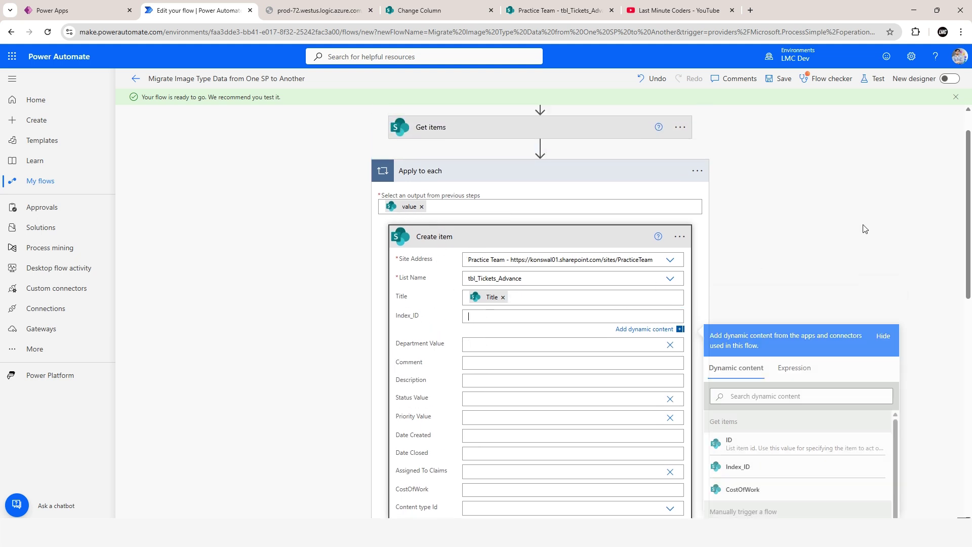
pyautogui.scroll(-2, 861, 226)
pyautogui.click(744, 368)
# Map Department Value, entered as a custom value, and Comment in Create item to their Get items counterparts.
pyautogui.click(497, 246)
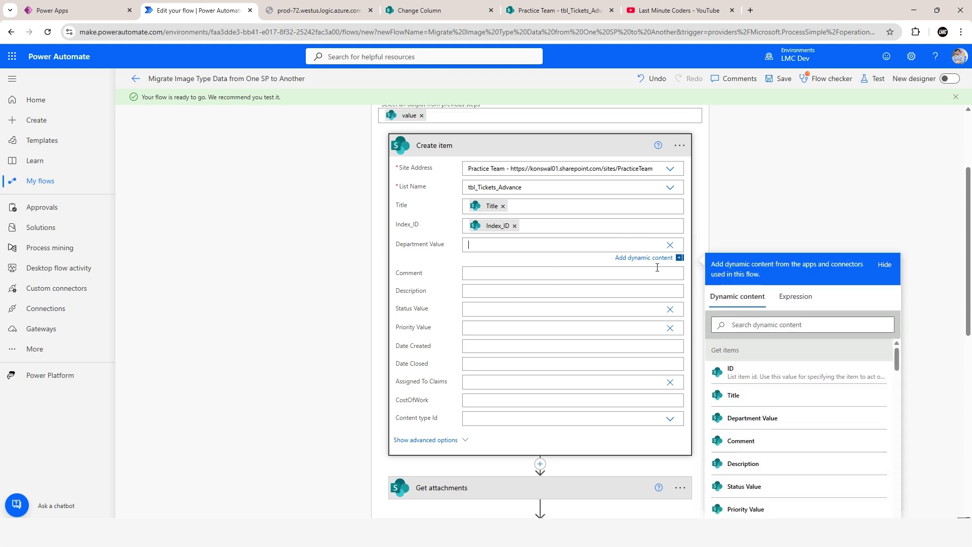
pyautogui.click(673, 246)
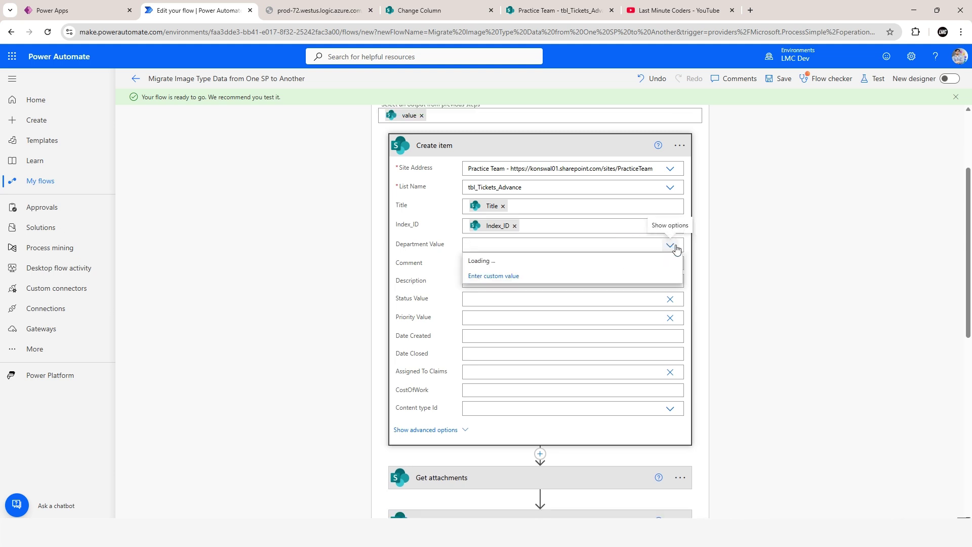
pyautogui.click(486, 278)
pyautogui.click(760, 276)
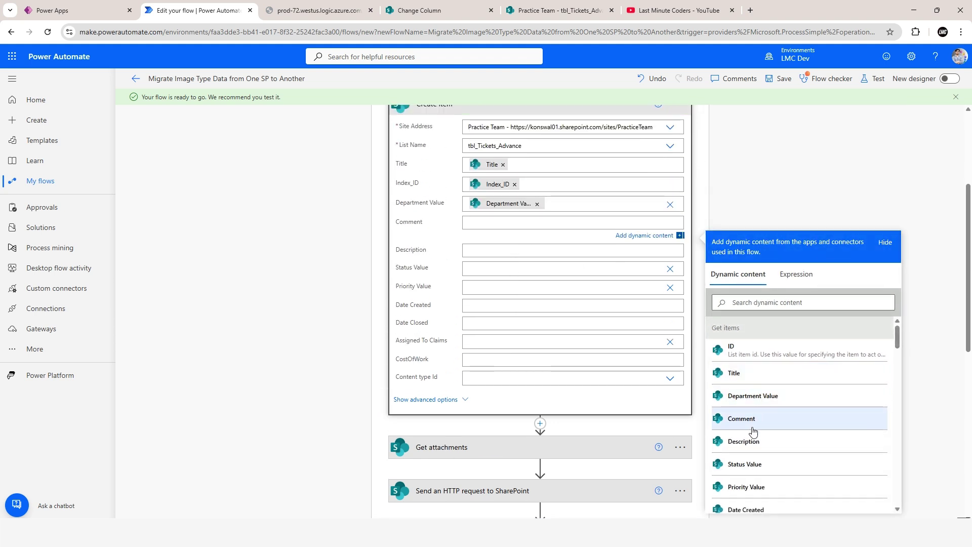
pyautogui.click(742, 420)
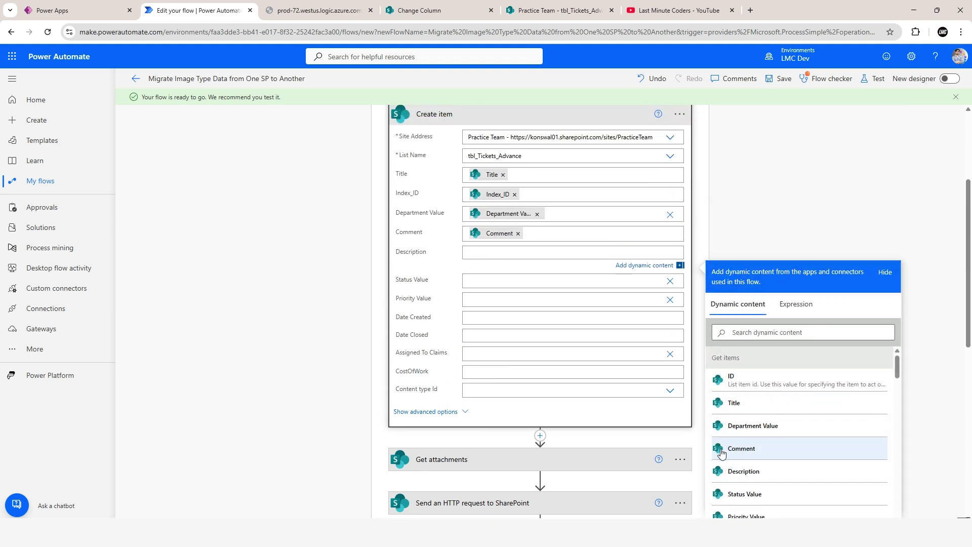
# Map the Description and Status Value fields of Create item to the matching Get items content.
pyautogui.click(740, 471)
pyautogui.click(546, 284)
pyautogui.scroll(-3, 739, 405)
# Map the Priority Value and Date Created fields of Create item to the matching Get items content.
pyautogui.click(496, 310)
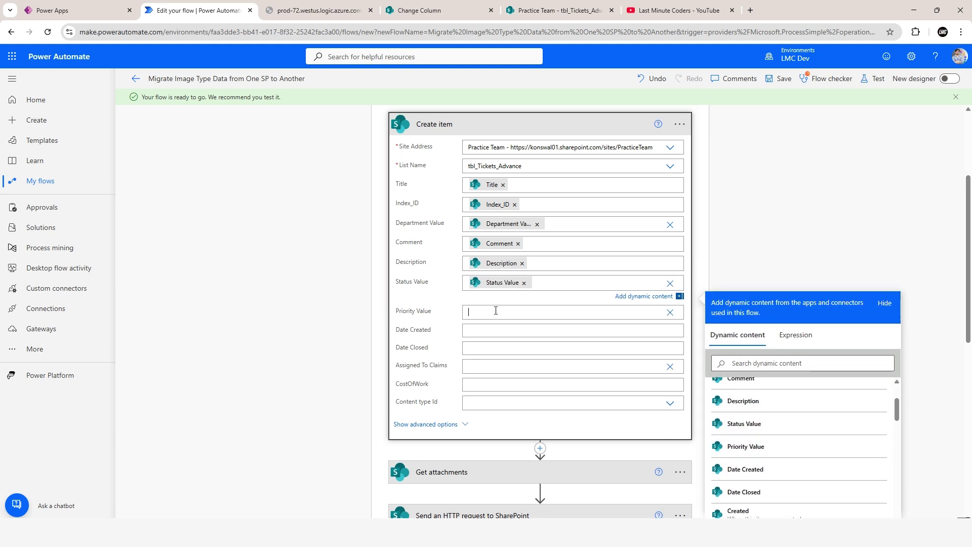
pyautogui.scroll(-2, 772, 391)
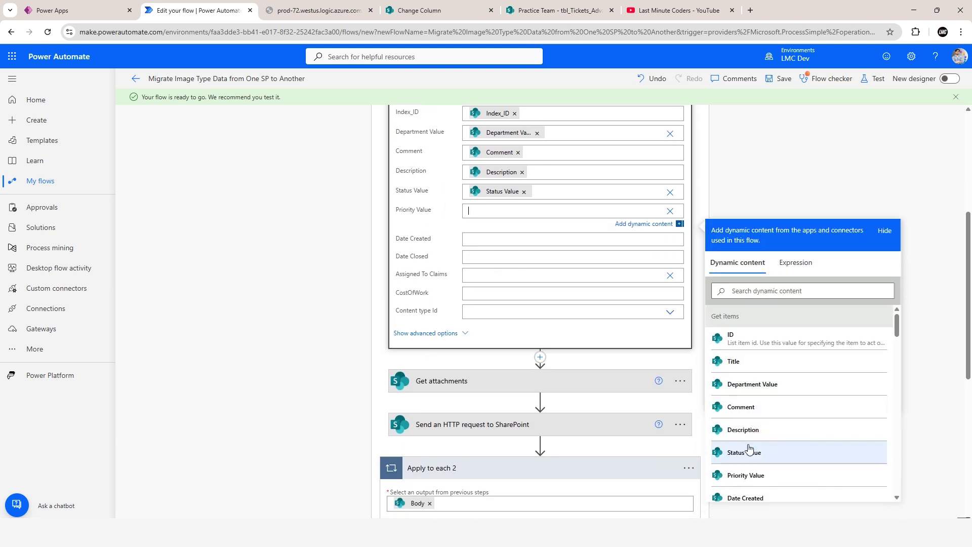
pyautogui.click(745, 475)
pyautogui.click(484, 240)
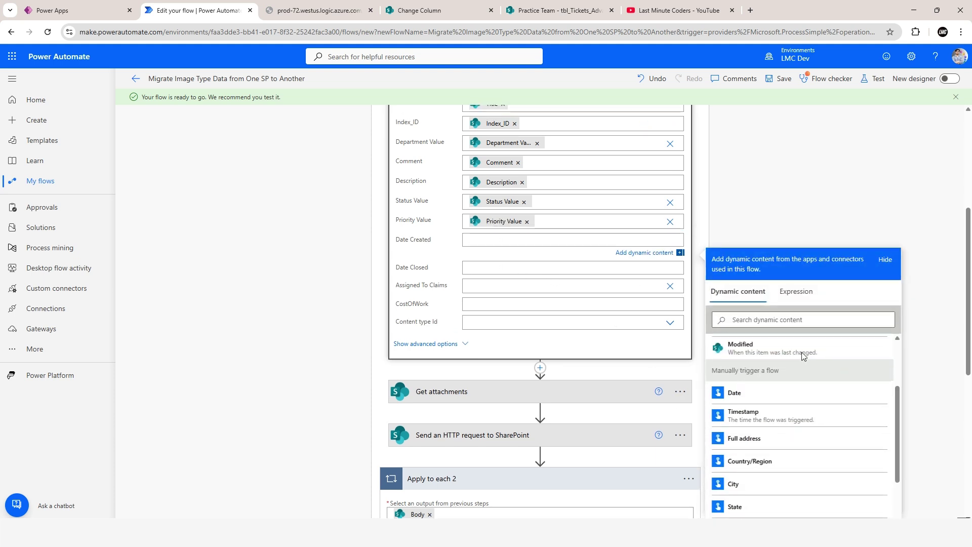
pyautogui.click(771, 371)
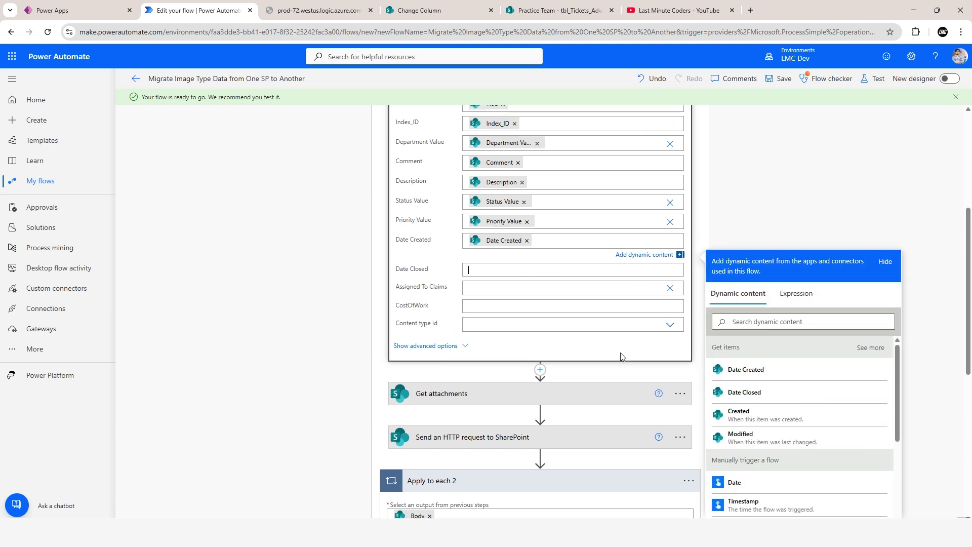
# Map the Date Closed and Assigned To Claims fields of Create item to the matching Get items content.
pyautogui.click(745, 422)
pyautogui.click(520, 298)
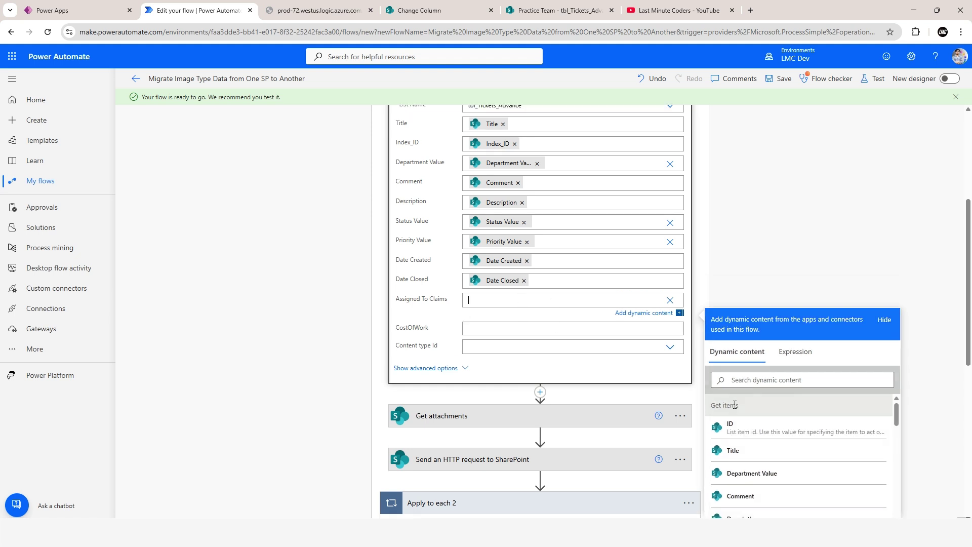
pyautogui.scroll(-2, 582, 304)
pyautogui.click(758, 280)
pyautogui.write('clai')
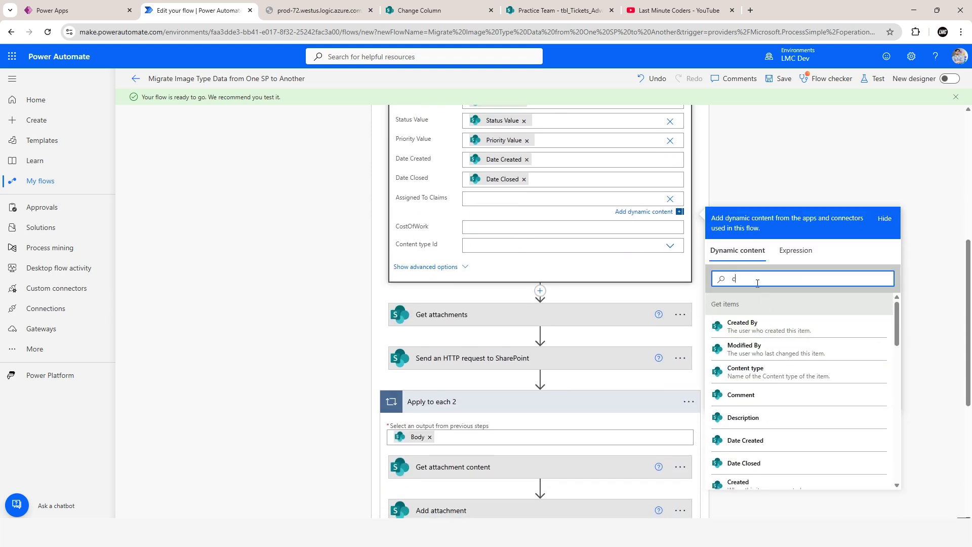
pyautogui.click(774, 350)
# Map CostOfWork in Create item to its Get items counterpart and collapse the Create item action.
pyautogui.press('Tab')
pyautogui.click(744, 400)
pyautogui.scroll(5, 587, 262)
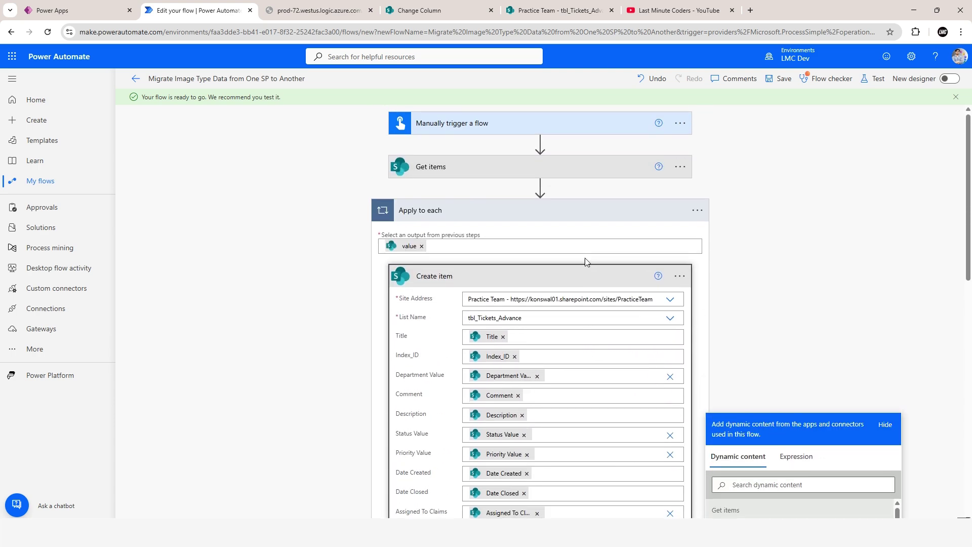
pyautogui.click(490, 278)
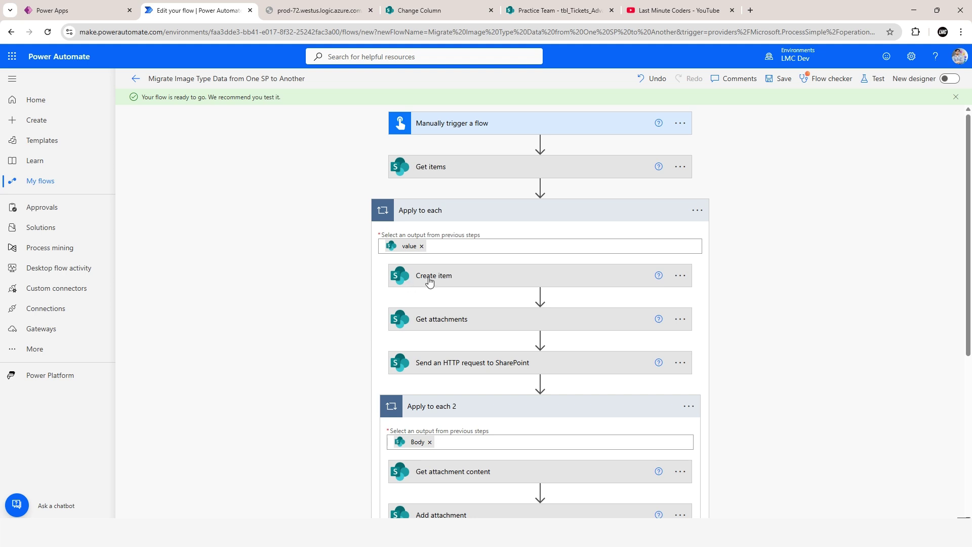
# Check the columns of the Practice Team tbl_Tickets_Advance list in SharePoint, including attachments and images, and return to the Power Automate flow.
pyautogui.scroll(-4, 430, 281)
pyautogui.scroll(1, 463, 121)
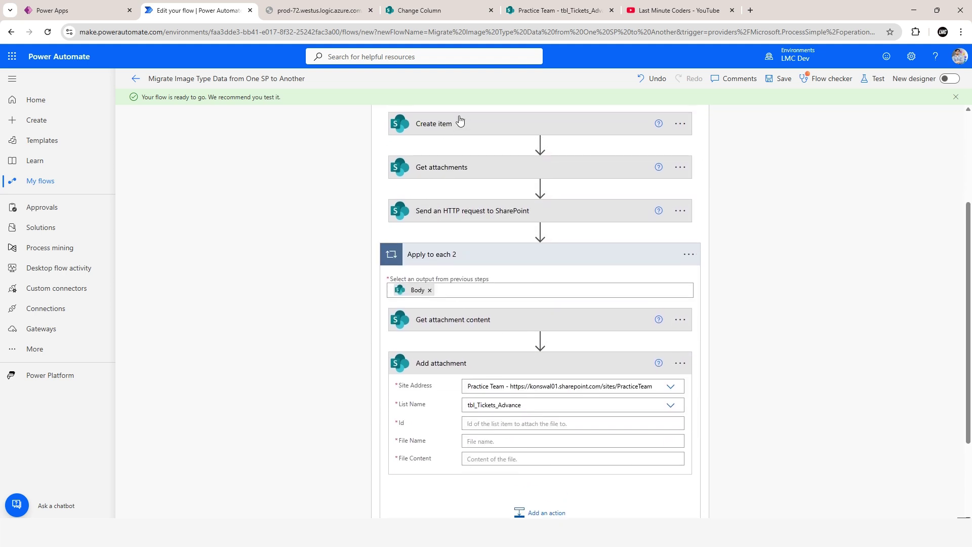
pyautogui.click(534, 7)
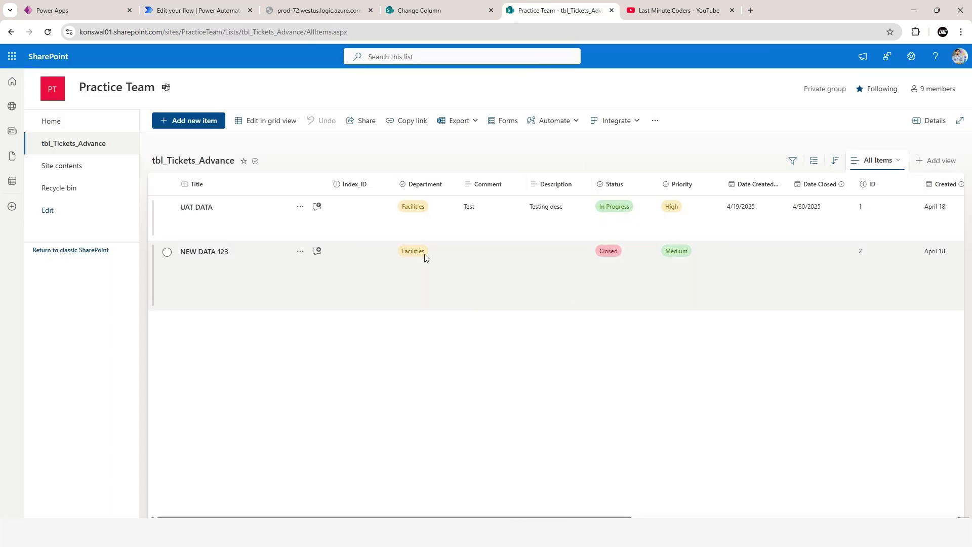
pyautogui.hscroll(10, 557, 278)
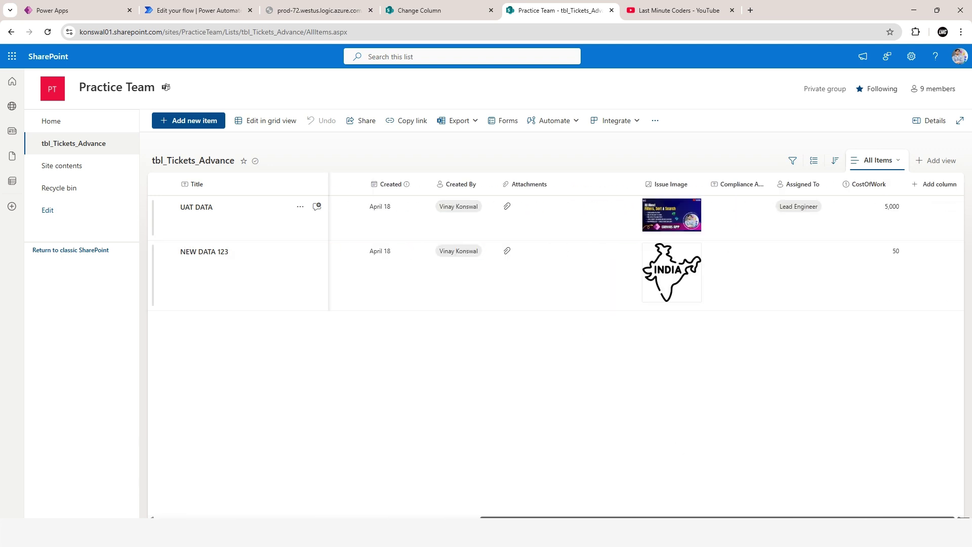
pyautogui.click(218, 11)
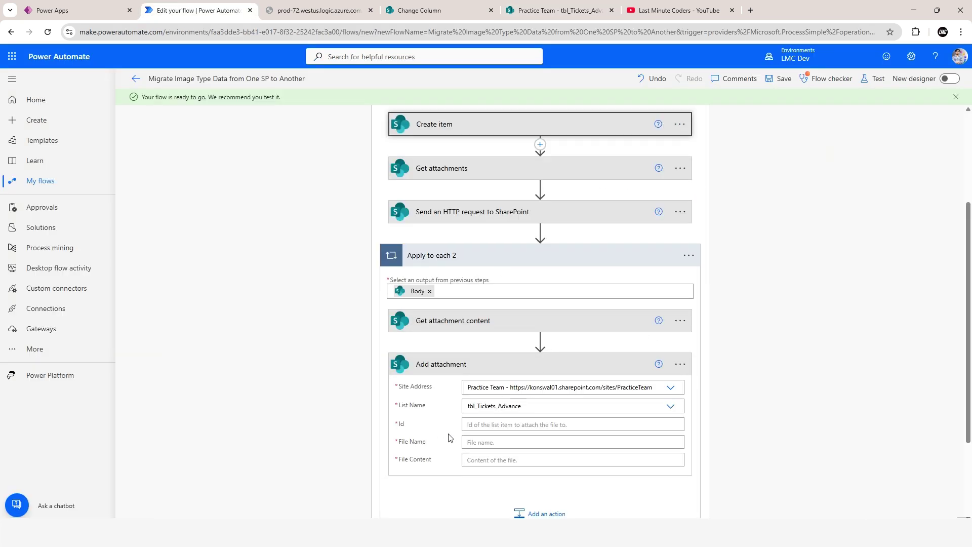
# Set the Id of Add attachment to the ID from Create item.
pyautogui.click(472, 425)
pyautogui.scroll(2, 349, 440)
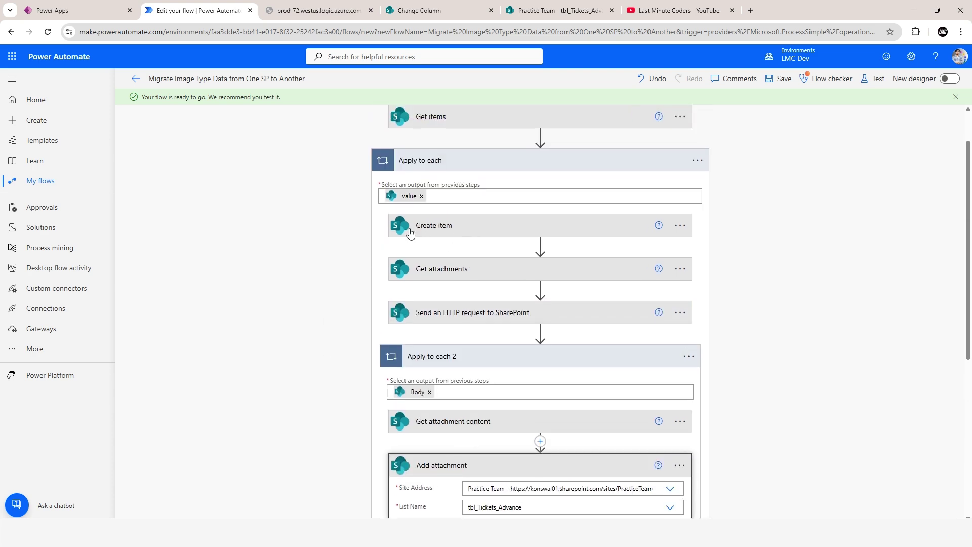
pyautogui.scroll(-5, 805, 231)
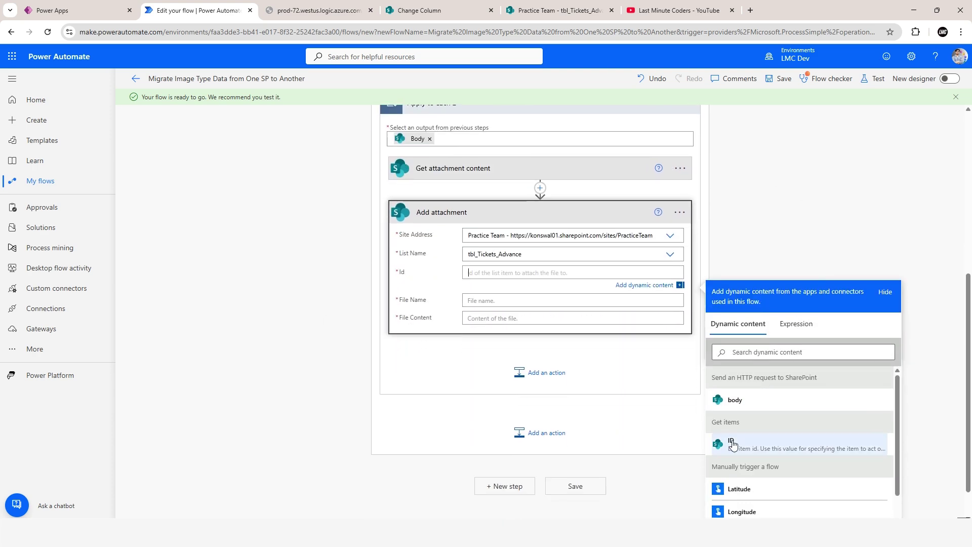
pyautogui.scroll(-3, 728, 439)
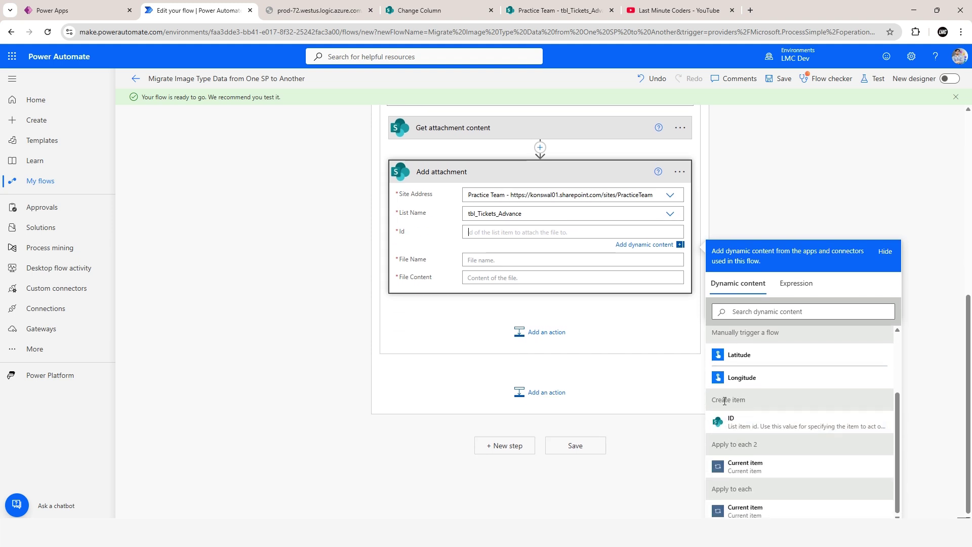
pyautogui.click(733, 424)
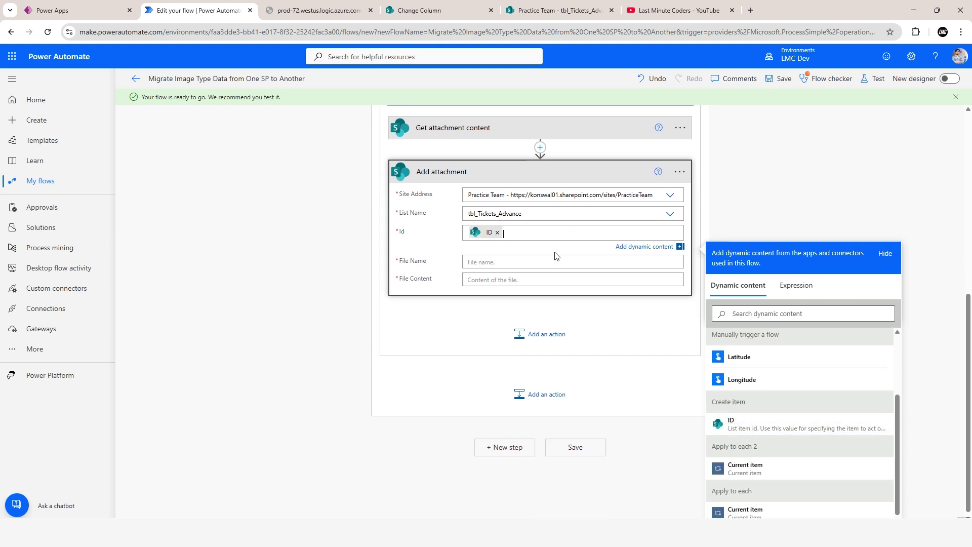
# Clear the Id of Add attachment, search the dynamic content for ID and insert the Create item ID again.
pyautogui.scroll(1, 485, 253)
pyautogui.scroll(3, 475, 283)
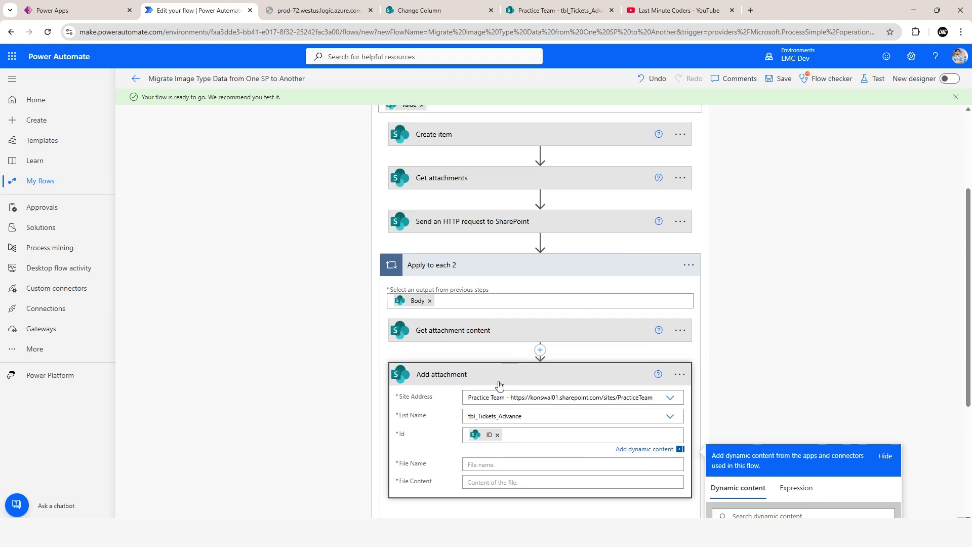
pyautogui.scroll(3, 499, 442)
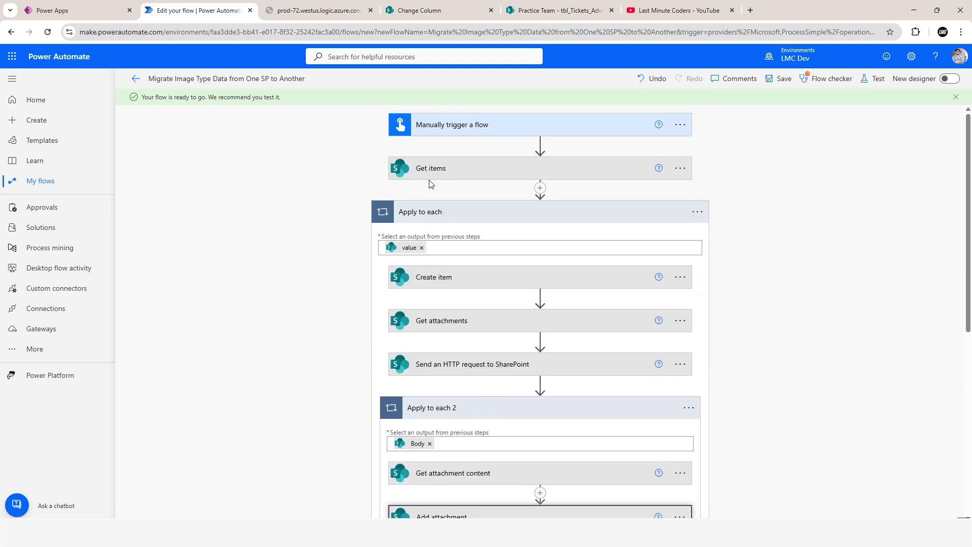
pyautogui.scroll(-6, 515, 267)
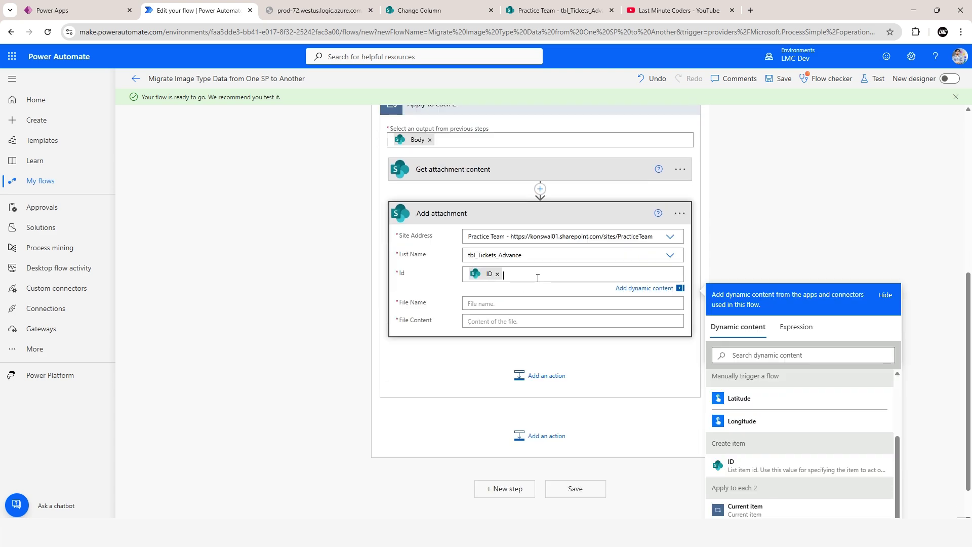
pyautogui.scroll(-1, 557, 314)
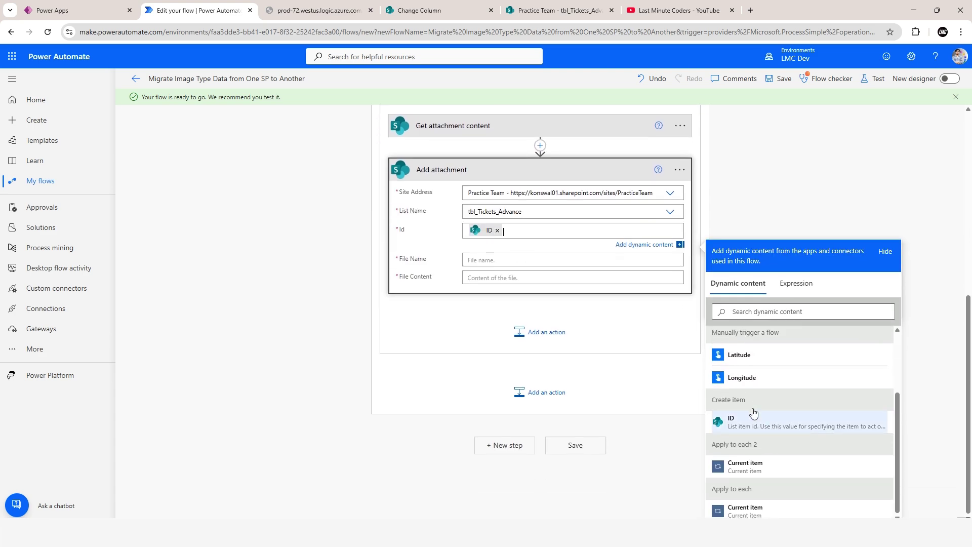
pyautogui.click(497, 231)
pyautogui.click(750, 312)
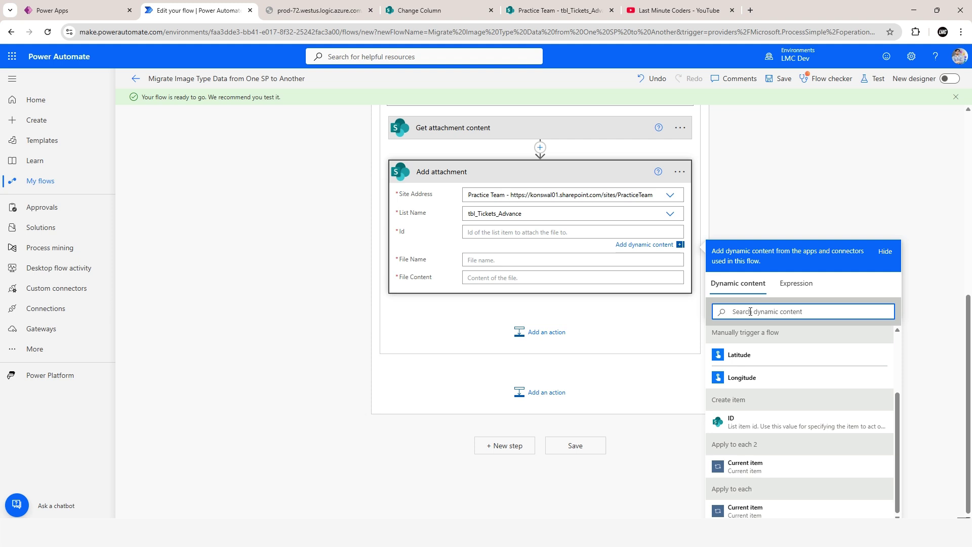
pyautogui.write('ID')
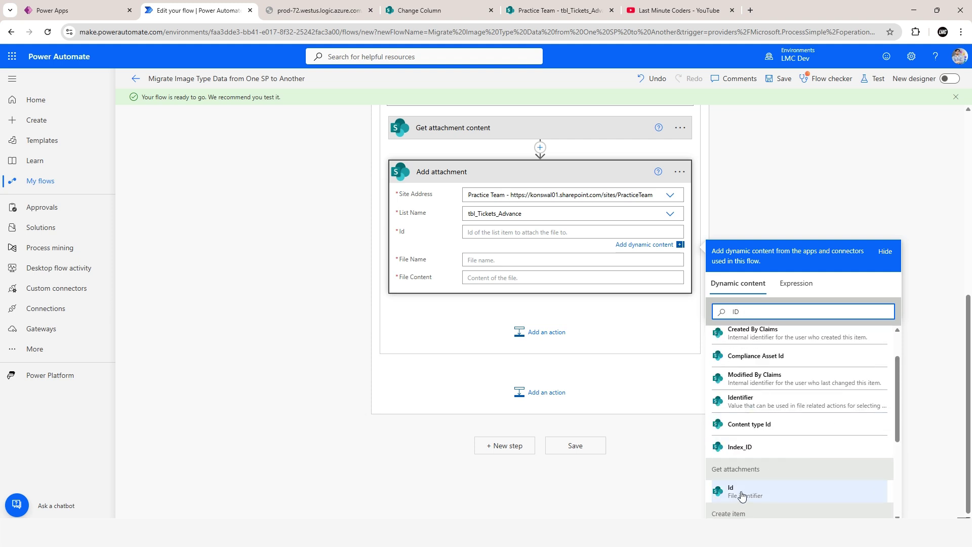
pyautogui.scroll(-2, 745, 481)
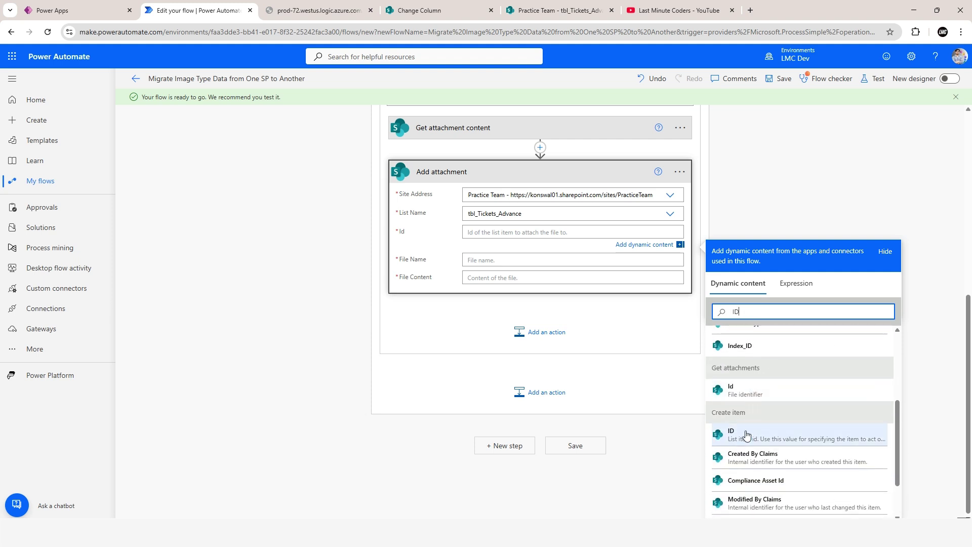
pyautogui.scroll(1, 736, 430)
pyautogui.scroll(-3, 735, 430)
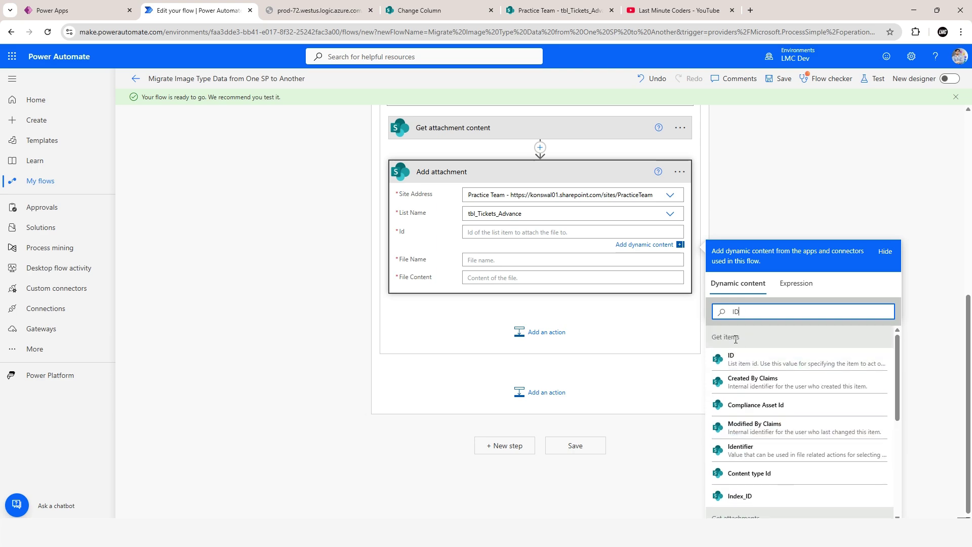
pyautogui.scroll(2, 745, 362)
pyautogui.scroll(-1, 750, 365)
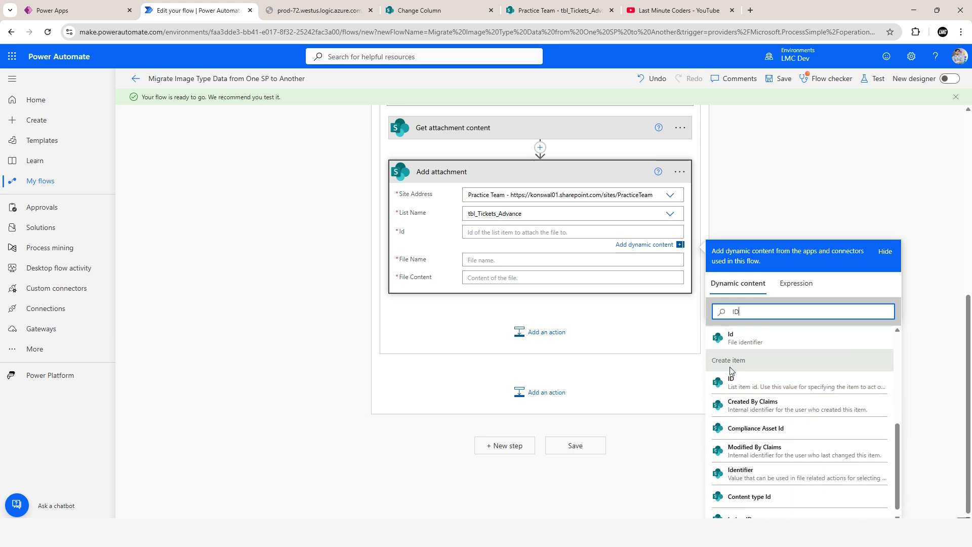
pyautogui.click(732, 380)
# Start filling in the File Name of Add attachment and look through the dynamic content offered for it.
pyautogui.scroll(4, 575, 338)
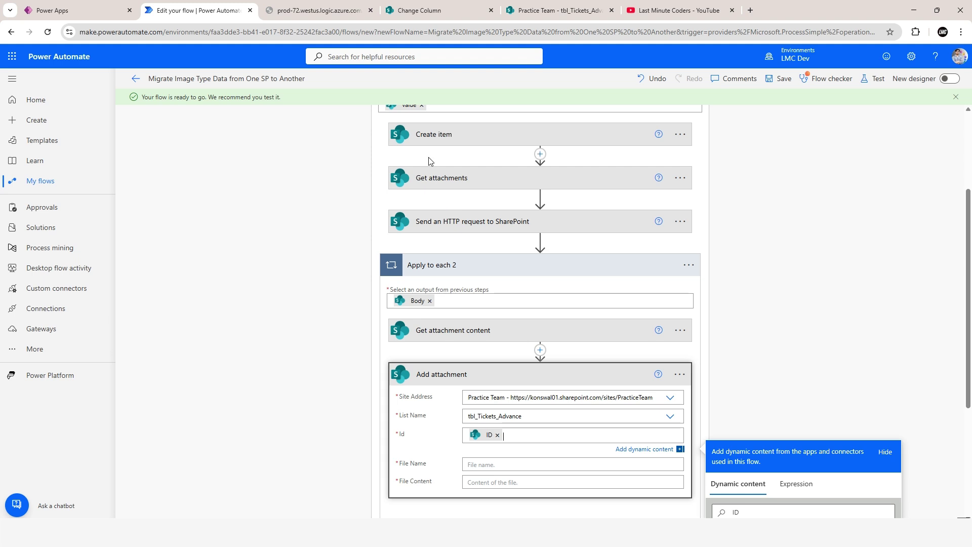
pyautogui.scroll(-2, 493, 355)
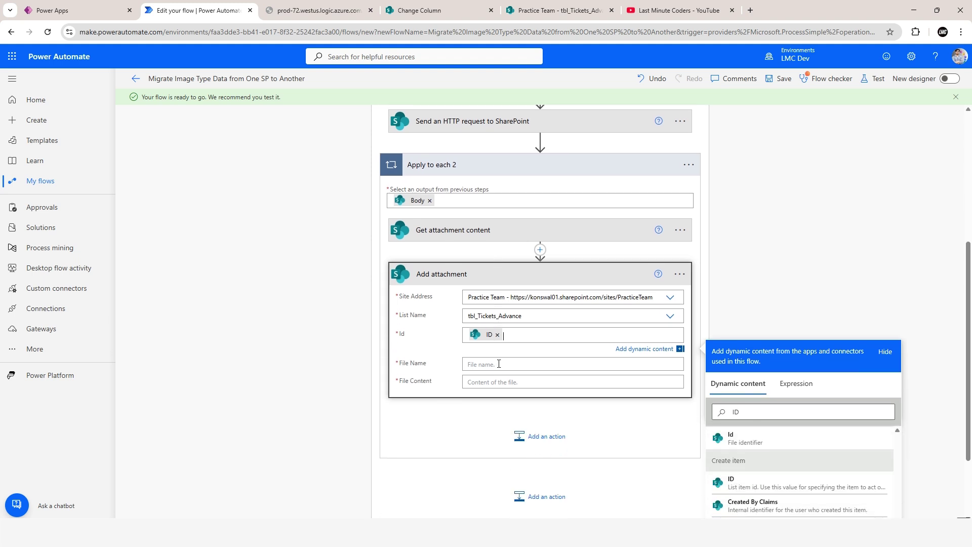
pyautogui.click(494, 364)
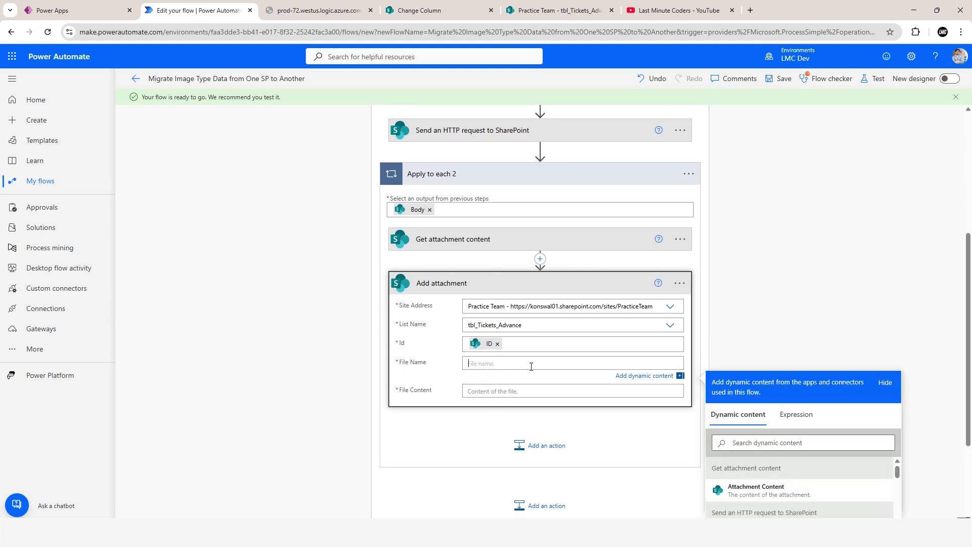
pyautogui.scroll(-2, 820, 313)
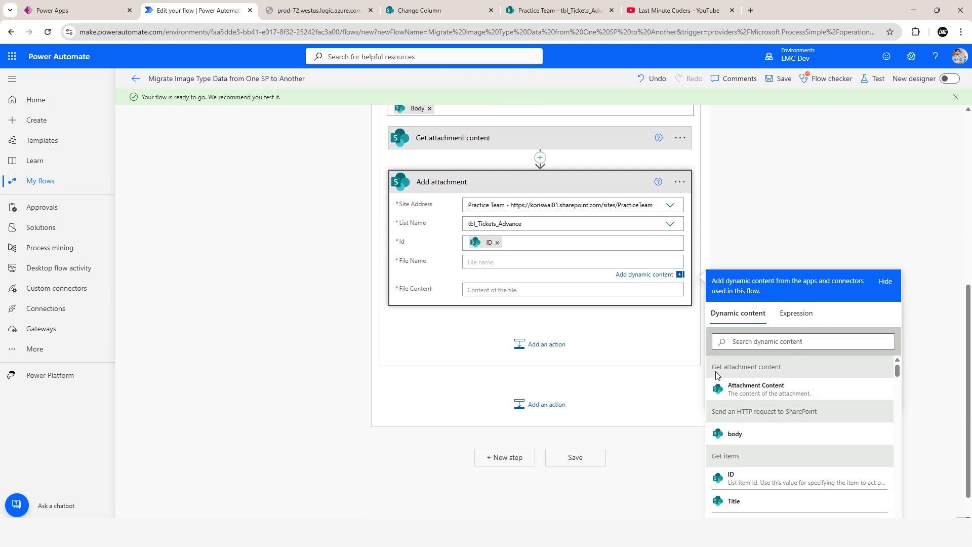
pyautogui.scroll(-1, 744, 408)
pyautogui.scroll(1, 725, 417)
pyautogui.scroll(1, 737, 385)
pyautogui.scroll(2, 735, 384)
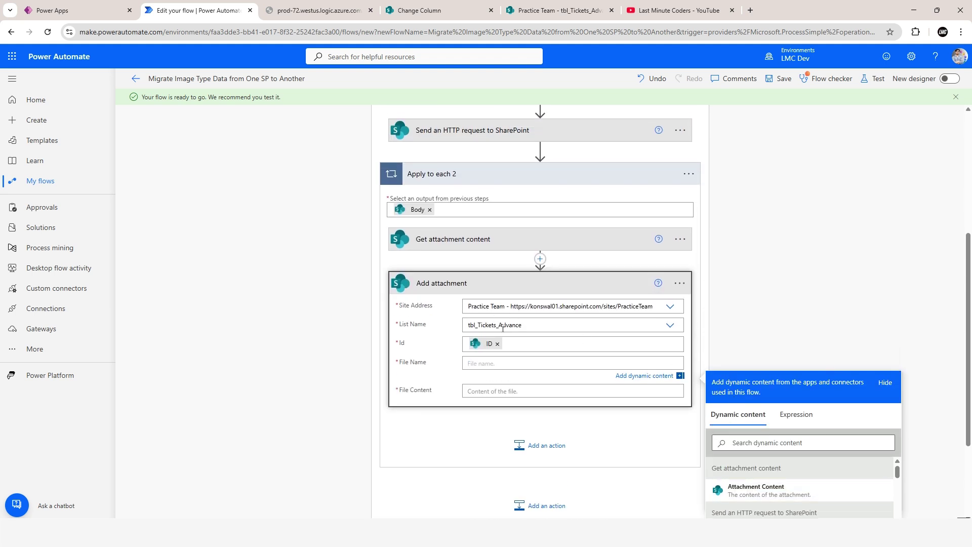
pyautogui.scroll(-5, 852, 332)
pyautogui.scroll(3, 843, 403)
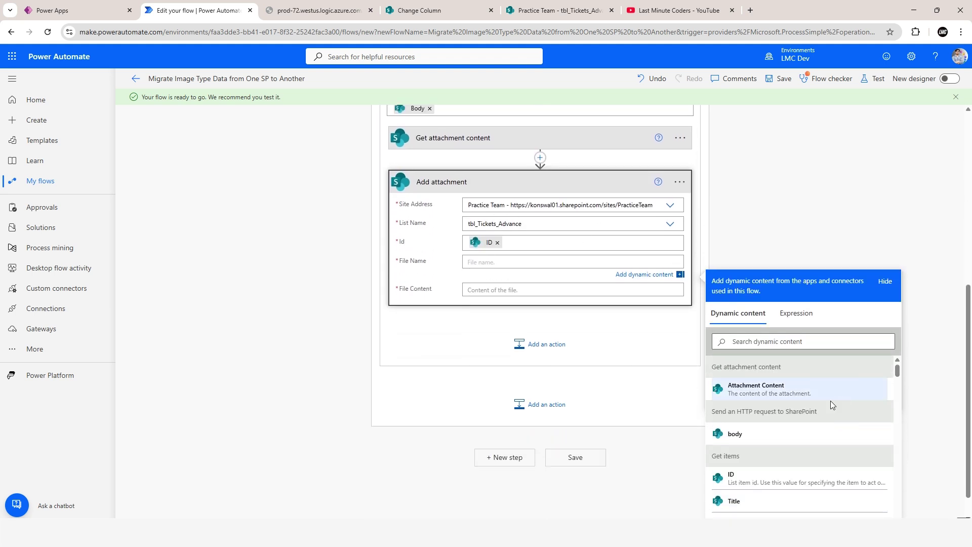
pyautogui.moveTo(898, 369); pyautogui.dragTo(924, 361)
# Search the dynamic content for "name" and "atta", clearing the search after each term.
pyautogui.click(766, 346)
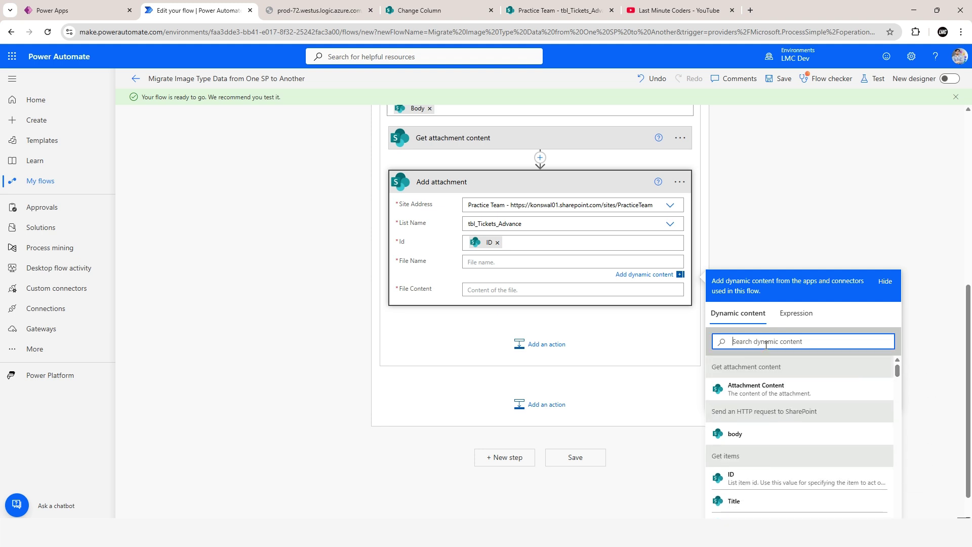
pyautogui.write('name')
pyautogui.press('BackSpace')
pyautogui.press('BackSpace')
pyautogui.press('BackSpace')
pyautogui.press('BackSpace')
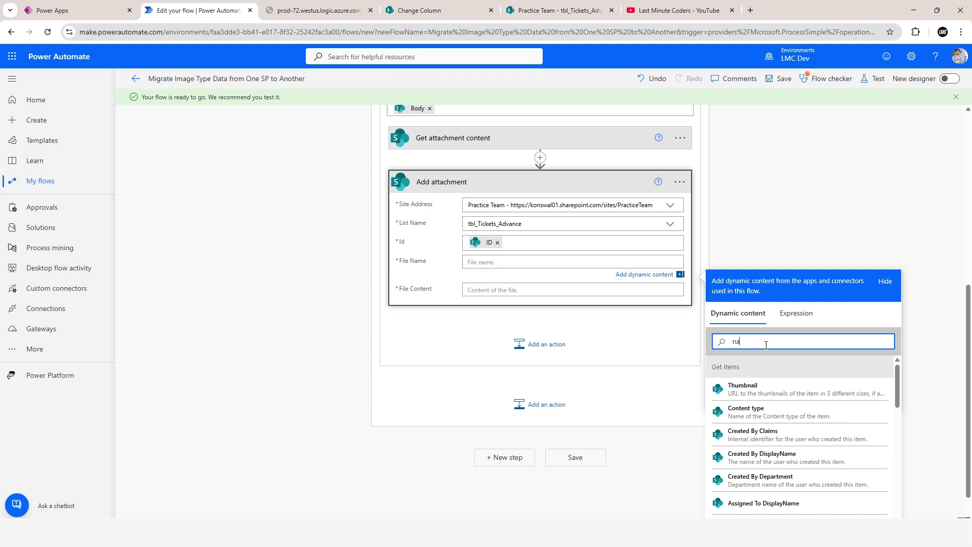
pyautogui.write('atta')
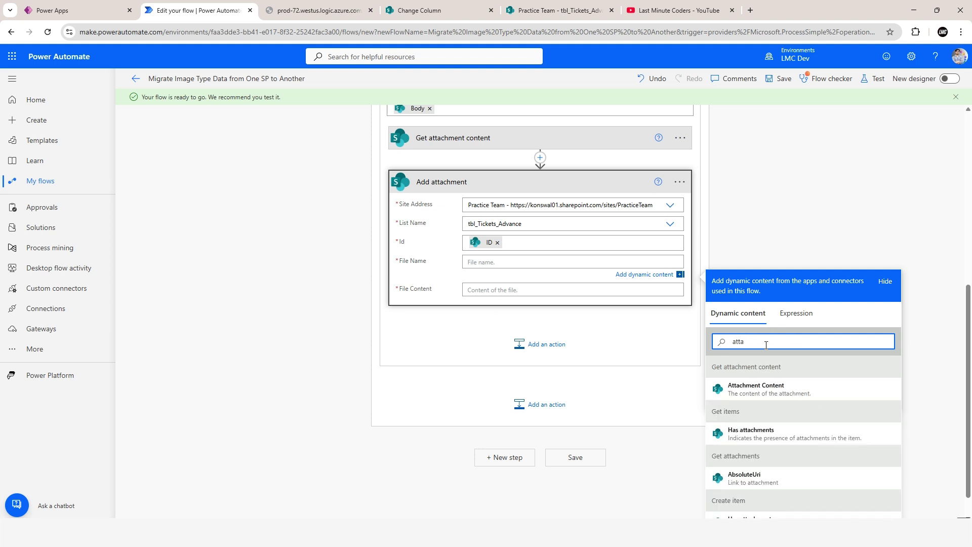
pyautogui.scroll(-1, 894, 264)
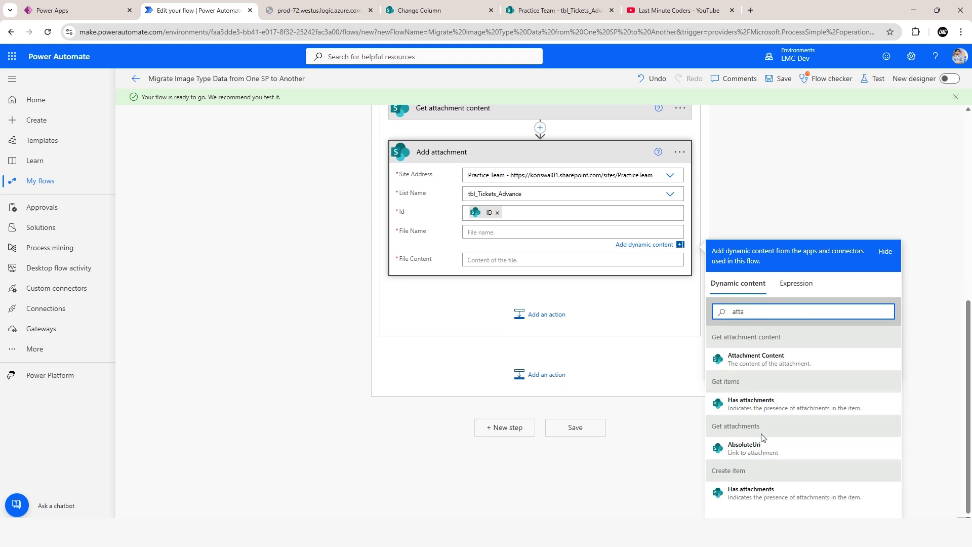
pyautogui.press('BackSpace')
pyautogui.press('BackSpace')
pyautogui.press('BackSpace')
pyautogui.press('BackSpace')
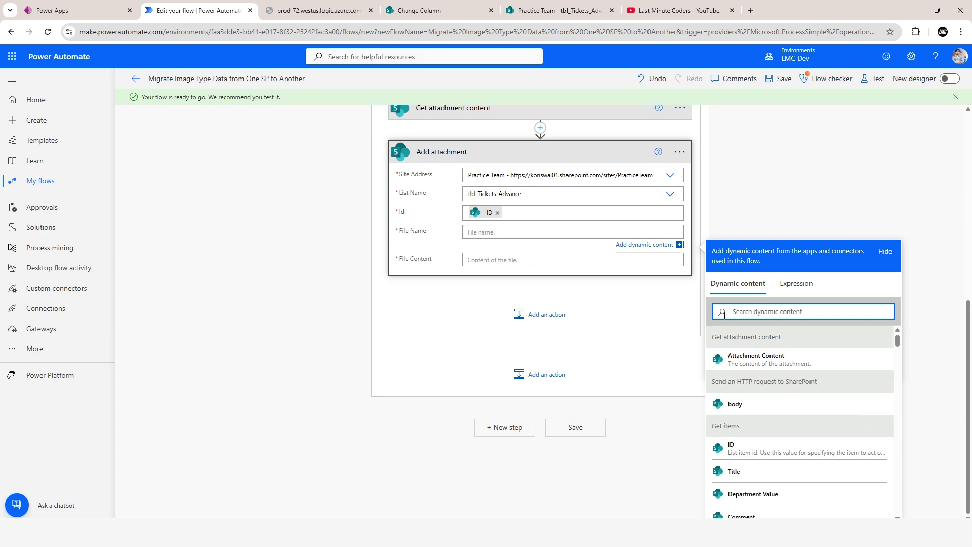
# Set the File Name of Add attachment to DisplayName from Get attachments.
pyautogui.scroll(-10, 768, 337)
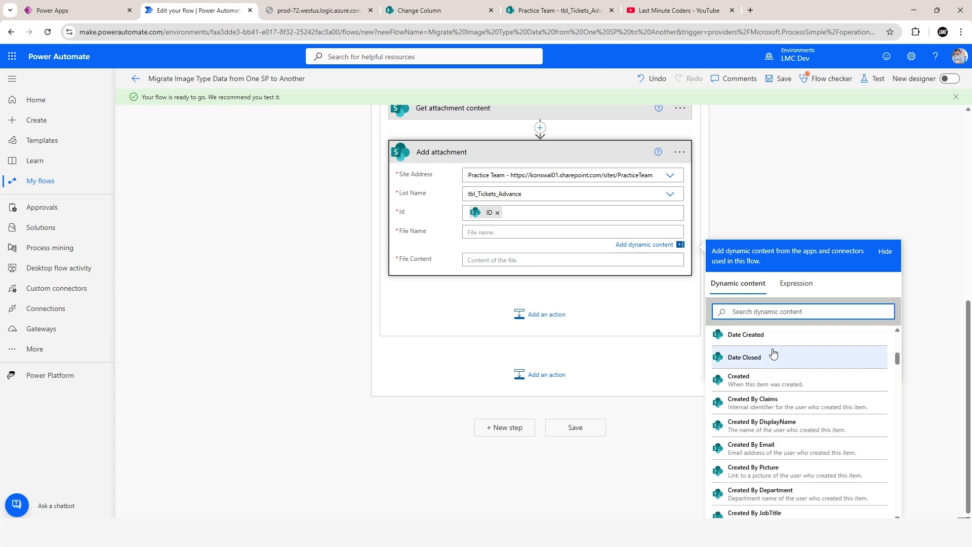
pyautogui.scroll(1, 779, 362)
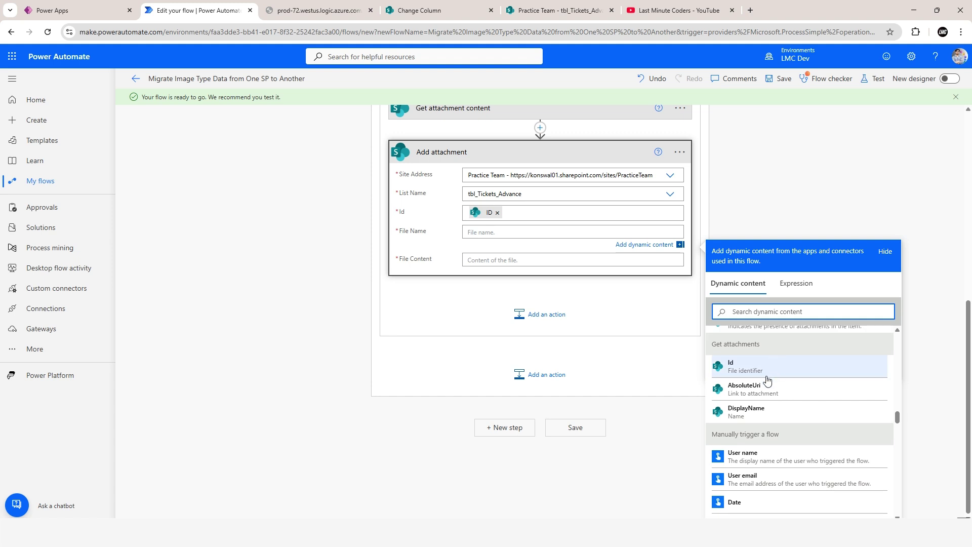
pyautogui.click(746, 412)
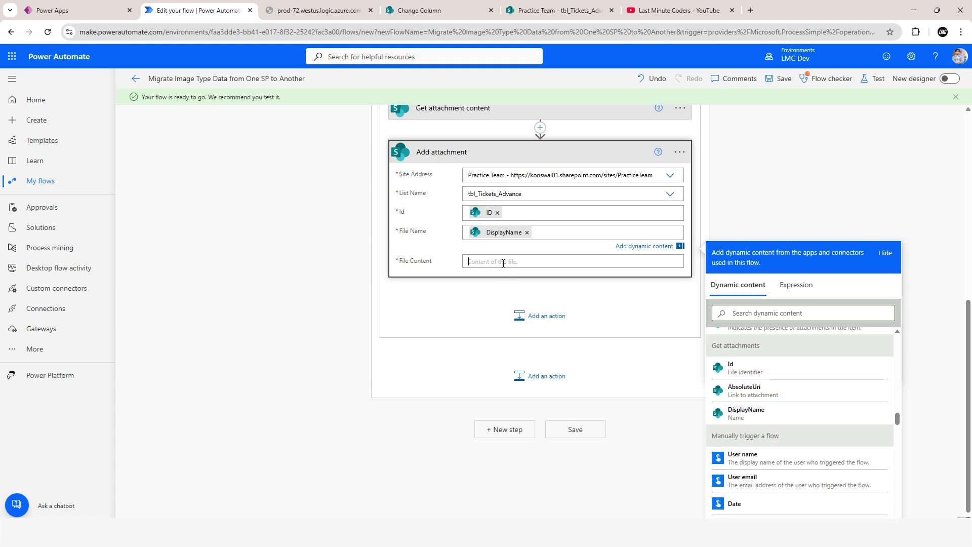
# Set the File Content of Add attachment to Attachment Content from Get attachment content, collapse the action and save the flow.
pyautogui.click(503, 262)
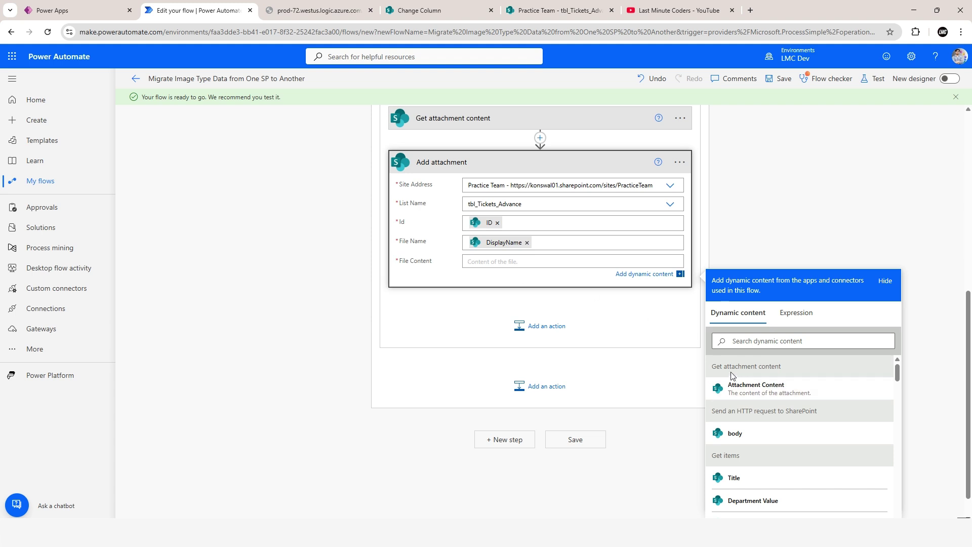
pyautogui.click(767, 384)
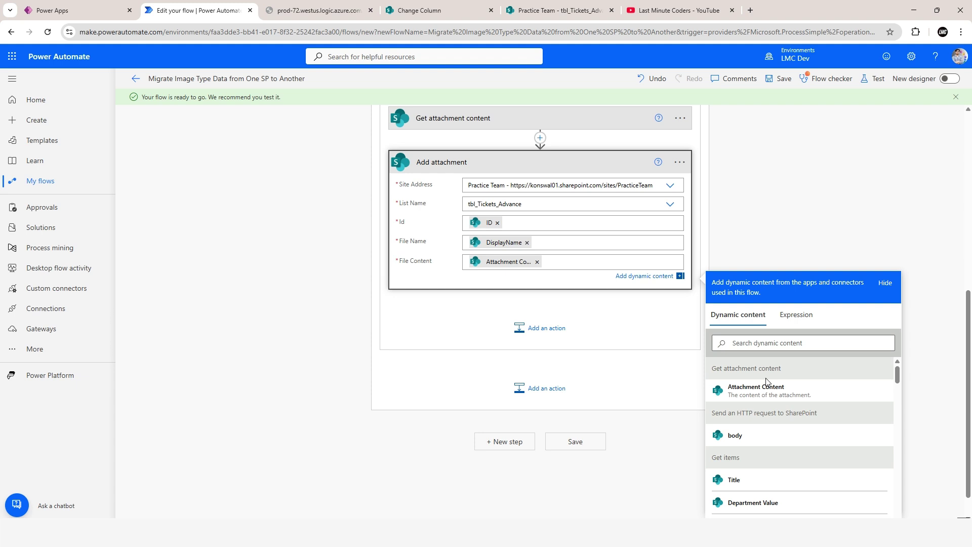
pyautogui.scroll(3, 748, 244)
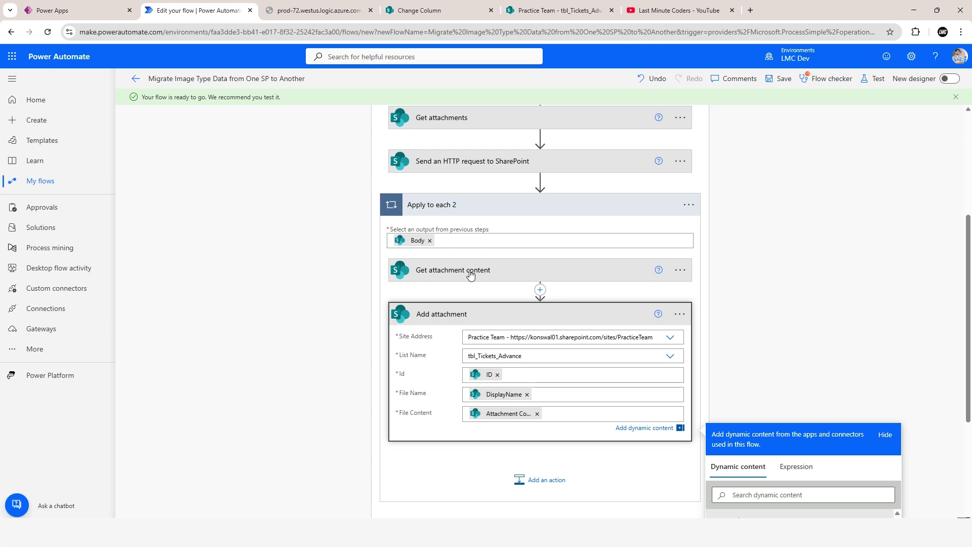
pyautogui.scroll(-1, 660, 299)
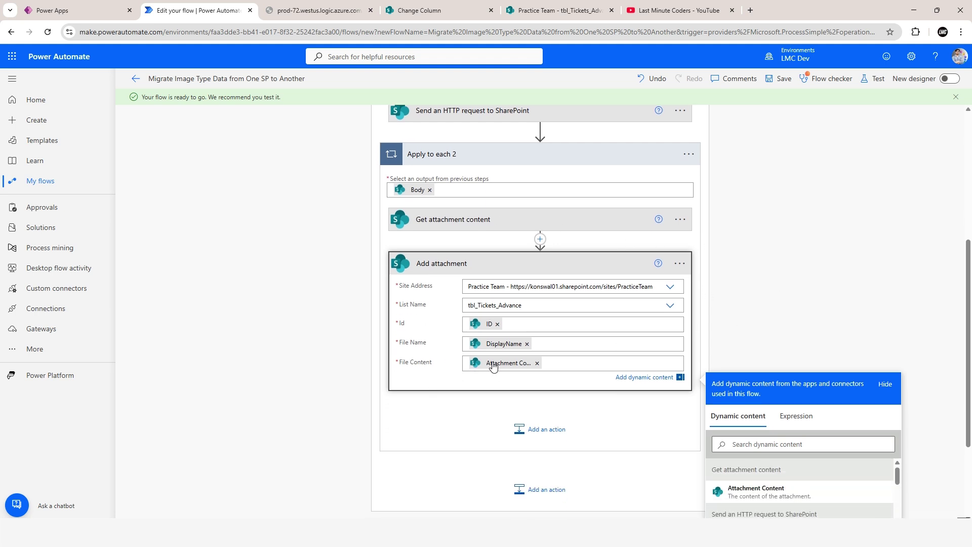
pyautogui.scroll(-2, 766, 397)
pyautogui.scroll(2, 498, 276)
pyautogui.click(468, 261)
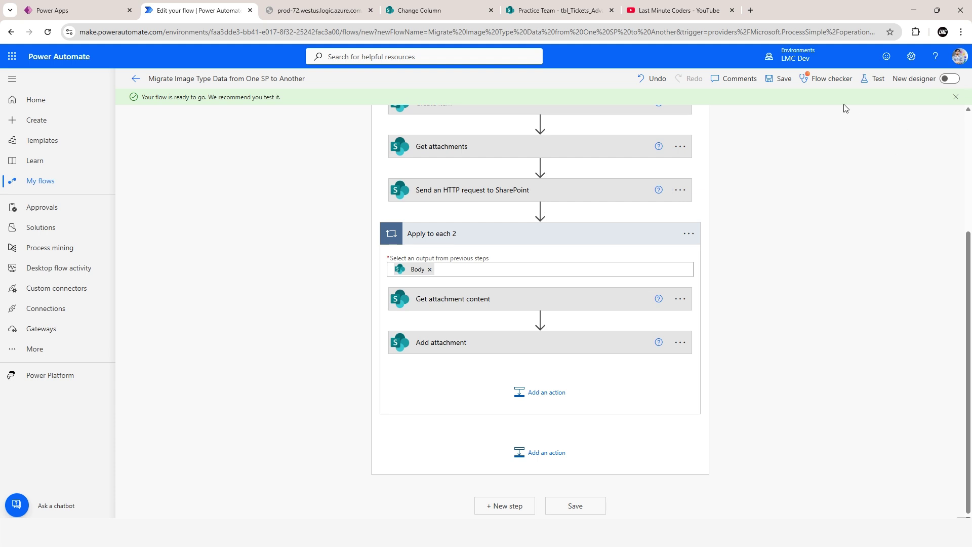
pyautogui.click(778, 80)
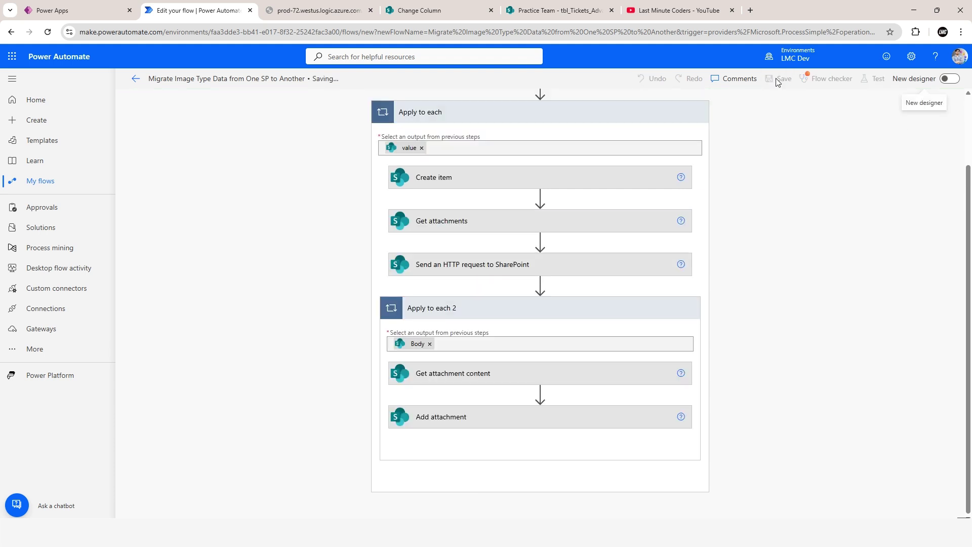
# Go back from the column settings to the VK_Solutions tbl_Tickets_Advance list and compare it with the Practice Team list.
pyautogui.click(420, 10)
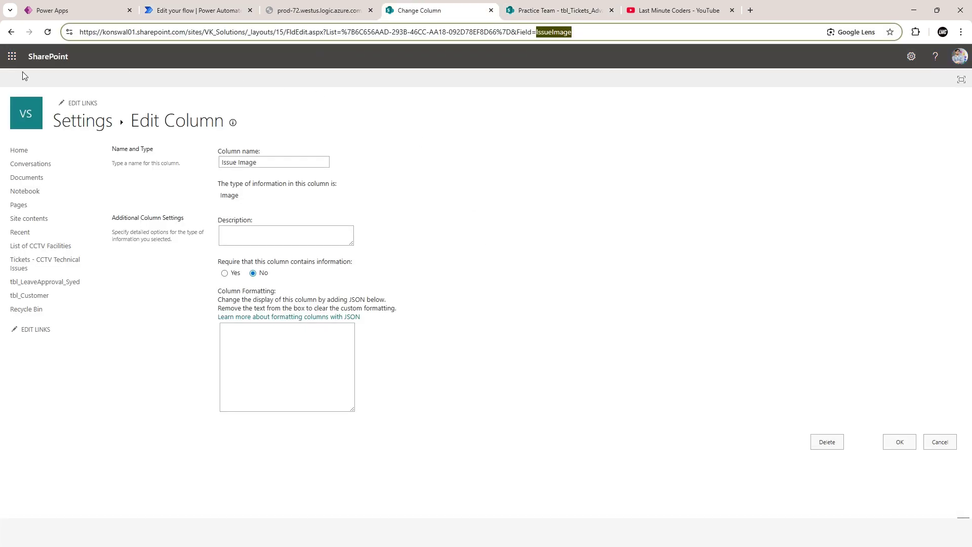
pyautogui.click(9, 32)
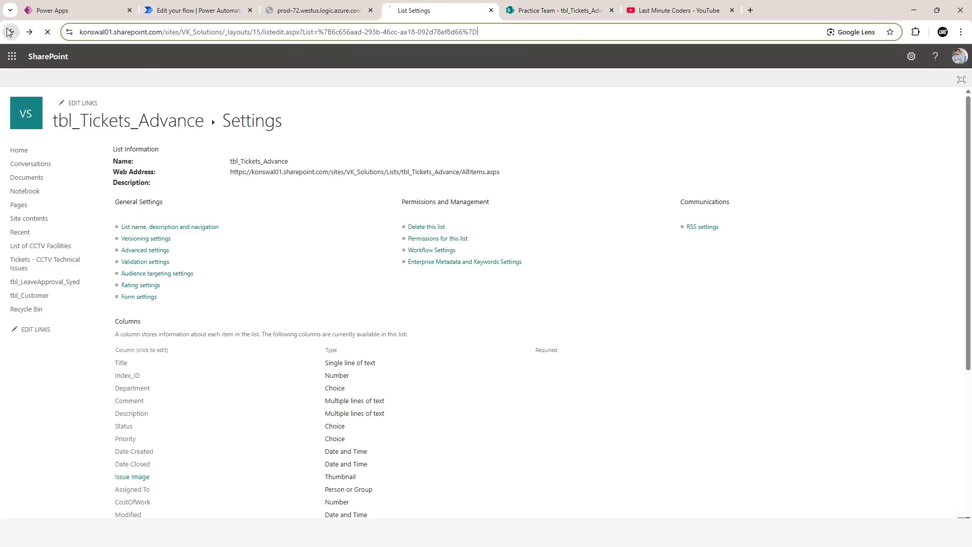
pyautogui.click(9, 32)
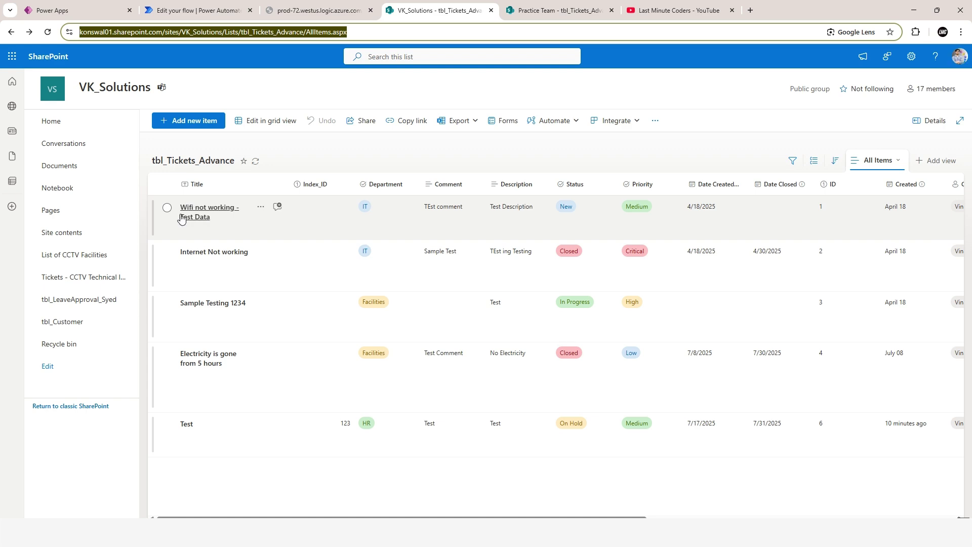
pyautogui.click(519, 3)
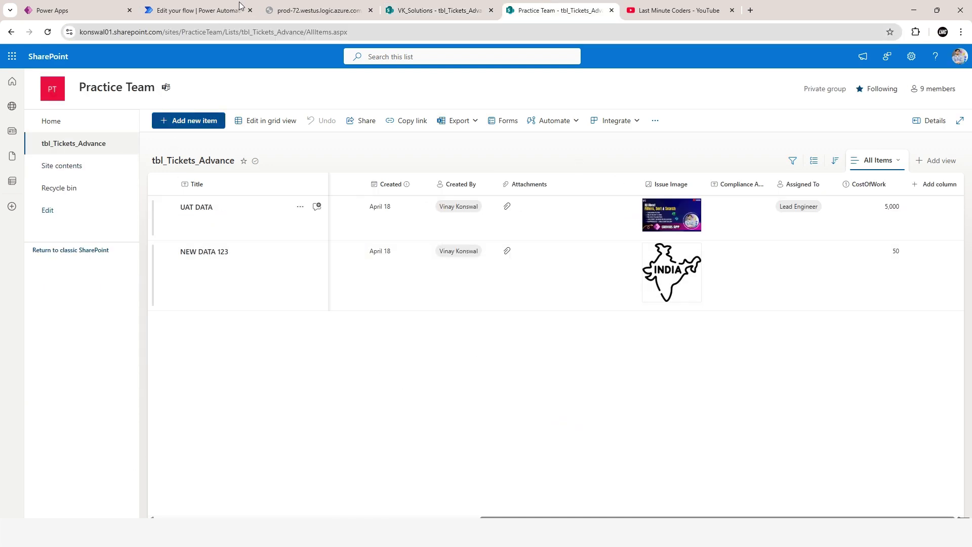
# Return to the flow editor and run a manual test of the migration flow.
pyautogui.click(213, 11)
pyautogui.click(954, 87)
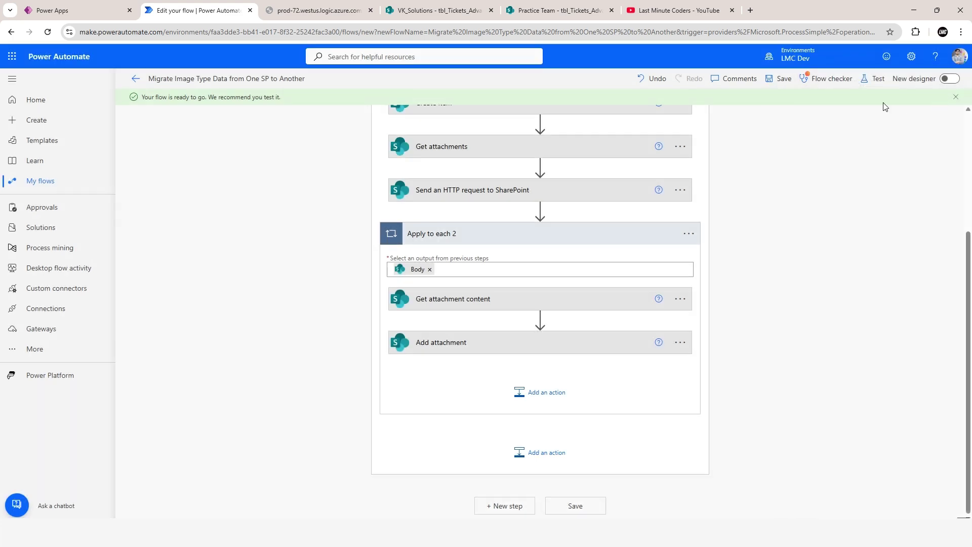
pyautogui.scroll(4, 771, 198)
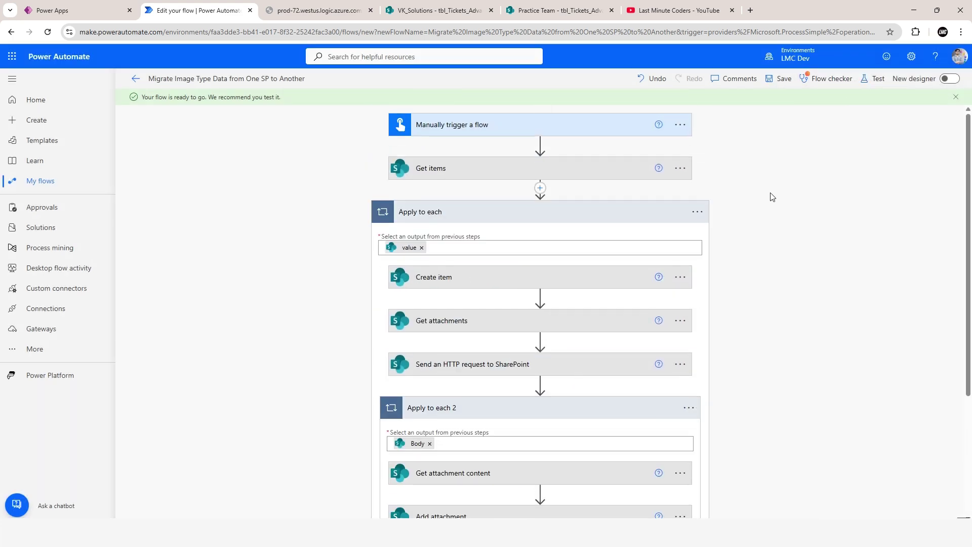
pyautogui.click(873, 81)
pyautogui.click(794, 504)
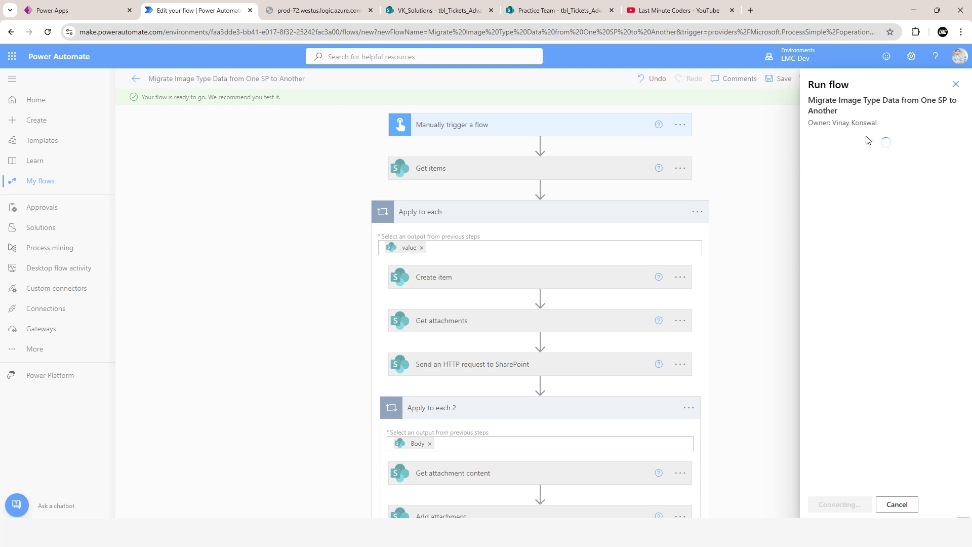
pyautogui.click(830, 505)
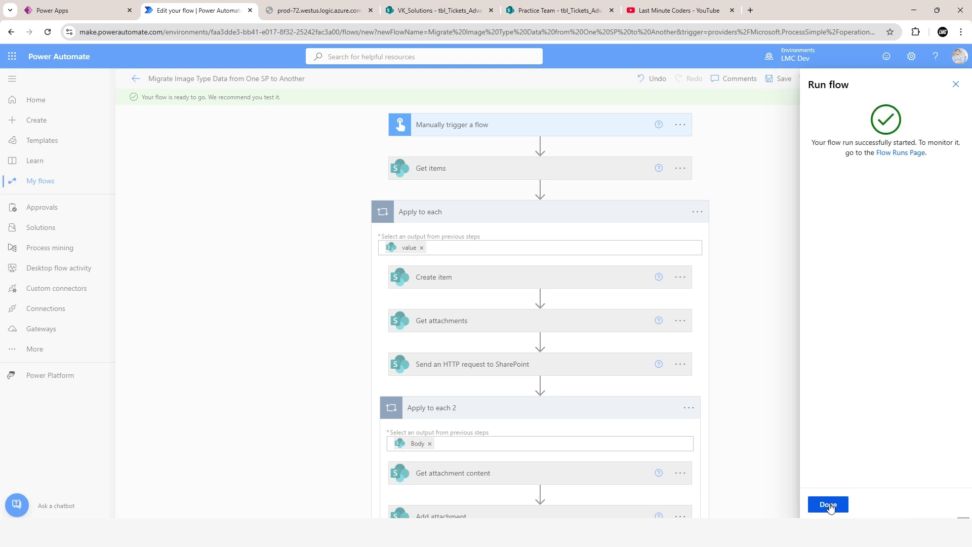
pyautogui.click(829, 505)
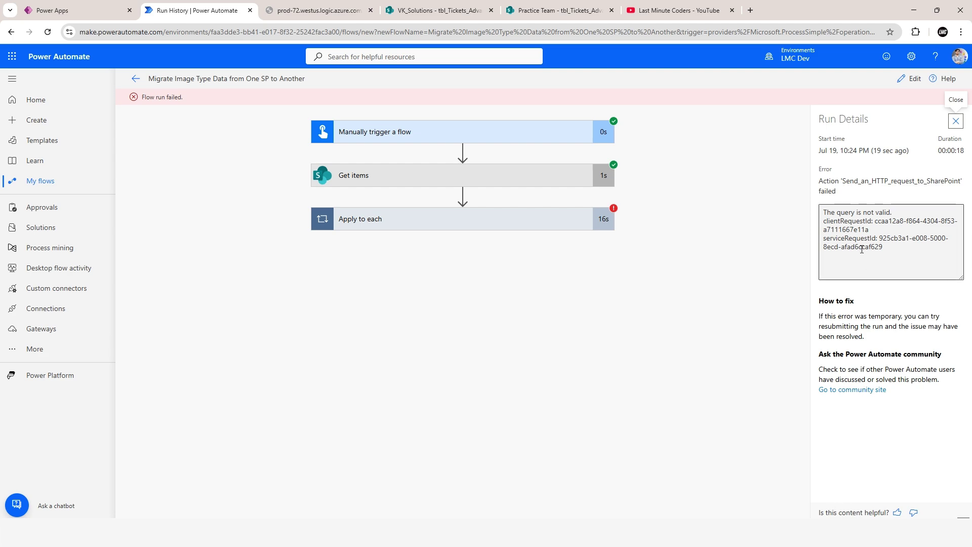
# Examine the failed Send an HTTP request to SharePoint inside Apply to each, reading its full Uri and error output.
pyautogui.click(558, 218)
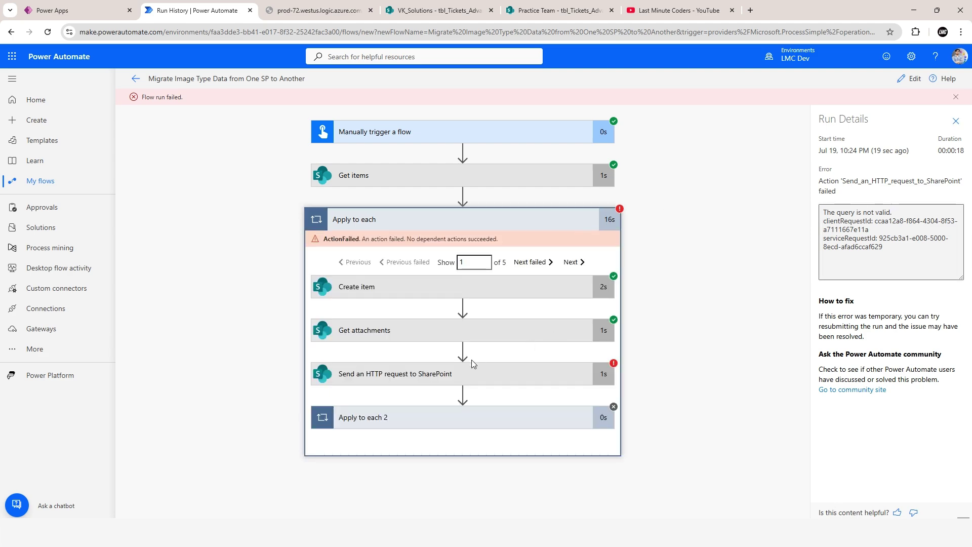
pyautogui.scroll(-4, 657, 278)
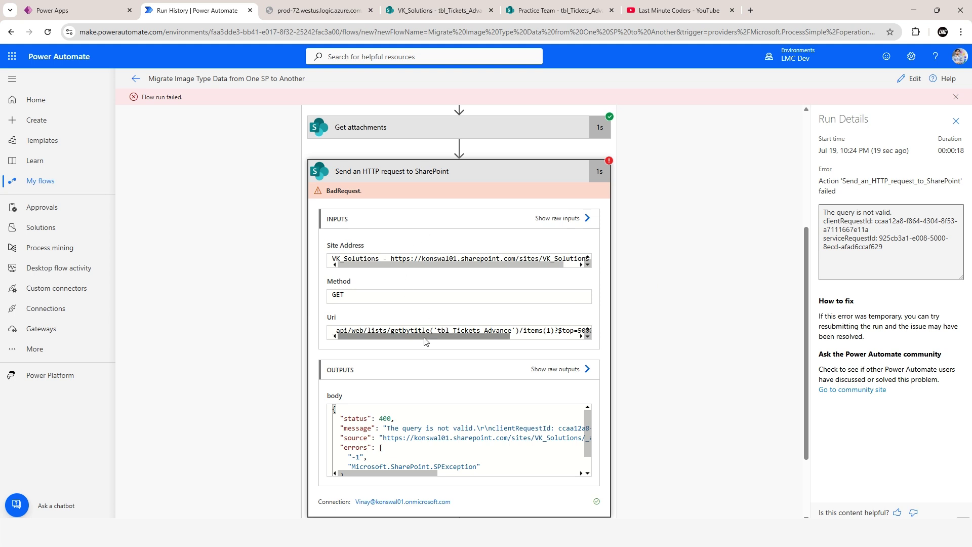
pyautogui.moveTo(428, 338)
pyautogui.mouseDown()
pyautogui.moveTo(507, 344)
pyautogui.moveTo(420, 349)
pyautogui.mouseUp()
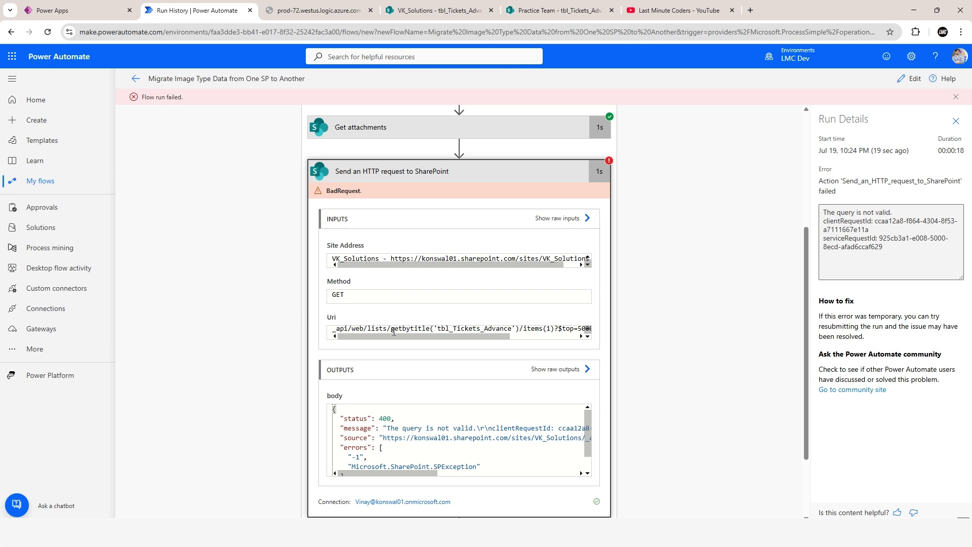
pyautogui.moveTo(403, 336); pyautogui.dragTo(443, 339)
pyautogui.moveTo(504, 333); pyautogui.dragTo(536, 336)
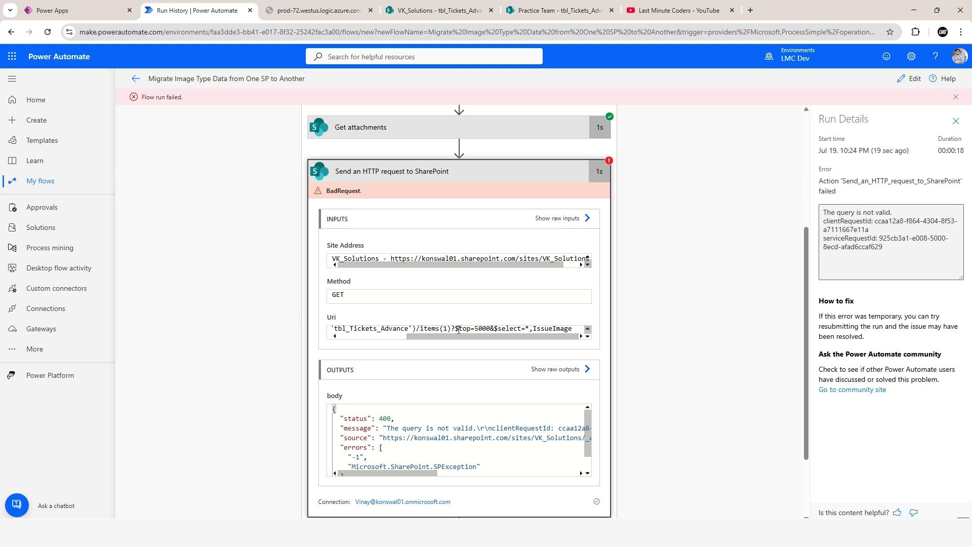
pyautogui.moveTo(459, 337); pyautogui.dragTo(371, 338)
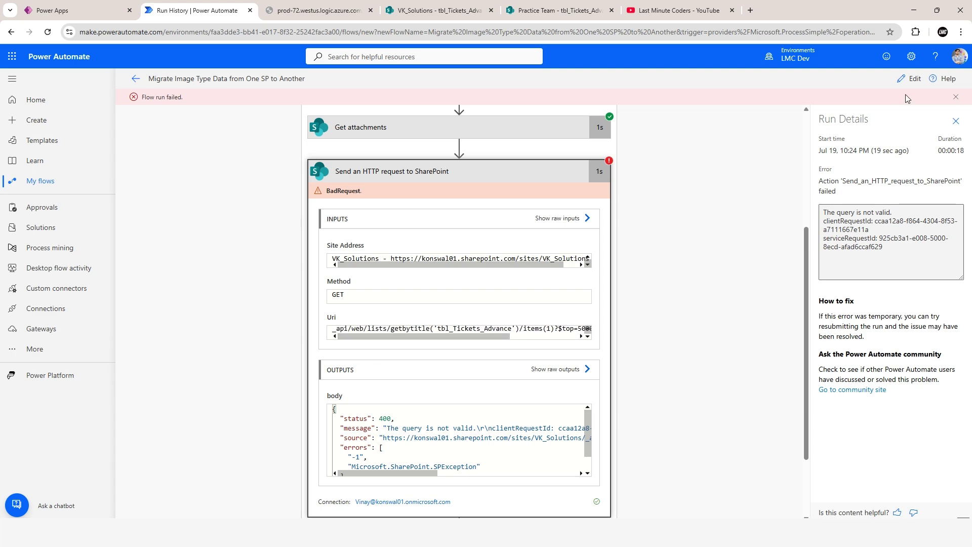
# Reopen the flow for editing and remove $top=5000& from the Send an HTTP request to SharePoint Uri, leaving ?$select=*,IssueImage after the item ID.
pyautogui.click(915, 80)
pyautogui.scroll(-3, 560, 314)
pyautogui.scroll(3, 480, 226)
pyautogui.click(522, 348)
pyautogui.scroll(-4, 731, 284)
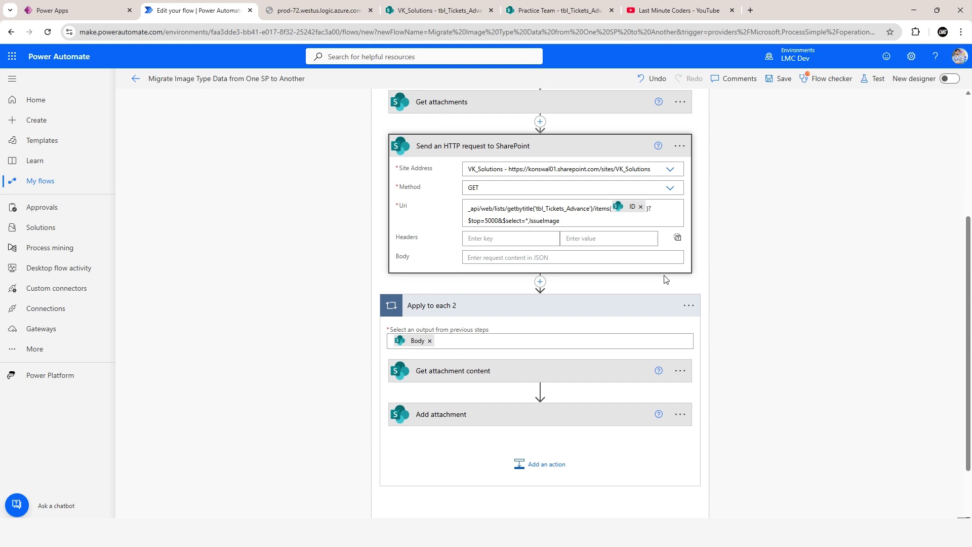
pyautogui.moveTo(469, 209); pyautogui.dragTo(570, 212)
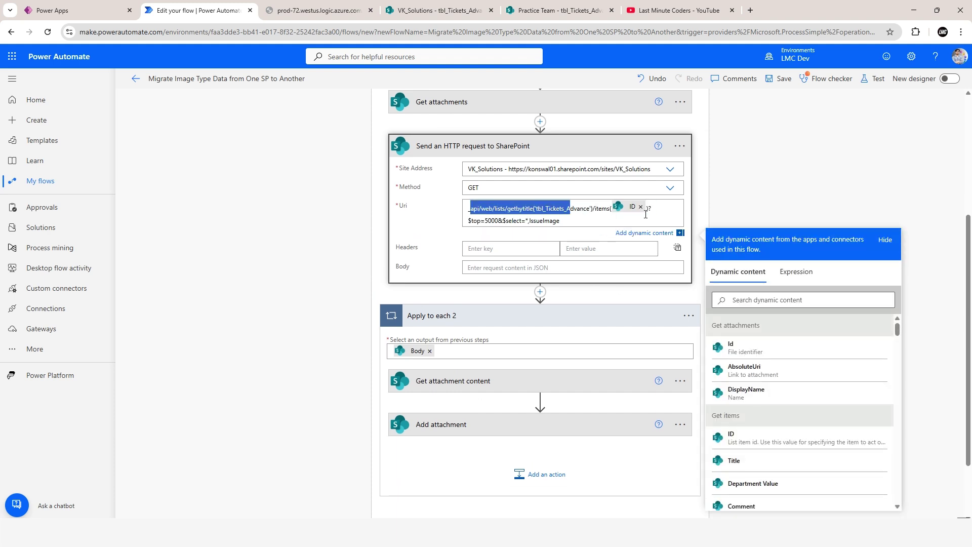
pyautogui.click(504, 222)
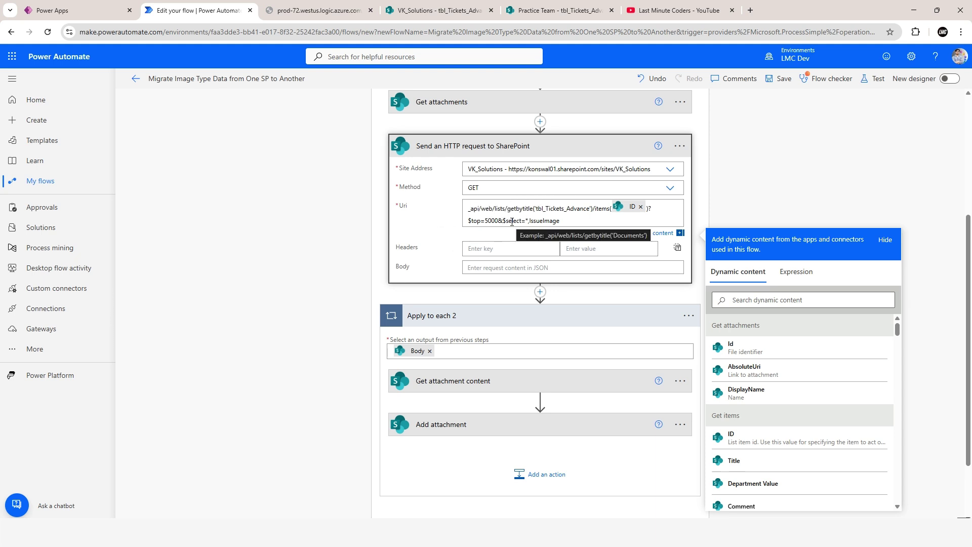
pyautogui.hotkey('shift', 'End')
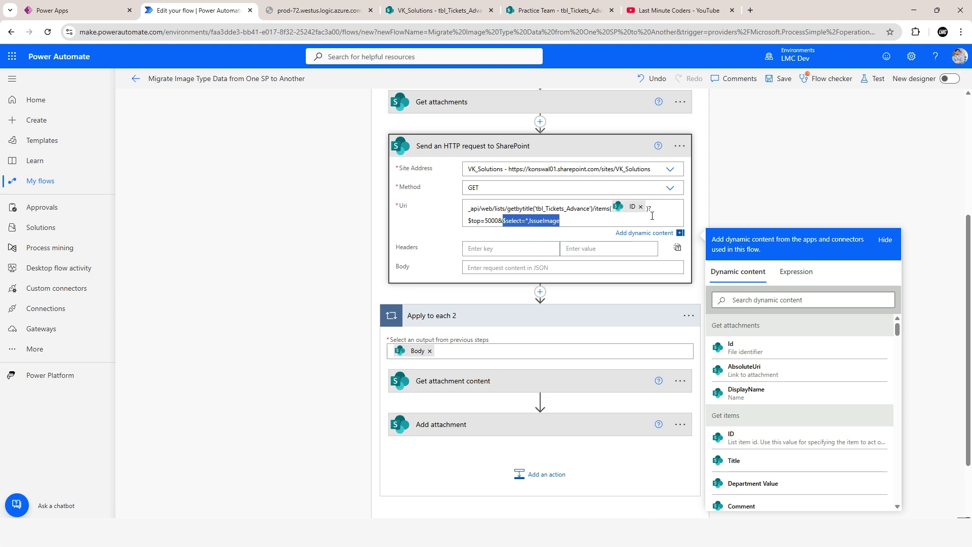
pyautogui.hotkey('shift', 'Home')
pyautogui.press('BackSpace')
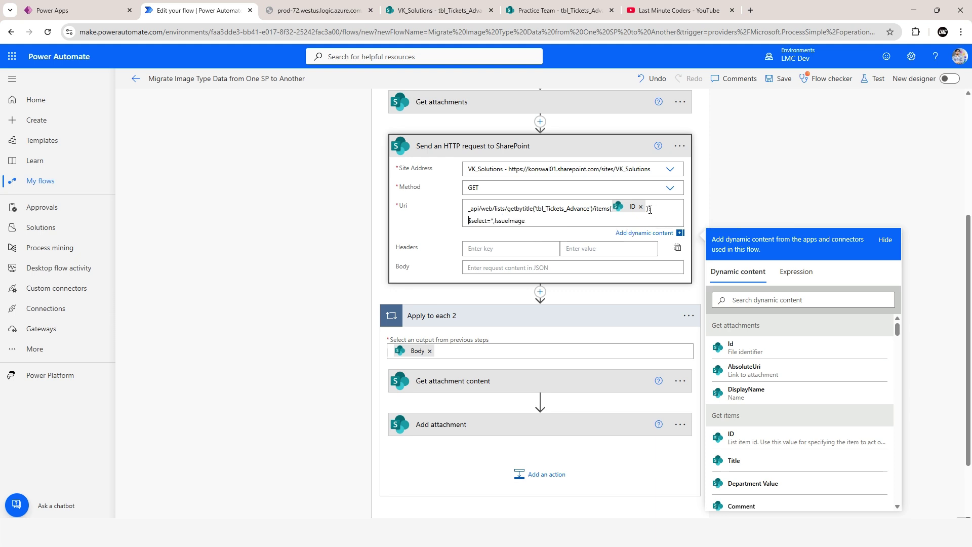
pyautogui.press('BackSpace')
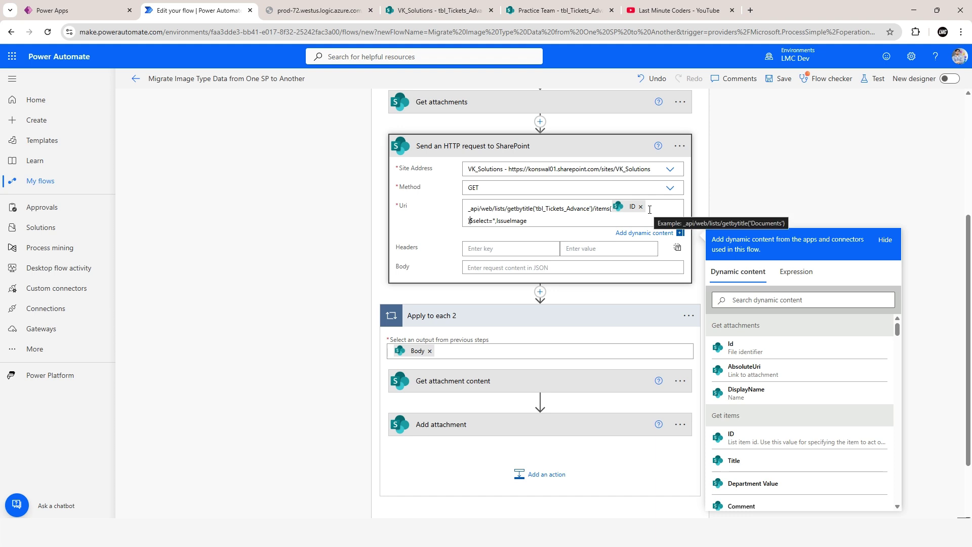
pyautogui.write('?')
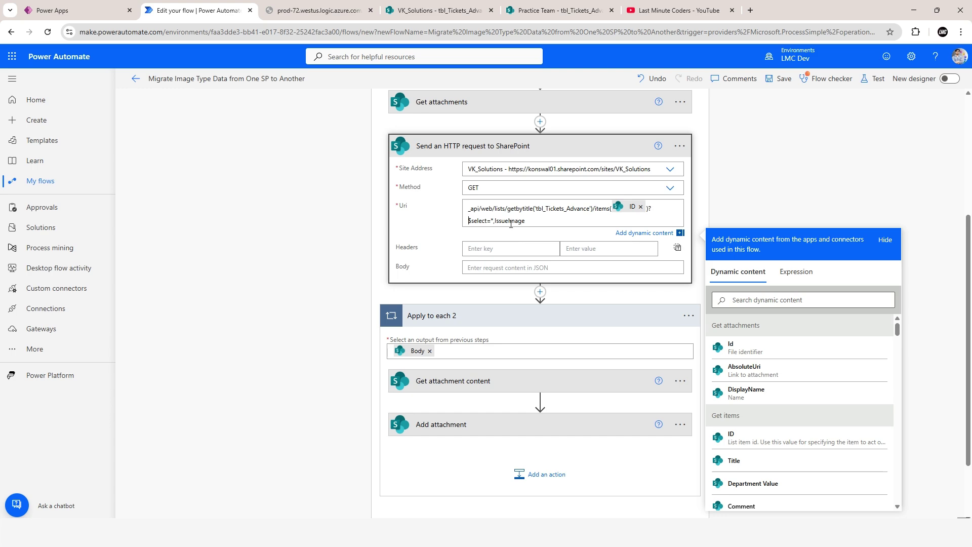
# Check the VK_Solutions list's items and columns against the ID token used in the request Uri, returning to the flow editor.
pyautogui.click(465, 4)
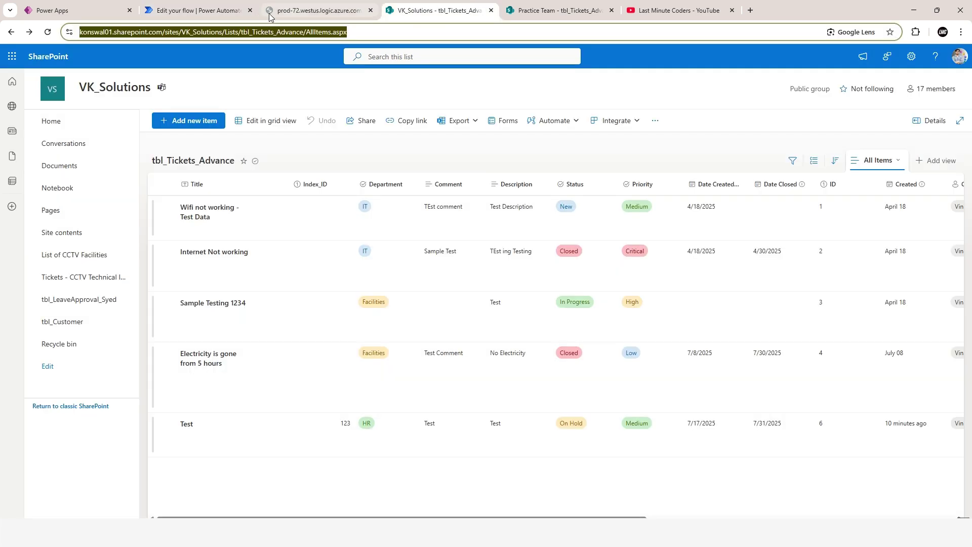
pyautogui.click(226, 10)
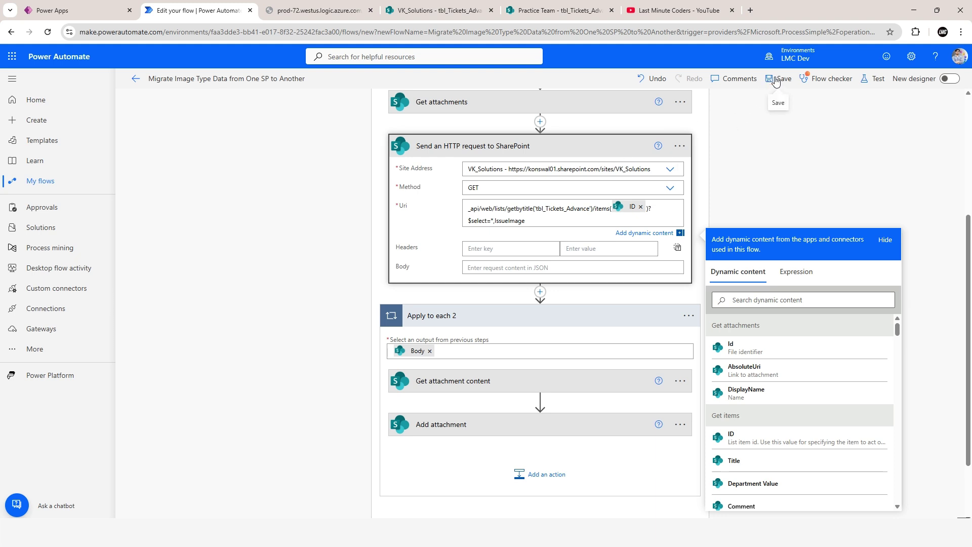
pyautogui.moveTo(630, 215)
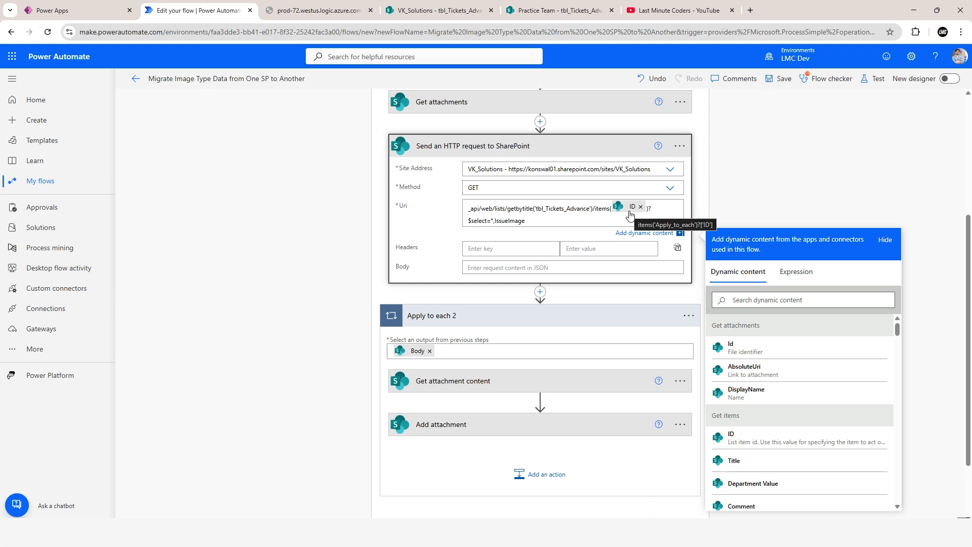
pyautogui.click(434, 10)
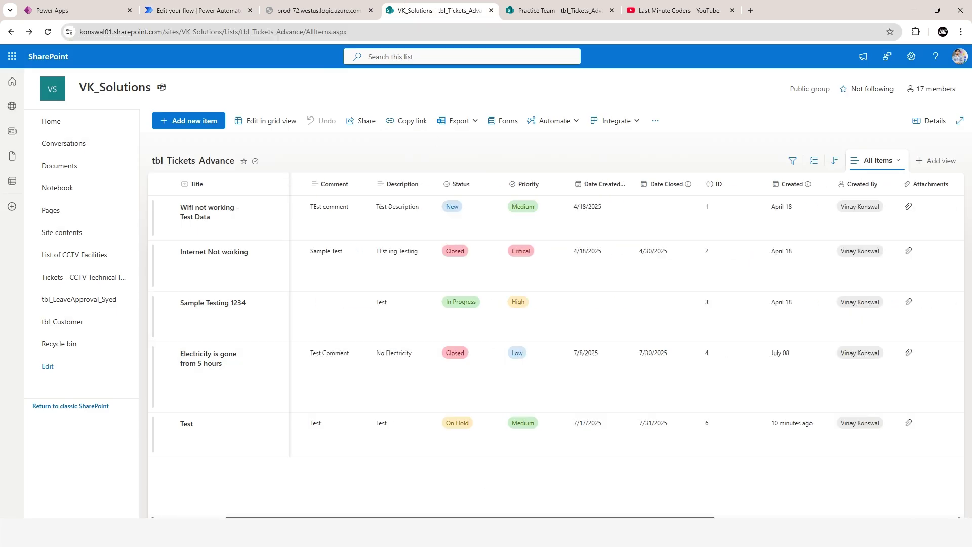
pyautogui.hscroll(5, 553, 295)
pyautogui.click(202, 11)
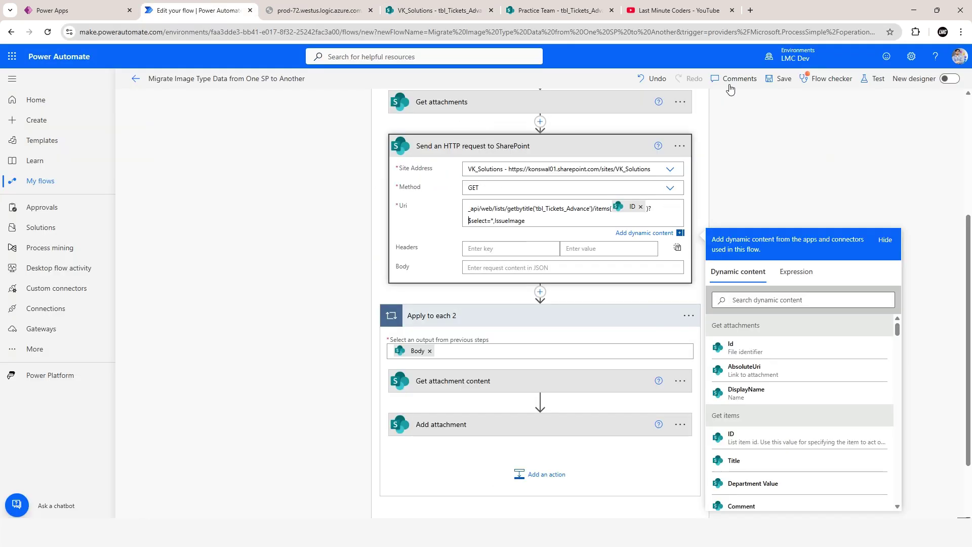
# Save the flow with the corrected request Uri and run a manual test of it.
pyautogui.click(768, 80)
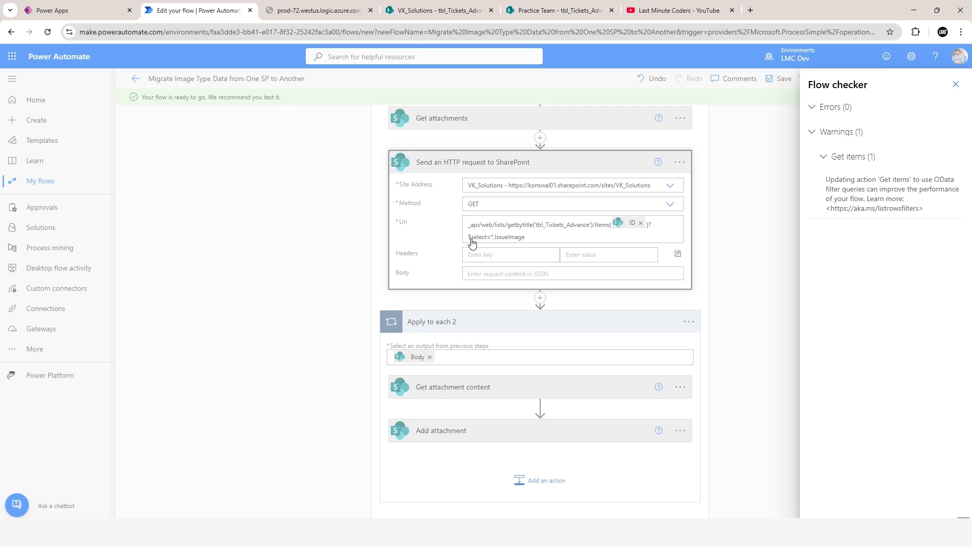
pyautogui.click(955, 84)
pyautogui.click(870, 80)
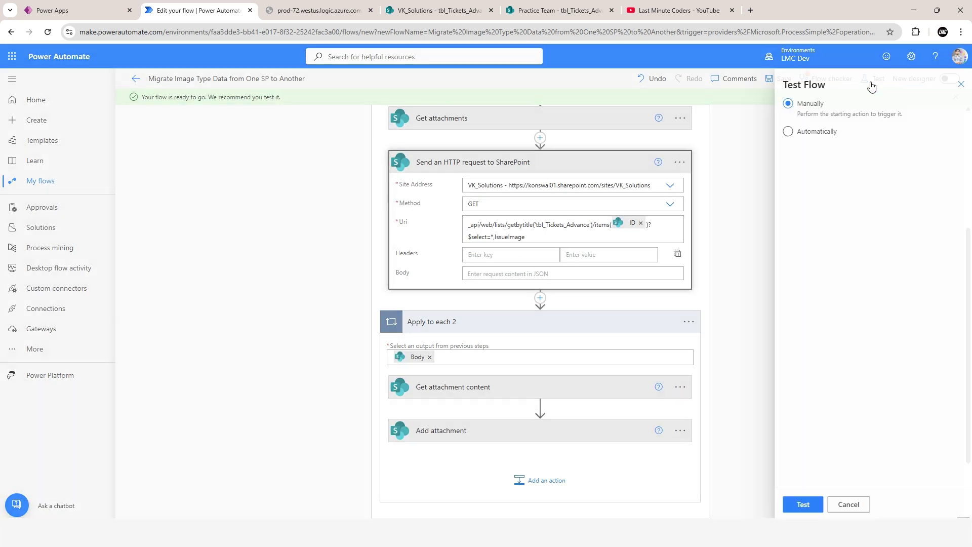
pyautogui.click(799, 505)
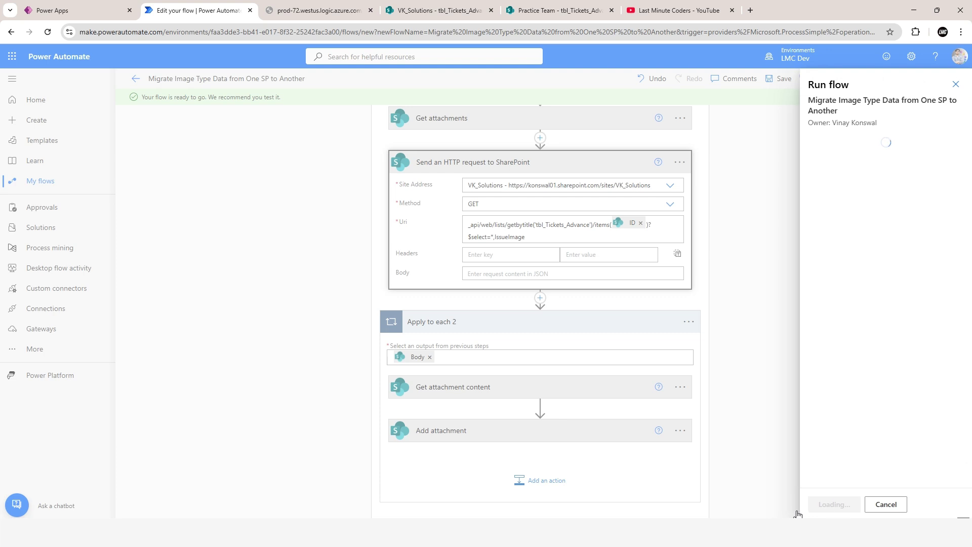
pyautogui.click(839, 506)
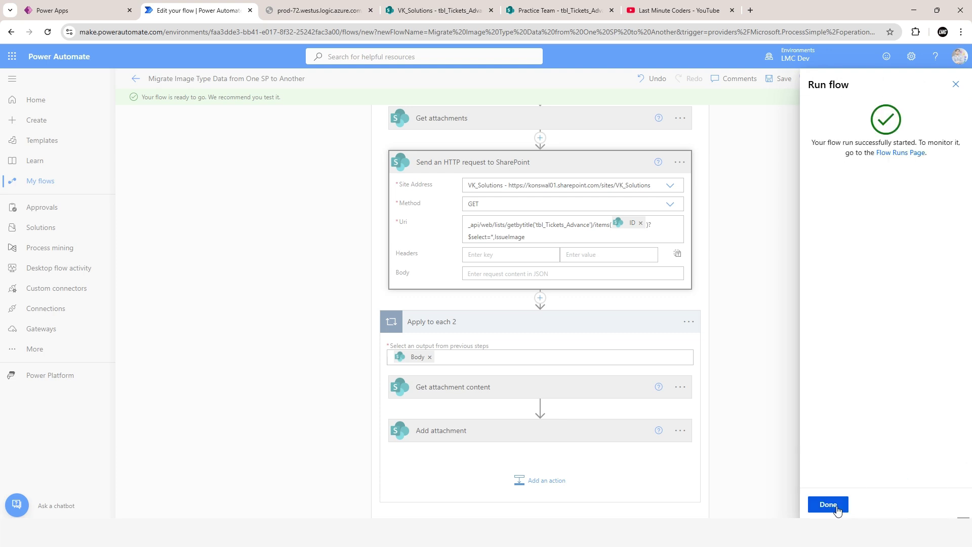
pyautogui.click(836, 505)
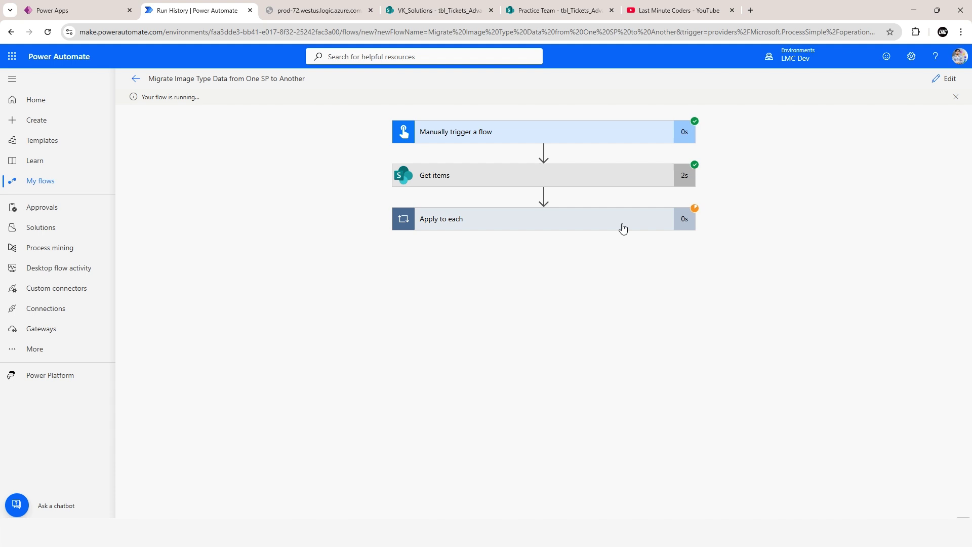
# Look through the Apply to each iterations of the running test, and refresh the Practice Team list.
pyautogui.click(623, 228)
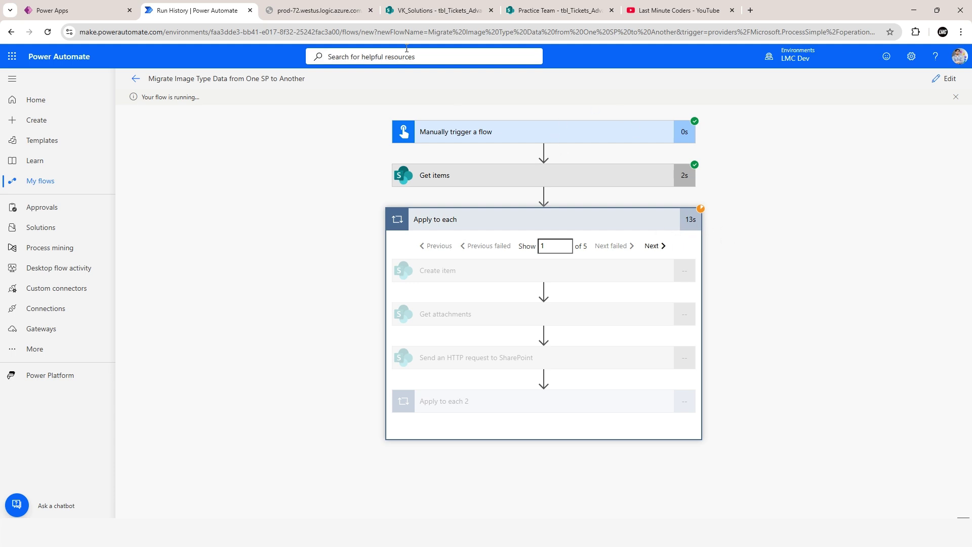
pyautogui.click(652, 247)
pyautogui.click(557, 11)
pyautogui.click(49, 33)
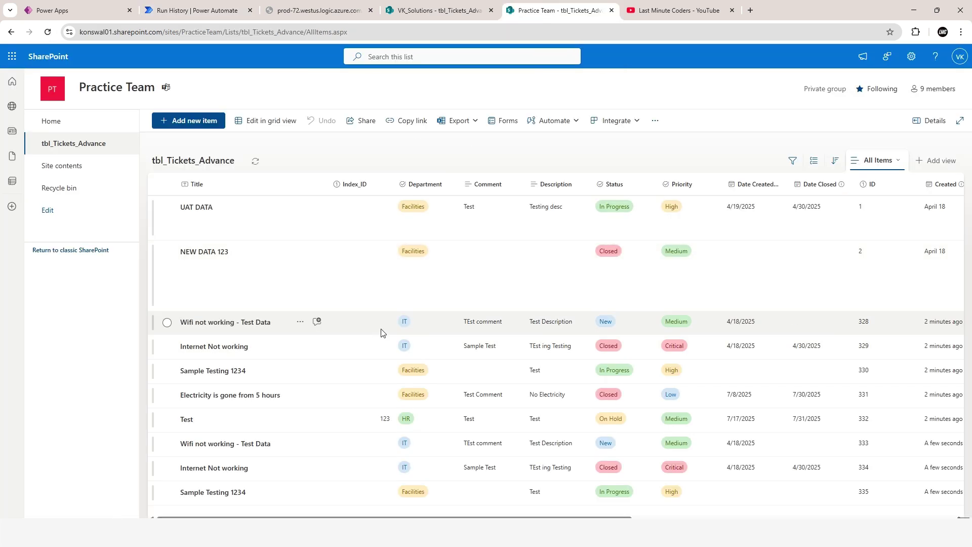
# Select the five earlier migrated items with IDs 328 to 332 in the Practice Team list.
pyautogui.click(168, 322)
pyautogui.click(167, 347)
pyautogui.click(167, 348)
pyautogui.click(167, 348)
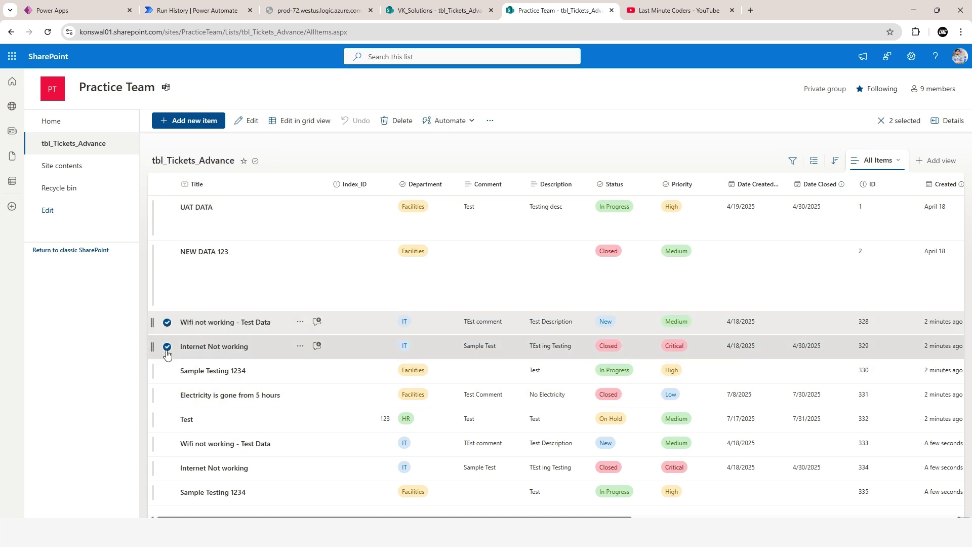
pyautogui.click(167, 371)
pyautogui.click(167, 395)
pyautogui.click(167, 419)
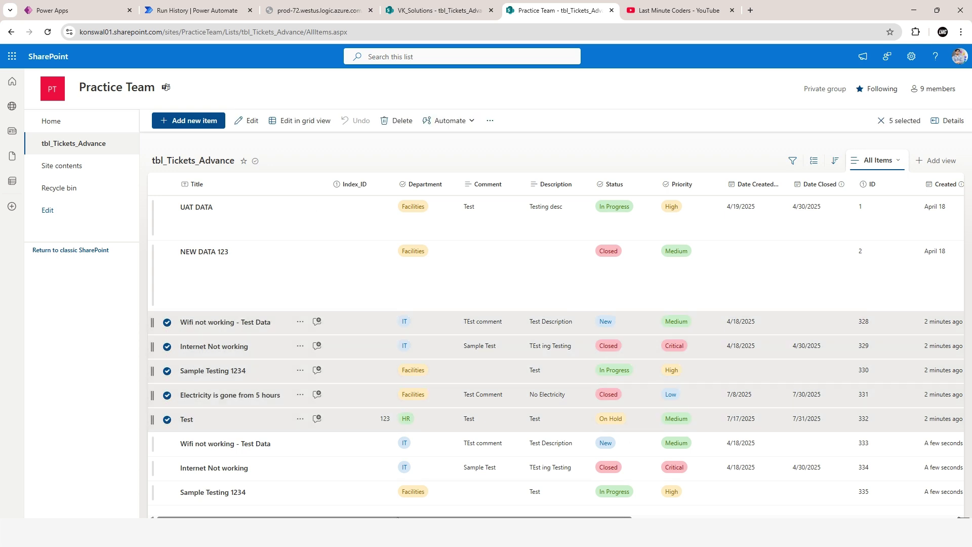
# Check the test run's progress and inspect the Attachments and Issue Image columns for the newly migrated items in the Practice Team list.
pyautogui.click(223, 9)
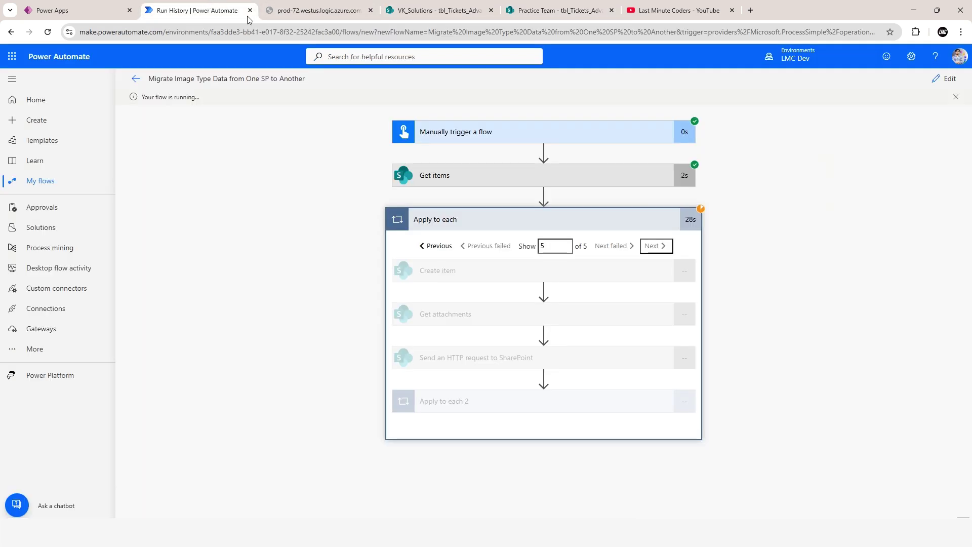
pyautogui.click(588, 8)
pyautogui.hscroll(10, 699, 349)
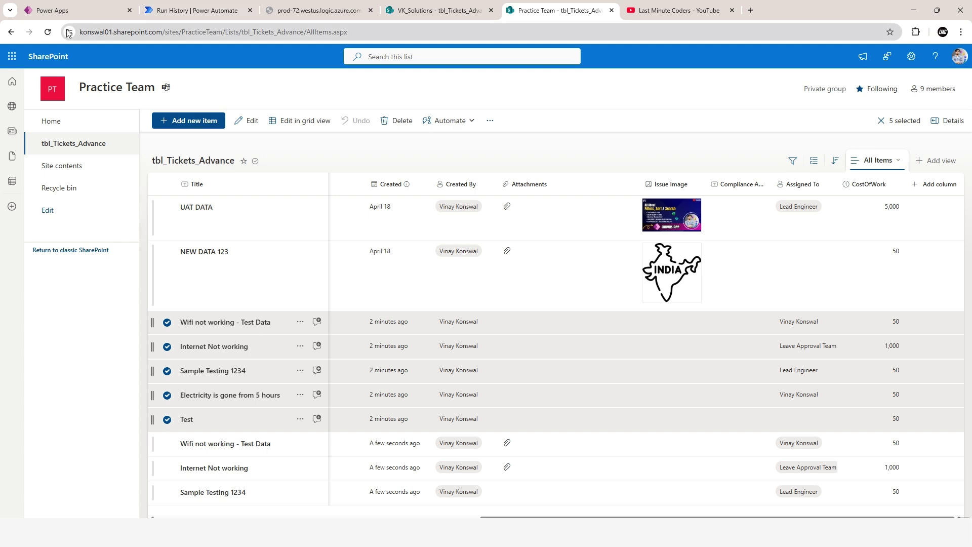
pyautogui.click(212, 9)
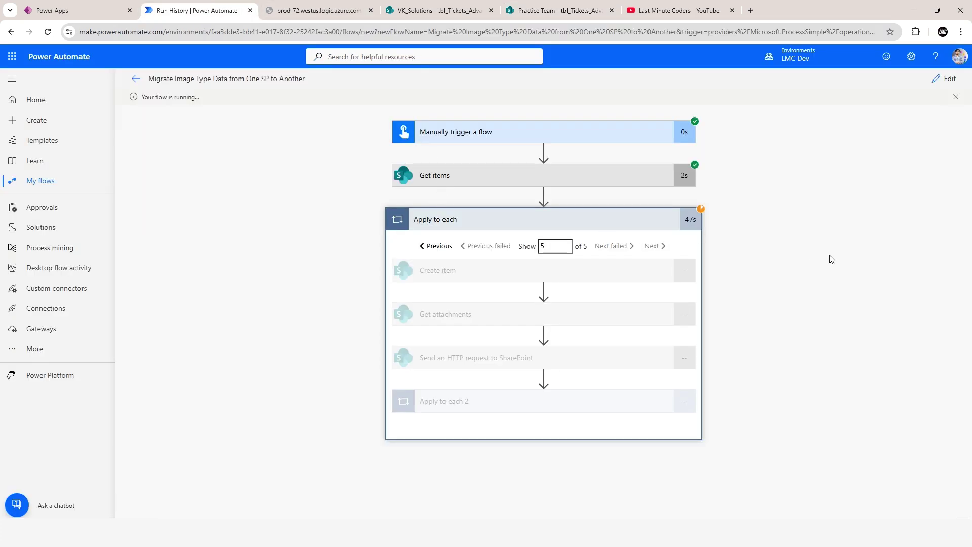
pyautogui.click(520, 5)
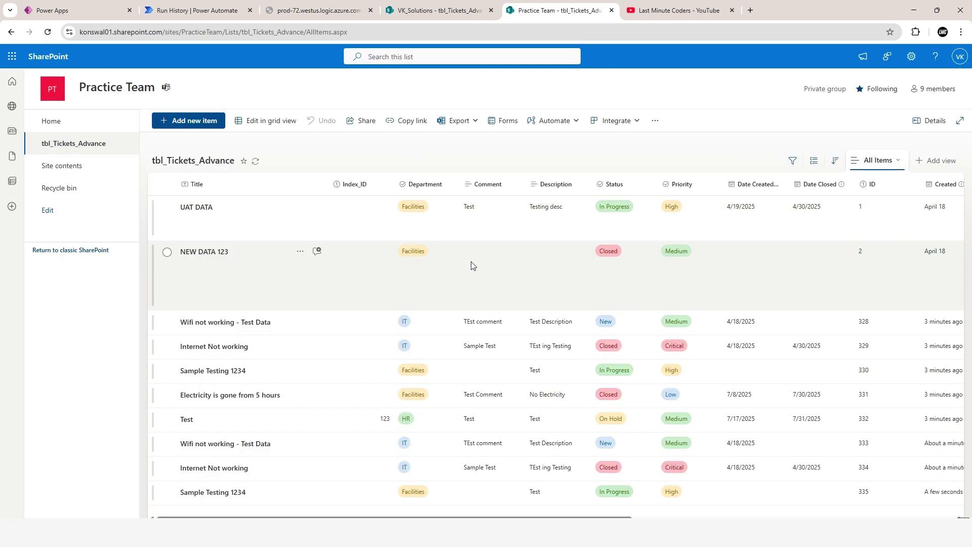
pyautogui.scroll(-1, 469, 462)
pyautogui.moveTo(385, 518); pyautogui.dragTo(690, 518)
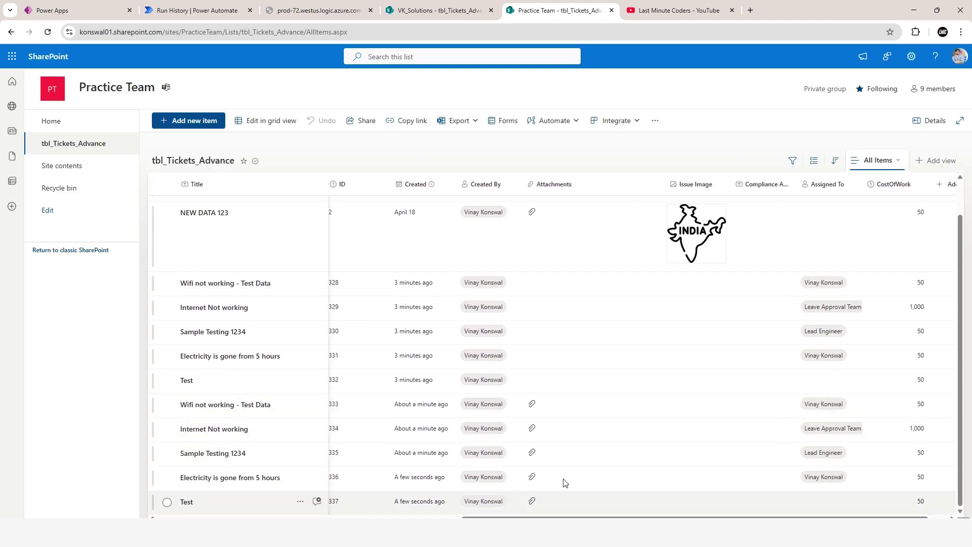
# Return to the flow run and review the Apply to each iterations back to the first one.
pyautogui.click(211, 8)
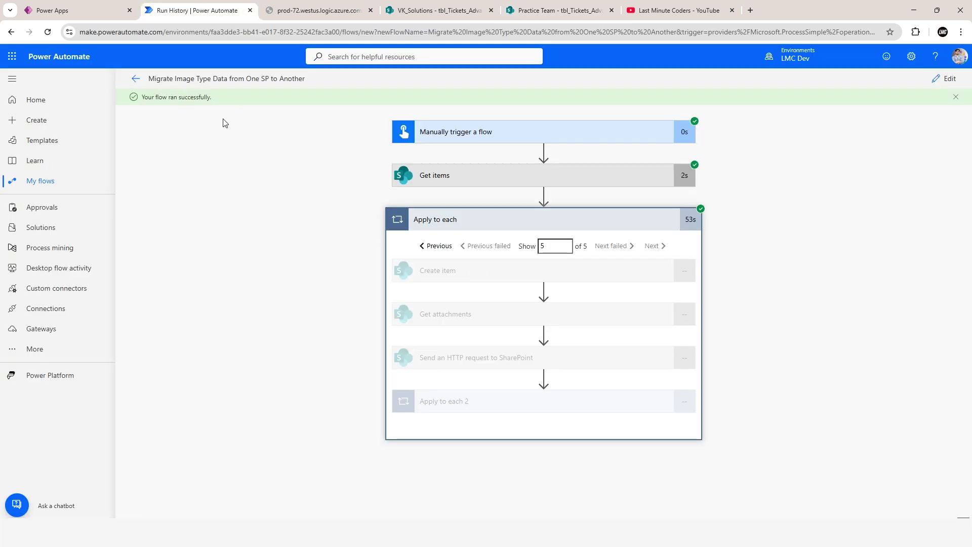
pyautogui.click(579, 221)
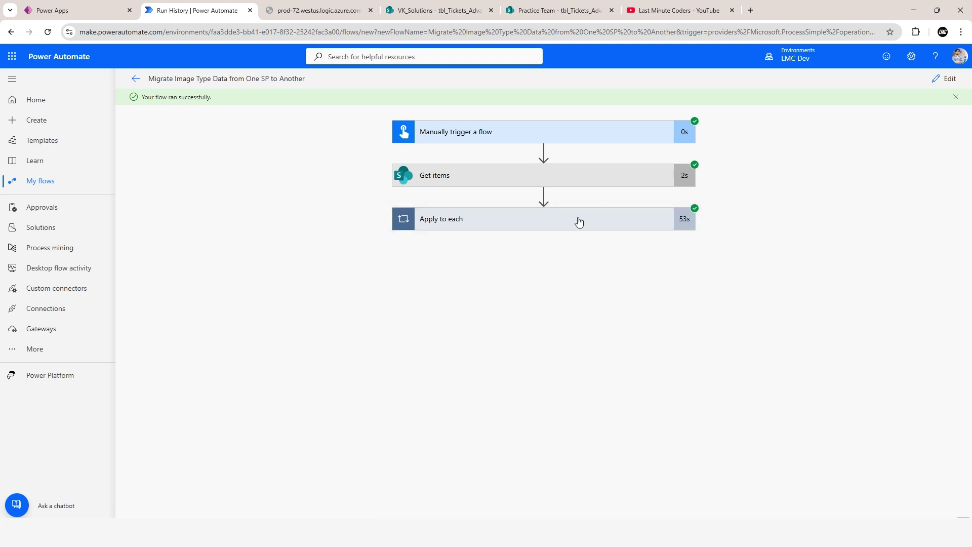
pyautogui.click(578, 221)
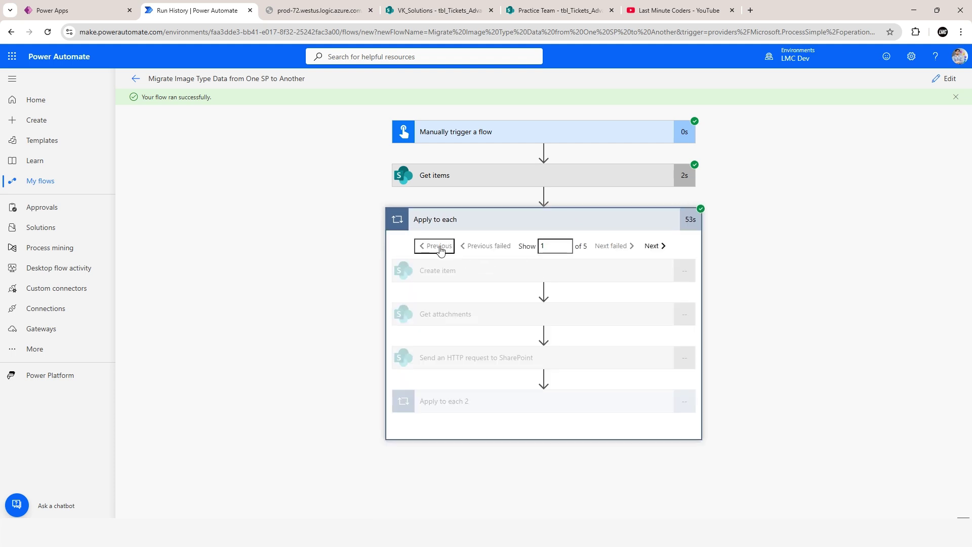
# Open the latest run from the flow's 28-day run history with New view turned off, and expand Apply to each.
pyautogui.click(141, 80)
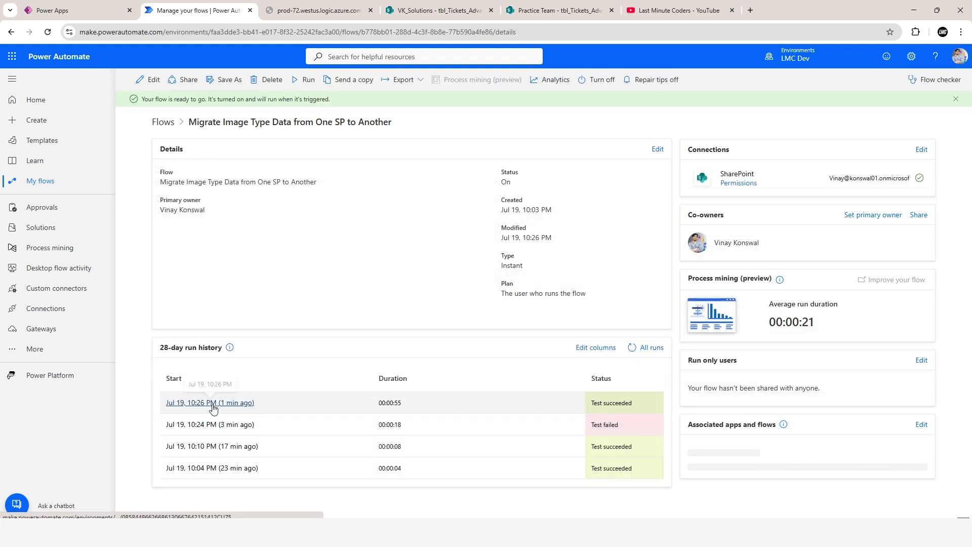
pyautogui.click(214, 405)
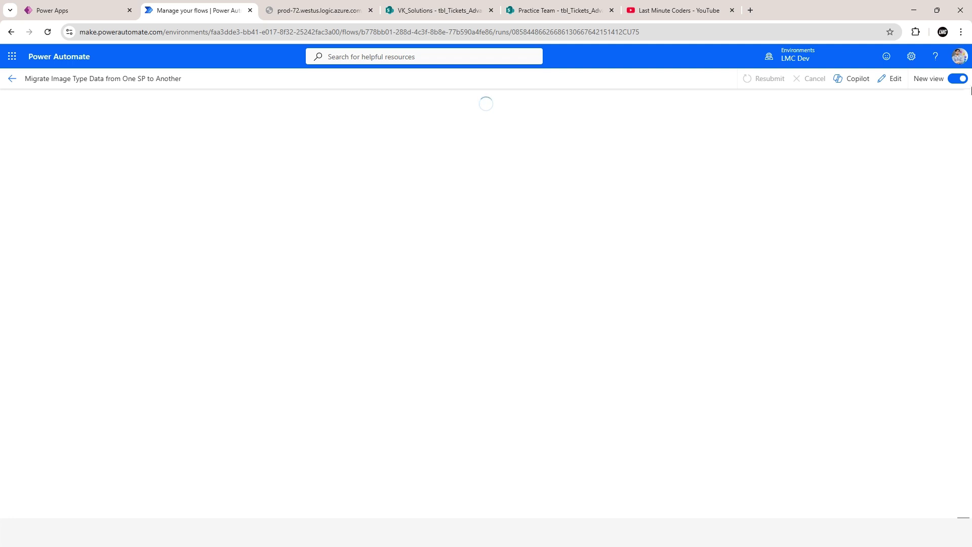
pyautogui.click(961, 79)
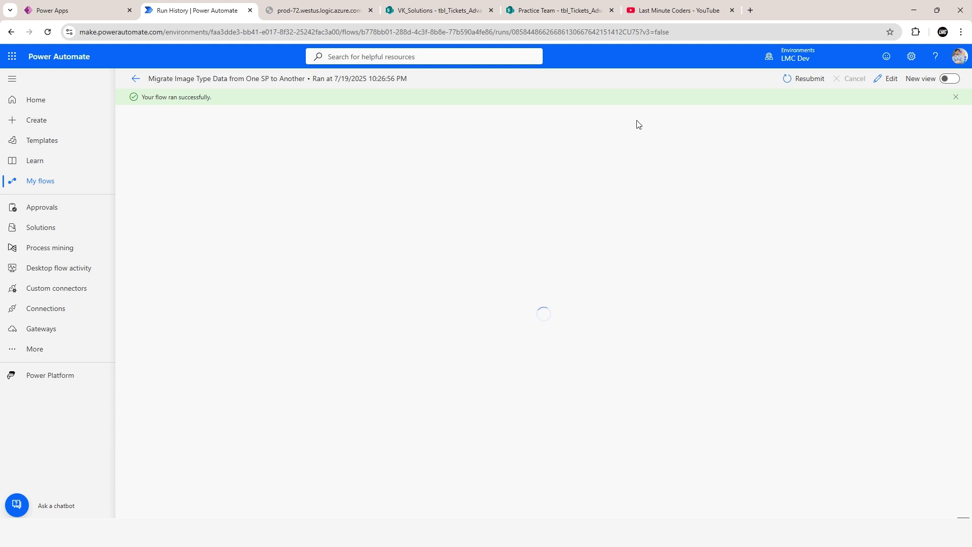
pyautogui.doubleClick(663, 32)
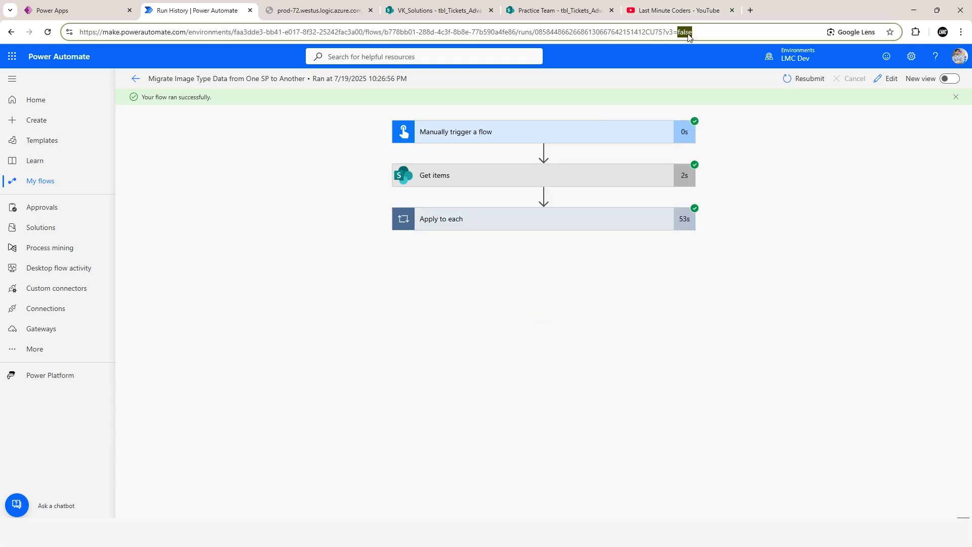
pyautogui.click(584, 223)
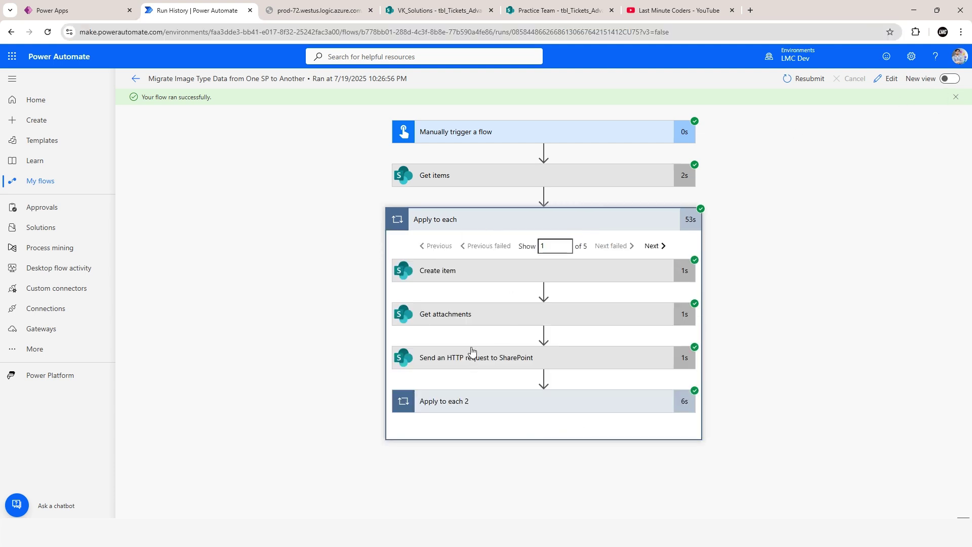
# Examine the inputs and outputs of Create item and Send an HTTP request to SharePoint in the first iteration.
pyautogui.click(454, 274)
pyautogui.scroll(-4, 502, 304)
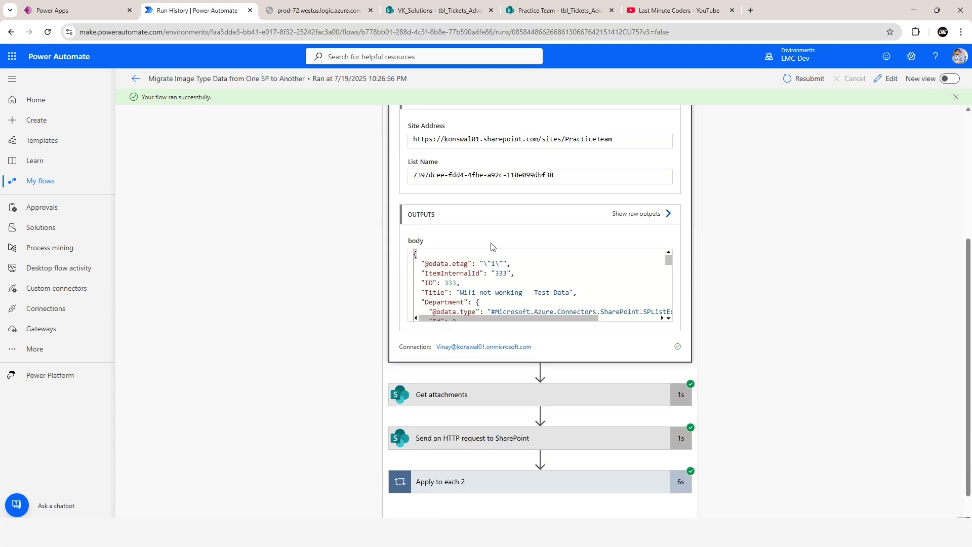
pyautogui.click(465, 439)
pyautogui.scroll(-4, 470, 287)
pyautogui.scroll(-3, 470, 286)
pyautogui.scroll(4, 435, 304)
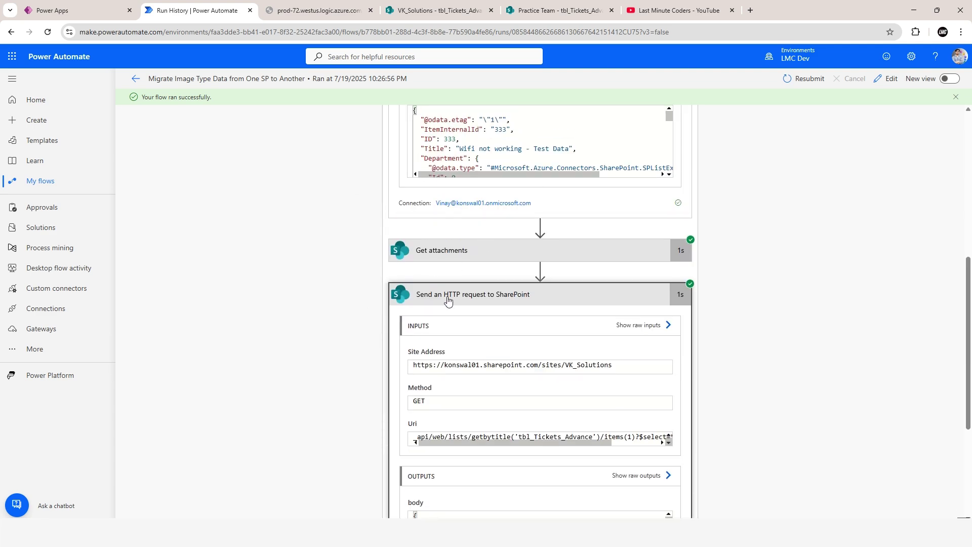
pyautogui.scroll(-3, 506, 304)
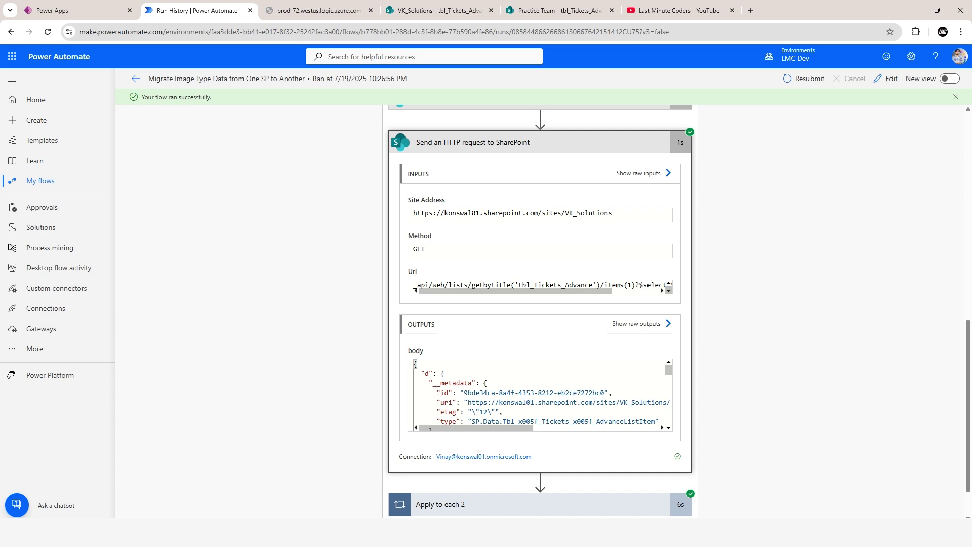
# Show the raw outputs of Send an HTTP request to SharePoint and locate the IssueImage property inside body and d.
pyautogui.click(637, 324)
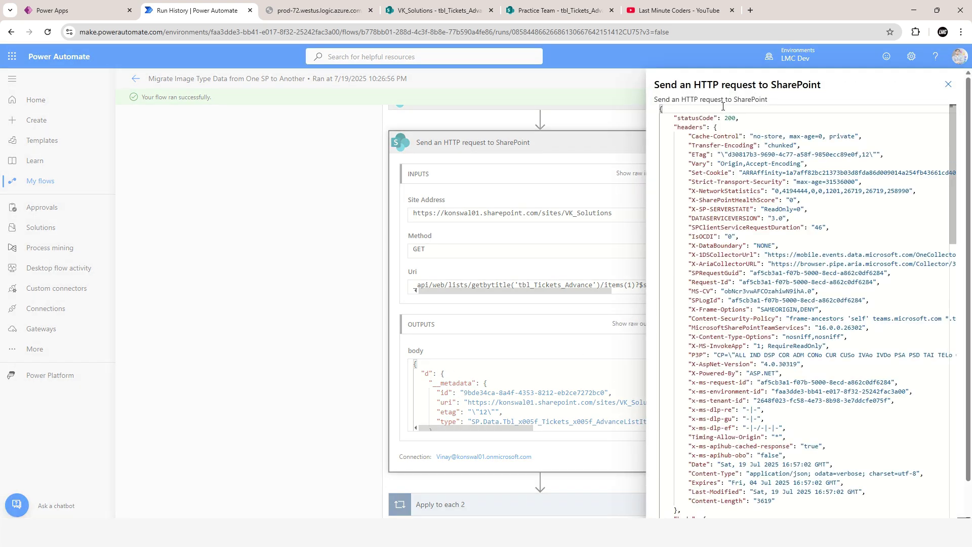
pyautogui.scroll(-6, 686, 344)
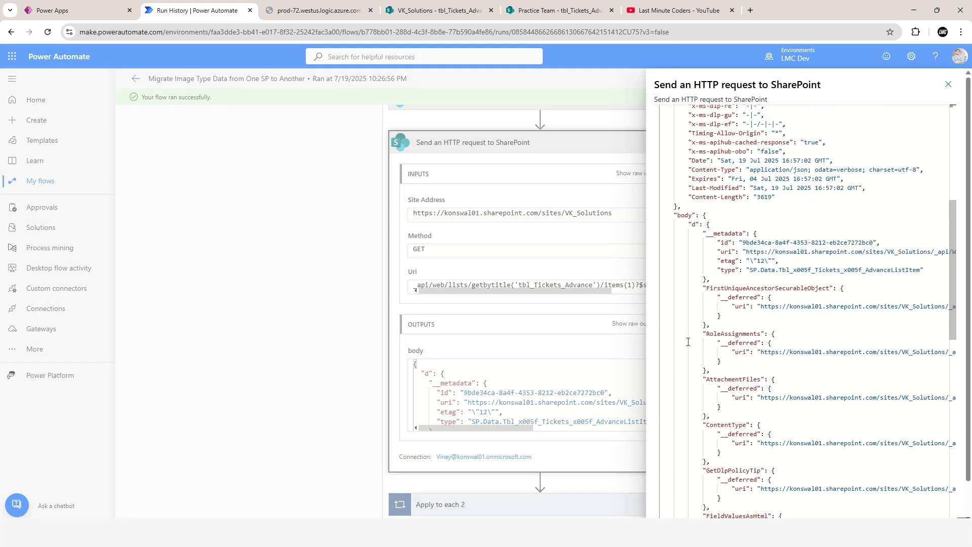
pyautogui.doubleClick(686, 216)
pyautogui.doubleClick(695, 224)
pyautogui.scroll(-3, 709, 227)
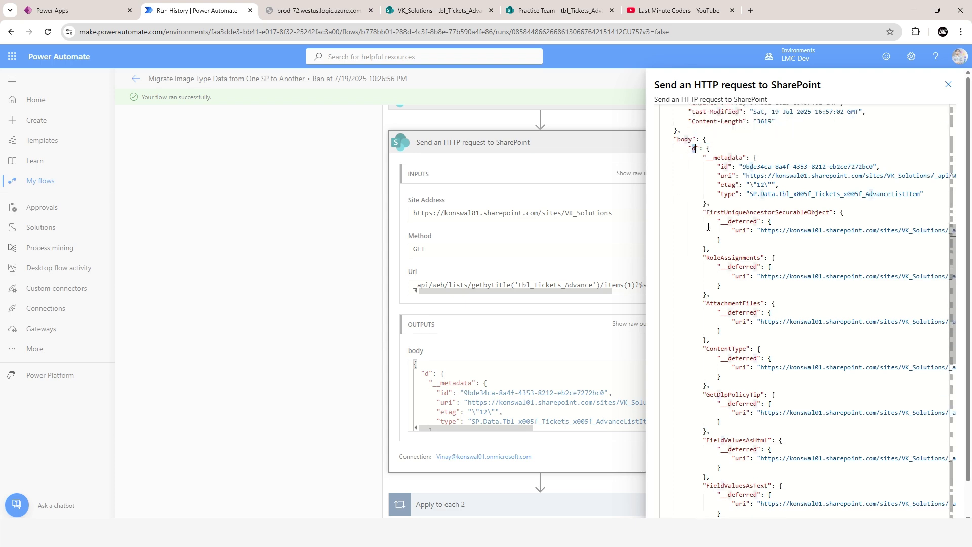
pyautogui.scroll(-10, 718, 162)
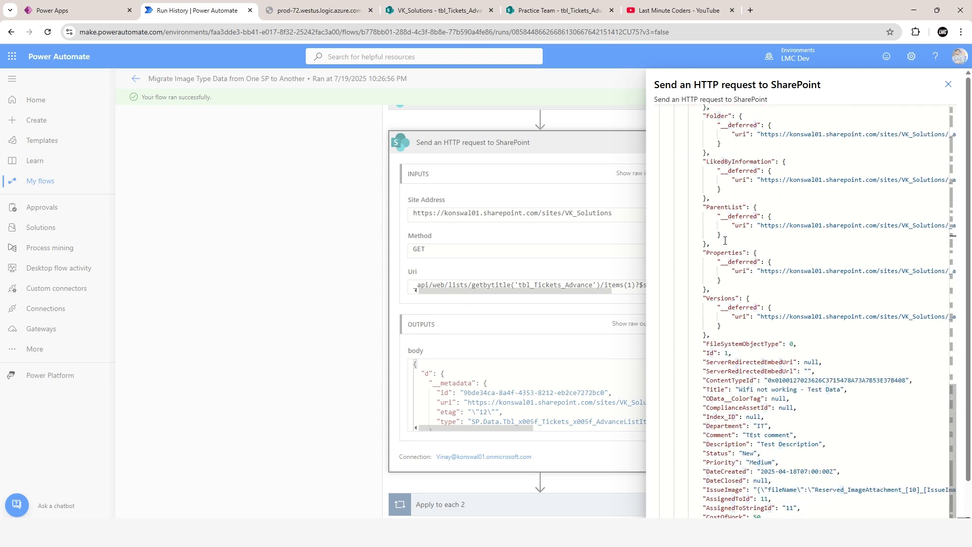
pyautogui.doubleClick(728, 411)
pyautogui.scroll(-1, 955, 401)
pyautogui.moveTo(681, 513)
pyautogui.mouseDown()
pyautogui.moveTo(695, 513)
pyautogui.moveTo(682, 513)
pyautogui.mouseUp()
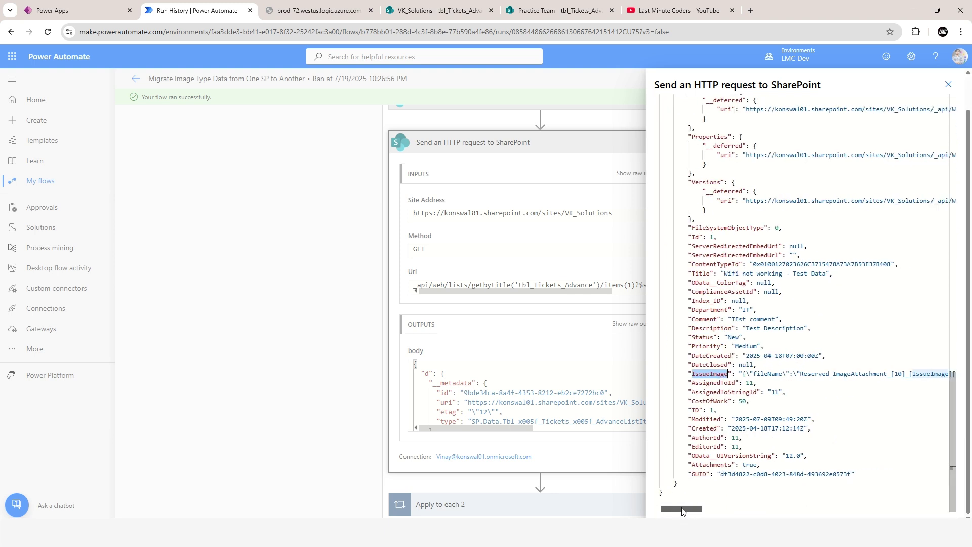
# Read the IssueImage value through to its end and select the property name together with its complete value.
pyautogui.moveTo(740, 373); pyautogui.dragTo(970, 377)
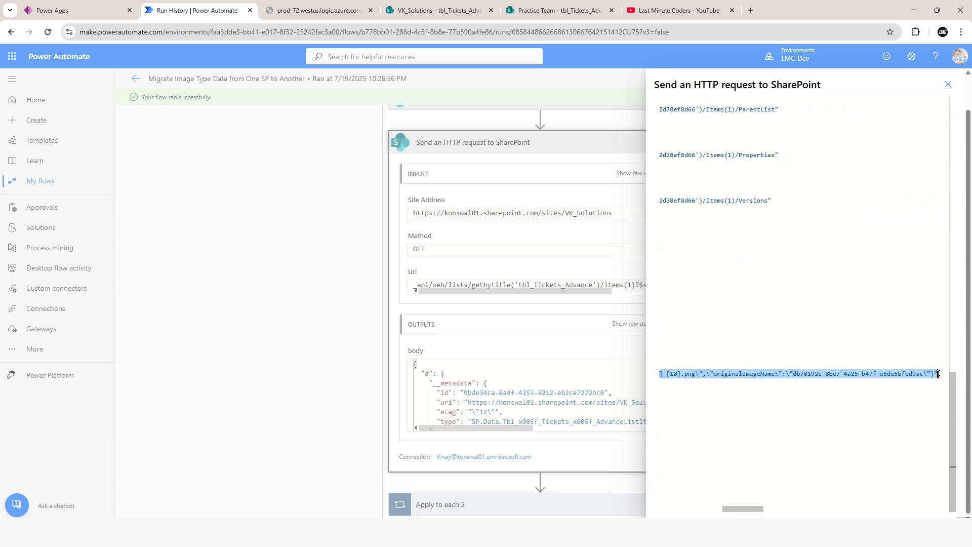
pyautogui.moveTo(743, 508); pyautogui.dragTo(680, 515)
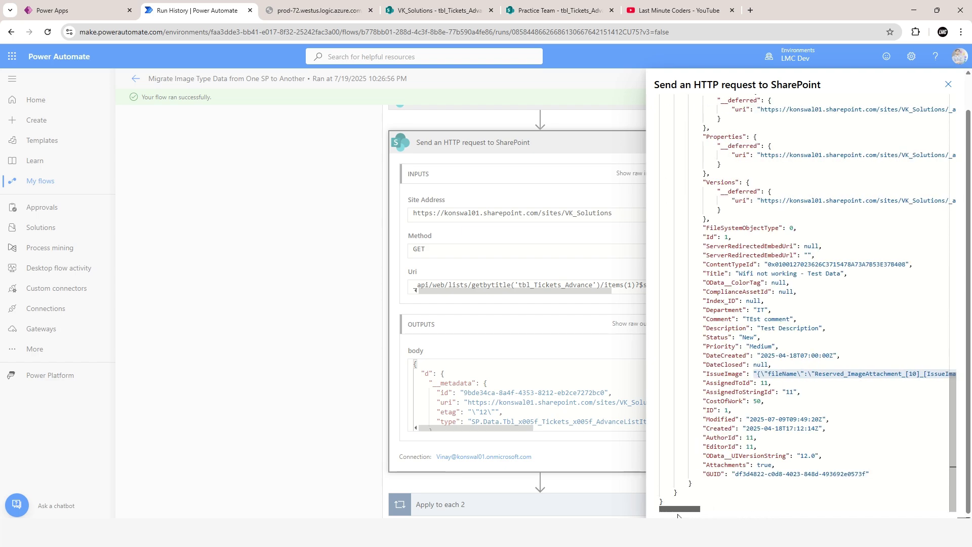
pyautogui.click(750, 376)
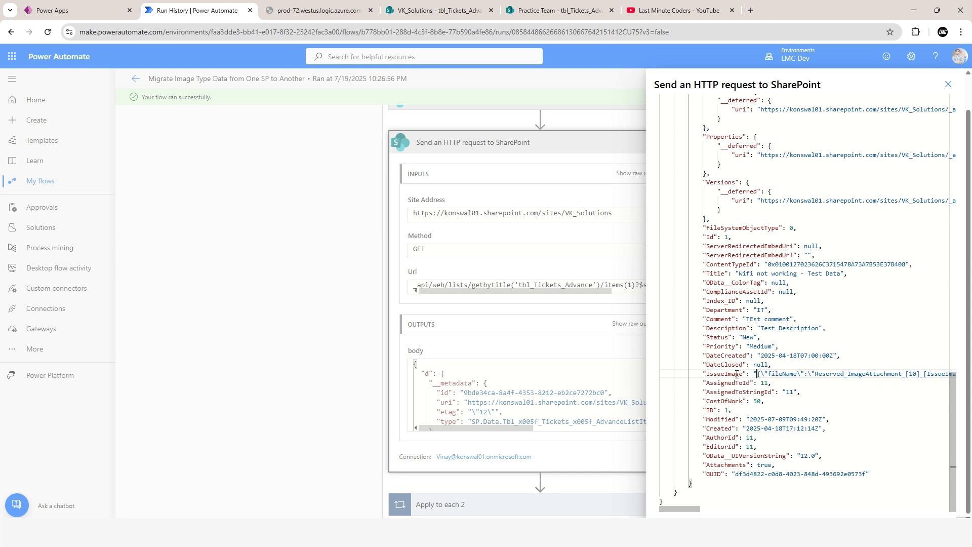
pyautogui.moveTo(707, 375); pyautogui.dragTo(942, 374)
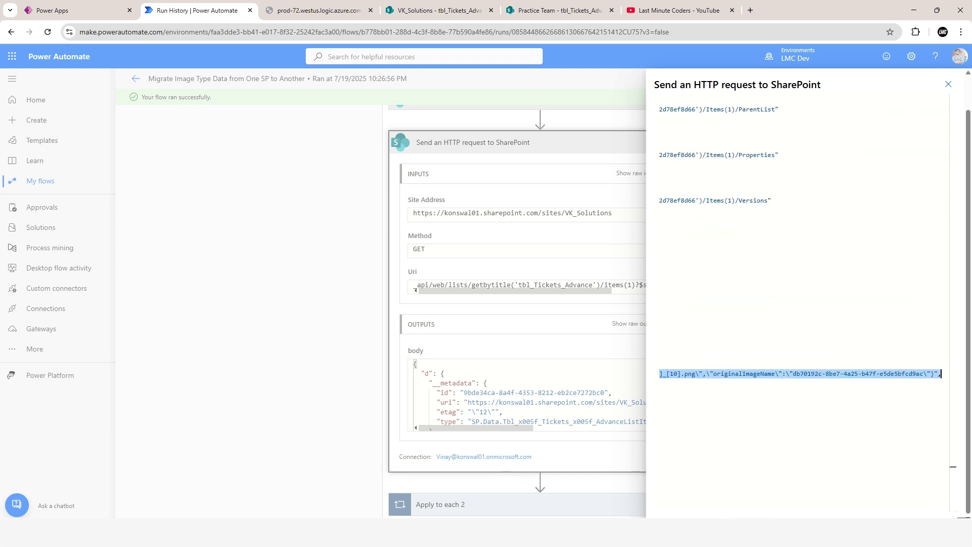
# Copy the selected IssueImage property with its complete value into a new Notepad document.
pyautogui.press('super+s')
pyautogui.write('notepad')
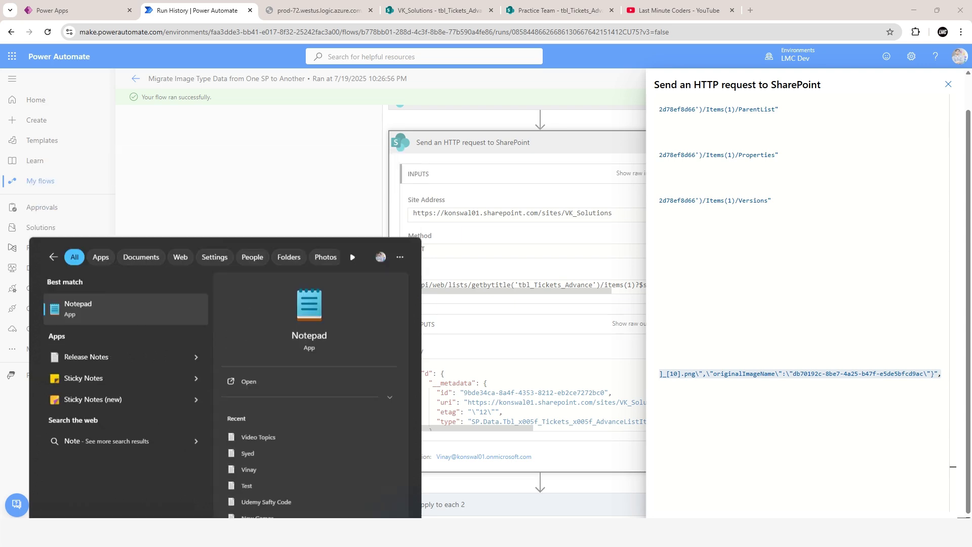
pyautogui.press('Return')
pyautogui.click(231, 237)
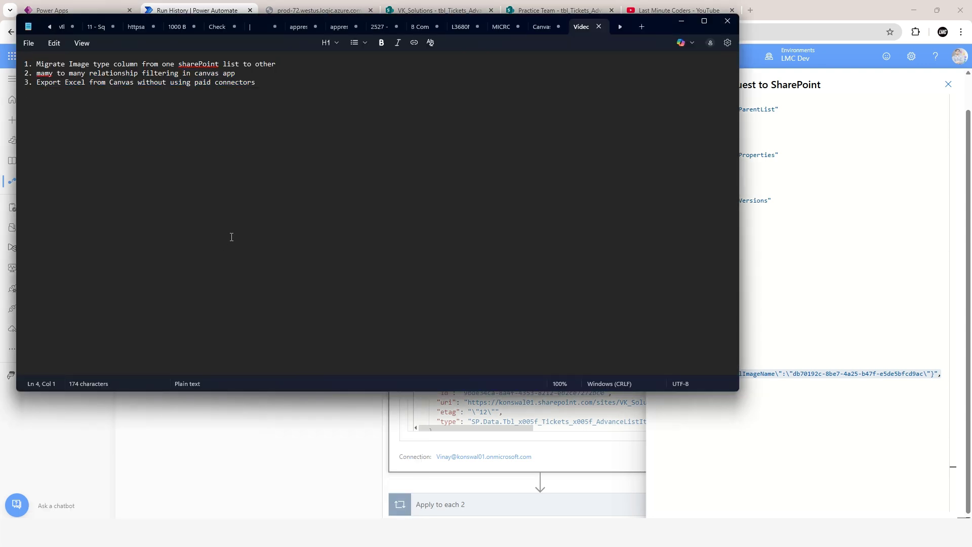
pyautogui.hotkey('ctrl', 'n')
pyautogui.write('"IssueImage": "{\\"fileName\\":\\"Reserved_ImageAttachment_[10]_[IssueImage][32]_[8224e4071ea042e59ed04087a6eb35fb][2]_[10].png\\",\\"originalImageName\\":\\"db70192c-8be7-4a25-b47f-e5de5bfcd9ac\\"}",')
# Remove the trailing comma from the IssueImage text in Notepad and examine the JSON string enclosed in its outer quotes.
pyautogui.scroll(14, 233, 238)
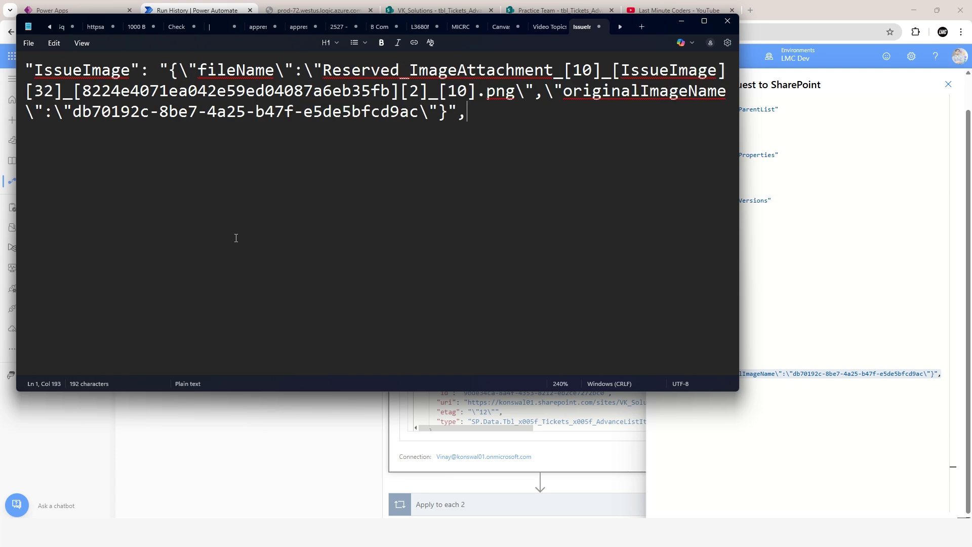
pyautogui.scroll(4, 236, 238)
pyautogui.press('BackSpace')
pyautogui.moveTo(200, 72); pyautogui.dragTo(59, 167)
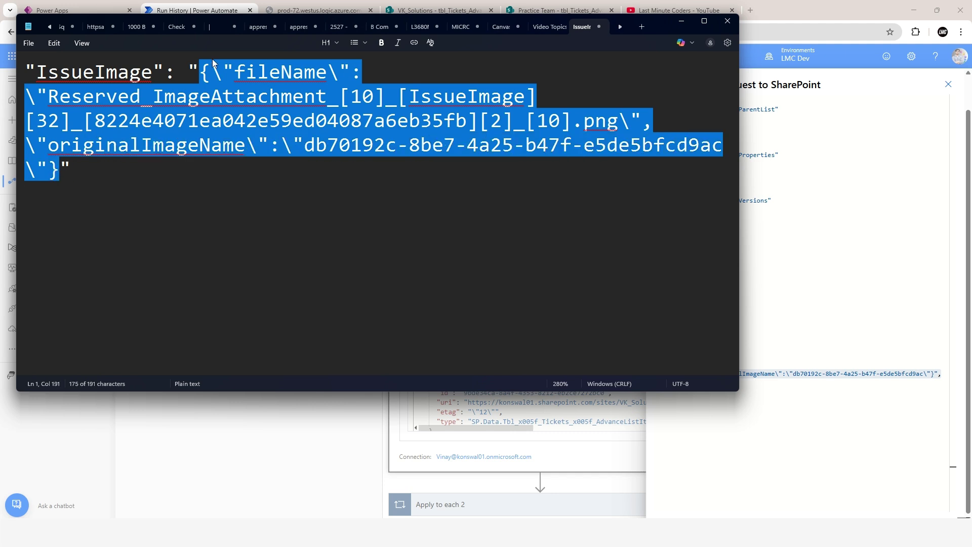
pyautogui.click(166, 184)
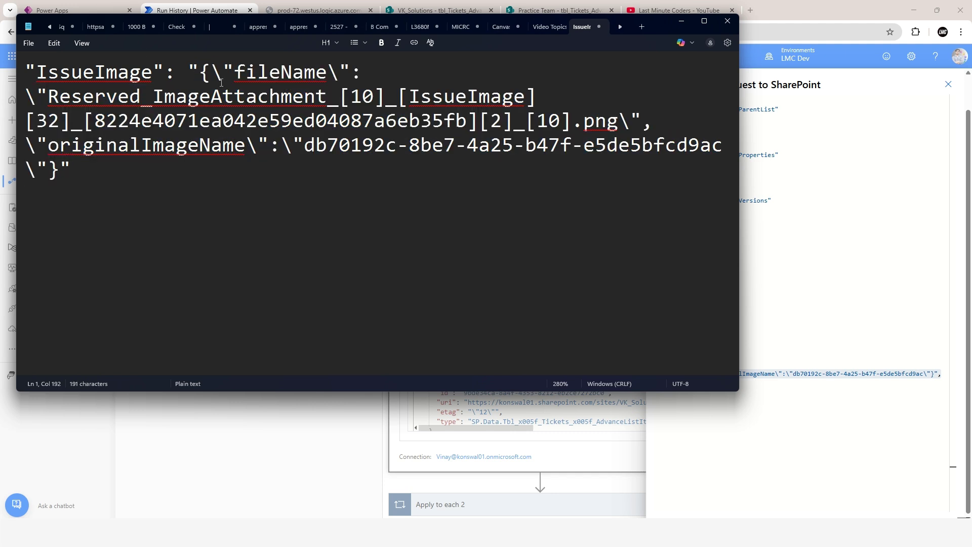
pyautogui.click(681, 22)
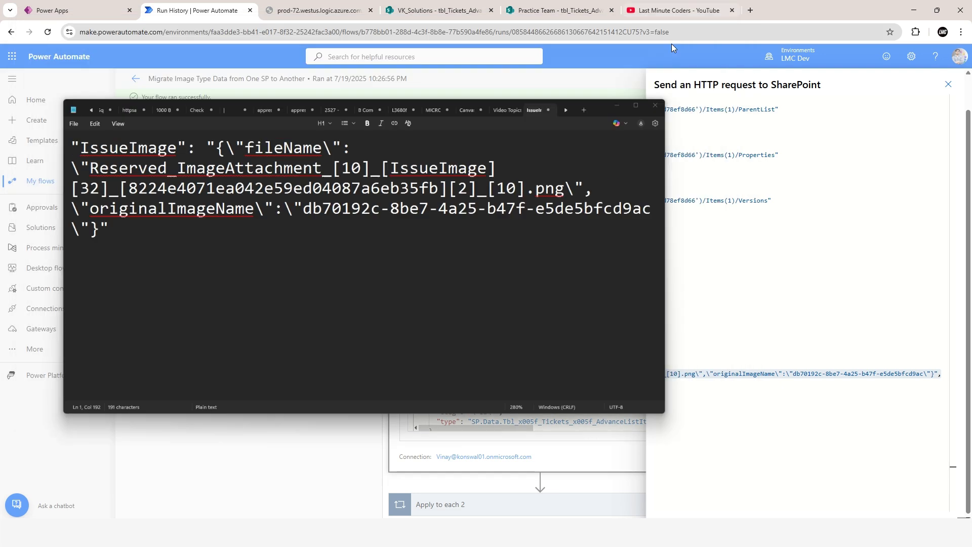
# Open the flow for editing, expand Apply to each, and review the Send an HTTP request to SharePoint settings and Method options.
pyautogui.click(949, 84)
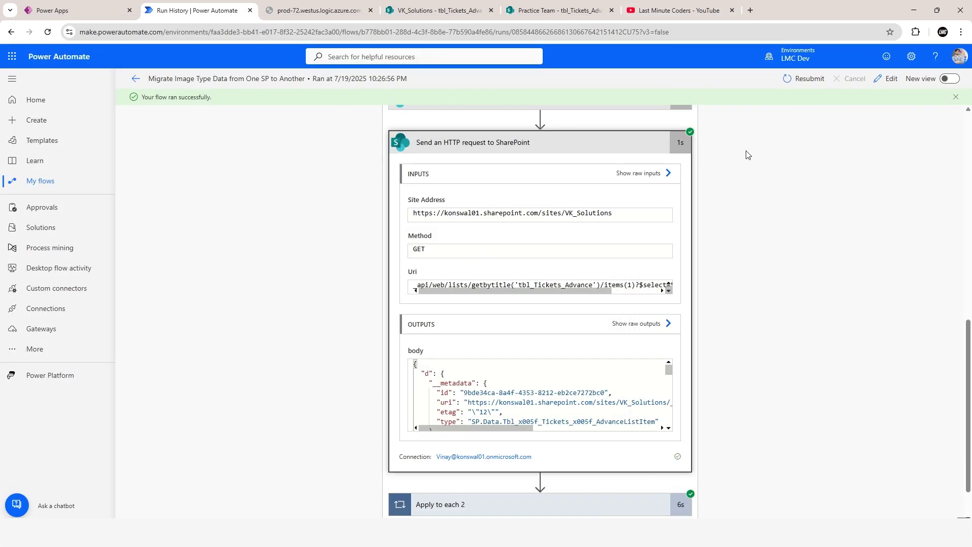
pyautogui.click(891, 80)
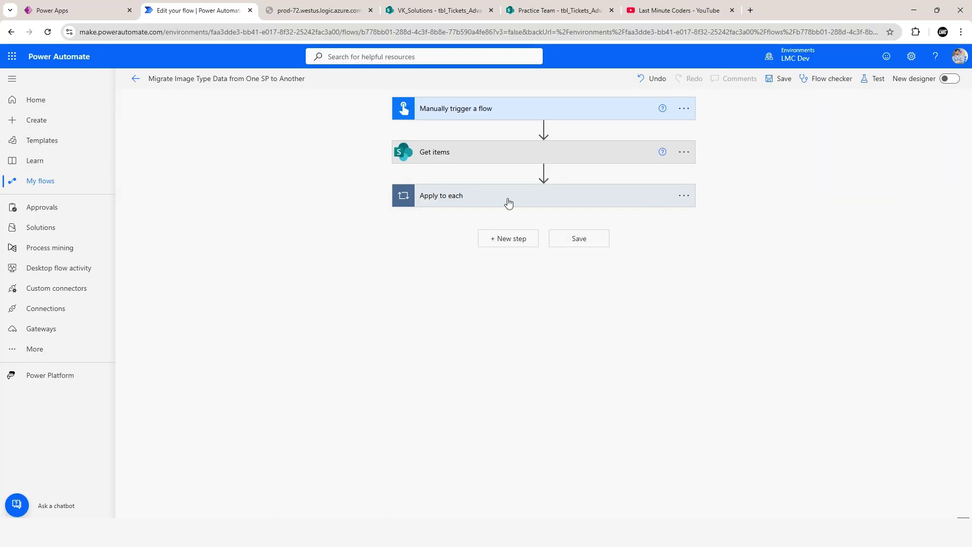
pyautogui.click(508, 202)
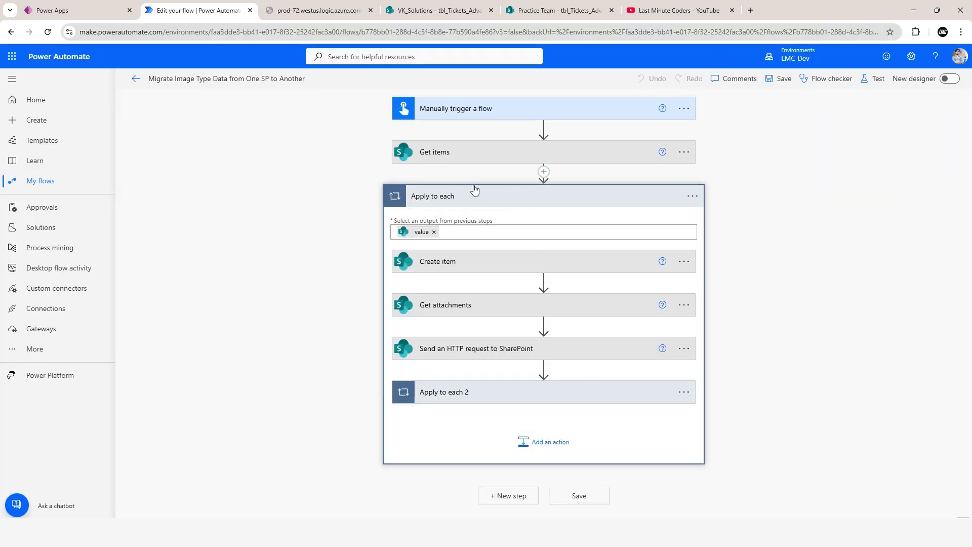
pyautogui.click(439, 354)
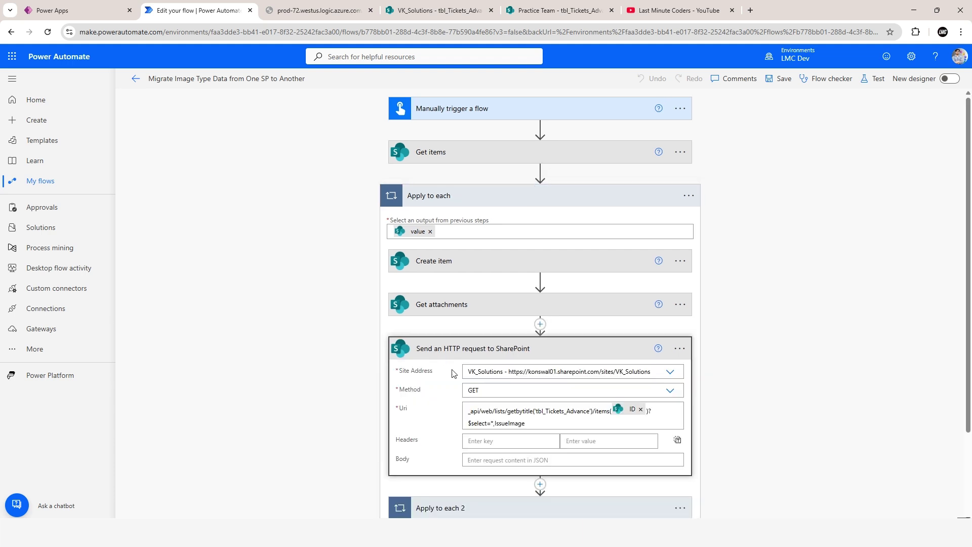
pyautogui.click(670, 391)
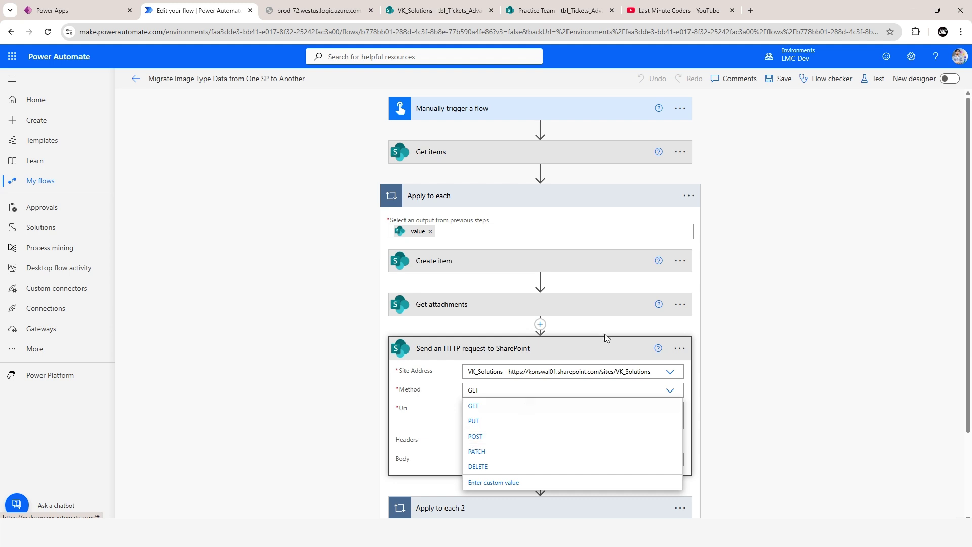
pyautogui.click(573, 338)
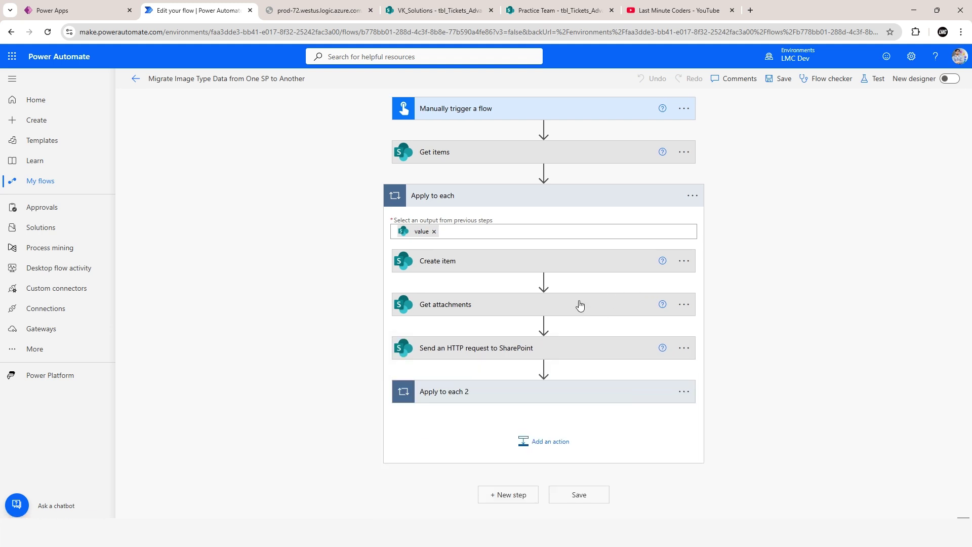
# Add a Send an HTTP request to SharePoint action inside Apply to each, after Apply to each 2.
pyautogui.click(552, 442)
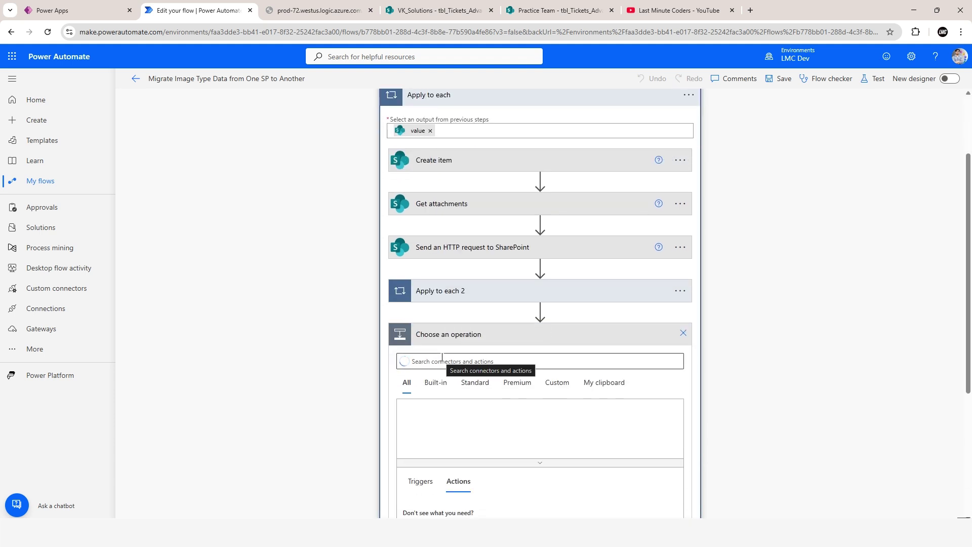
pyautogui.click(460, 363)
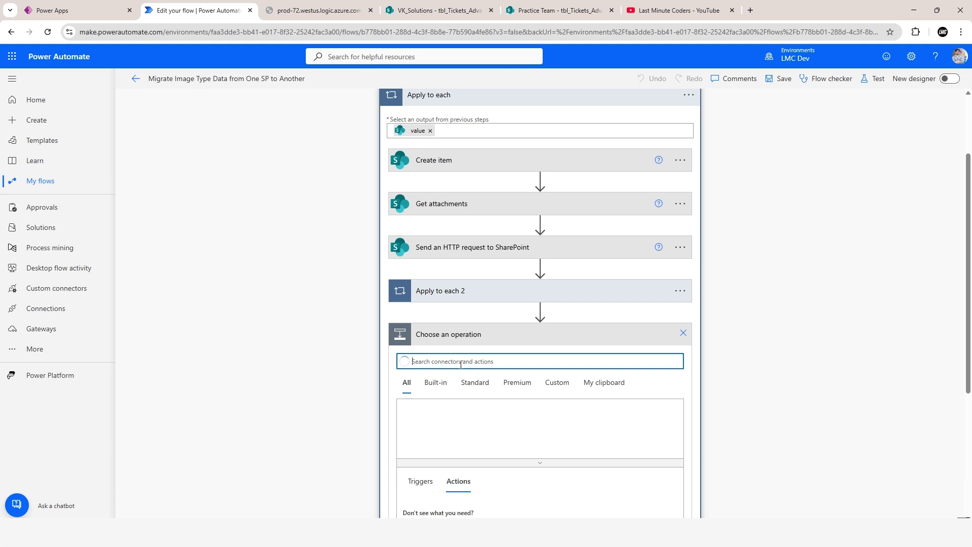
pyautogui.write('send an http')
pyautogui.scroll(-2, 462, 380)
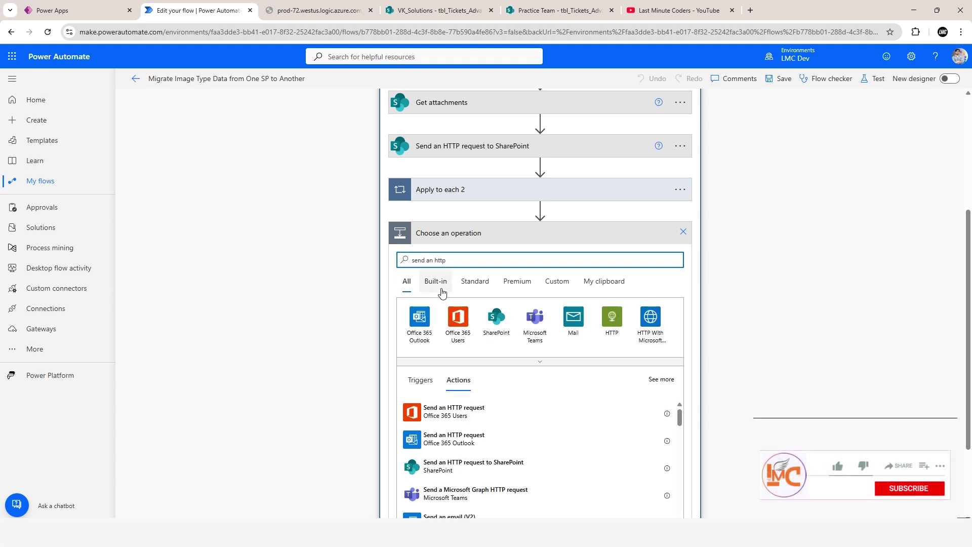
pyautogui.click(444, 468)
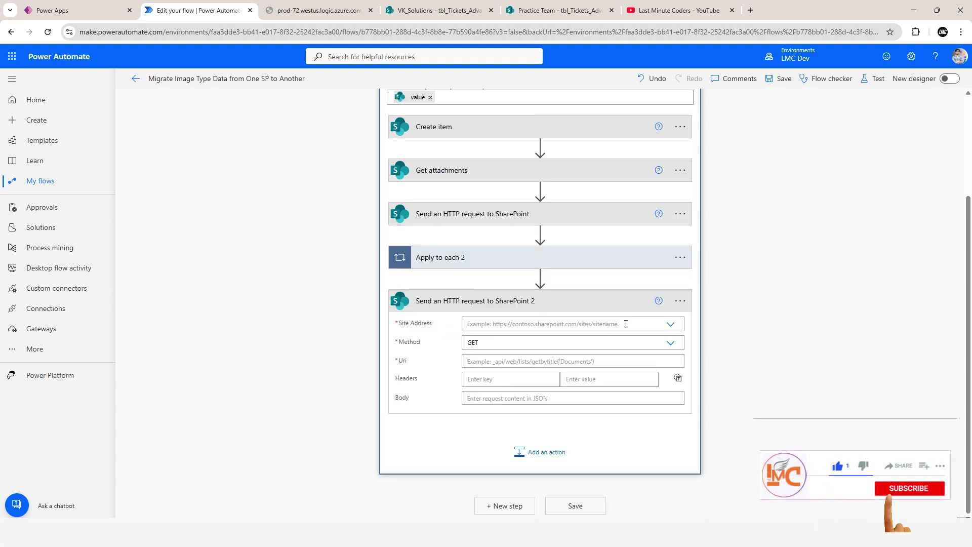
# Set the new HTTP request's Site Address to Practice Team and its Method to POST.
pyautogui.click(670, 324)
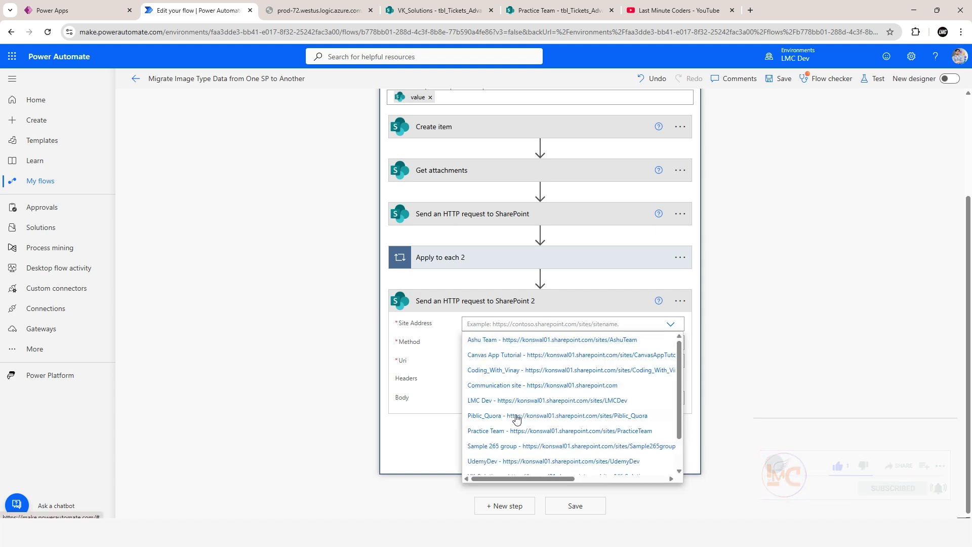
pyautogui.scroll(-2, 527, 382)
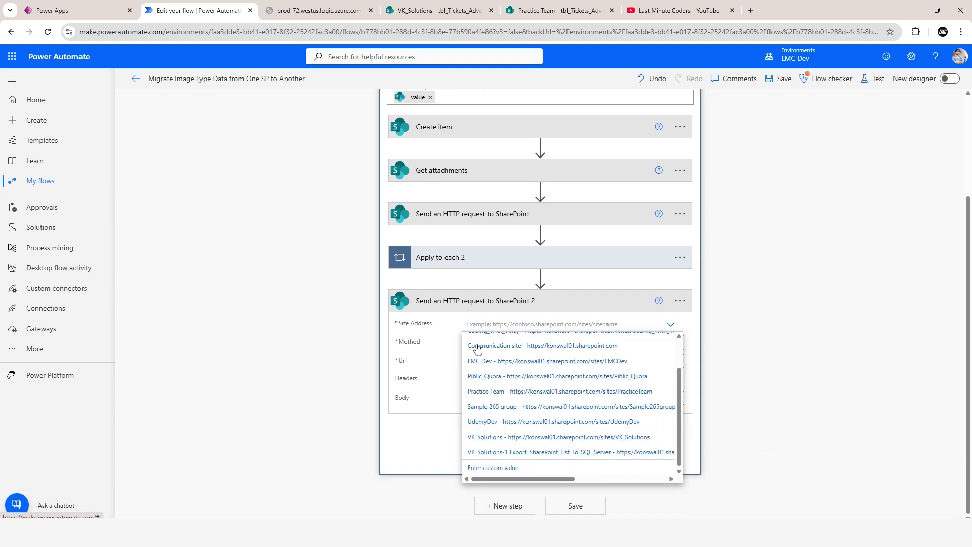
pyautogui.click(482, 392)
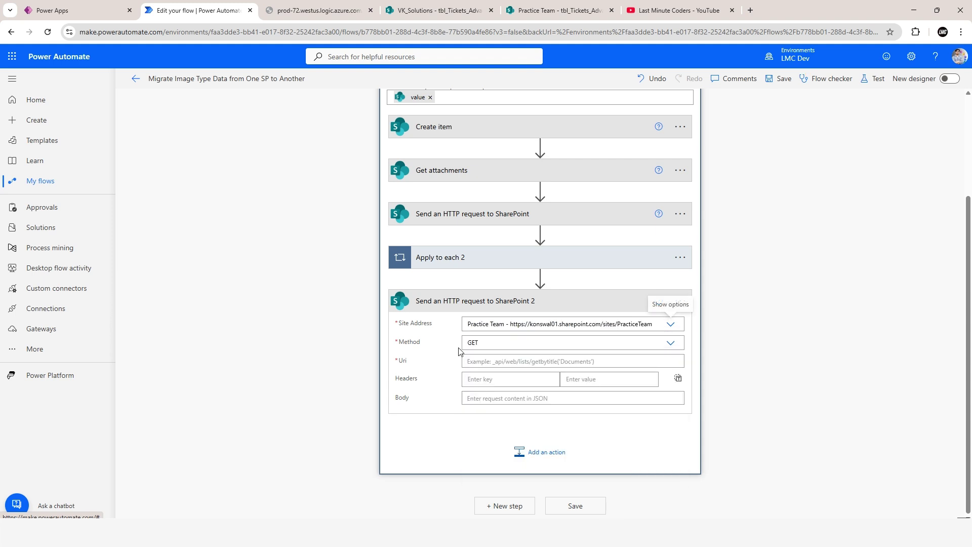
pyautogui.click(671, 343)
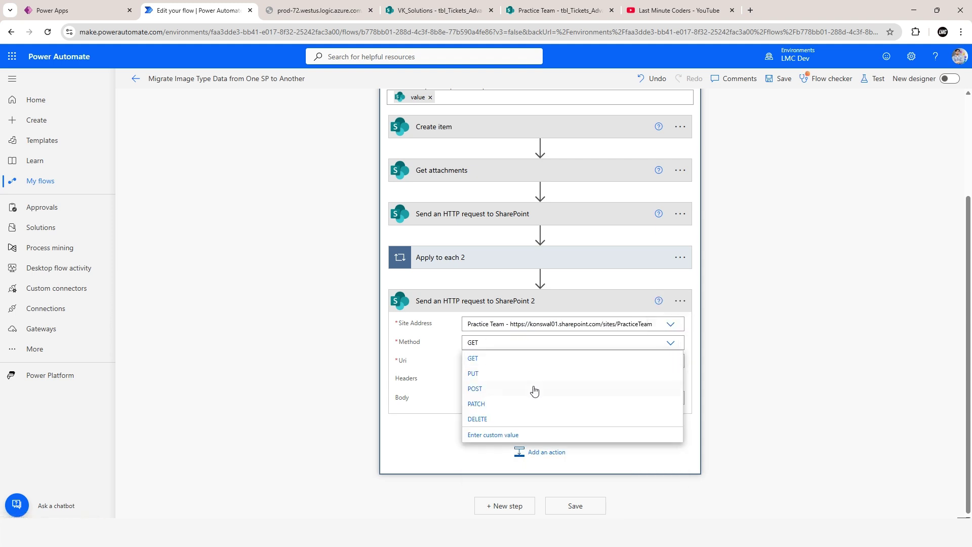
pyautogui.click(476, 390)
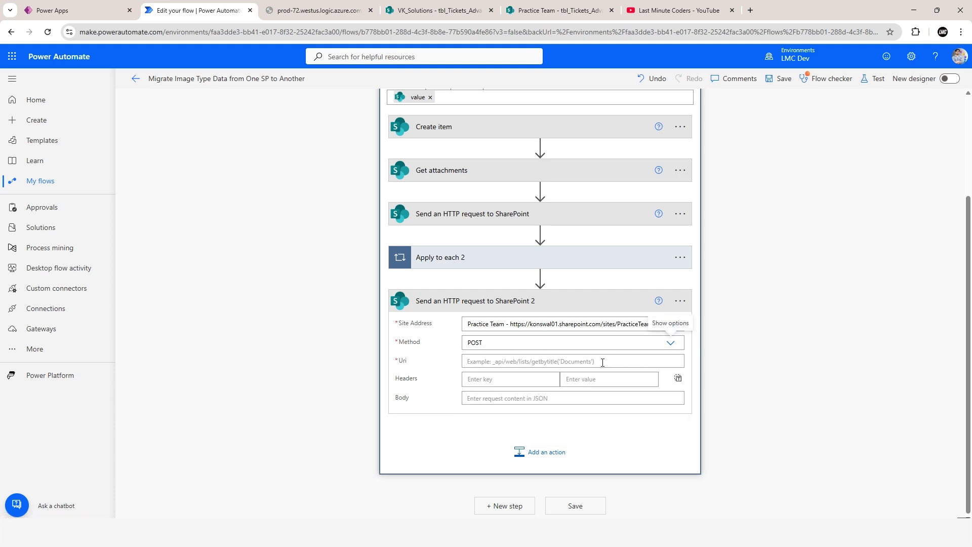
# Start the Uri with _api/web/lists/getbyid('') and copy the list ID from the List Settings address of Practice Team's tbl_Tickets_Advance.
pyautogui.click(496, 363)
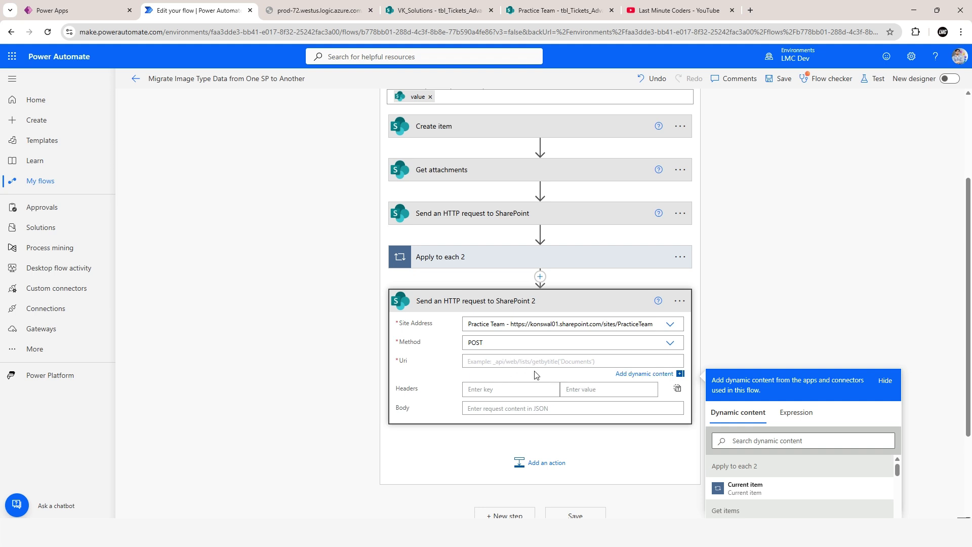
pyautogui.click(556, 361)
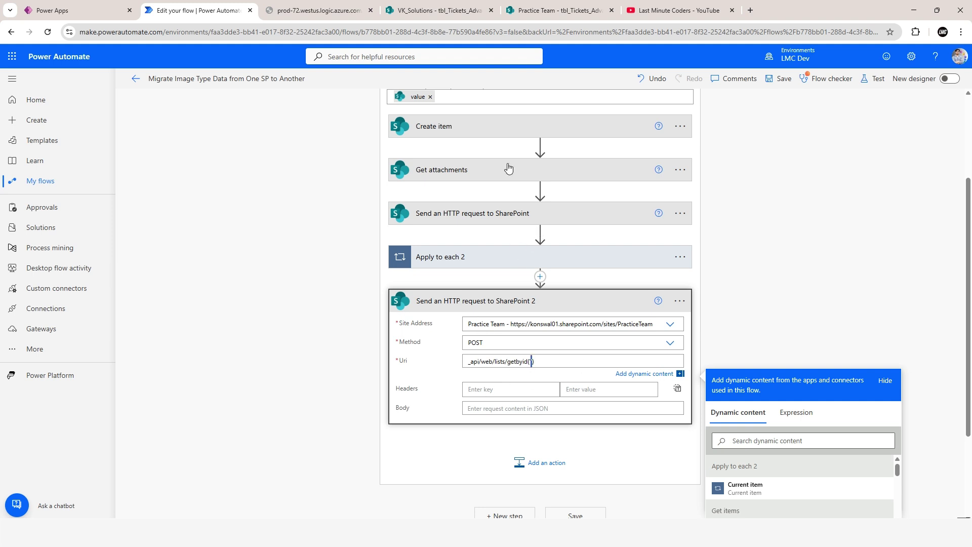
pyautogui.click(564, 6)
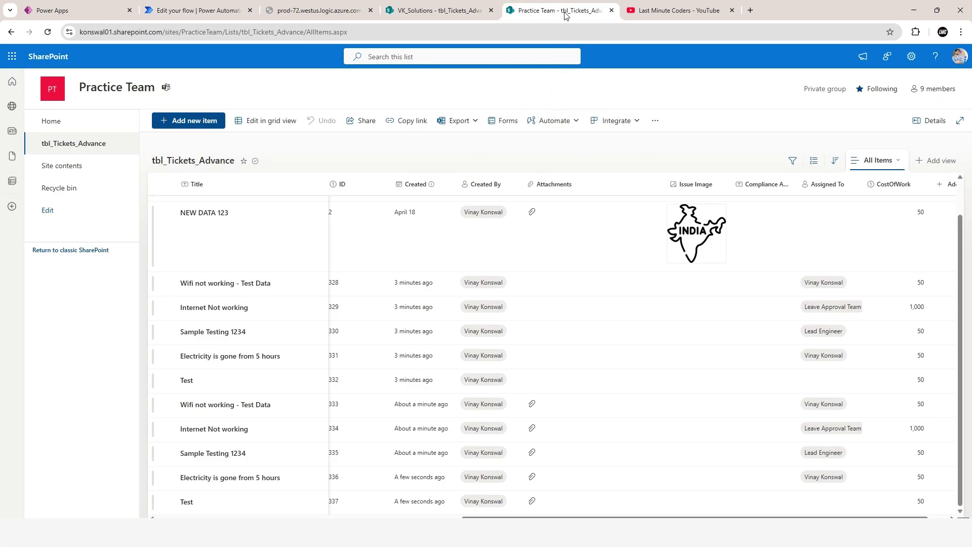
pyautogui.click(911, 56)
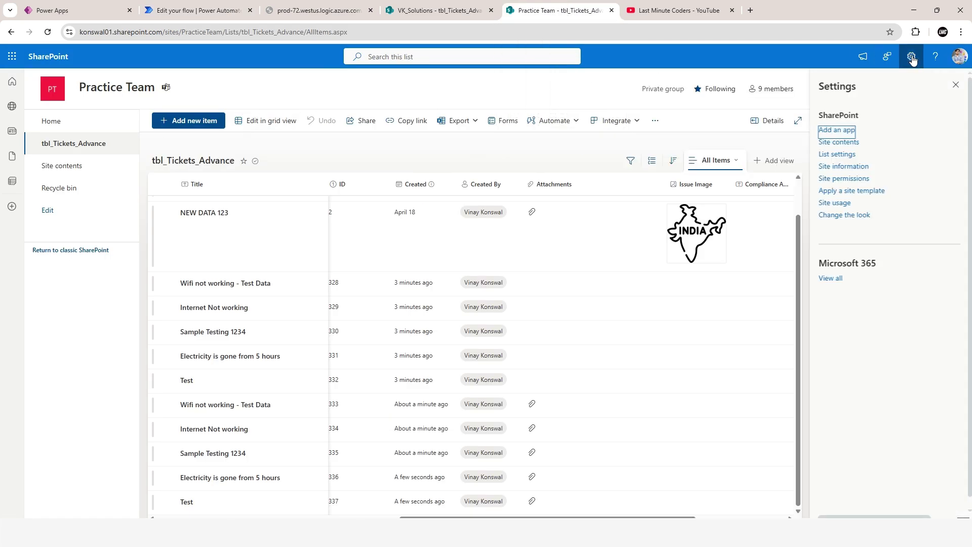
pyautogui.click(849, 155)
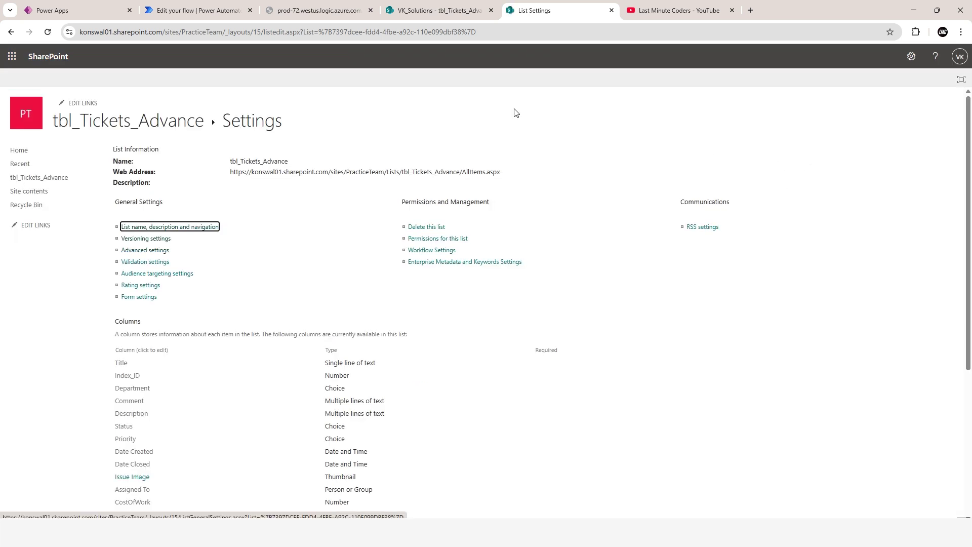
pyautogui.moveTo(320, 32); pyautogui.dragTo(476, 32)
pyautogui.hotkey('ctrl', 'c')
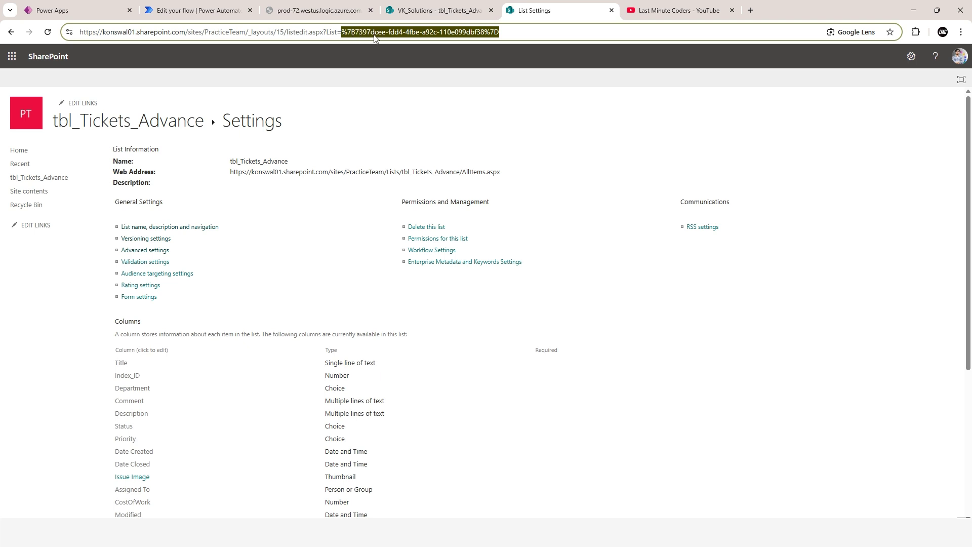
# Insert the list ID %7B7397dcee-fdd4-4fbe-a92c-110e099dbf38%7D between the quotes of getbyid('') in the new request's Uri.
pyautogui.click(193, 11)
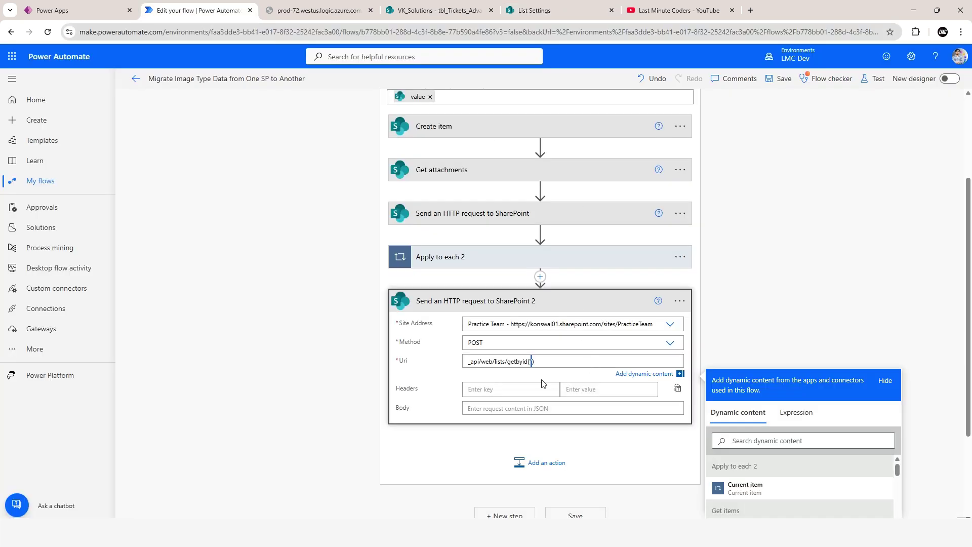
pyautogui.hotkey('ctrl', '+')
pyautogui.hotkey('ctrl', '+')
pyautogui.hotkey('ctrl', '+')
pyautogui.hotkey('ctrl', '+')
pyautogui.hotkey('ctrl', '+')
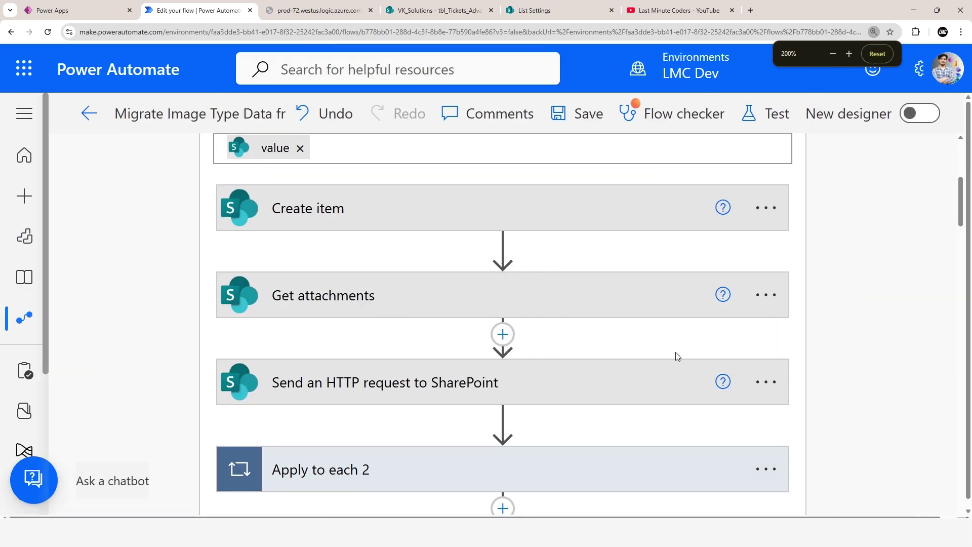
pyautogui.scroll(-3, 562, 359)
pyautogui.click(370, 336)
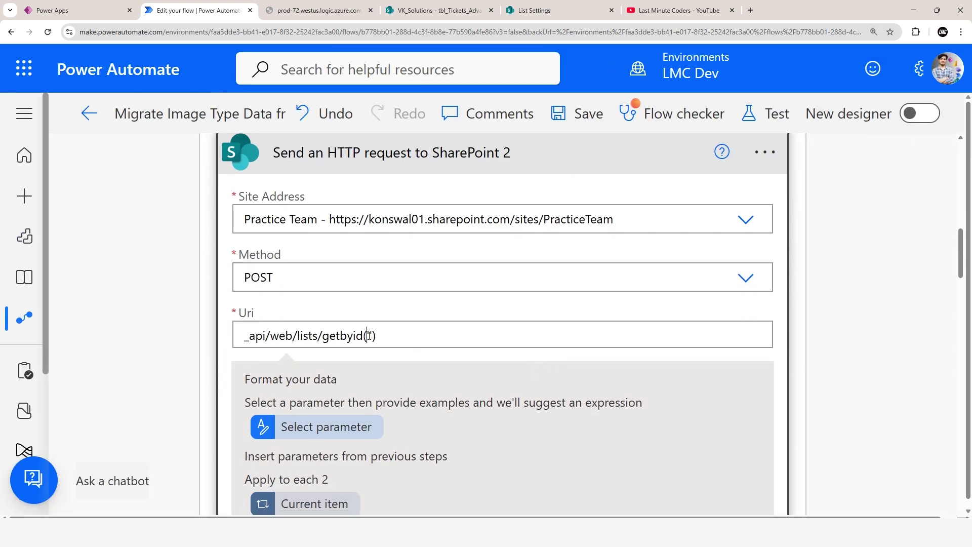
pyautogui.hotkey('ctrl', 'v')
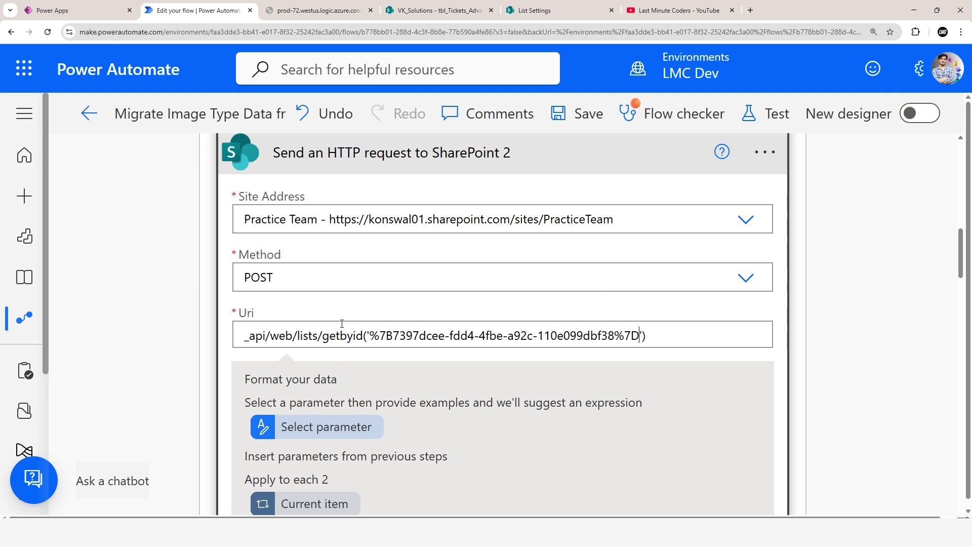
# Return the Practice Team browser tab from List Settings to the tbl_Tickets_Advance list, and go back to the flow editor.
pyautogui.click(552, 10)
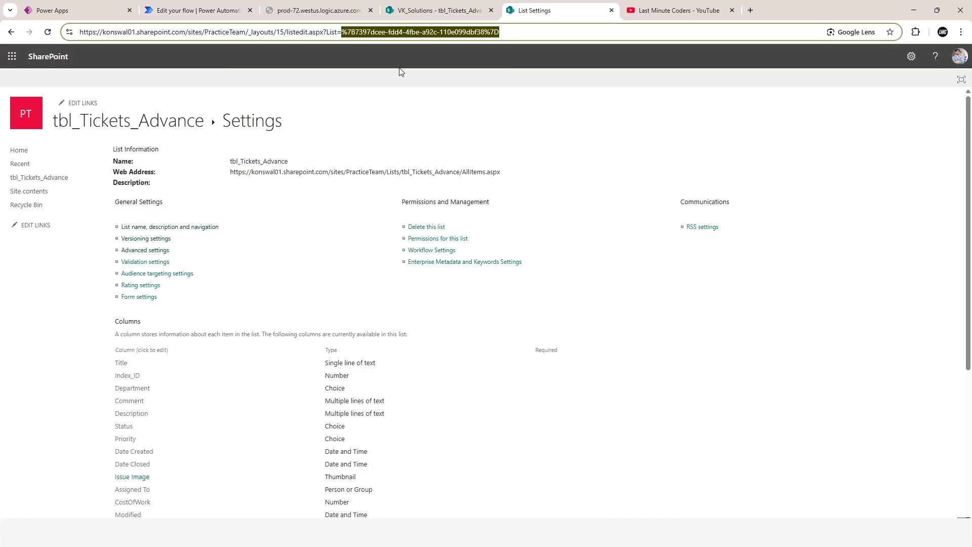
pyautogui.click(11, 33)
pyautogui.click(198, 10)
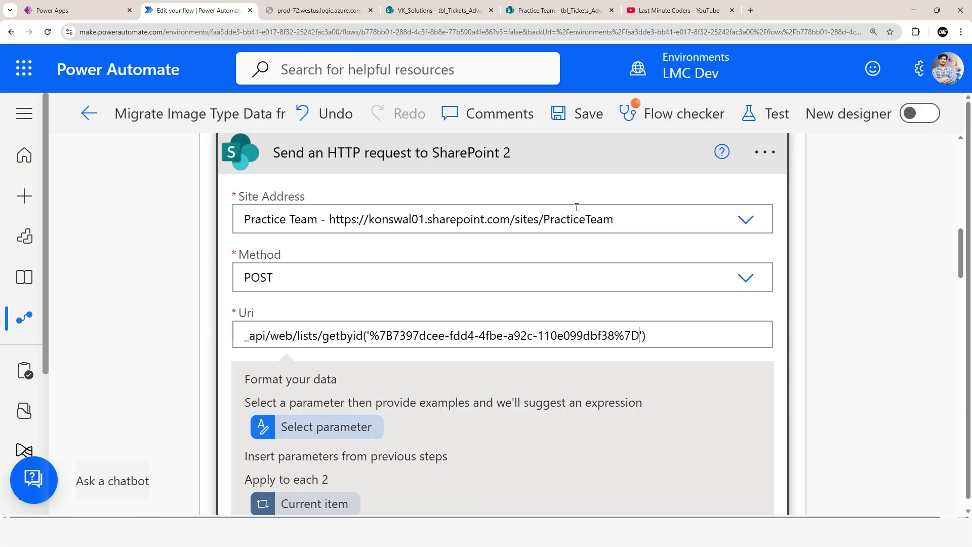
# Append /items('') to the Uri of Send an HTTP request to SharePoint 2.
pyautogui.write("/tems(''")
pyautogui.press('Left')
pyautogui.press('Left')
pyautogui.press('Left')
pyautogui.press('Left')
pyautogui.press('Left')
pyautogui.press('Left')
pyautogui.write('i')
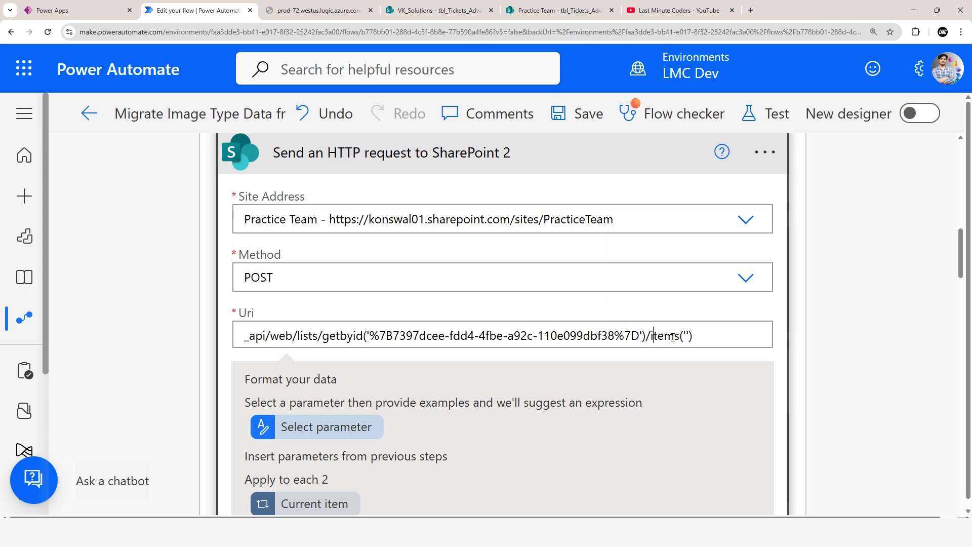
pyautogui.hotkey('ctrl', '-')
pyautogui.hotkey('ctrl', '-')
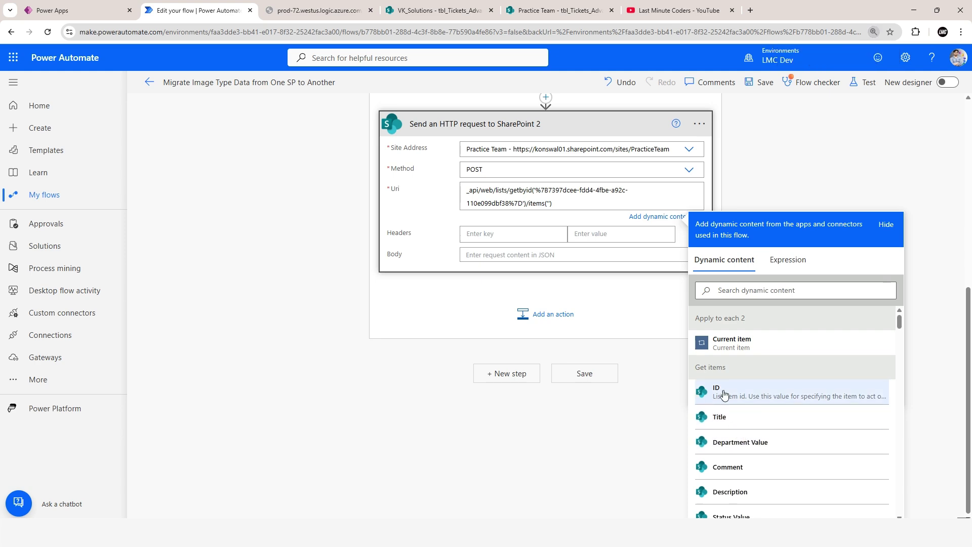
# Switch from the flow editor to the Practice Team browser tab showing the tbl_Tickets_Advance list.
pyautogui.scroll(-8, 728, 398)
pyautogui.scroll(-6, 727, 398)
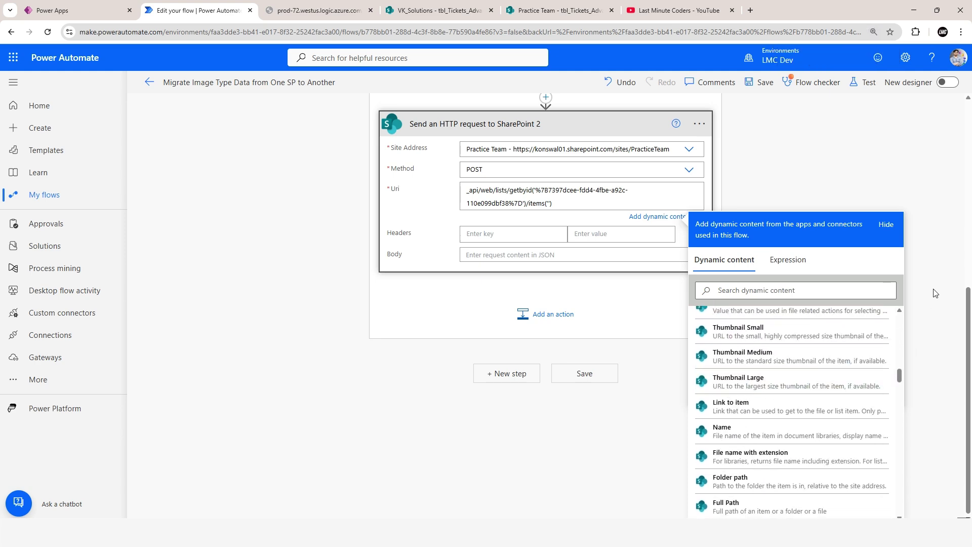
pyautogui.scroll(5, 939, 289)
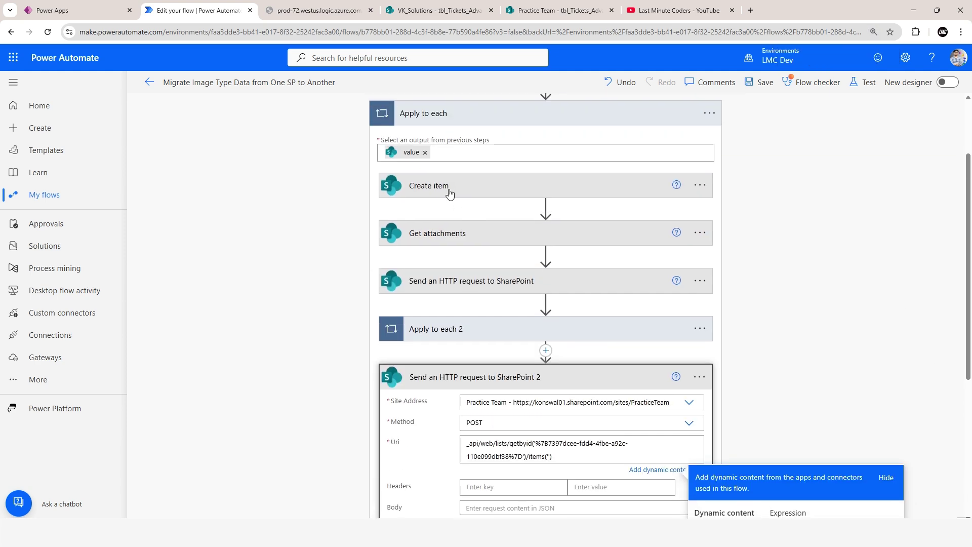
pyautogui.click(542, 9)
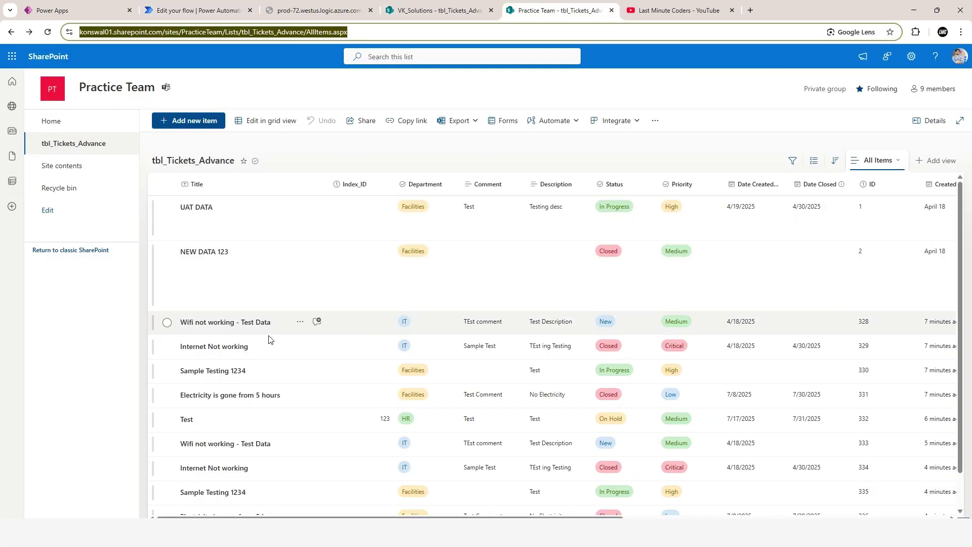
pyautogui.click(167, 323)
pyautogui.click(167, 347)
pyautogui.click(168, 371)
pyautogui.click(167, 396)
pyautogui.click(167, 419)
pyautogui.click(167, 444)
pyautogui.click(167, 468)
pyautogui.scroll(-1, 167, 471)
pyautogui.click(167, 454)
pyautogui.click(167, 477)
pyautogui.click(168, 500)
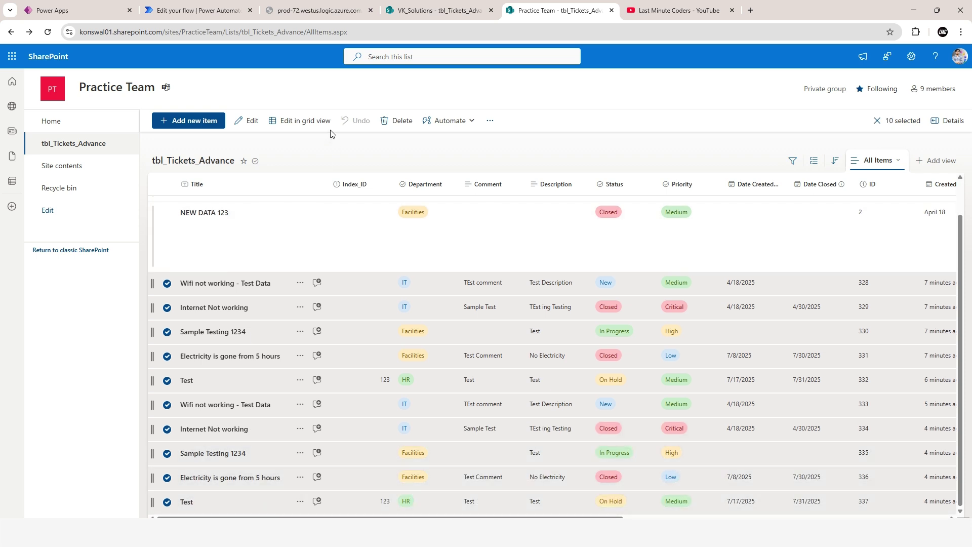
# Check the attachments of the Test item with ID 337 in its details, and close the details.
pyautogui.hscroll(10, 549, 409)
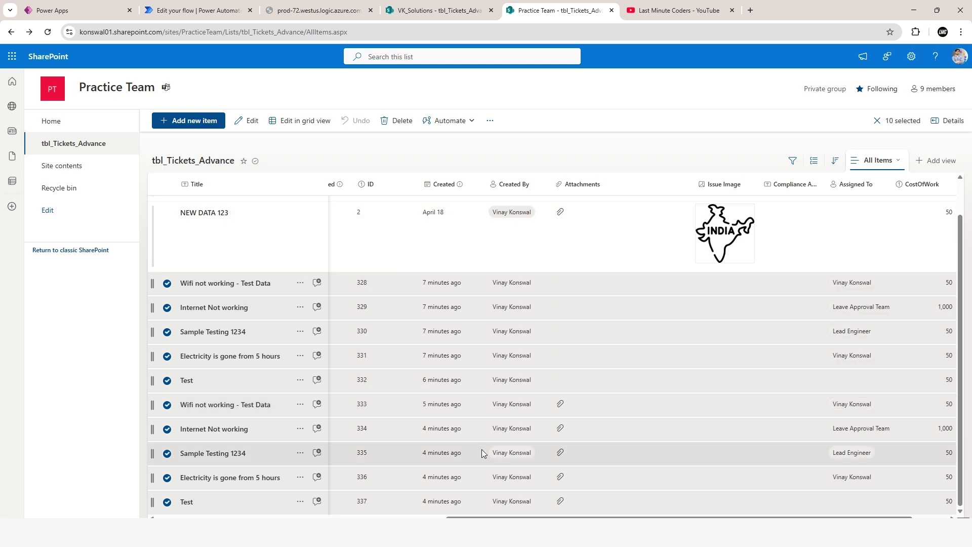
pyautogui.doubleClick(560, 503)
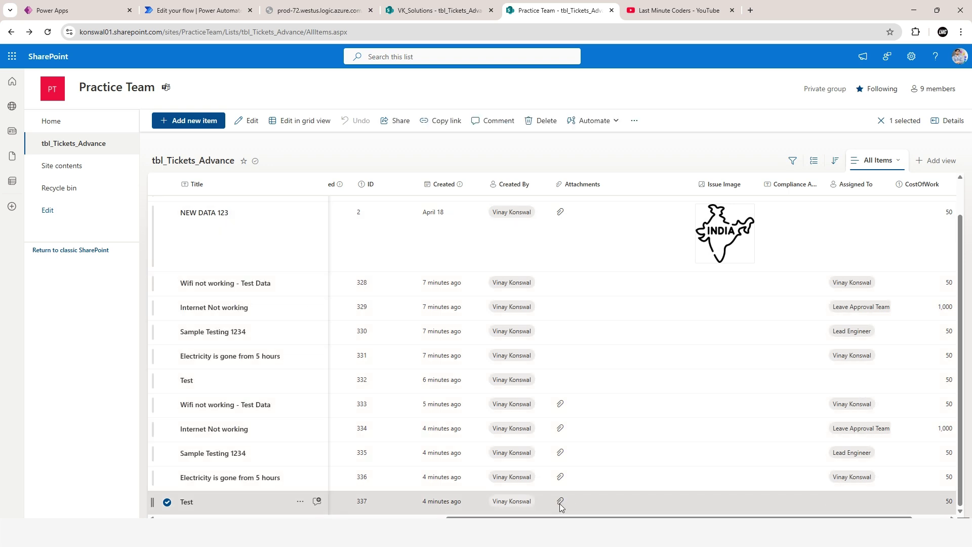
pyautogui.scroll(-3, 466, 405)
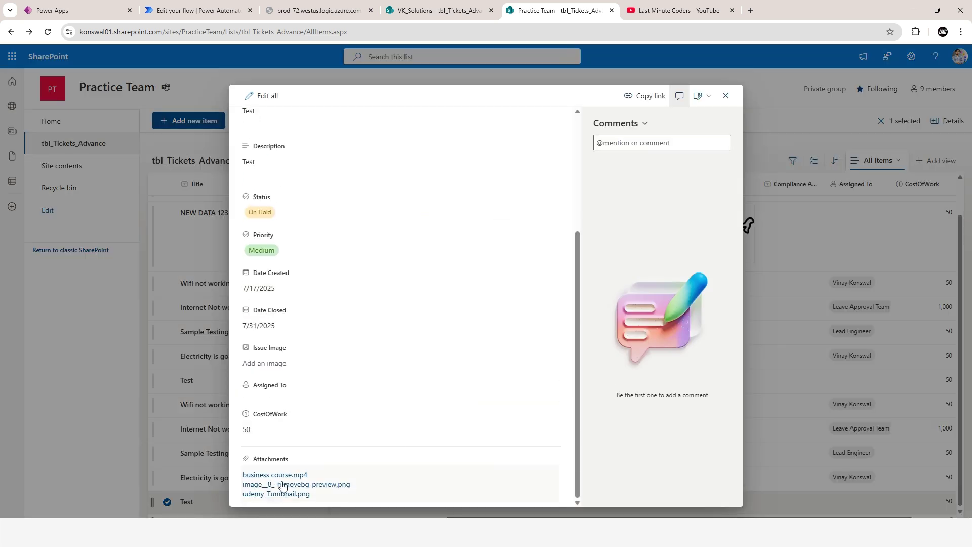
pyautogui.click(726, 97)
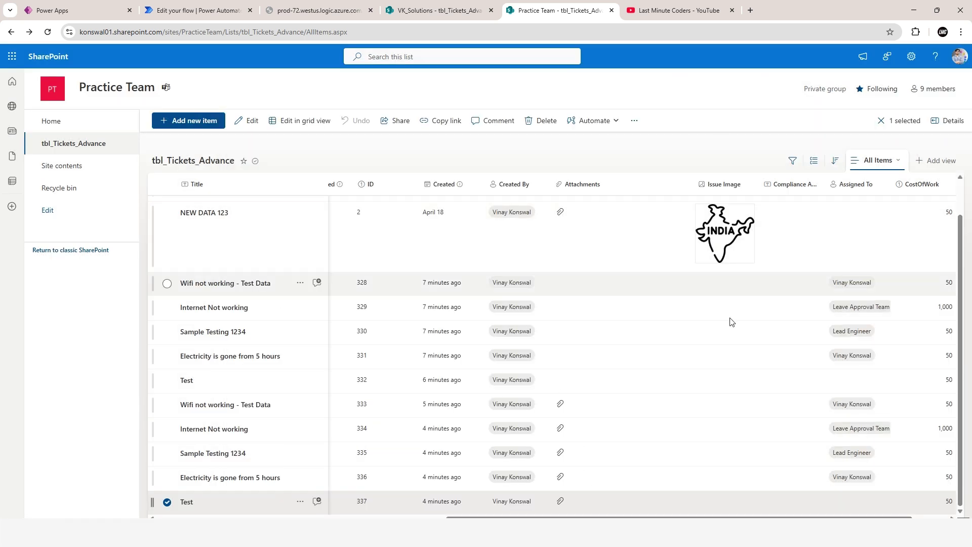
# Select the ten test items with IDs 328 to 337 in Practice Team's tbl_Tickets_Advance and delete them.
pyautogui.click(167, 284)
pyautogui.click(167, 307)
pyautogui.click(168, 331)
pyautogui.click(167, 356)
pyautogui.click(168, 381)
pyautogui.click(167, 405)
pyautogui.click(167, 429)
pyautogui.click(167, 453)
pyautogui.click(167, 477)
pyautogui.click(402, 120)
pyautogui.click(478, 311)
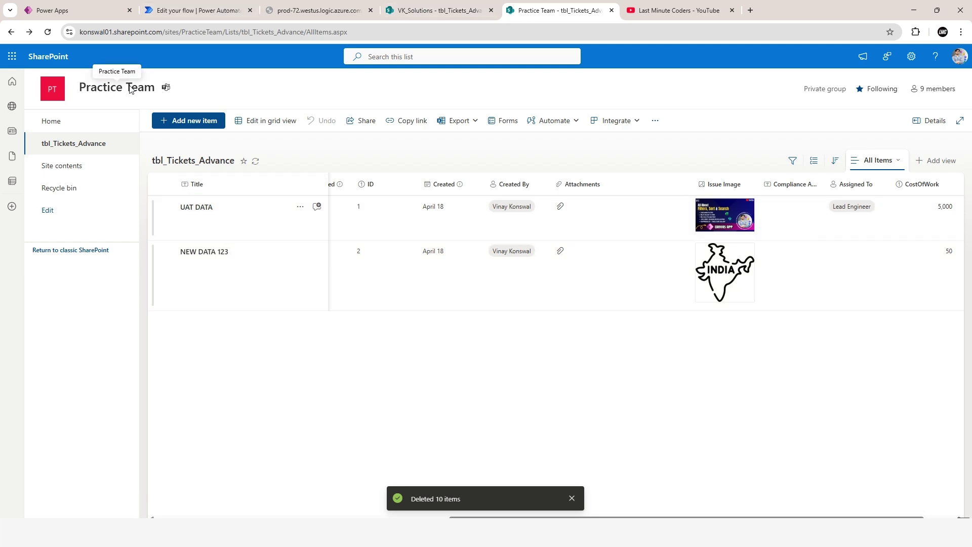
# Return to the flow editor and insert the Create item action's ID between the quotes of items('') in the second HTTP request's Uri.
pyautogui.click(177, 6)
pyautogui.scroll(-3, 845, 305)
pyautogui.click(346, 342)
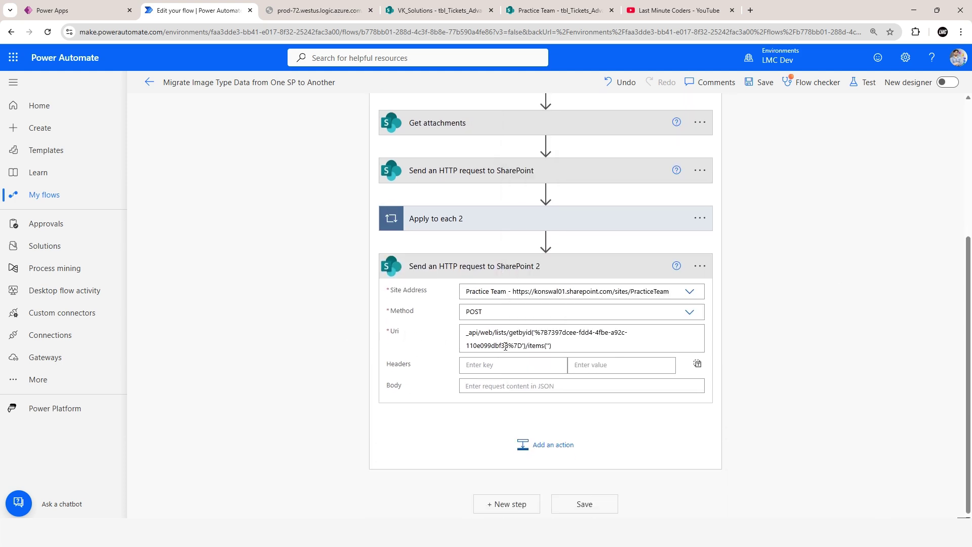
pyautogui.click(548, 346)
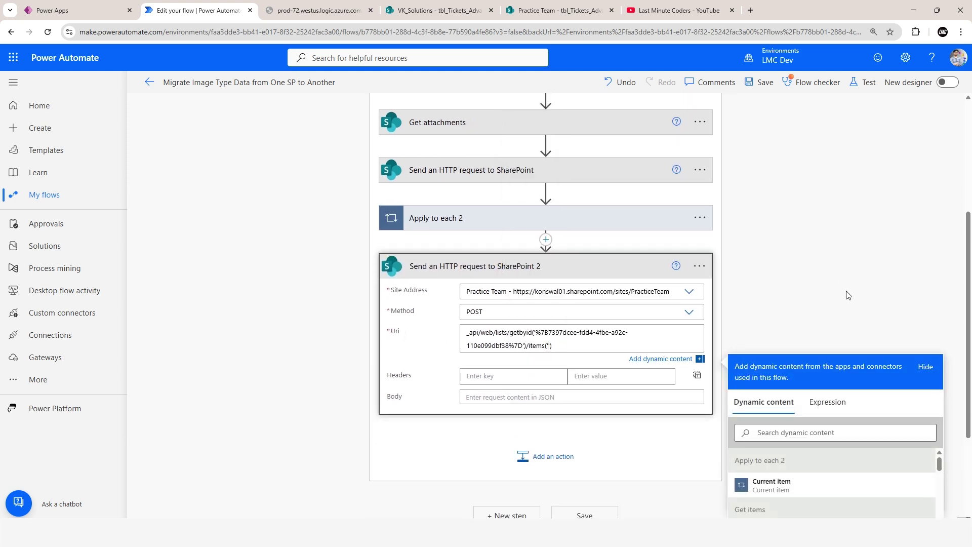
pyautogui.scroll(-3, 851, 297)
pyautogui.scroll(-10, 856, 363)
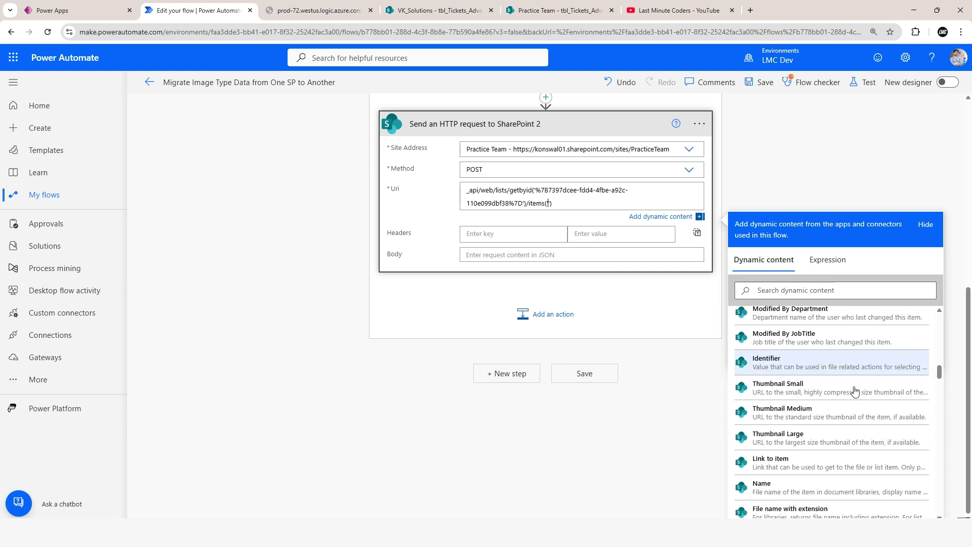
pyautogui.scroll(-8, 855, 392)
pyautogui.scroll(3, 768, 434)
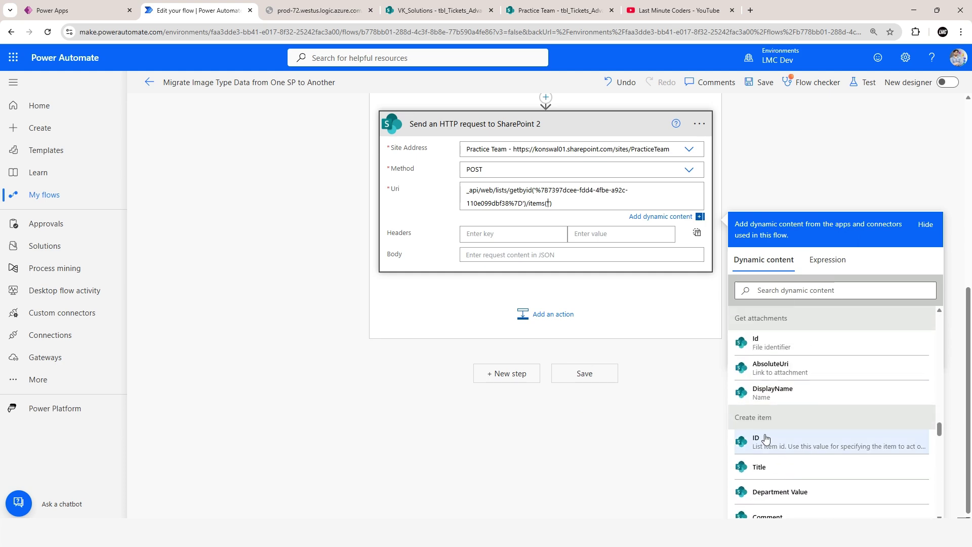
pyautogui.click(759, 442)
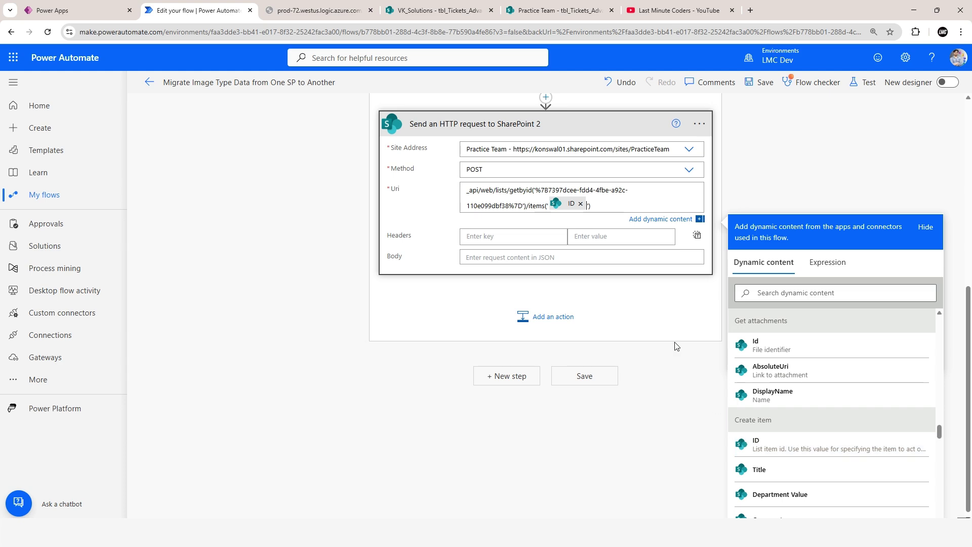
# Compare the ID entries of Create item and Get items in the dynamic content, and review the flow's preceding actions.
pyautogui.scroll(1, 791, 375)
pyautogui.scroll(4, 792, 376)
pyautogui.scroll(-4, 799, 397)
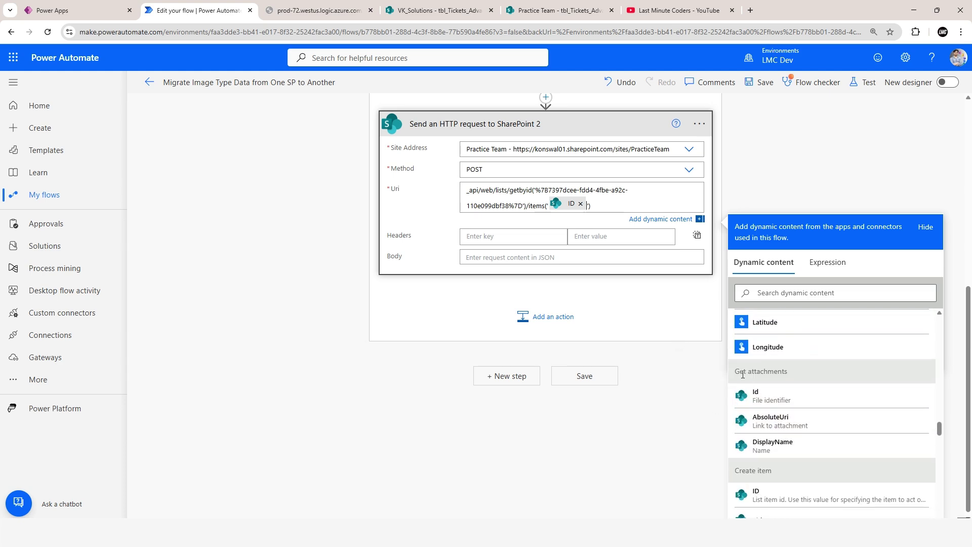
pyautogui.scroll(10, 791, 399)
pyautogui.scroll(10, 791, 399)
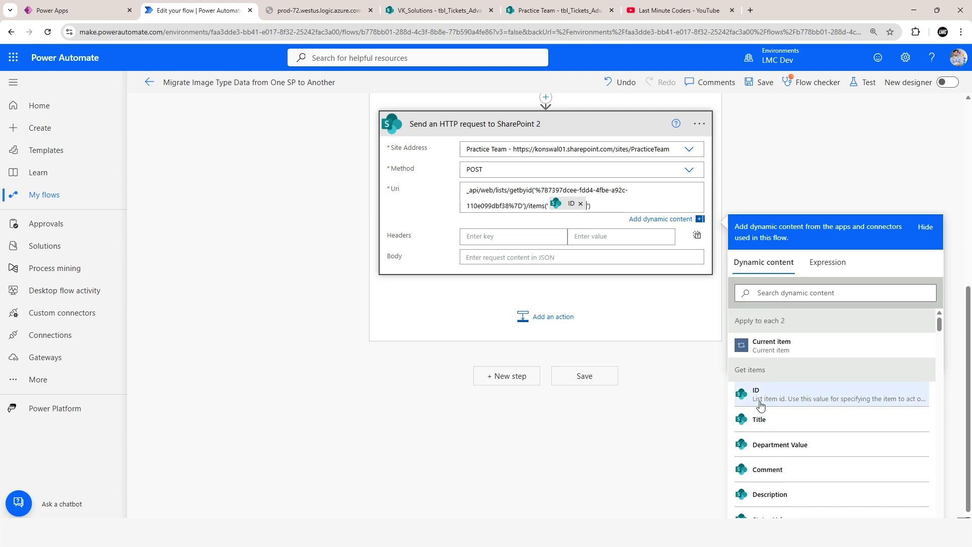
pyautogui.scroll(6, 699, 357)
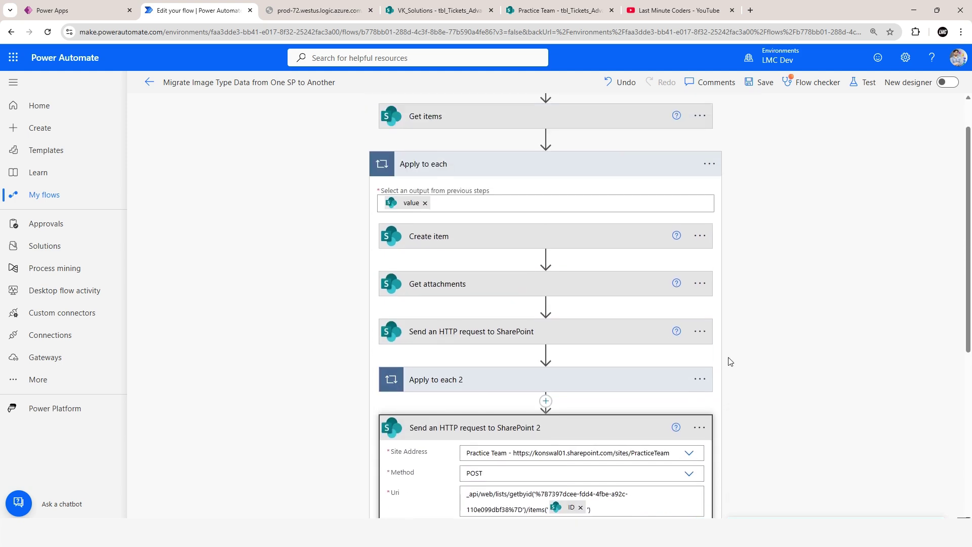
pyautogui.scroll(1, 736, 353)
pyautogui.scroll(-2, 679, 364)
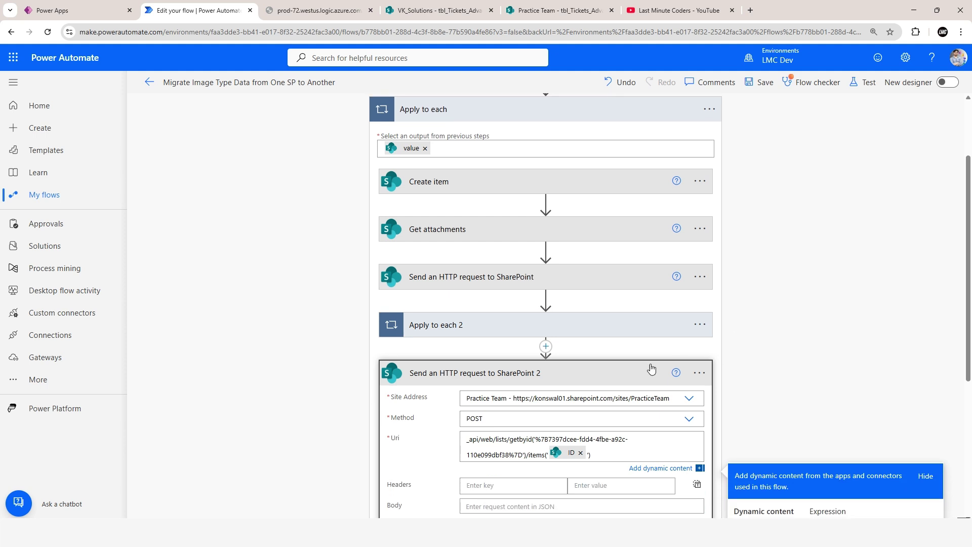
pyautogui.scroll(-2, 729, 361)
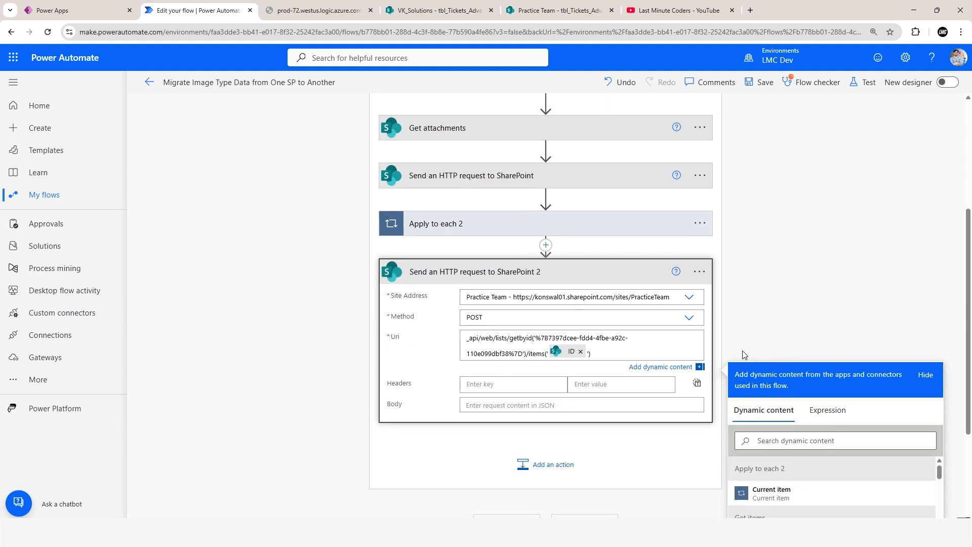
# Add a Content-Type header with the value application/json;odata=verbose to Send an HTTP request to SharePoint 2.
pyautogui.click(549, 383)
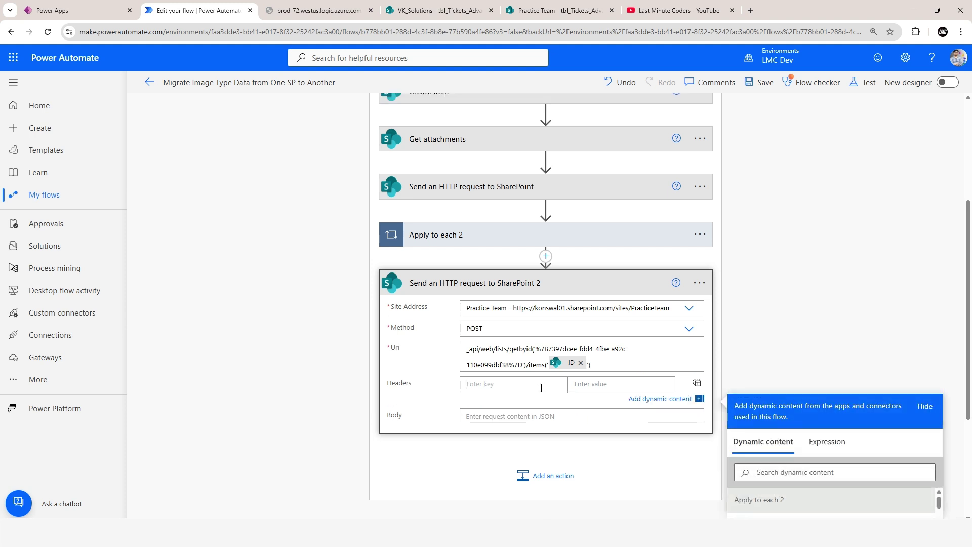
pyautogui.write('Content-Type')
pyautogui.click(600, 385)
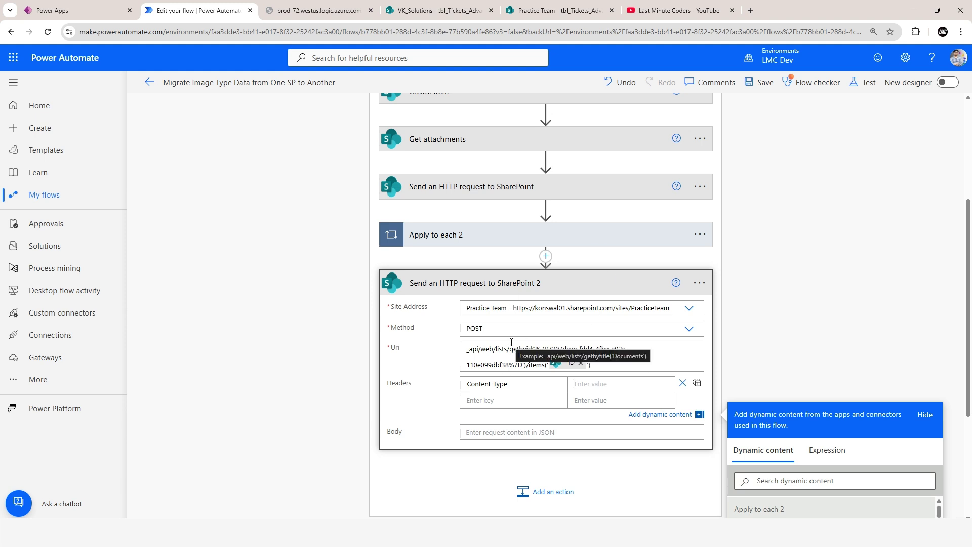
pyautogui.write('a')
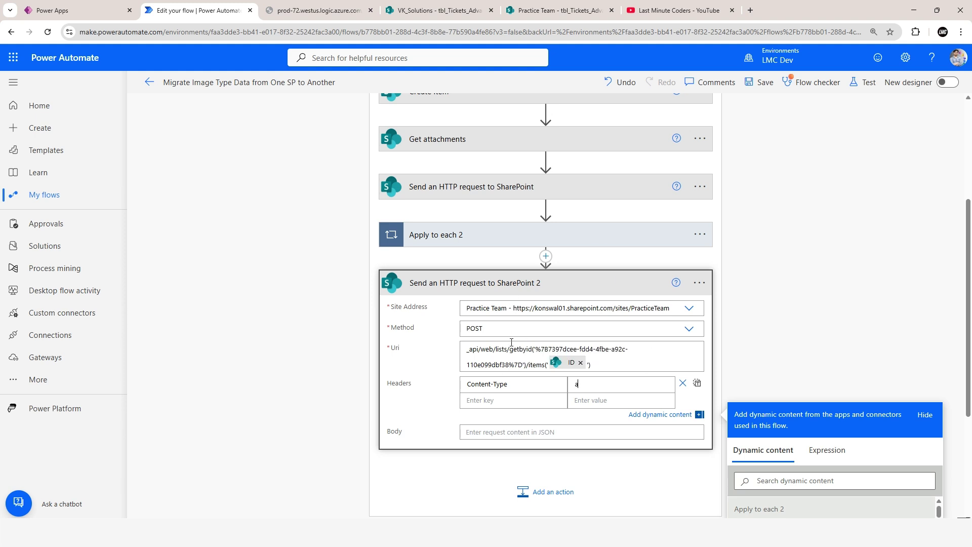
pyautogui.write('pplication/jso')
pyautogui.write('n;odata=verbose')
# Add an accept header that reuses the Content-Type header's value application/json;odata=verbose.
pyautogui.click(502, 399)
pyautogui.write('accept')
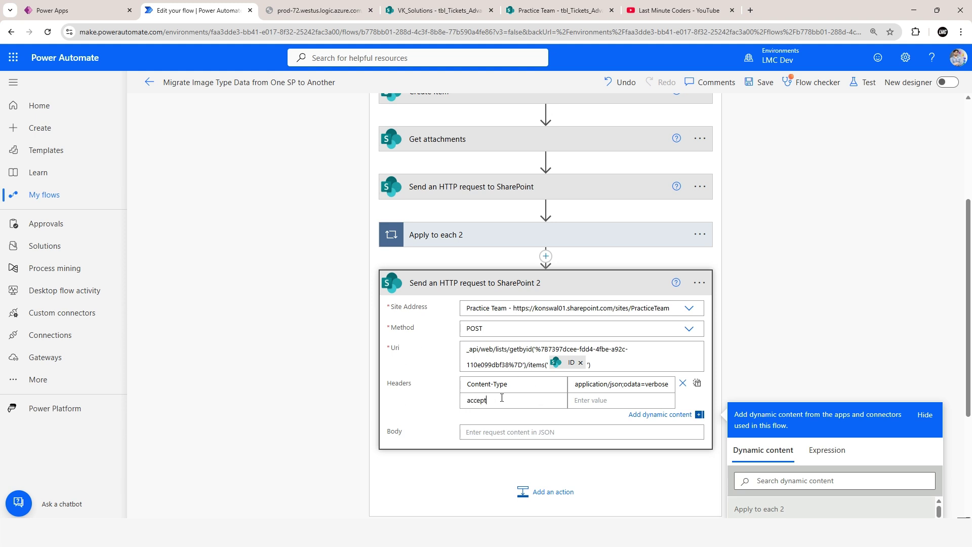
pyautogui.tripleClick(589, 385)
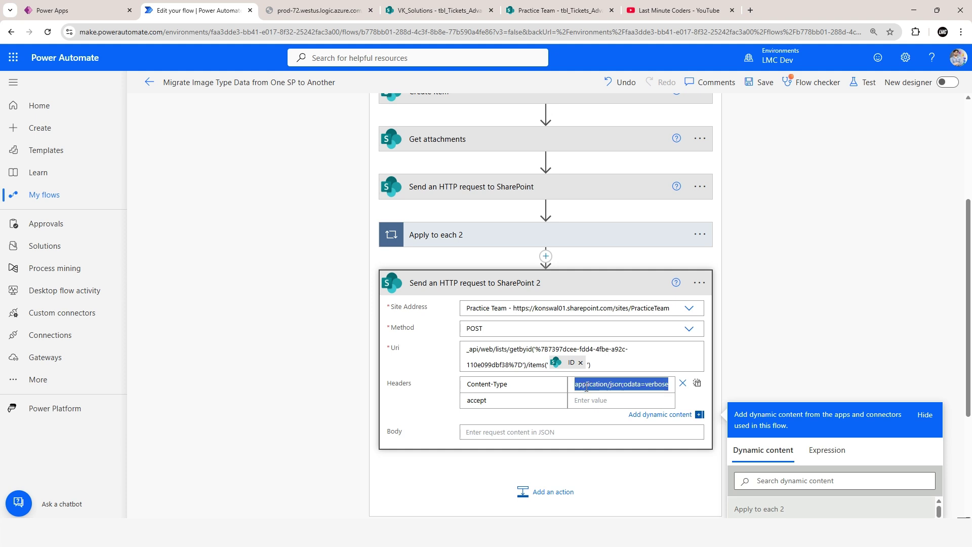
pyautogui.hotkey('ctrl', 'c')
pyautogui.click(586, 402)
pyautogui.hotkey('ctrl', 'v')
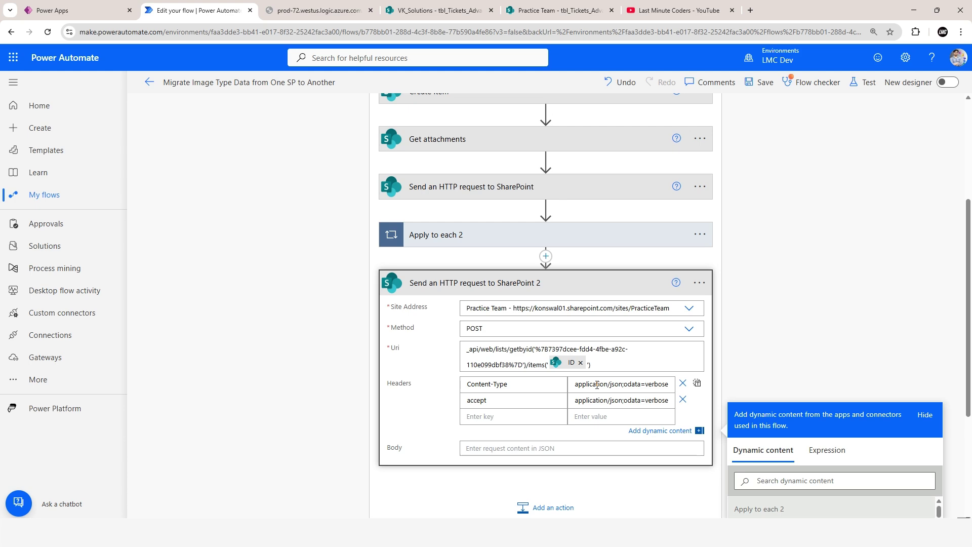
# Add an X-HTTP-Method header with the value MERGE to Send an HTTP request to SharePoint 2.
pyautogui.hotkey('ctrl', '+')
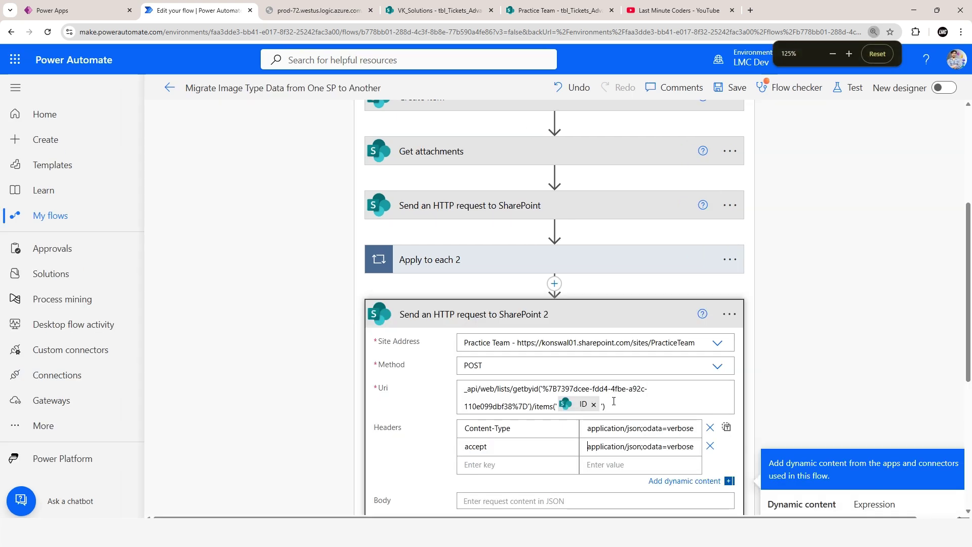
pyautogui.hotkey('ctrl', '+')
pyautogui.hotkey('ctrl', '+')
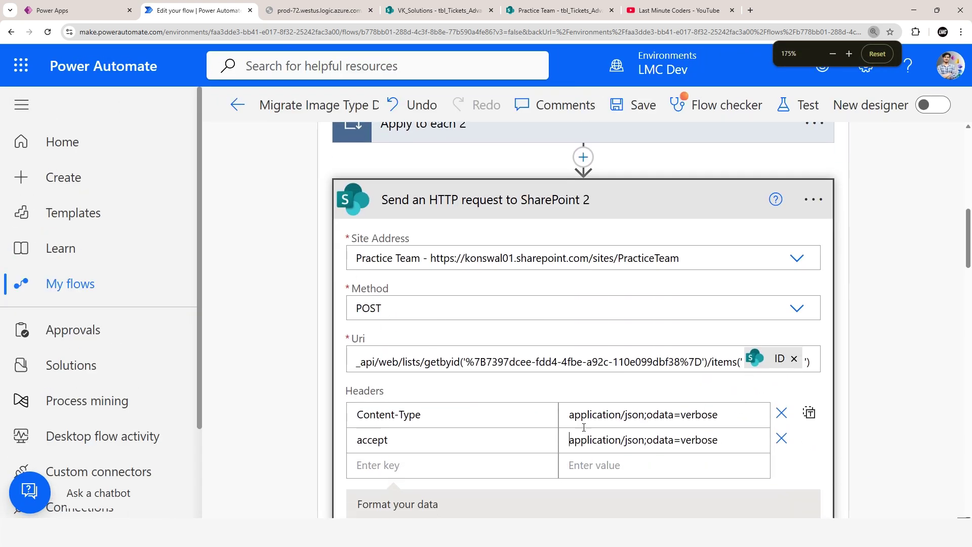
pyautogui.scroll(-1, 616, 432)
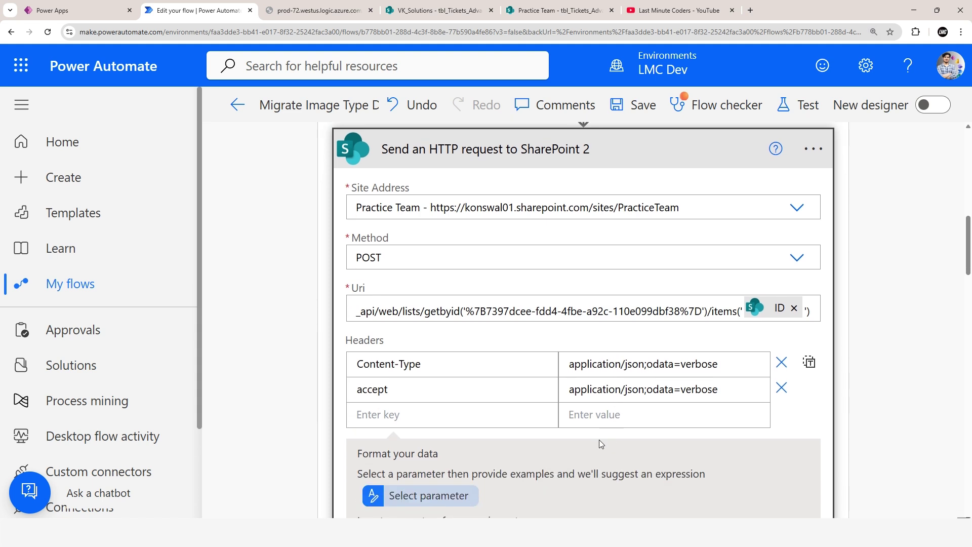
pyautogui.click(489, 425)
pyautogui.write('X-HTTP-ME')
pyautogui.press('BackSpace')
pyautogui.write('ethod')
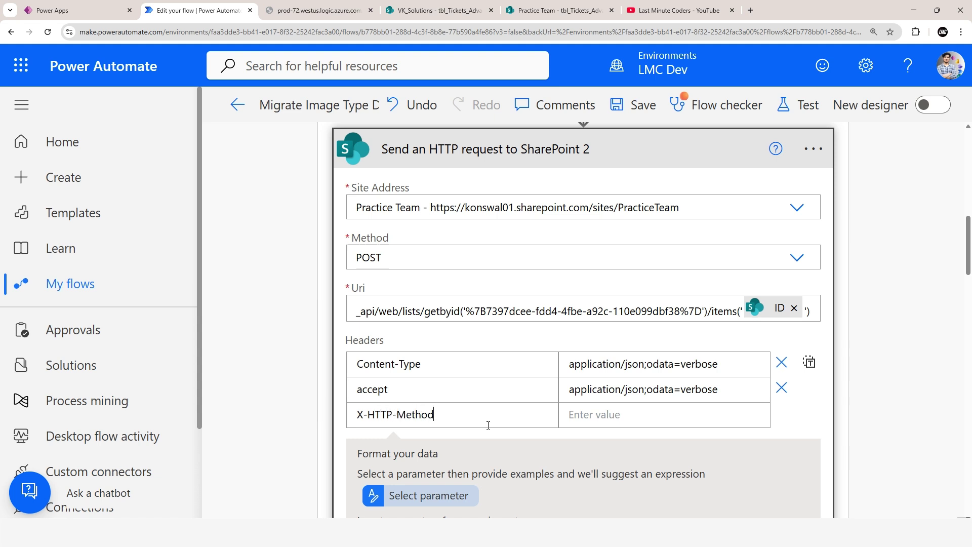
pyautogui.press('Tab')
pyautogui.write('M')
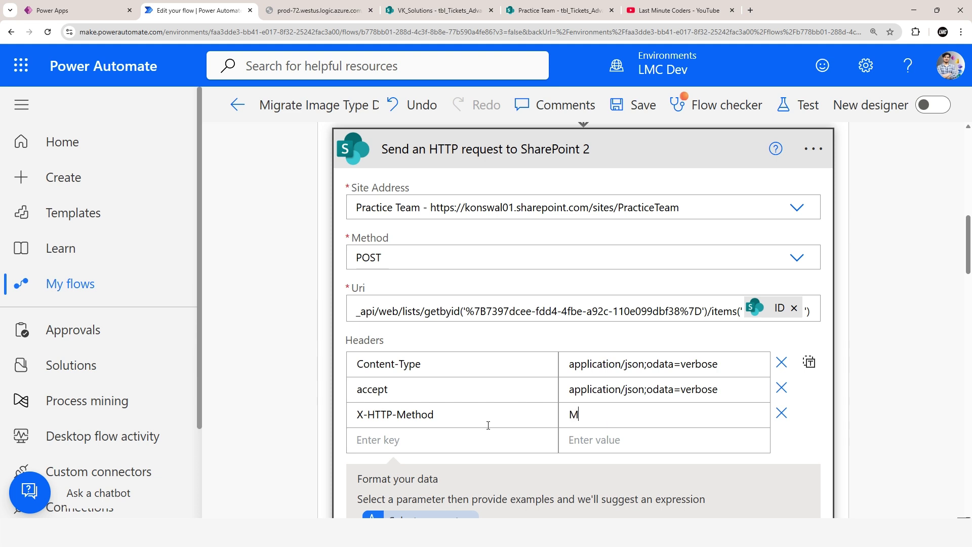
pyautogui.write('ERGE')
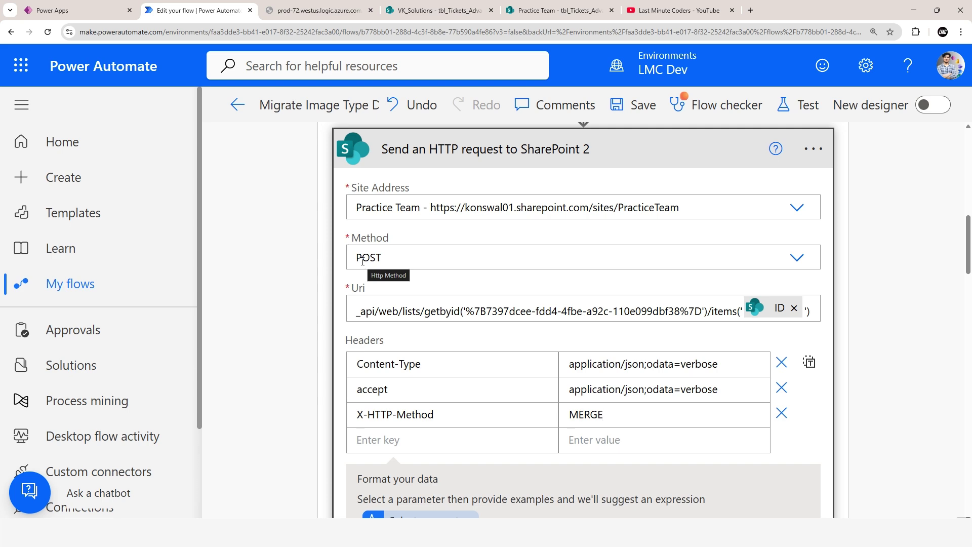
# Add a fourth header with the key If-Match to Send an HTTP request to SharePoint 2.
pyautogui.scroll(10, 578, 295)
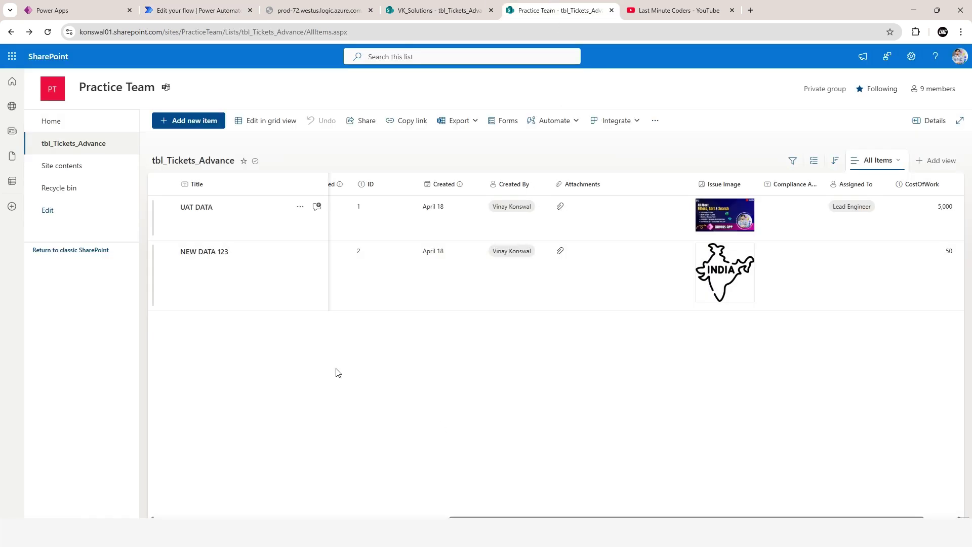
pyautogui.click(204, 10)
pyautogui.scroll(-3, 511, 303)
pyautogui.scroll(-6, 518, 320)
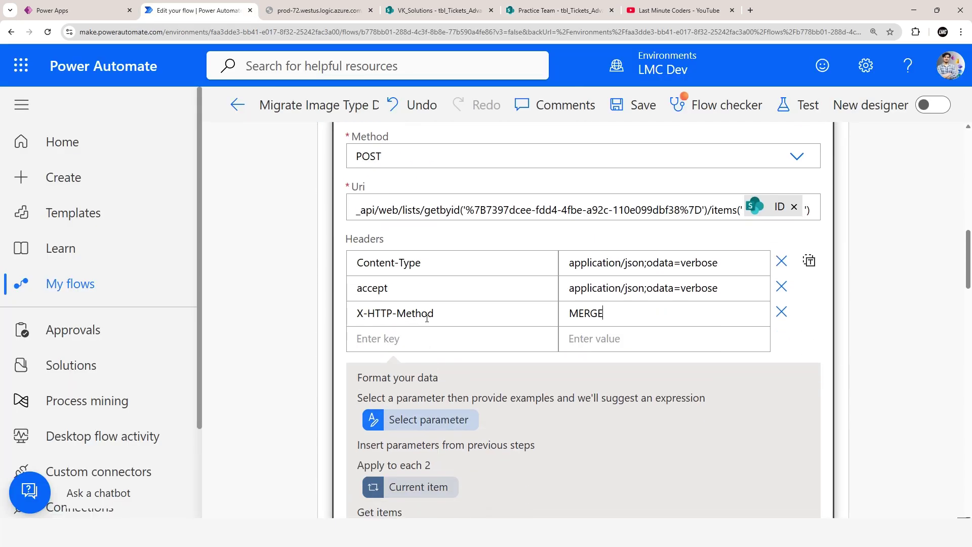
pyautogui.click(370, 341)
pyautogui.write('If-Match')
pyautogui.press('Tab')
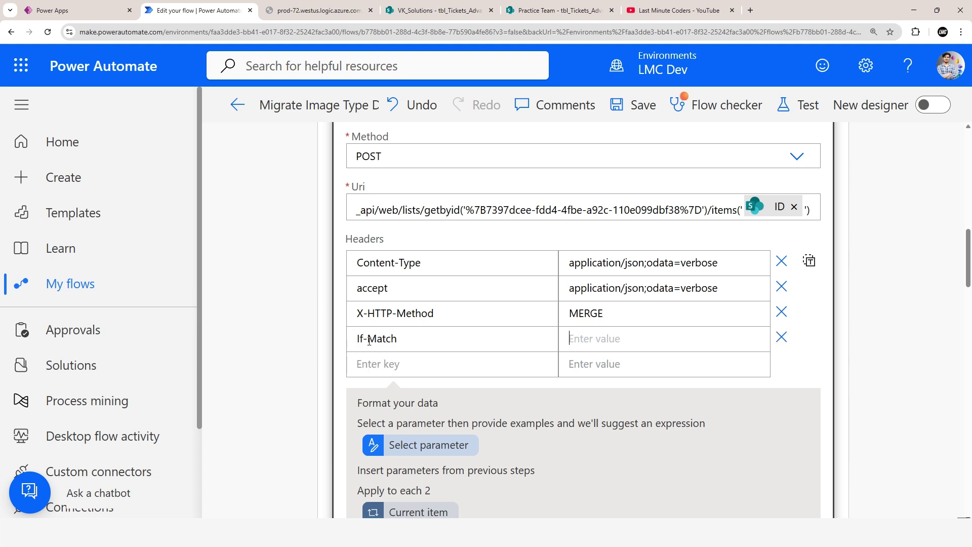
# Set the If-Match header value to * in the Send an HTTP request to SharePoint 2 action.
pyautogui.write('*')
pyautogui.hotkey('ctrl', '-')
pyautogui.hotkey('ctrl', '-')
pyautogui.hotkey('ctrl', '-')
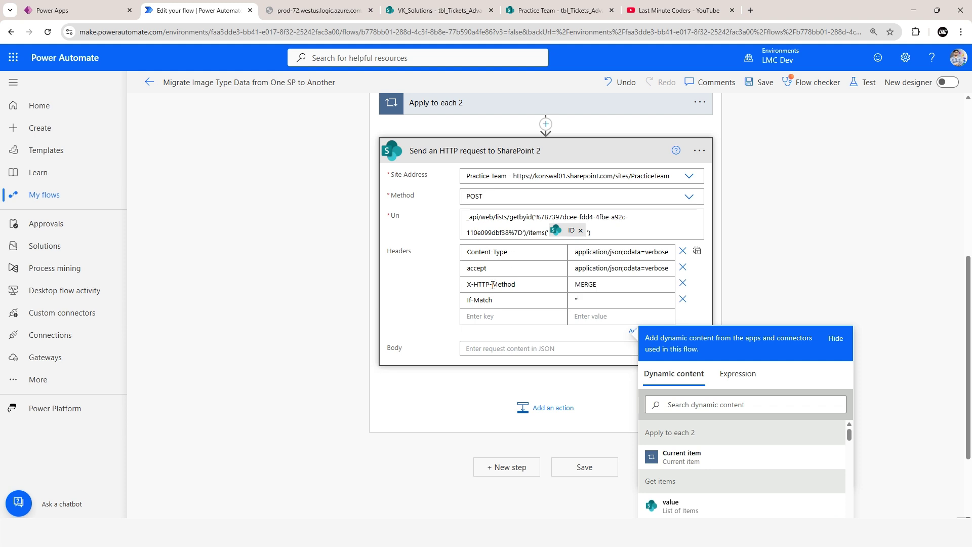
# Start the request body with an opening and a closing curly brace, leaving an empty line between them.
pyautogui.scroll(-1, 494, 287)
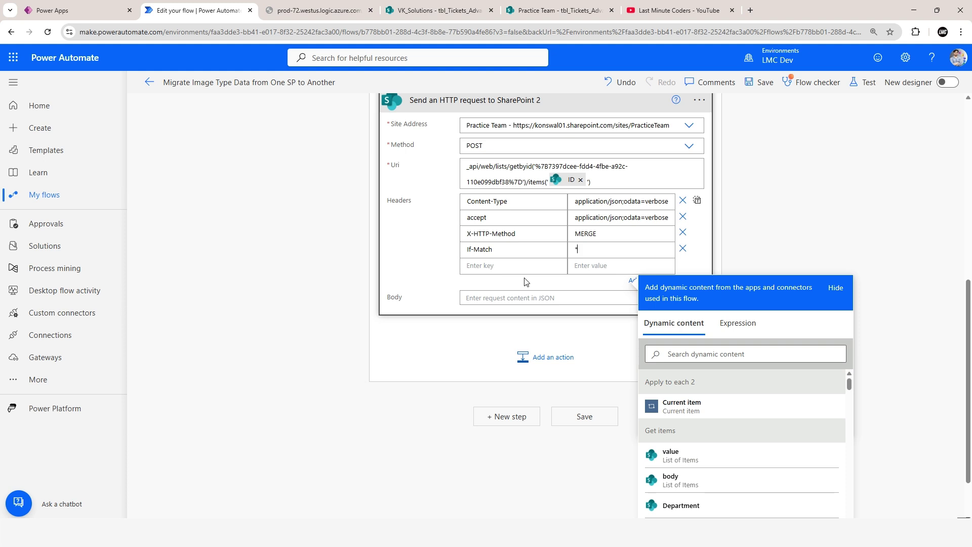
pyautogui.click(479, 297)
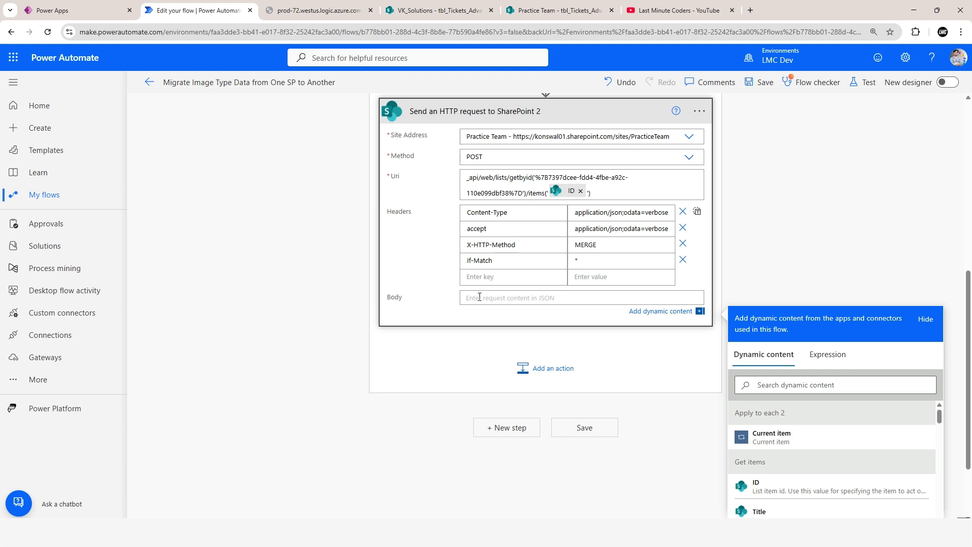
pyautogui.write('{')
pyautogui.press('Return')
pyautogui.press('Return')
pyautogui.write('}')
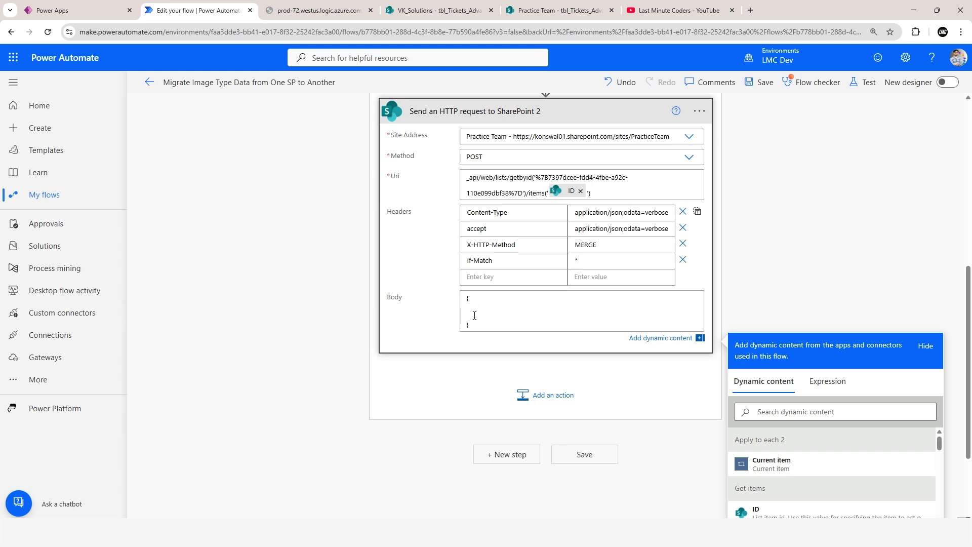
pyautogui.click(475, 315)
# Review the IssueImage JSON snippet in Notepad and return to the flow.
pyautogui.scroll(7, 483, 305)
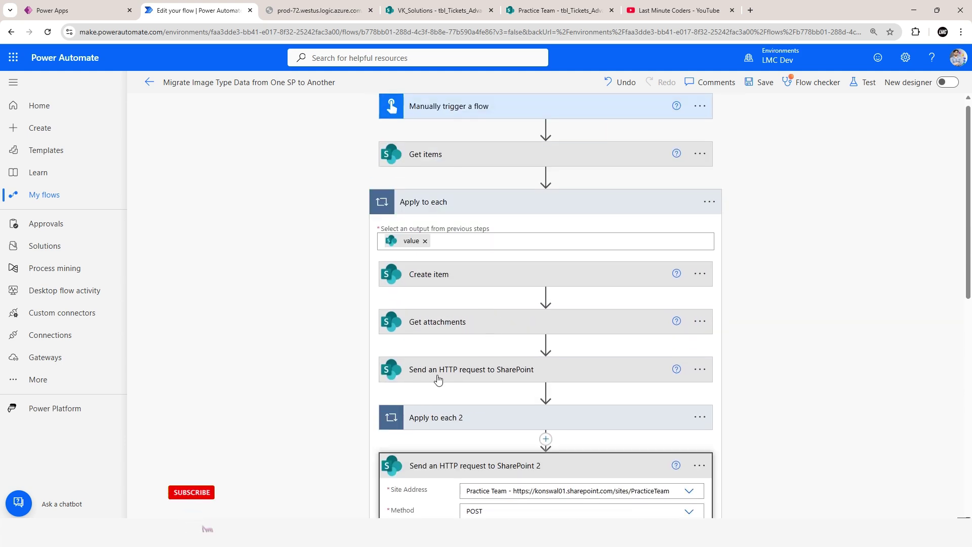
pyautogui.click(331, 532)
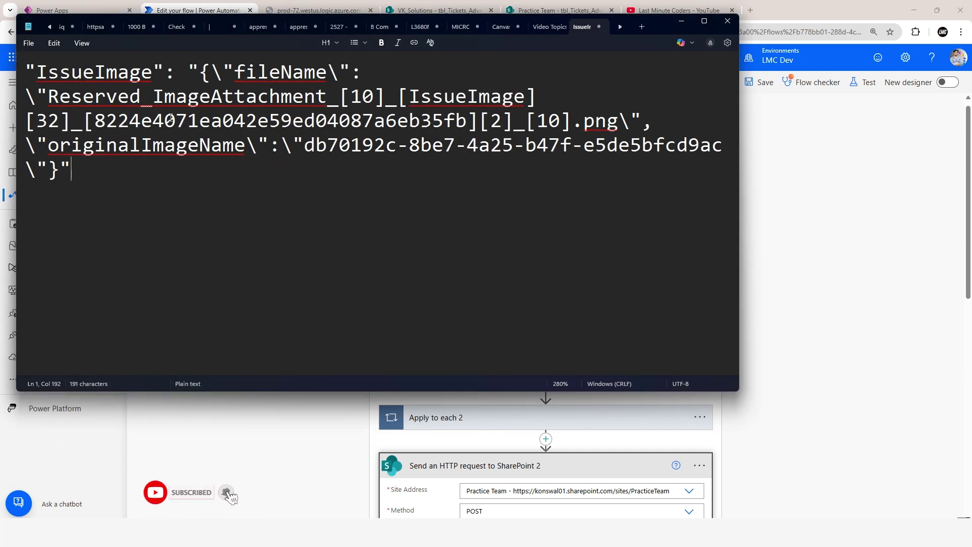
pyautogui.hotkey('ctrl', 'a')
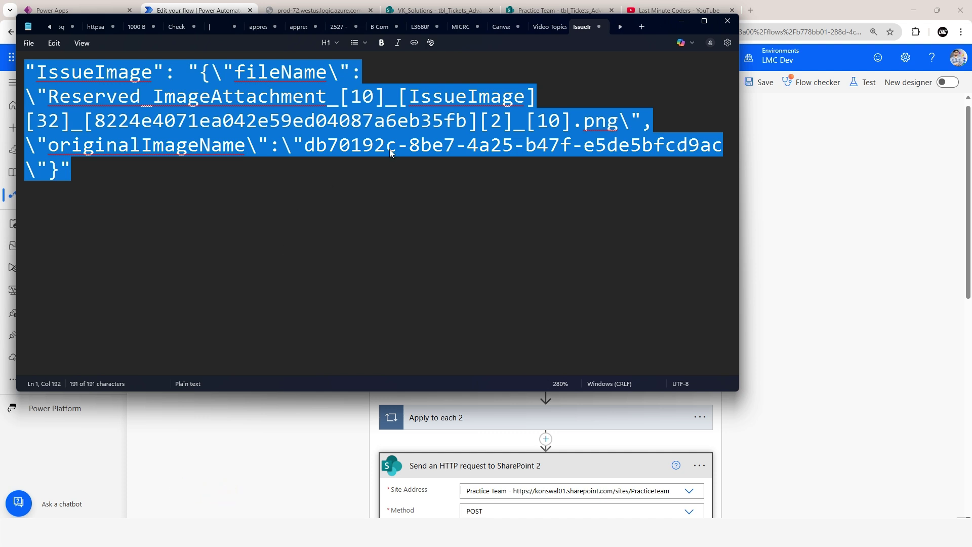
pyautogui.click(679, 28)
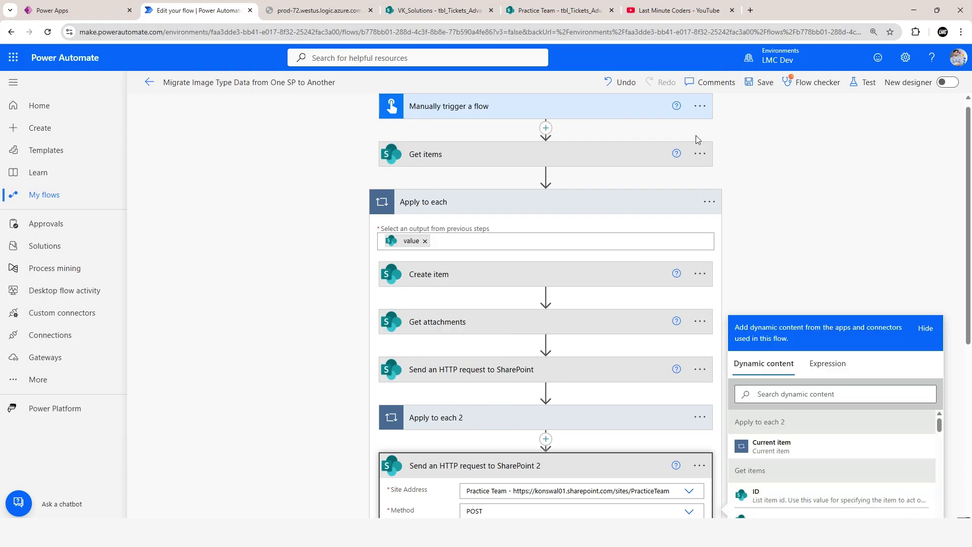
# Add a quoted __metadata: entry on its own line inside the braces of the request body.
pyautogui.scroll(-5, 602, 206)
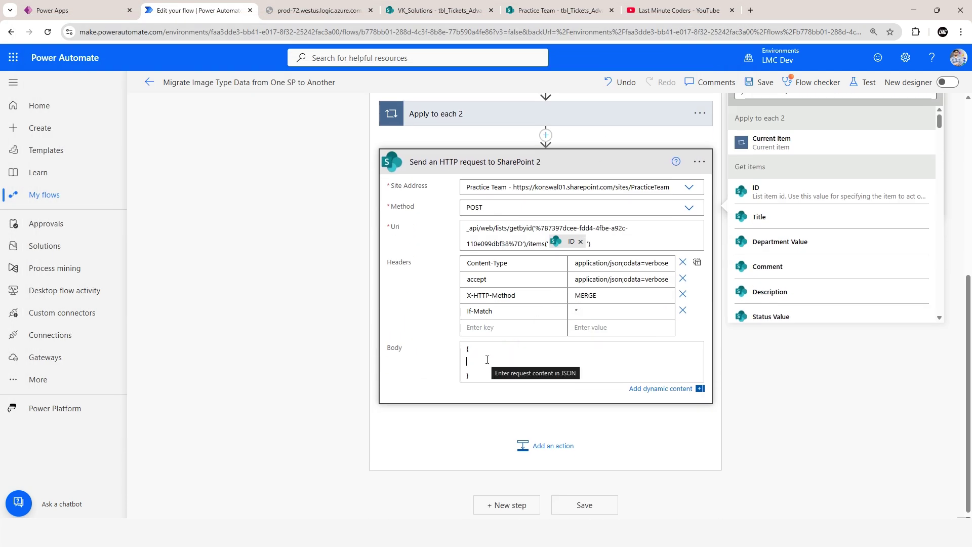
pyautogui.press('Up')
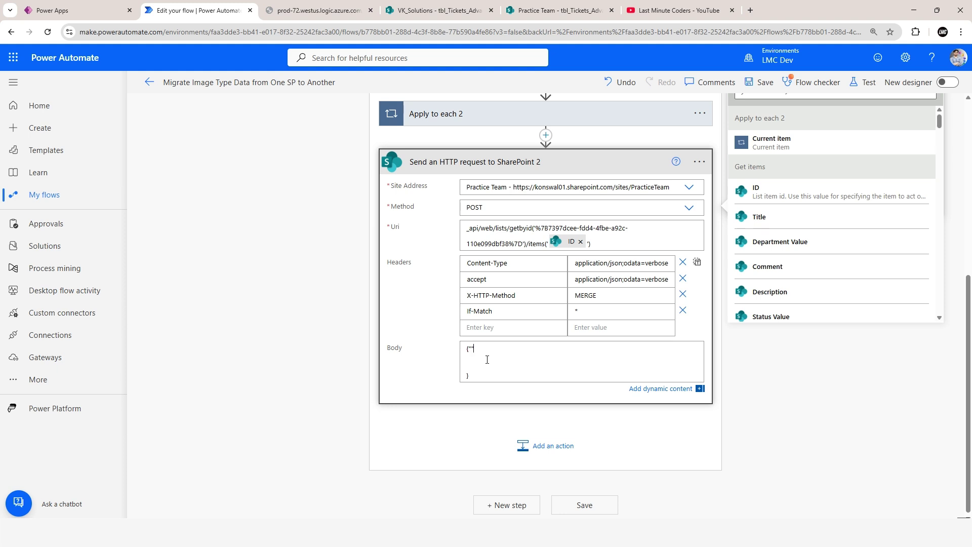
pyautogui.press('Return')
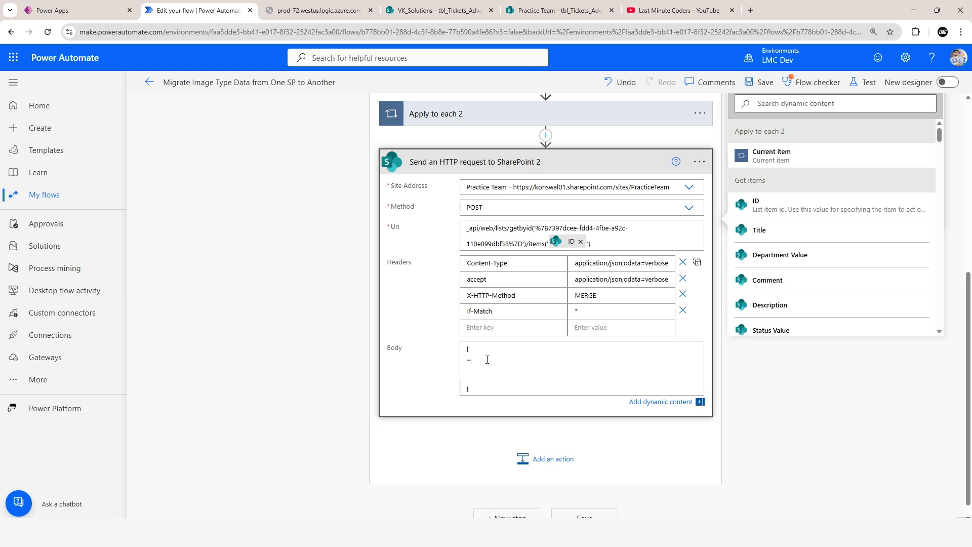
pyautogui.write('"__metadata')
pyautogui.hotkey('ctrl', '+')
pyautogui.hotkey('ctrl', '+')
pyautogui.hotkey('ctrl', '+')
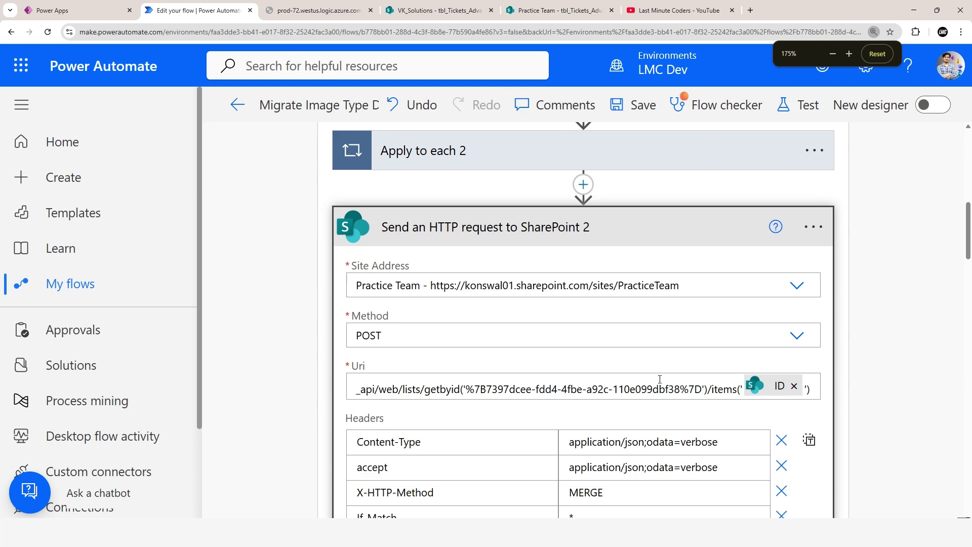
pyautogui.scroll(-8, 660, 379)
pyautogui.hotkey('ctrl', '+')
pyautogui.hotkey('ctrl', '+')
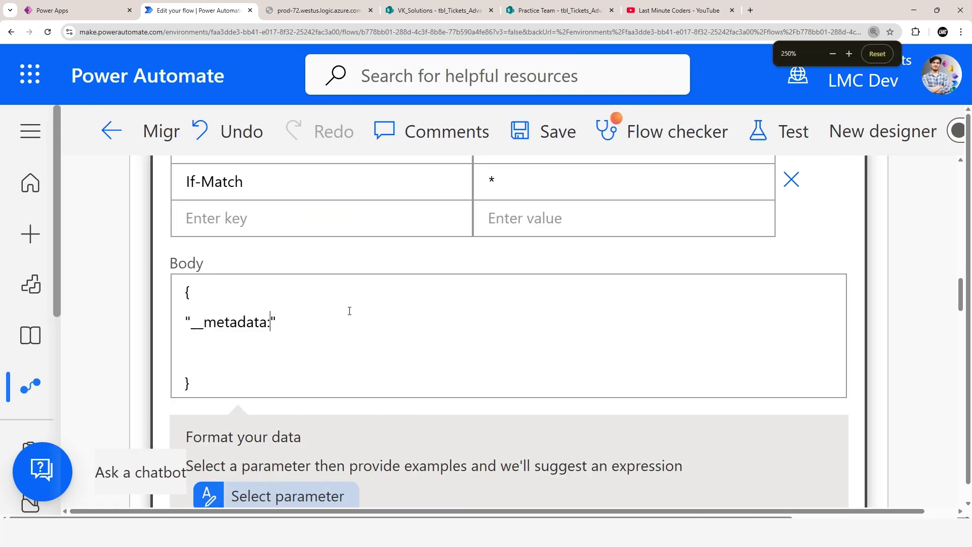
# Move the colon outside the quotes of "__metadata" and give it a nested object in curly braces.
pyautogui.moveTo(191, 327); pyautogui.dragTo(273, 324)
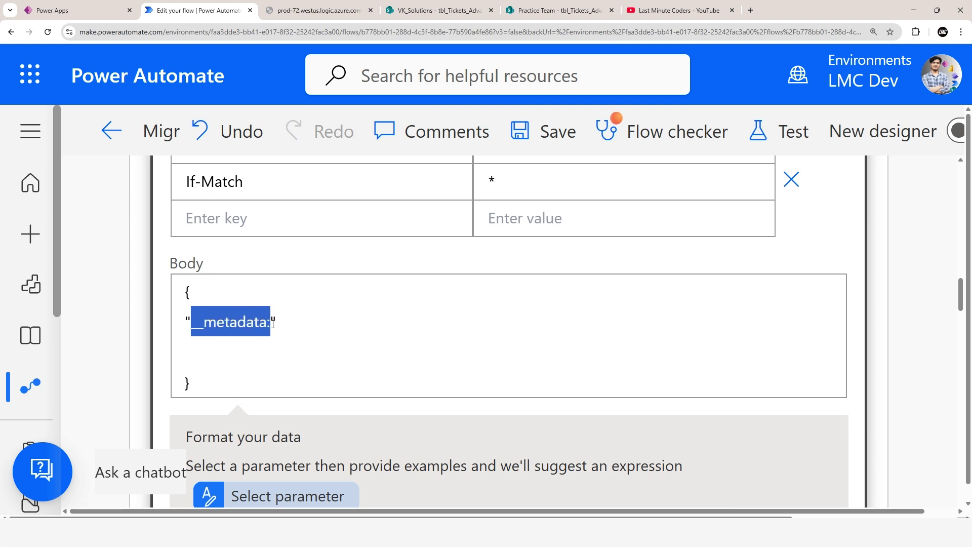
pyautogui.click(289, 320)
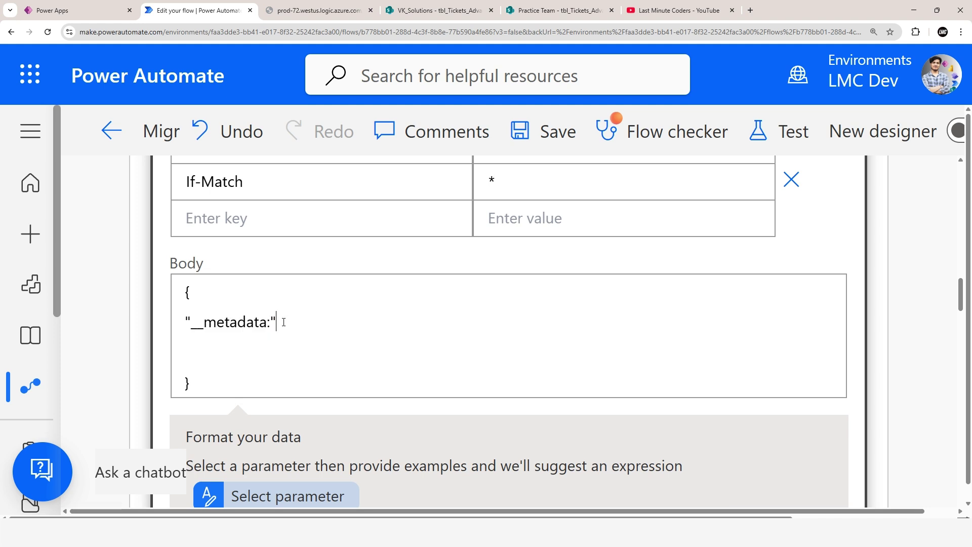
pyautogui.click(271, 327)
pyautogui.press('BackSpace')
pyautogui.write(':{')
pyautogui.press('Return')
pyautogui.press('Return')
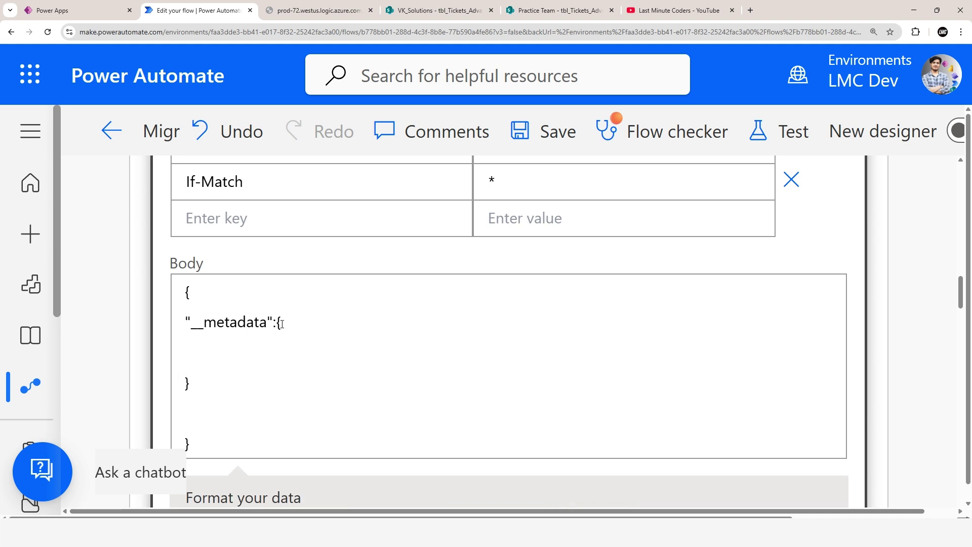
# Add a "type" property with the value "SP.Data." inside the __metadata object.
pyautogui.write('""')
pyautogui.write('type')
pyautogui.write(':')
pyautogui.write('""')
pyautogui.press('Left')
pyautogui.write('SP.Data.')
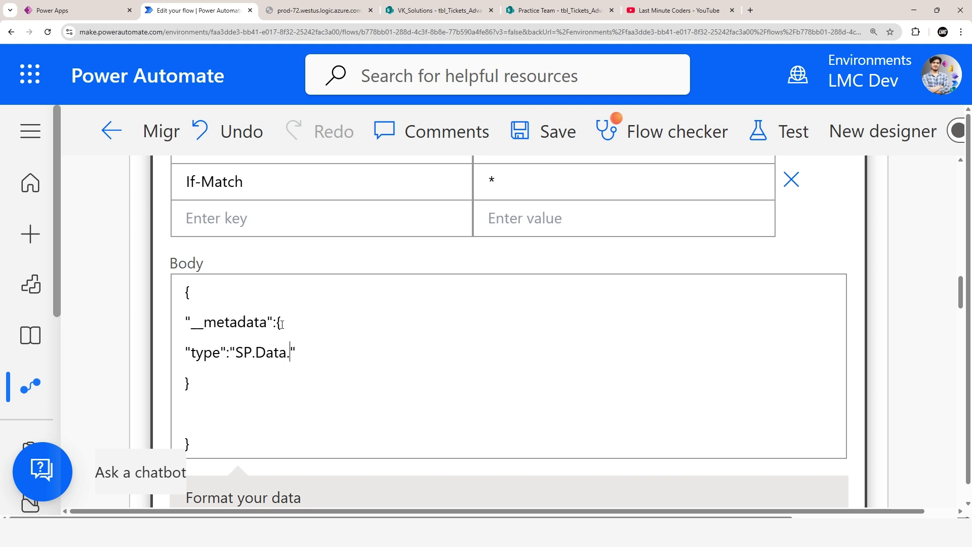
# Copy the list name tbl_Tickets_Advance from the VK_Solutions list settings and paste it after SP.Data. in the type value.
pyautogui.click(423, 11)
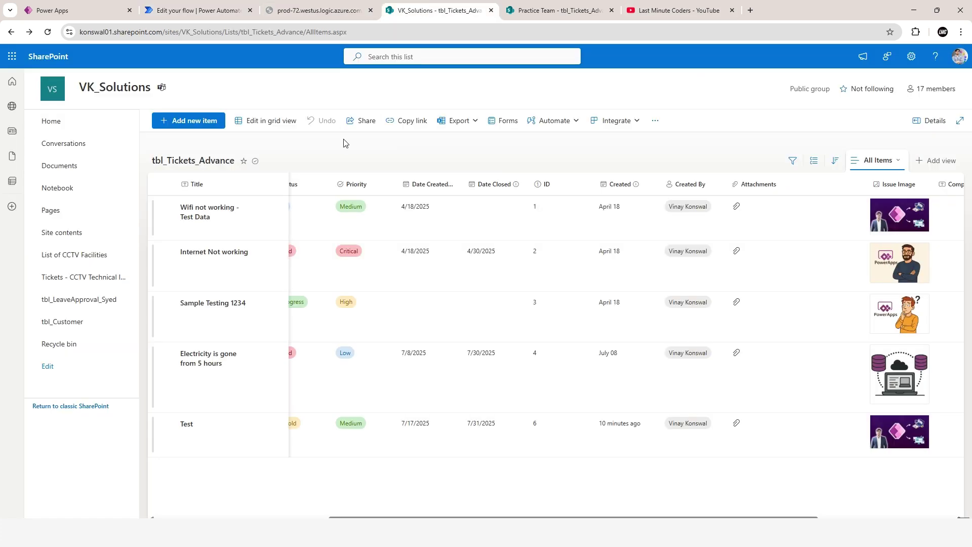
pyautogui.click(213, 162)
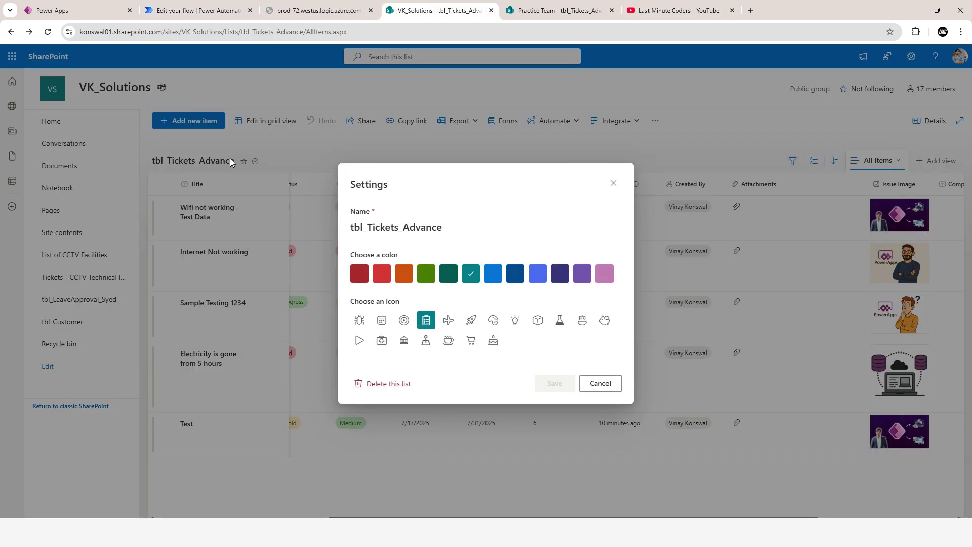
pyautogui.doubleClick(390, 227)
pyautogui.hotkey('ctrl', 'c')
pyautogui.click(199, 11)
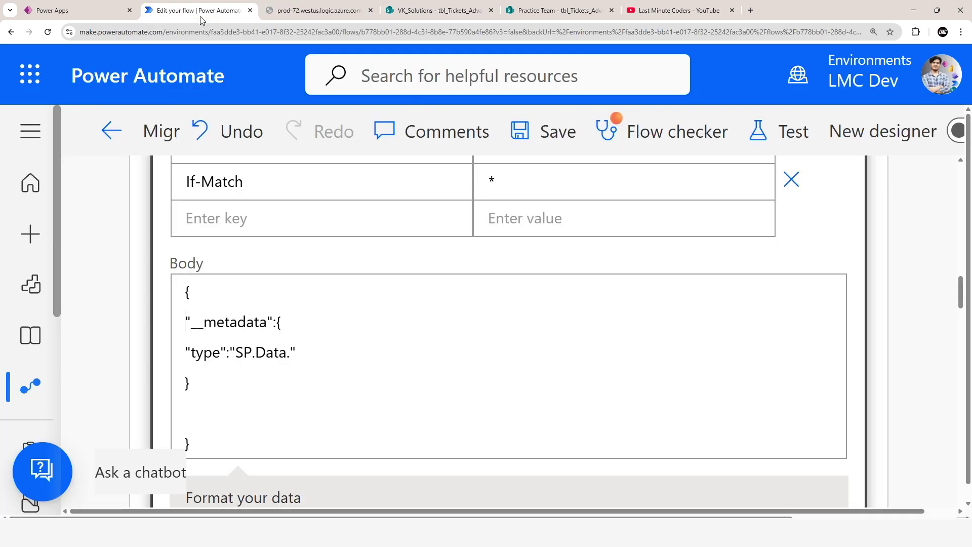
pyautogui.click(292, 353)
pyautogui.hotkey('ctrl', 'v')
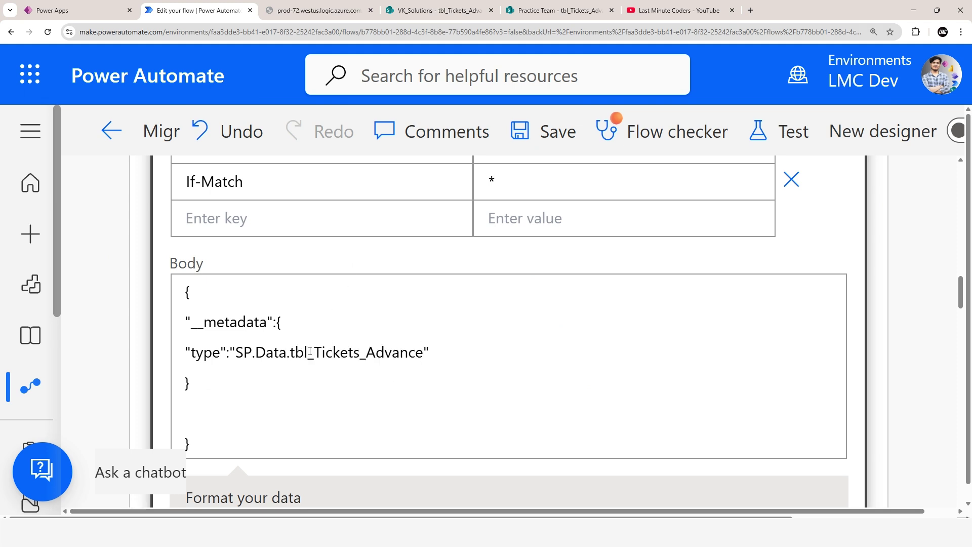
# Encode both underscores of the list name as _x005f_, making it tbl_x005f_Tickets_x005f_Advance.
pyautogui.moveTo(308, 352); pyautogui.dragTo(366, 354)
pyautogui.moveTo(314, 352); pyautogui.dragTo(308, 353)
pyautogui.click(309, 354)
pyautogui.write('x00')
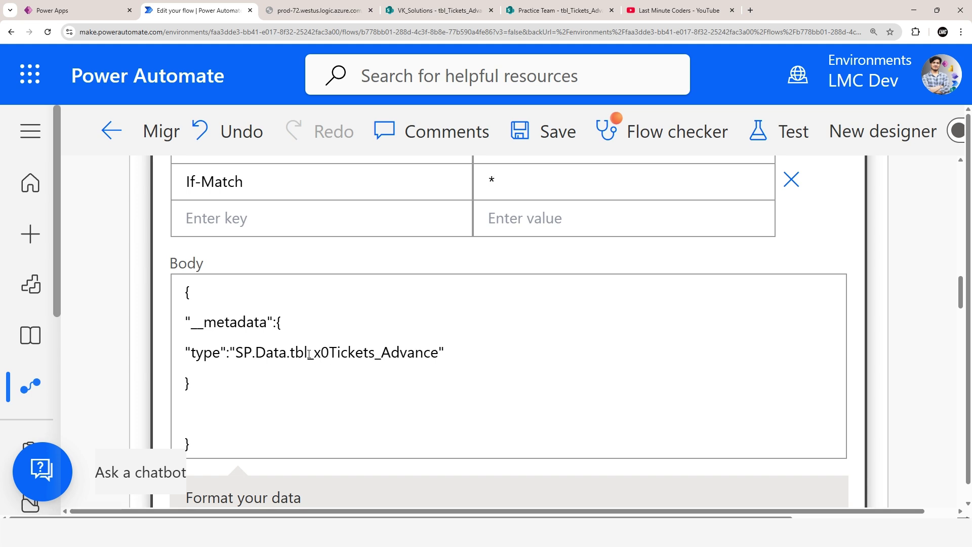
pyautogui.write('5f')
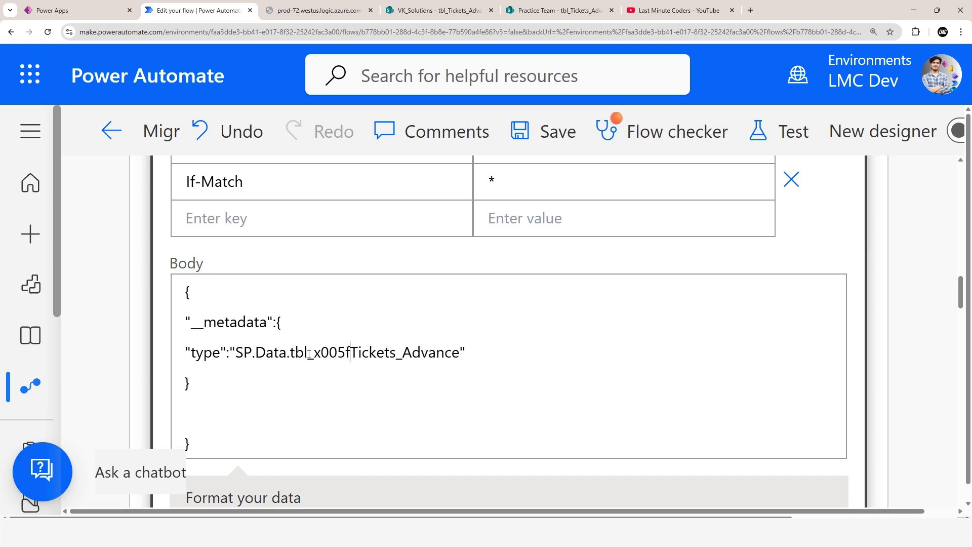
pyautogui.write('_')
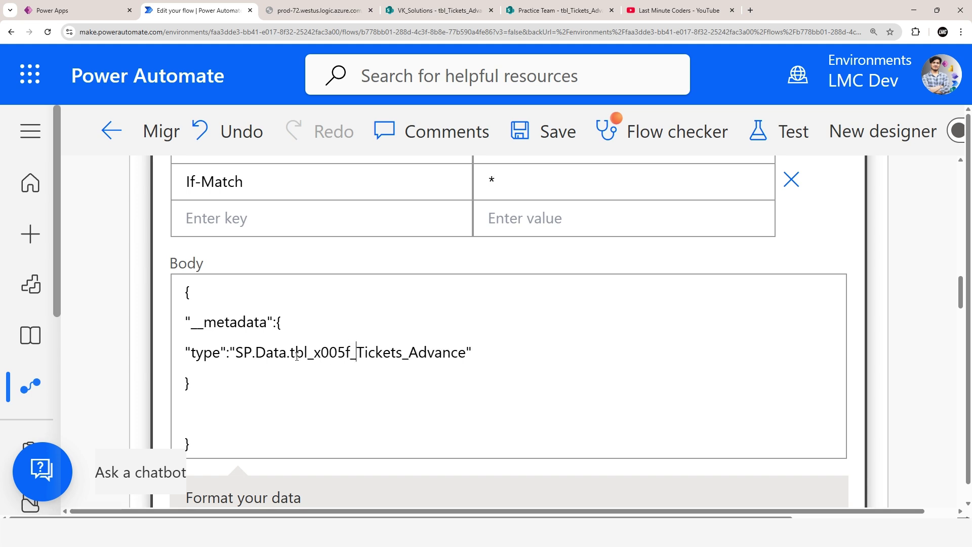
pyautogui.moveTo(306, 356); pyautogui.dragTo(407, 353)
pyautogui.write('_x005f_')
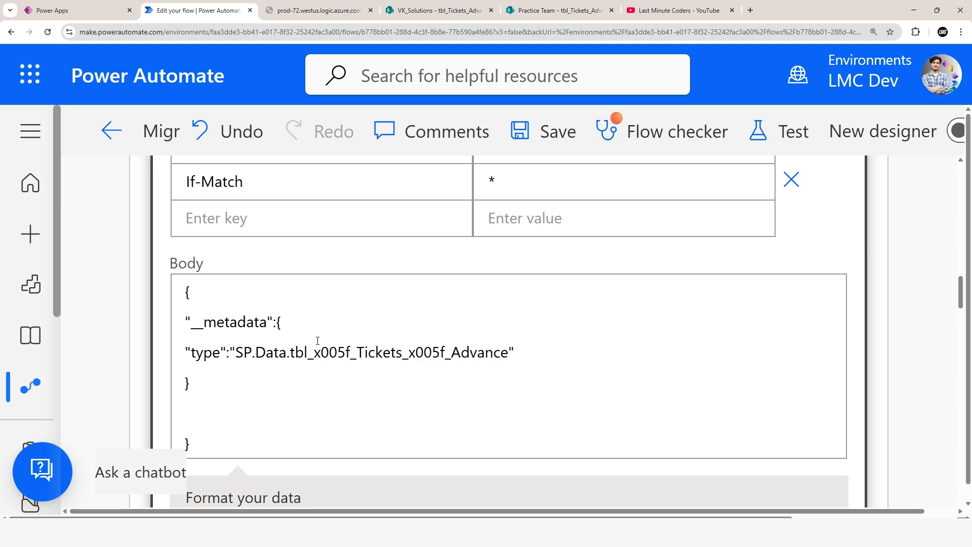
# Append ListItem to the end of the list name in the type value.
pyautogui.click(509, 352)
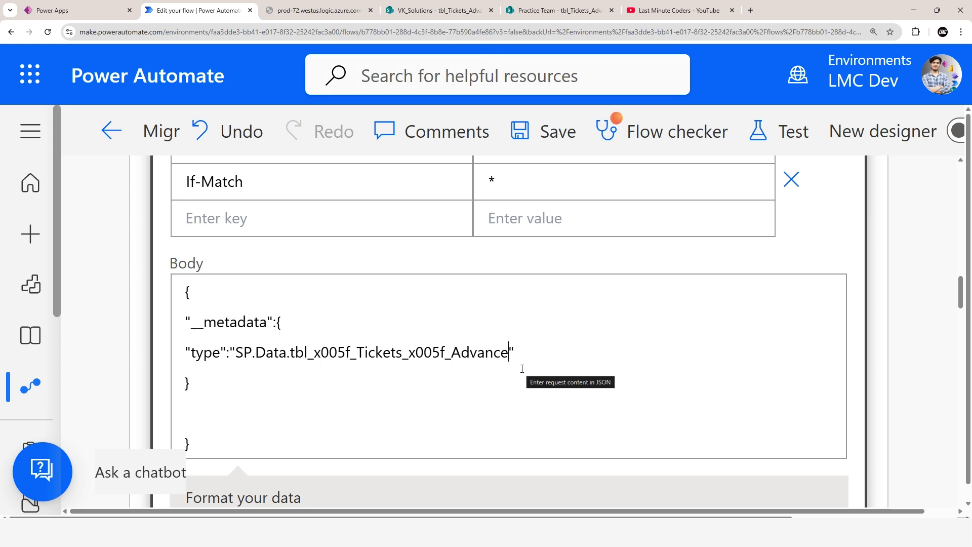
pyautogui.moveTo(291, 353); pyautogui.dragTo(509, 352)
pyautogui.press('Right')
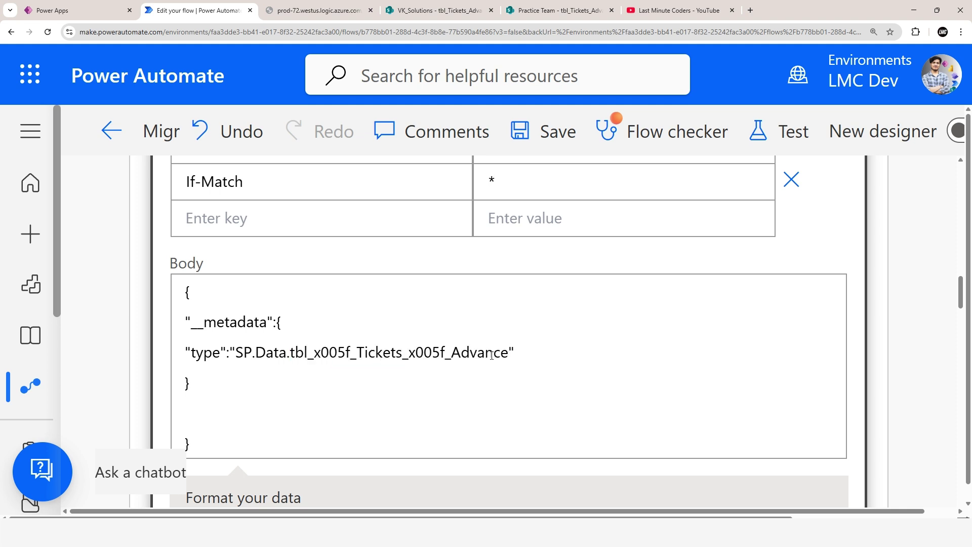
pyautogui.write('ListItem')
pyautogui.moveTo(508, 353); pyautogui.dragTo(535, 353)
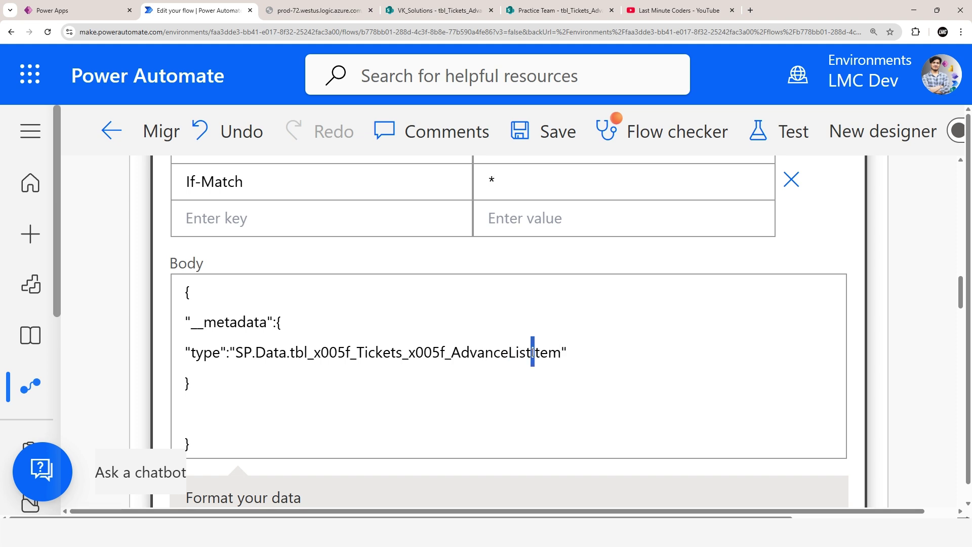
# Add a comma after the closing brace of the __metadata object and start a new line below it.
pyautogui.click(576, 352)
pyautogui.moveTo(576, 352); pyautogui.dragTo(200, 384)
pyautogui.click(200, 383)
pyautogui.write(',')
pyautogui.press('Return')
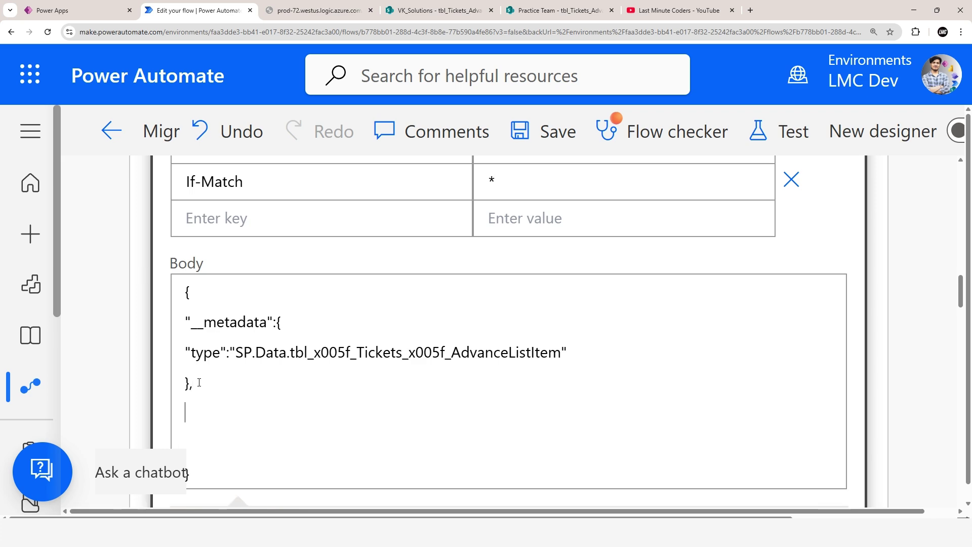
# Copy the whole IssueImage snippet from Notepad and paste it into the request body below the __metadata object.
pyautogui.click(330, 532)
pyautogui.moveTo(174, 204); pyautogui.dragTo(1, 40)
pyautogui.hotkey('ctrl', 'c')
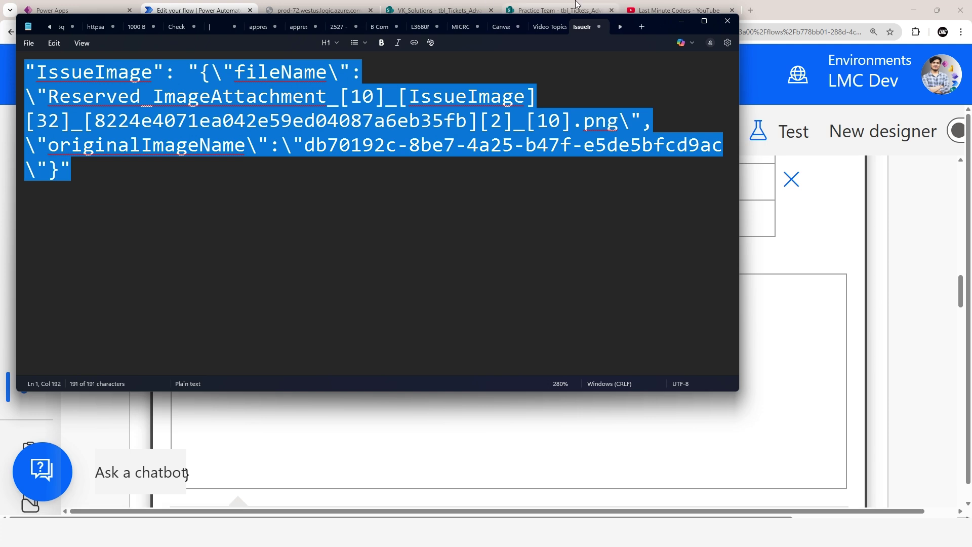
pyautogui.click(680, 22)
pyautogui.click(203, 407)
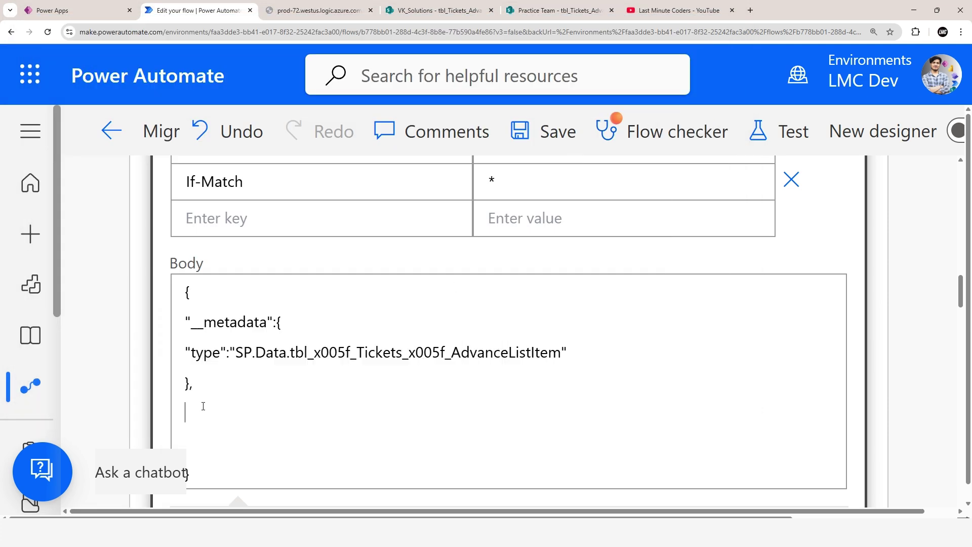
pyautogui.hotkey('ctrl', 'v')
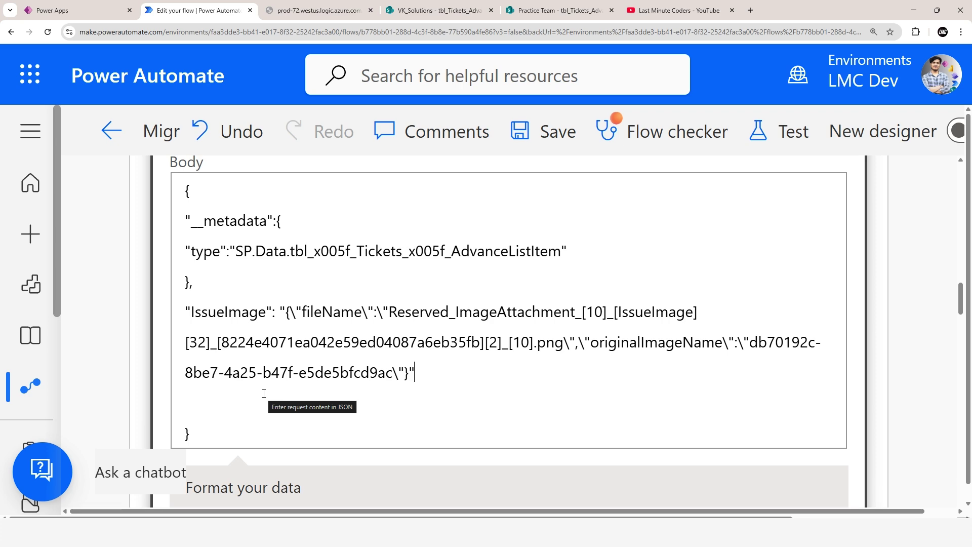
# Check the request headers and the Practice Team tbl_Tickets_Advance list, and return to the IssueImage entry in the request body.
pyautogui.scroll(5, 255, 298)
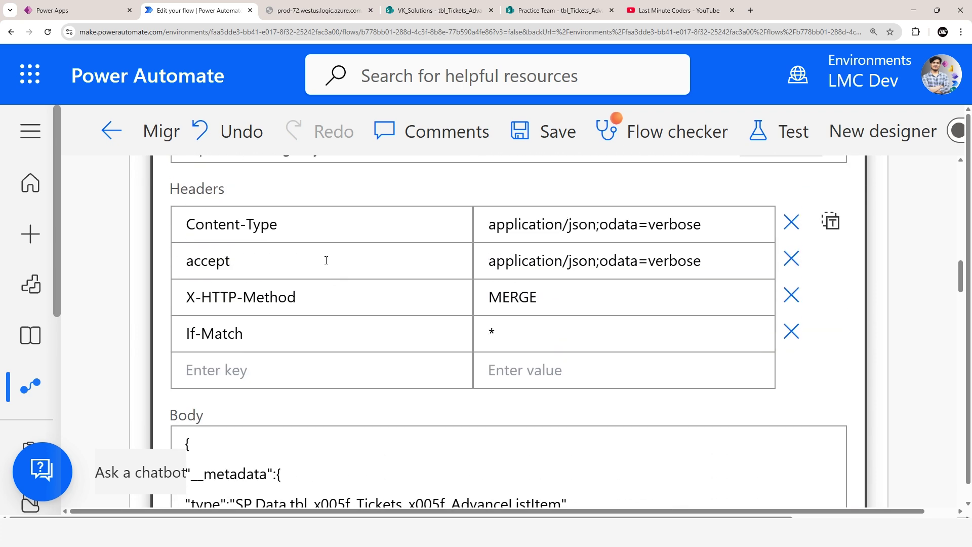
pyautogui.click(509, 11)
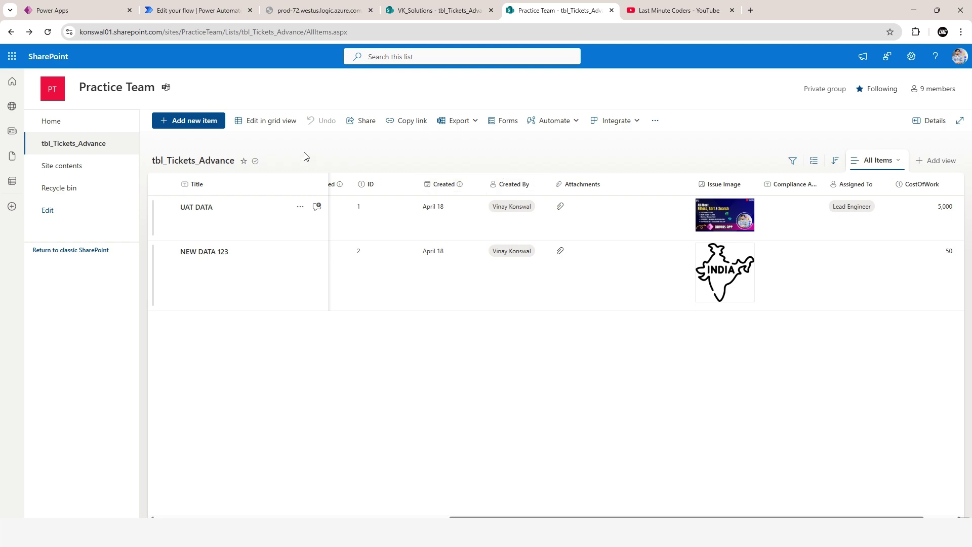
pyautogui.click(166, 7)
pyautogui.scroll(-6, 334, 344)
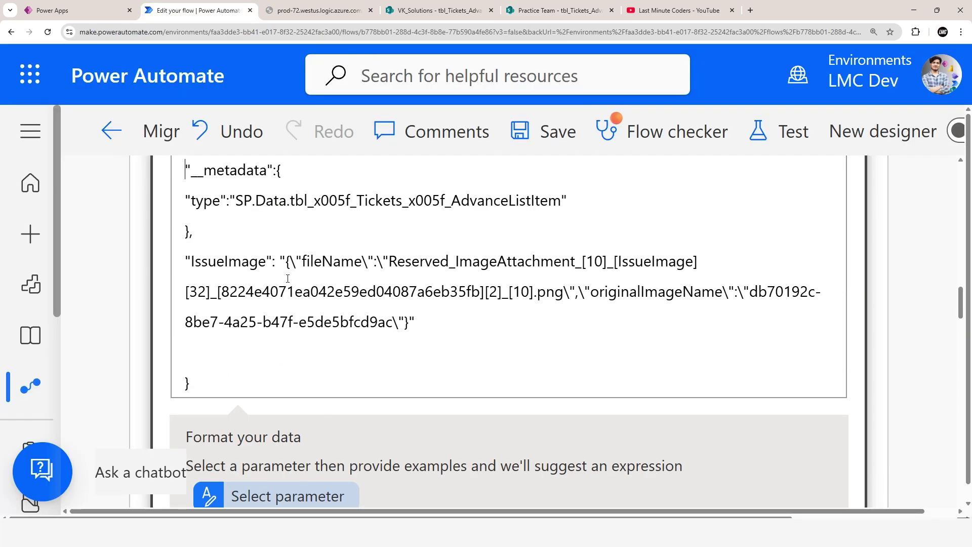
# Break the IssueImage value before its originalImageName part so that this part starts on a separate line.
pyautogui.scroll(2, 288, 278)
pyautogui.scroll(-1, 324, 300)
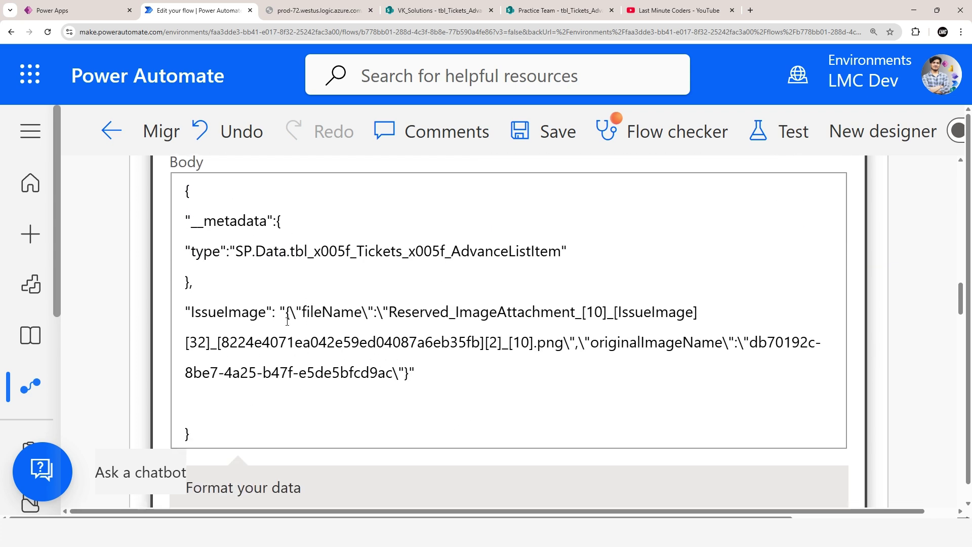
pyautogui.moveTo(287, 314); pyautogui.dragTo(399, 366)
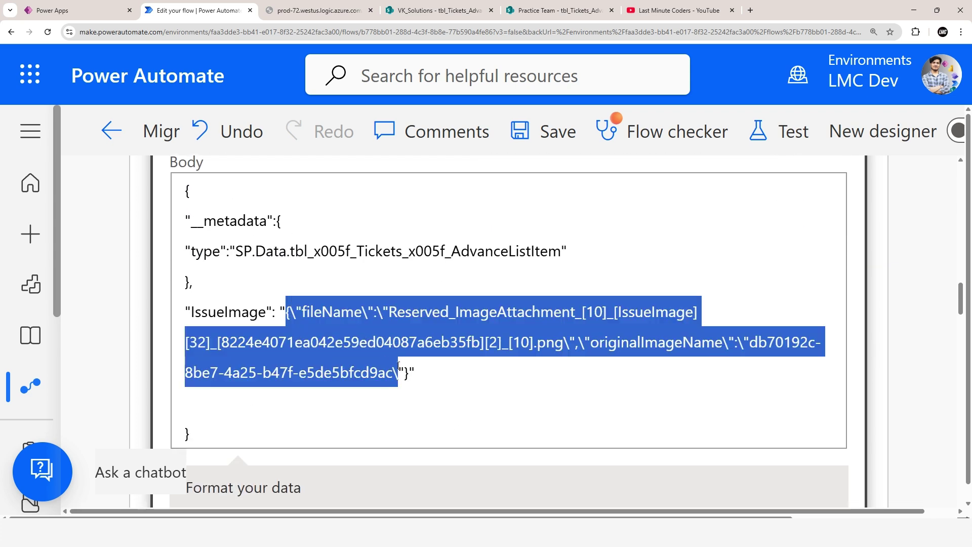
pyautogui.click(484, 377)
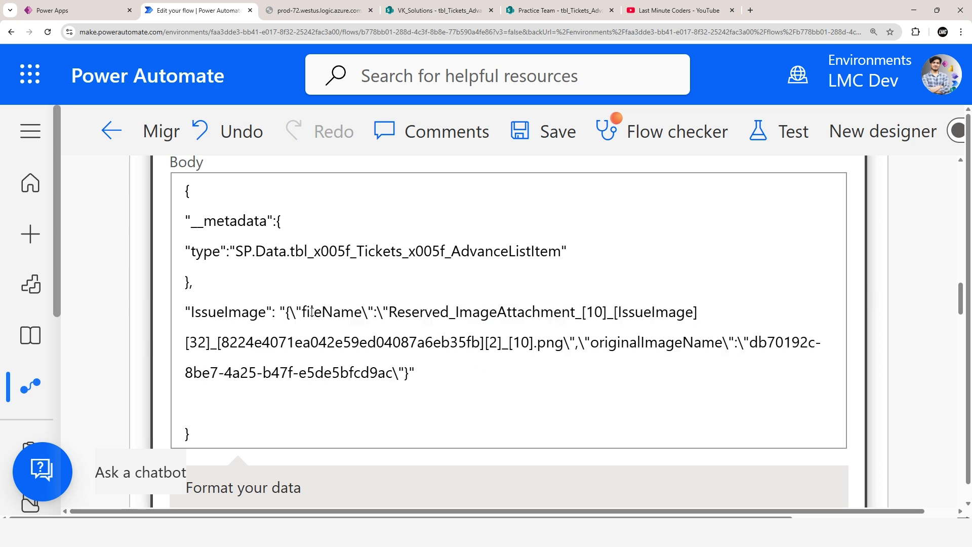
pyautogui.moveTo(306, 311); pyautogui.dragTo(370, 312)
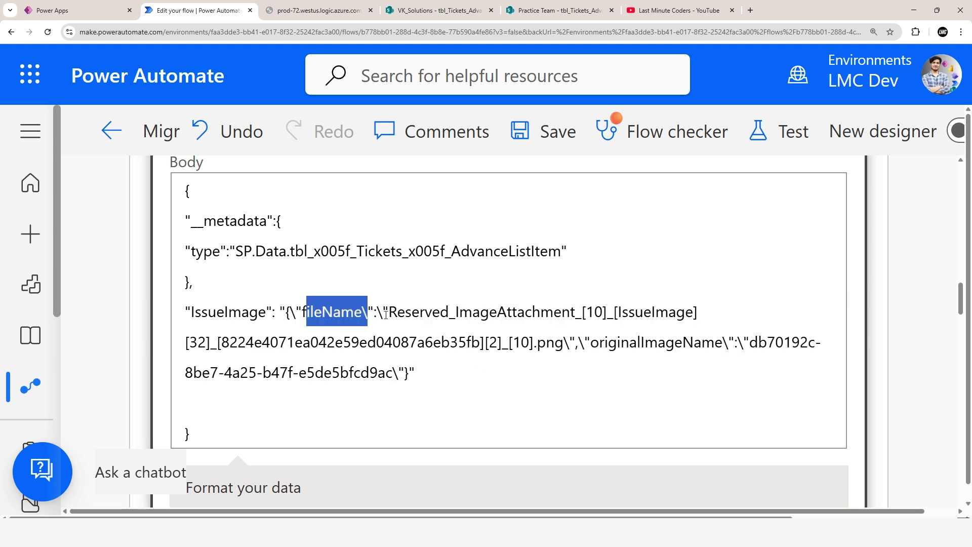
pyautogui.click(580, 341)
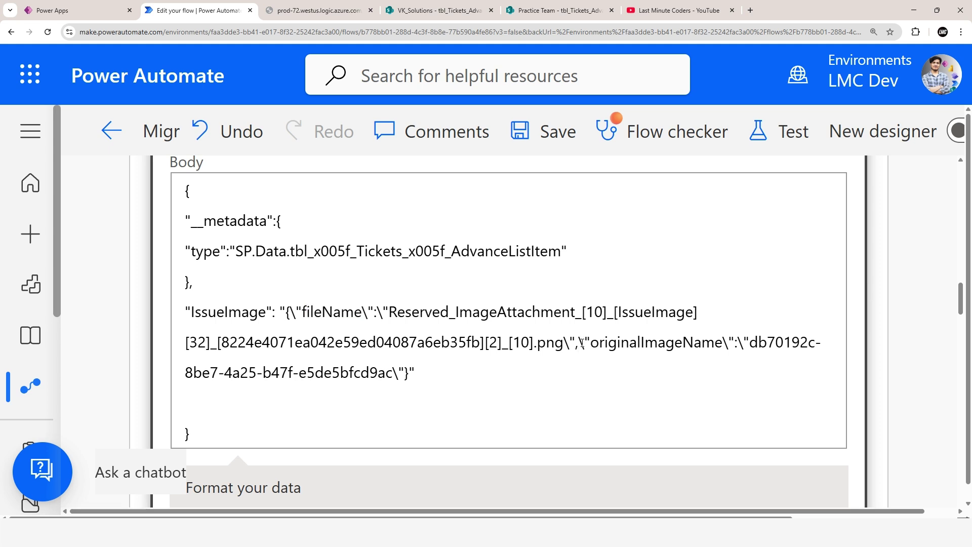
pyautogui.press('Return')
pyautogui.press('Return')
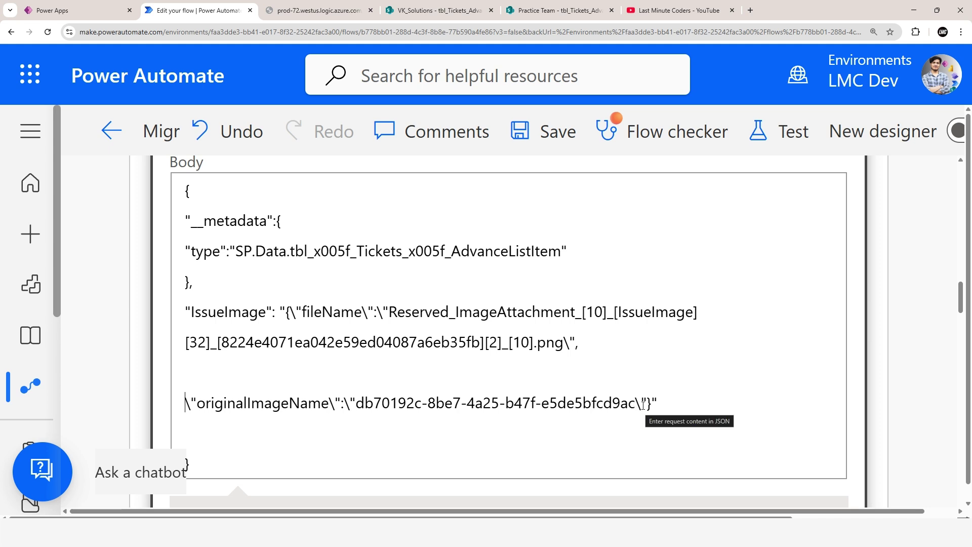
# Delete the originalImageName entry with its preceding comma and close the IssueImage value directly after the fileName entry.
pyautogui.moveTo(643, 405); pyautogui.dragTo(577, 342)
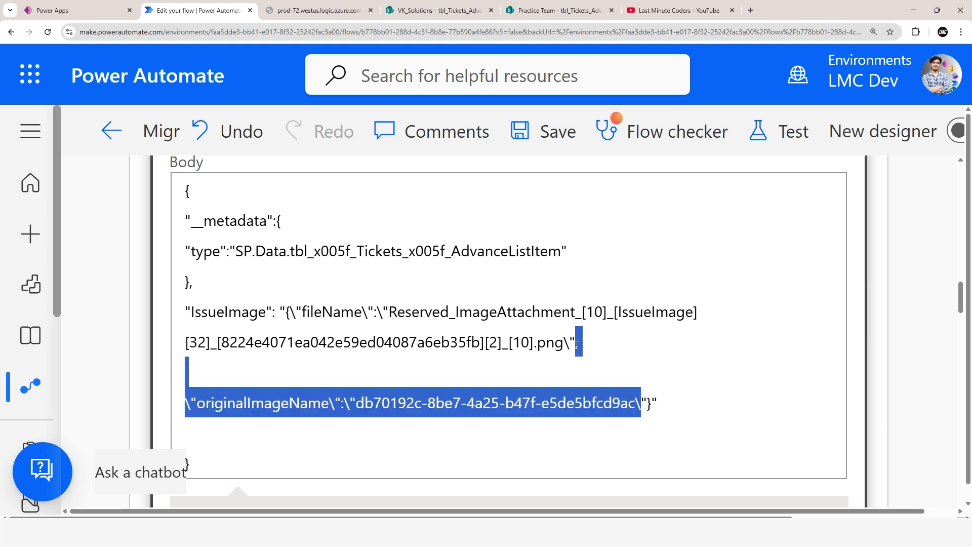
pyautogui.press('Return')
pyautogui.press('Return')
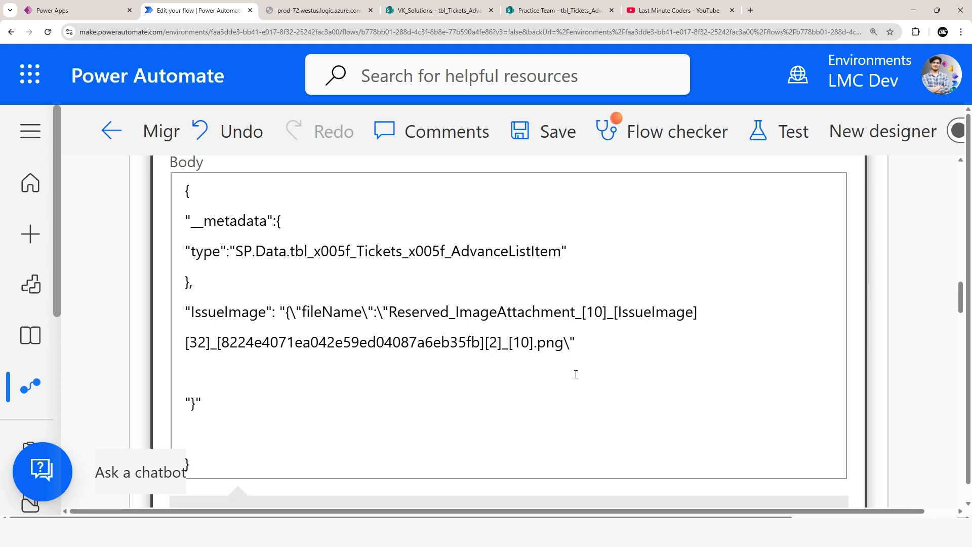
pyautogui.press('BackSpace')
pyautogui.press('BackSpace')
pyautogui.press('BackSpace')
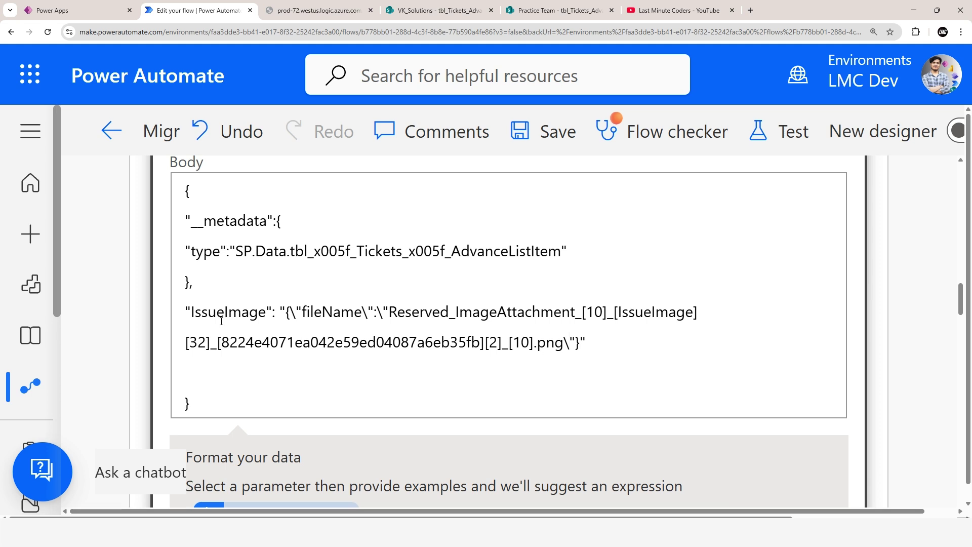
# Replace the fileName value in the IssueImage entry with the placeholder FILENAME_DYNAMIC.
pyautogui.doubleClick(340, 312)
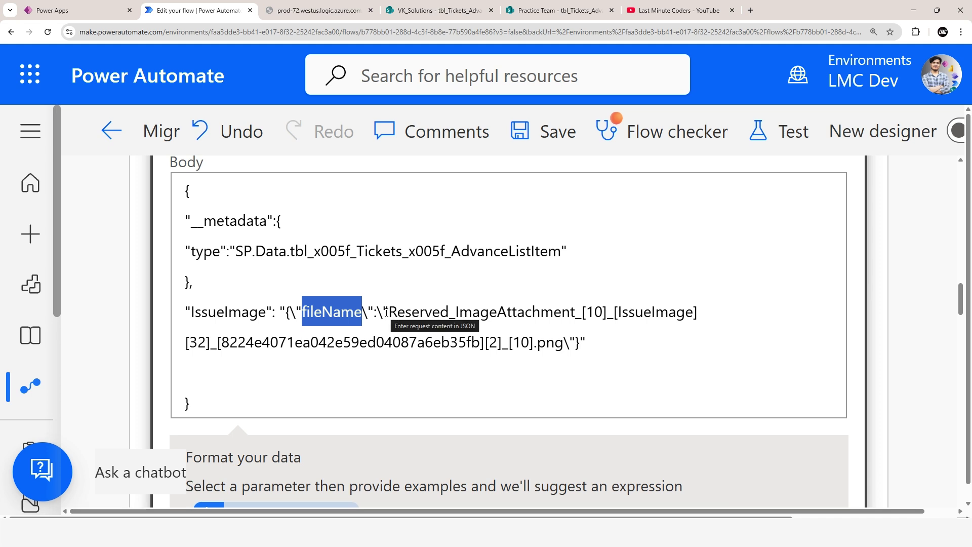
pyautogui.moveTo(393, 310); pyautogui.dragTo(564, 338)
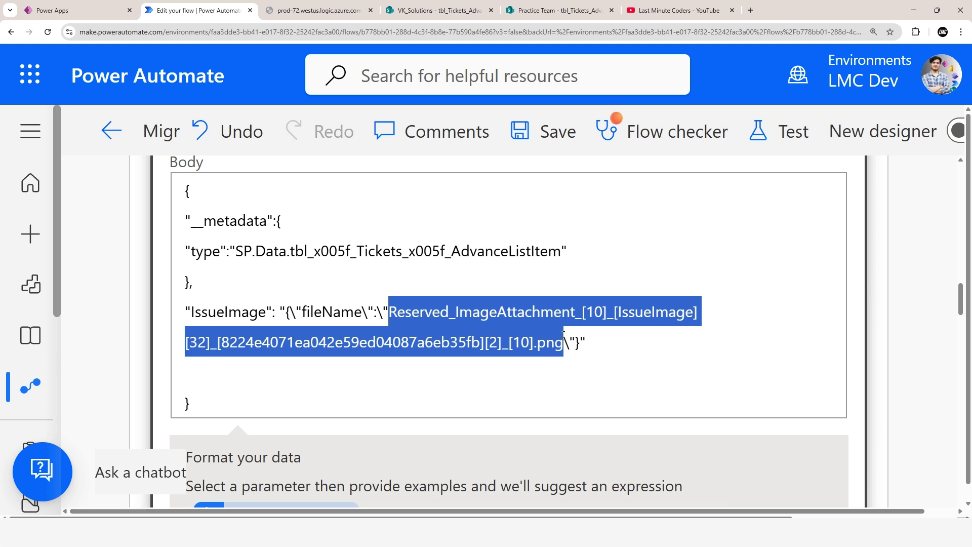
pyautogui.press('BackSpace')
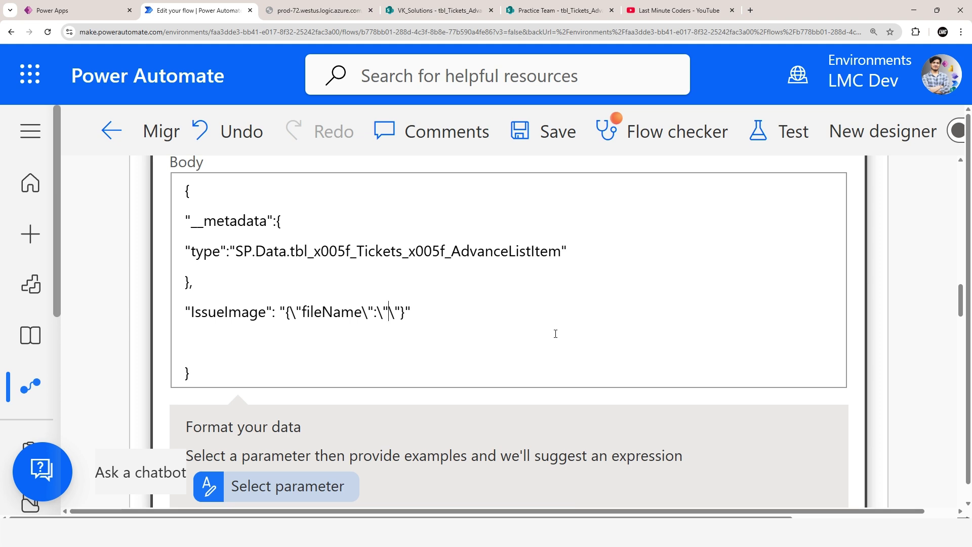
pyautogui.write('FILENAME')
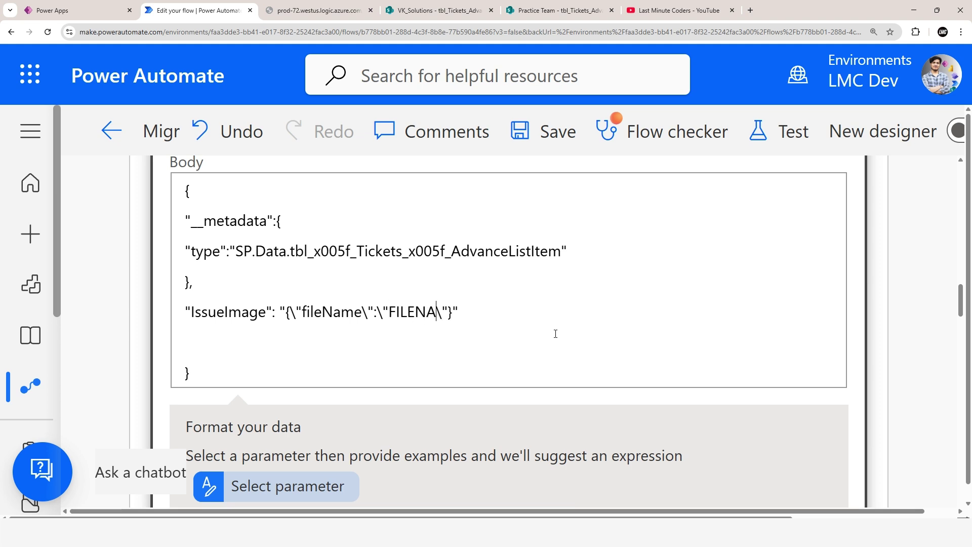
pyautogui.write('_DYNAMIC')
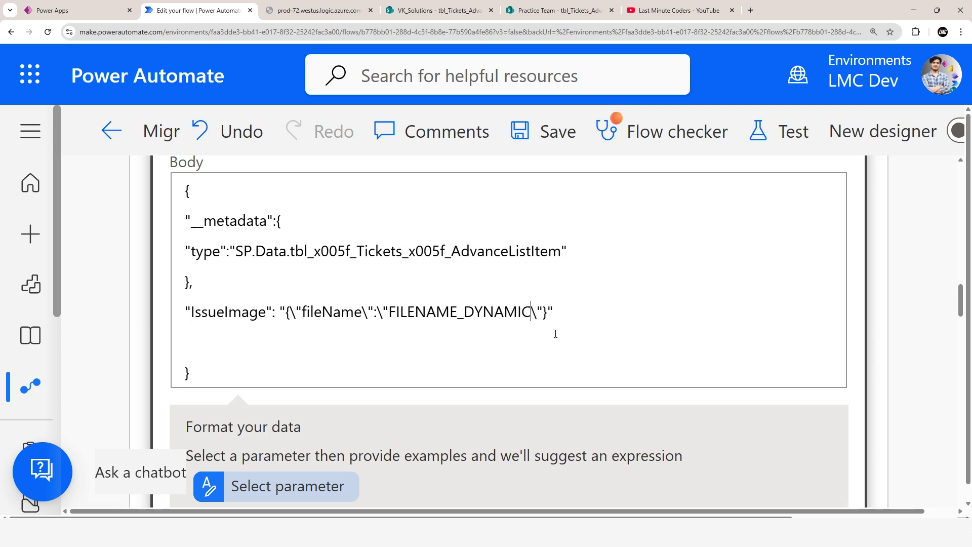
# Add a new action between Apply to each 2 and Send an HTTP request to SharePoint 2, searching for compose.
pyautogui.hotkey('ctrl', '-')
pyautogui.hotkey('ctrl', '-')
pyautogui.hotkey('ctrl', '-')
pyautogui.hotkey('ctrl', '-')
pyautogui.hotkey('ctrl', '-')
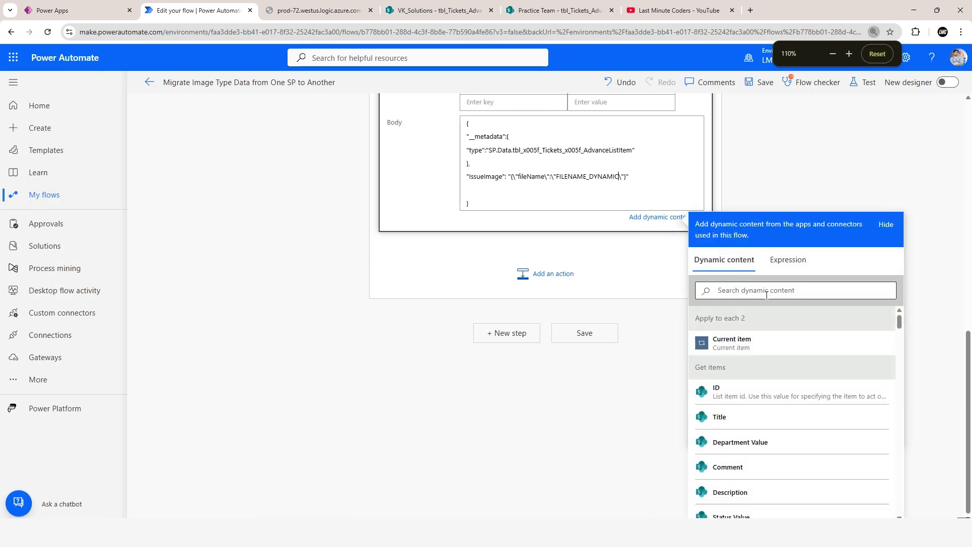
pyautogui.scroll(3, 836, 235)
pyautogui.scroll(5, 836, 235)
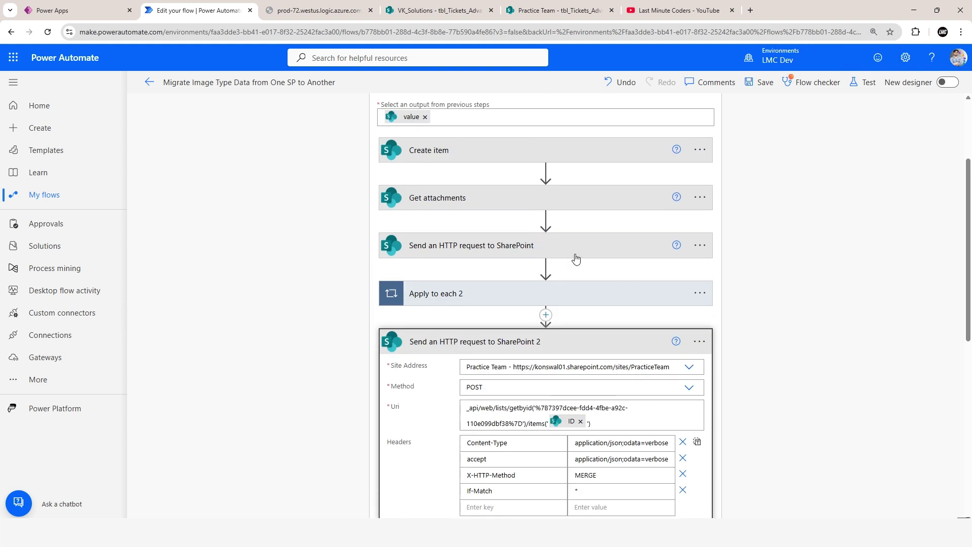
pyautogui.click(546, 316)
pyautogui.click(544, 332)
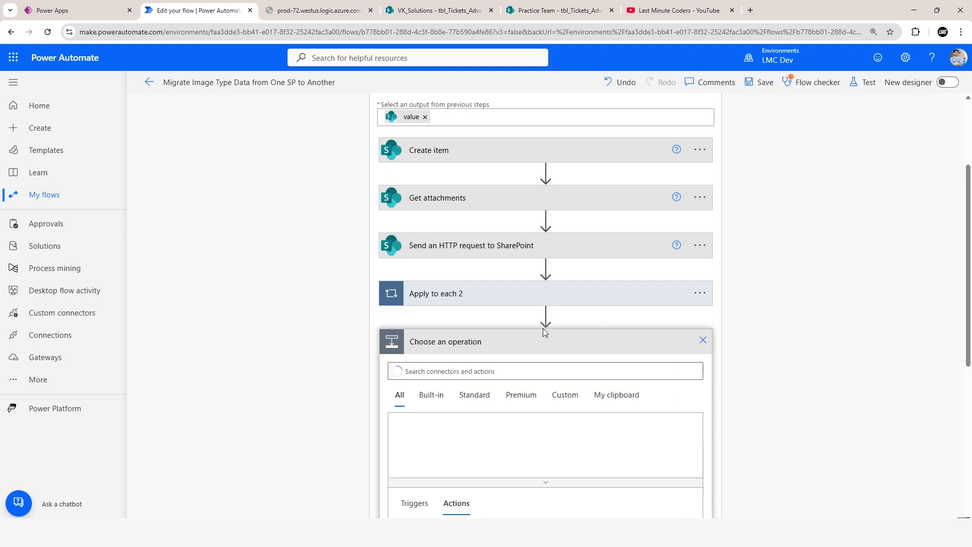
pyautogui.write('compose')
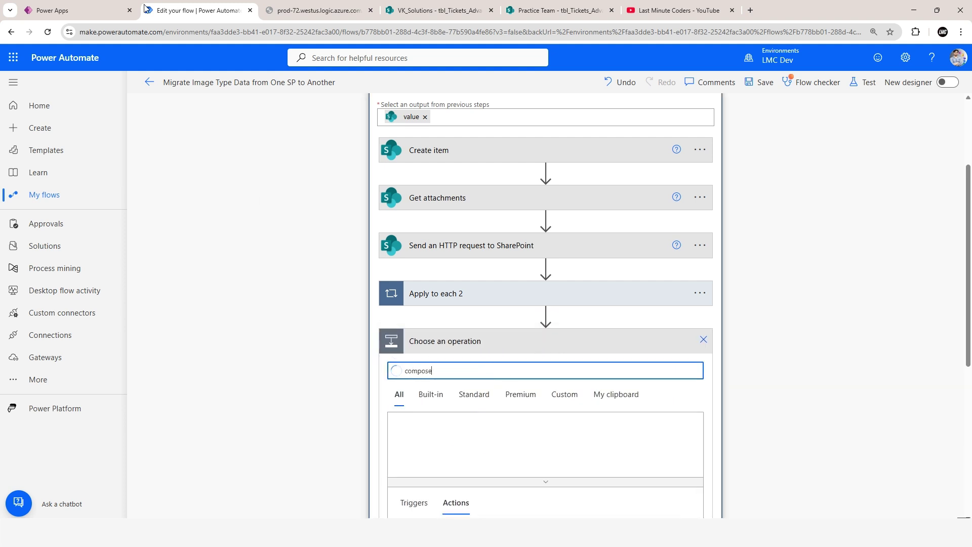
# In a duplicate browser tab, open the flow's Jul 19, 10:26 PM run and expand its Apply to each loop.
pyautogui.rightClick(178, 9)
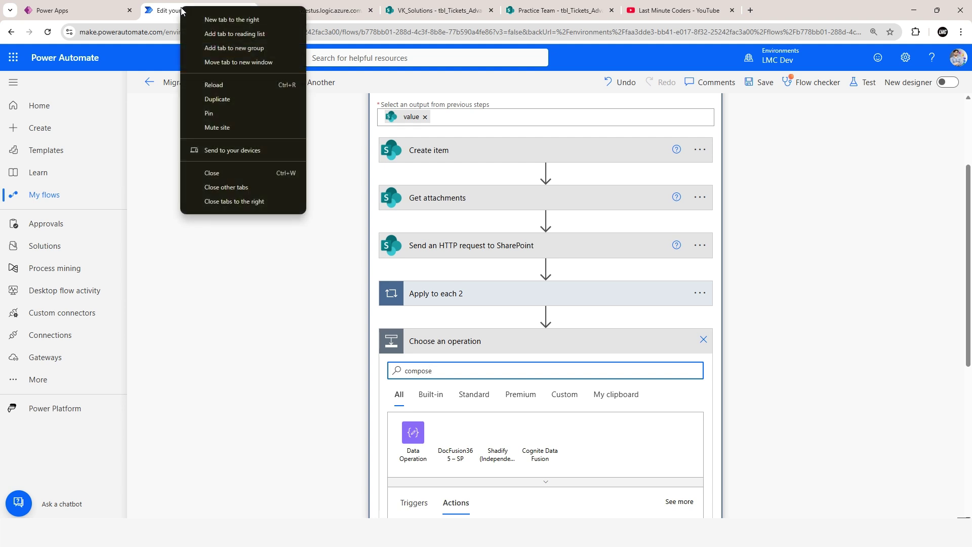
pyautogui.click(210, 100)
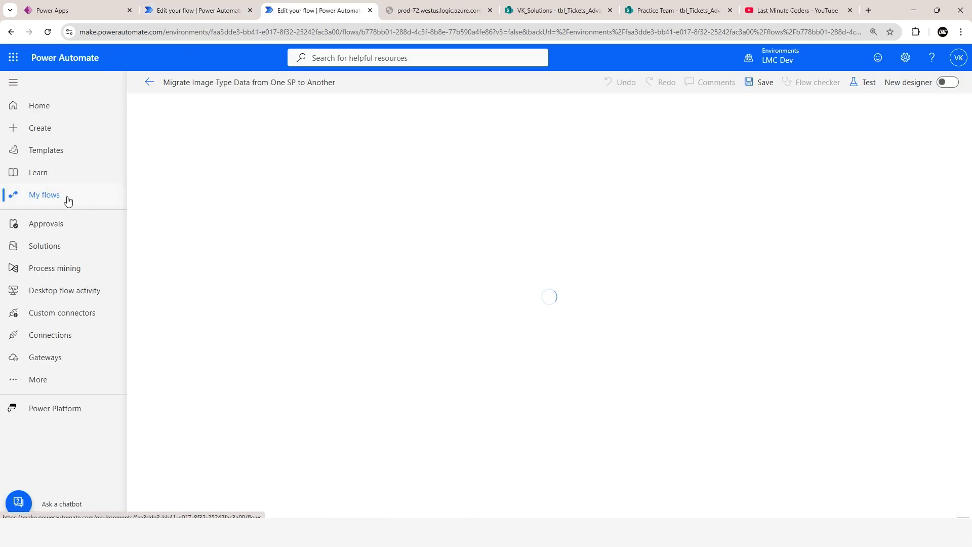
pyautogui.click(61, 199)
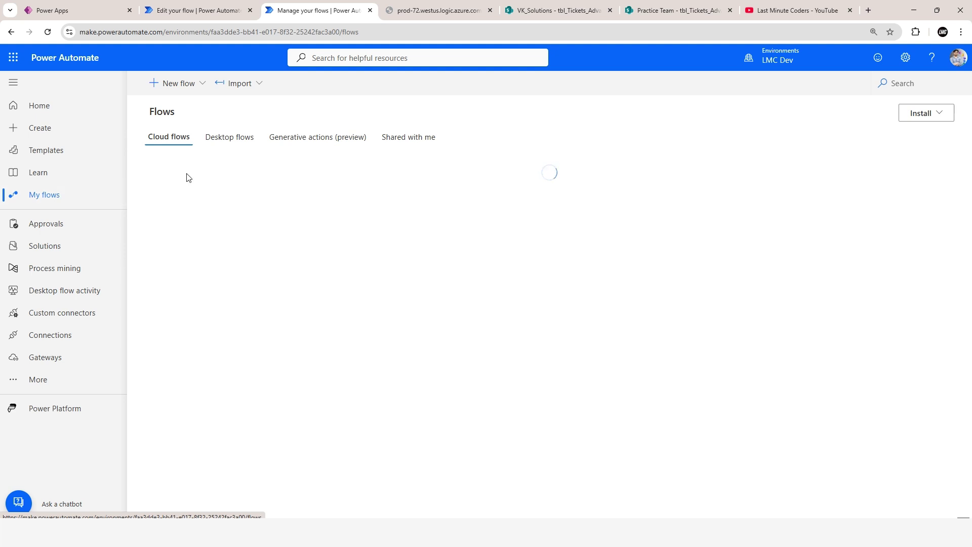
pyautogui.click(231, 211)
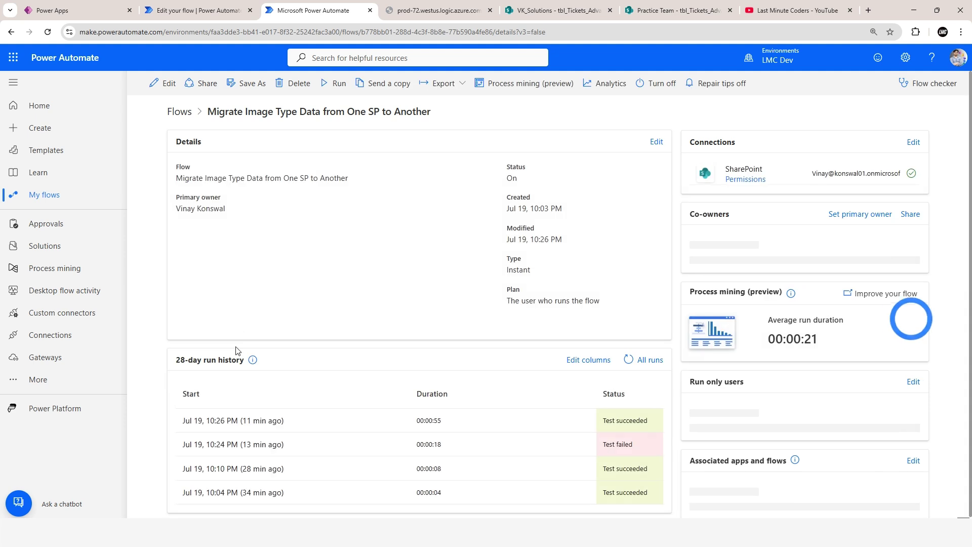
pyautogui.click(243, 430)
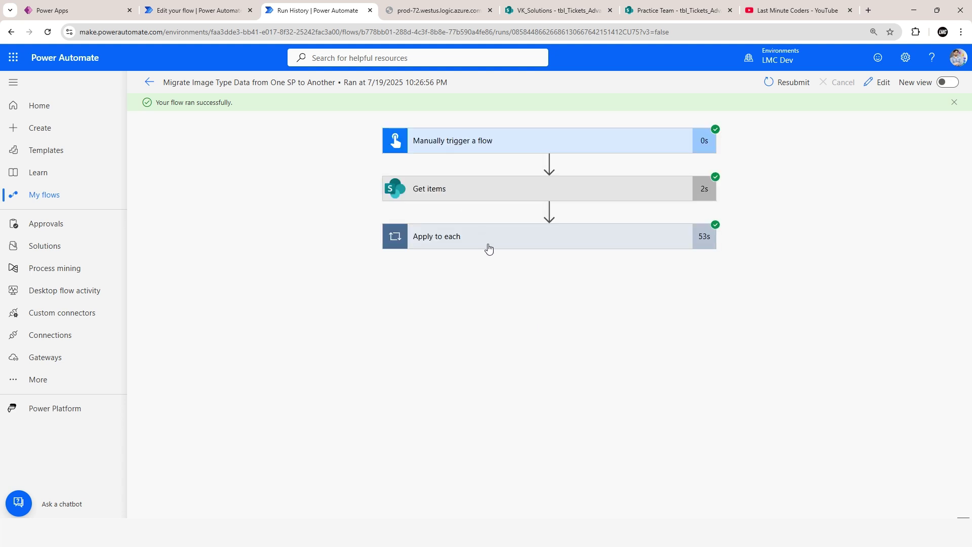
pyautogui.click(480, 238)
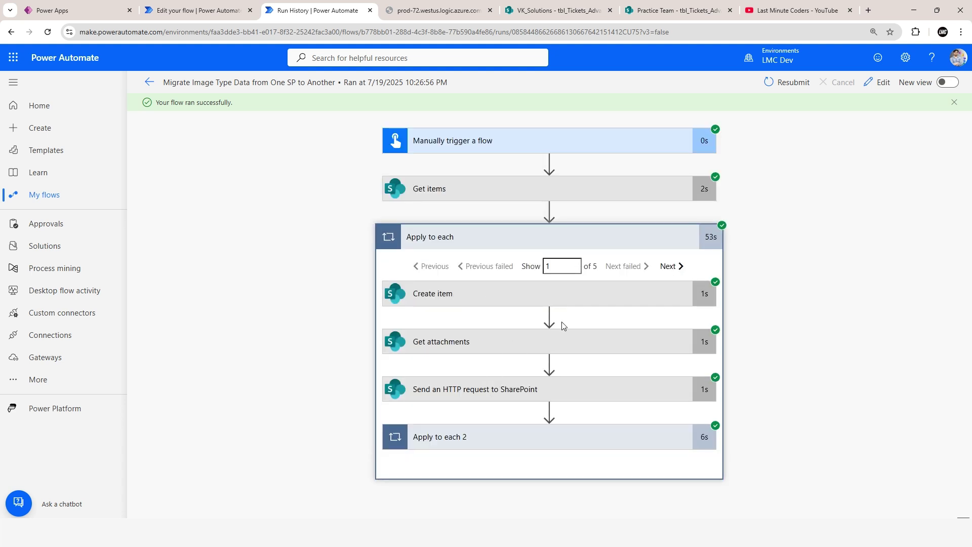
# Open the raw outputs of Send an HTTP request to SharePoint and go to the __metadata object in the response body.
pyautogui.click(514, 377)
pyautogui.scroll(-5, 456, 413)
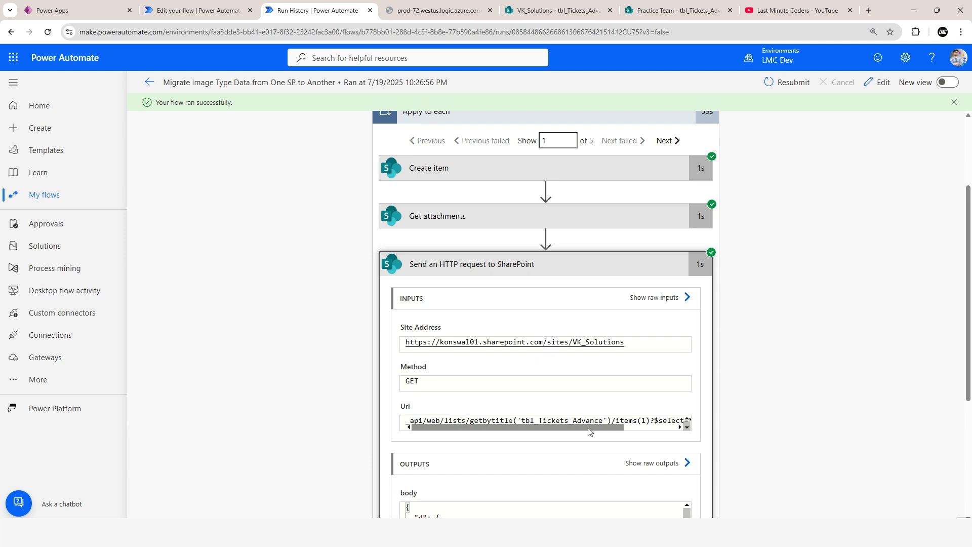
pyautogui.click(675, 312)
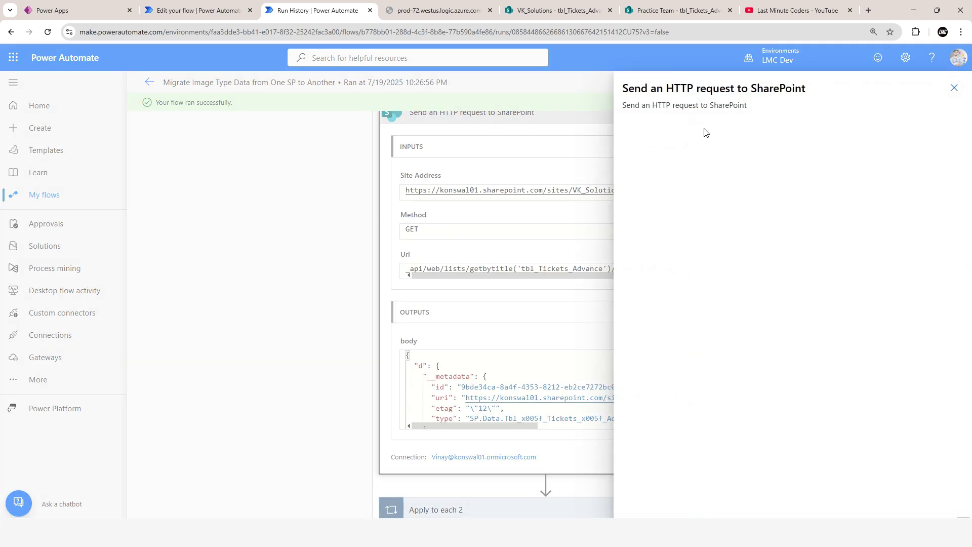
pyautogui.scroll(-5, 687, 272)
pyautogui.scroll(-3, 687, 272)
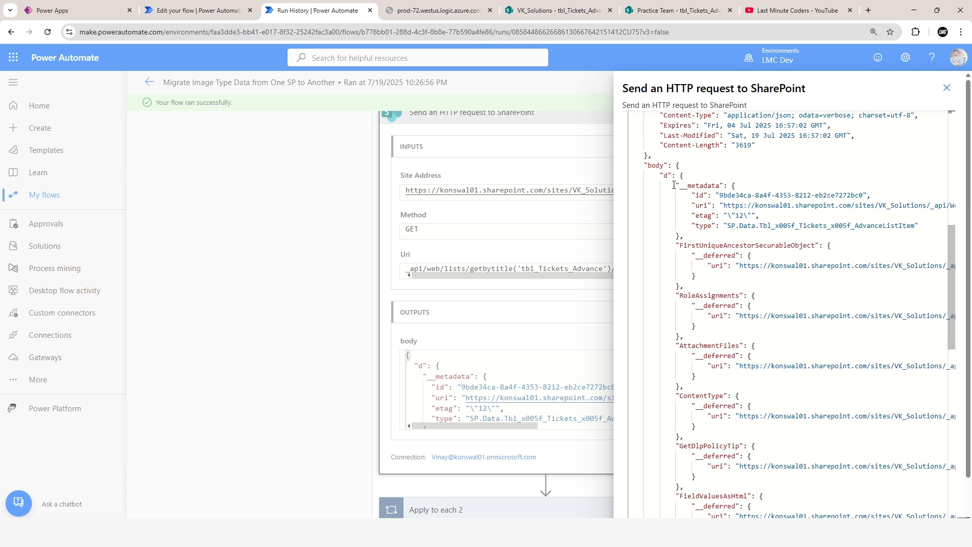
# Copy the whole __metadata block, including the brace before it, from the response body.
pyautogui.moveTo(682, 186); pyautogui.dragTo(737, 186)
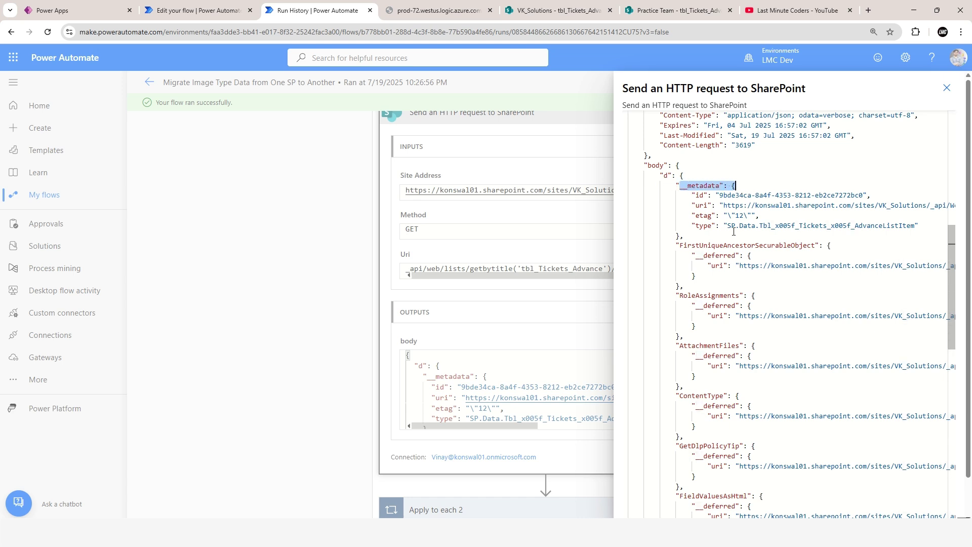
pyautogui.moveTo(728, 226); pyautogui.dragTo(914, 224)
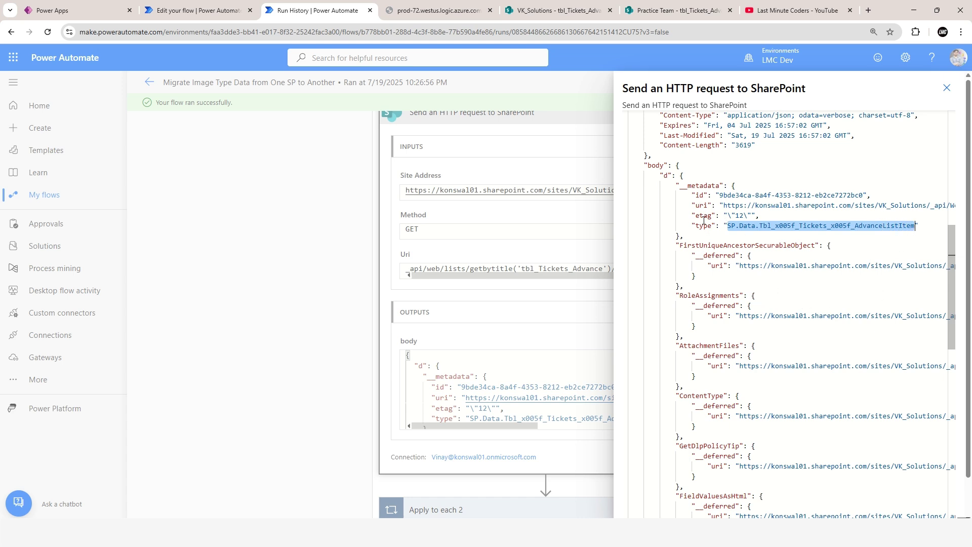
pyautogui.moveTo(680, 236); pyautogui.dragTo(680, 176)
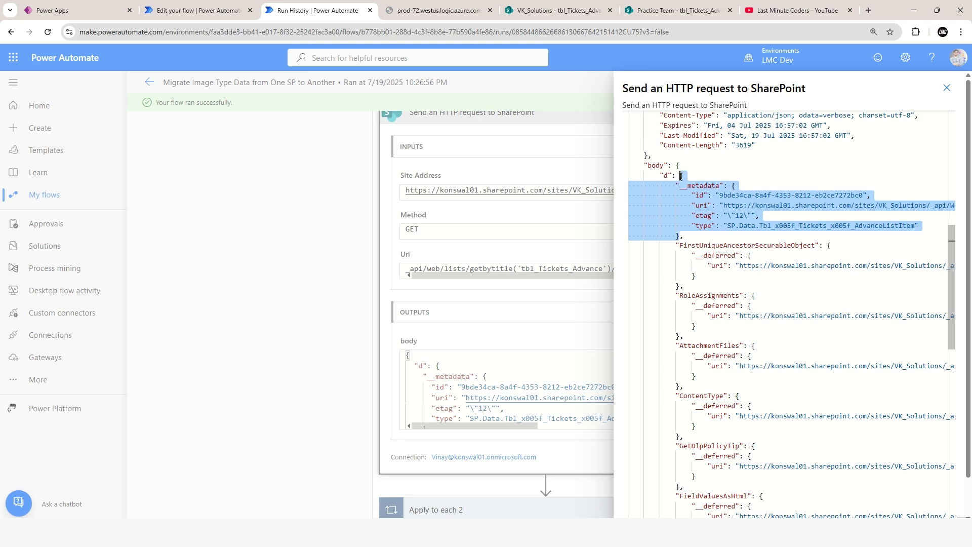
# Back in the flow editor, replace the __metadata block in the body of Send an HTTP request to SharePoint 2 with the copied one.
pyautogui.click(227, 9)
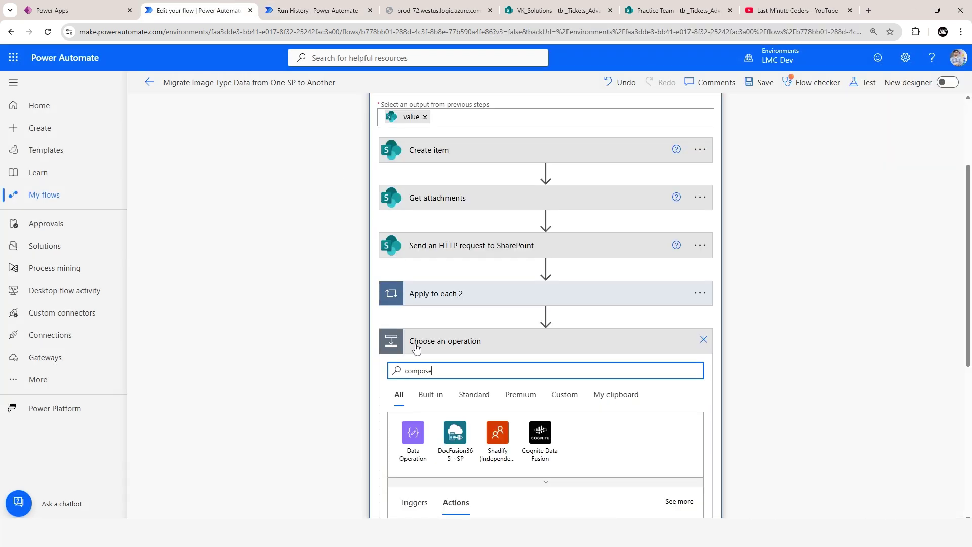
pyautogui.scroll(-5, 423, 400)
pyautogui.scroll(-1, 423, 400)
pyautogui.click(433, 450)
pyautogui.scroll(-6, 597, 360)
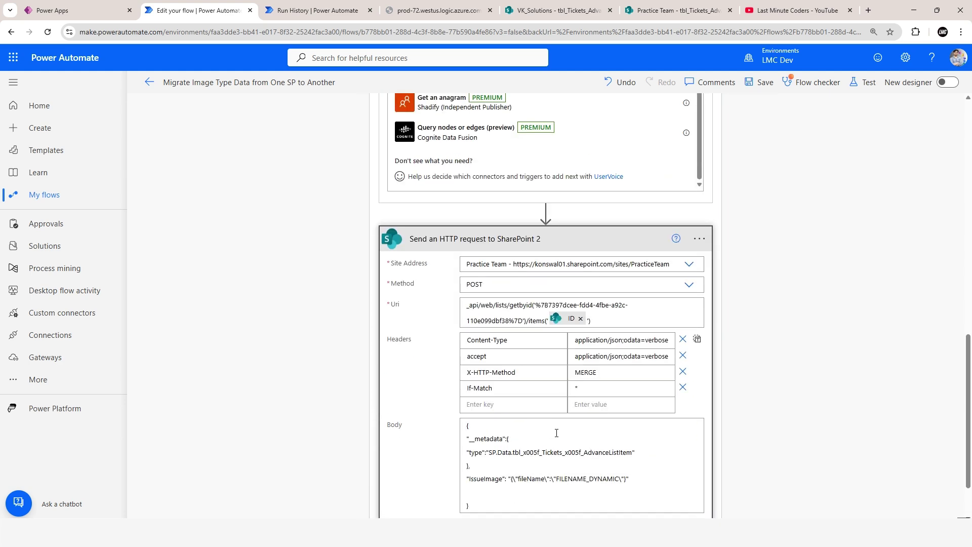
pyautogui.scroll(-1, 498, 420)
pyautogui.moveTo(469, 395); pyautogui.dragTo(464, 359)
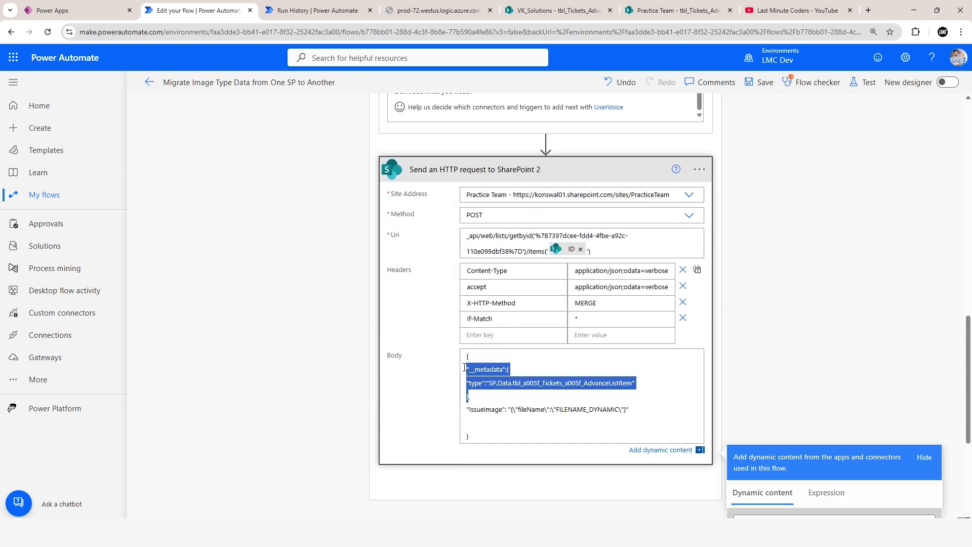
pyautogui.write('{ "__metadata": { "id": "9bde34ca-8a4f-4353-8212-eb2ce7272bc0", "uri": "https://konswal01.sharepoint.com/sites/VK_Solutions/_api/Web/Lists(guid\'6c656aad-293b-46cc-aa18-092d78ef8d66\')/Items(1)", "etag": "\\"12\\"", "type": "SP.Data.Tbl_x005f_Tickets_x005f_AdvanceListItem" }')
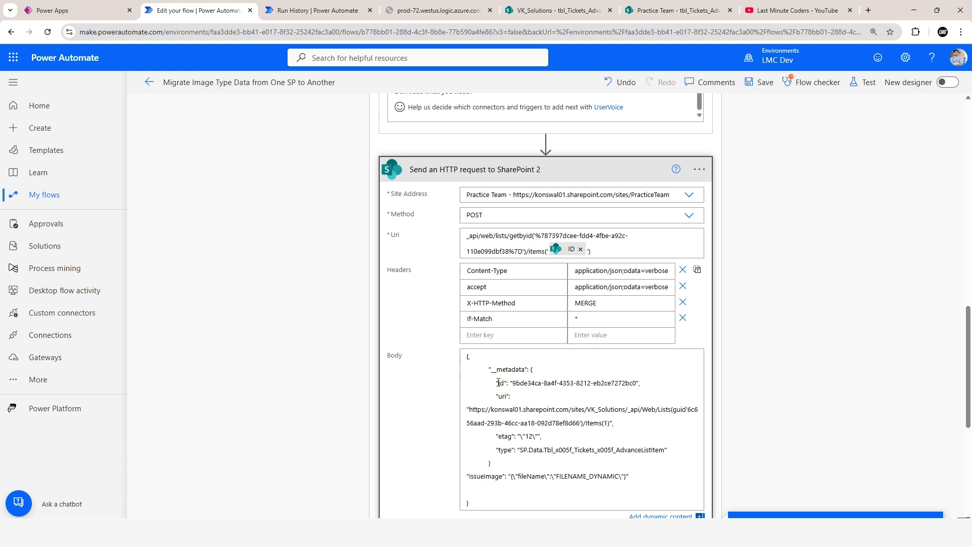
# Remove the id, uri and etag entries from the request body's __metadata block, keeping only the type entry.
pyautogui.moveTo(498, 382); pyautogui.dragTo(517, 393)
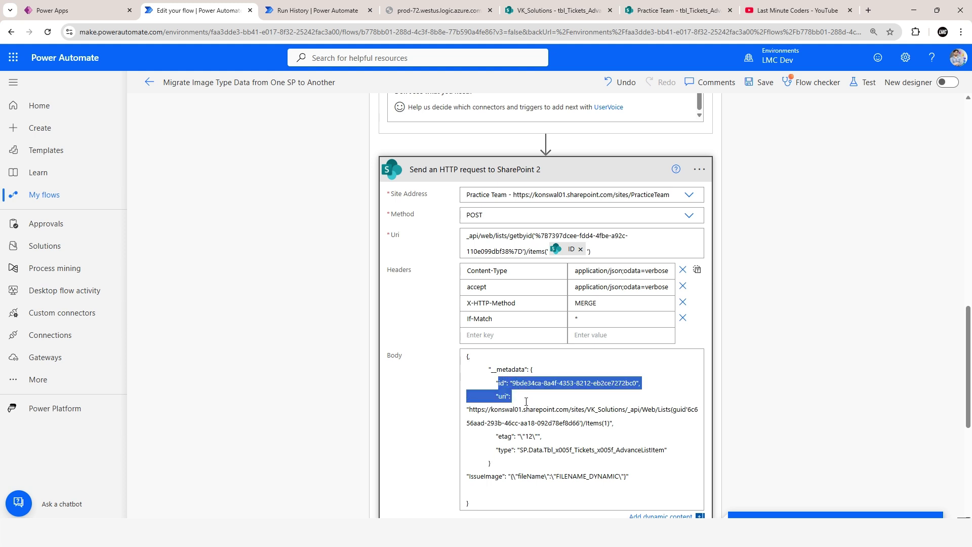
pyautogui.click(493, 382)
pyautogui.moveTo(495, 383); pyautogui.dragTo(559, 436)
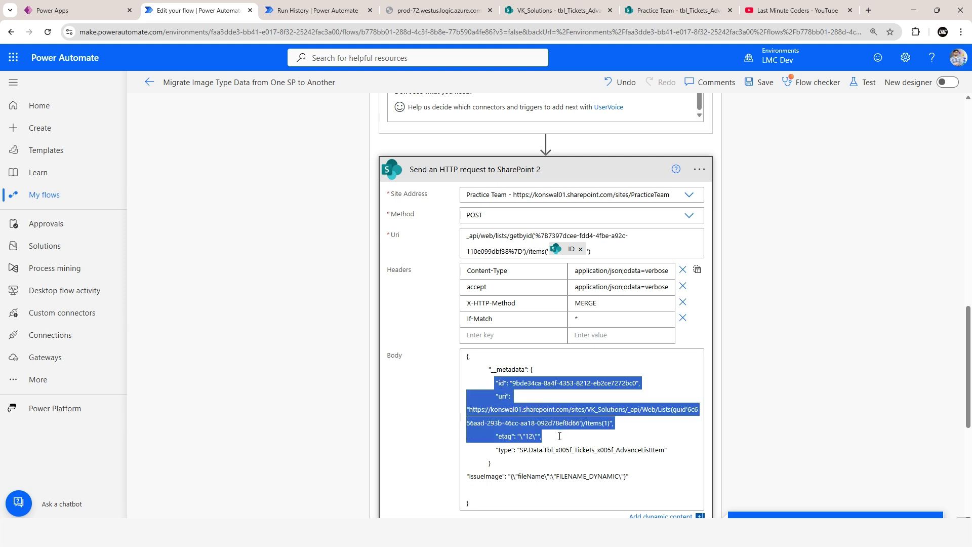
pyautogui.press('BackSpace')
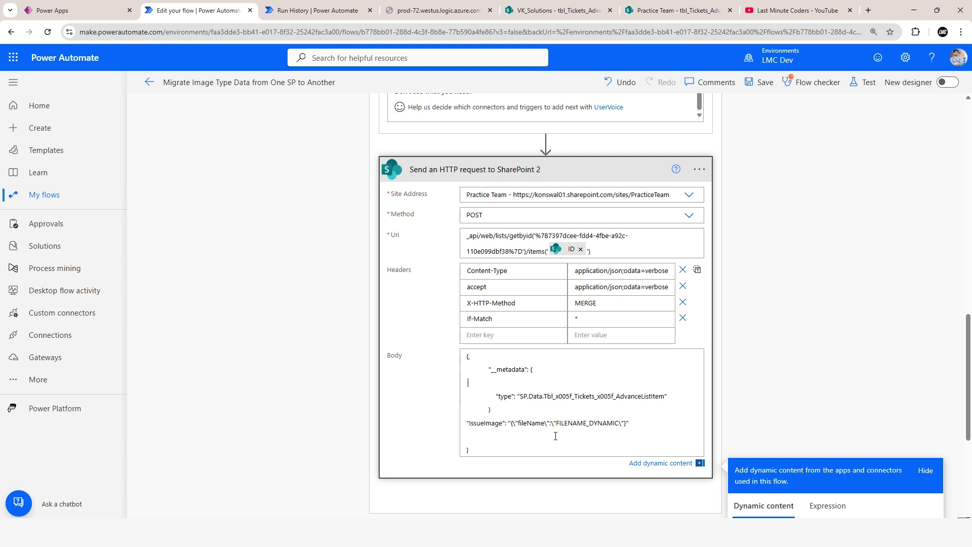
pyautogui.press('BackSpace')
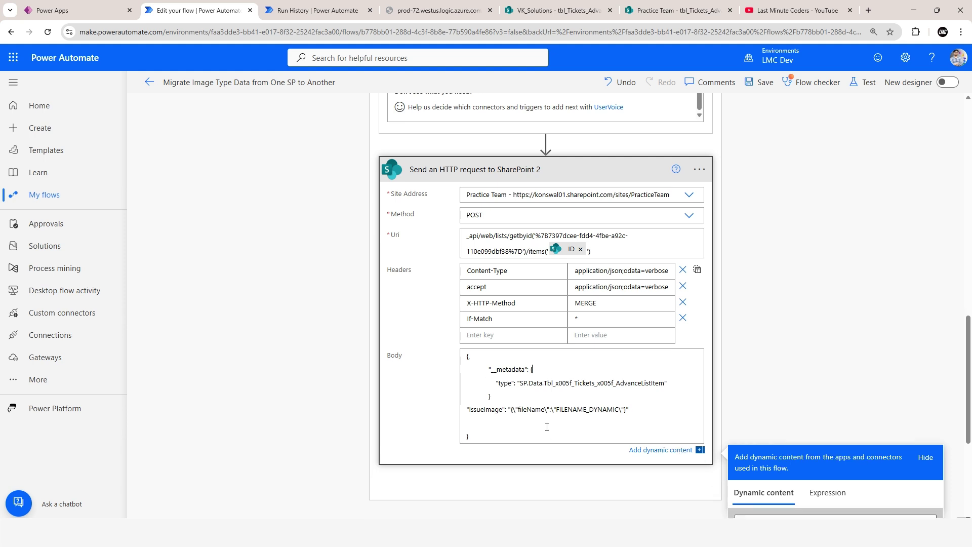
# Compare the tbl_Tickets_Advance list in the VK_Solutions and Practice Team sites, closing the open list settings, and return to the flow editor.
pyautogui.click(553, 14)
pyautogui.click(203, 10)
pyautogui.scroll(1, 516, 237)
pyautogui.scroll(1, 516, 237)
pyautogui.click(318, 10)
pyautogui.scroll(3, 703, 245)
pyautogui.scroll(-1, 781, 259)
pyautogui.click(557, 10)
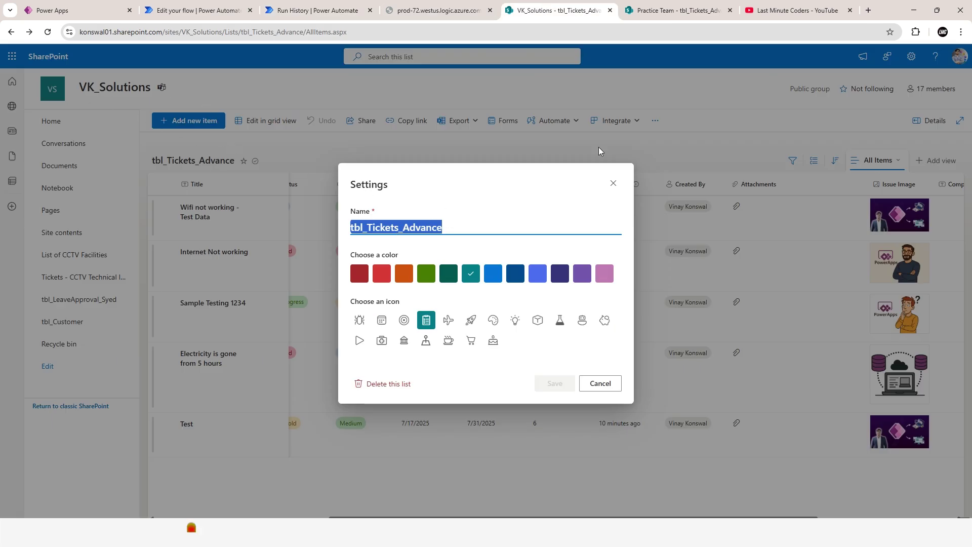
pyautogui.click(613, 182)
pyautogui.click(675, 7)
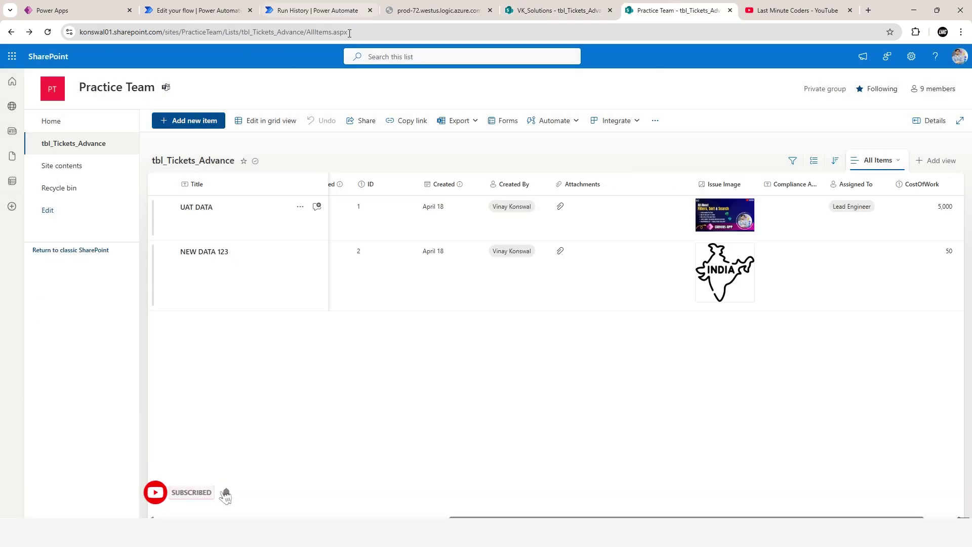
pyautogui.click(193, 11)
pyautogui.scroll(-4, 578, 357)
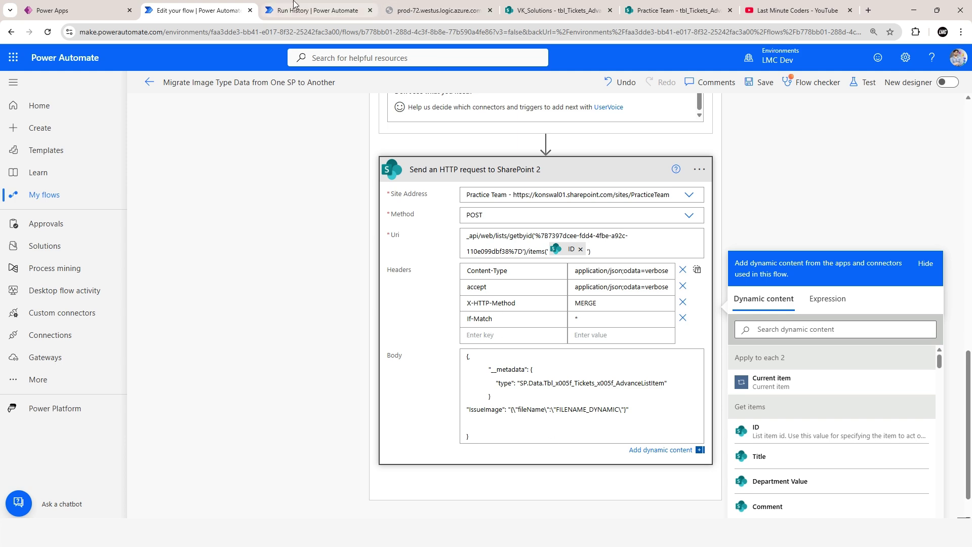
# In the run's raw outputs for Send an HTTP request to SharePoint, examine the full IssueImage value, including its fileName and originalImageName.
pyautogui.click(326, 15)
pyautogui.scroll(-12, 823, 375)
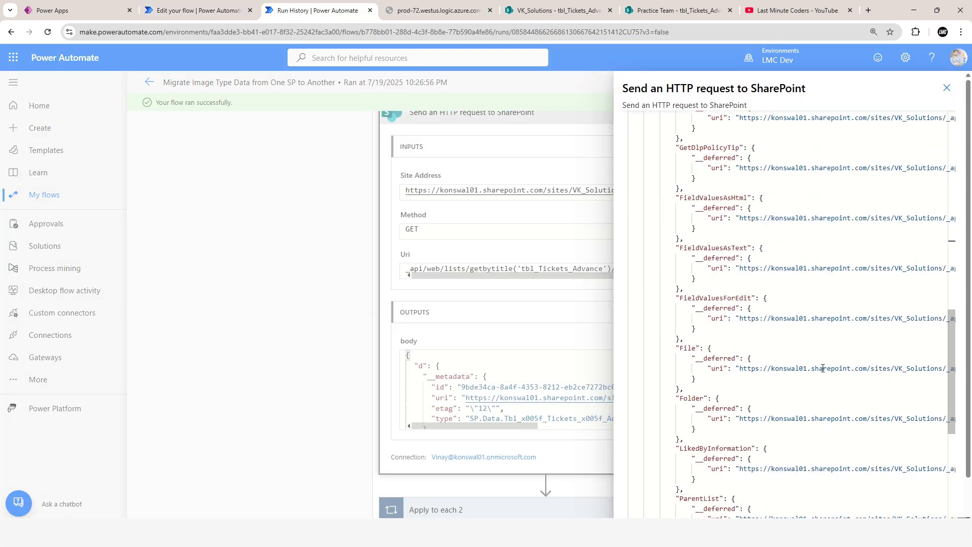
pyautogui.scroll(-3, 822, 375)
pyautogui.moveTo(736, 400); pyautogui.dragTo(791, 401)
pyautogui.click(794, 401)
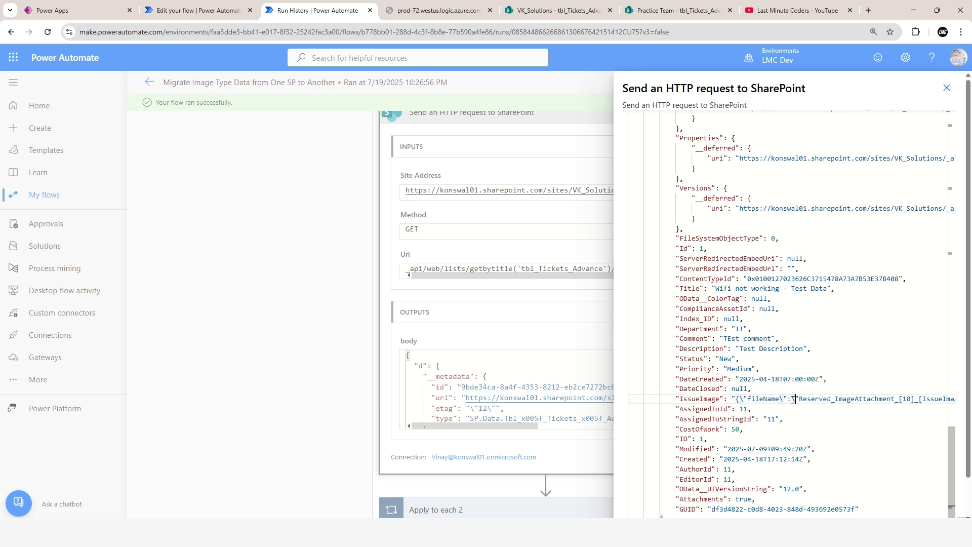
pyautogui.moveTo(677, 400); pyautogui.dragTo(928, 400)
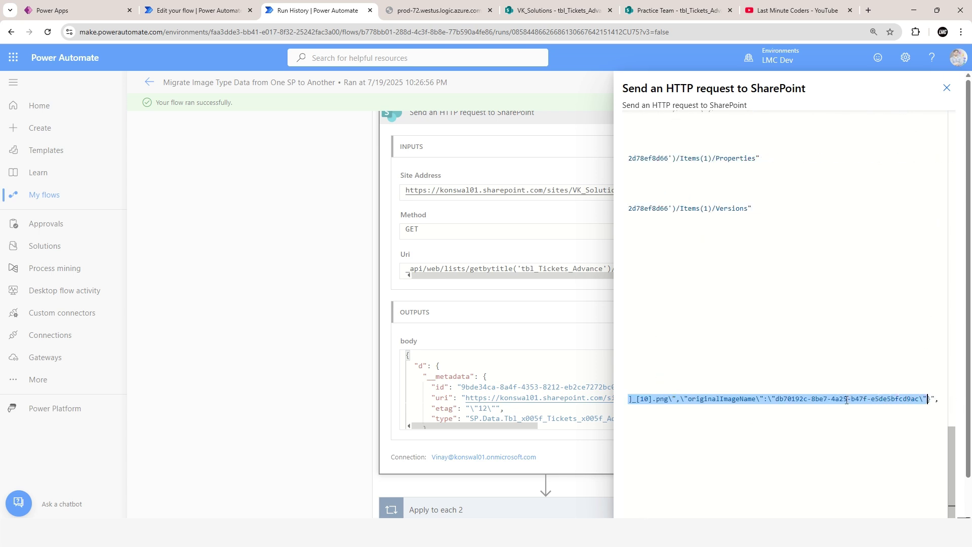
pyautogui.click(874, 390)
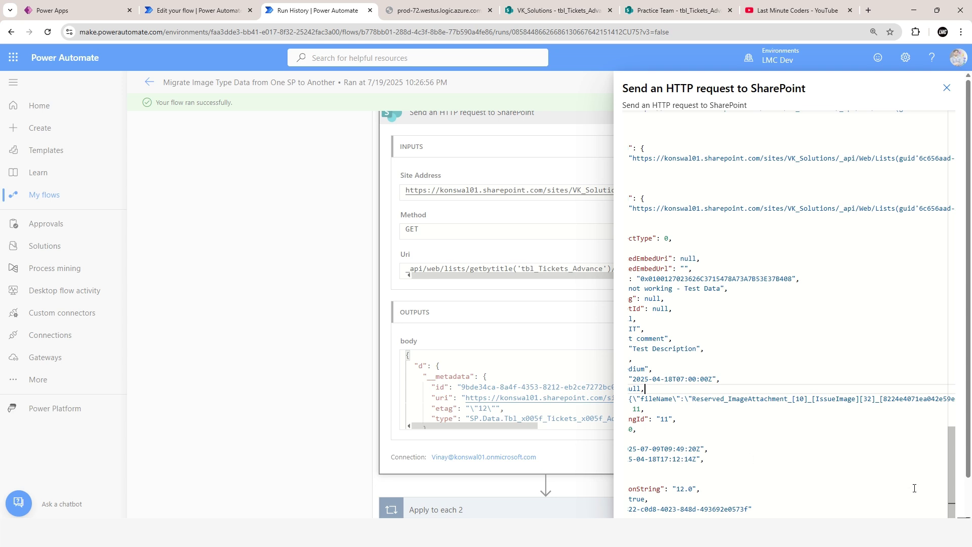
# Examine how IssueImage is nested under the body and d objects by selecting through the raw outputs.
pyautogui.doubleClick(773, 400)
pyautogui.hotkey('ctrl', 'a')
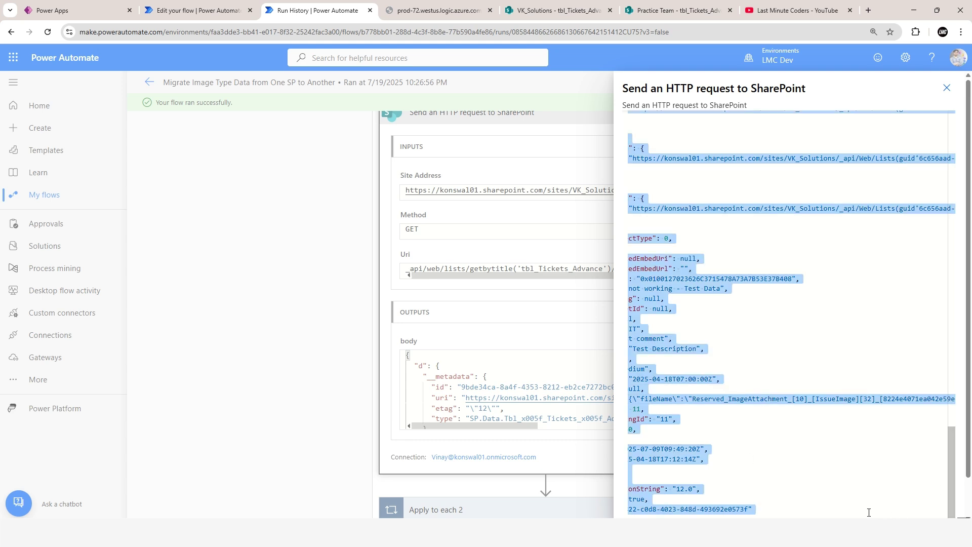
pyautogui.moveTo(971, 248); pyautogui.dragTo(970, 291)
pyautogui.moveTo(655, 508); pyautogui.dragTo(633, 508)
pyautogui.scroll(1, 719, 357)
pyautogui.scroll(15, 719, 357)
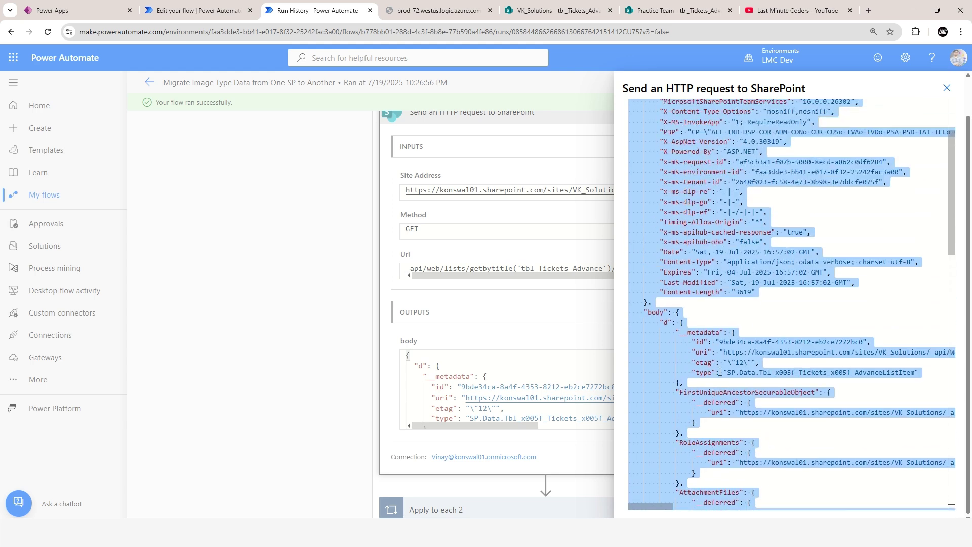
pyautogui.click(677, 313)
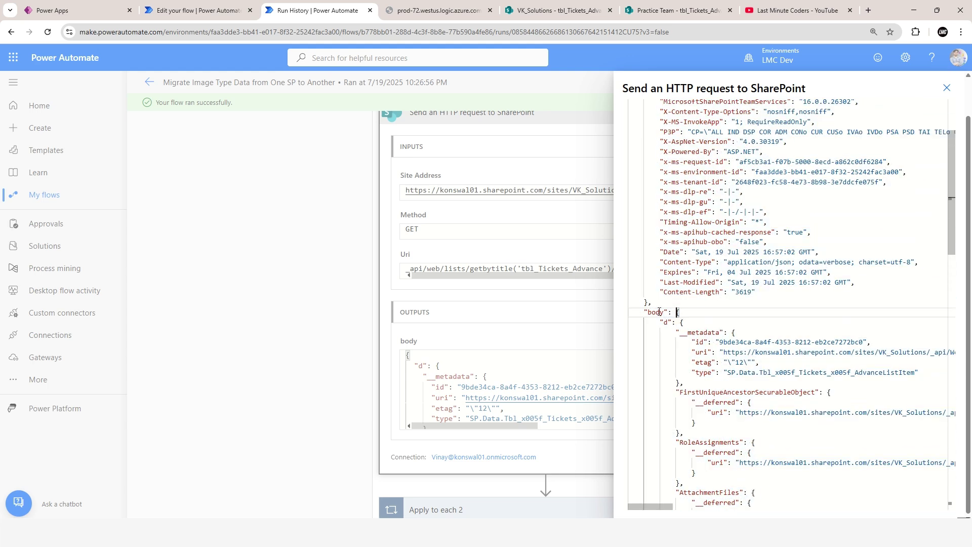
pyautogui.moveTo(678, 314); pyautogui.dragTo(680, 475)
pyautogui.click(689, 332)
pyautogui.scroll(-8, 691, 339)
pyautogui.scroll(-10, 697, 405)
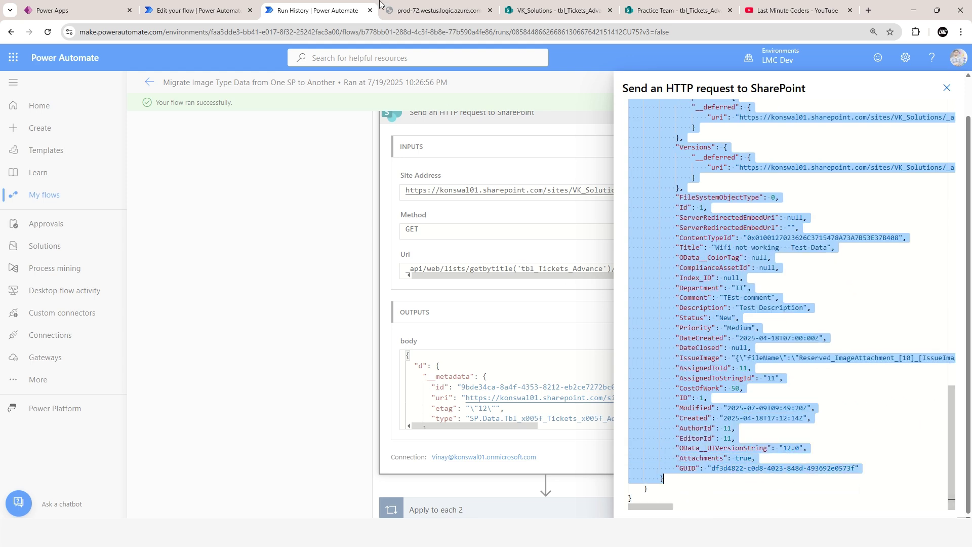
# Back in the flow editor, add a Compose data operation between Apply to each 2 and Send an HTTP request to SharePoint 2.
pyautogui.click(228, 10)
pyautogui.scroll(5, 571, 212)
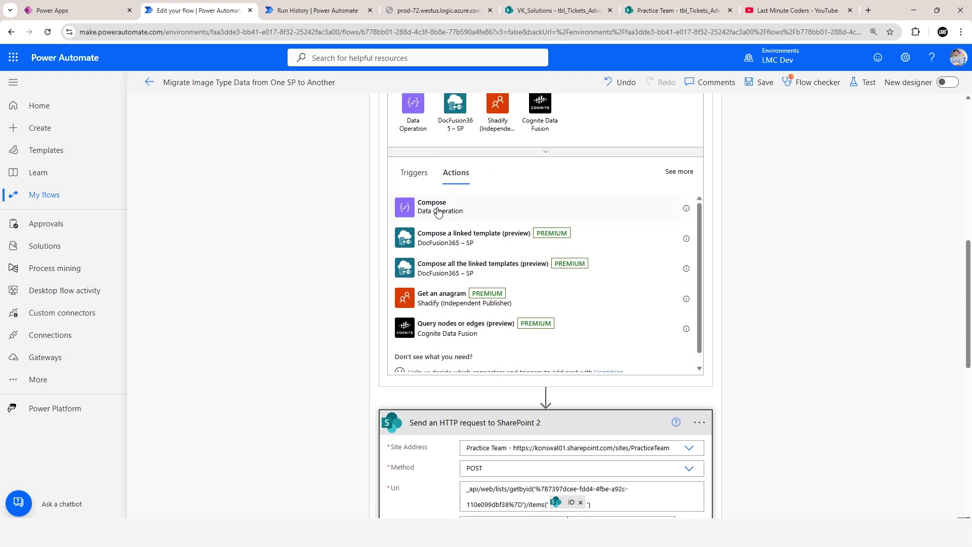
pyautogui.scroll(3, 813, 248)
pyautogui.click(481, 351)
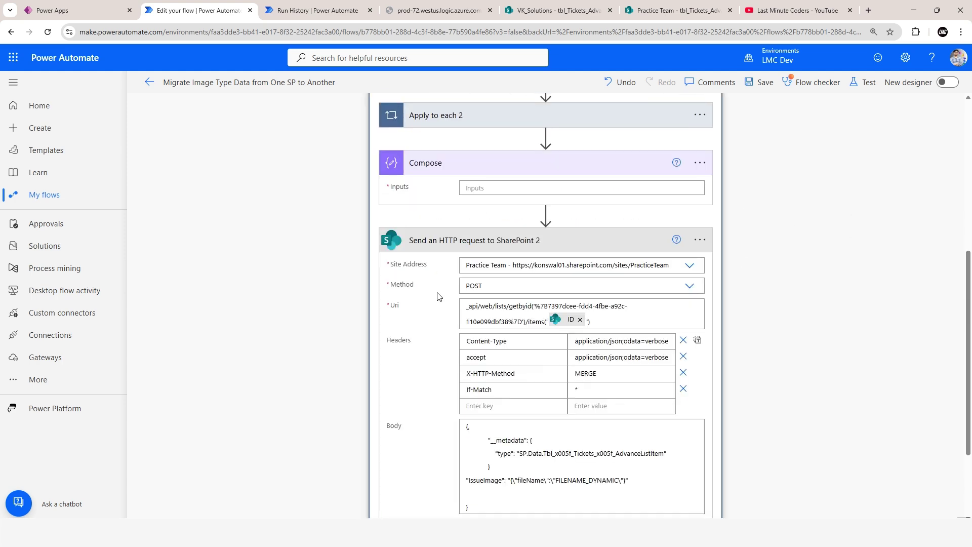
# Set the Compose inputs to the body dynamic content of Send an HTTP request to SharePoint.
pyautogui.scroll(2, 482, 211)
pyautogui.click(486, 291)
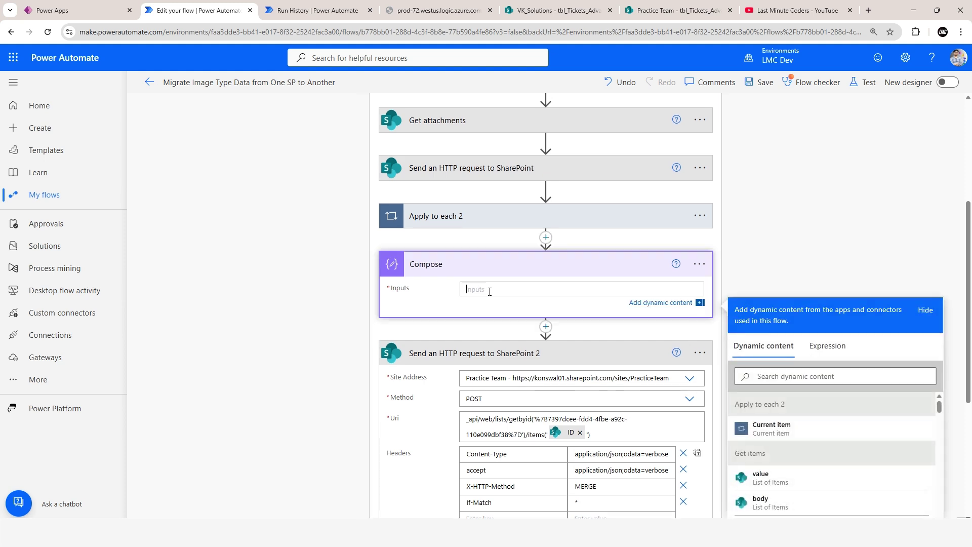
pyautogui.click(838, 347)
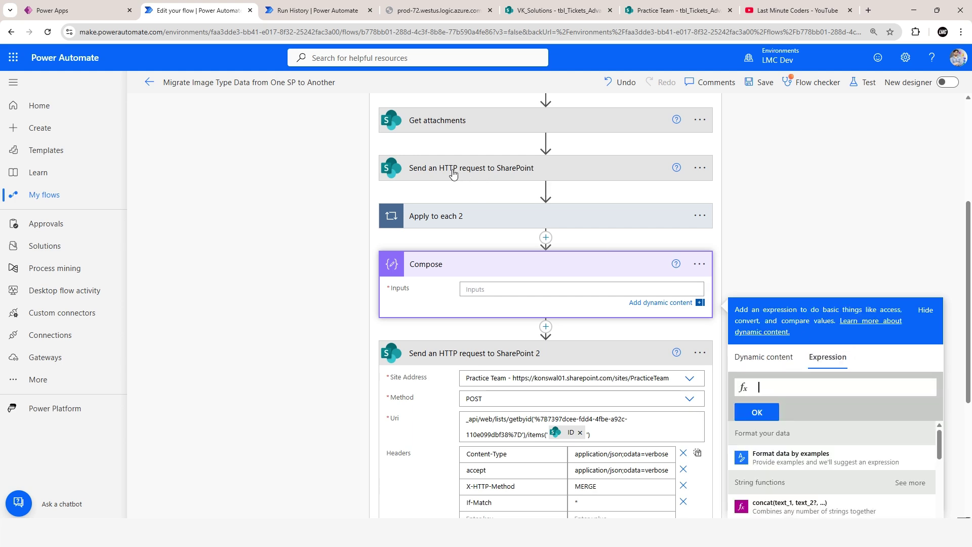
pyautogui.click(762, 356)
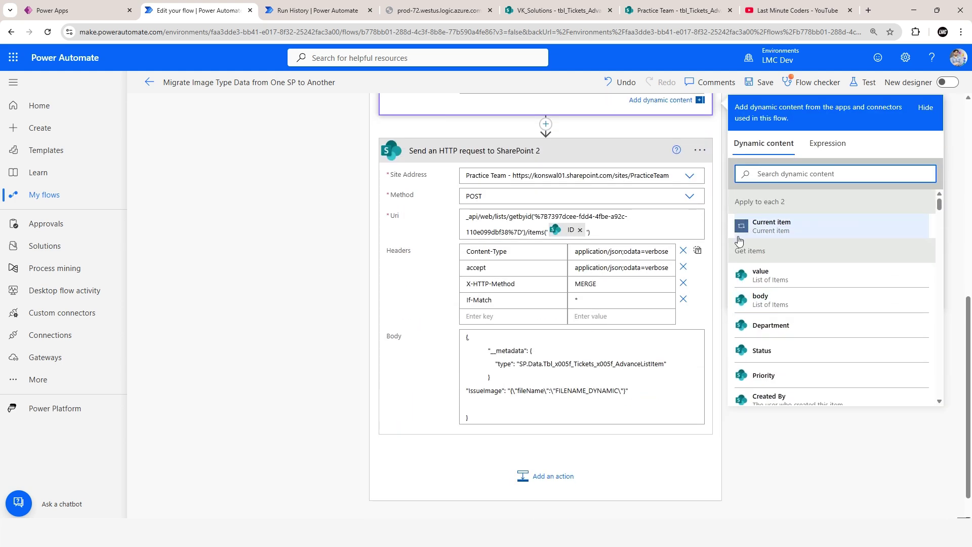
pyautogui.scroll(-6, 775, 363)
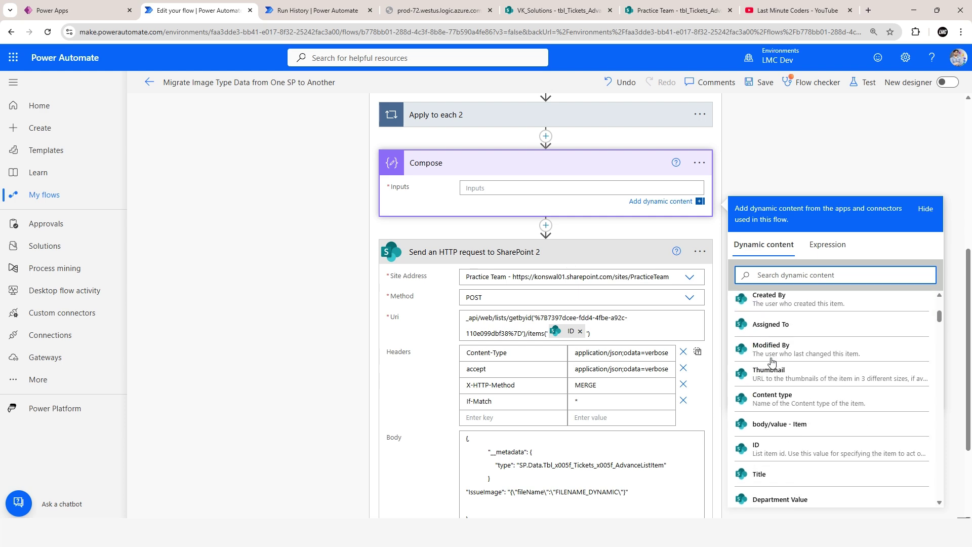
pyautogui.scroll(-10, 774, 363)
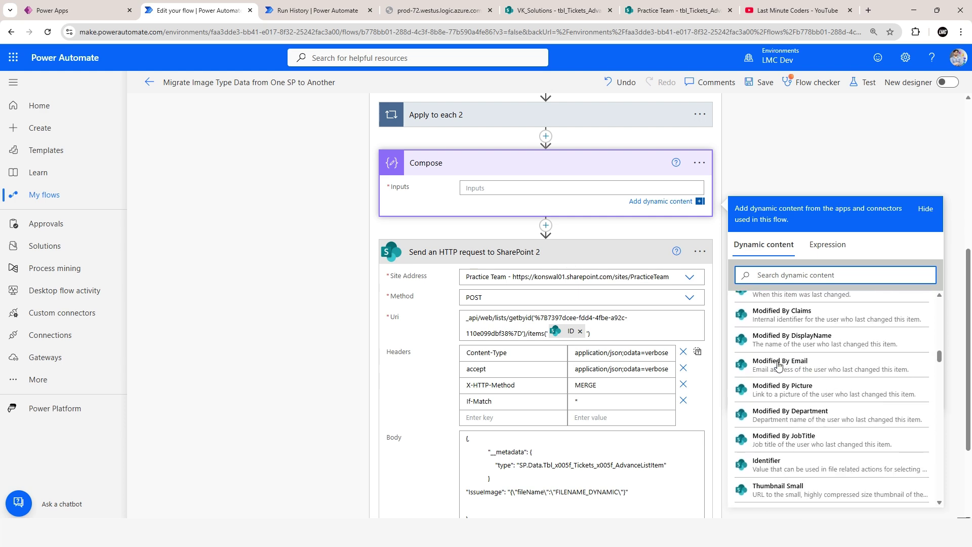
pyautogui.scroll(-7, 779, 366)
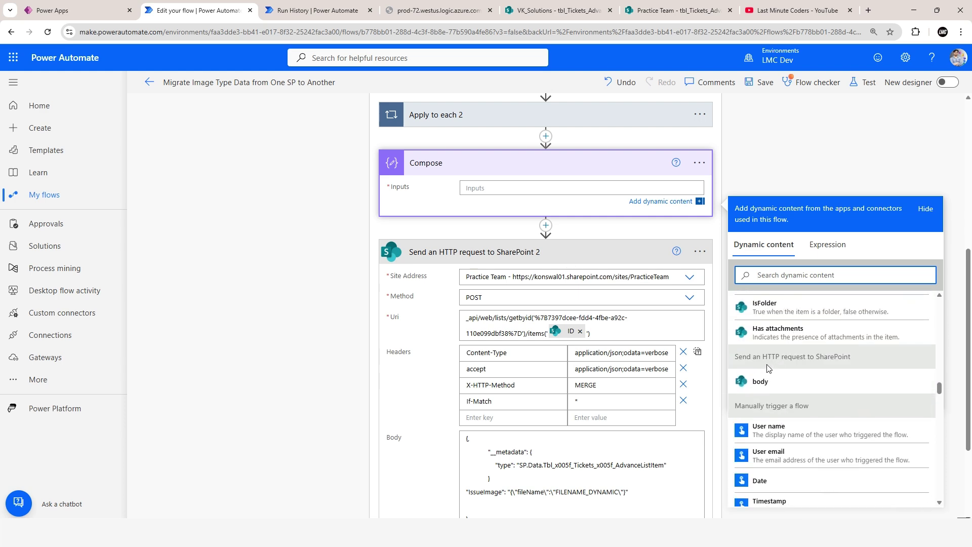
pyautogui.scroll(4, 482, 284)
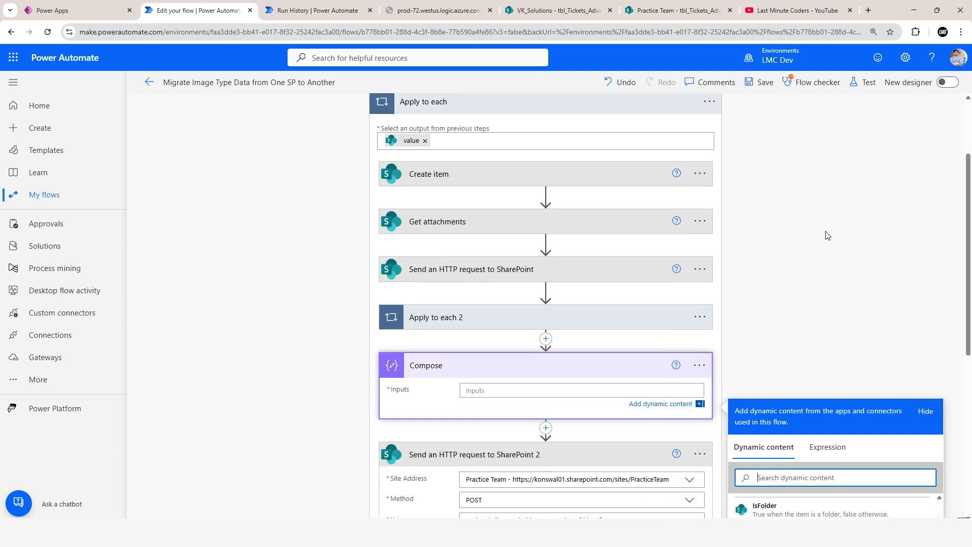
pyautogui.scroll(-5, 728, 241)
pyautogui.click(767, 331)
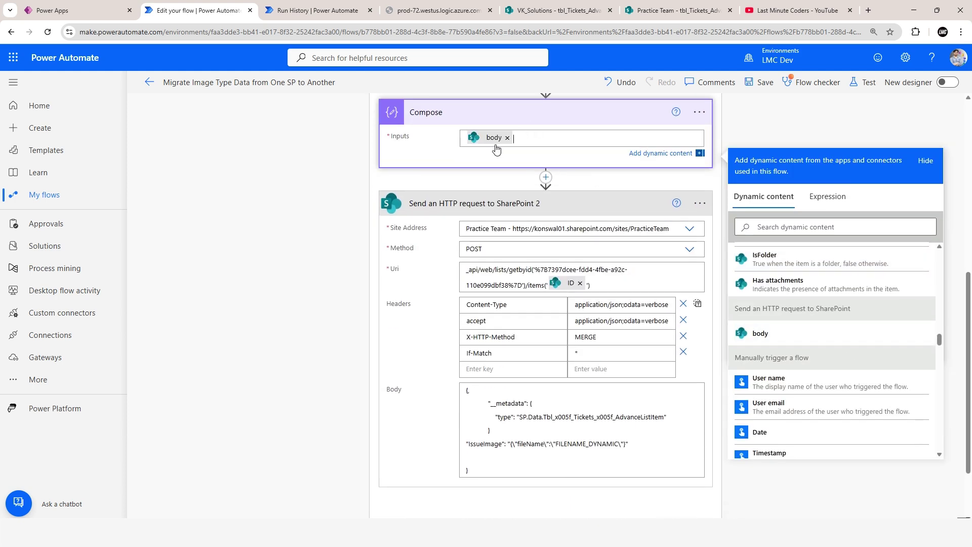
# Copy the body reference into the Compose expression editor and strip its wrapper, leaving body('Send_an_HTTP_request_to_SharePoint').
pyautogui.hotkey('ctrl', 'a')
pyautogui.click(827, 196)
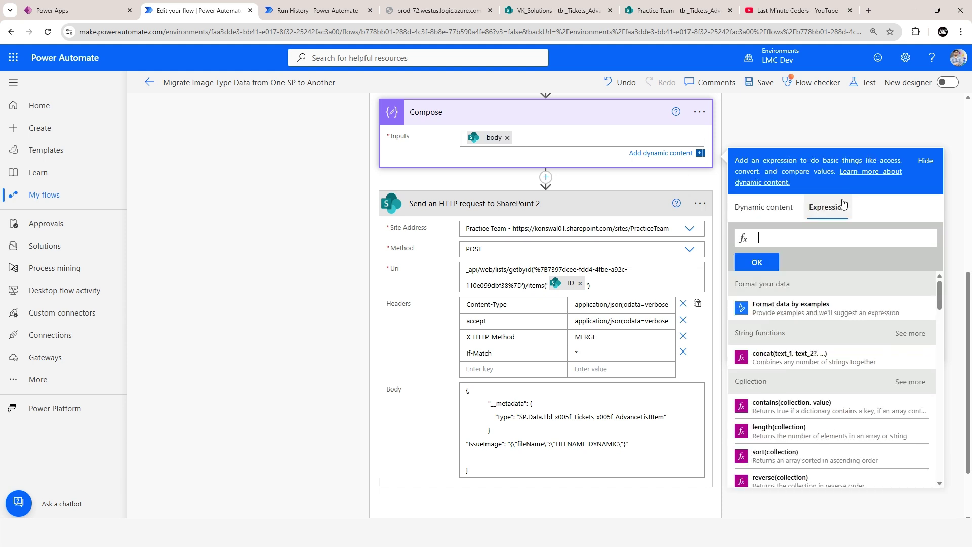
pyautogui.write("@{body('Send_an_HTTP_request_to_SharePoint')}")
pyautogui.press('BackSpace')
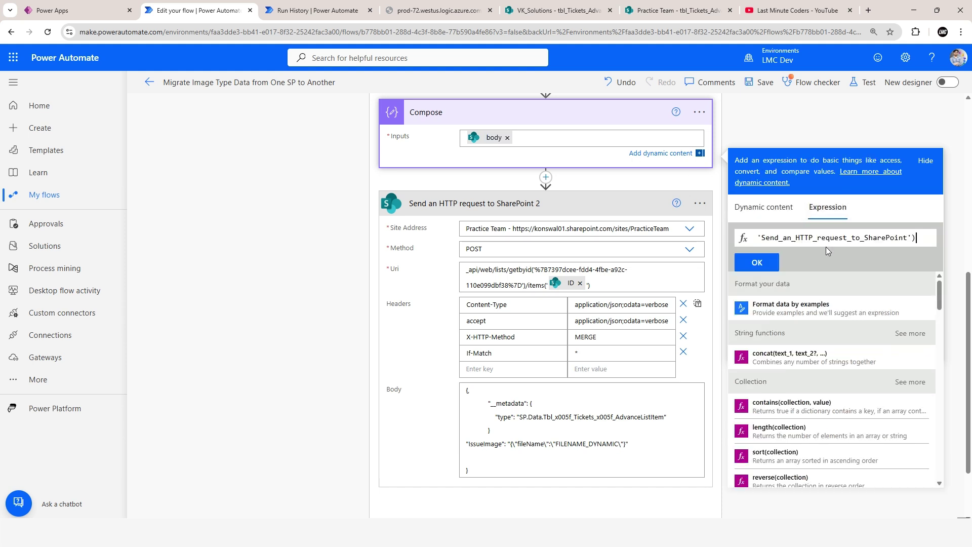
pyautogui.press('Home')
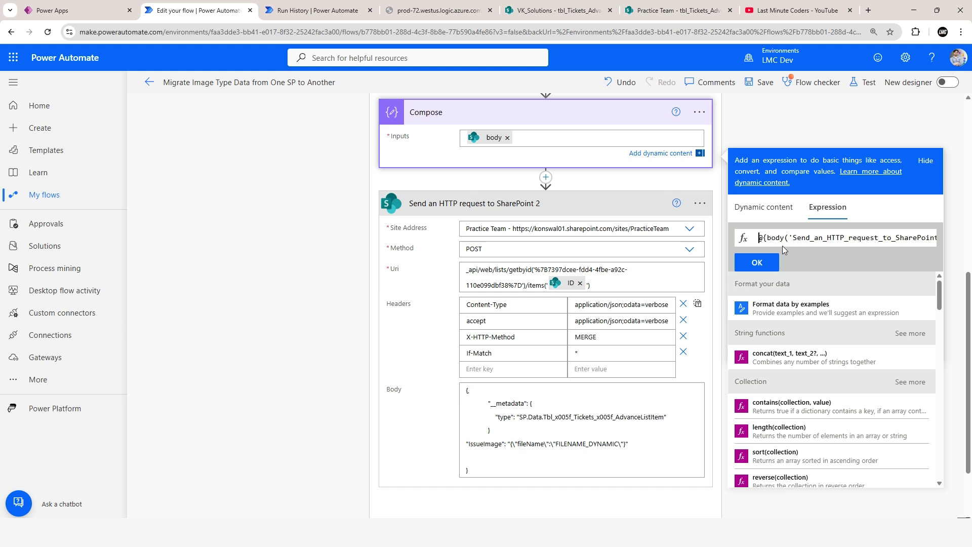
pyautogui.press('Delete')
pyautogui.press('Delete')
pyautogui.moveTo(762, 239); pyautogui.dragTo(935, 234)
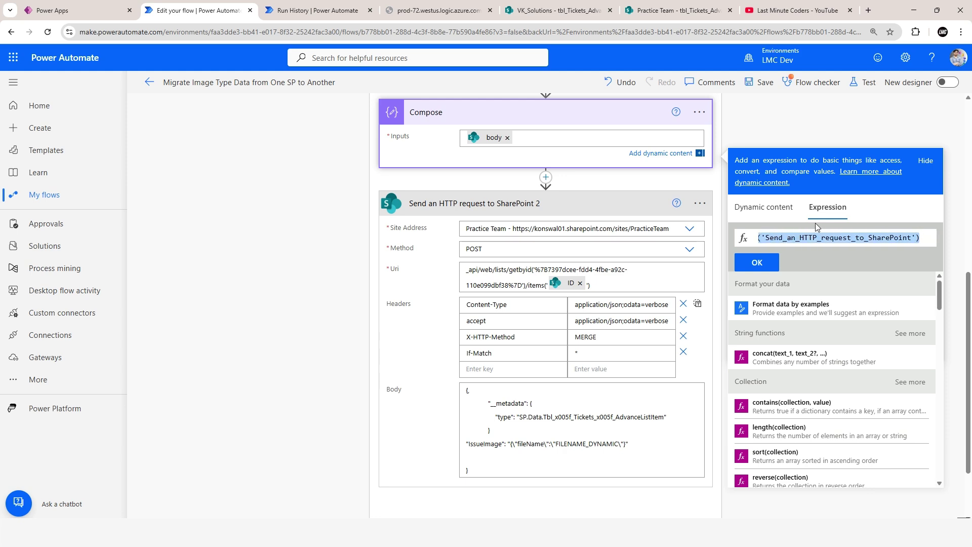
# Check the object name under body in the run's raw outputs and append ?['d'] to the Compose expression.
pyautogui.click(358, 7)
pyautogui.click(811, 215)
pyautogui.scroll(3, 923, 371)
pyautogui.scroll(10, 923, 370)
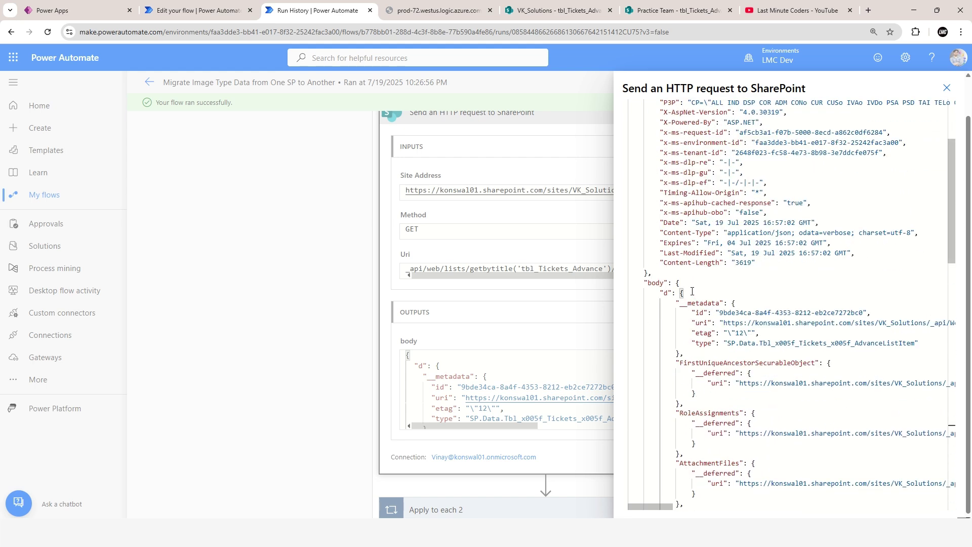
pyautogui.click(678, 282)
pyautogui.doubleClick(666, 293)
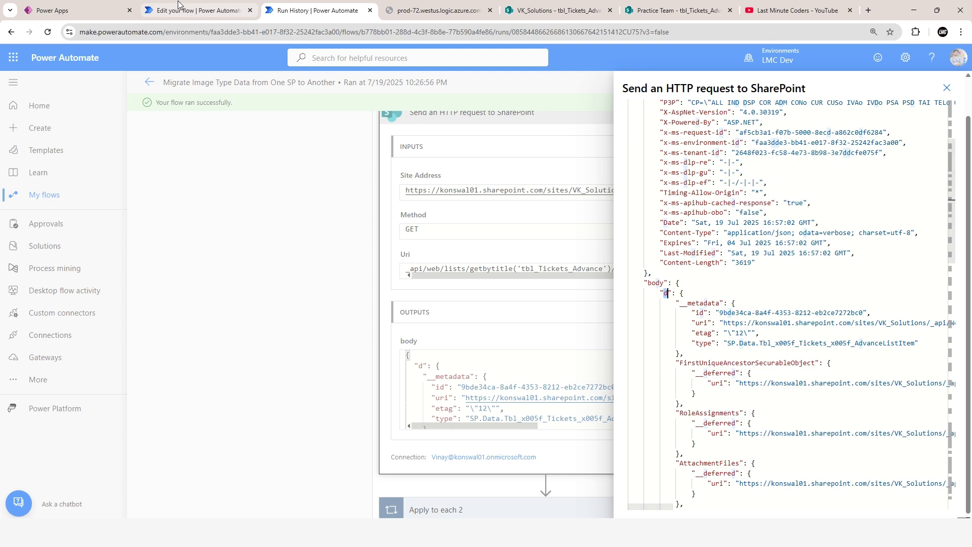
pyautogui.click(177, 4)
pyautogui.click(926, 238)
pyautogui.write('?[')
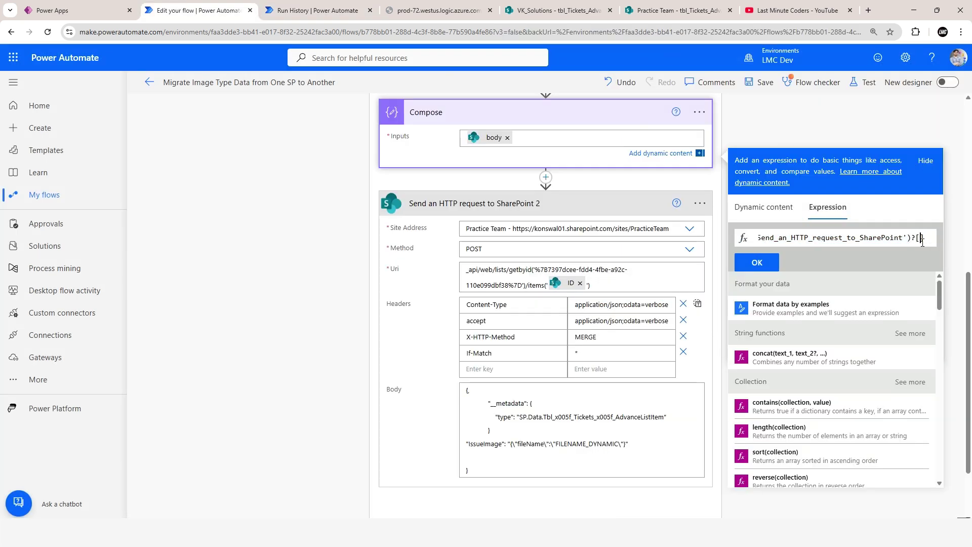
pyautogui.write("'d'")
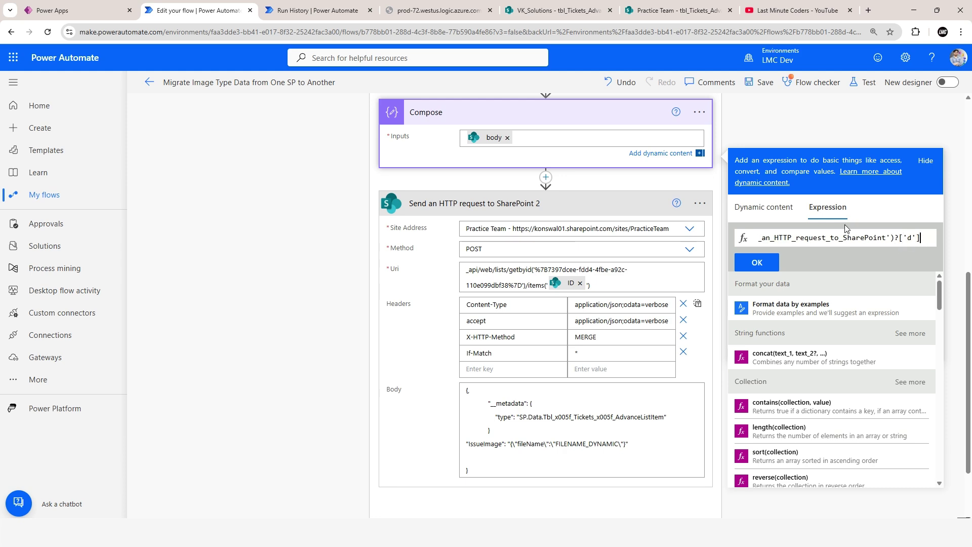
# Copy the IssueImage key name from the run's raw outputs and append ['IssueImage'] to the Compose expression.
pyautogui.hotkey('ctrl', 'Tab')
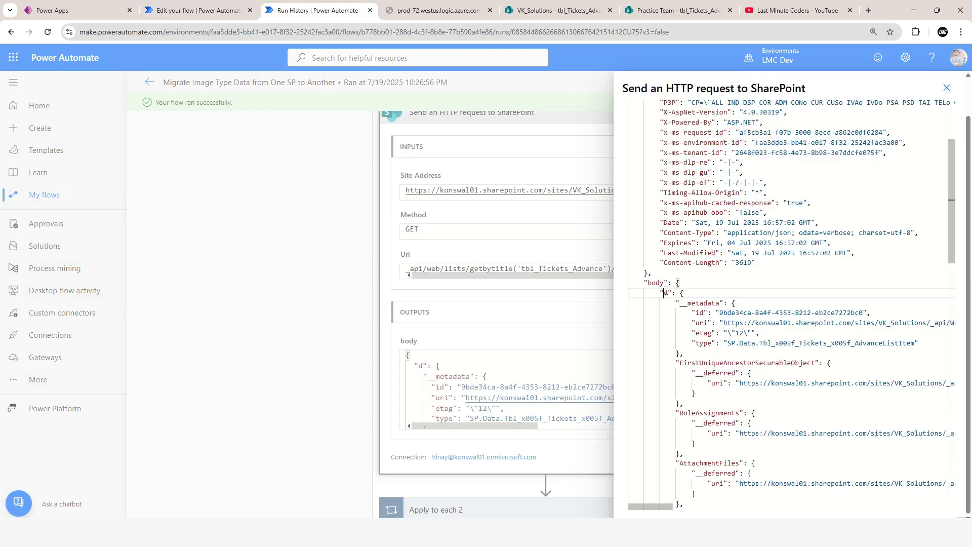
pyautogui.scroll(-15, 682, 313)
pyautogui.scroll(-2, 681, 284)
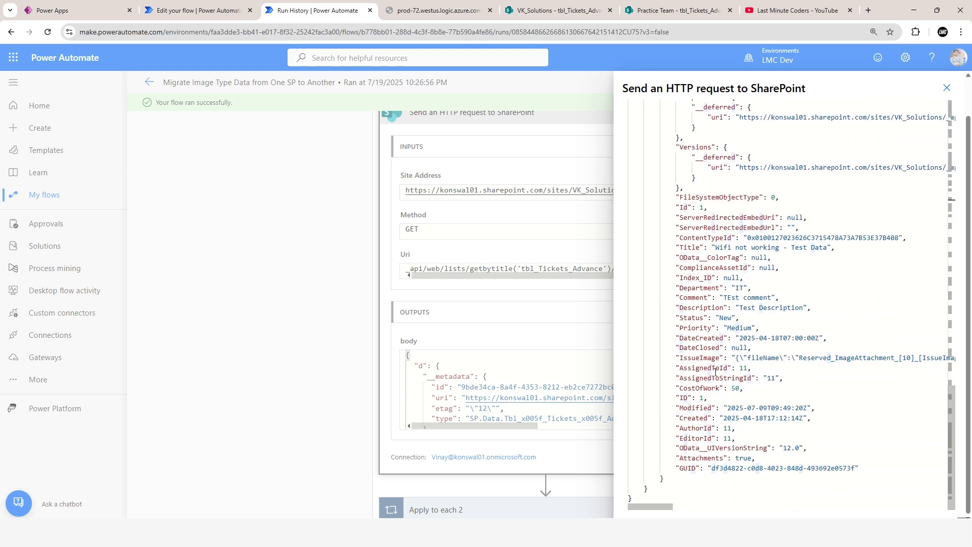
pyautogui.doubleClick(706, 358)
pyautogui.hotkey('ctrl', 'c')
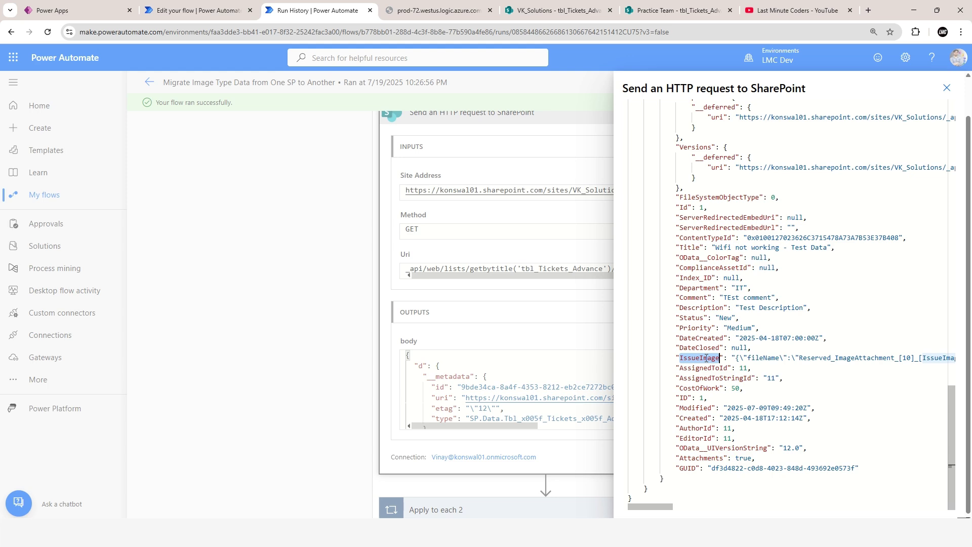
pyautogui.click(197, 10)
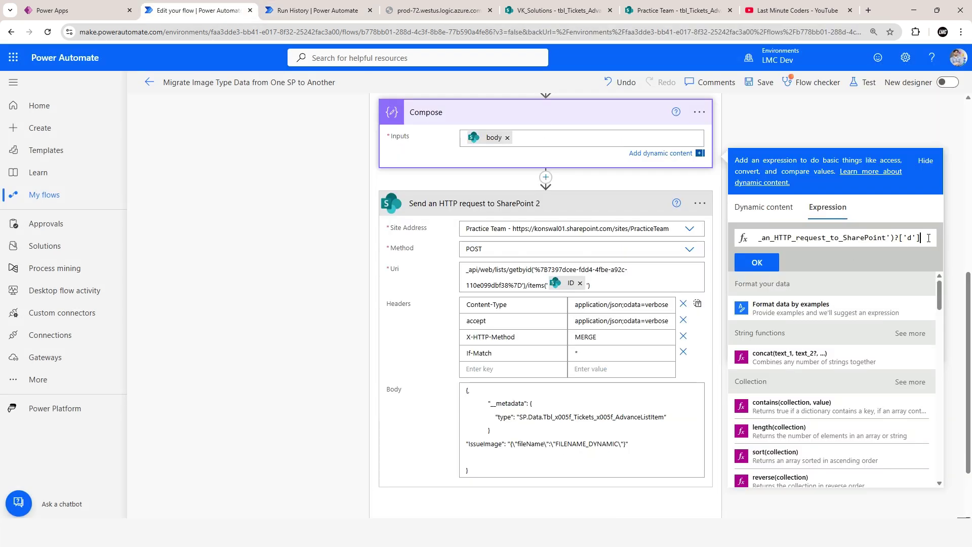
pyautogui.write("['")
pyautogui.hotkey('ctrl', 'v')
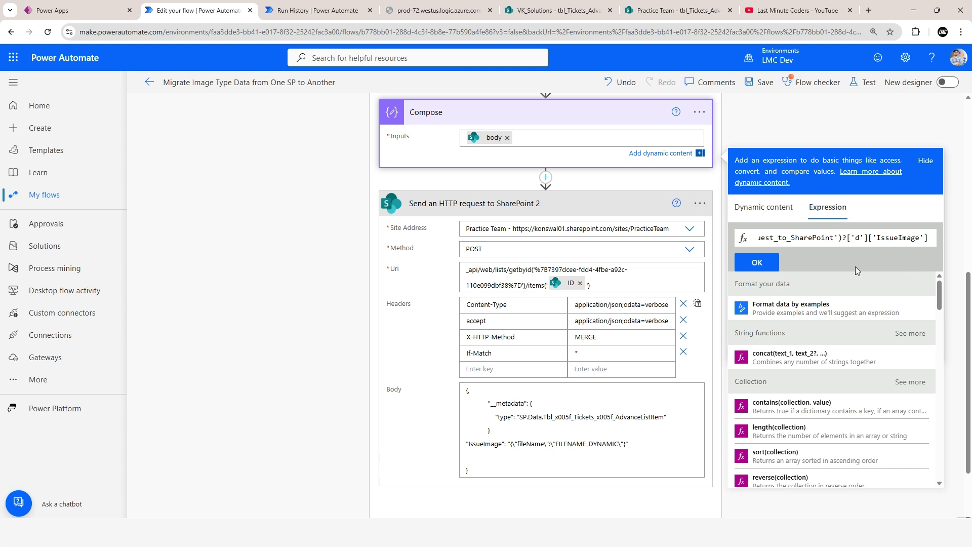
# Wrap the whole Compose expression in json( ) and apply it as the Compose input.
pyautogui.moveTo(932, 238)
pyautogui.mouseDown()
pyautogui.moveTo(723, 242)
pyautogui.moveTo(945, 242)
pyautogui.mouseUp()
pyautogui.click(329, 10)
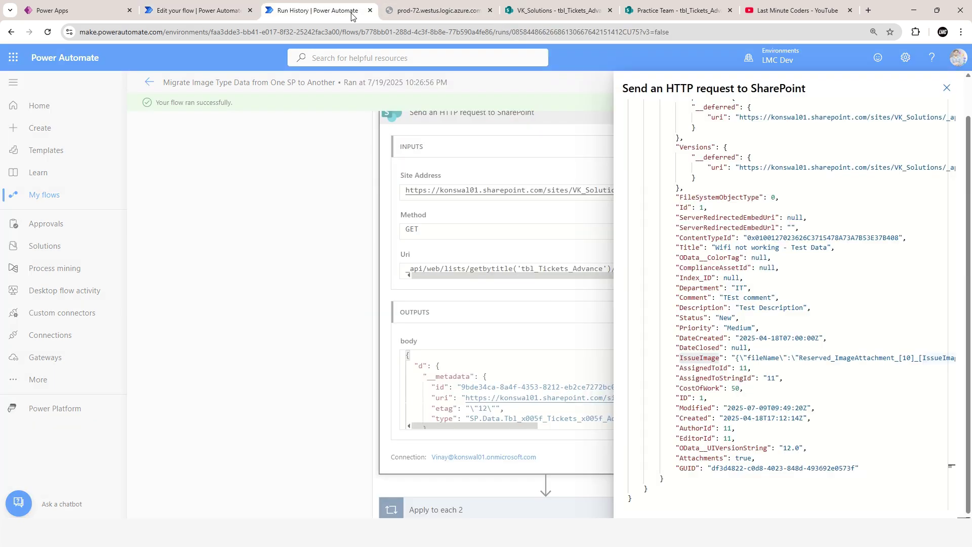
pyautogui.click(733, 358)
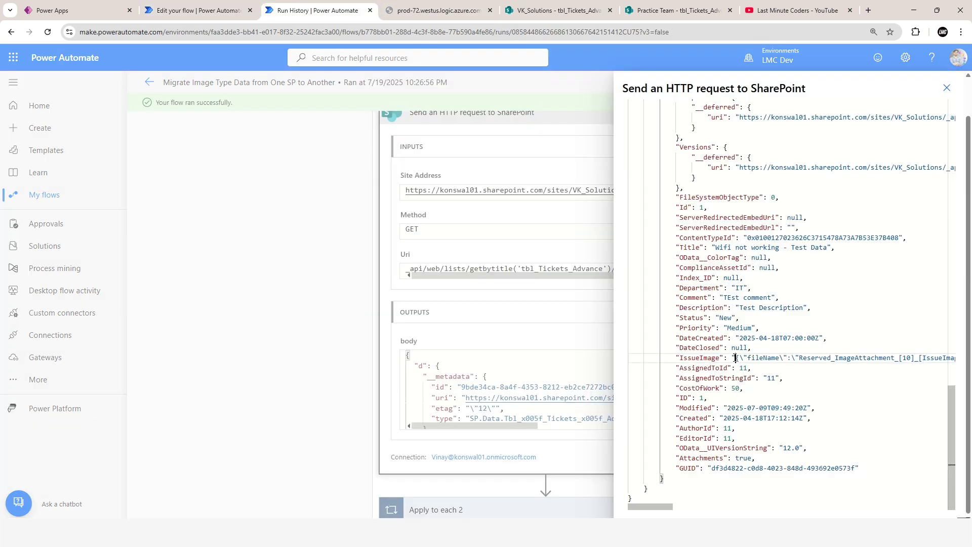
pyautogui.click(198, 10)
pyautogui.moveTo(921, 238); pyautogui.dragTo(699, 237)
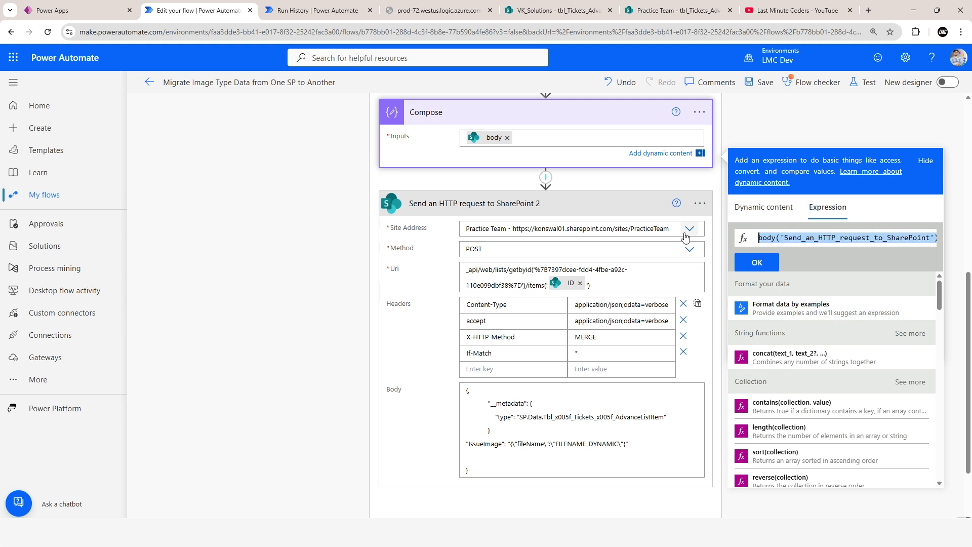
pyautogui.click(750, 243)
pyautogui.write('js')
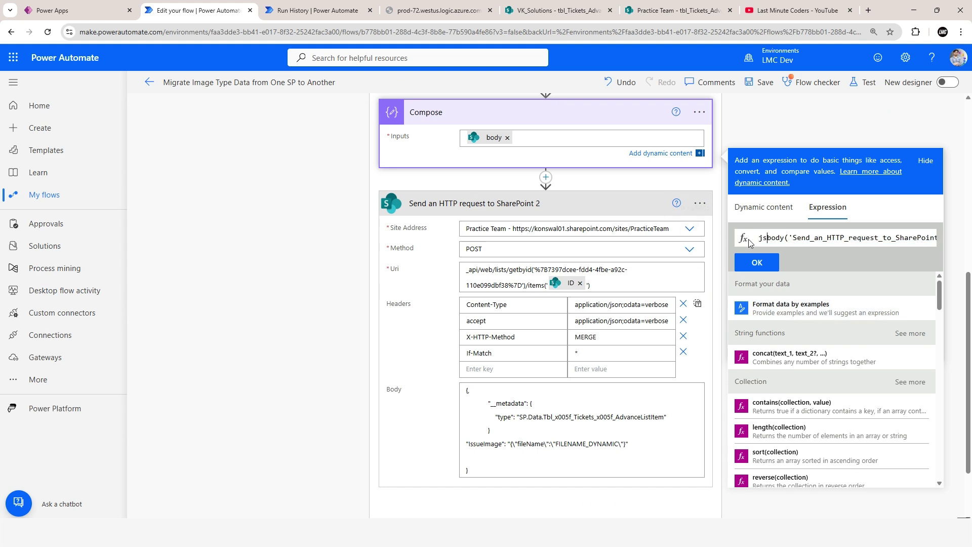
pyautogui.write('on(')
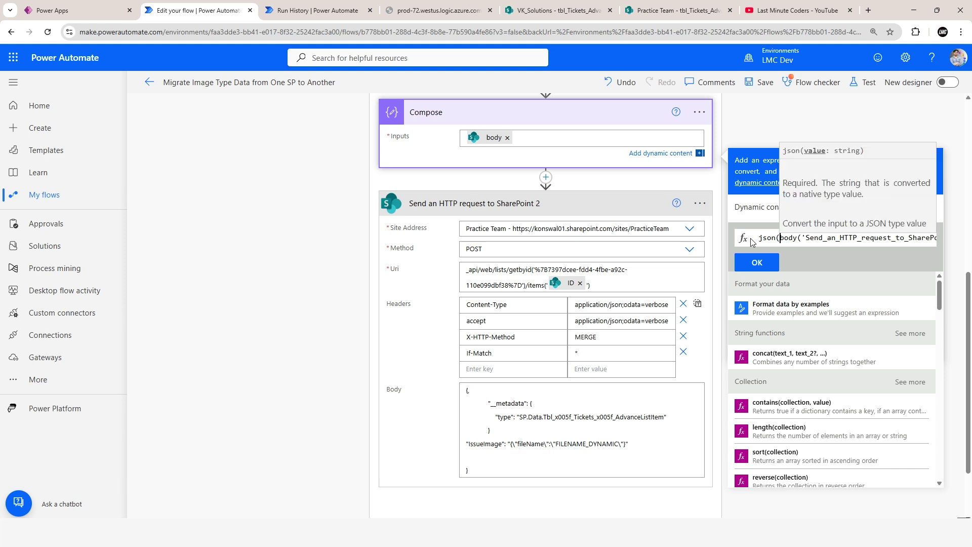
pyautogui.press('Right')
pyautogui.press('Right')
pyautogui.press('Right')
pyautogui.press('Right')
pyautogui.press('Right')
pyautogui.press('Right')
pyautogui.press('Right')
pyautogui.press('Right')
pyautogui.press('Right')
pyautogui.press('Right')
pyautogui.press('Right')
pyautogui.press('Right')
pyautogui.press('Right')
pyautogui.press('Right')
pyautogui.press('Right')
pyautogui.press('Right')
pyautogui.press('Right')
pyautogui.press('Right')
pyautogui.press('Right')
pyautogui.press('Right')
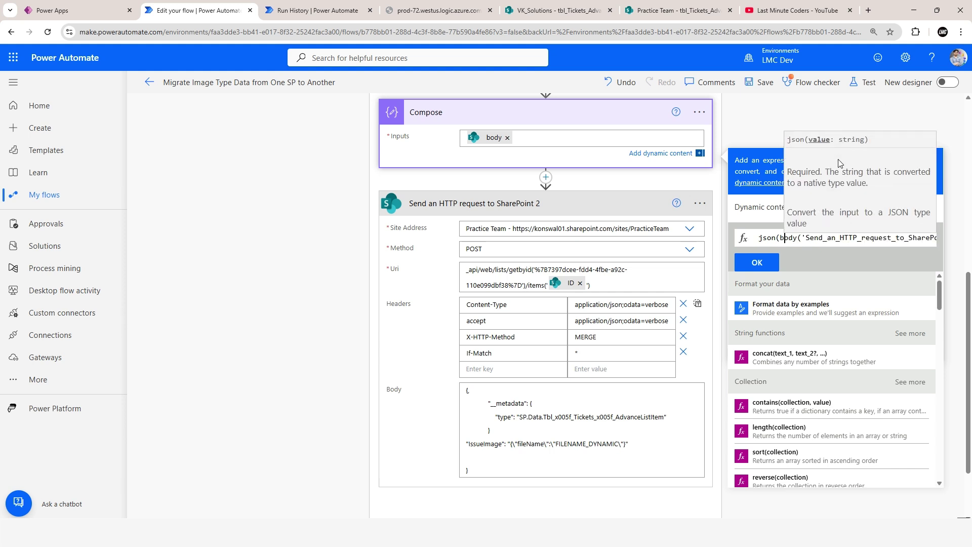
pyautogui.press('Right')
pyautogui.press('Right')
pyautogui.press('Right')
pyautogui.press('Right')
pyautogui.press('Right')
pyautogui.press('Right')
pyautogui.press('Right')
pyautogui.press('Right')
pyautogui.press('Right')
pyautogui.press('Right')
pyautogui.press('Right')
pyautogui.press('Right')
pyautogui.press('Right')
pyautogui.press('Right')
pyautogui.press('Right')
pyautogui.press('Right')
pyautogui.press('Right')
pyautogui.press('Right')
pyautogui.press('Right')
pyautogui.press('Right')
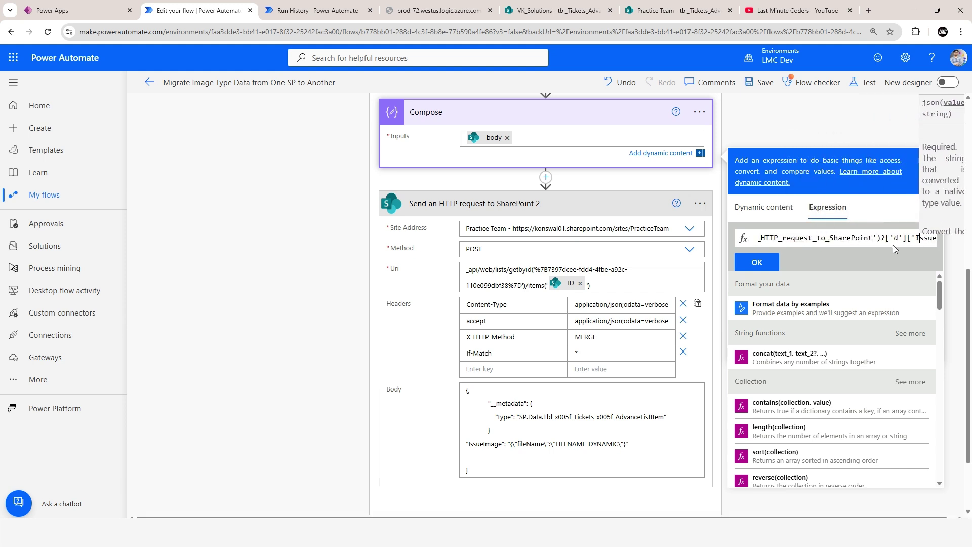
pyautogui.write(')')
pyautogui.click(756, 263)
pyautogui.scroll(1, 568, 207)
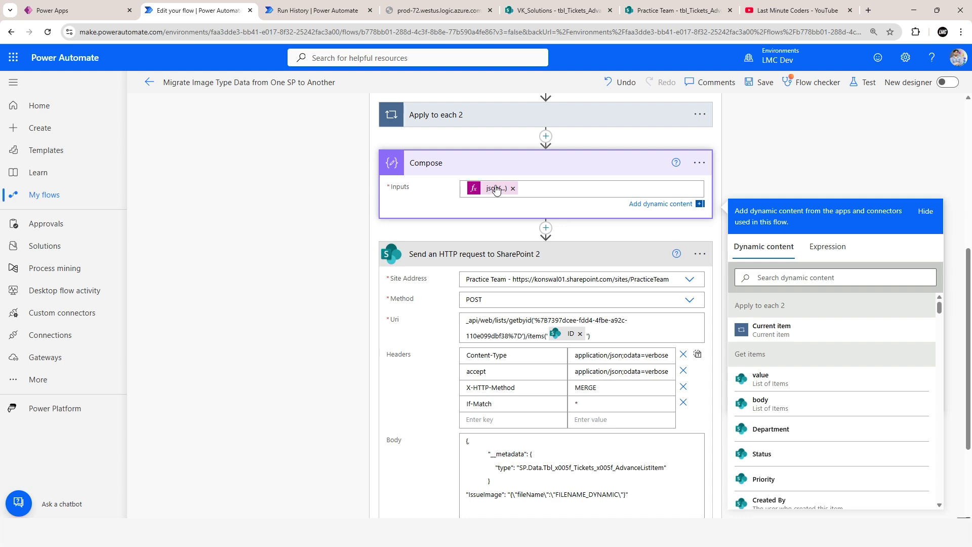
# Examine the fileName key inside the IssueImage value in the run's raw outputs, and return to the flow editor.
pyautogui.hotkey('ctrl', 'Tab')
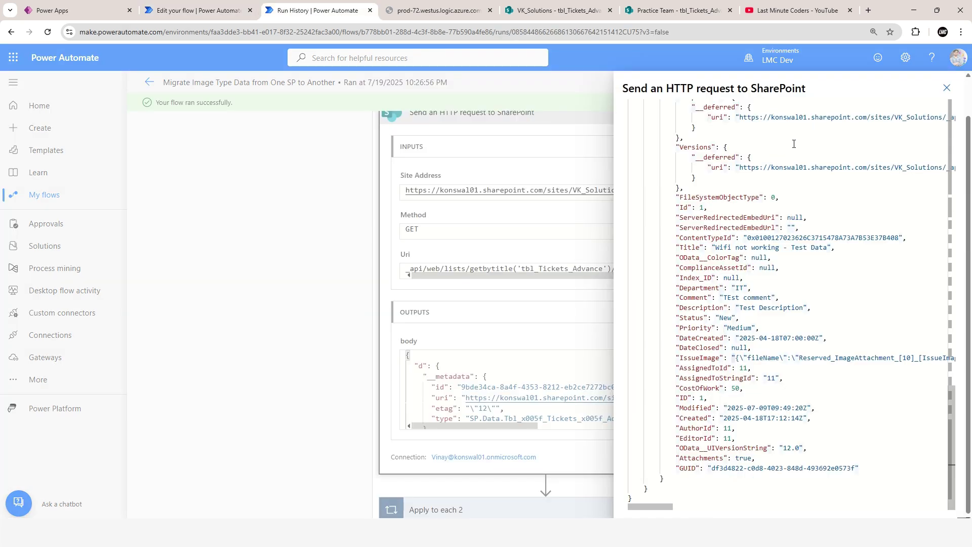
pyautogui.doubleClick(764, 358)
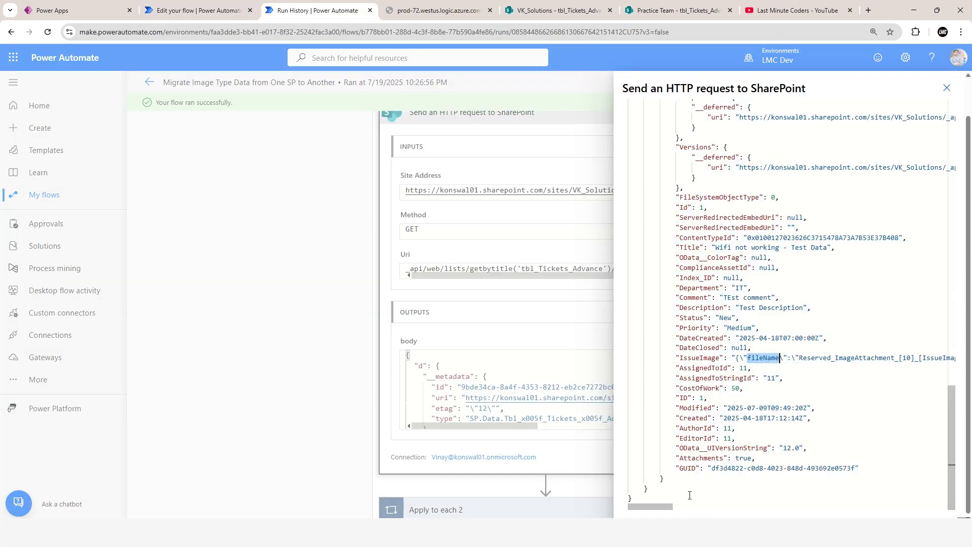
pyautogui.moveTo(654, 507); pyautogui.dragTo(575, 511)
pyautogui.doubleClick(780, 358)
pyautogui.doubleClick(765, 357)
pyautogui.click(200, 8)
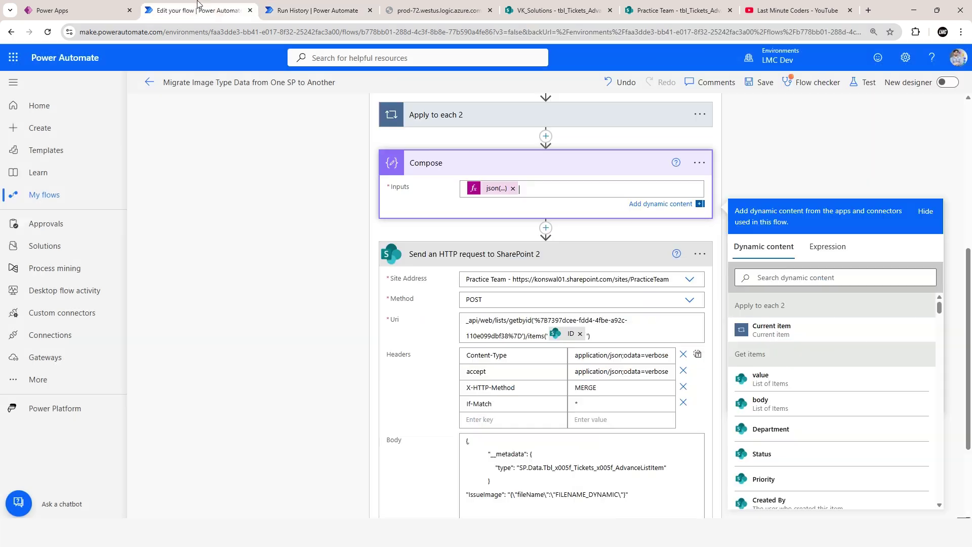
# Search the dynamic content for "file" from the Body of Send an HTTP request to SharePoint 2, and clear the search.
pyautogui.scroll(-3, 512, 370)
pyautogui.scroll(2, 527, 355)
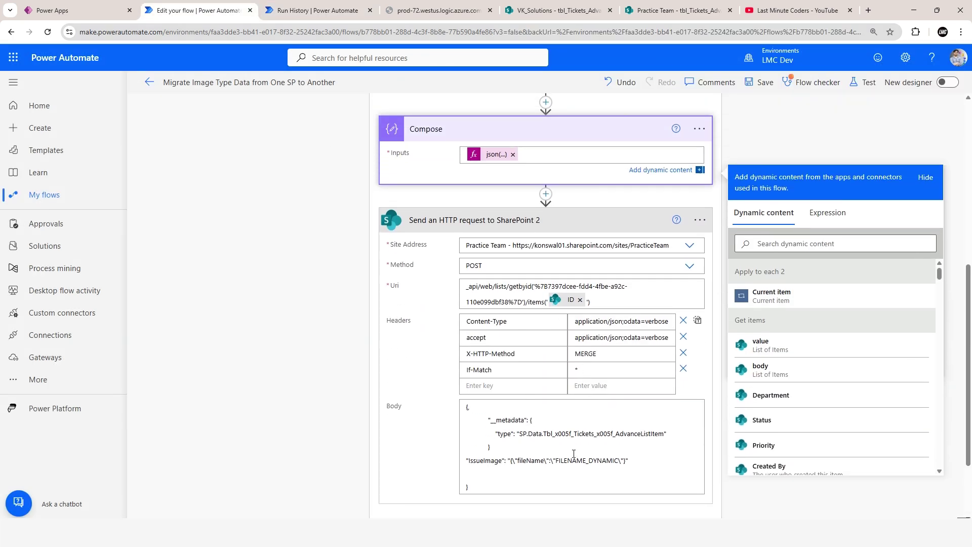
pyautogui.click(619, 462)
pyautogui.scroll(-4, 764, 295)
pyautogui.click(782, 372)
pyautogui.write('file')
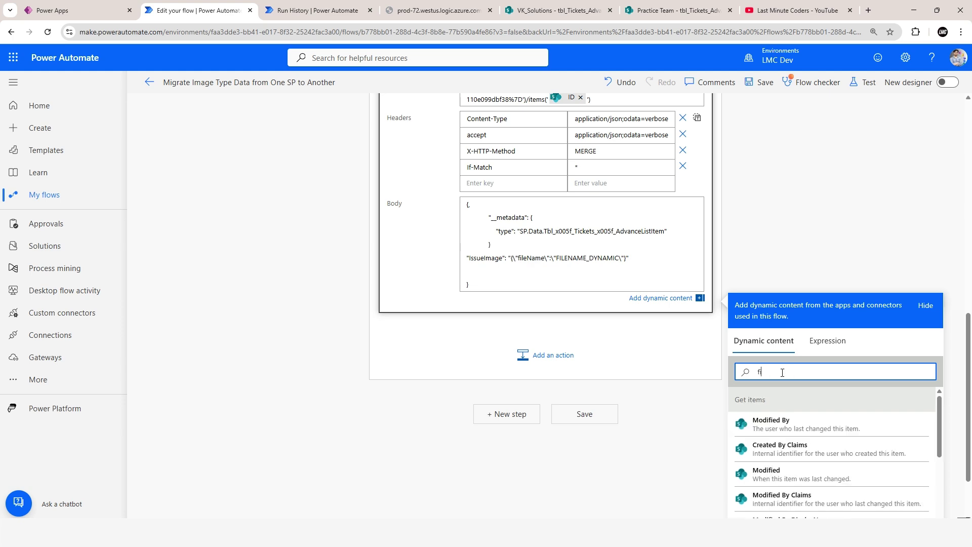
pyautogui.press('BackSpace')
pyautogui.press('BackSpace')
pyautogui.press('BackSpace')
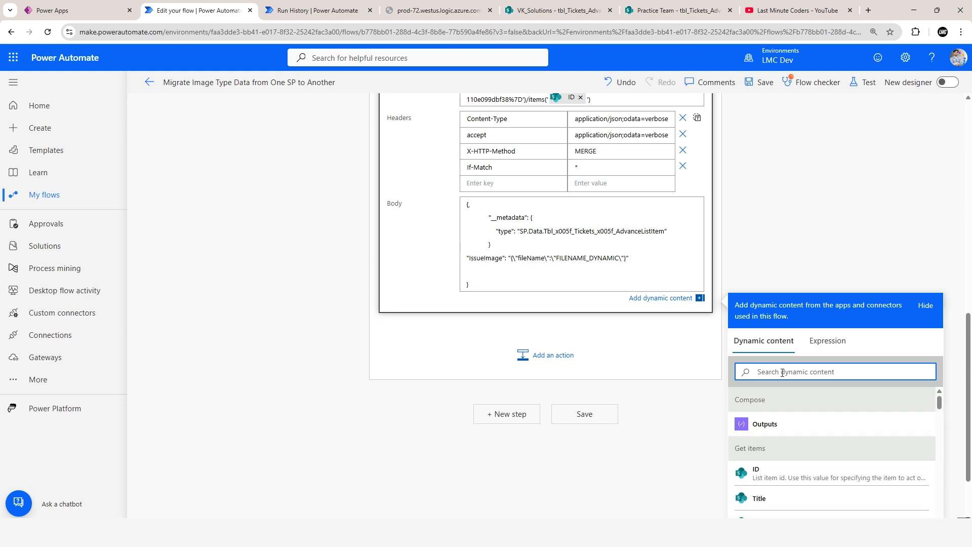
pyautogui.scroll(6, 453, 259)
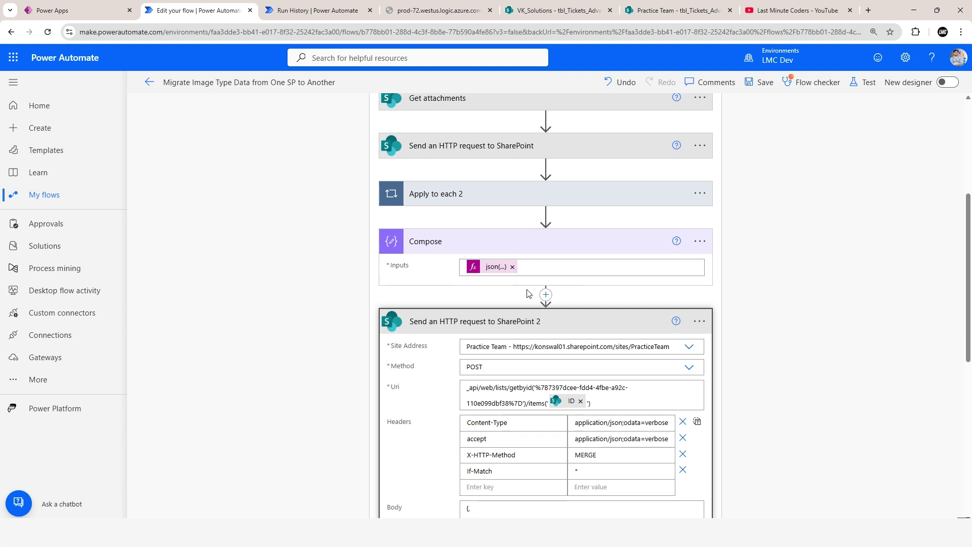
pyautogui.click(546, 295)
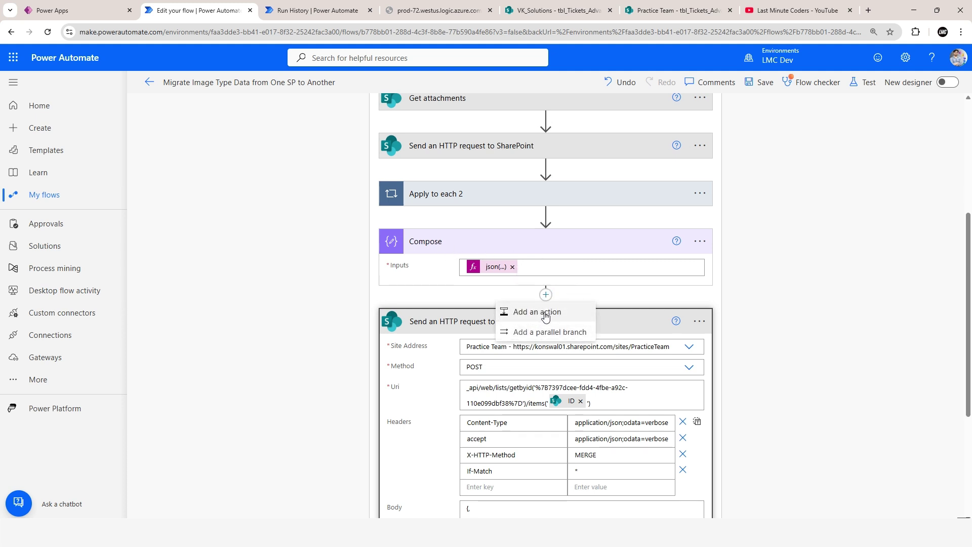
pyautogui.click(545, 316)
pyautogui.write('compose')
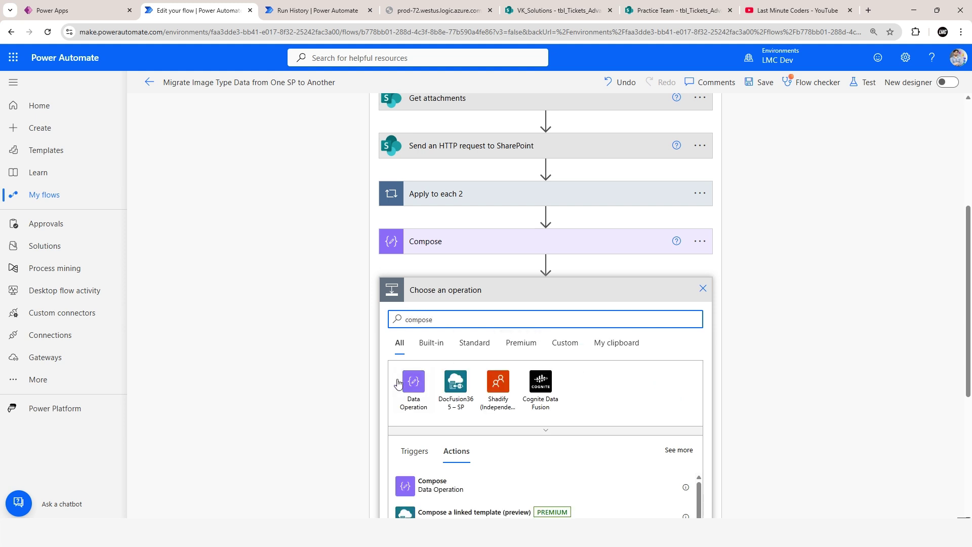
pyautogui.click(428, 485)
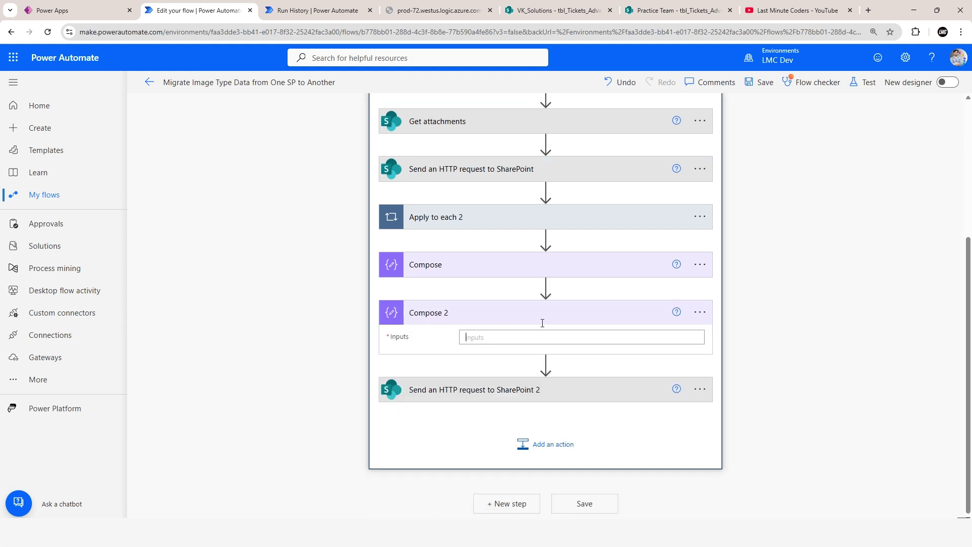
pyautogui.click(497, 336)
pyautogui.scroll(-2, 805, 271)
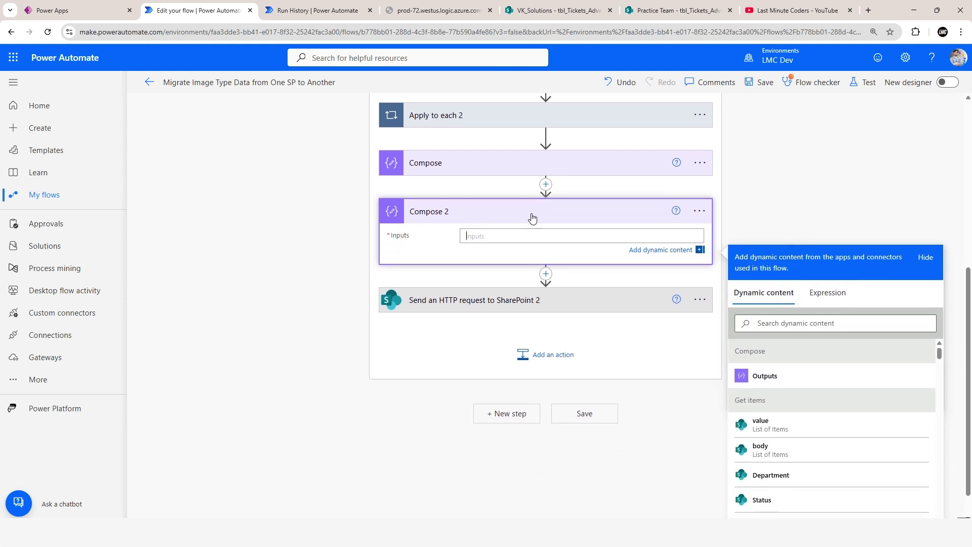
pyautogui.click(715, 220)
pyautogui.click(698, 315)
pyautogui.click(743, 473)
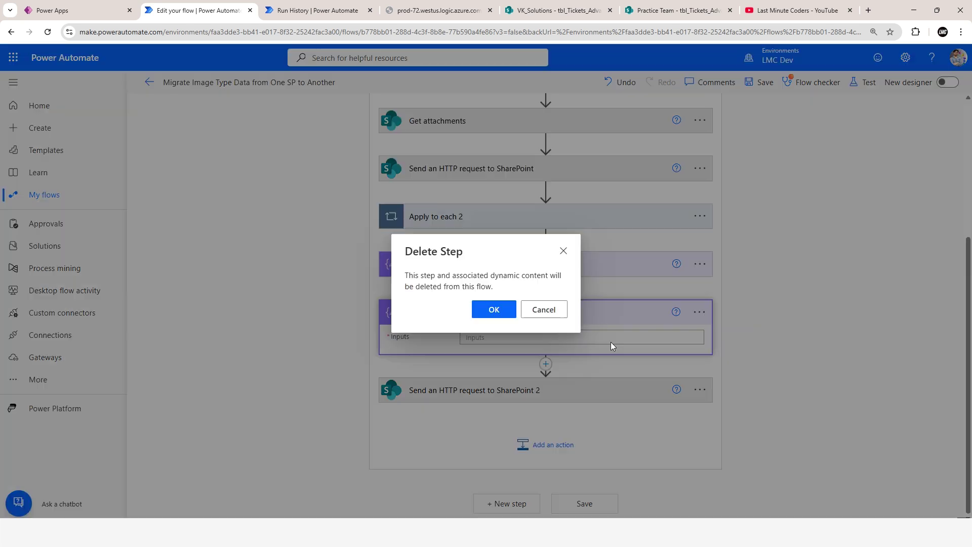
pyautogui.click(501, 307)
# Add a Parse JSON data operation between Compose and Send an HTTP request to SharePoint 2, with the Compose Outputs as its Content.
pyautogui.click(546, 364)
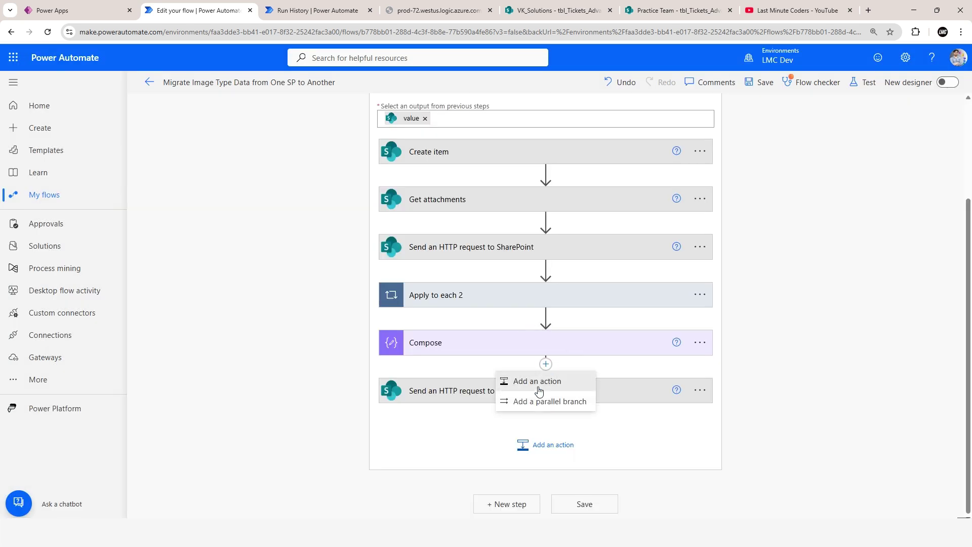
pyautogui.click(537, 383)
pyautogui.write('parse')
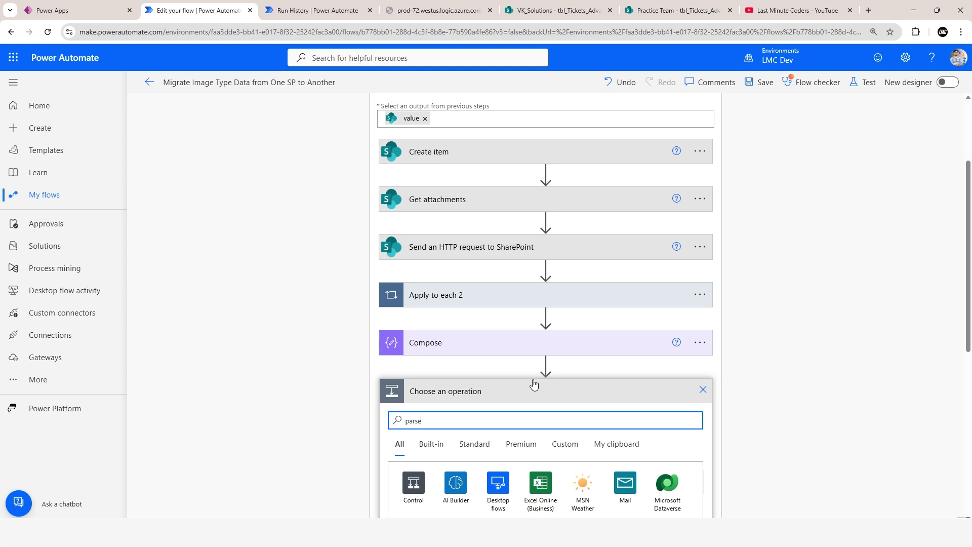
pyautogui.scroll(-4, 743, 398)
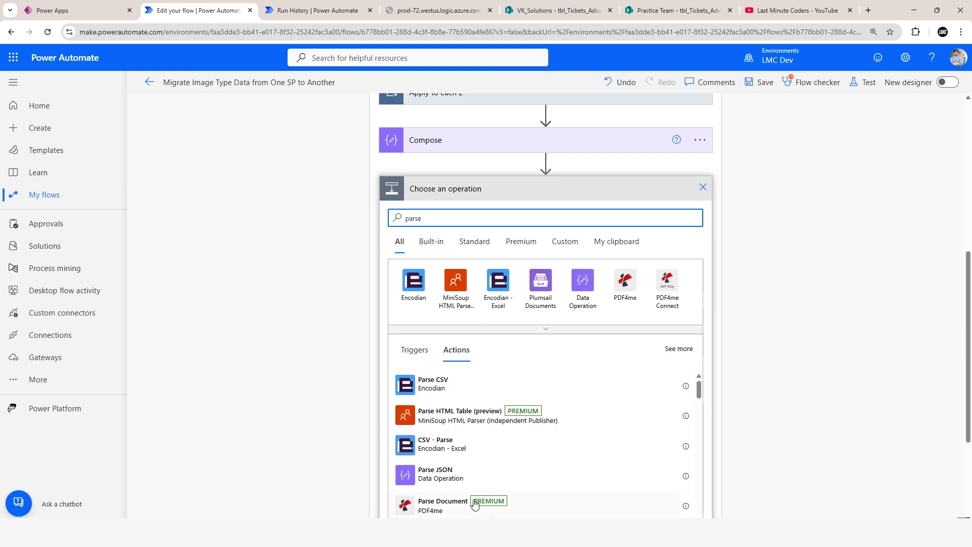
pyautogui.click(584, 290)
pyautogui.scroll(-2, 794, 245)
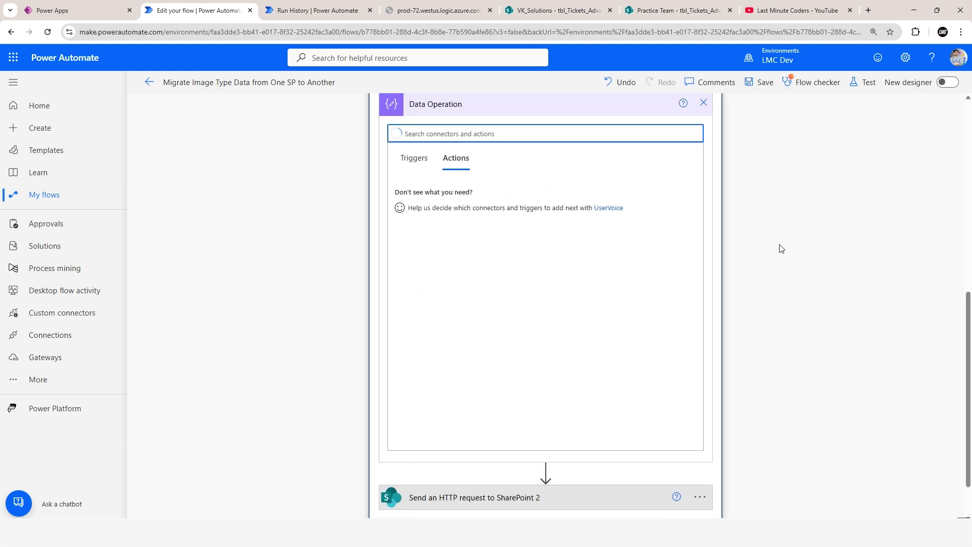
pyautogui.click(432, 326)
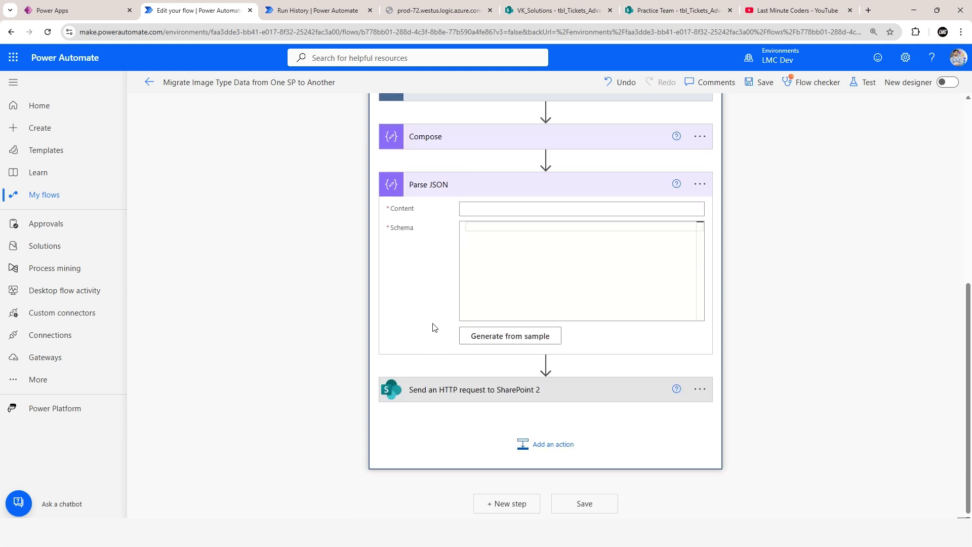
pyautogui.click(529, 208)
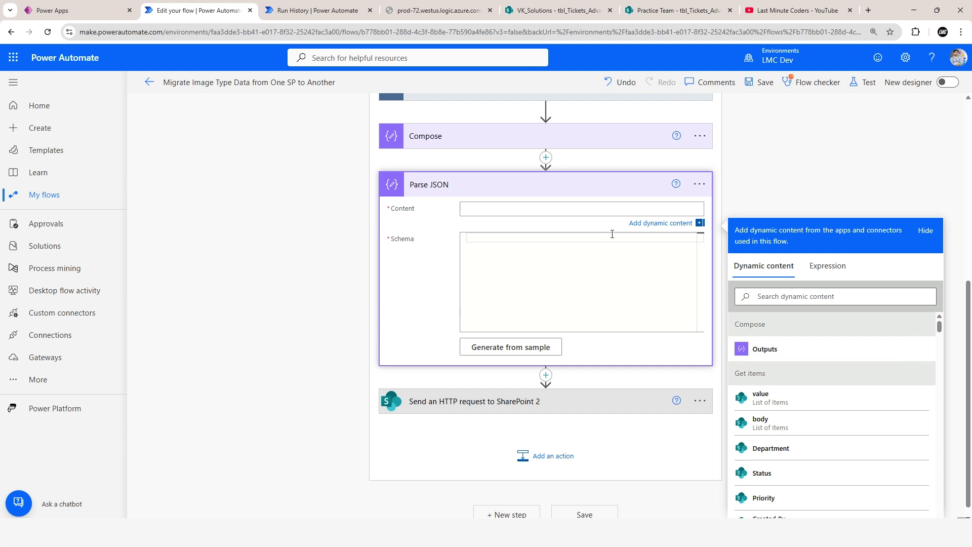
pyautogui.click(760, 351)
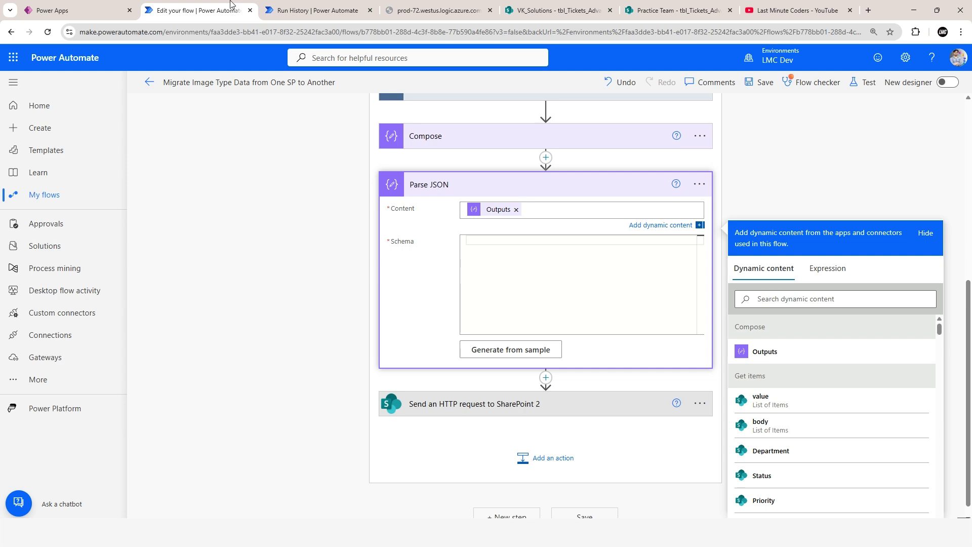
# Copy the braced JSON object of the IssueImage value from the Notepad note and return to the flow editor.
pyautogui.click(312, 10)
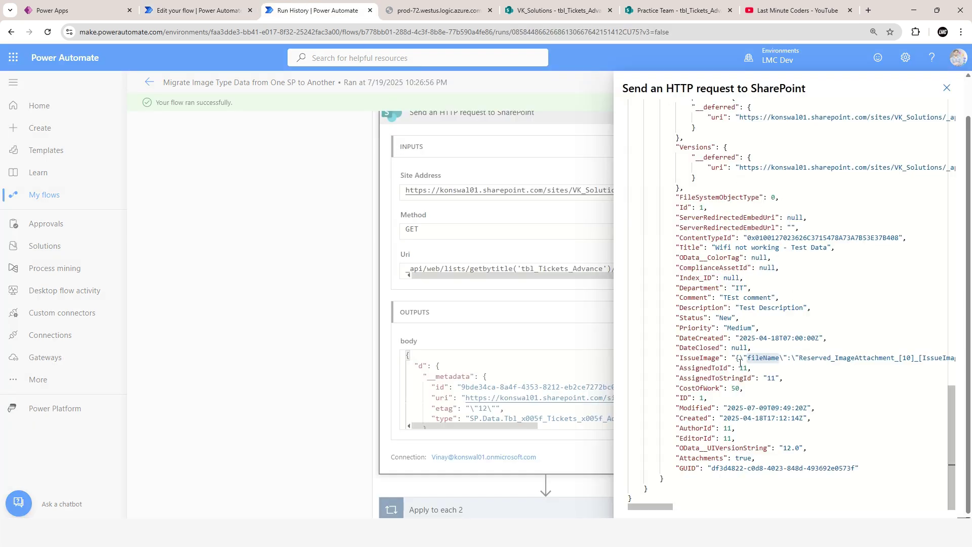
pyautogui.moveTo(737, 359); pyautogui.dragTo(747, 360)
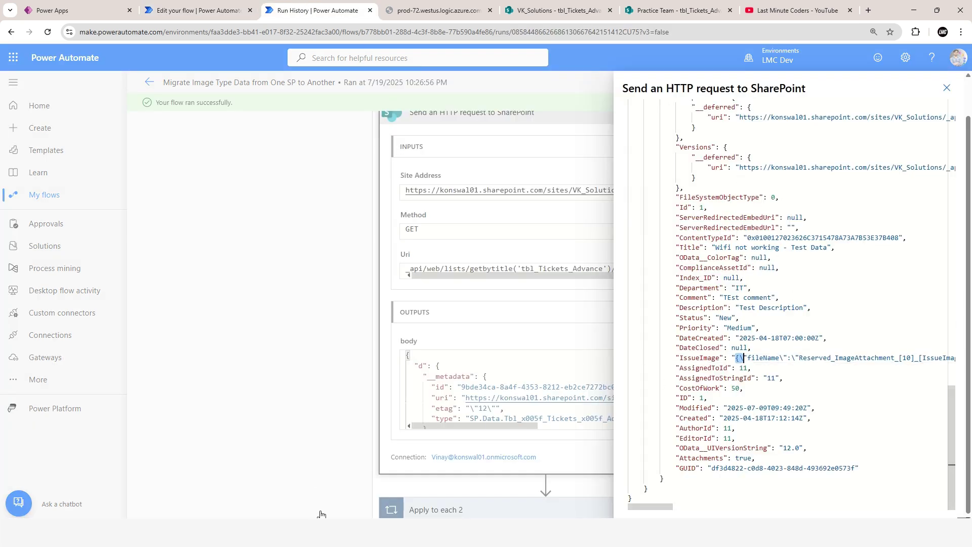
pyautogui.click(304, 532)
pyautogui.click(162, 173)
pyautogui.moveTo(201, 72); pyautogui.dragTo(64, 171)
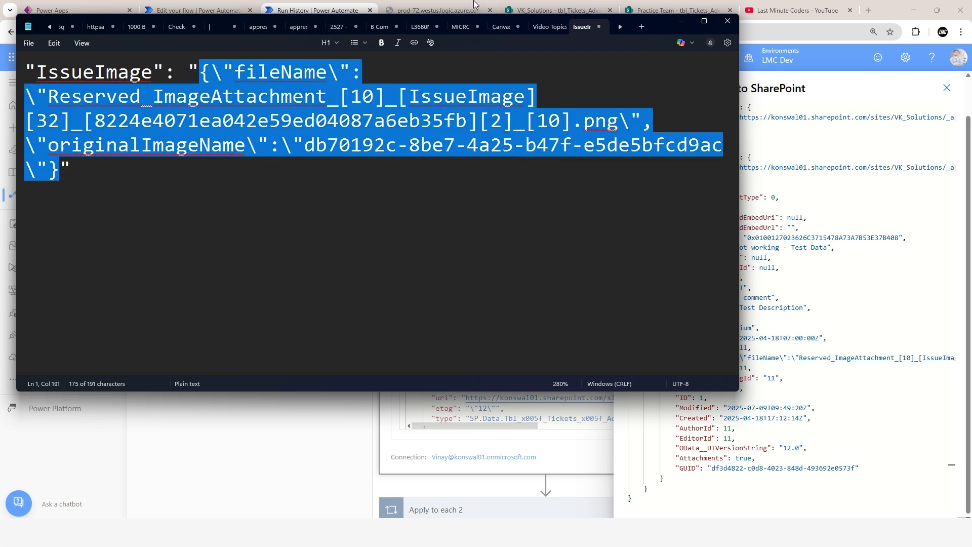
pyautogui.click(682, 21)
pyautogui.click(197, 10)
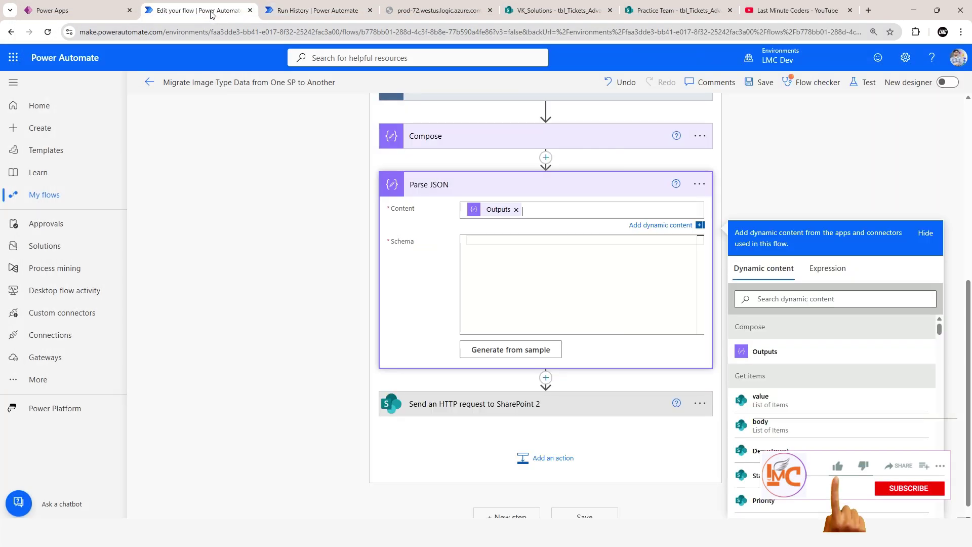
# Try to generate the Parse JSON schema using the copied IssueImage object as the sample payload.
pyautogui.click(529, 346)
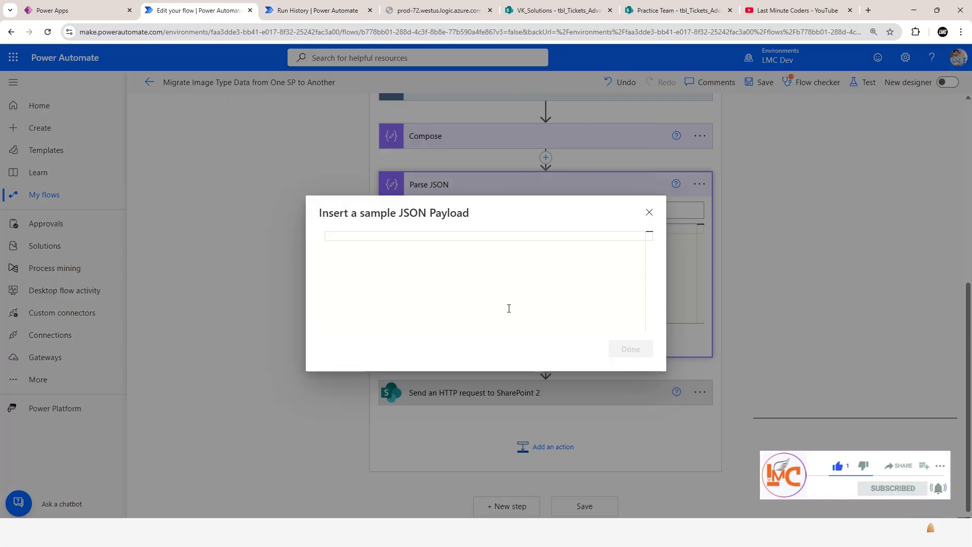
pyautogui.hotkey('ctrl', 'v')
pyautogui.click(634, 361)
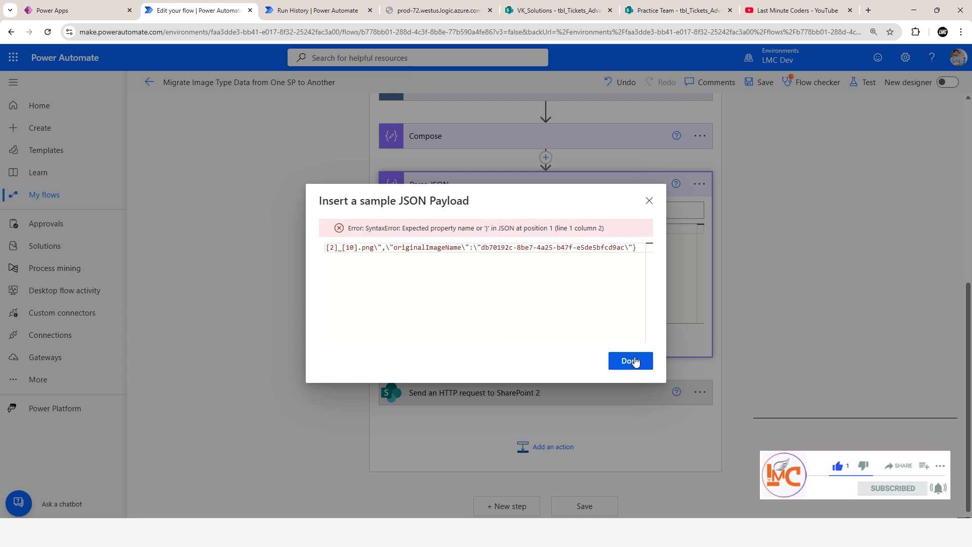
# Remove the backslashes before the quotes around the fileName key and before its value's opening quote in the sample payload.
pyautogui.moveTo(507, 339); pyautogui.dragTo(297, 325)
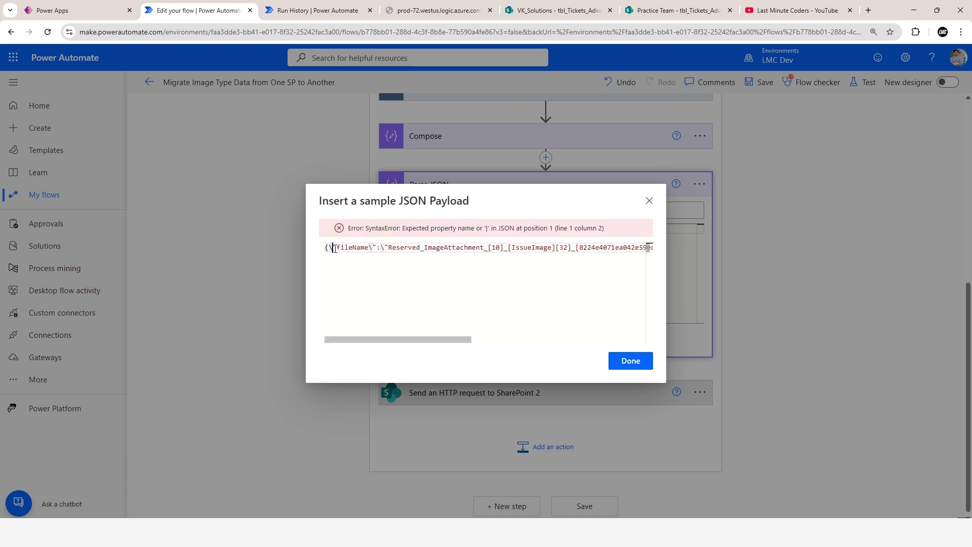
pyautogui.click(335, 249)
pyautogui.press('BackSpace')
pyautogui.click(369, 247)
pyautogui.press('BackSpace')
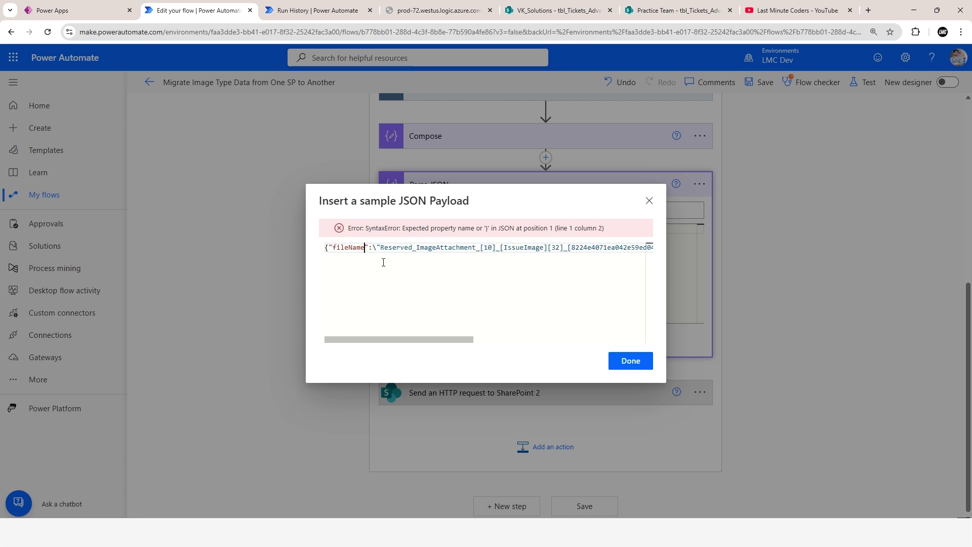
pyautogui.click(378, 249)
pyautogui.press('BackSpace')
# Delete the backslash after .png and the originalImageName pair from the sample payload, closing the object with a brace.
pyautogui.moveTo(397, 341); pyautogui.dragTo(538, 355)
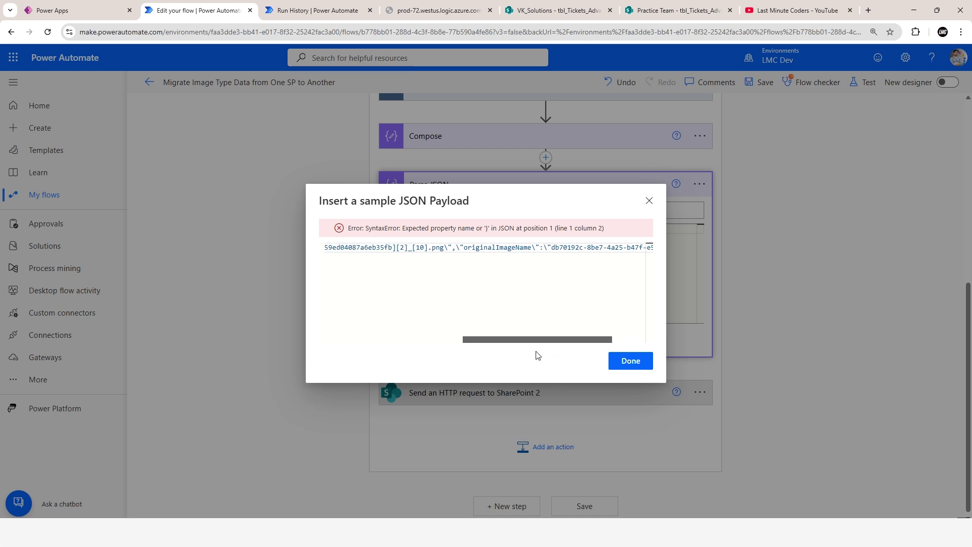
pyautogui.click(451, 249)
pyautogui.press('BackSpace')
pyautogui.hotkey('shift', 'End')
pyautogui.press('BackSpace')
pyautogui.write('}')
pyautogui.moveTo(551, 336); pyautogui.dragTo(389, 326)
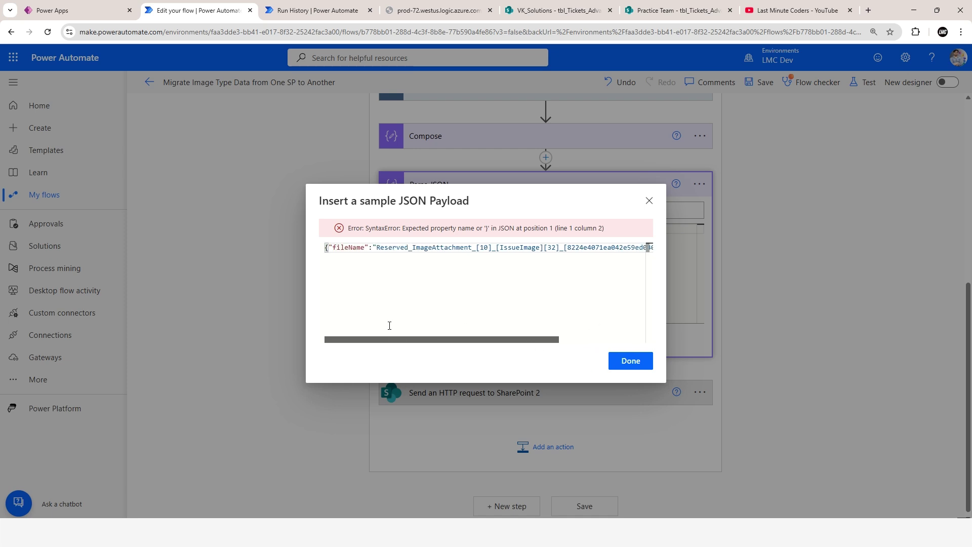
# Copy the cleaned sample payload and paste it over the escaped object in the Notepad note.
pyautogui.hotkey('ctrl', 'a')
pyautogui.hotkey('ctrl', 'c')
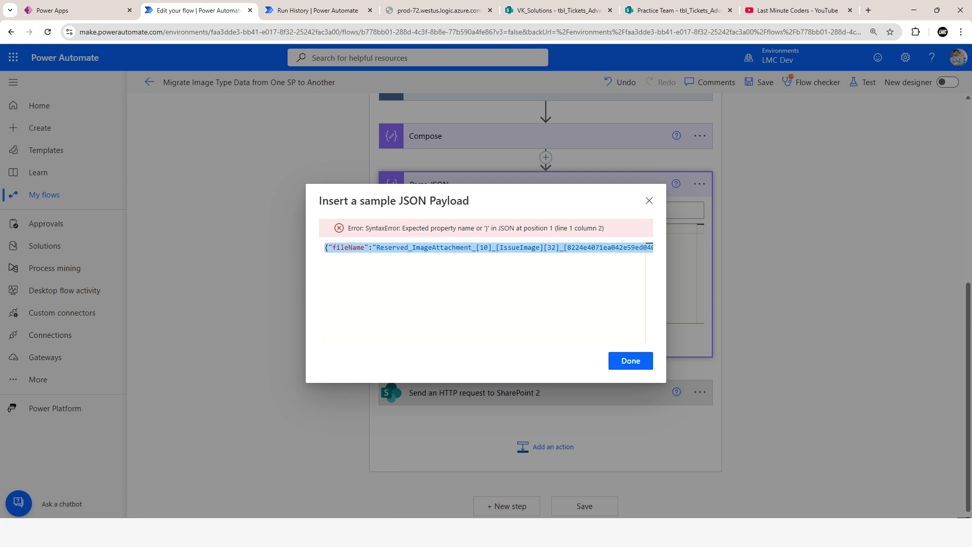
pyautogui.hotkey('alt', 'Tab')
pyautogui.hotkey('ctrl', 'v')
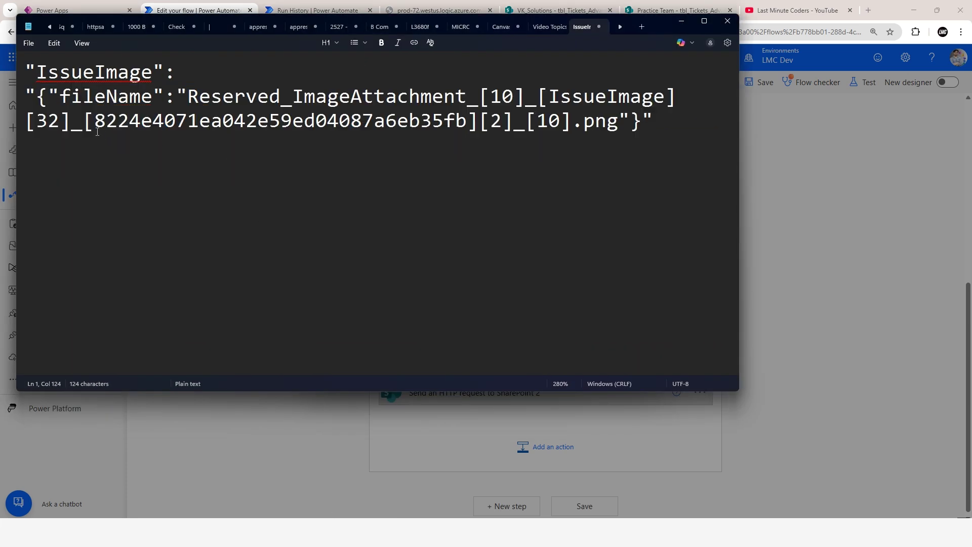
# Remove the outer quotes around the fileName object in the note and separate it from the IssueImage label with a blank line.
pyautogui.click(41, 93)
pyautogui.press('BackSpace')
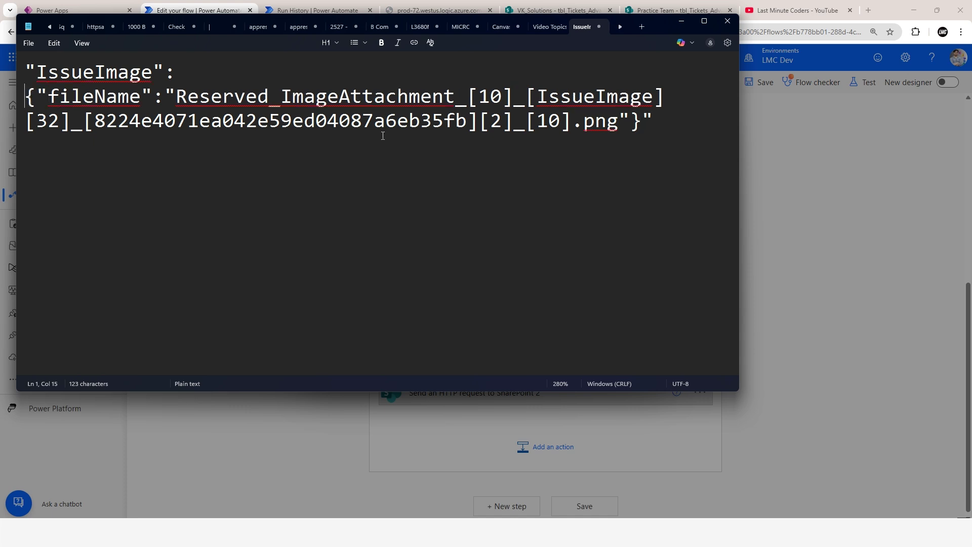
pyautogui.click(669, 128)
pyautogui.press('BackSpace')
pyautogui.click(215, 67)
pyautogui.press('Return')
pyautogui.press('Return')
pyautogui.scroll(3, 339, 189)
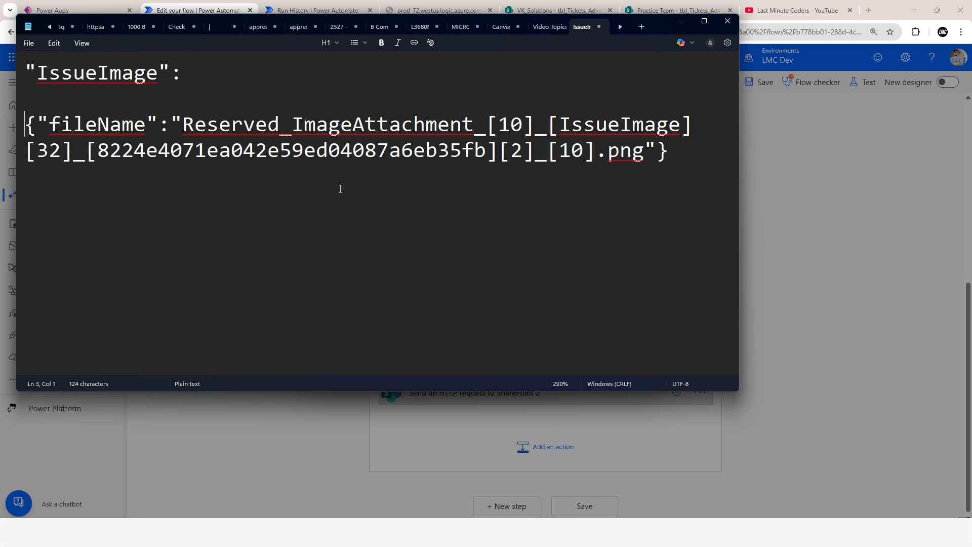
# Replace the fileName value in the note with the placeholder Text.
pyautogui.moveTo(189, 127); pyautogui.dragTo(668, 163)
pyautogui.write('Tex')
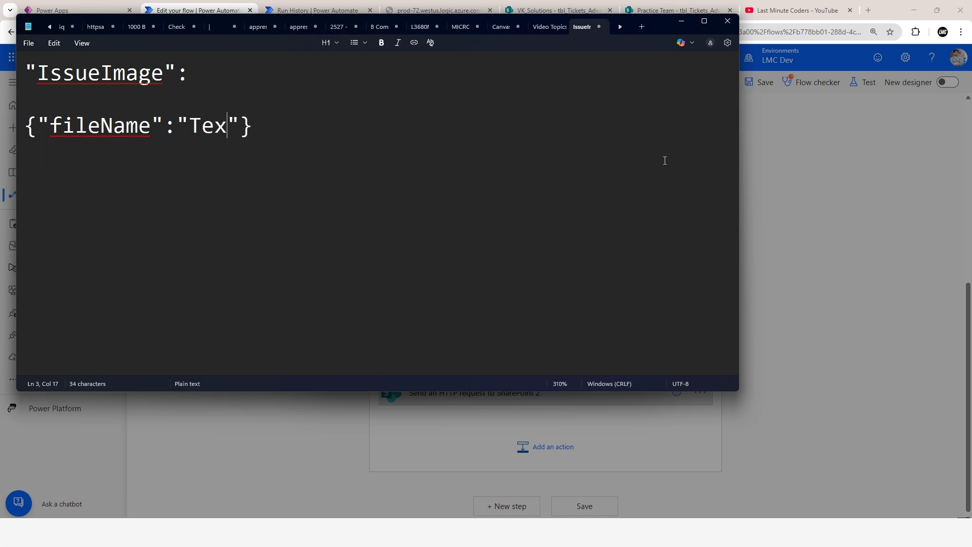
pyautogui.write('t')
# Generate the Parse JSON schema from the note's sample object, which has the key fileName and the value Text.
pyautogui.tripleClick(241, 121)
pyautogui.hotkey('ctrl', 'c')
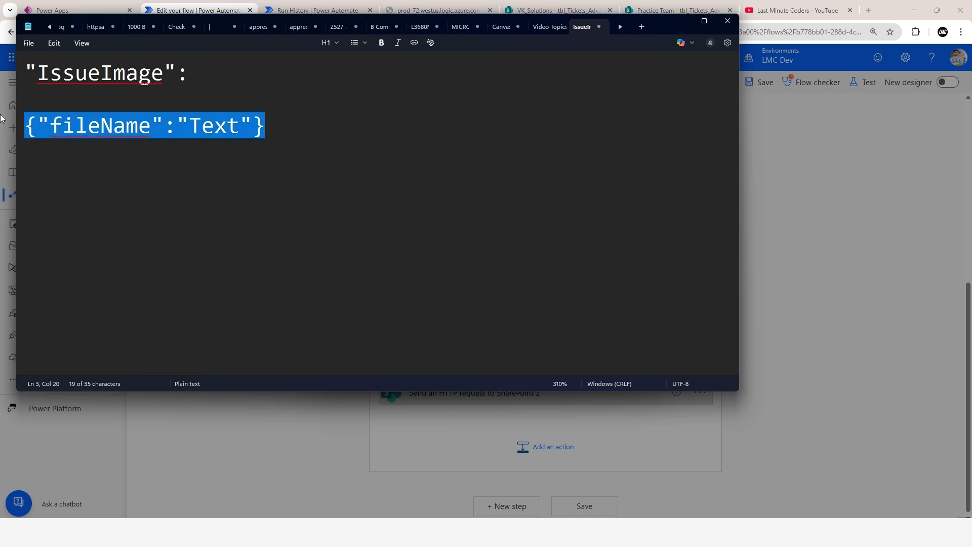
pyautogui.click(681, 21)
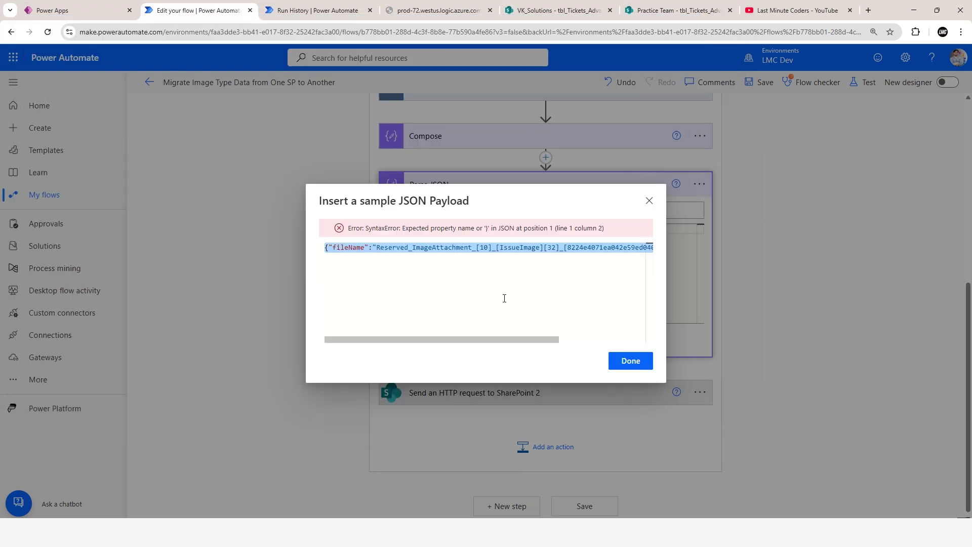
pyautogui.hotkey('ctrl', 'a')
pyautogui.hotkey('ctrl', 'v')
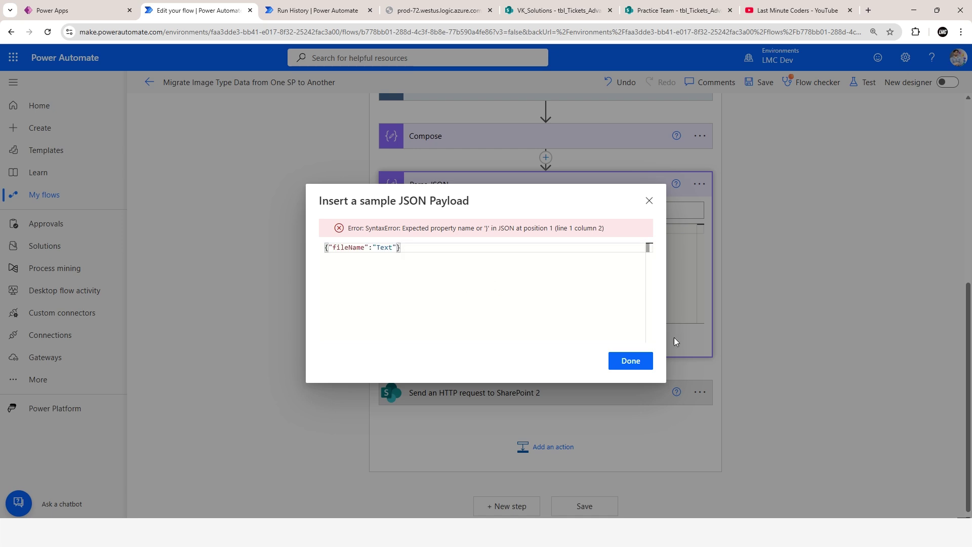
pyautogui.click(631, 360)
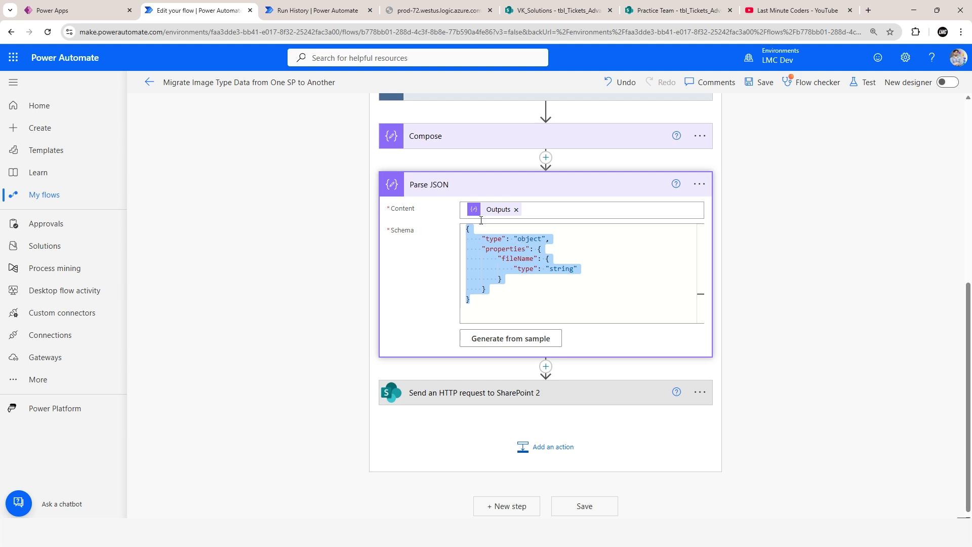
# Replace FILENAME_DYNAMIC in the Body of Send an HTTP request to SharePoint 2 with the Parse JSON fileName output, and save the flow.
pyautogui.click(501, 400)
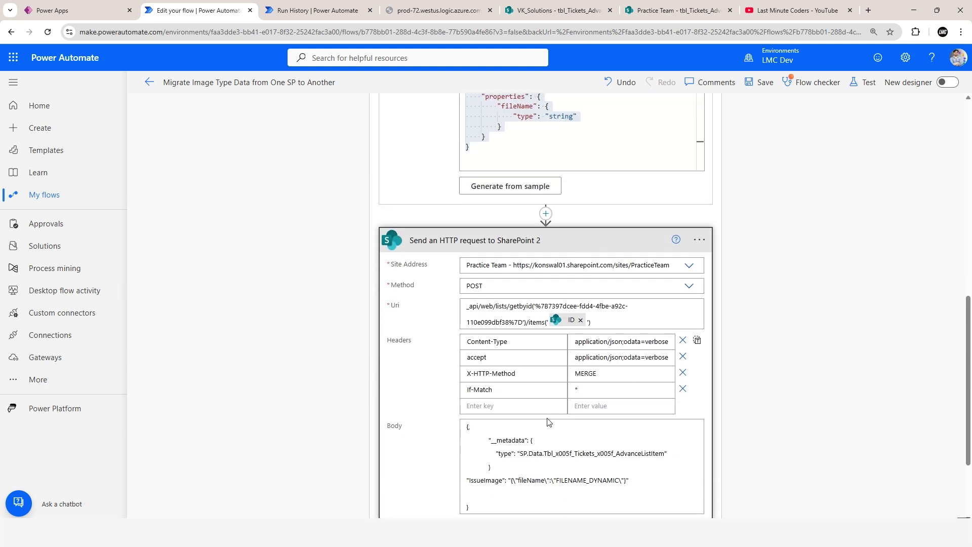
pyautogui.scroll(-1, 564, 415)
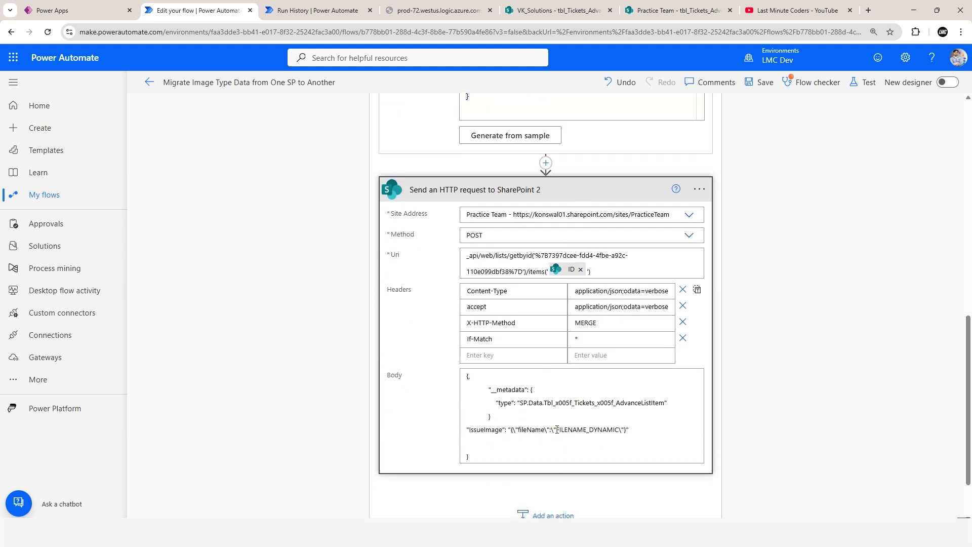
pyautogui.moveTo(561, 430); pyautogui.dragTo(614, 433)
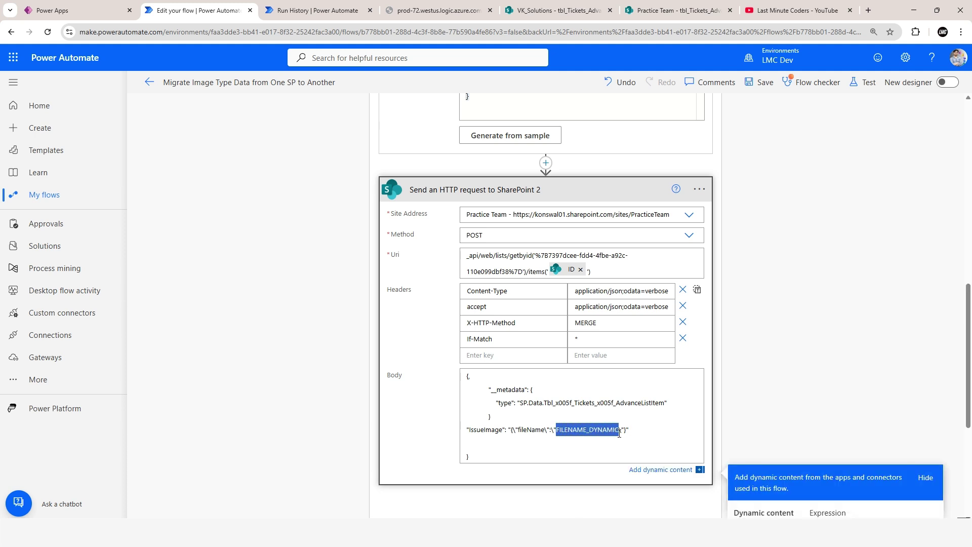
pyautogui.scroll(-3, 618, 434)
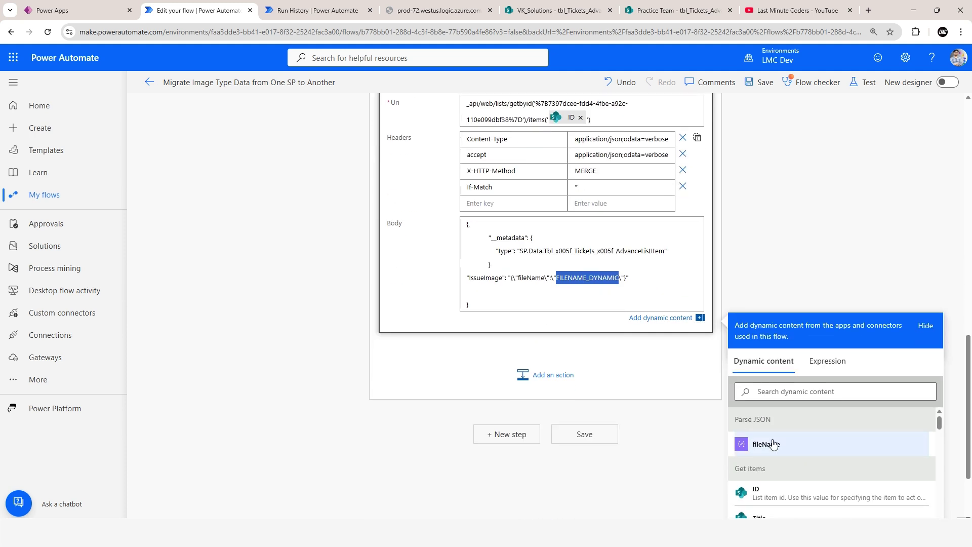
pyautogui.click(770, 445)
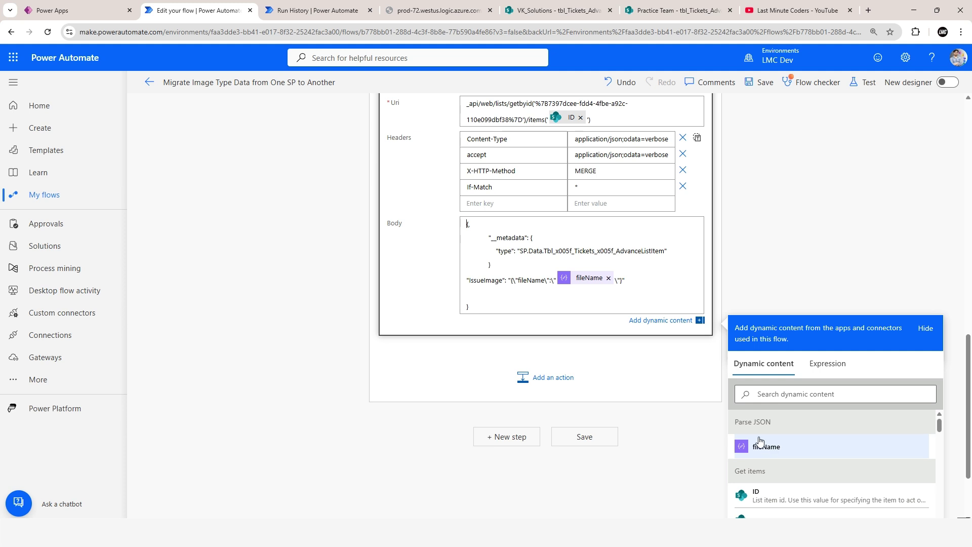
pyautogui.click(766, 83)
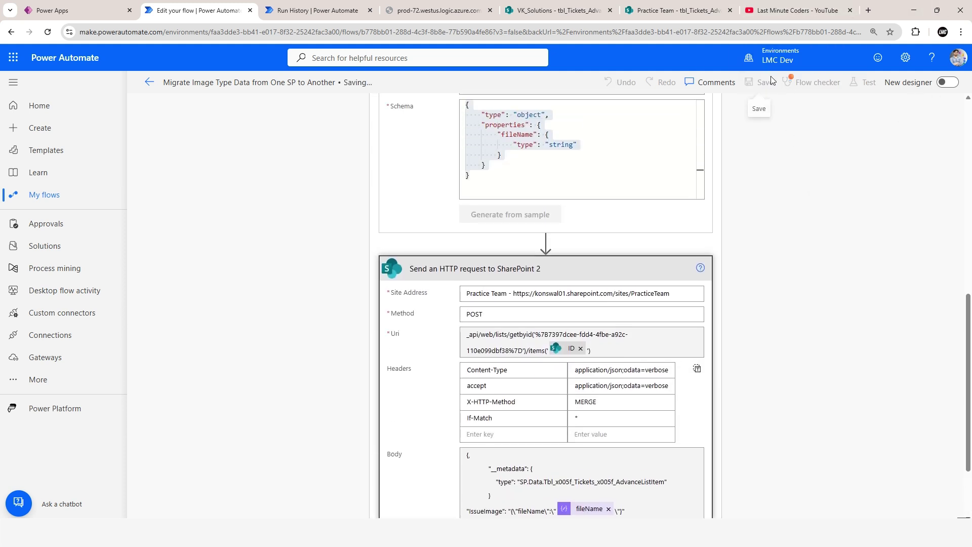
# Compare the items in the Practice Team and VK_Solutions tbl_Tickets_Advance lists, and return to the flow editor.
pyautogui.click(666, 11)
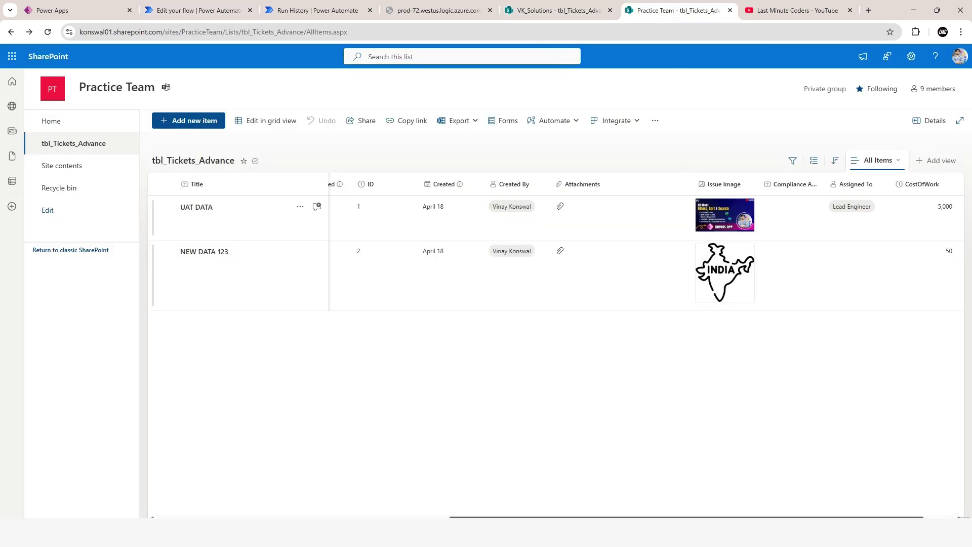
pyautogui.moveTo(536, 519); pyautogui.dragTo(320, 519)
pyautogui.click(536, 13)
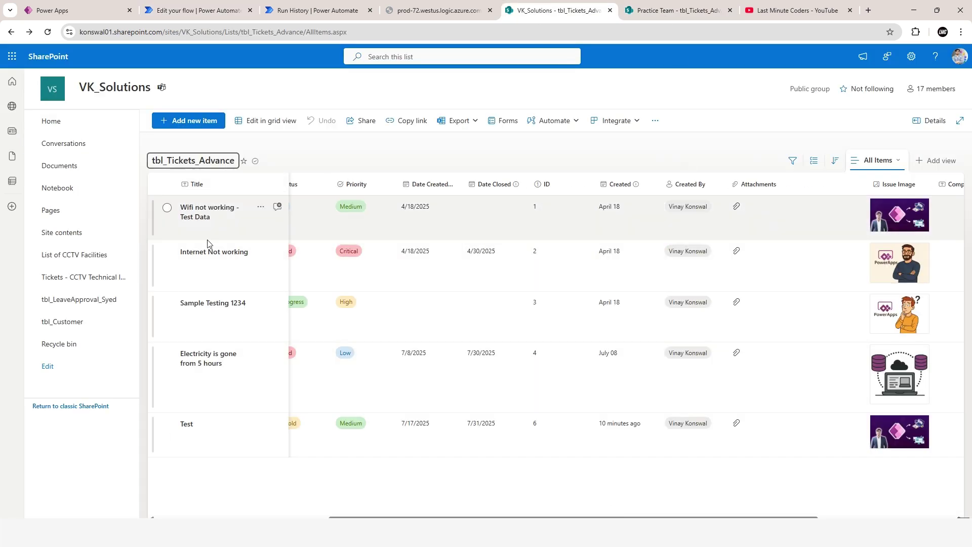
pyautogui.click(668, 10)
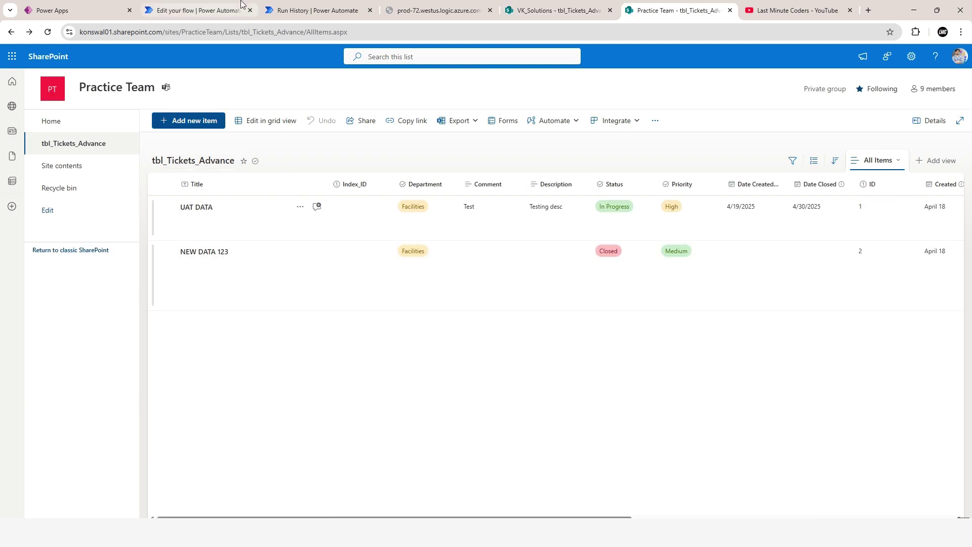
pyautogui.click(202, 10)
# Run a manual test of the flow.
pyautogui.click(954, 87)
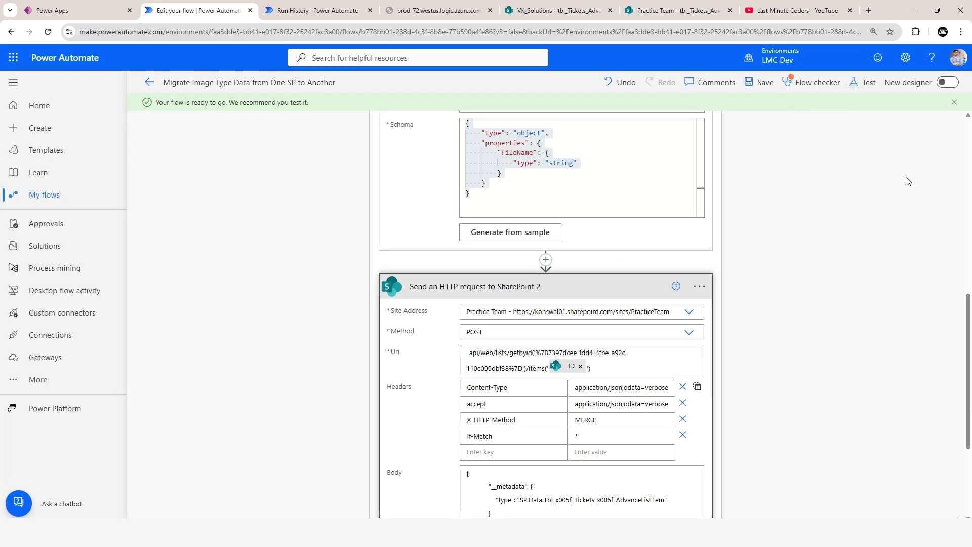
pyautogui.click(855, 84)
pyautogui.click(765, 111)
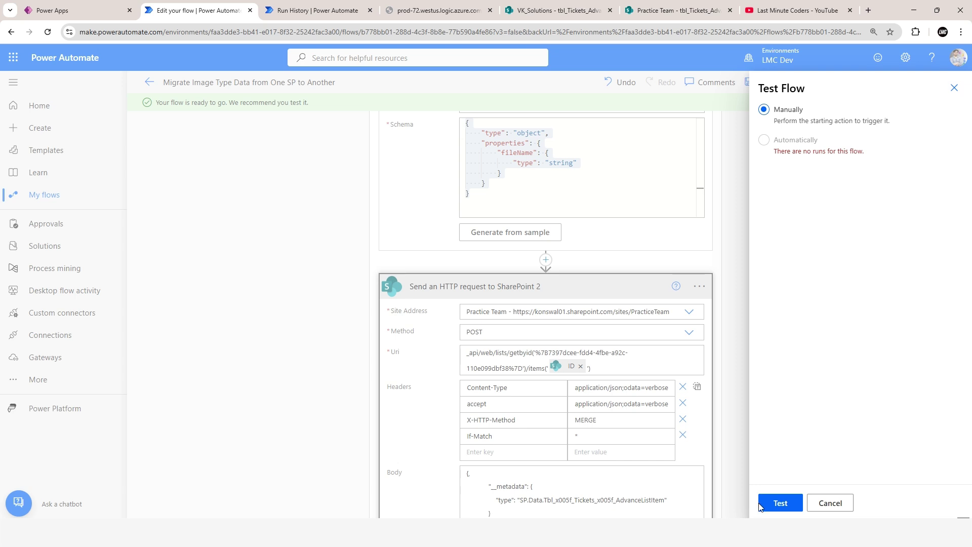
pyautogui.click(765, 504)
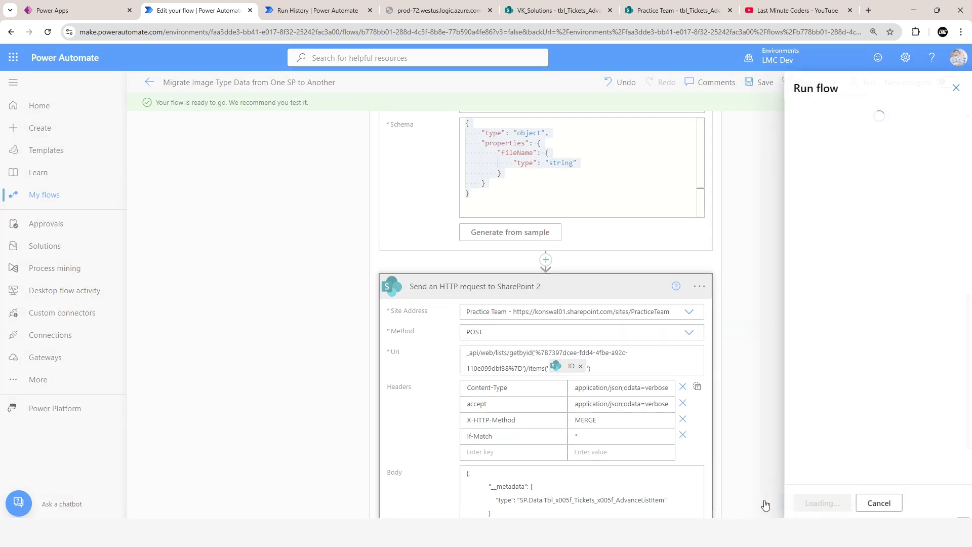
pyautogui.click(824, 510)
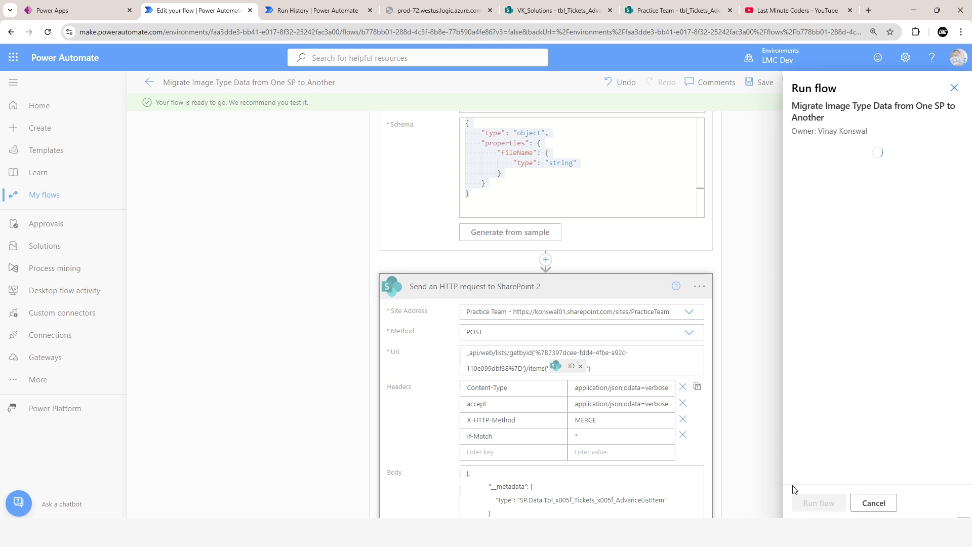
pyautogui.click(813, 503)
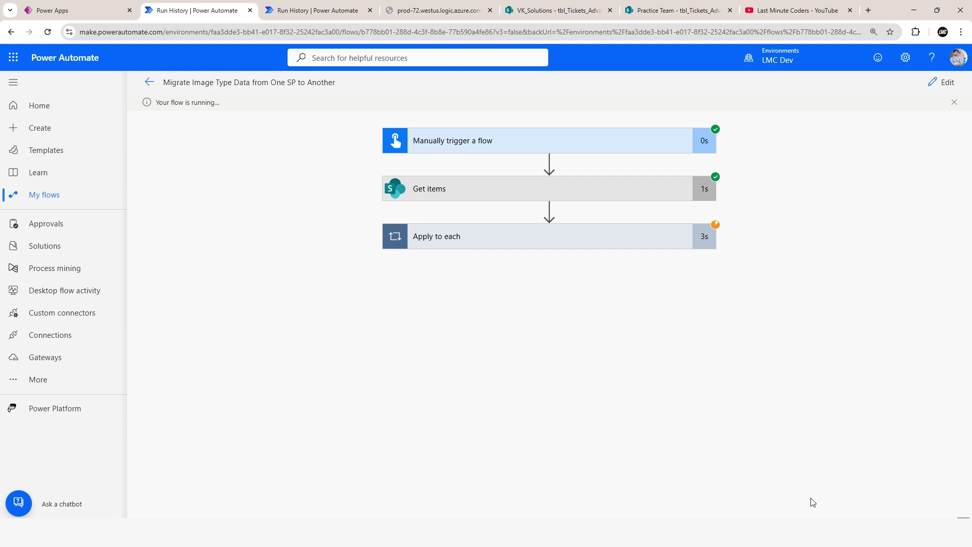
# Expand the Apply to each loop in the run, and reload the Practice Team tbl_Tickets_Advance list to inspect its Issue Image column.
pyautogui.click(664, 242)
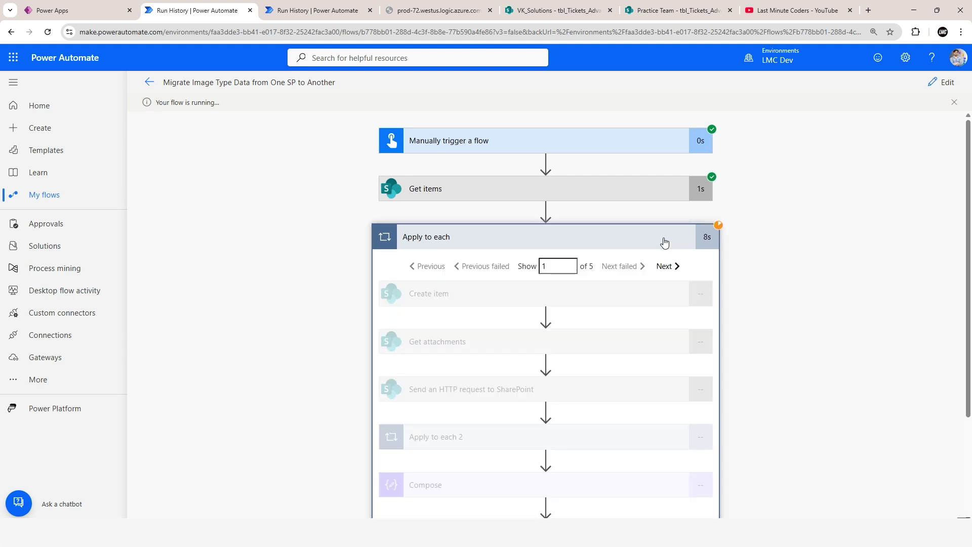
pyautogui.click(677, 10)
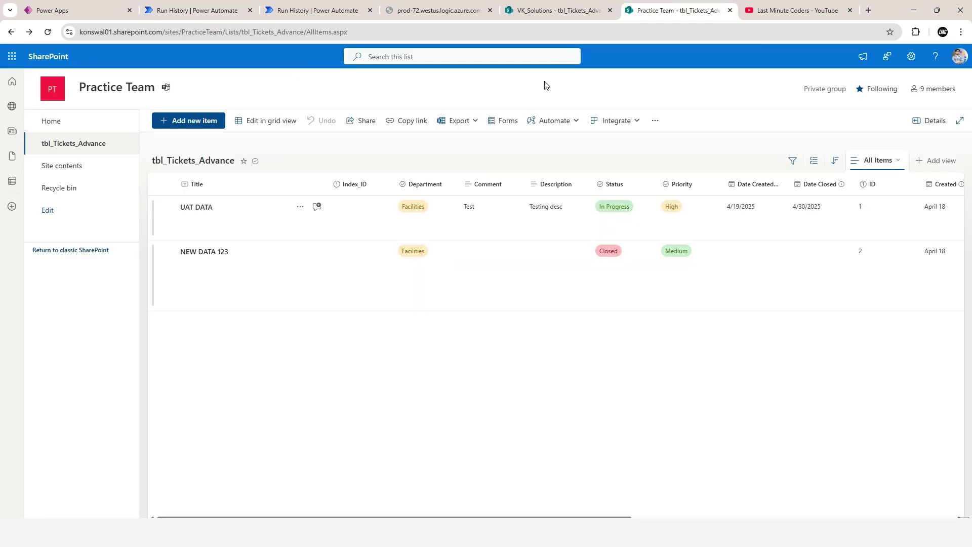
pyautogui.click(47, 33)
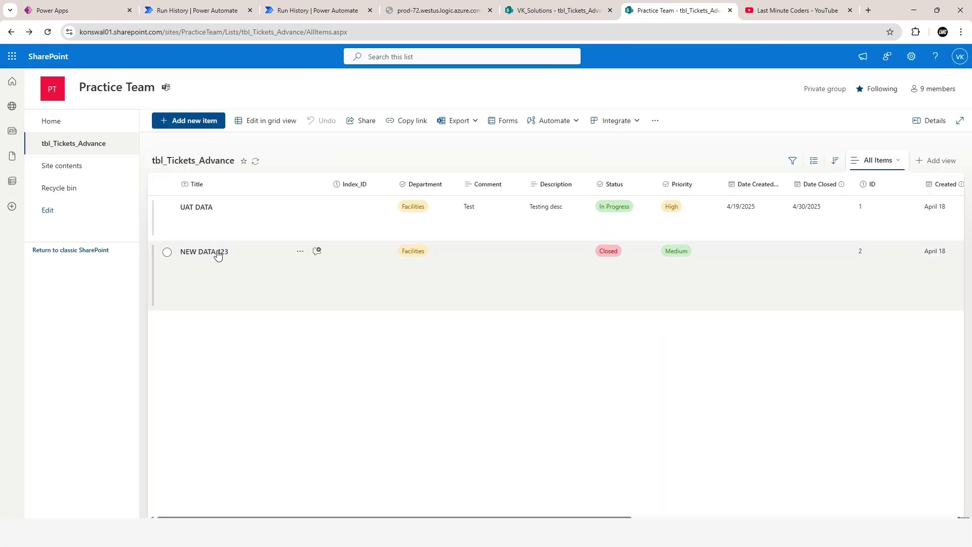
pyautogui.moveTo(388, 518); pyautogui.dragTo(710, 519)
pyautogui.click(47, 32)
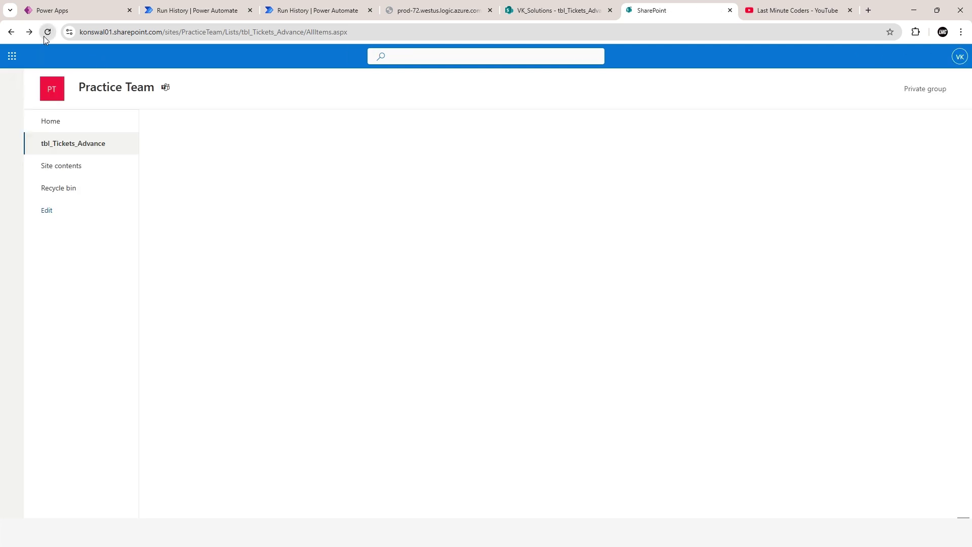
pyautogui.hscroll(10, 506, 354)
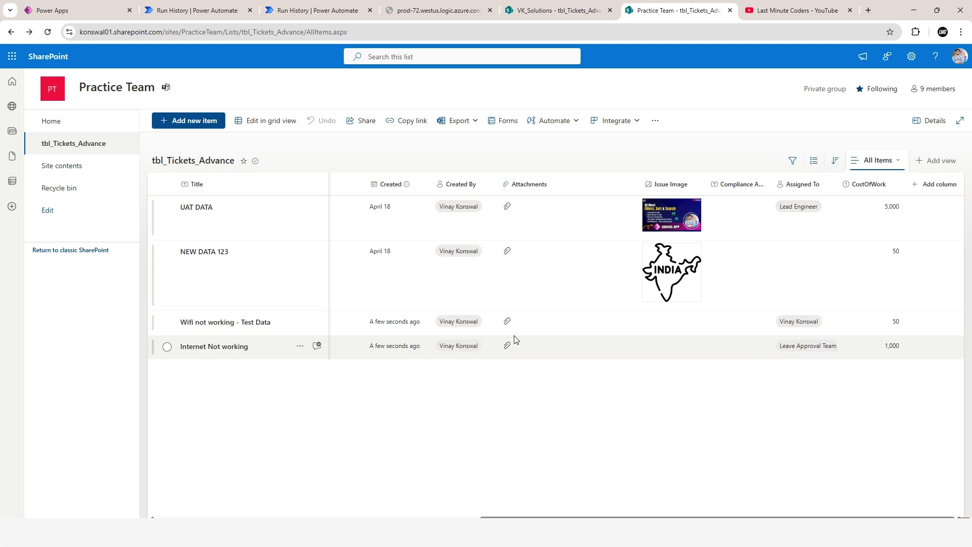
# Look through the failed iterations of the Apply to each loop in the flow run.
pyautogui.click(195, 10)
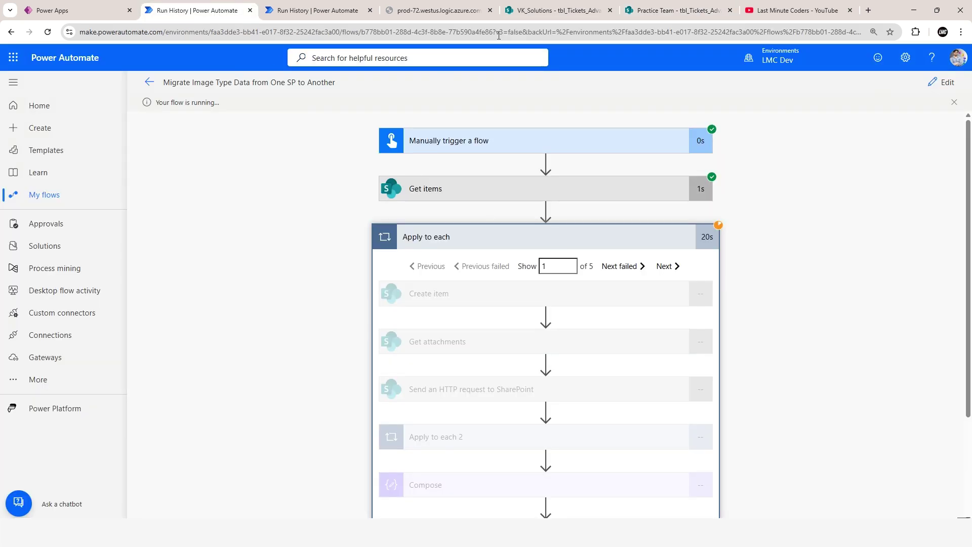
pyautogui.click(628, 267)
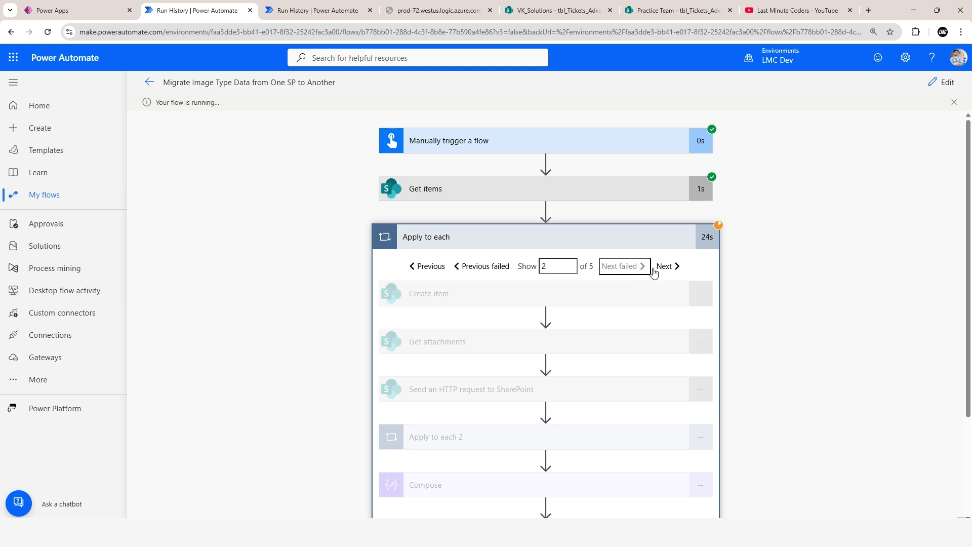
pyautogui.scroll(-3, 653, 273)
pyautogui.click(460, 134)
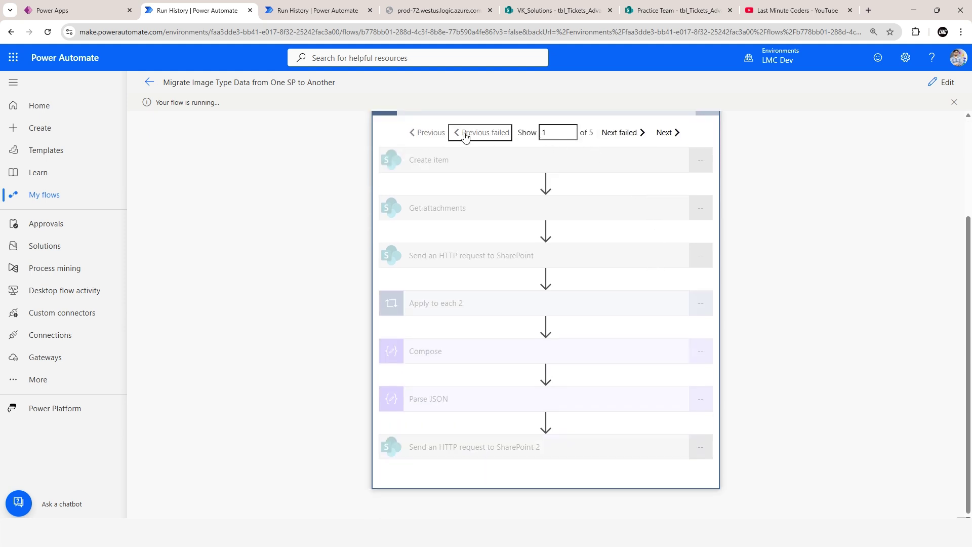
# Reload the Practice Team list to check the migrated items' Attachments and Issue Image columns, and return to the flow run.
pyautogui.click(659, 6)
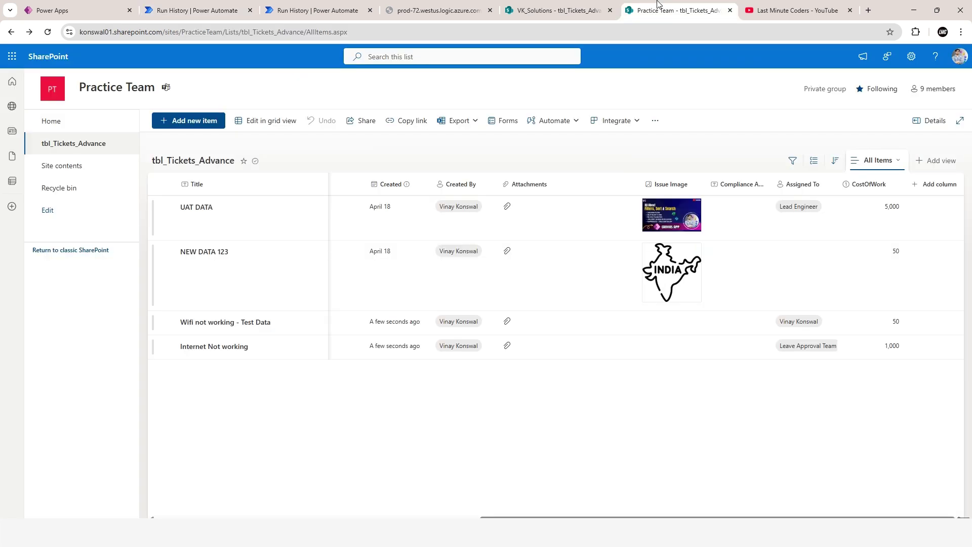
pyautogui.click(47, 32)
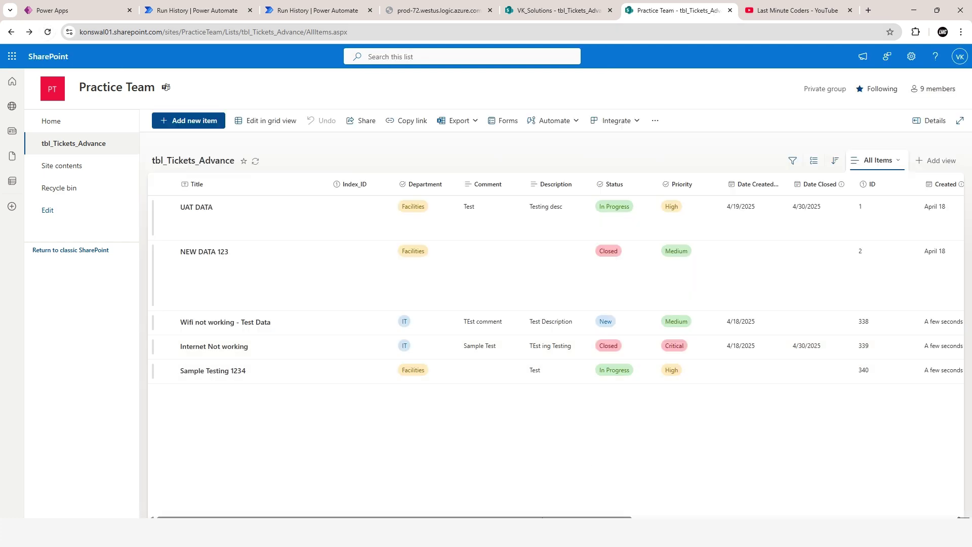
pyautogui.hscroll(10, 762, 378)
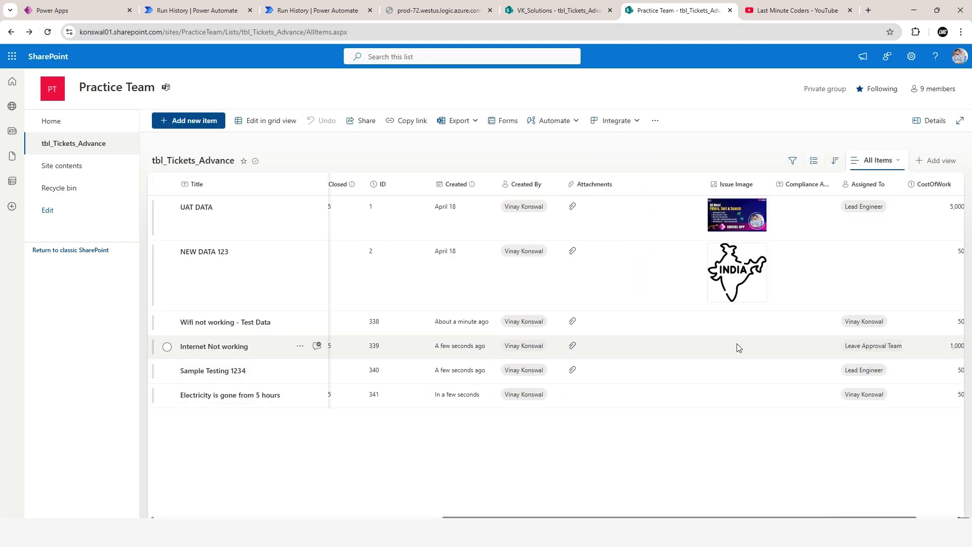
pyautogui.click(181, 9)
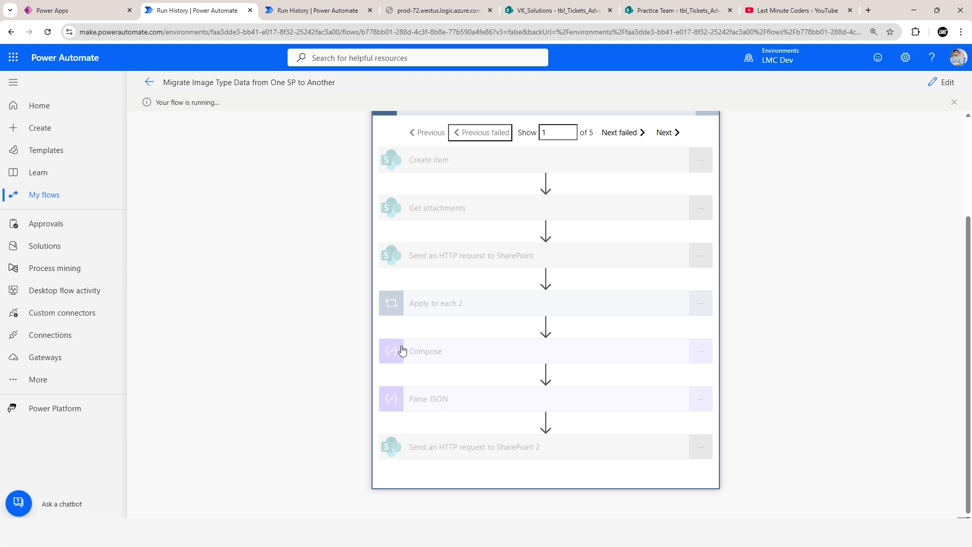
pyautogui.scroll(3, 545, 351)
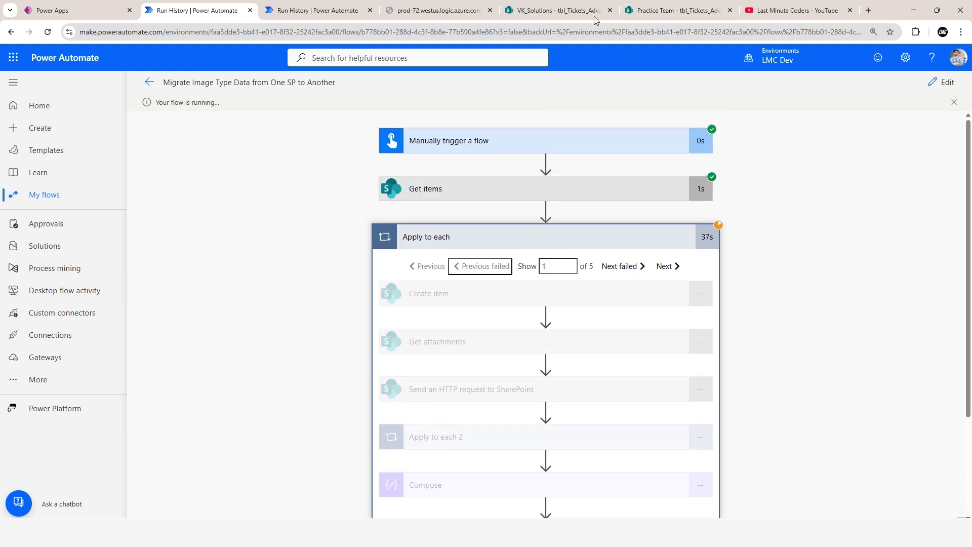
# Examine the Test item's fields and attachments in the Practice Team list, and recheck the Issue Image column after reloading.
pyautogui.click(678, 9)
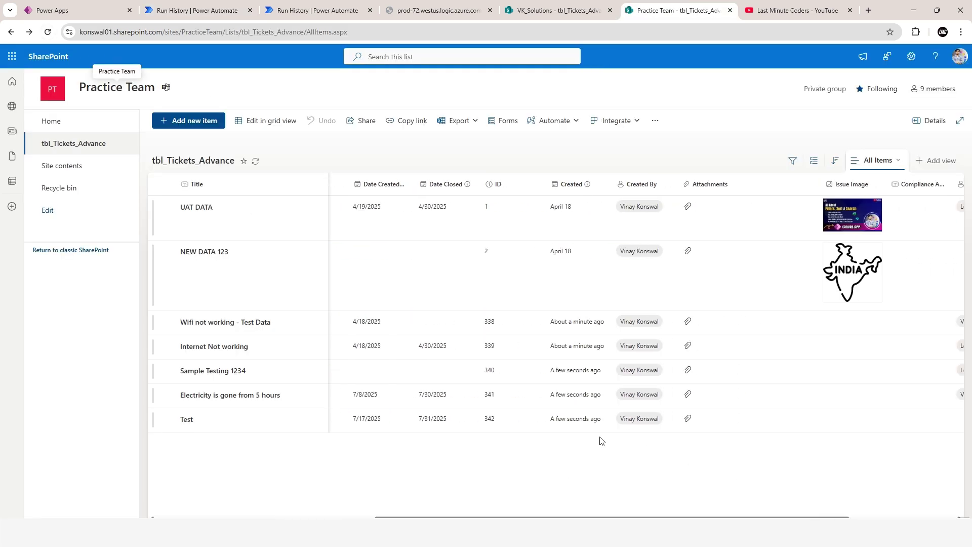
pyautogui.click(284, 421)
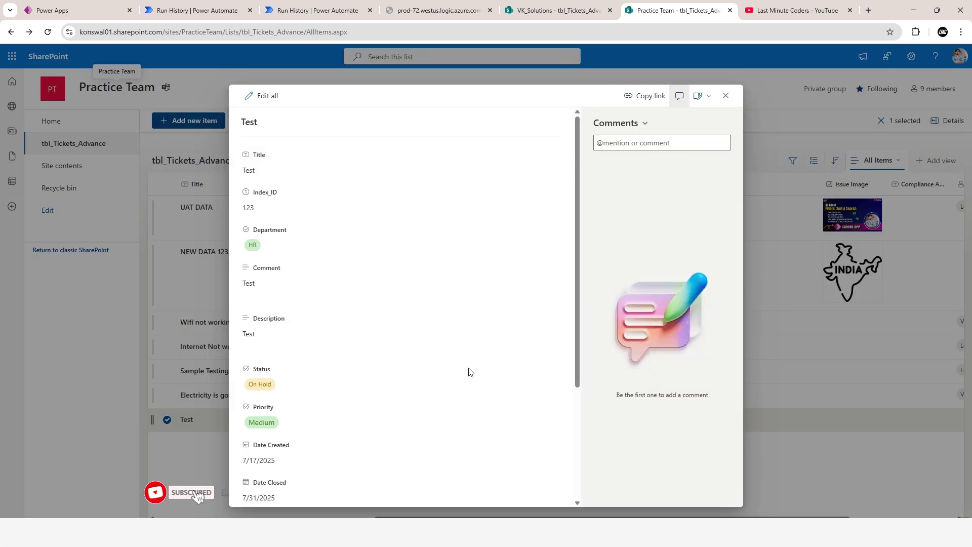
pyautogui.scroll(-5, 469, 369)
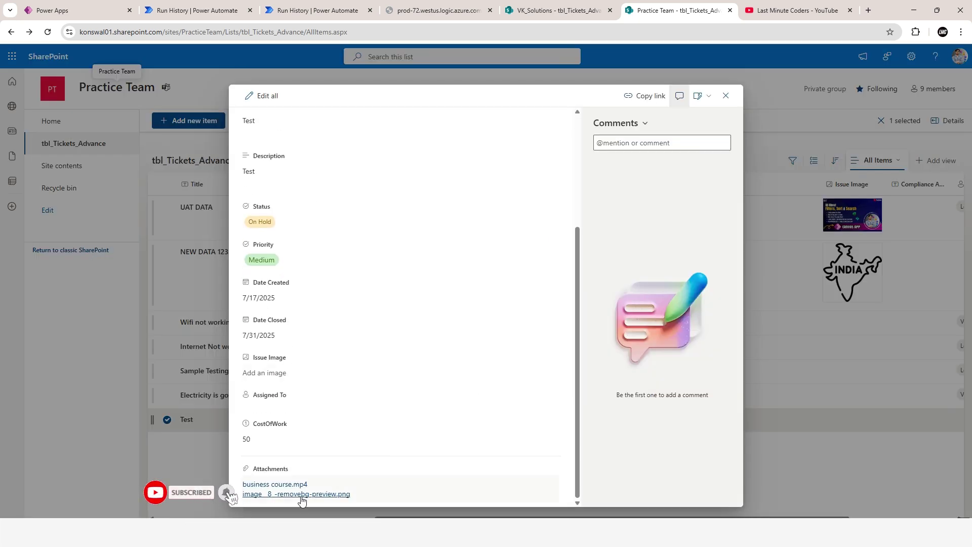
pyautogui.click(726, 96)
pyautogui.click(48, 32)
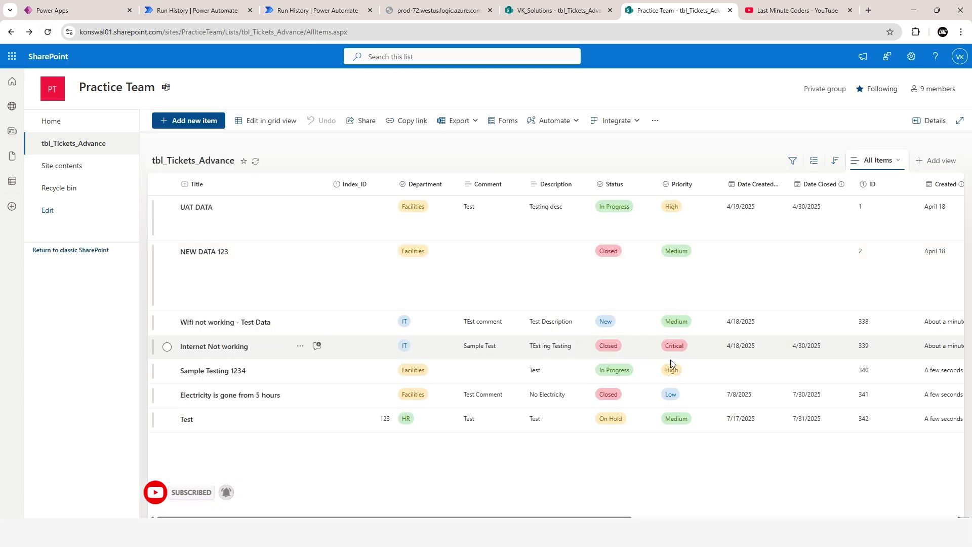
pyautogui.moveTo(456, 517); pyautogui.dragTo(780, 517)
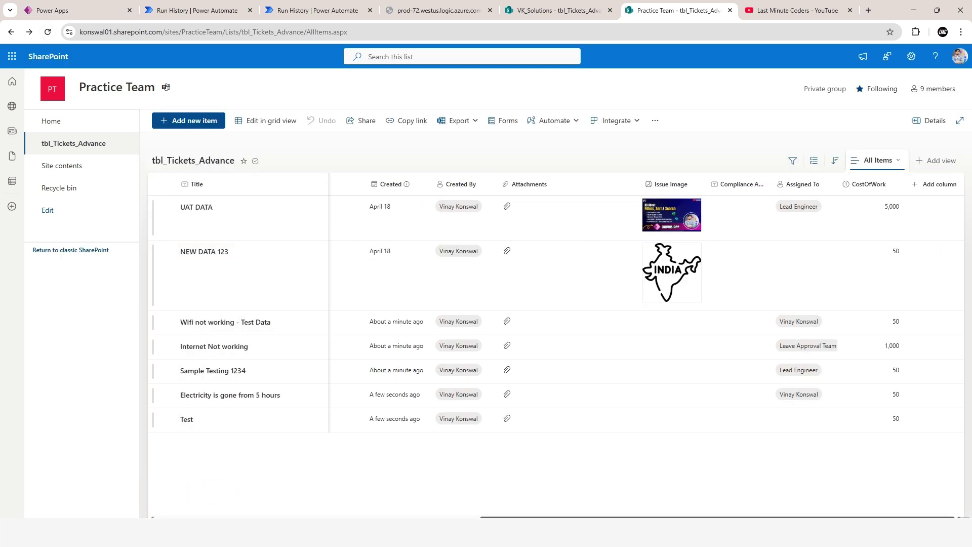
# Examine the inputs and Body of the failed Send an HTTP request to SharePoint 2 action in the flow run.
pyautogui.click(197, 10)
pyautogui.scroll(-3, 512, 245)
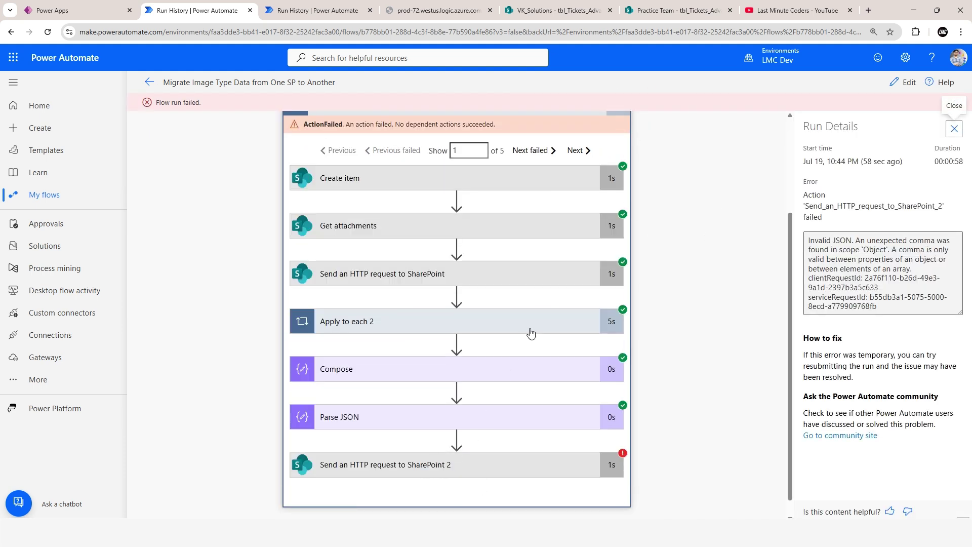
pyautogui.scroll(-1, 541, 320)
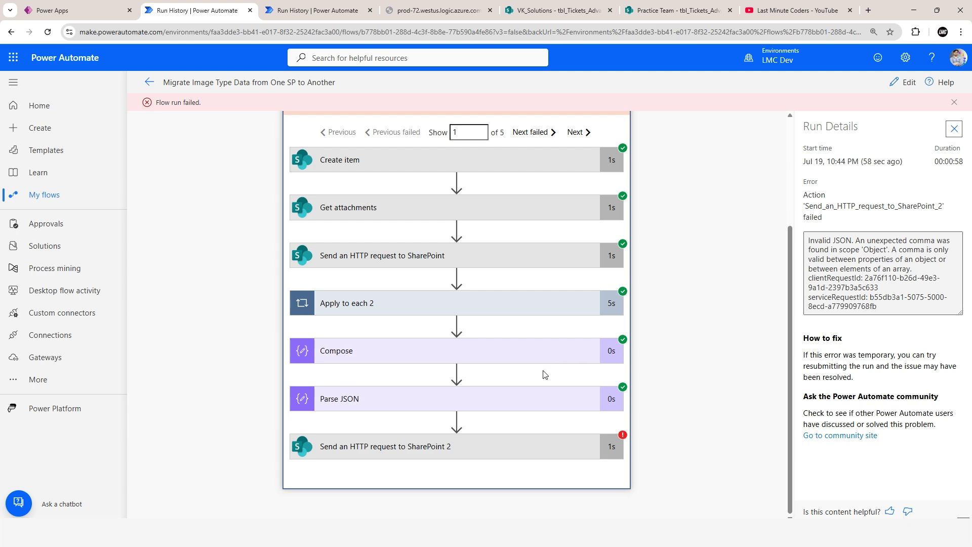
pyautogui.click(529, 453)
pyautogui.scroll(-8, 522, 388)
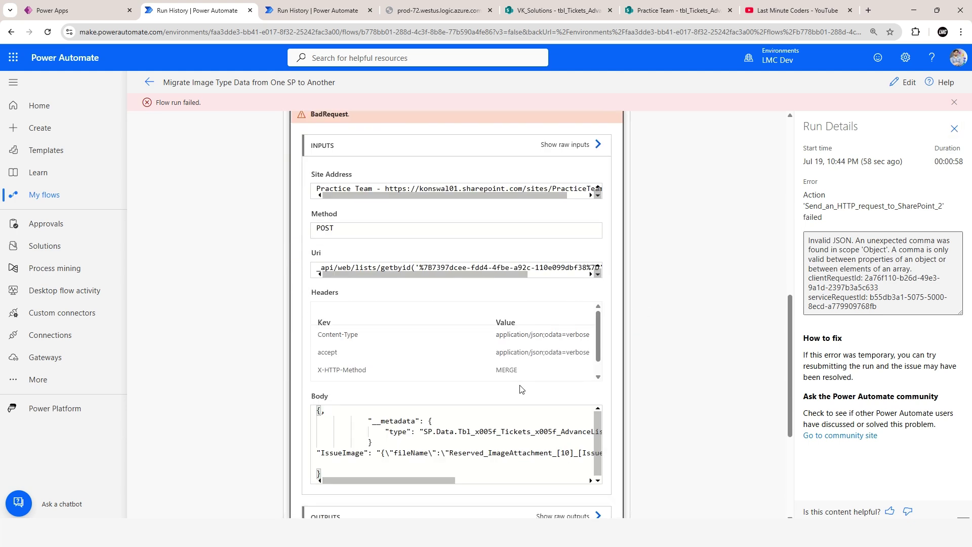
pyautogui.moveTo(375, 481); pyautogui.dragTo(444, 454)
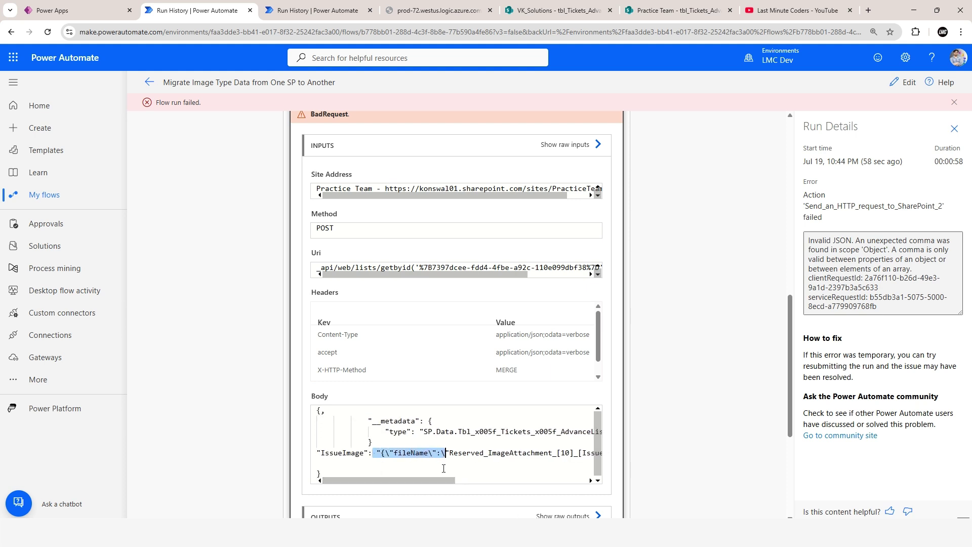
pyautogui.click(376, 490)
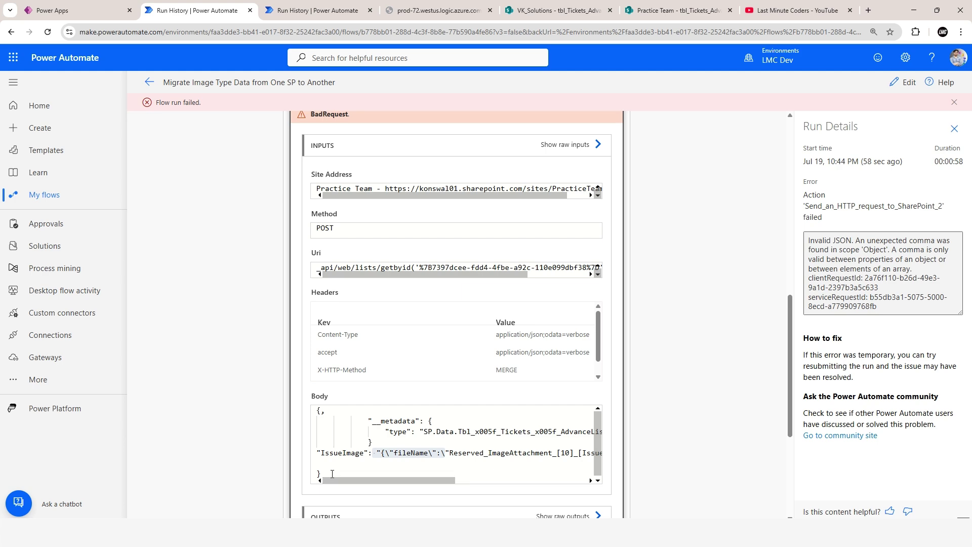
# Restore the original IssueImage string in the note and paste the failed request's Body below it.
pyautogui.moveTo(325, 474); pyautogui.dragTo(289, 401)
pyautogui.hotkey('alt', 'Tab')
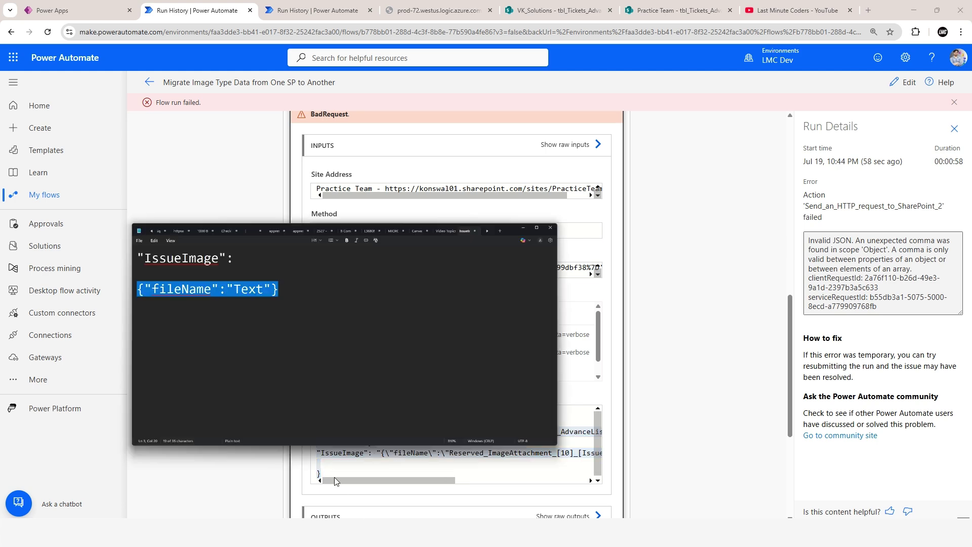
pyautogui.hotkey('ctrl', 'z')
pyautogui.hotkey('ctrl', 'z')
pyautogui.hotkey('ctrl', 'z')
pyautogui.hotkey('ctrl', 'z')
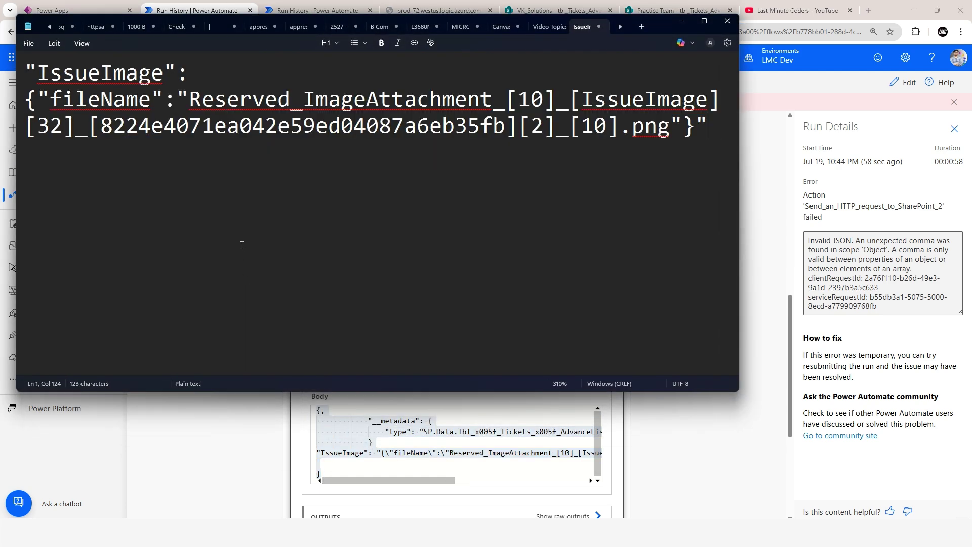
pyautogui.click(253, 211)
pyautogui.hotkey('ctrl', 'a')
pyautogui.hotkey('ctrl', 'v')
pyautogui.scroll(3, 375, 92)
pyautogui.scroll(-3, 207, 234)
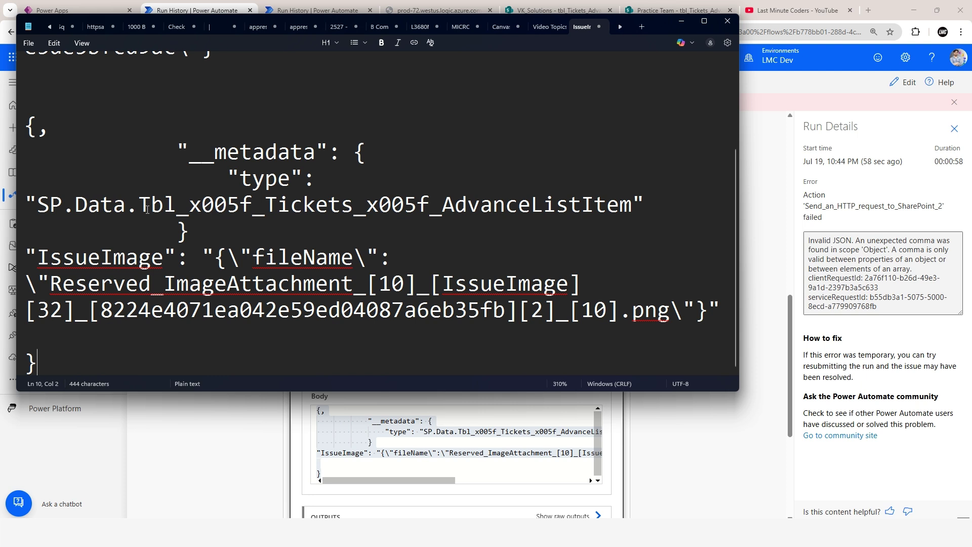
# Remove the opening brace, __metadata block and final closing brace from the pasted Body, keeping only its IssueImage line.
pyautogui.moveTo(213, 229); pyautogui.dragTo(2, 137)
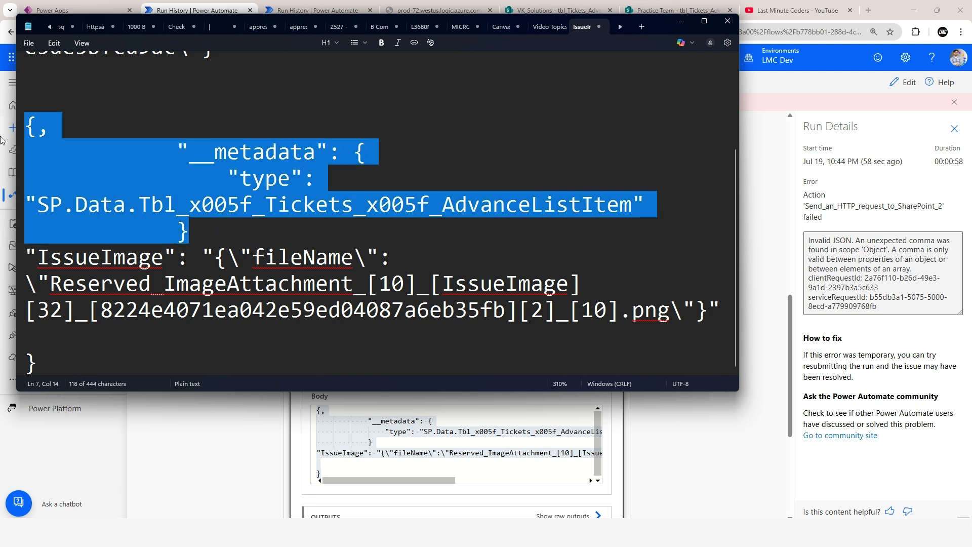
pyautogui.press('BackSpace')
pyautogui.click(70, 252)
pyautogui.press('BackSpace')
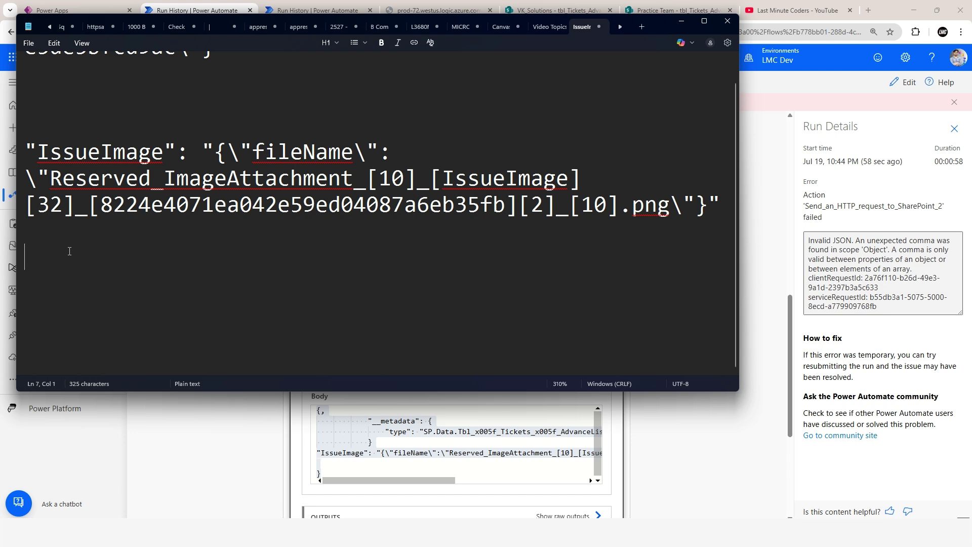
# Compare the two IssueImage strings in the note, and check the run's error message against the failed request's Body.
pyautogui.click(704, 22)
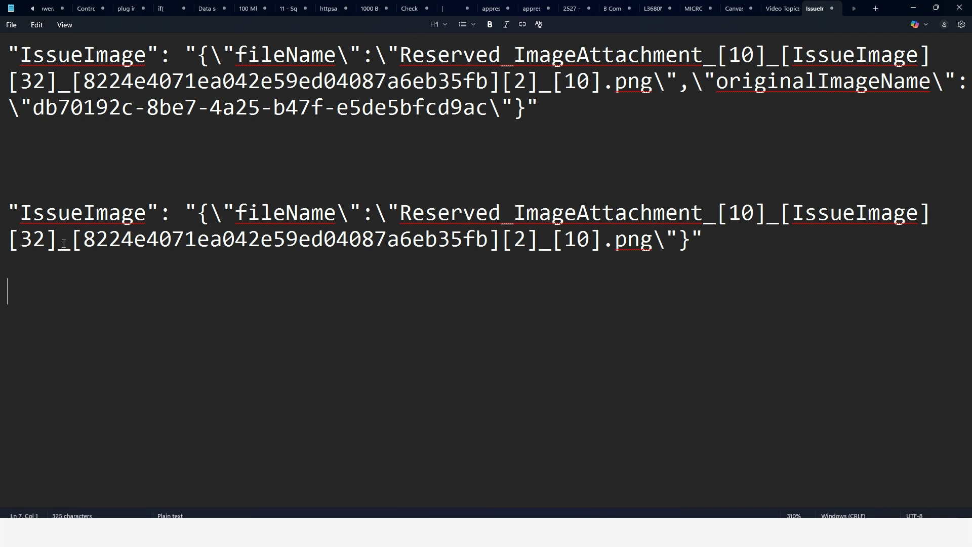
pyautogui.moveTo(82, 240); pyautogui.dragTo(650, 239)
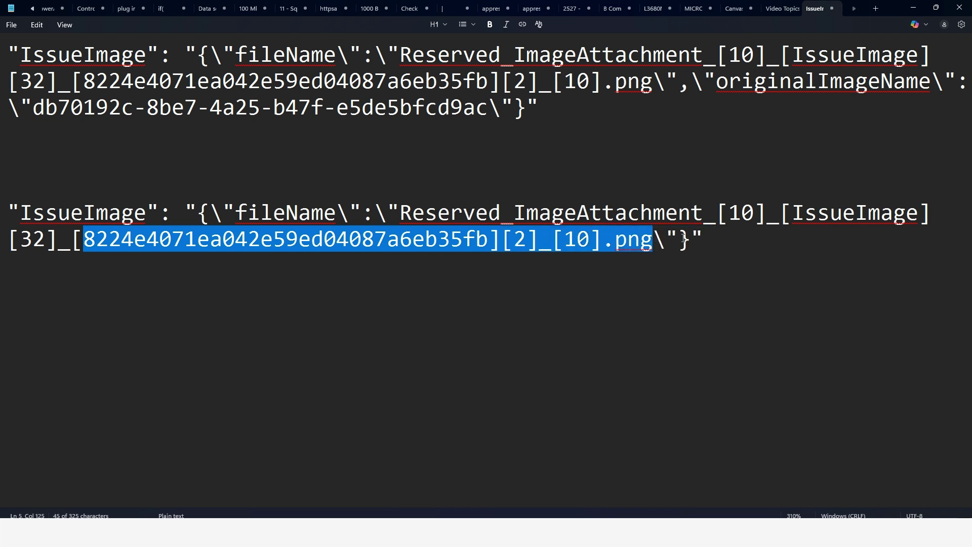
pyautogui.click(695, 240)
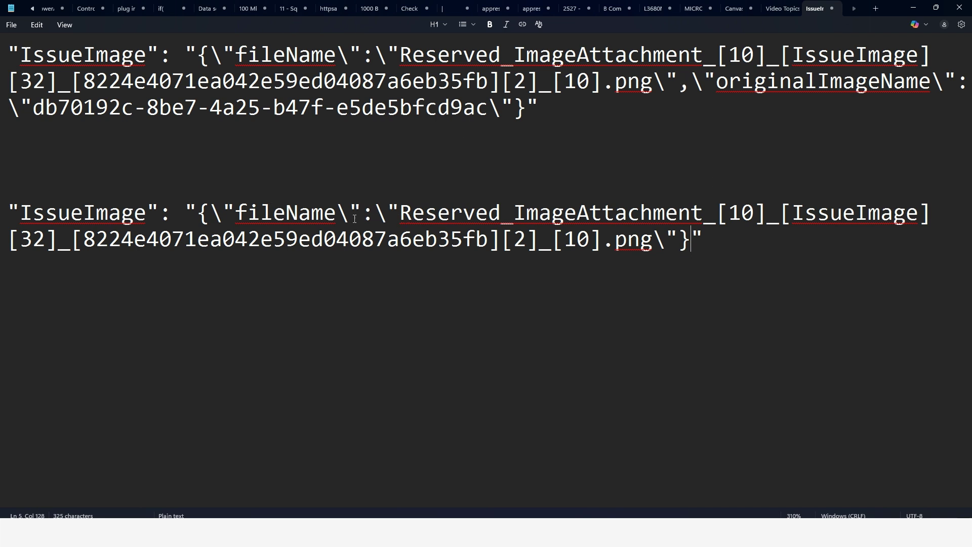
pyautogui.click(913, 8)
pyautogui.moveTo(831, 241); pyautogui.dragTo(891, 251)
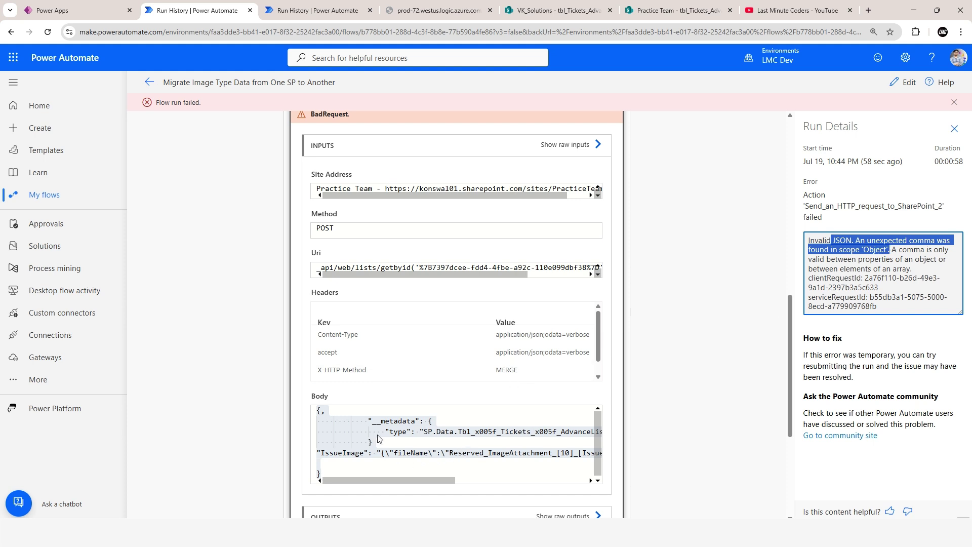
pyautogui.click(374, 444)
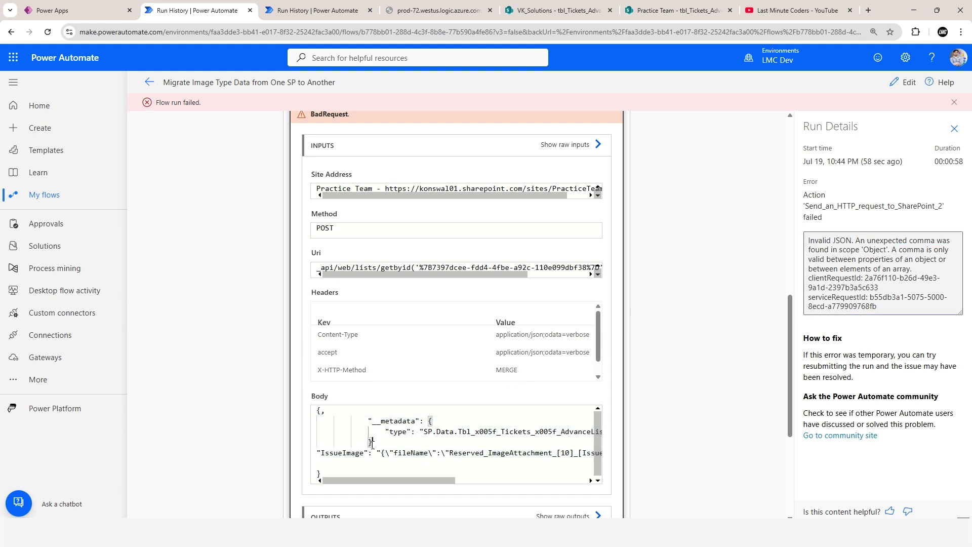
# Open the flow for editing and add a comma after the __metadata block's closing brace in the Send an HTTP request to SharePoint 2 Body.
pyautogui.click(904, 82)
pyautogui.scroll(-7, 457, 426)
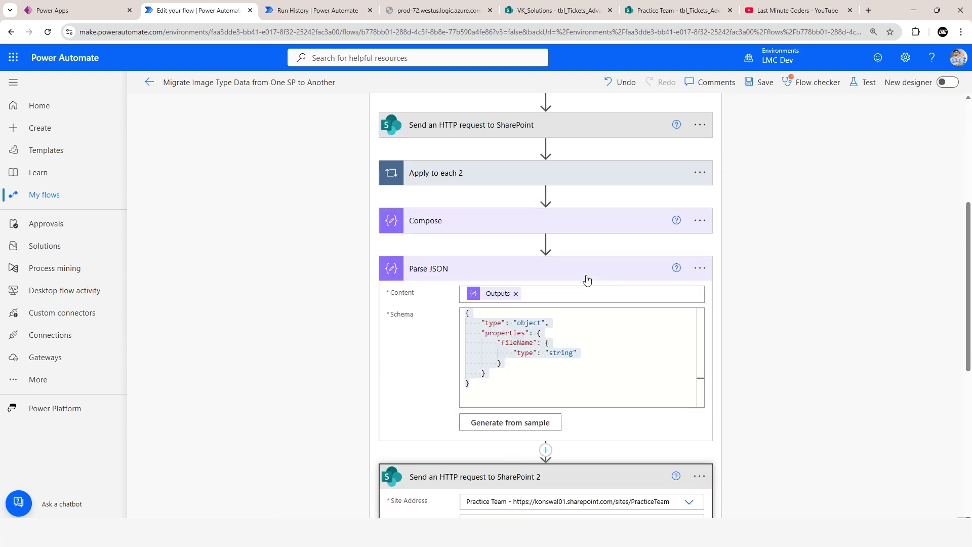
pyautogui.scroll(-4, 457, 426)
pyautogui.click(488, 403)
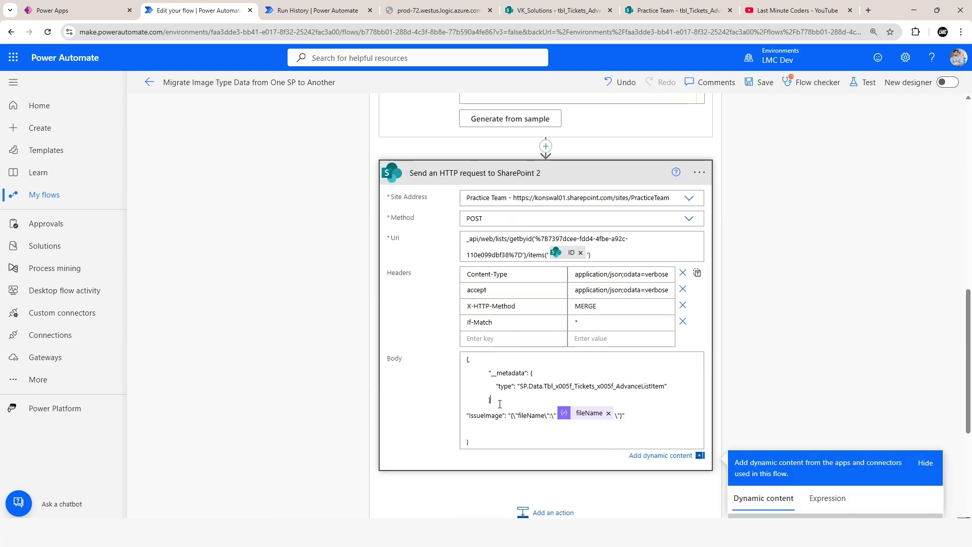
pyautogui.moveTo(531, 372); pyautogui.dragTo(497, 402)
pyautogui.click(499, 403)
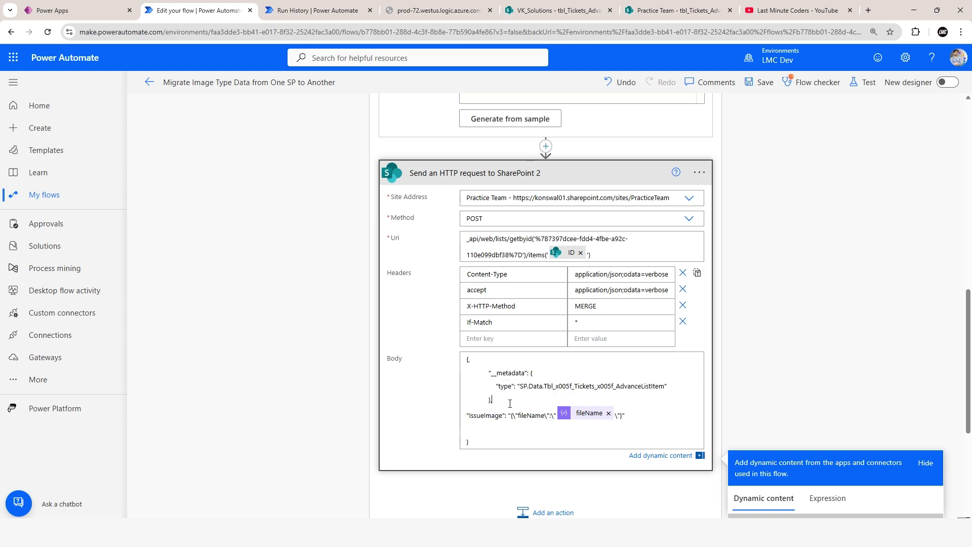
# Remove the comma after the opening brace of the Send an HTTP request to SharePoint 2 Body and save the flow.
pyautogui.hotkey('ctrl', '+')
pyautogui.hotkey('ctrl', '+')
pyautogui.hotkey('ctrl', '+')
pyautogui.scroll(-6, 389, 319)
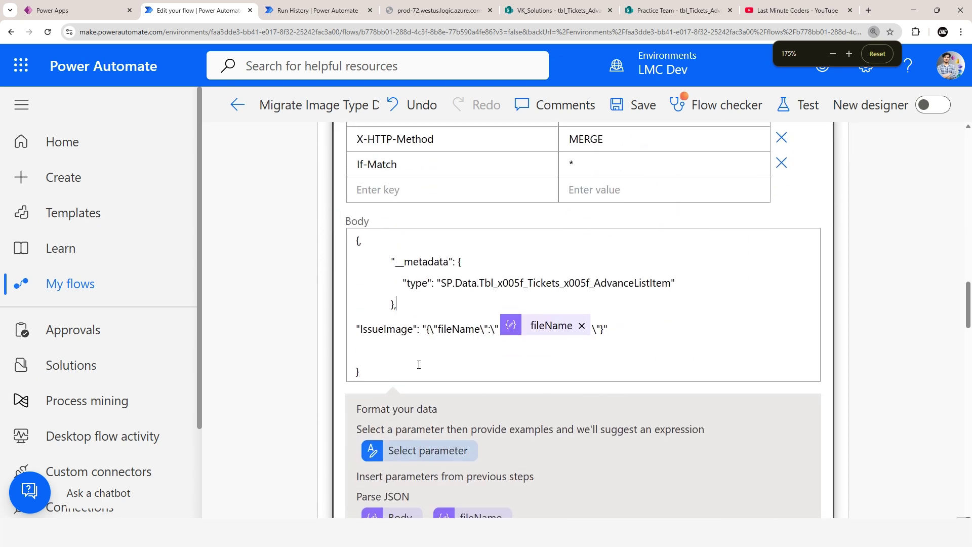
pyautogui.hotkey('ctrl', '+')
pyautogui.hotkey('ctrl', '+')
pyautogui.doubleClick(291, 387)
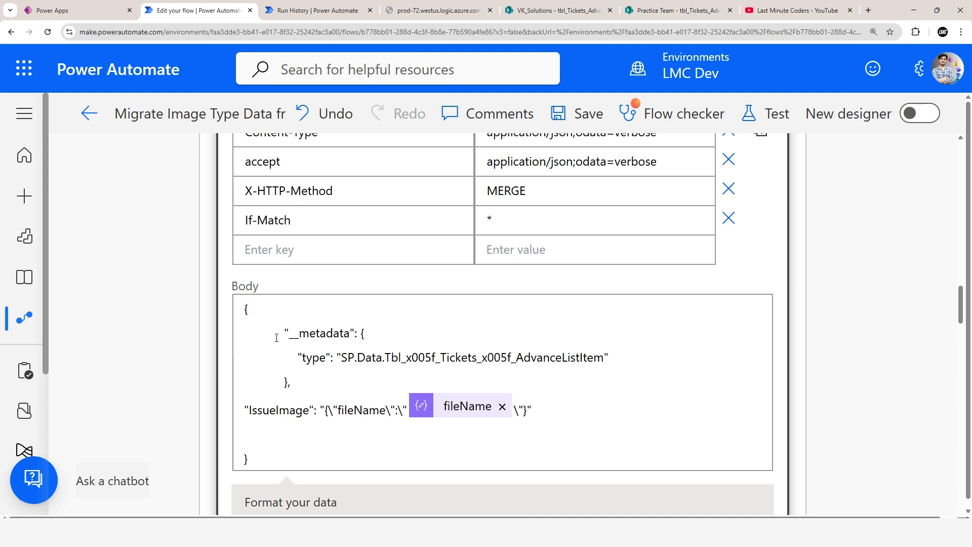
pyautogui.doubleClick(290, 387)
pyautogui.click(251, 313)
pyautogui.click(577, 113)
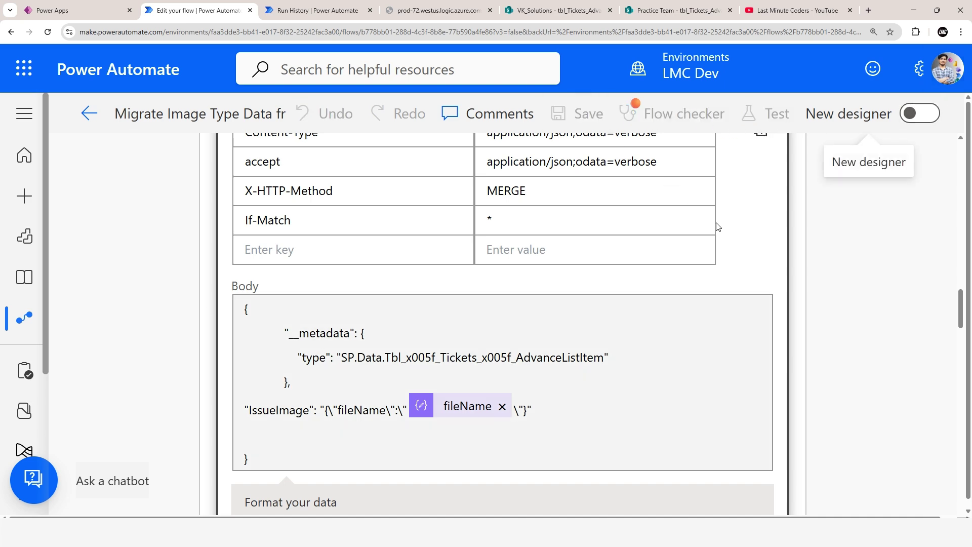
pyautogui.scroll(-4, 716, 227)
# Delete the five previously migrated items, from Wifi not working - Test Data to Test, from the Practice Team tbl_Tickets_Advance list.
pyautogui.click(656, 6)
pyautogui.click(167, 322)
pyautogui.click(167, 347)
pyautogui.click(167, 371)
pyautogui.click(167, 396)
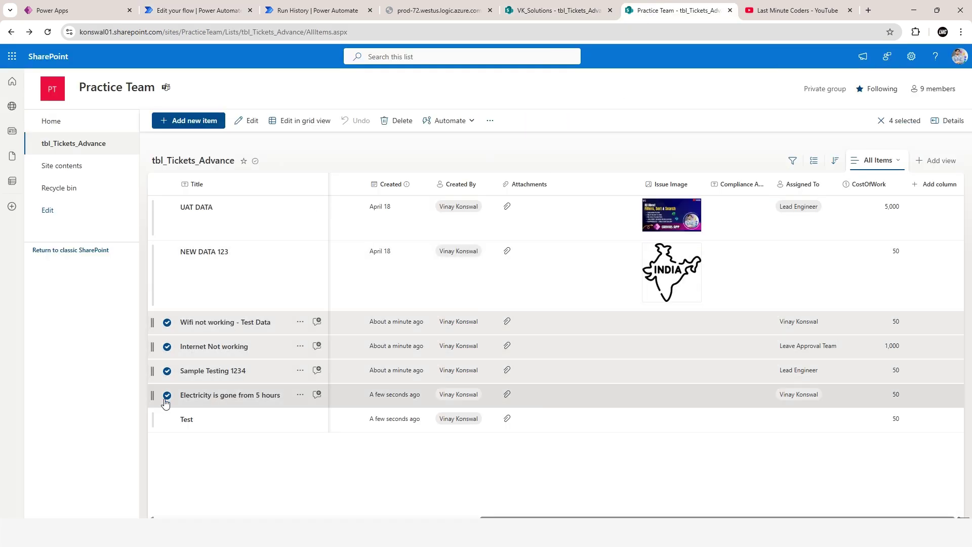
pyautogui.click(167, 420)
pyautogui.click(396, 121)
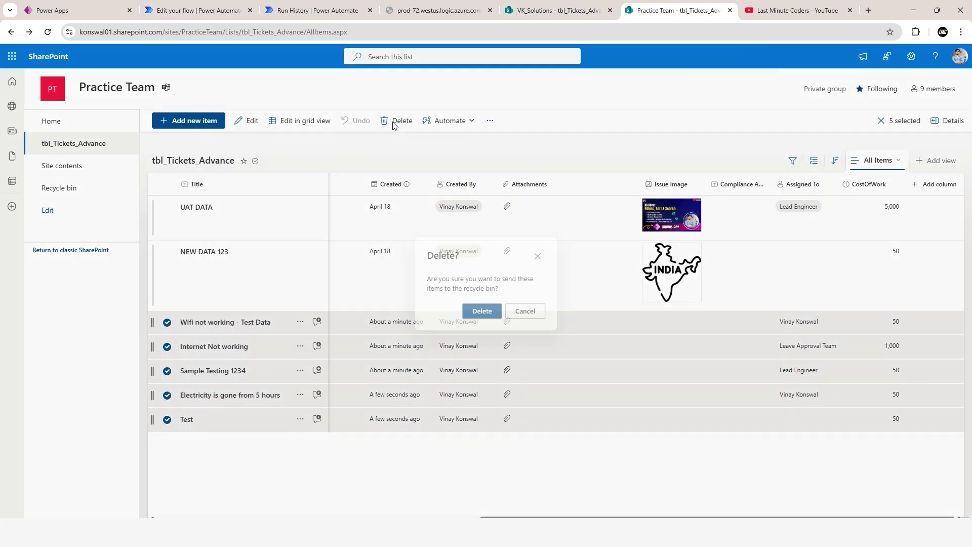
pyautogui.click(488, 311)
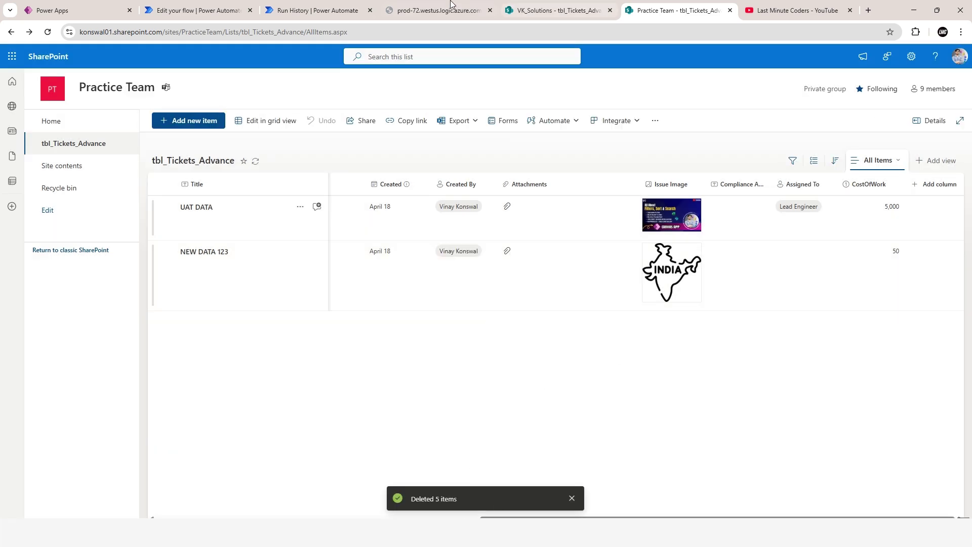
# Return to the flow editor, save the flow again and review its errors and warnings in the Flow checker.
pyautogui.click(200, 10)
pyautogui.click(955, 88)
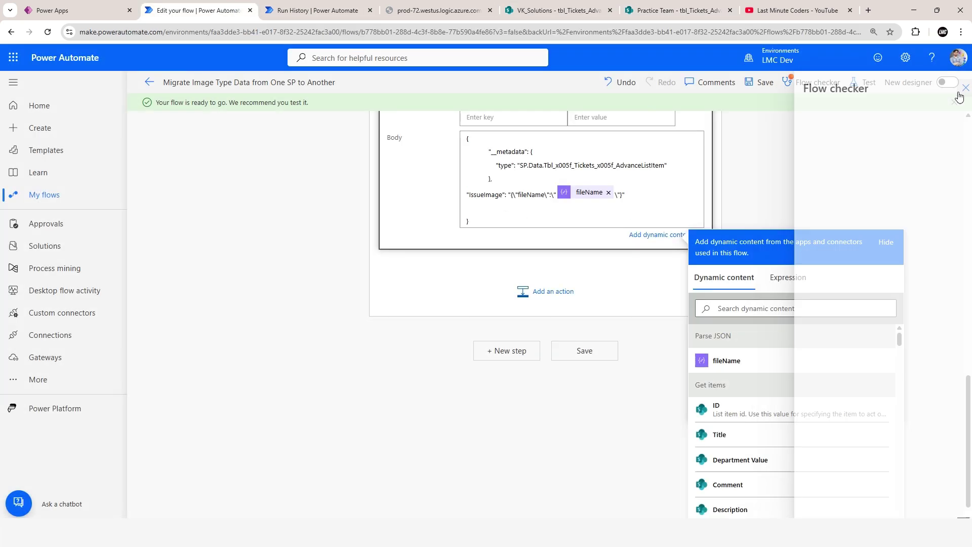
pyautogui.scroll(5, 743, 167)
pyautogui.click(764, 85)
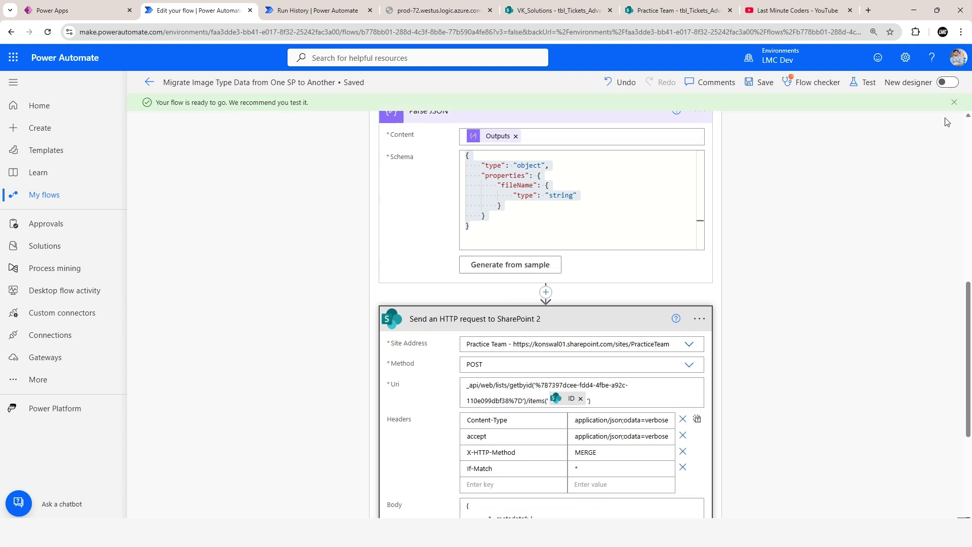
pyautogui.click(822, 83)
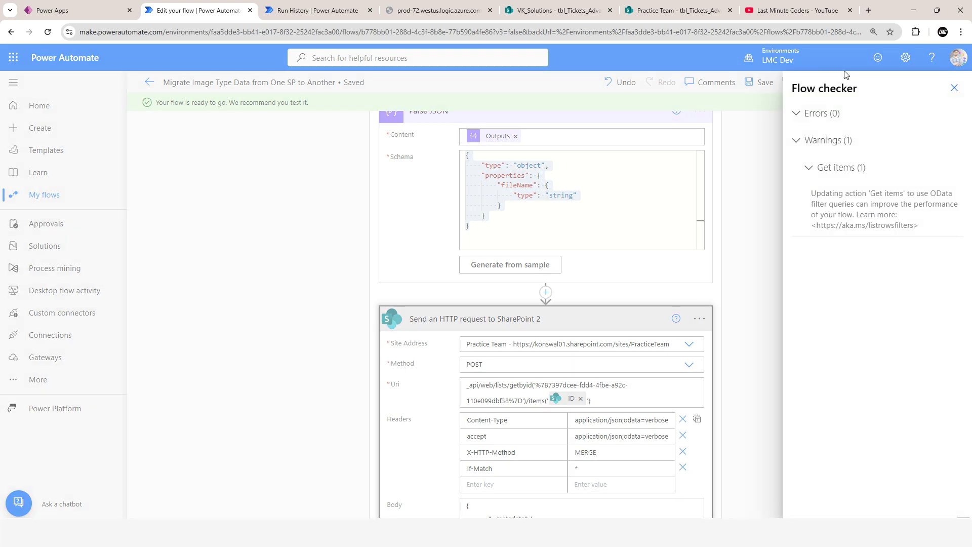
pyautogui.click(952, 89)
# Run a manual test of the Migrate Image Type Data from One SP to Another flow.
pyautogui.click(867, 92)
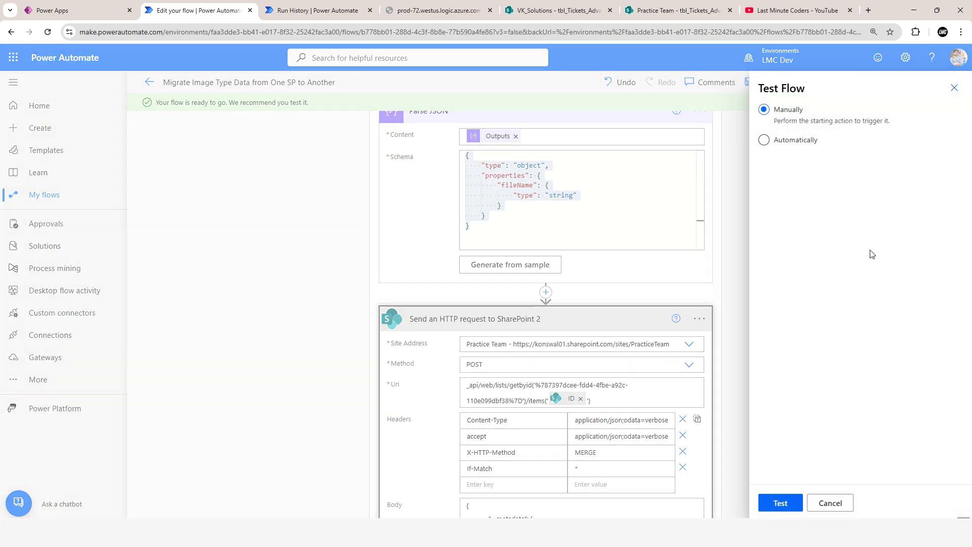
pyautogui.click(780, 502)
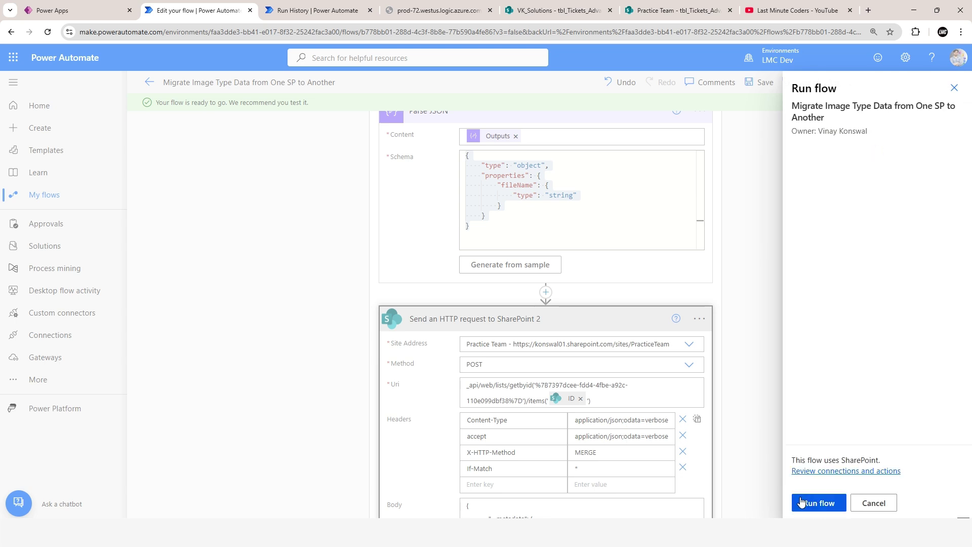
pyautogui.click(801, 501)
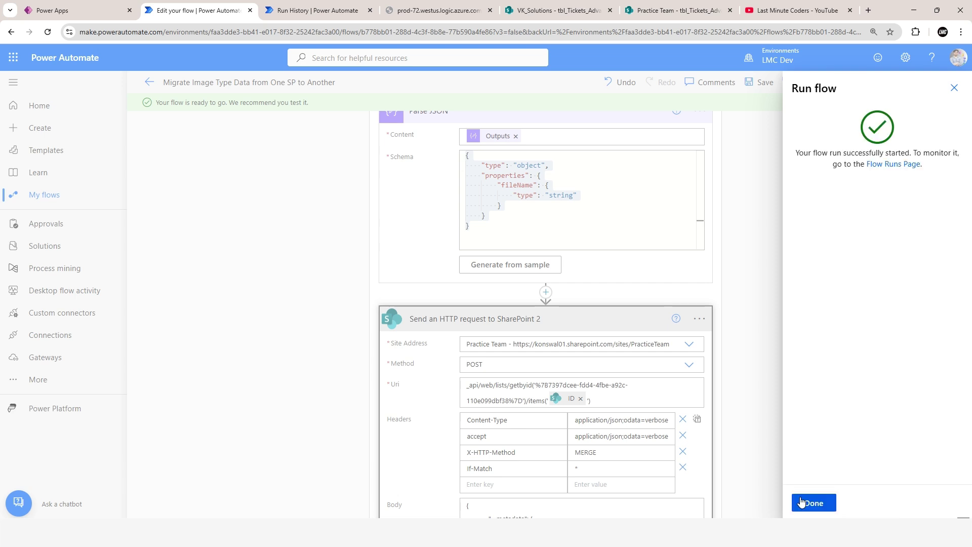
pyautogui.click(802, 502)
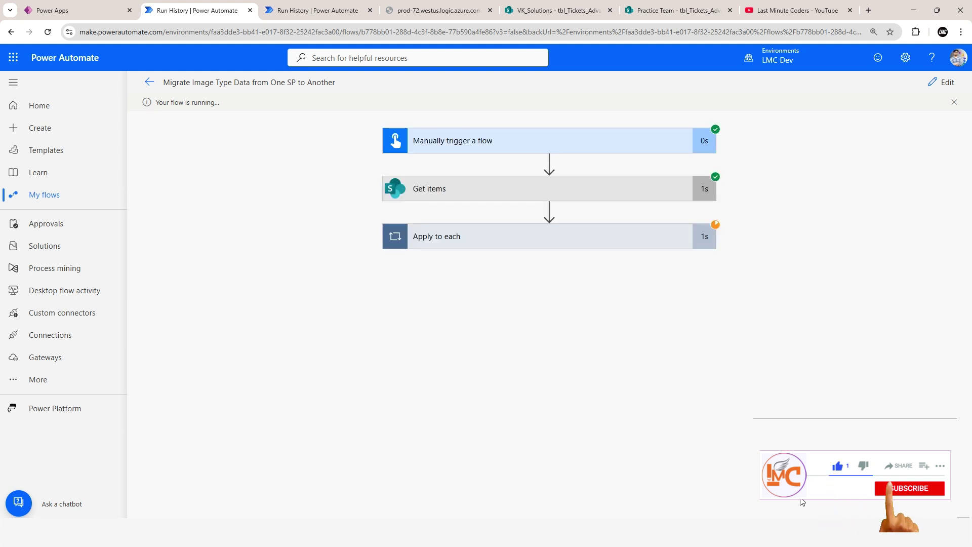
# Expand the Apply to each loop in the running flow and look through its actions.
pyautogui.click(662, 246)
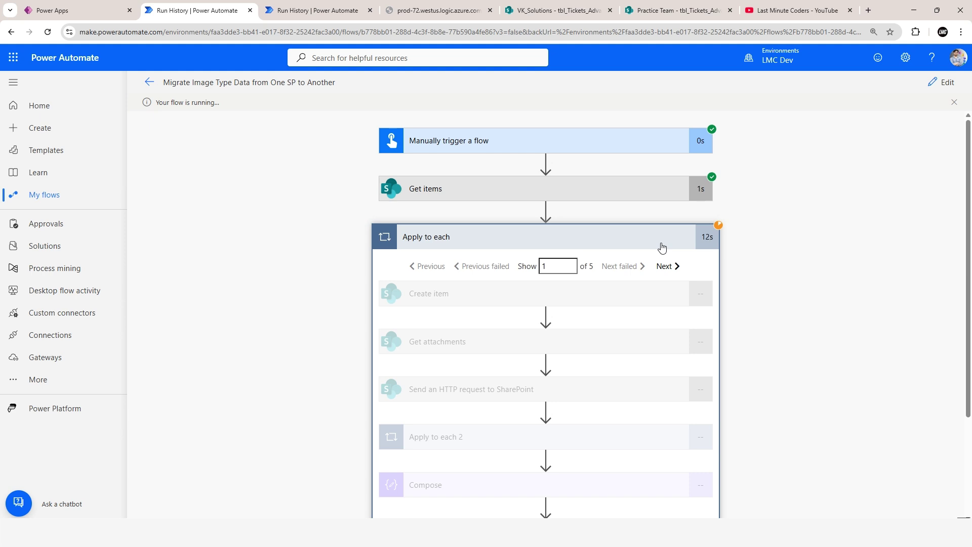
pyautogui.scroll(-3, 922, 219)
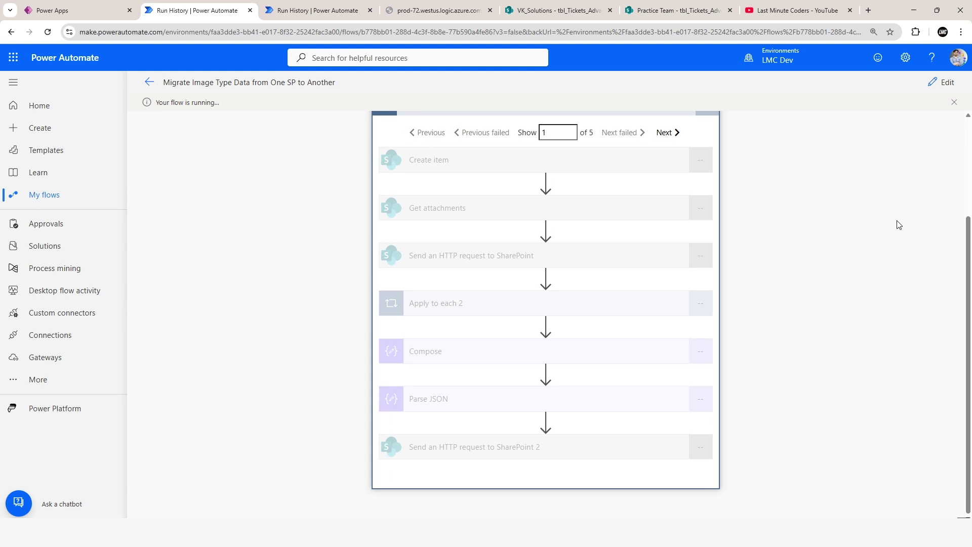
pyautogui.scroll(2, 722, 157)
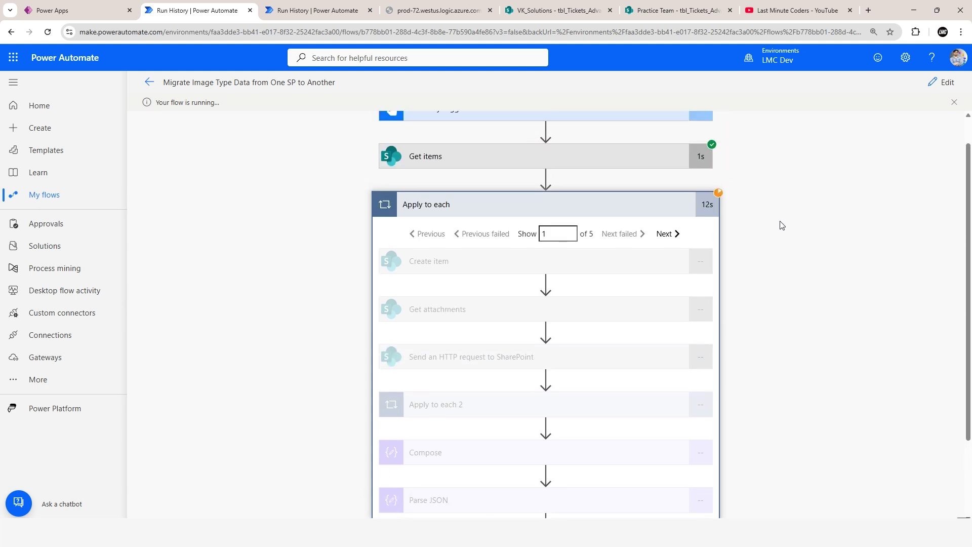
pyautogui.scroll(-2, 722, 157)
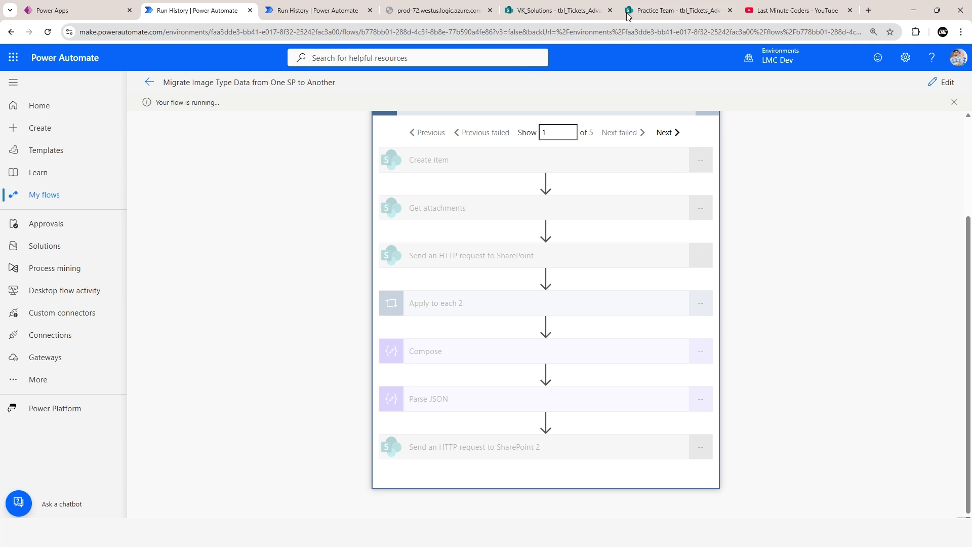
# Refresh the Practice Team tbl_Tickets_Advance list and compare its Issue Image column with the VK_Solutions source list.
pyautogui.click(658, 9)
pyautogui.click(48, 32)
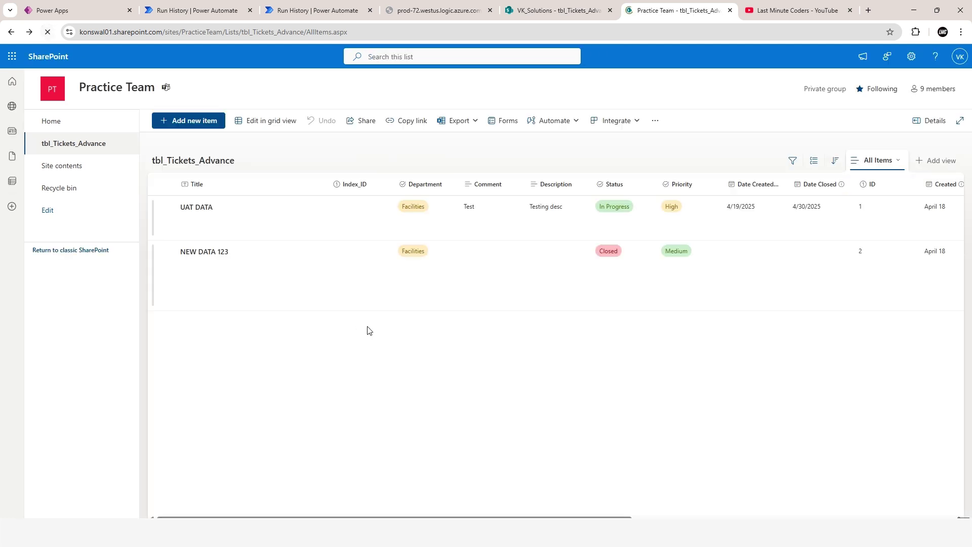
pyautogui.moveTo(557, 516); pyautogui.dragTo(777, 517)
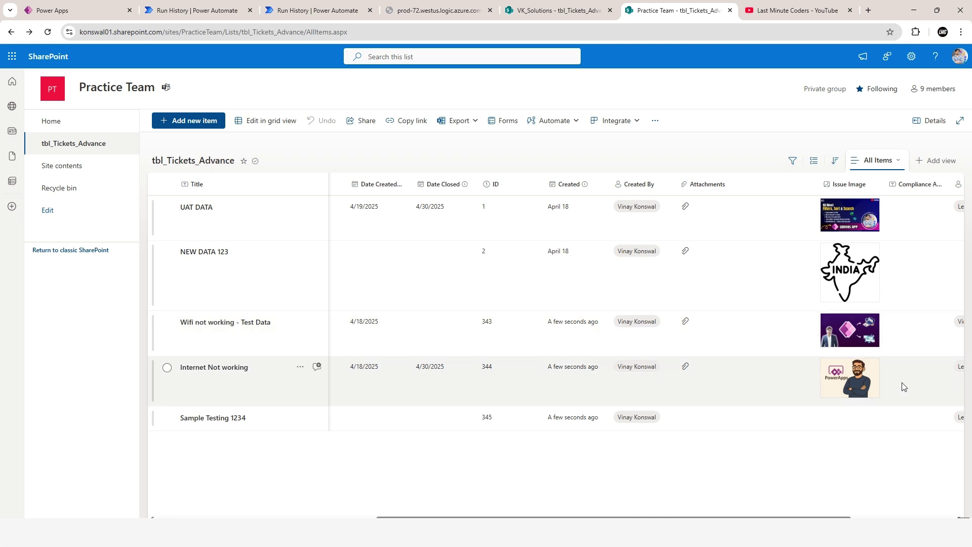
pyautogui.click(576, 6)
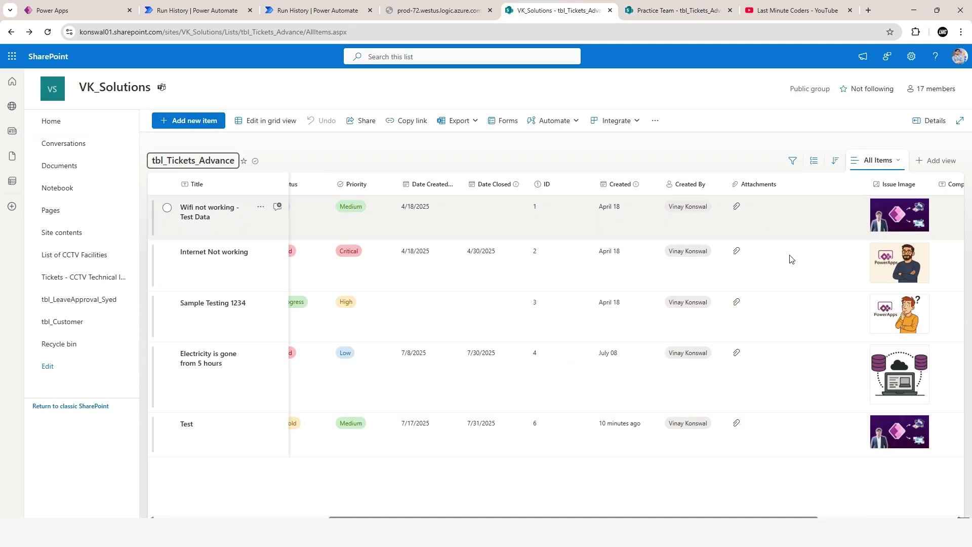
pyautogui.click(735, 10)
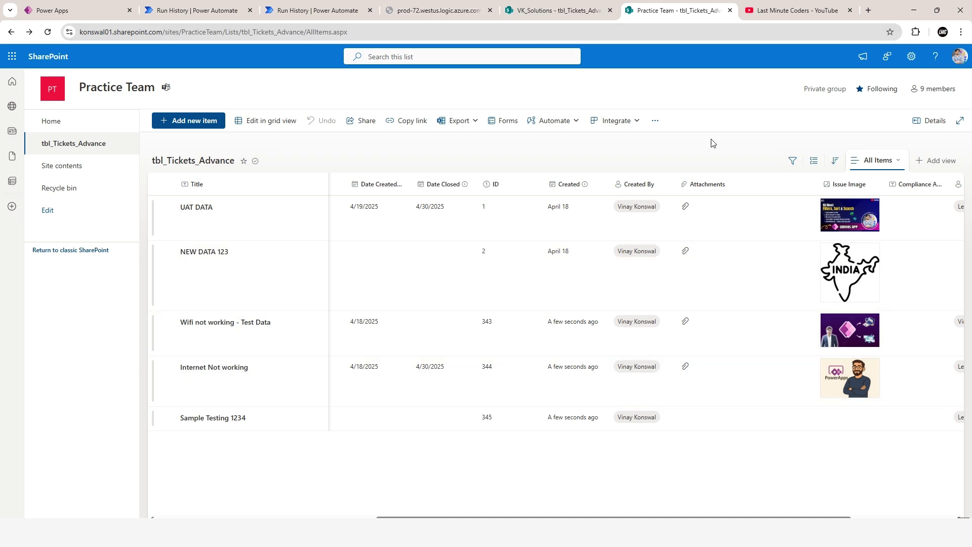
pyautogui.click(45, 32)
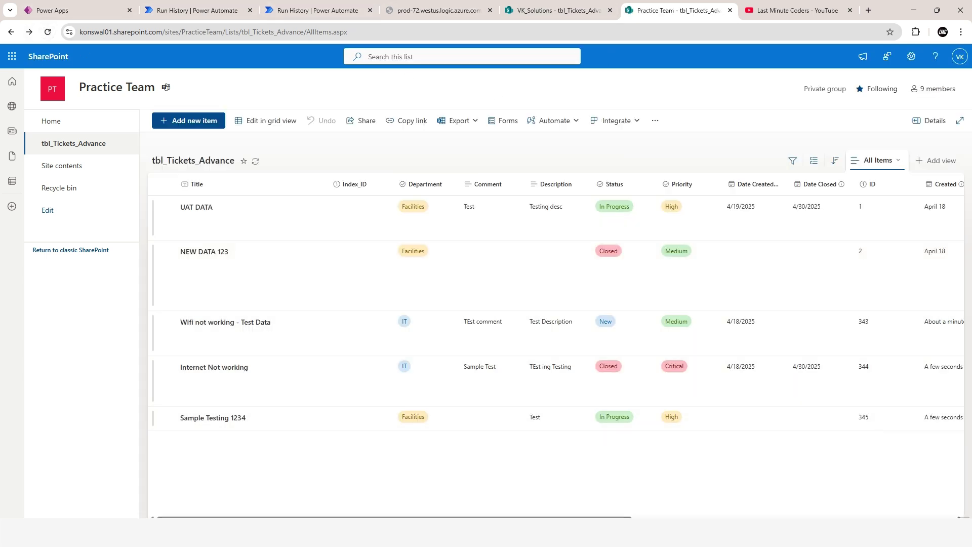
pyautogui.moveTo(445, 518); pyautogui.dragTo(573, 519)
pyautogui.scroll(-2, 573, 500)
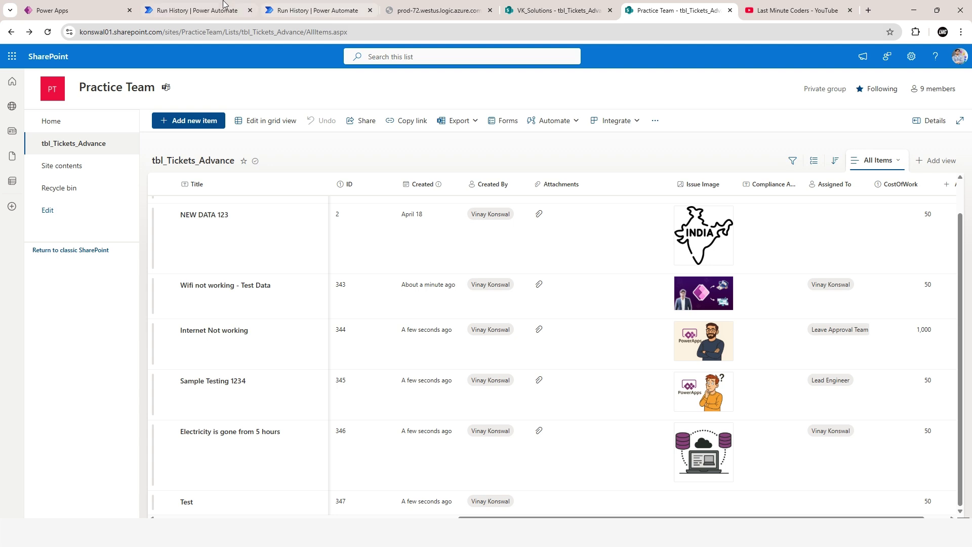
# Check the flow run's progress and compare the VK_Solutions and Practice Team lists once more.
pyautogui.click(202, 10)
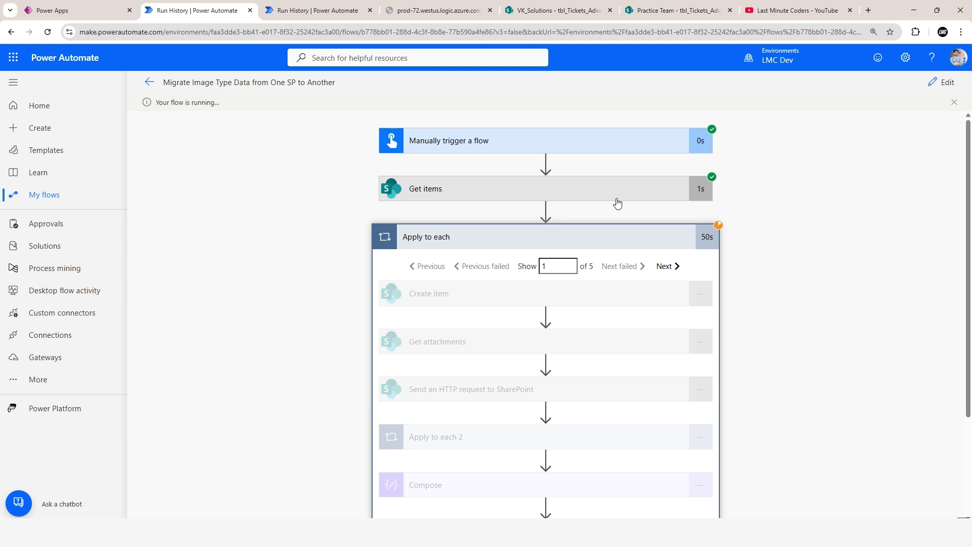
pyautogui.click(568, 5)
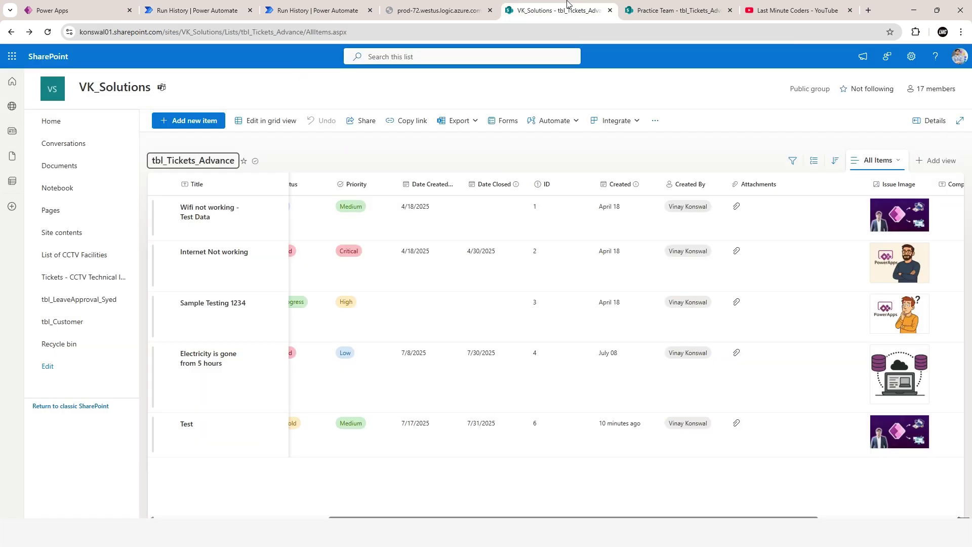
pyautogui.click(699, 14)
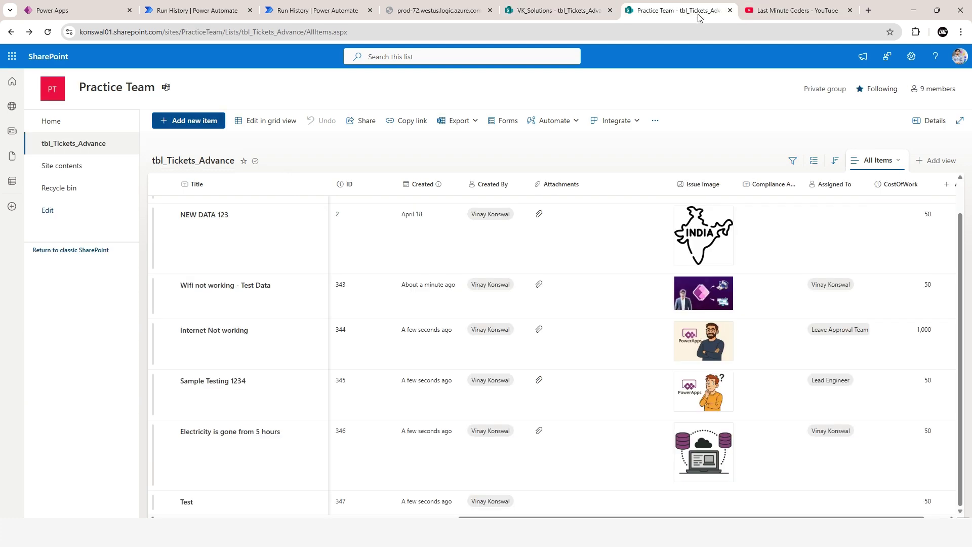
pyautogui.click(283, 7)
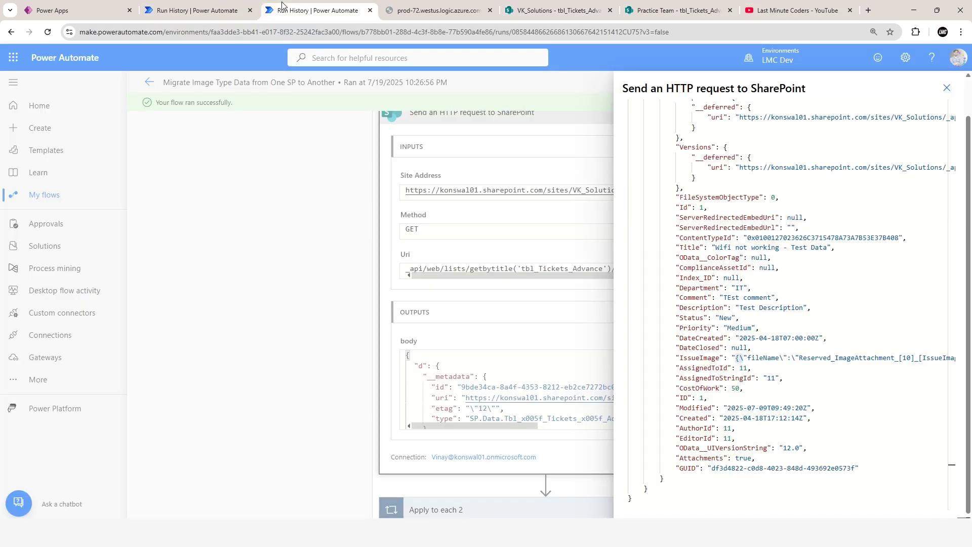
# Review the completed run, examining the Get items inputs and the actions inside Apply to each.
pyautogui.click(180, 10)
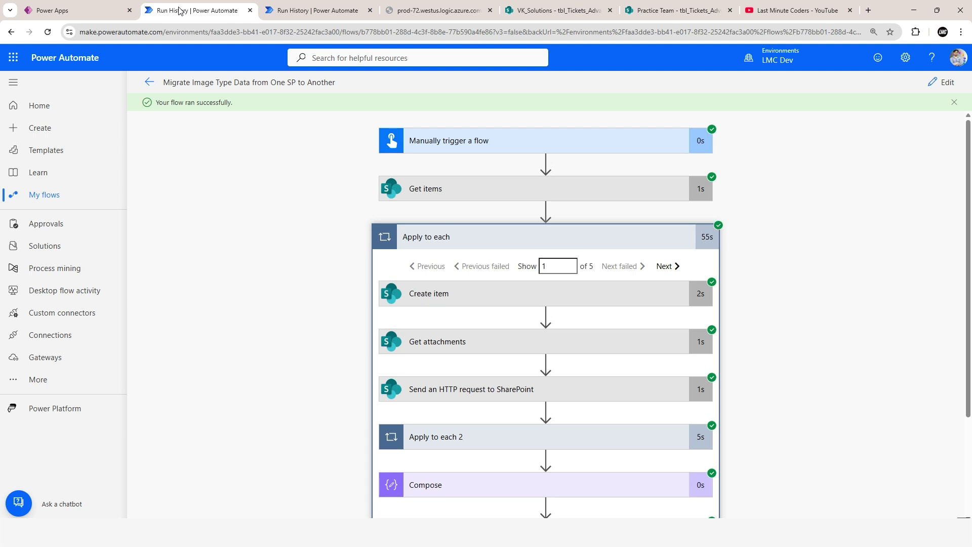
pyautogui.scroll(-3, 402, 213)
pyautogui.scroll(2, 624, 284)
pyautogui.scroll(1, 624, 283)
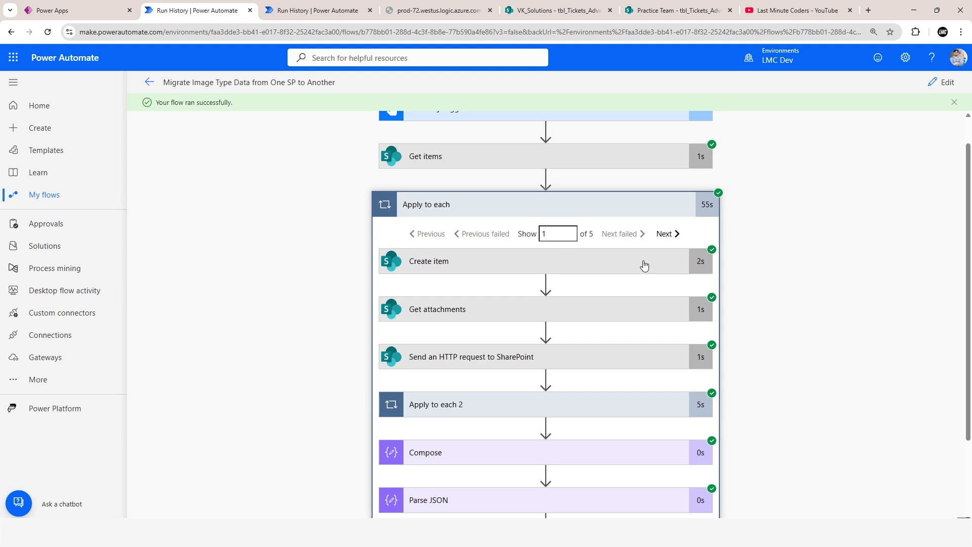
pyautogui.scroll(-2, 641, 267)
pyautogui.scroll(3, 449, 191)
pyautogui.click(453, 199)
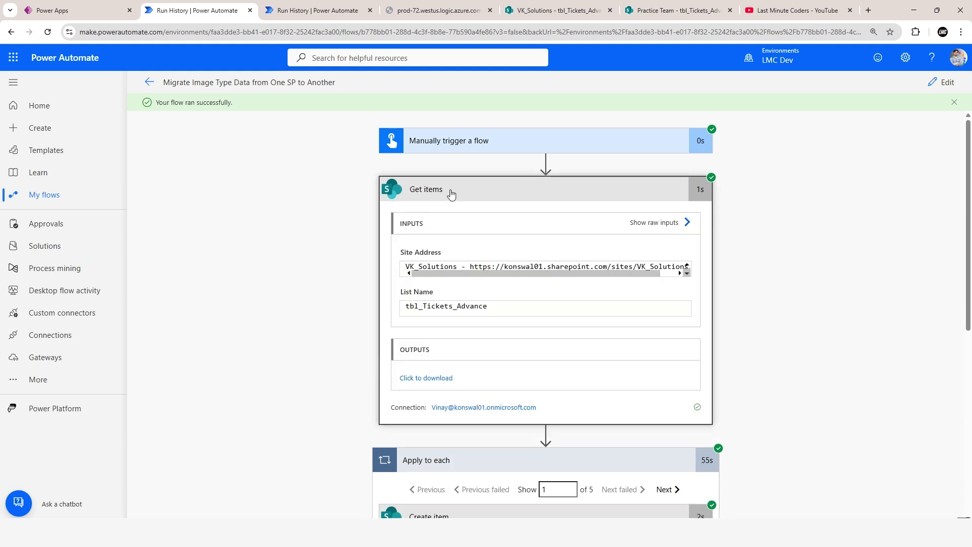
pyautogui.scroll(-4, 451, 202)
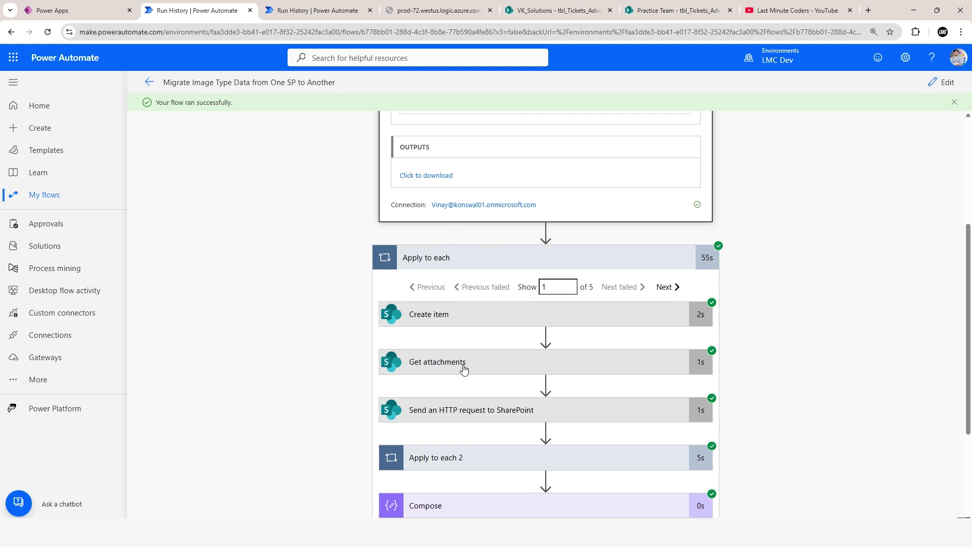
pyautogui.scroll(-1, 464, 369)
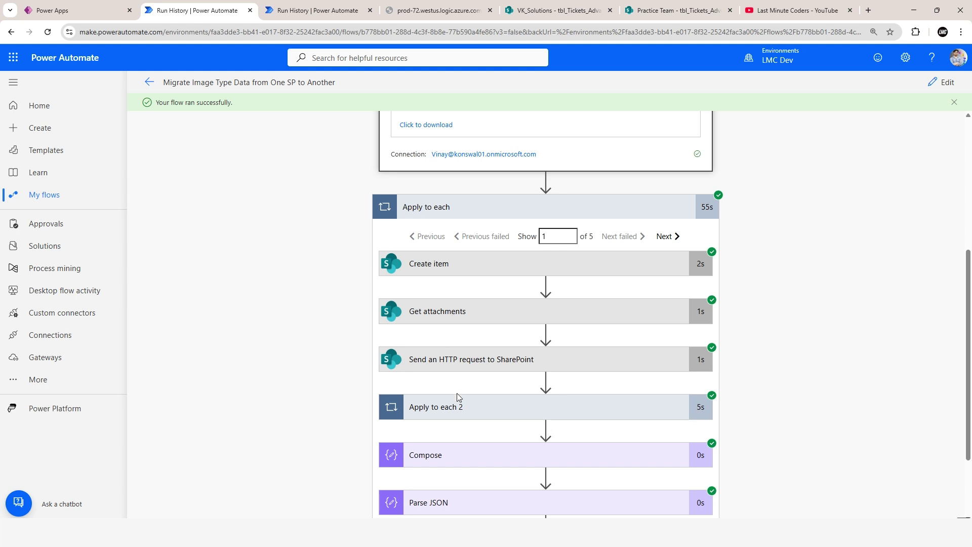
# Expand Apply to each 2 and examine the raw outputs of the Send an HTTP request to SharePoint action for the image file name.
pyautogui.click(440, 407)
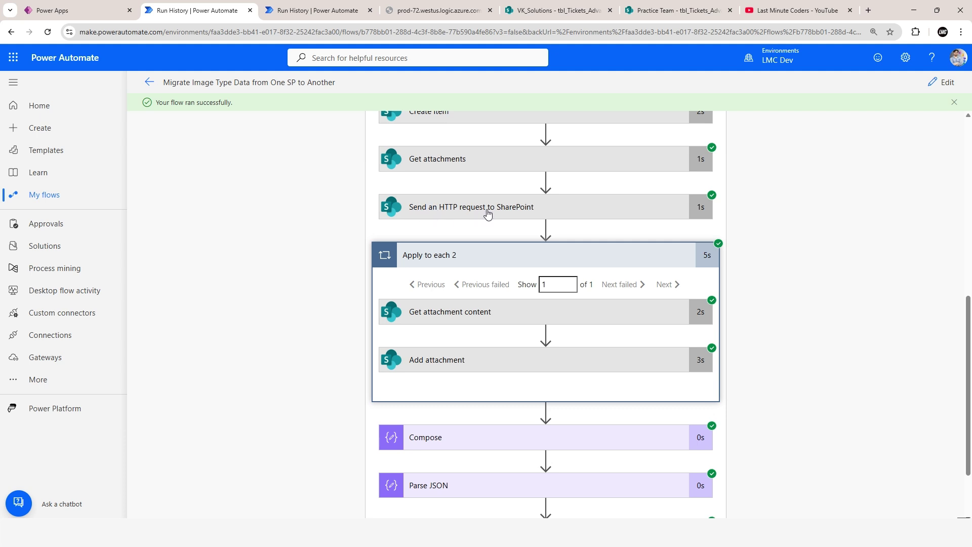
pyautogui.click(476, 210)
pyautogui.scroll(-2, 592, 396)
pyautogui.scroll(-1, 593, 396)
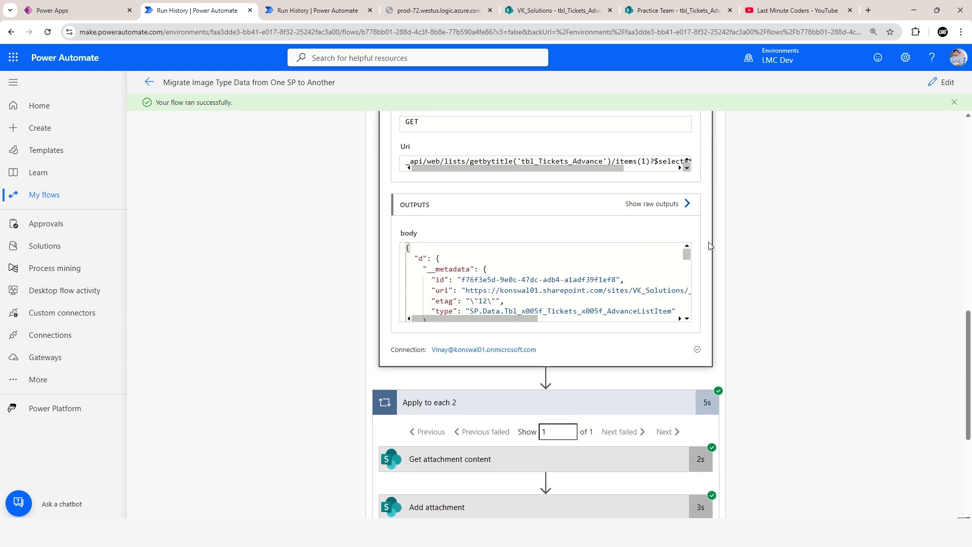
pyautogui.click(685, 204)
pyautogui.scroll(-15, 741, 326)
pyautogui.scroll(-10, 740, 326)
pyautogui.moveTo(675, 400); pyautogui.dragTo(940, 399)
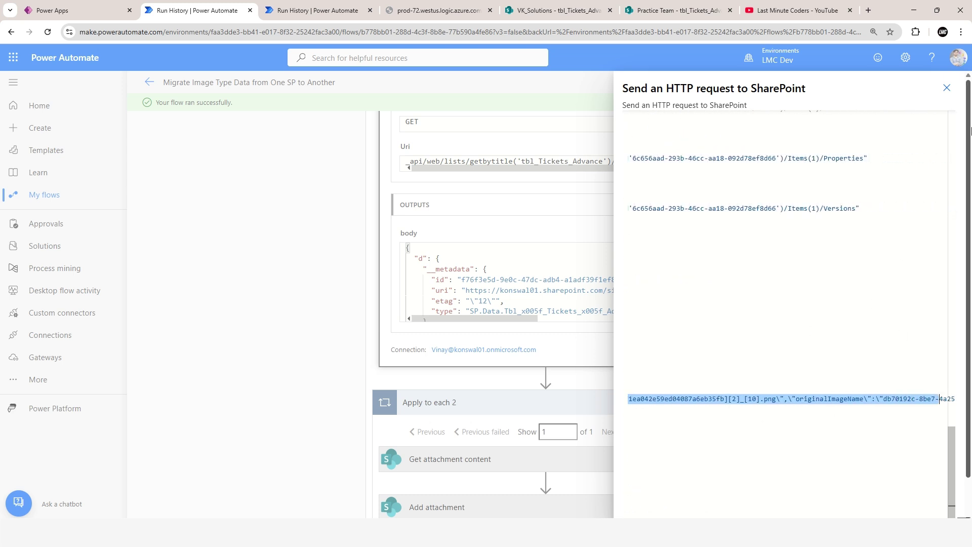
pyautogui.click(947, 88)
pyautogui.scroll(-1, 444, 471)
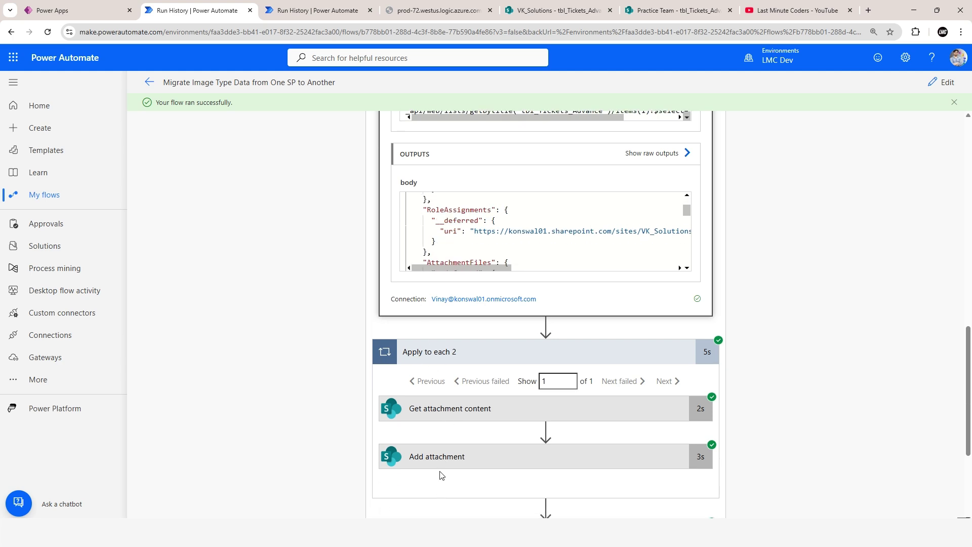
# Expand Send an HTTP request to SharePoint 2 and examine its method, headers and IssueImage body entry.
pyautogui.scroll(-4, 441, 476)
pyautogui.click(455, 450)
pyautogui.scroll(-4, 458, 357)
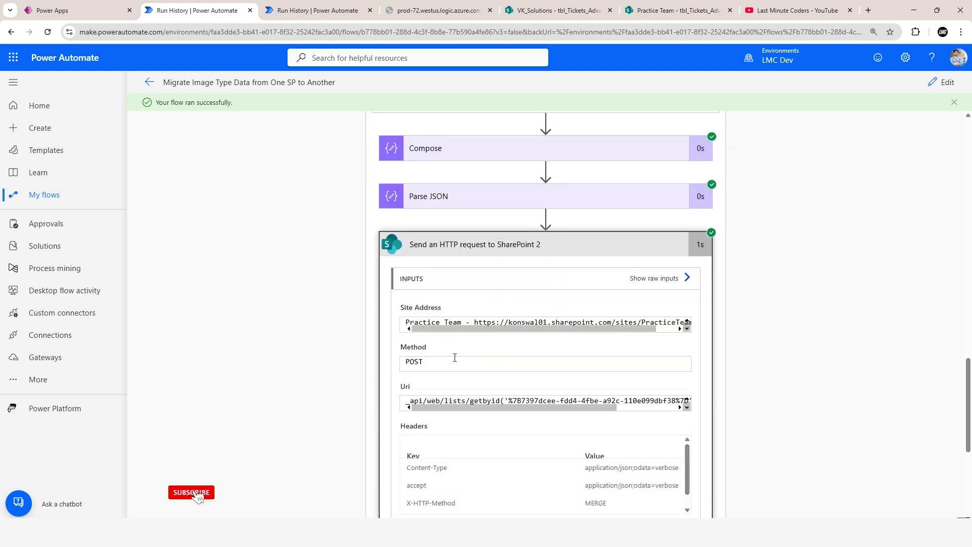
pyautogui.doubleClick(458, 357)
pyautogui.scroll(-5, 461, 354)
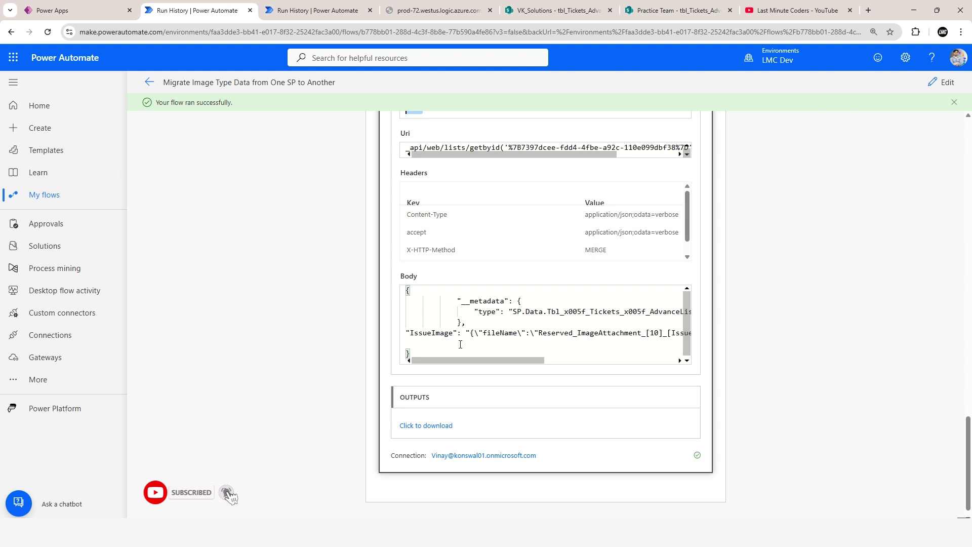
pyautogui.moveTo(407, 332); pyautogui.dragTo(530, 332)
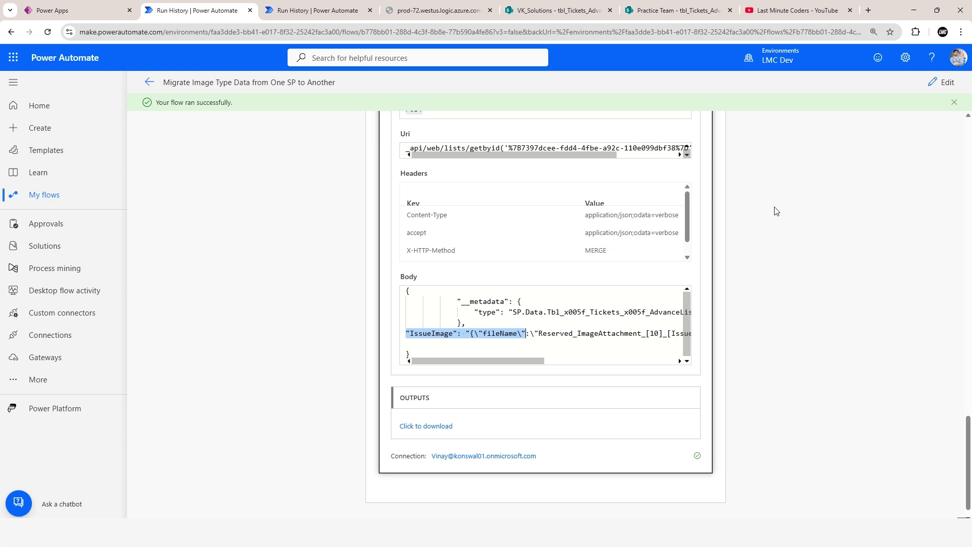
# Expand the Compose action and examine the fileName entry in its inputs and outputs.
pyautogui.scroll(7, 766, 211)
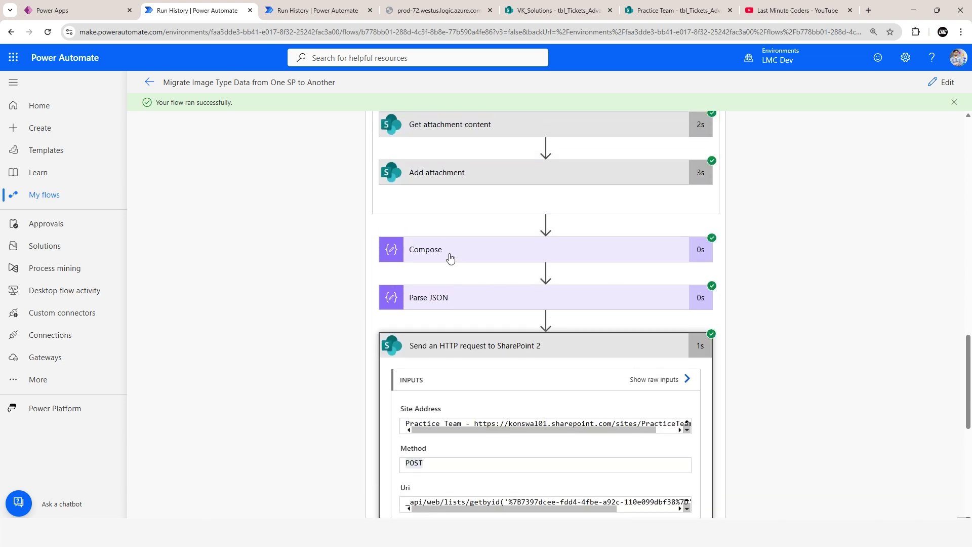
pyautogui.click(450, 259)
pyautogui.moveTo(424, 355); pyautogui.dragTo(394, 318)
pyautogui.scroll(-2, 428, 372)
pyautogui.moveTo(423, 376)
pyautogui.mouseDown()
pyautogui.moveTo(396, 353)
pyautogui.moveTo(430, 379)
pyautogui.mouseUp()
pyautogui.doubleClick(434, 353)
# Expand the Parse JSON action and examine its content, schema and the fileName in its output body.
pyautogui.click(456, 443)
pyautogui.scroll(-4, 563, 350)
pyautogui.scroll(-1, 538, 407)
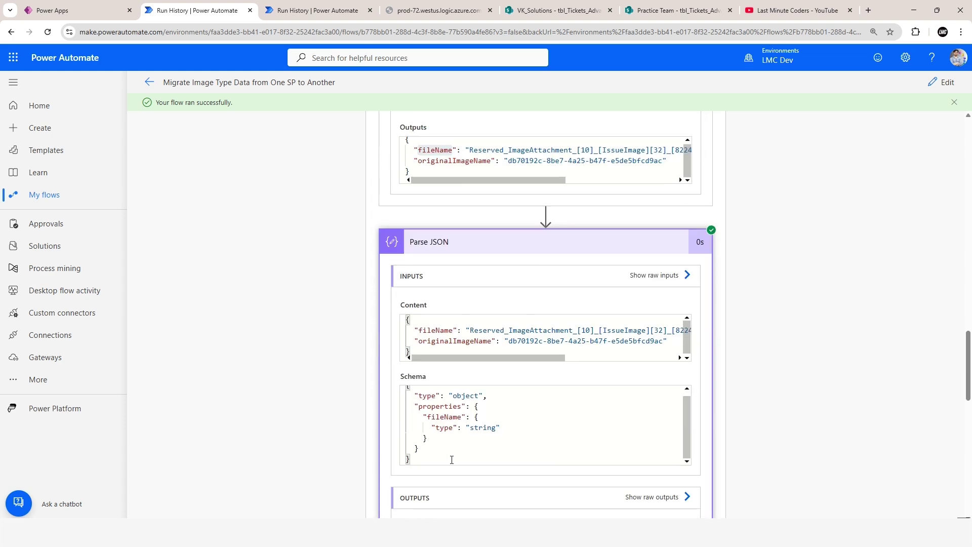
pyautogui.scroll(-3, 690, 369)
pyautogui.doubleClick(442, 400)
pyautogui.doubleClick(438, 411)
pyautogui.doubleClick(439, 402)
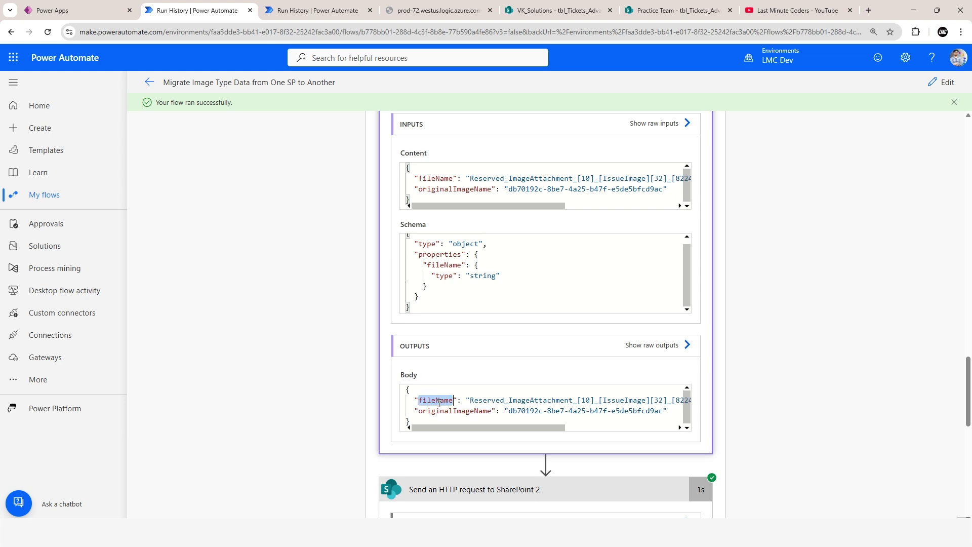
# Compare the file name in the Send an HTTP request to SharePoint 2 body with the Parse JSON and Compose outputs.
pyautogui.scroll(-6, 567, 351)
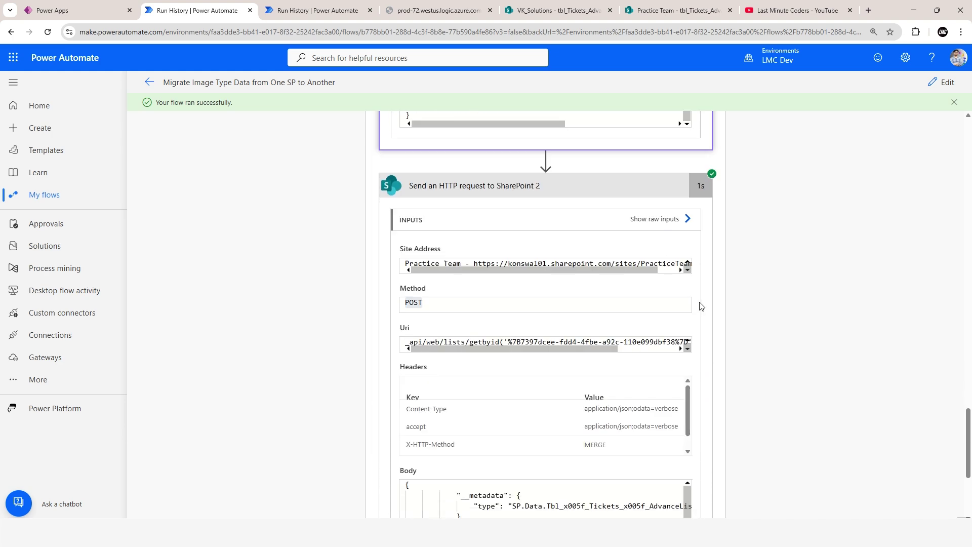
pyautogui.scroll(-3, 470, 408)
pyautogui.moveTo(538, 375); pyautogui.dragTo(632, 375)
pyautogui.scroll(4, 725, 265)
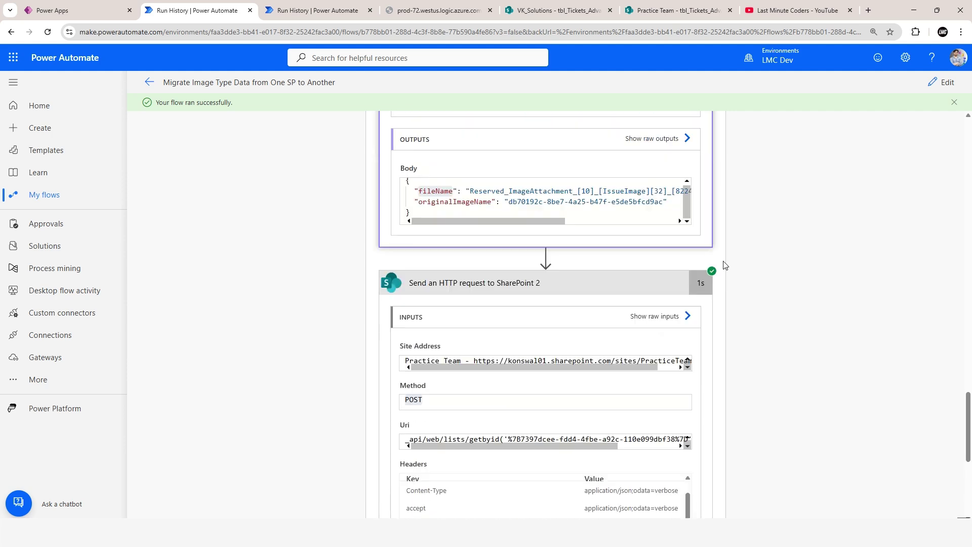
pyautogui.scroll(12, 726, 265)
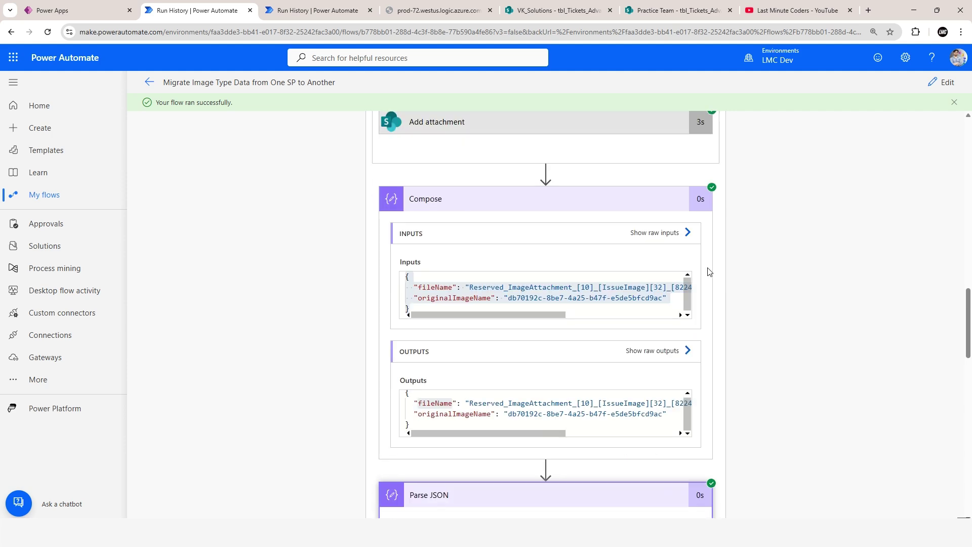
# Switch to the Practice Team tbl_Tickets_Advance list in SharePoint and check the Issue Image column of the migrated items.
pyautogui.click(654, 11)
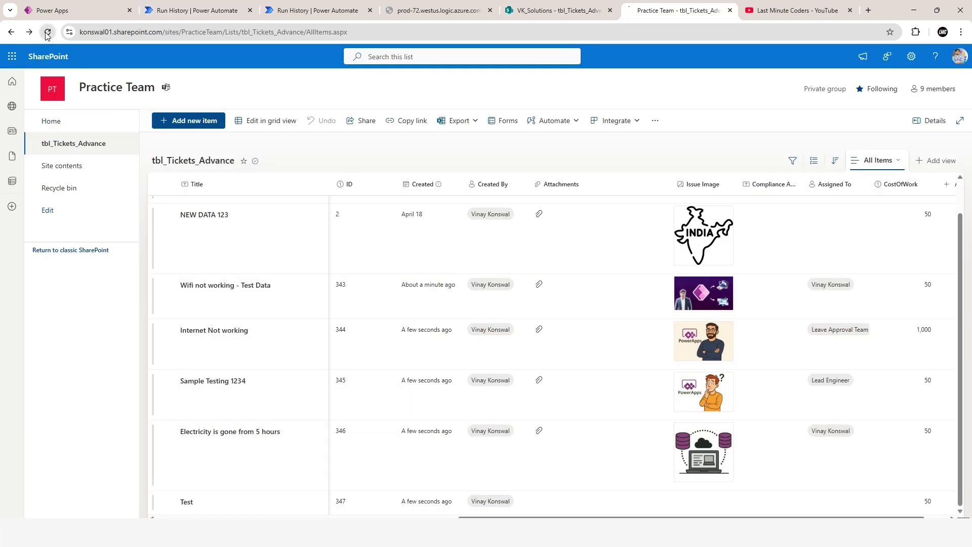
pyautogui.hscroll(-10, 557, 262)
pyautogui.hscroll(10, 764, 439)
pyautogui.scroll(-1, 633, 469)
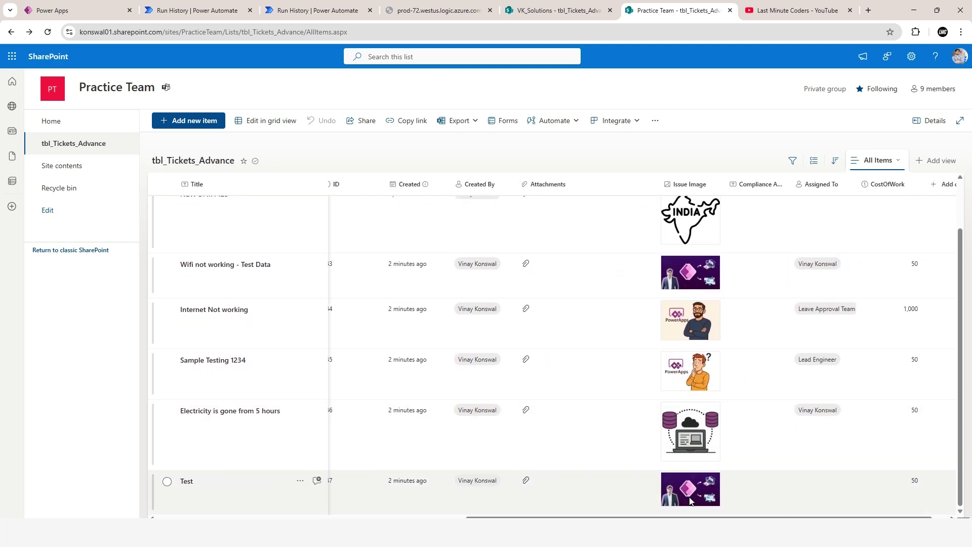
# Open the Test item in the list and view its attachments business course.mp4, image__8_-removebg-preview.png and udemy_Tumbnail.png.
pyautogui.click(525, 480)
pyautogui.scroll(-3, 355, 406)
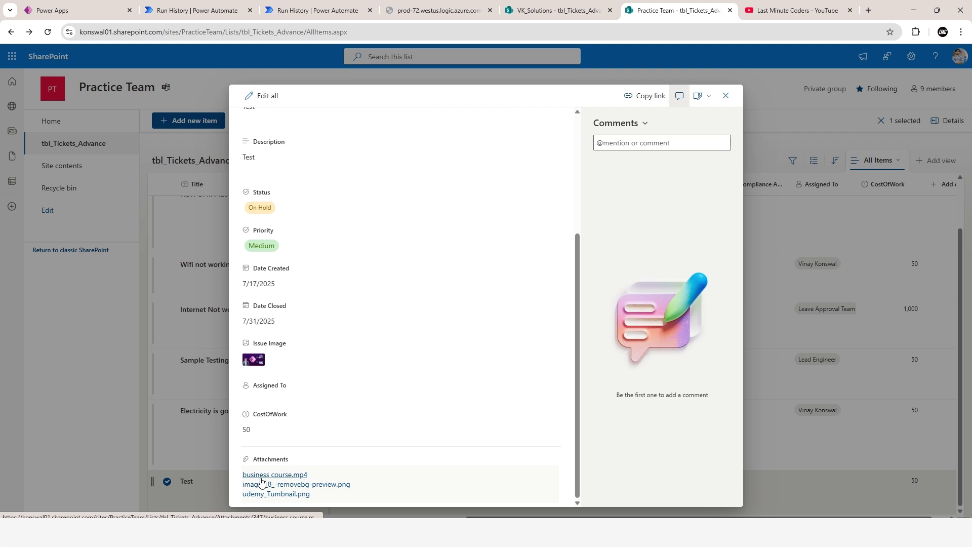
pyautogui.click(260, 475)
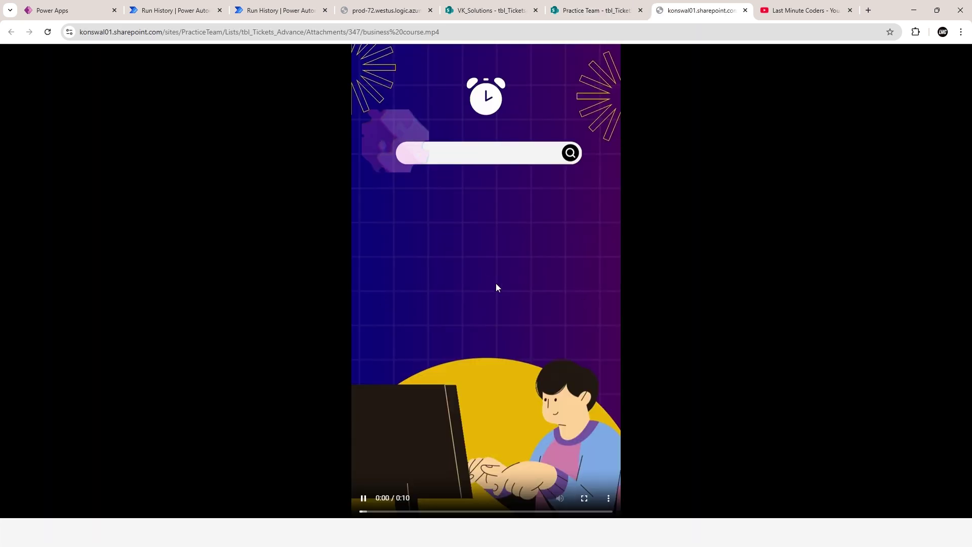
pyautogui.click(746, 10)
pyautogui.click(274, 455)
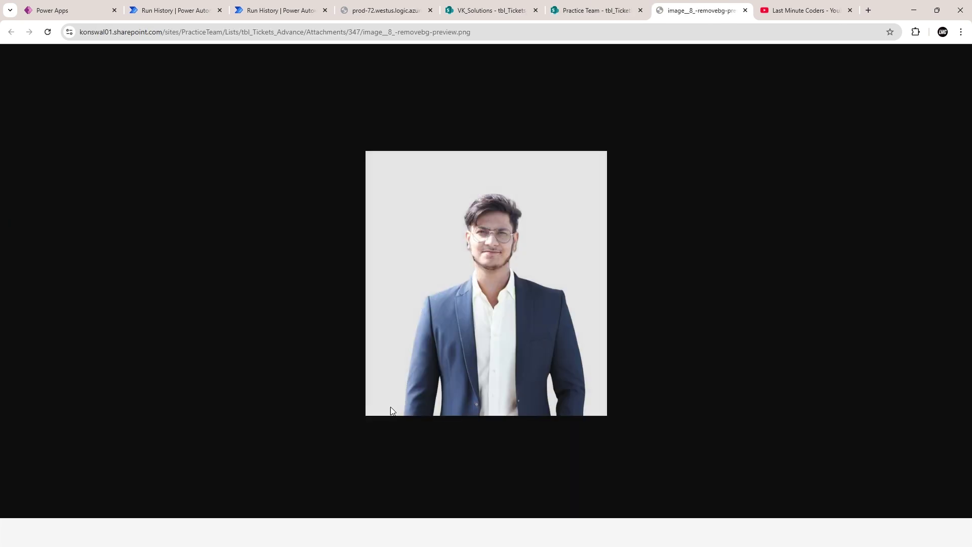
pyautogui.click(600, 5)
pyautogui.click(272, 476)
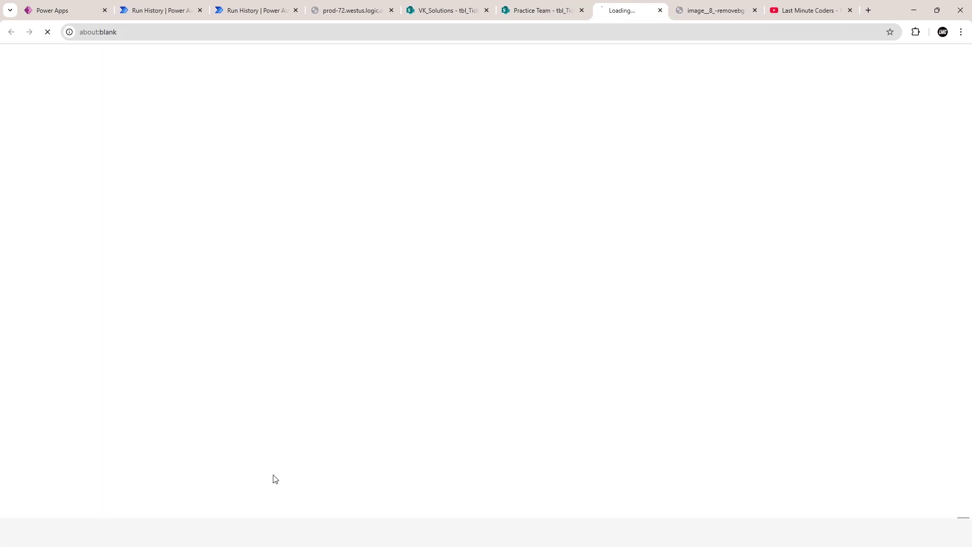
# Recheck the image and business course.mp4 attachments, then close the attachment pages and the Test item's details.
pyautogui.click(494, 11)
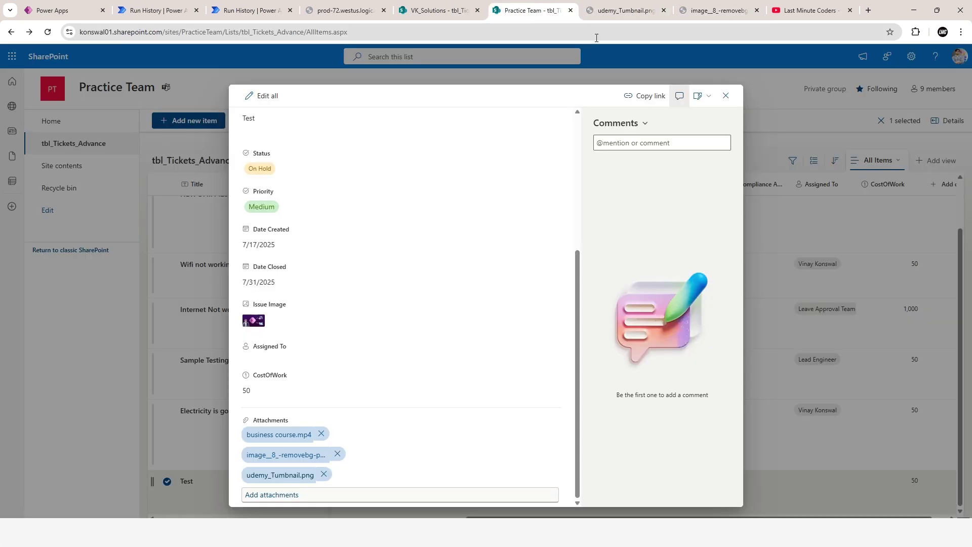
pyautogui.click(701, 13)
pyautogui.click(533, 5)
pyautogui.click(286, 435)
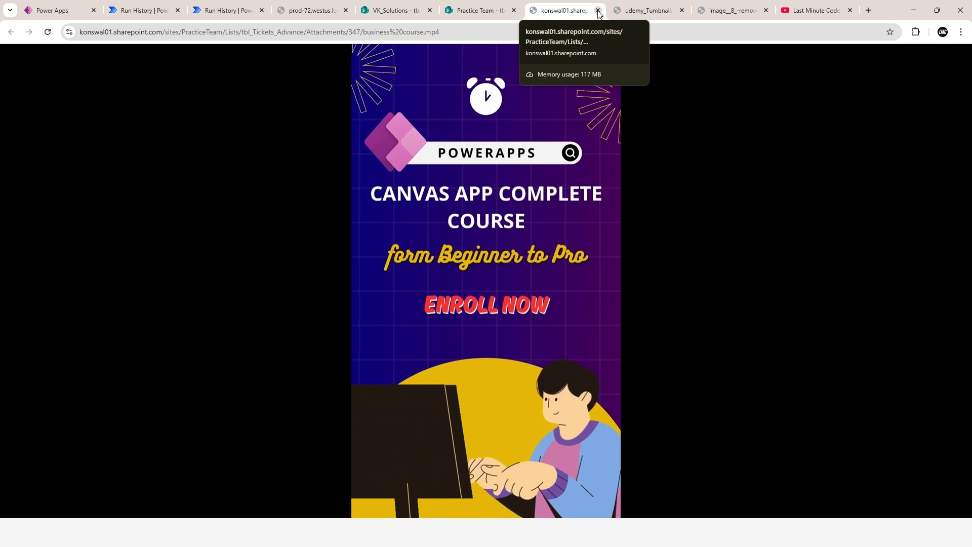
pyautogui.click(598, 11)
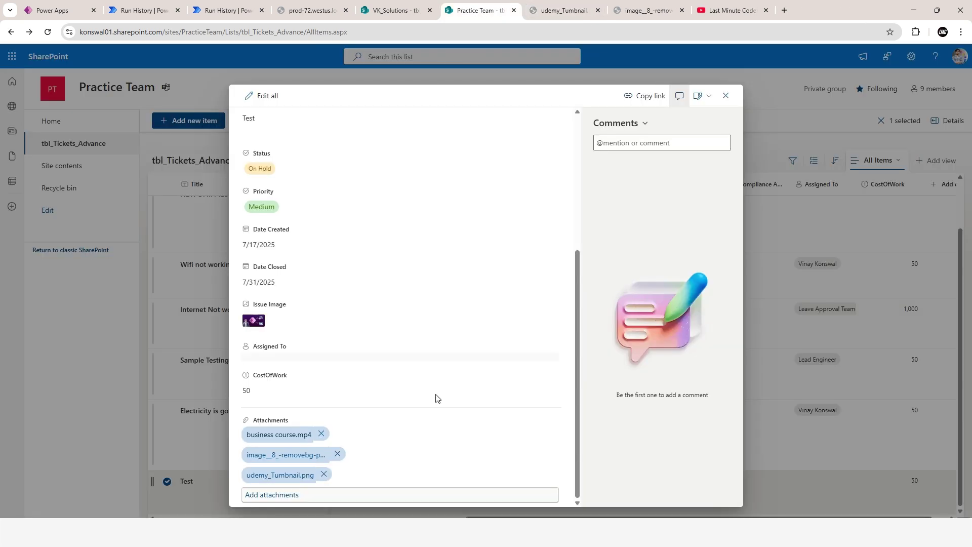
pyautogui.click(664, 10)
pyautogui.click(664, 10)
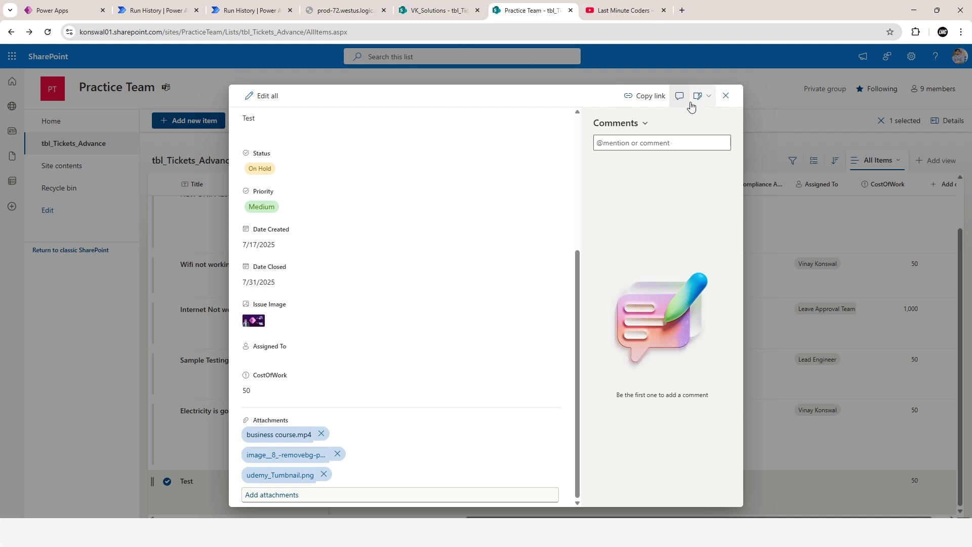
pyautogui.click(726, 96)
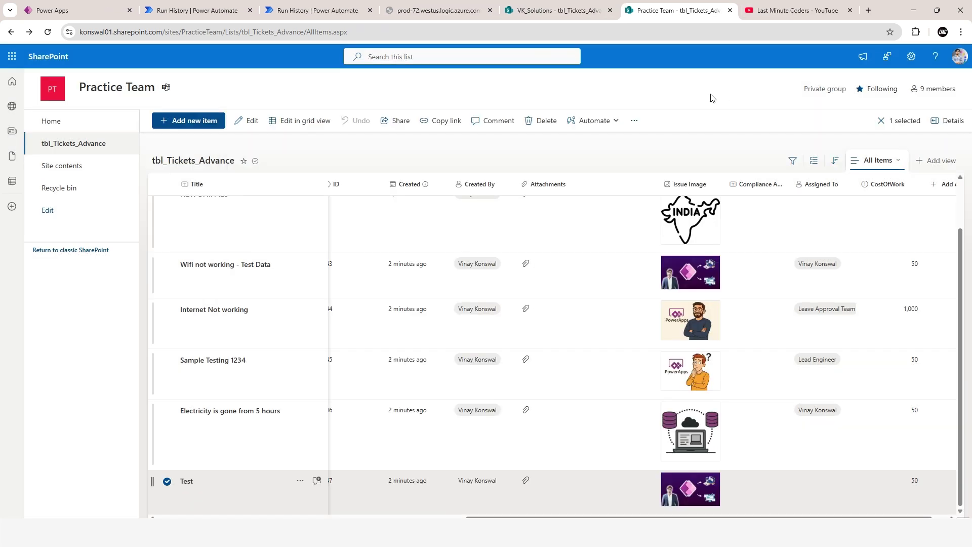
# Return to the Power Automate flow run and collapse the Apply to each 2 and Compose actions.
pyautogui.click(177, 5)
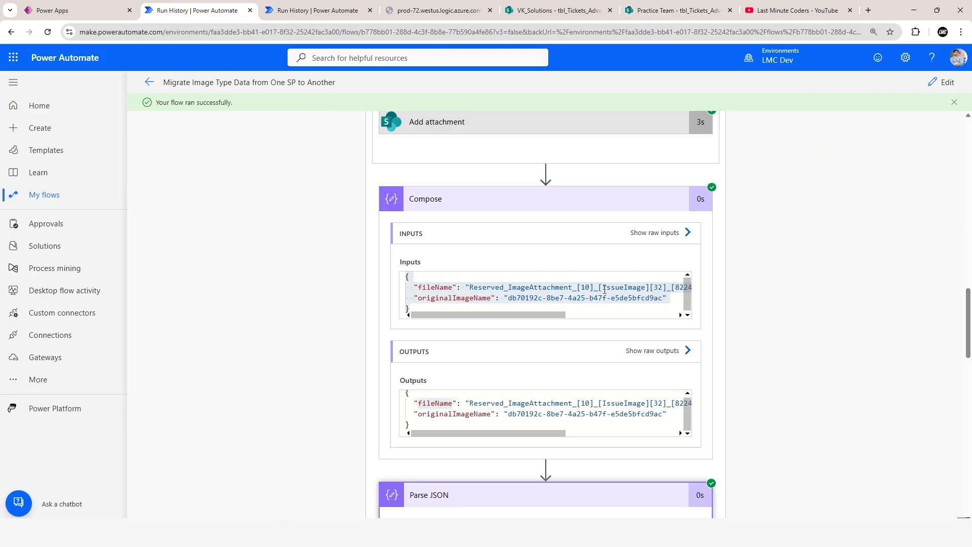
pyautogui.scroll(-9, 732, 312)
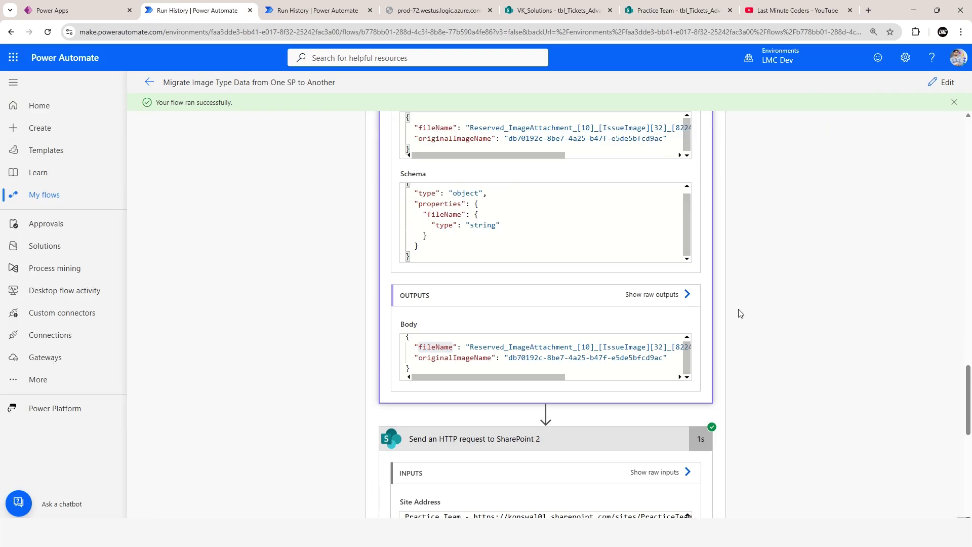
pyautogui.scroll(5, 737, 313)
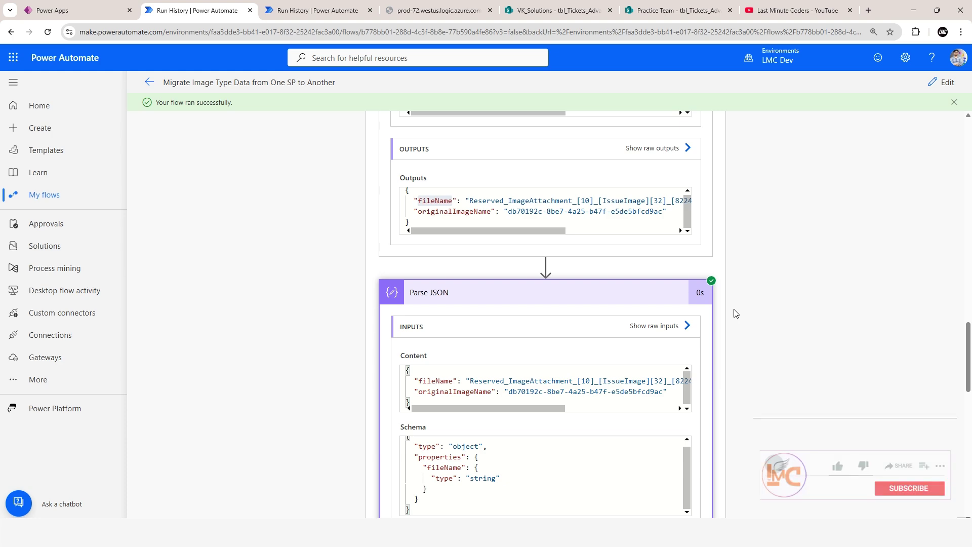
pyautogui.scroll(5, 737, 313)
pyautogui.hotkey('ctrl', '-')
pyautogui.scroll(4, 757, 283)
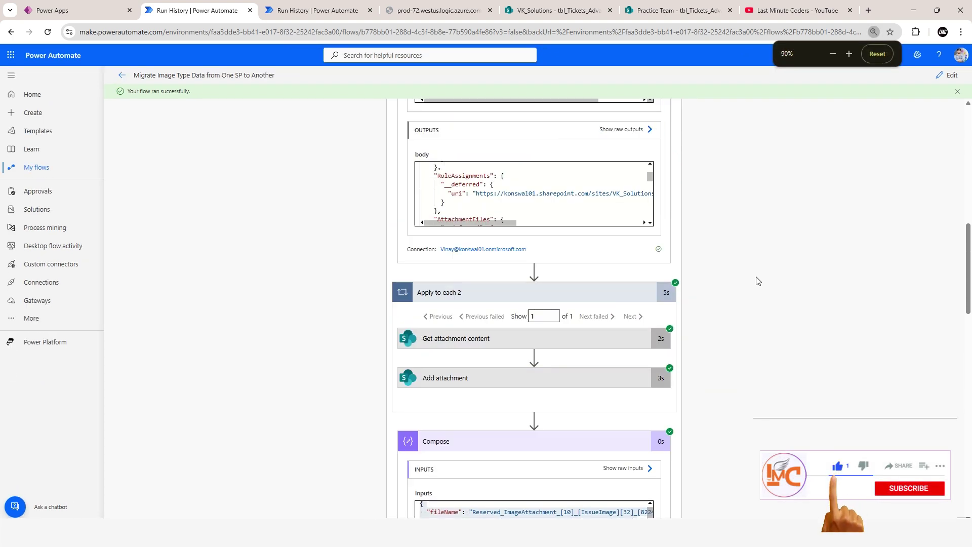
pyautogui.click(496, 351)
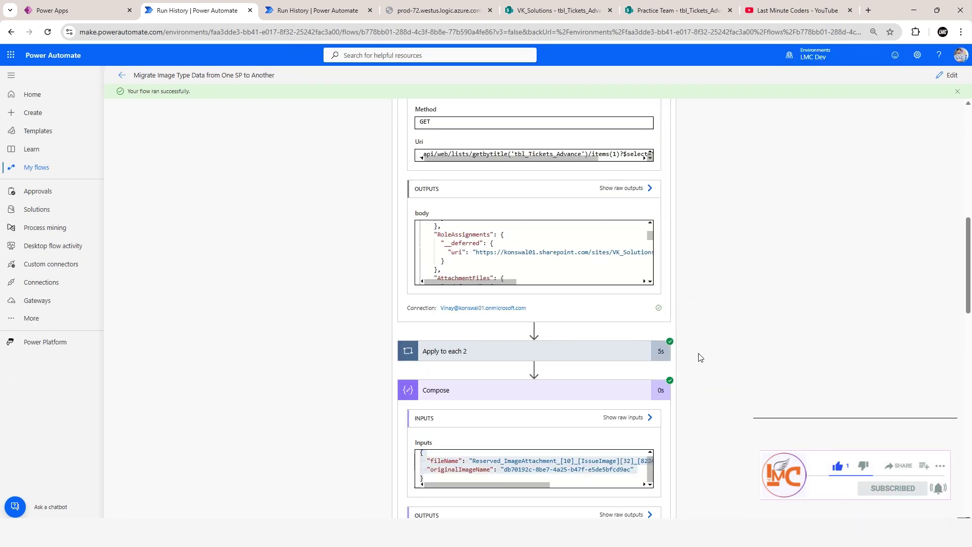
pyautogui.click(500, 392)
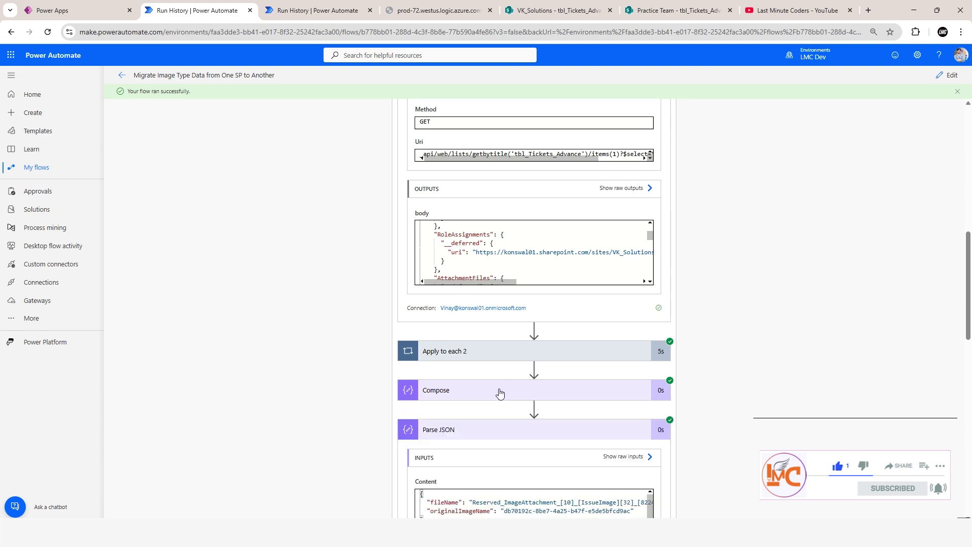
# Collapse both Send an HTTP request to SharePoint actions, Parse JSON and Get items for an overview of the whole flow.
pyautogui.scroll(4, 500, 393)
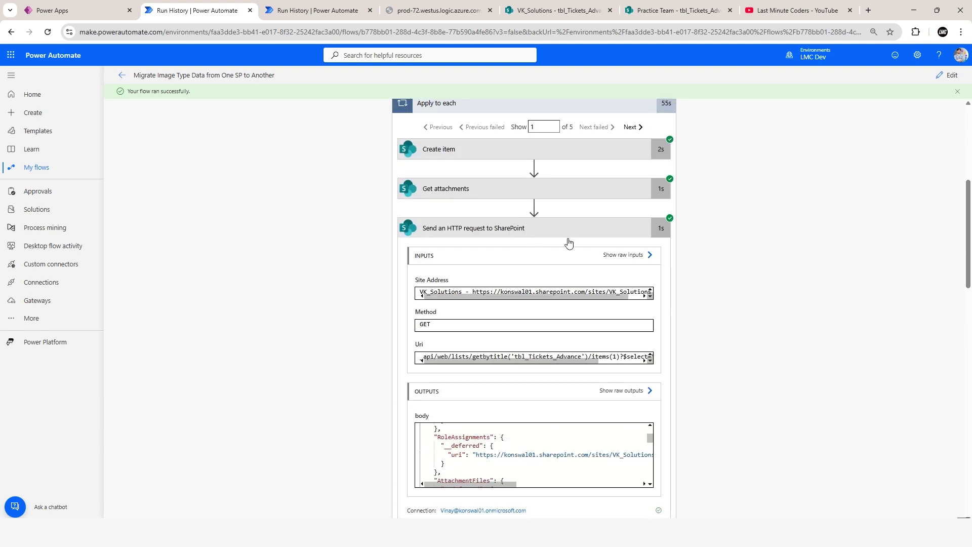
pyautogui.click(538, 234)
pyautogui.scroll(-4, 684, 284)
pyautogui.click(482, 248)
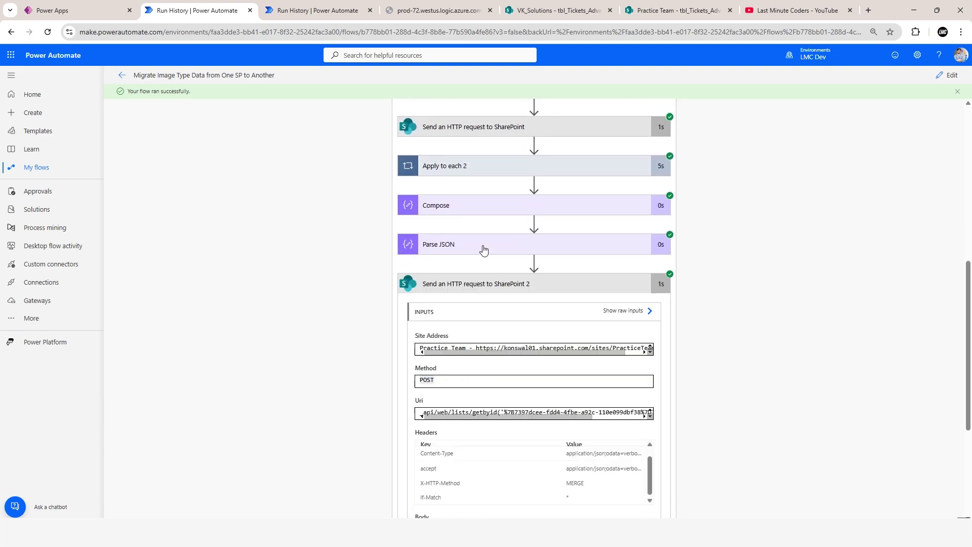
pyautogui.click(484, 291)
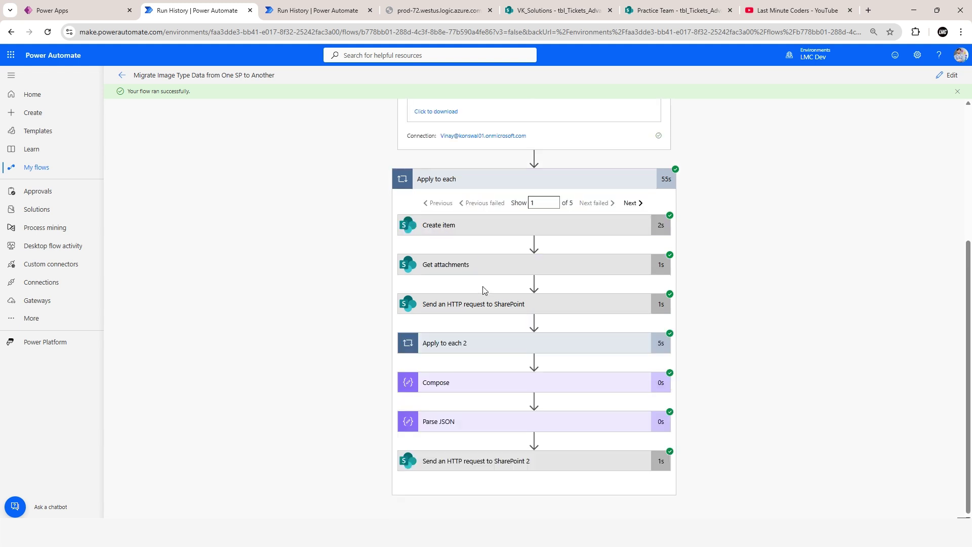
pyautogui.scroll(4, 473, 273)
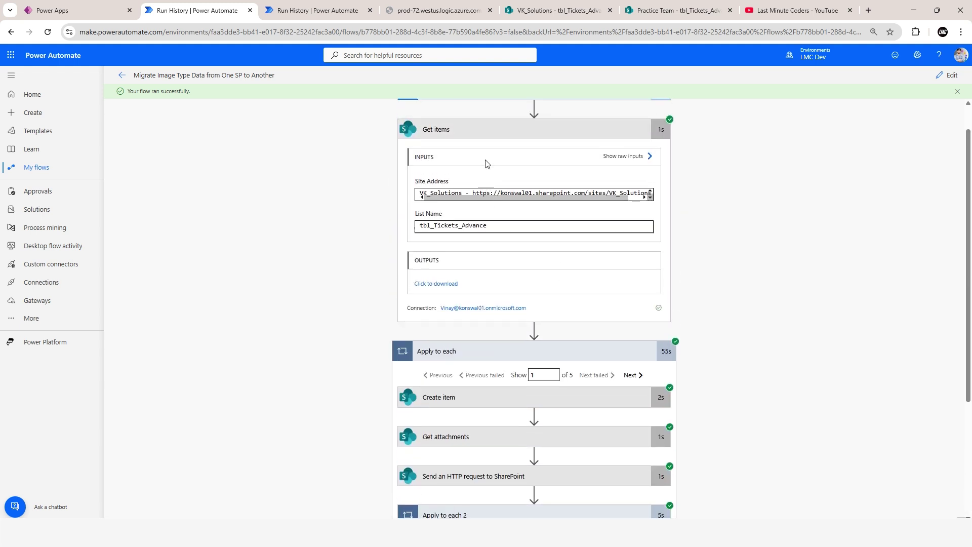
pyautogui.click(484, 164)
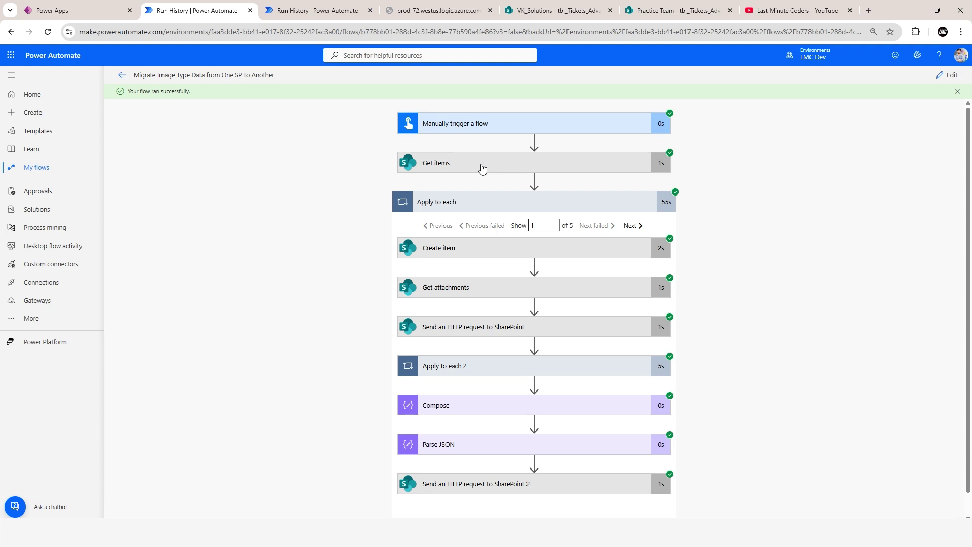